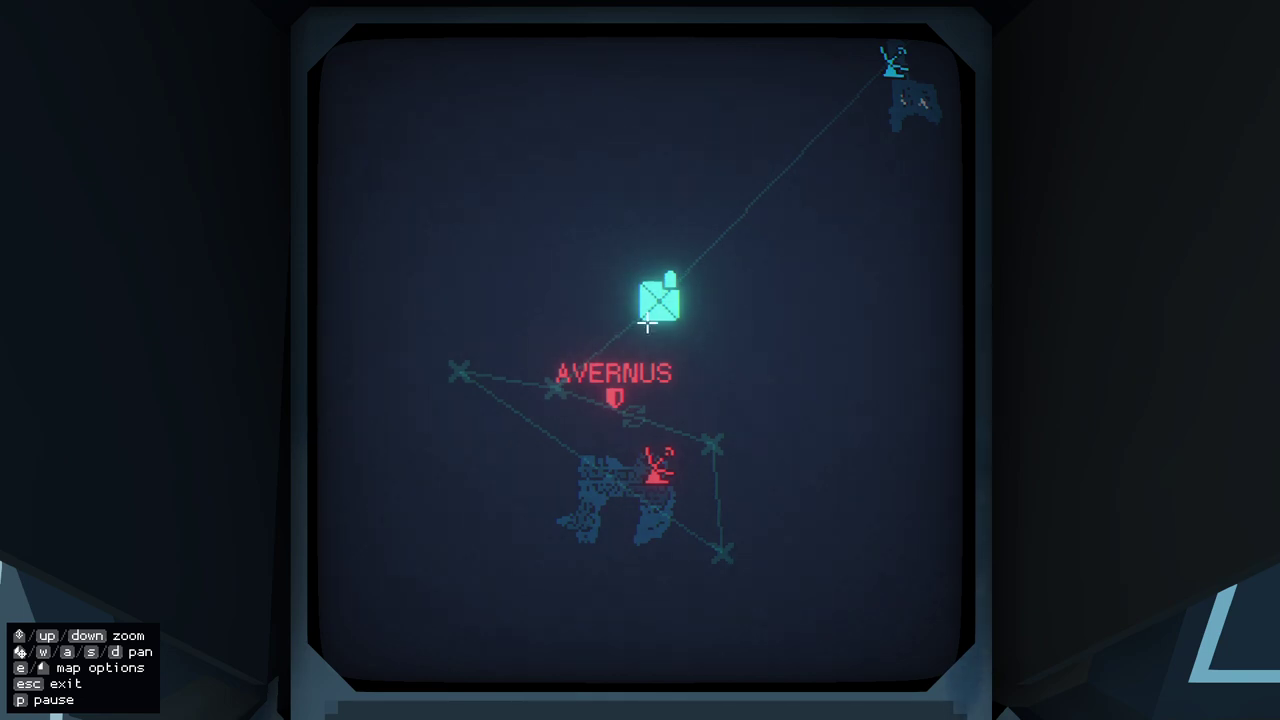
# - Walk from the holomap to the Logistics console and pan its map along the barge routes
pyautogui.press('Escape')
pyautogui.press('w')
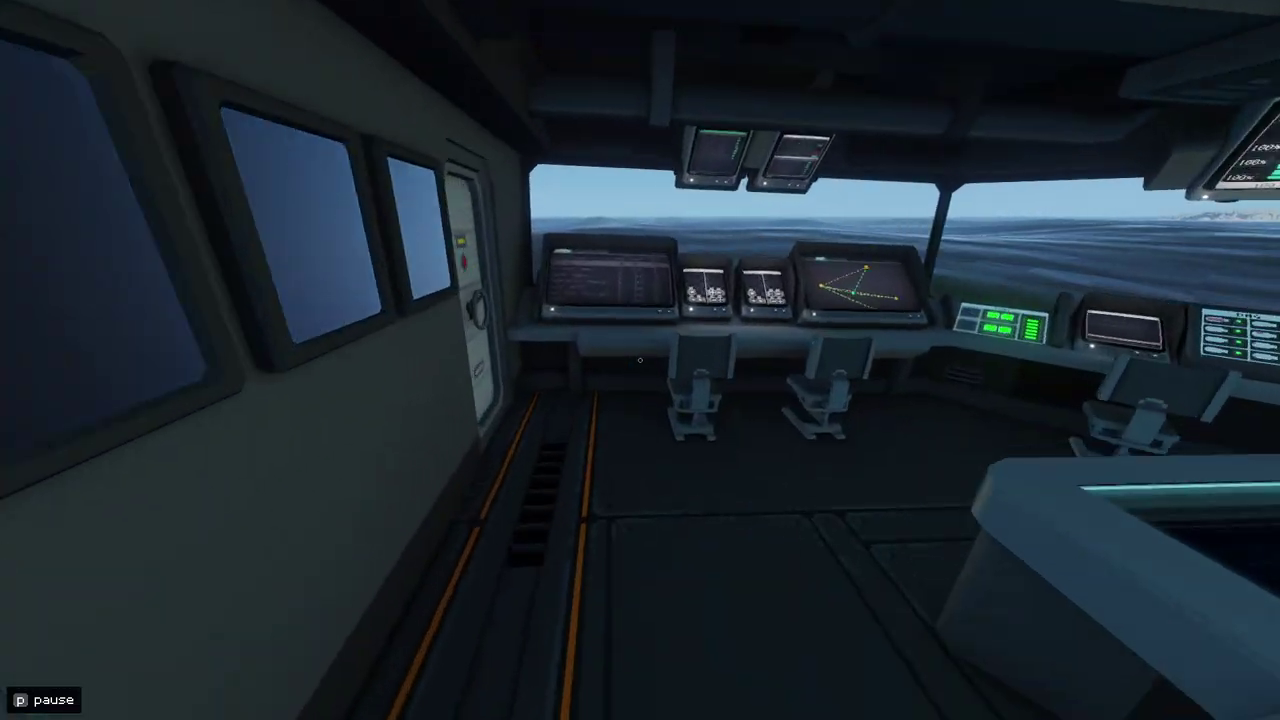
pyautogui.press('f')
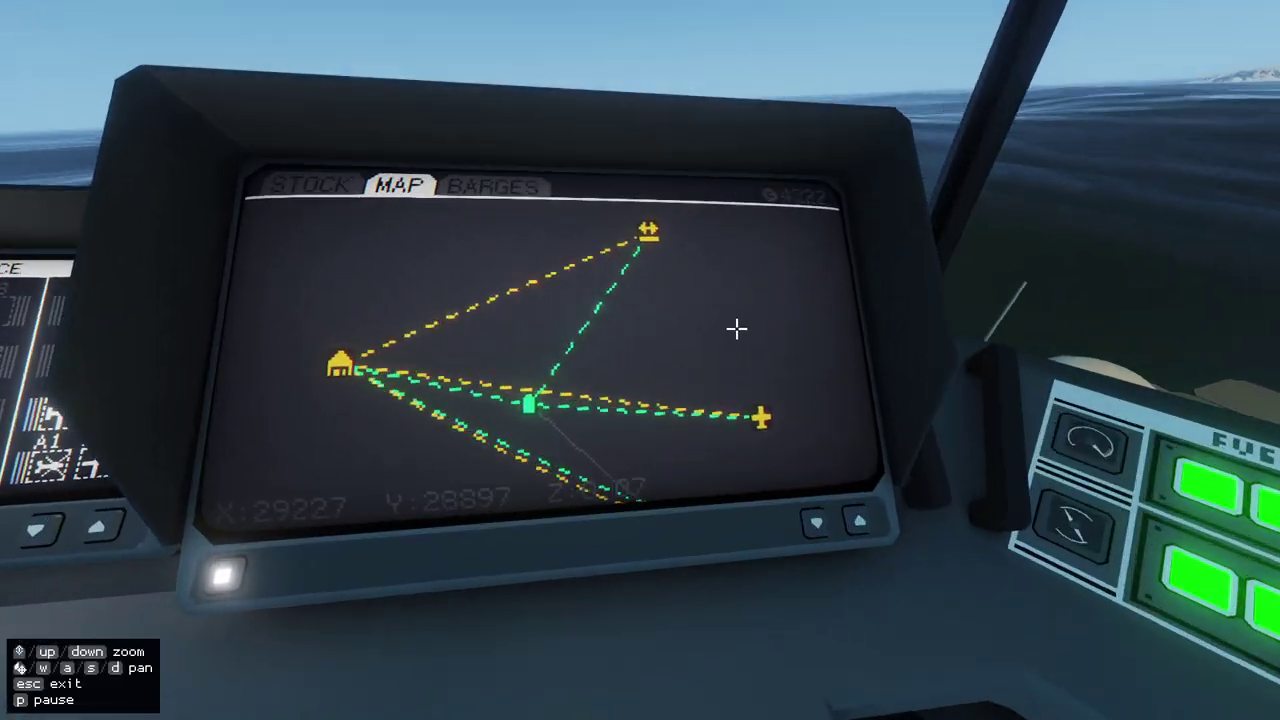
pyautogui.press('s')
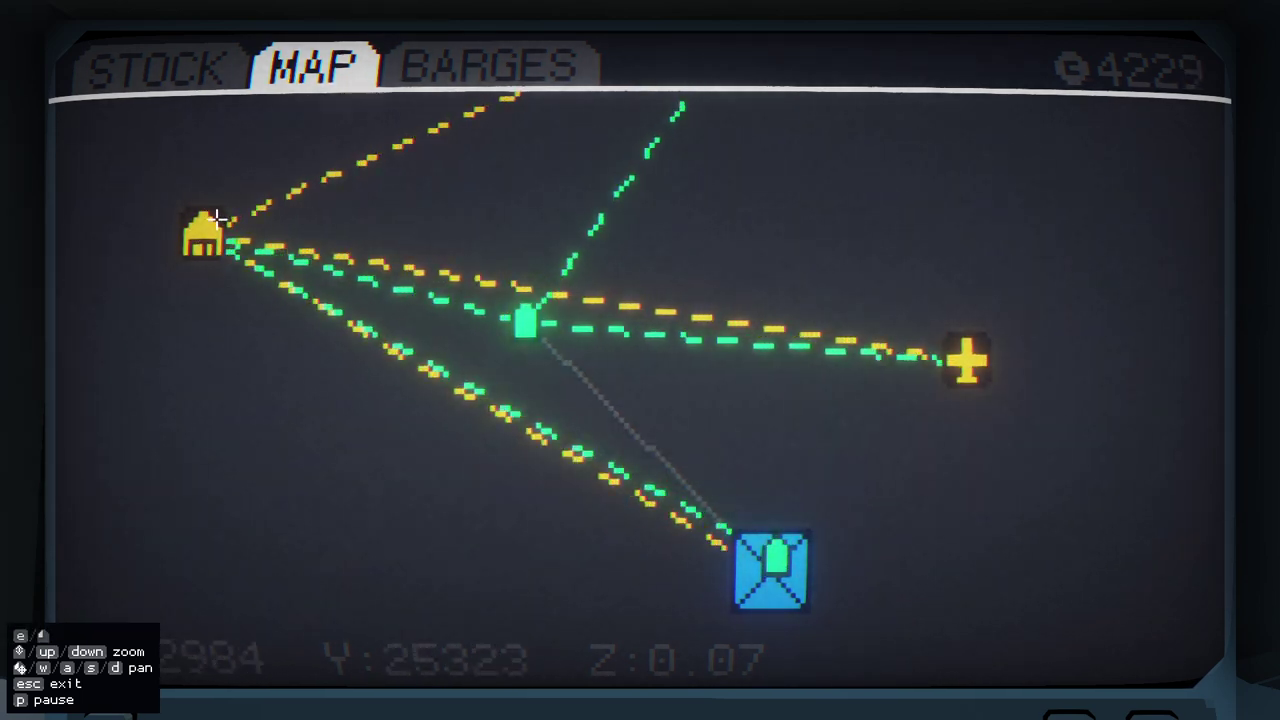
pyautogui.press('w')
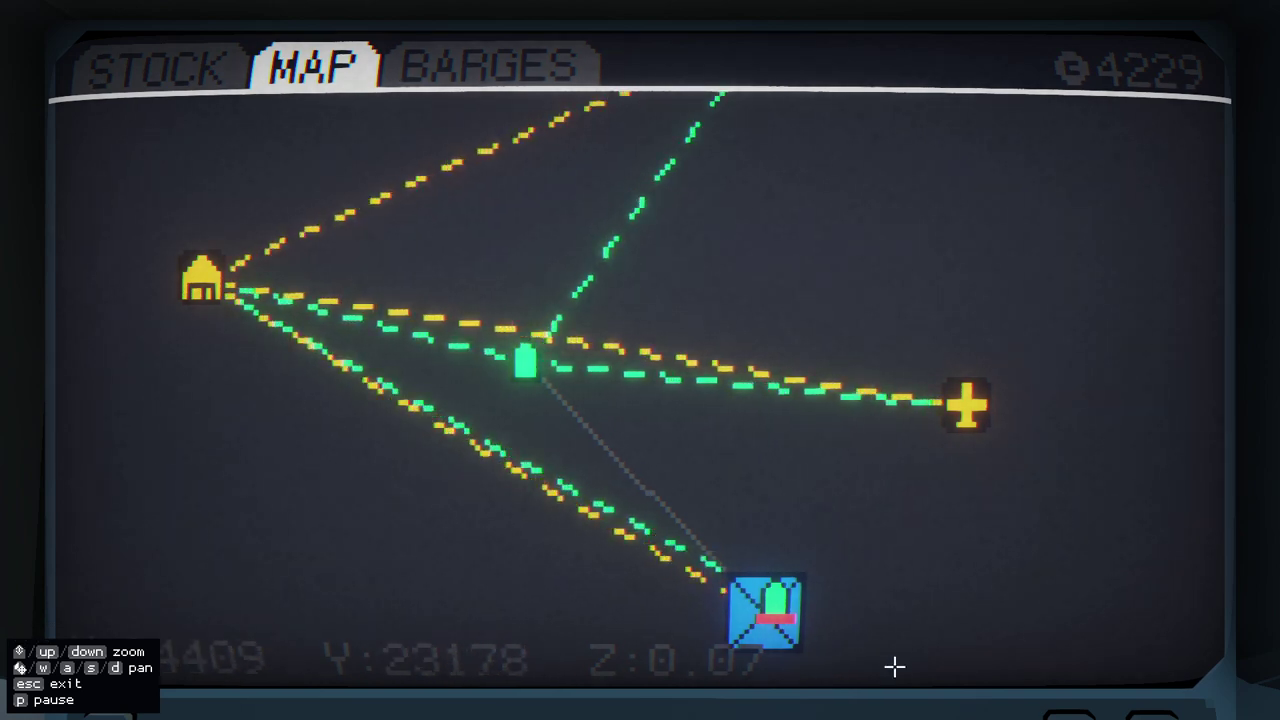
pyautogui.scroll(2, 566, 407)
pyautogui.press('s')
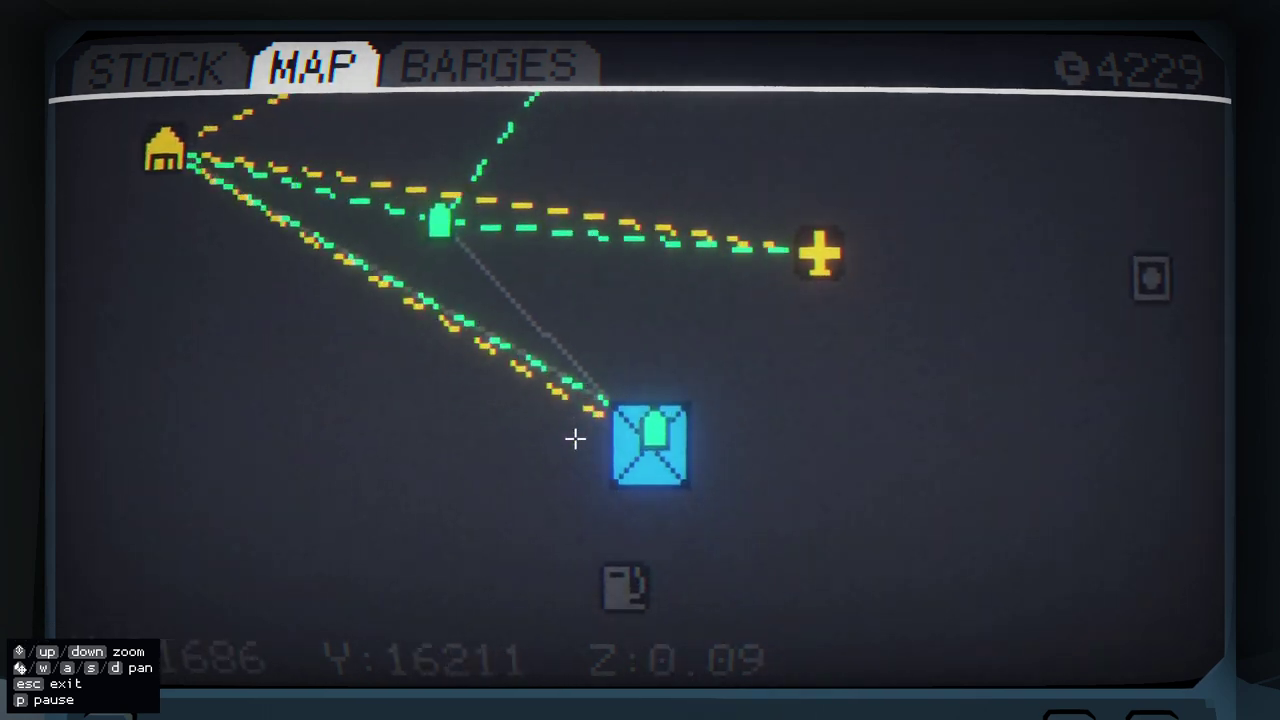
pyautogui.press('w')
pyautogui.scroll(2, 836, 265)
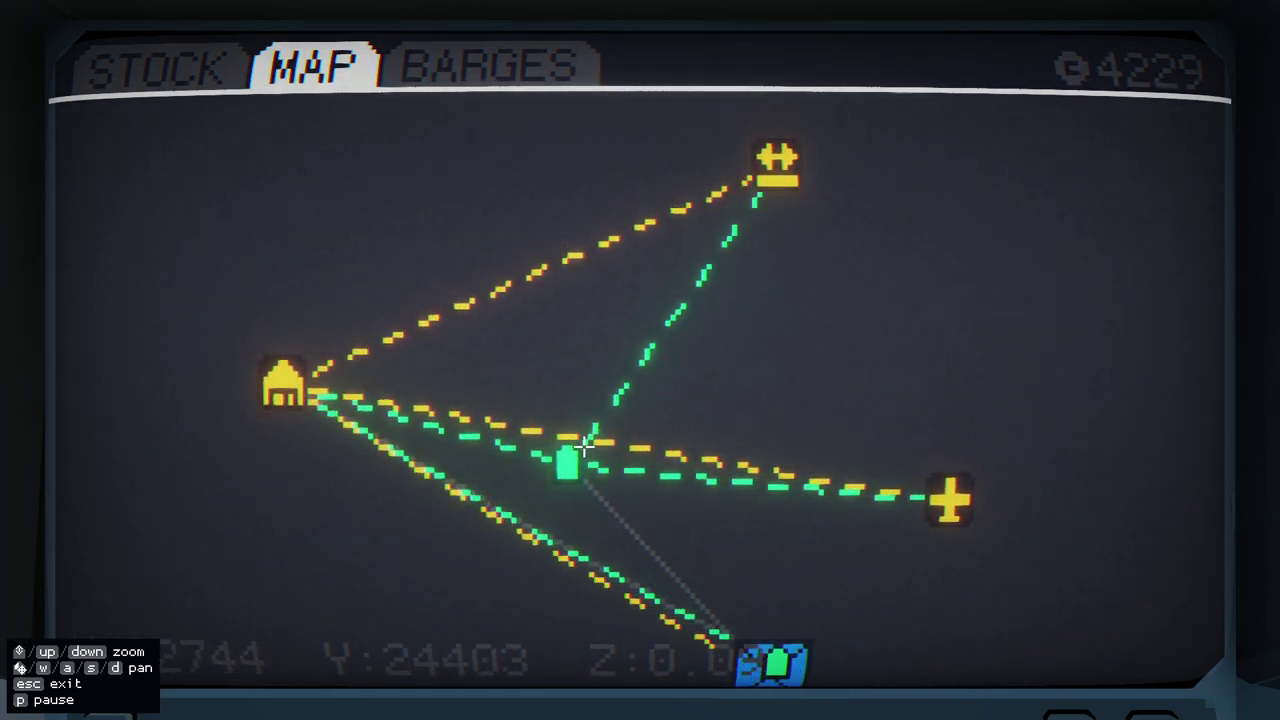
pyautogui.scroll(1, 610, 450)
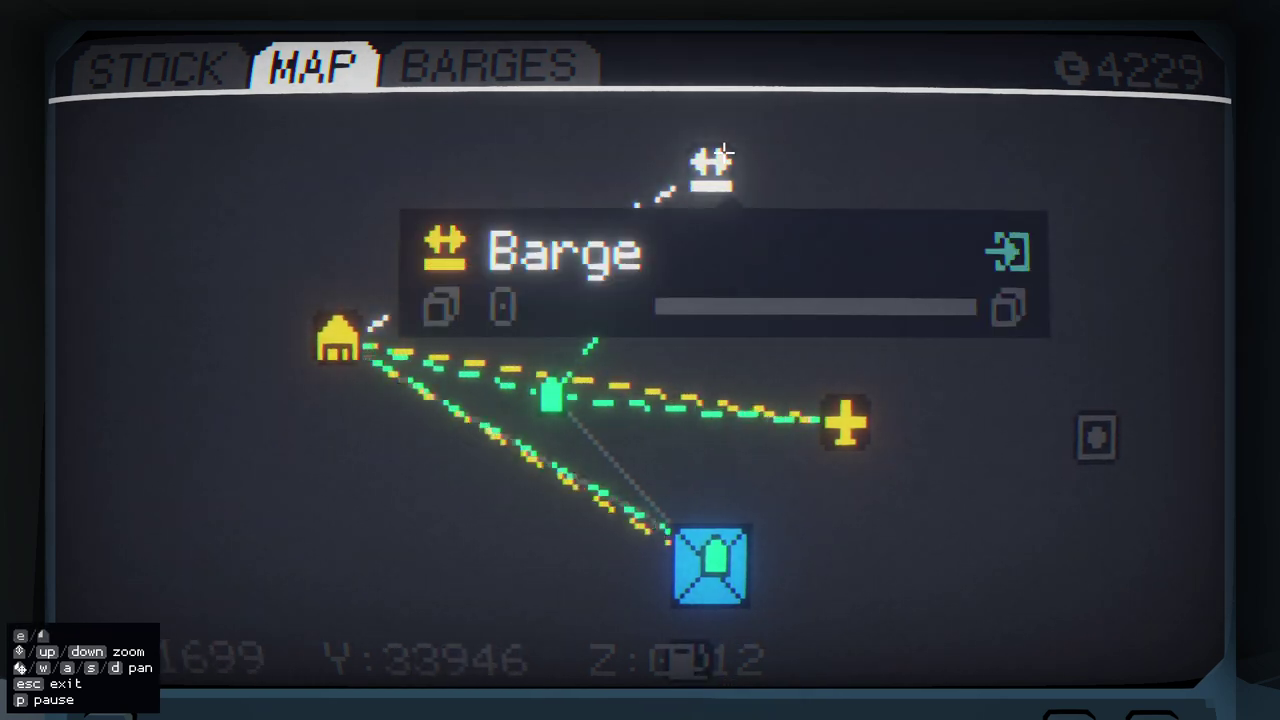
pyautogui.click(712, 170)
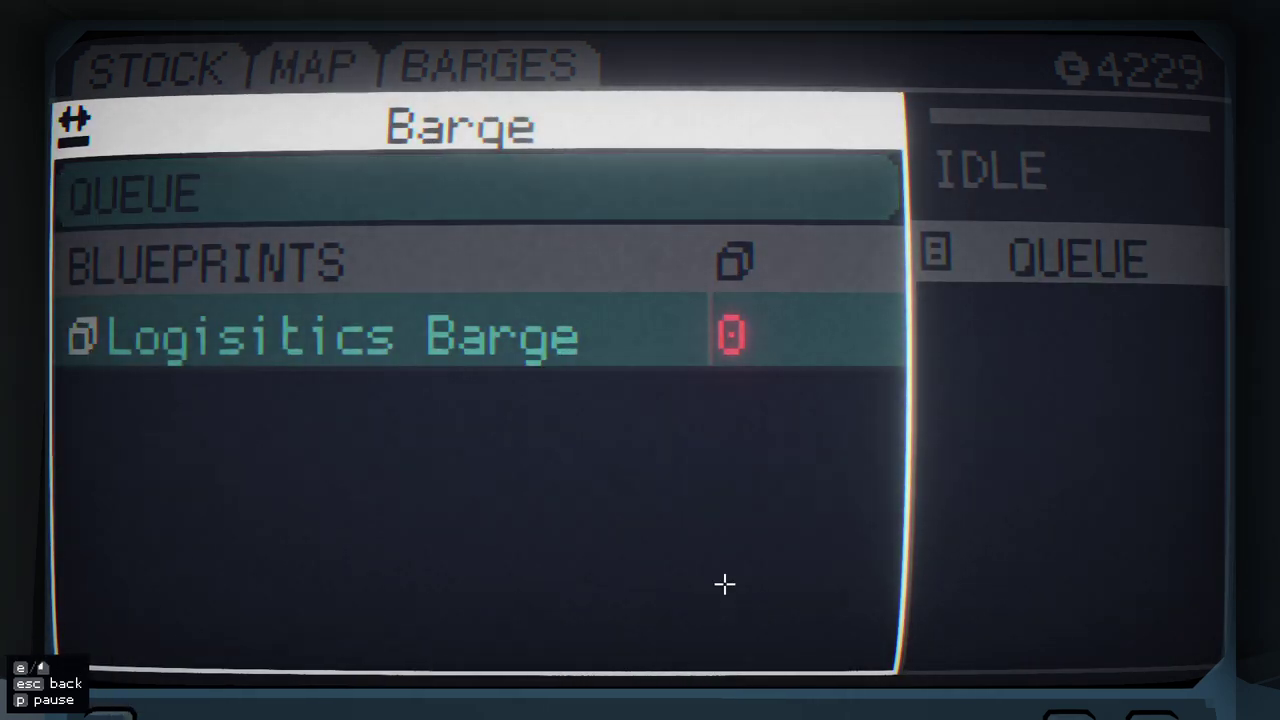
pyautogui.press('Escape')
pyautogui.click(735, 178)
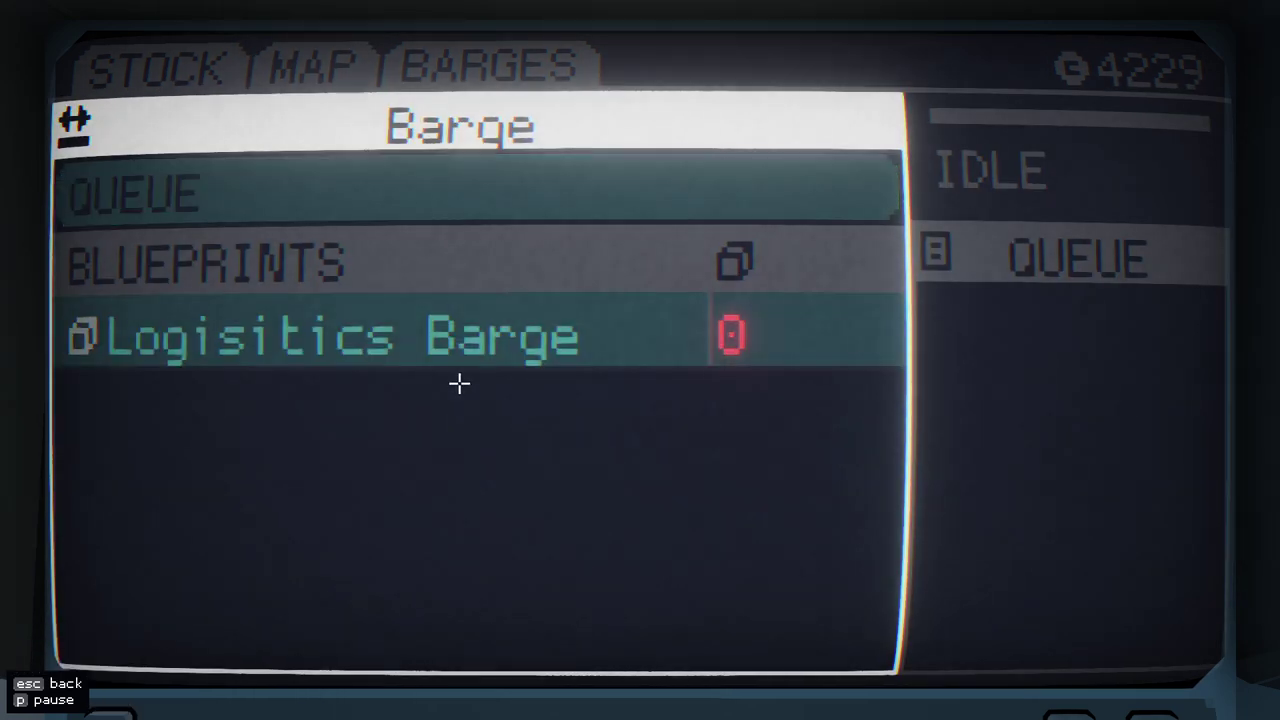
pyautogui.press('Escape')
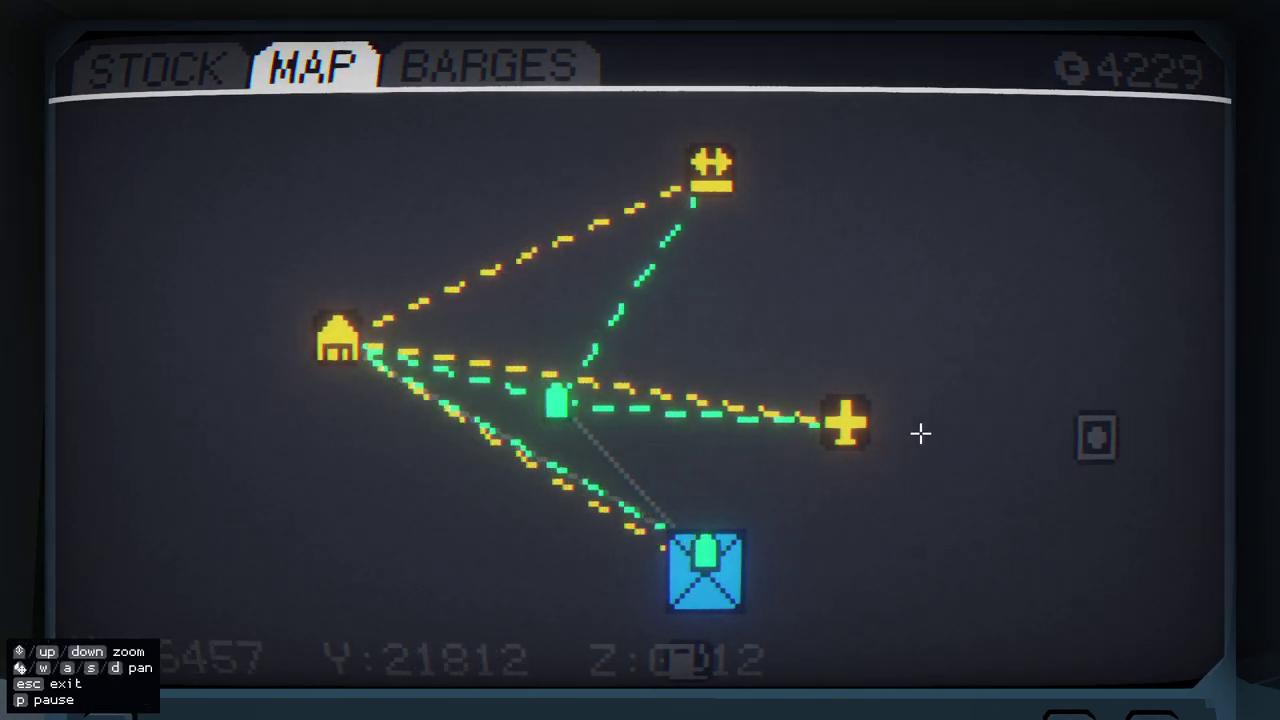
pyautogui.click(558, 400)
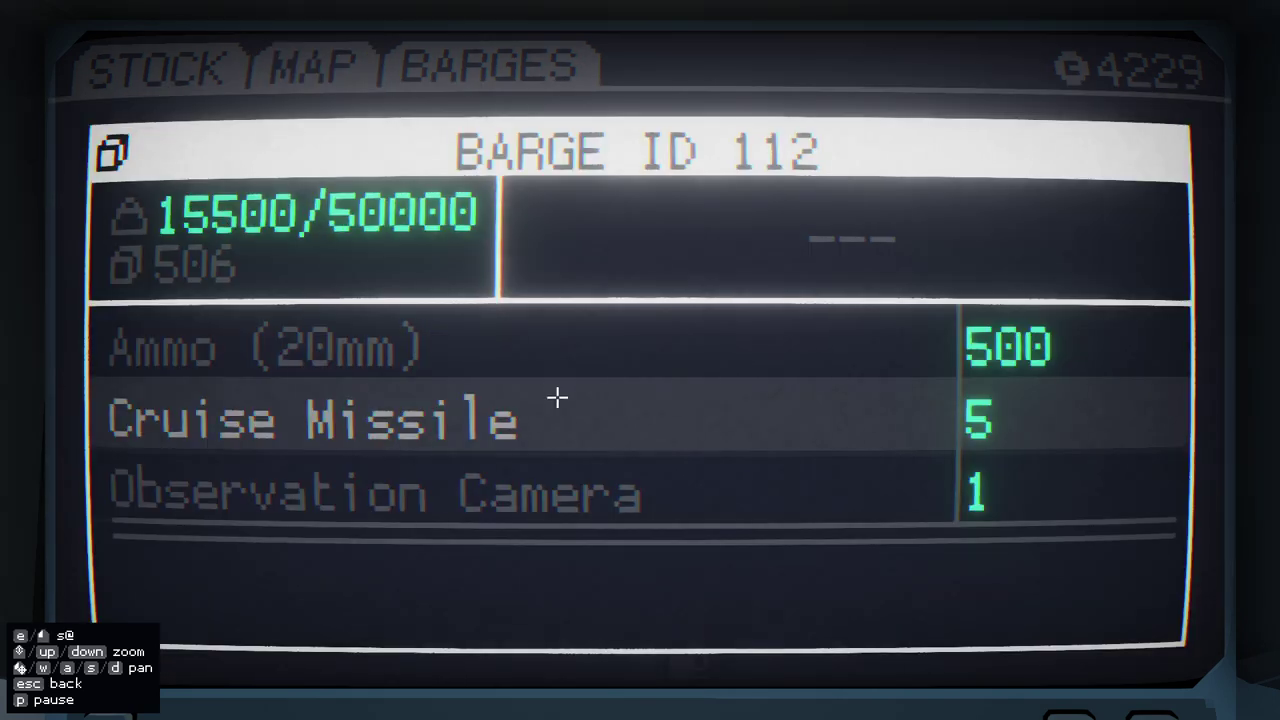
pyautogui.click(909, 505)
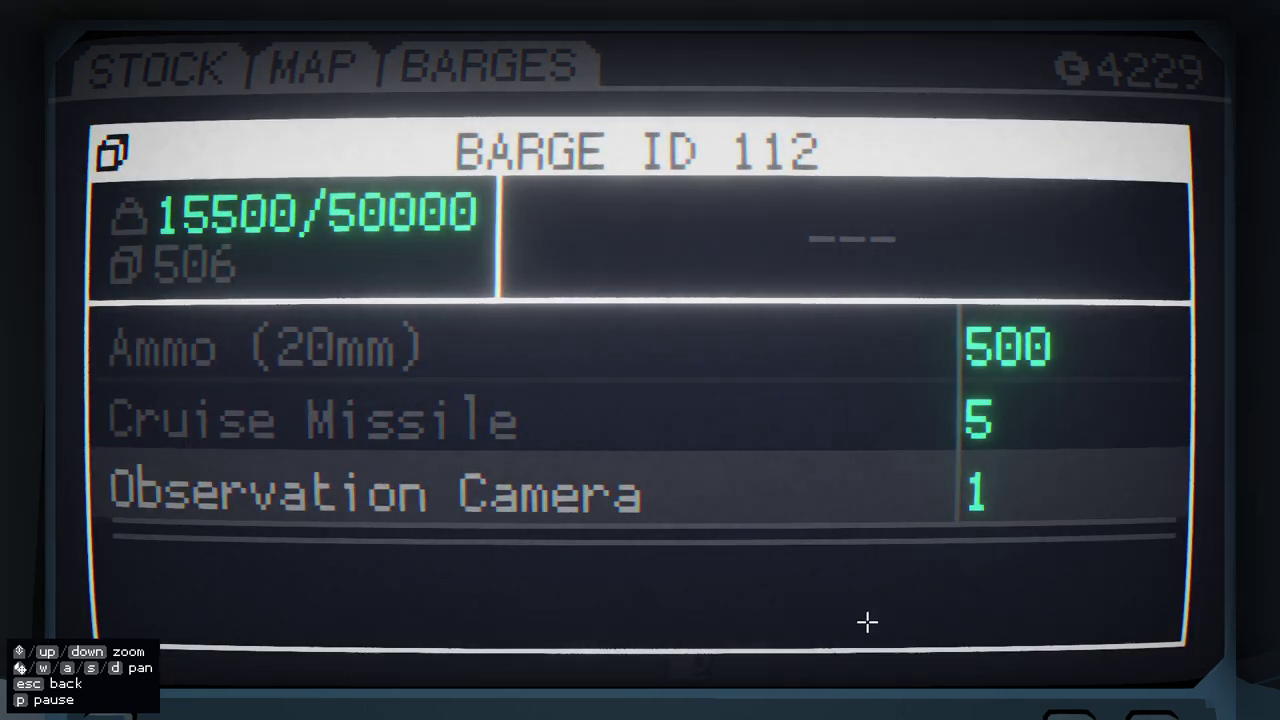
pyautogui.press('Escape')
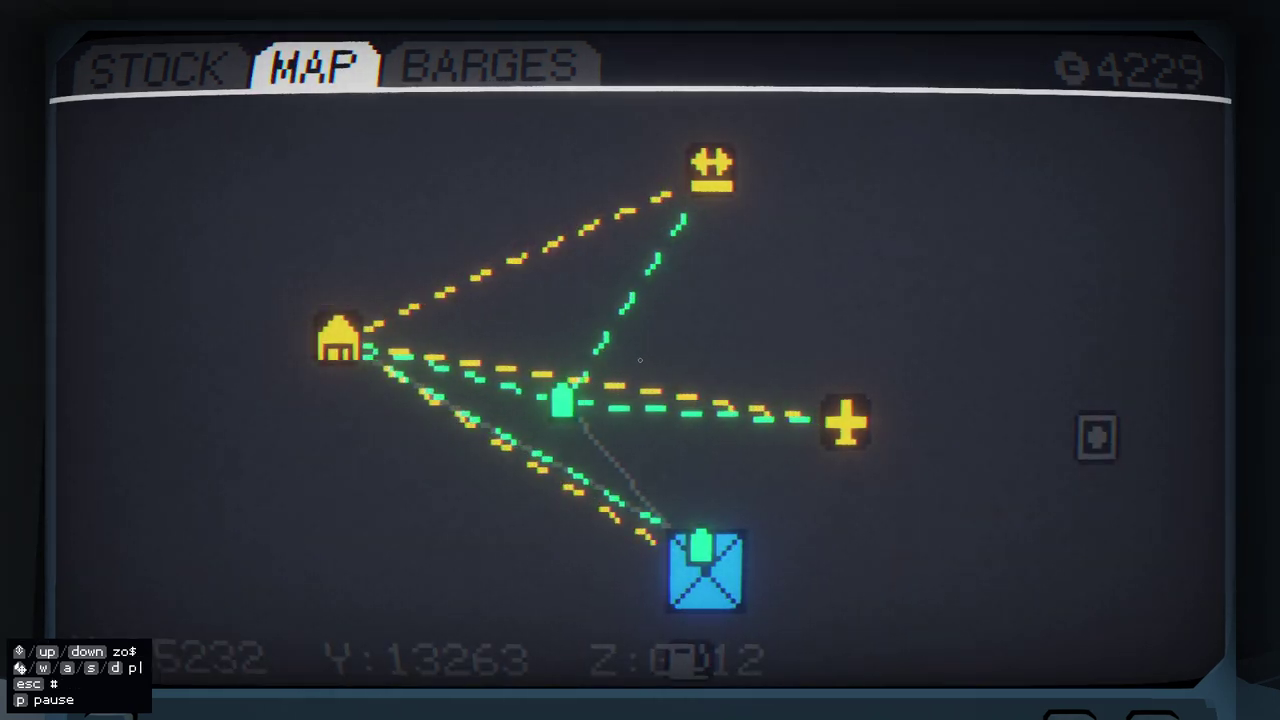
pyautogui.press('Escape')
pyautogui.press('f')
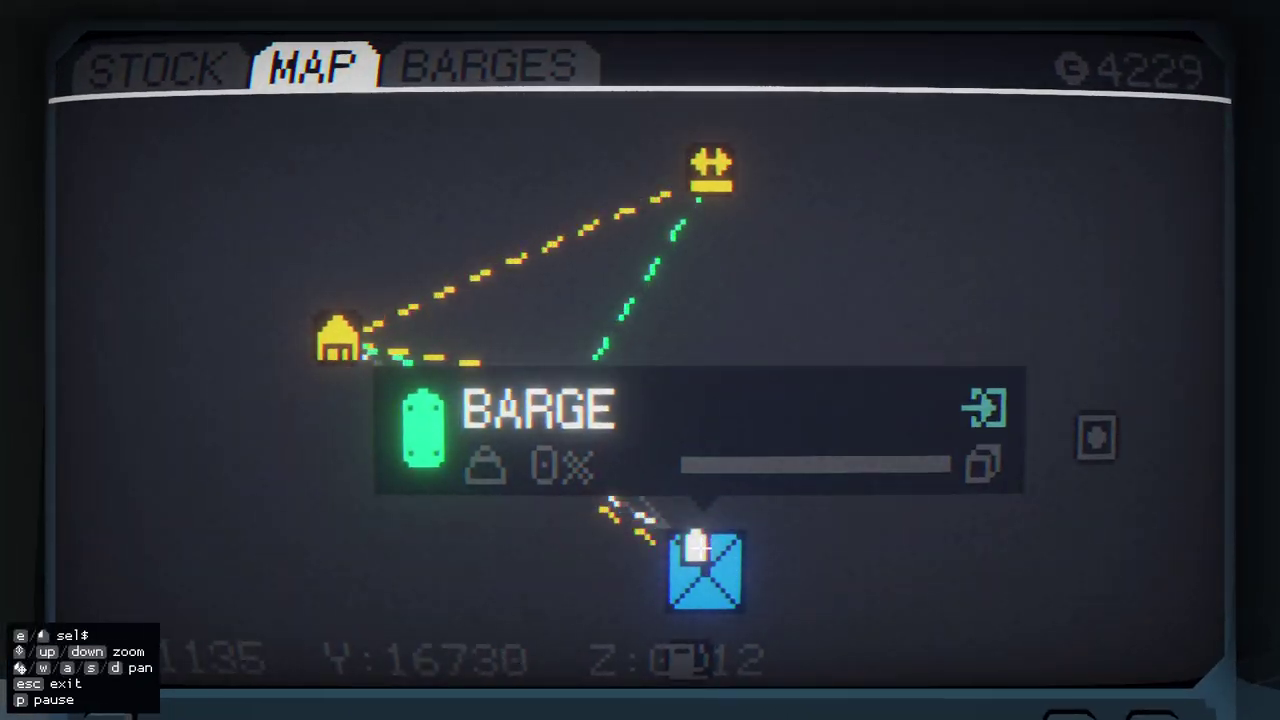
pyautogui.click(697, 545)
pyautogui.press('Escape')
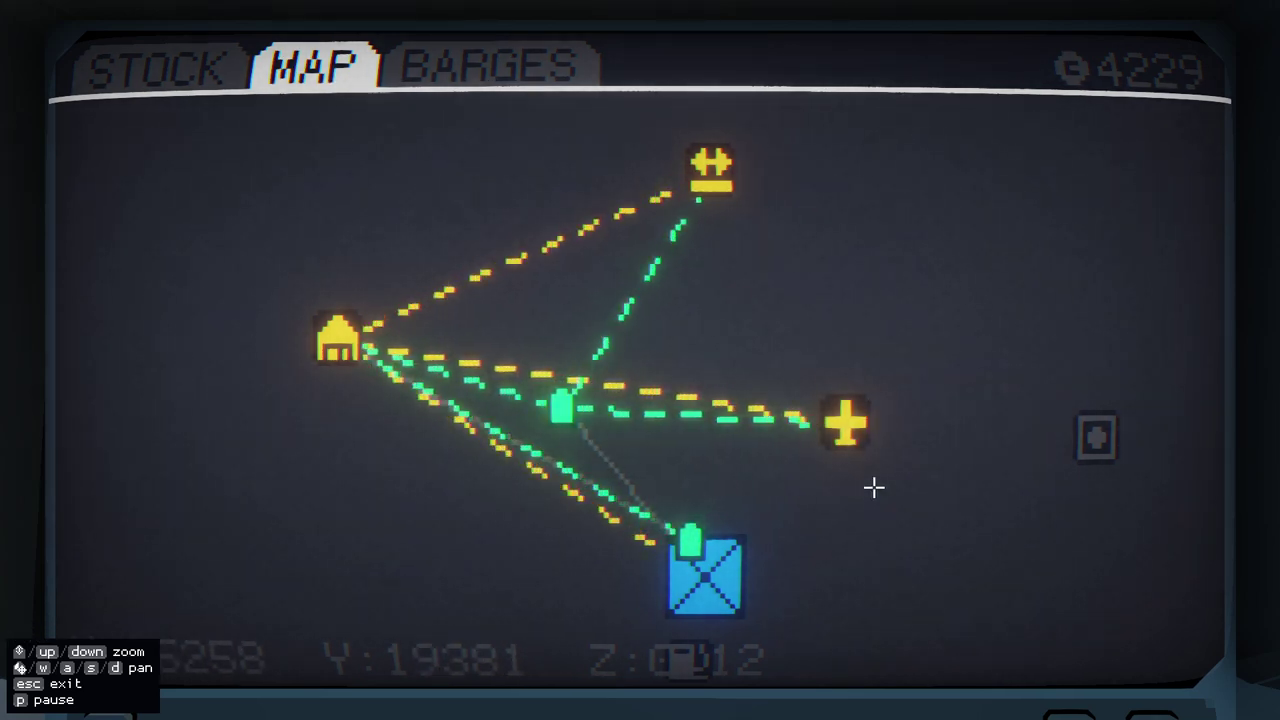
pyautogui.press('s')
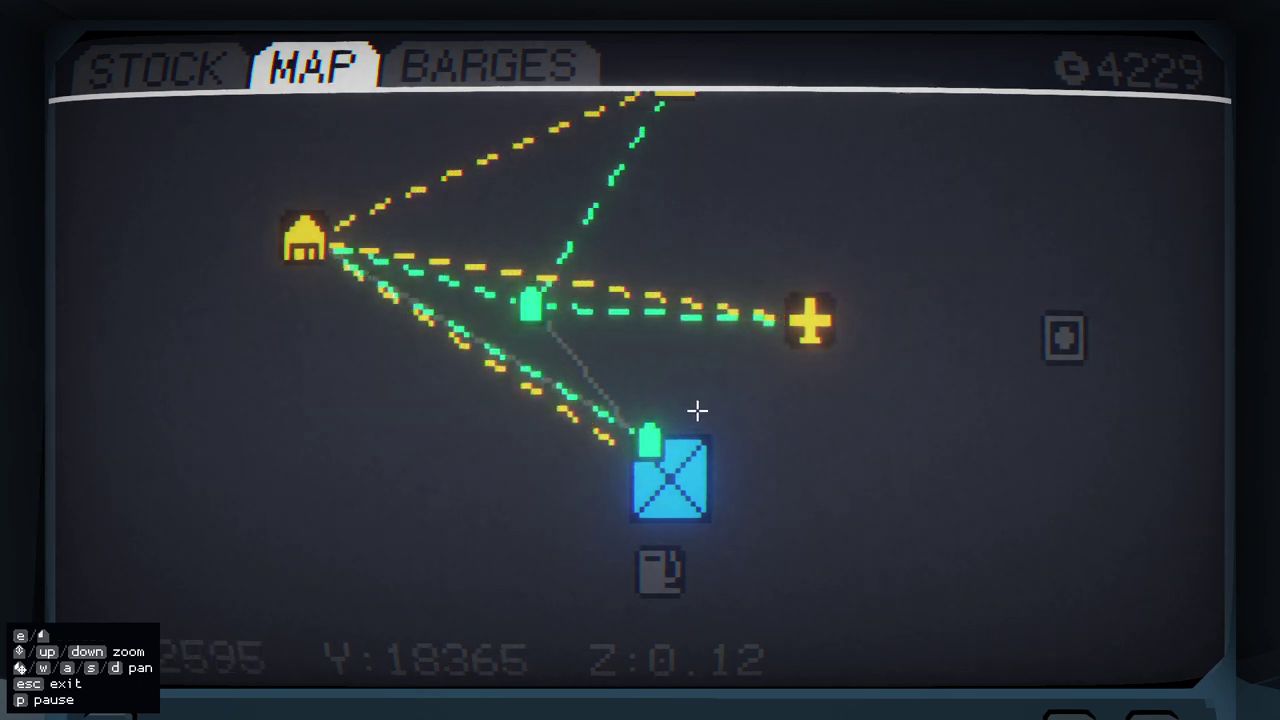
pyautogui.press('w')
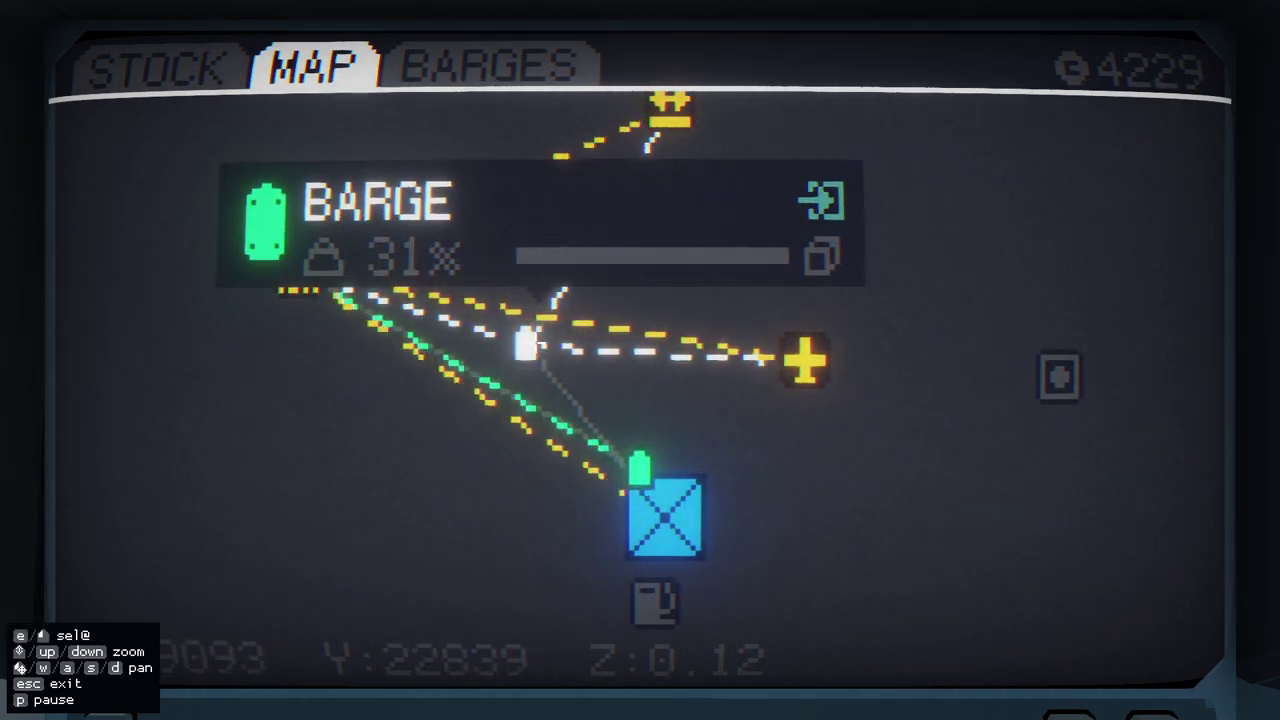
pyautogui.click(527, 345)
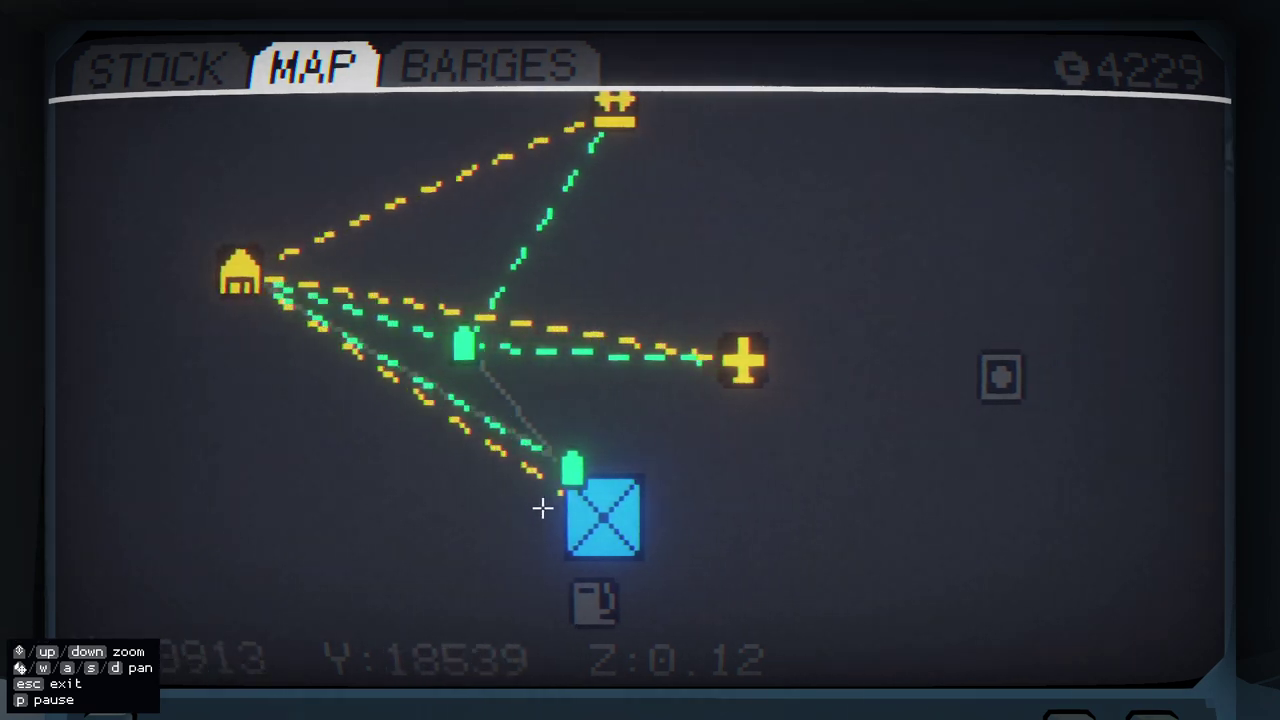
pyautogui.press('s')
pyautogui.click(600, 355)
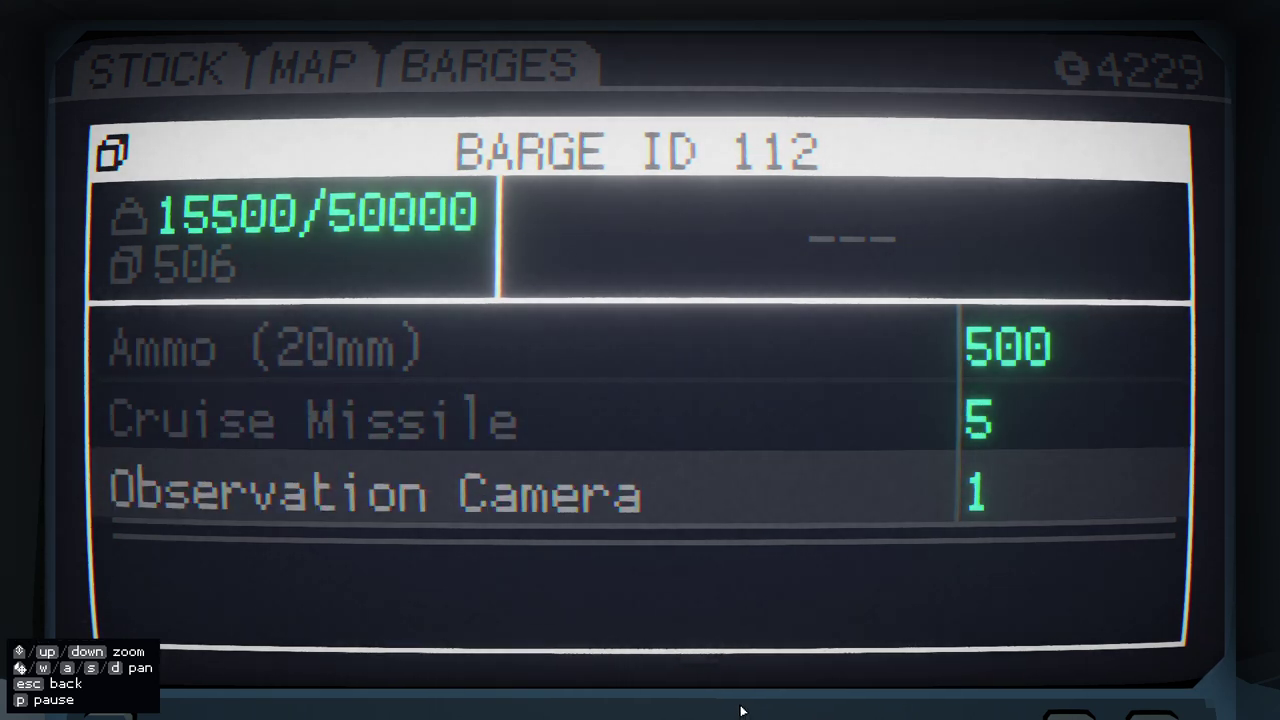
# - Review the warehouse stock table, then check the barge 3 and barge 112 summaries
pyautogui.press('Escape')
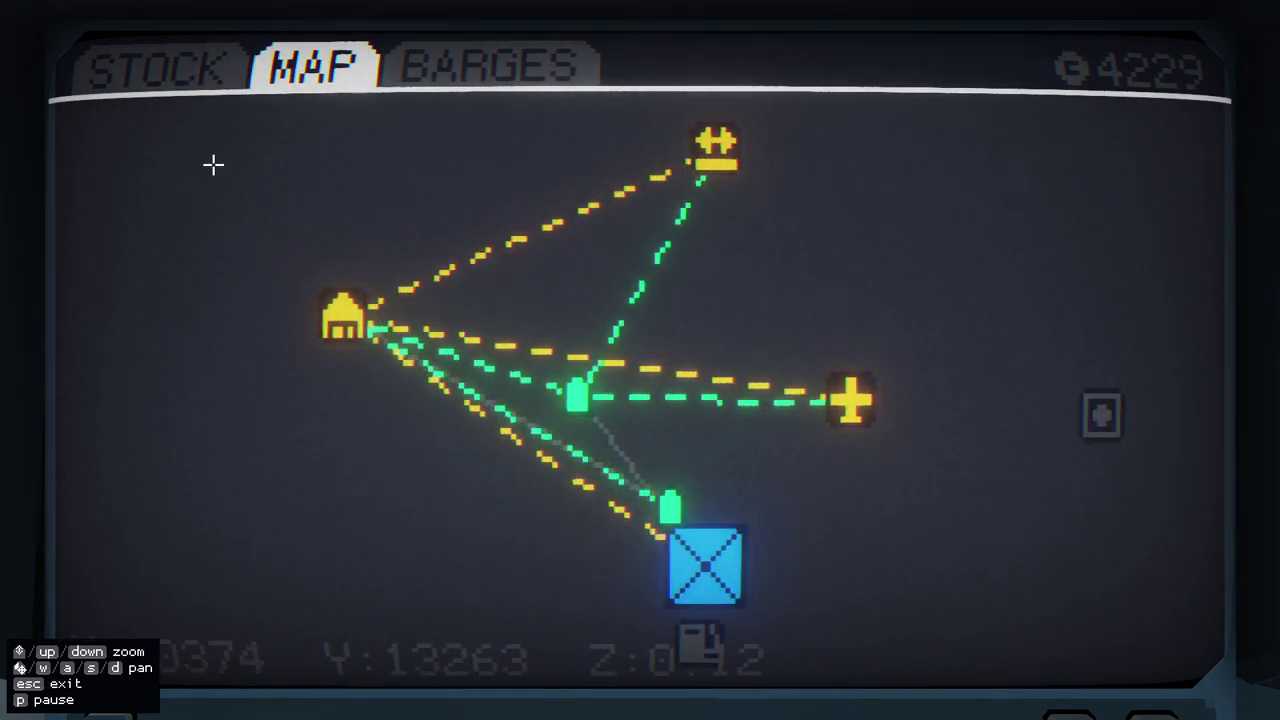
pyautogui.click(153, 68)
pyautogui.scroll(-5, 680, 300)
pyautogui.scroll(-5, 739, 497)
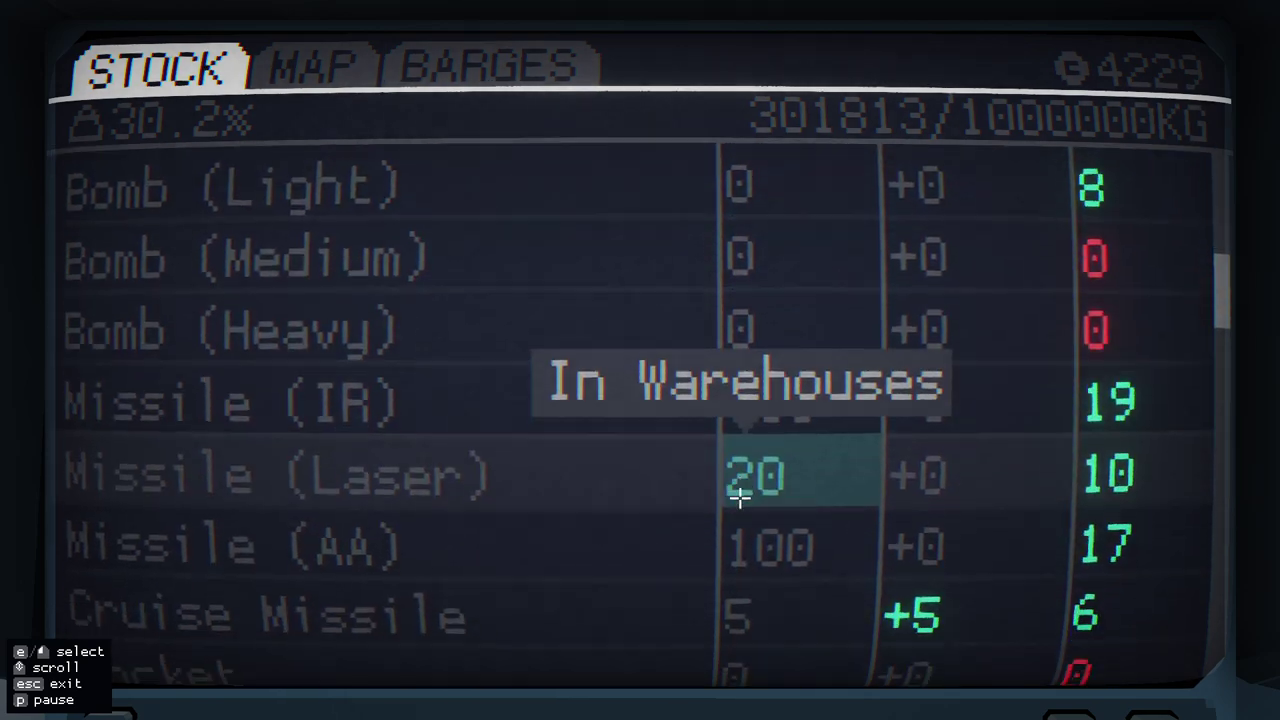
pyautogui.scroll(-5, 739, 497)
pyautogui.scroll(2, 760, 400)
pyautogui.scroll(2, 770, 425)
pyautogui.scroll(5, 770, 425)
pyautogui.scroll(3, 770, 450)
pyautogui.click(487, 67)
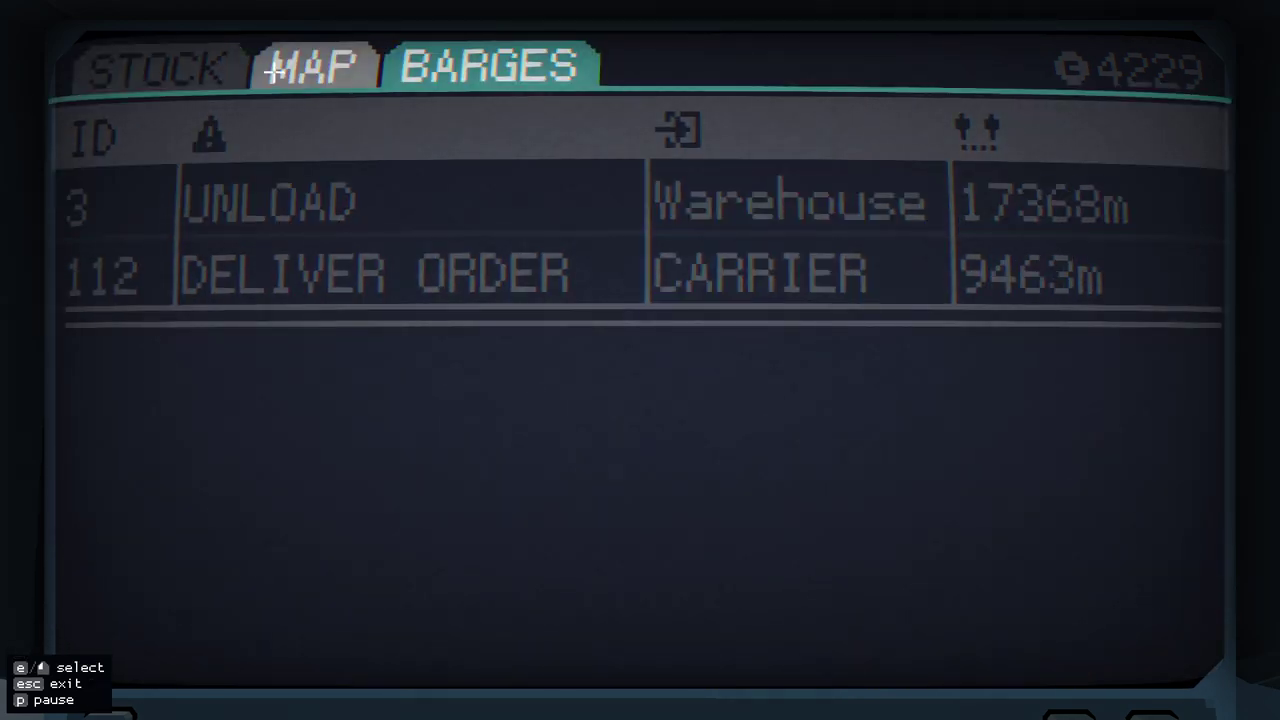
pyautogui.click(580, 200)
pyautogui.press('Escape')
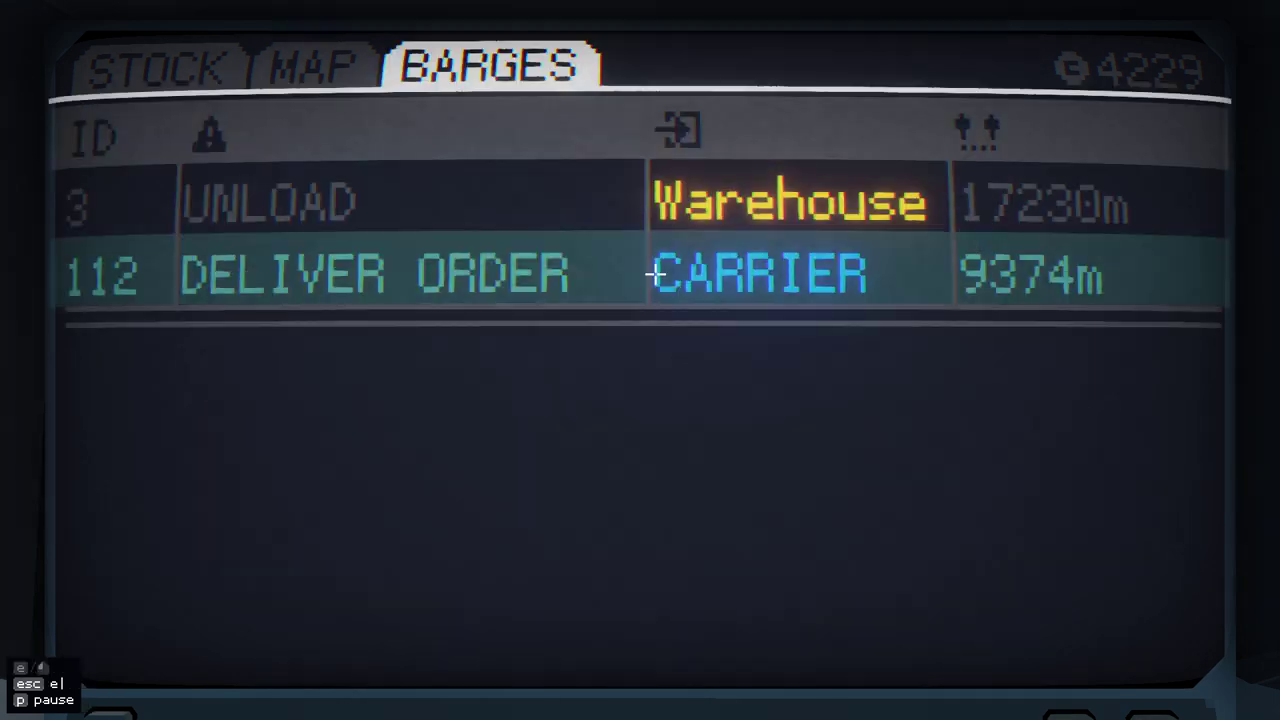
pyautogui.click(523, 290)
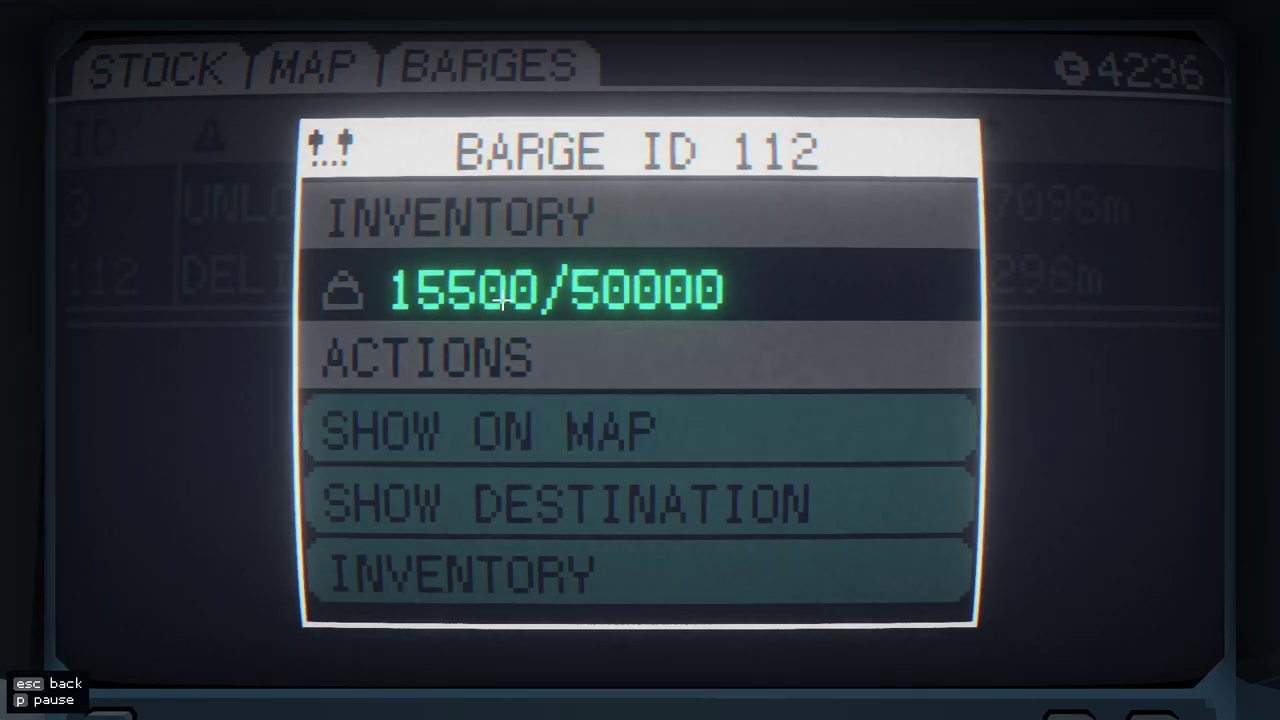
pyautogui.press('Escape')
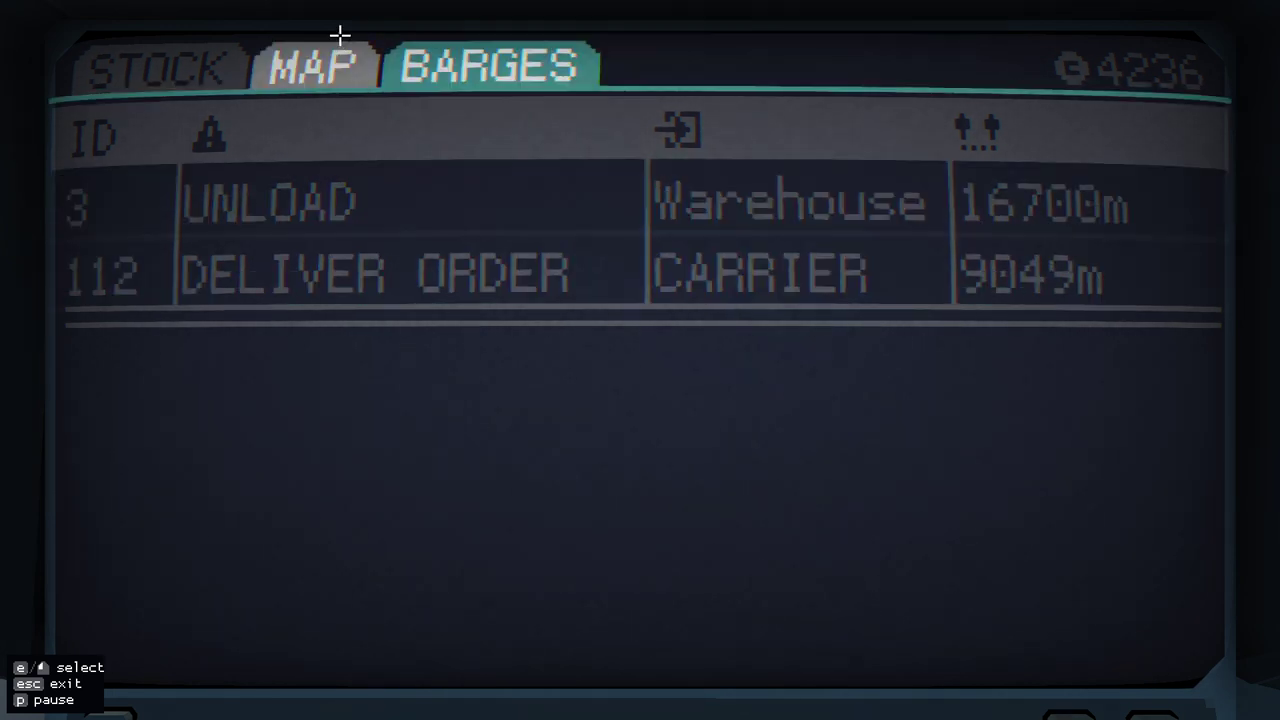
# - Recheck barge 3's inventory, empty at 0/50000, and step back from the terminal
pyautogui.click(312, 66)
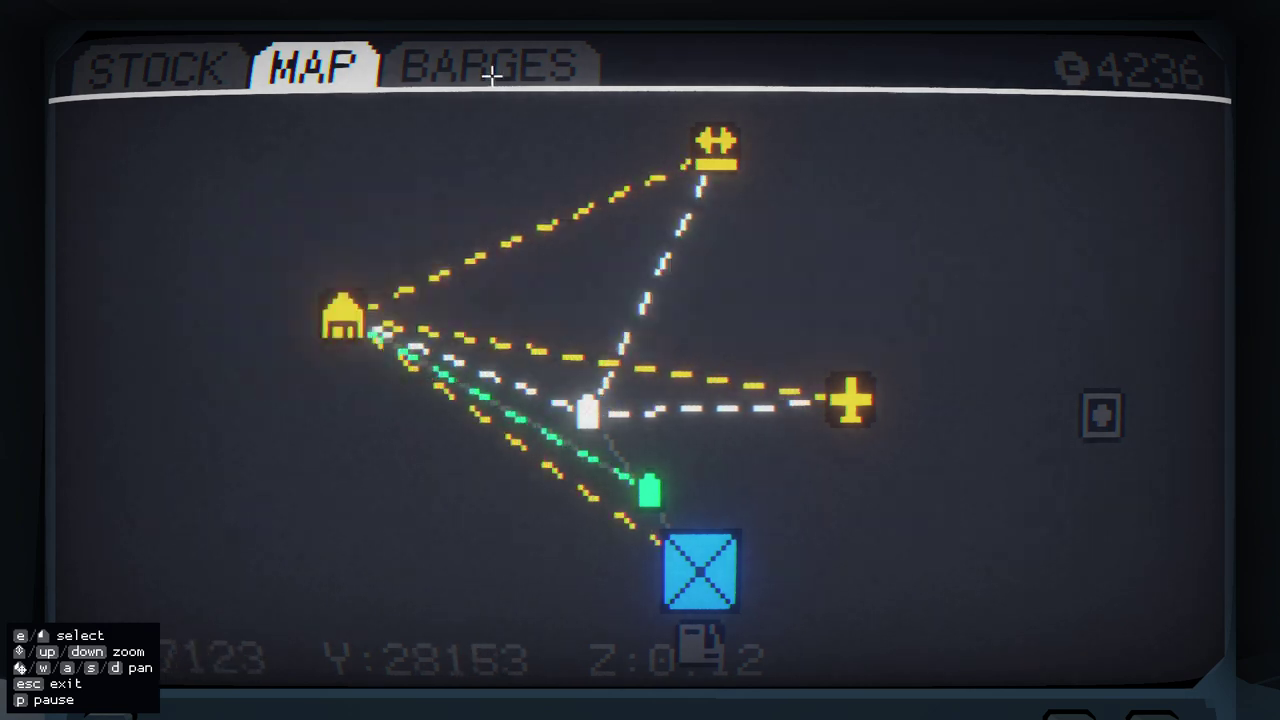
pyautogui.click(487, 66)
pyautogui.click(1057, 208)
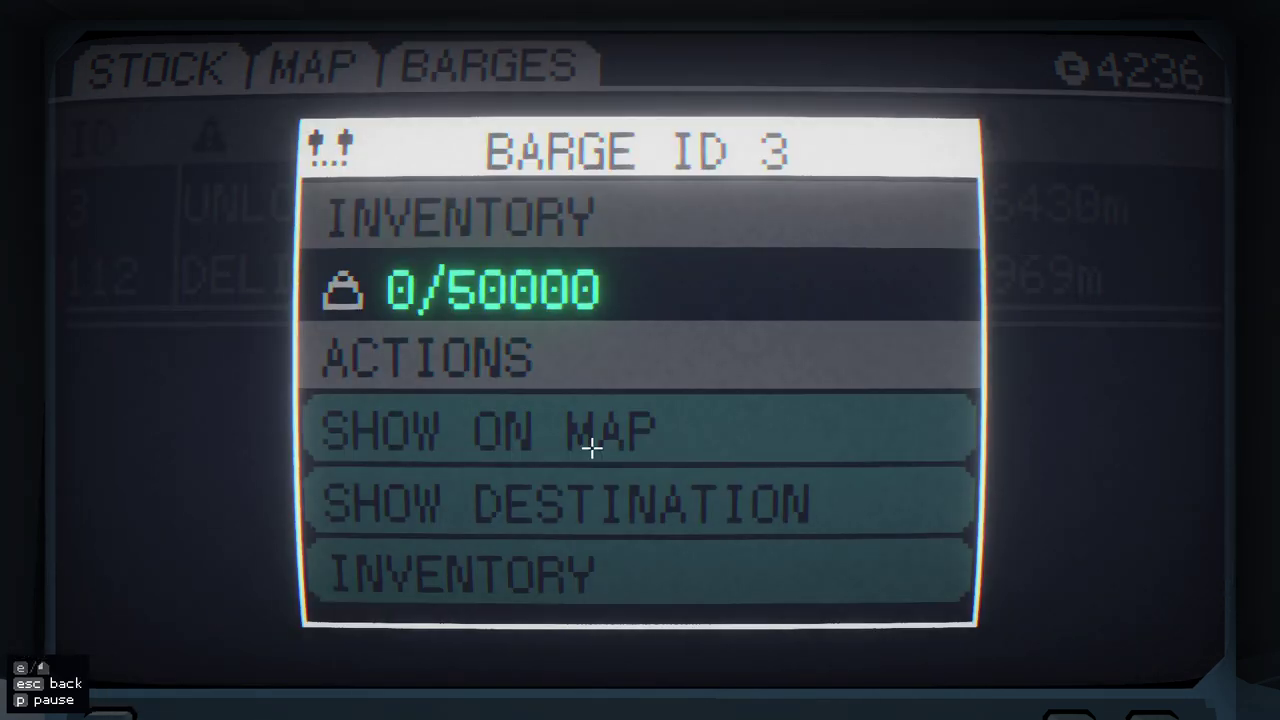
pyautogui.click(580, 545)
pyautogui.press('Escape')
pyautogui.press('Escape')
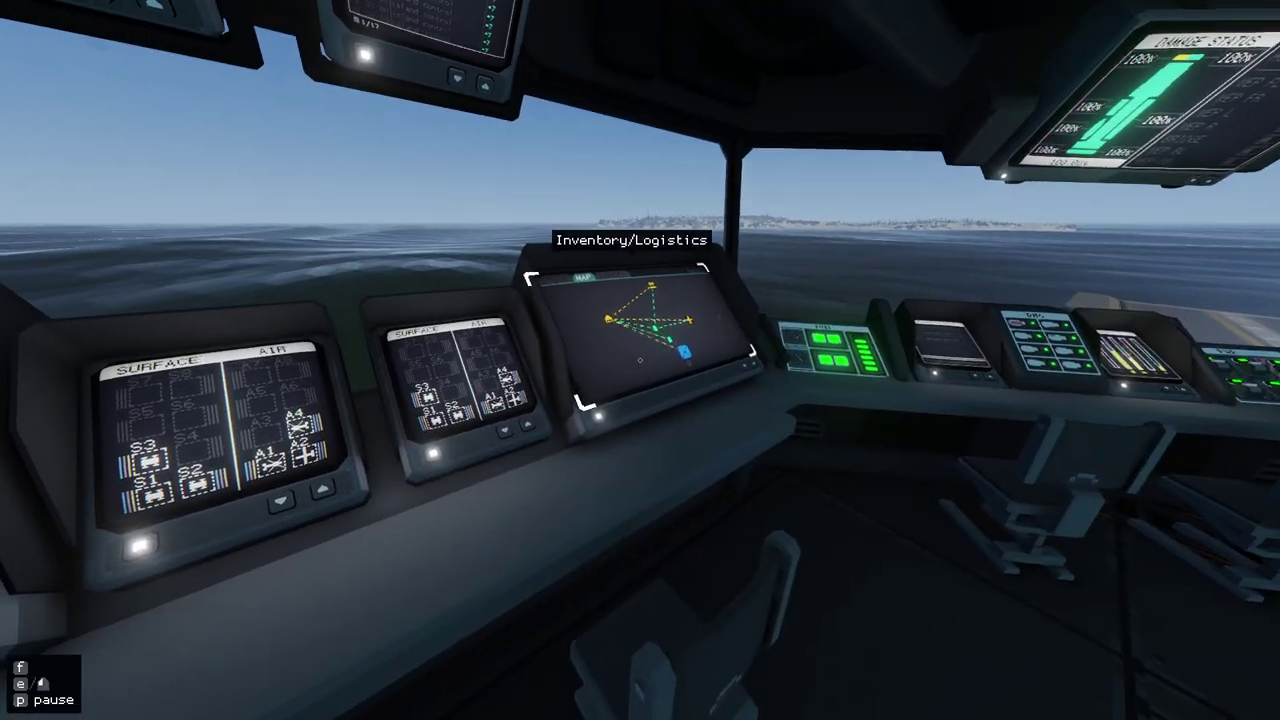
# - Briefly revisit the logistics terminal and helm seat, then walk toward the bridge map consoles
pyautogui.press('f')
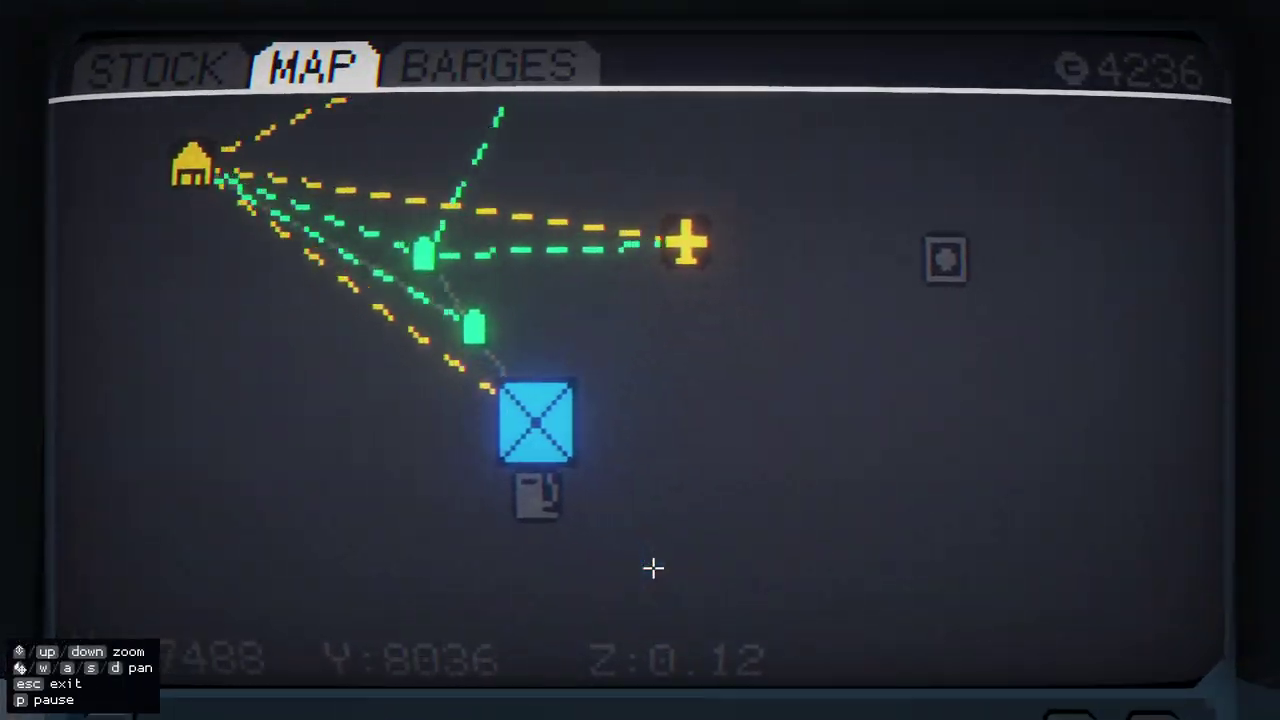
pyautogui.press('Escape')
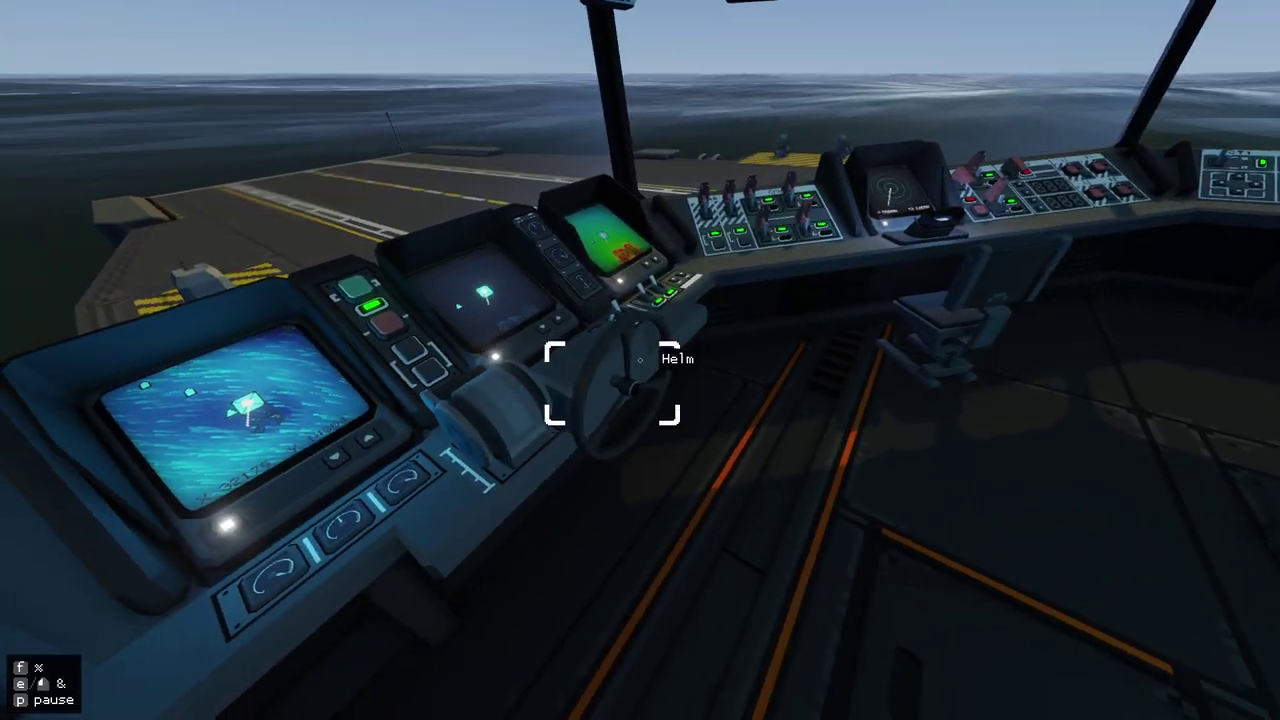
pyautogui.press('f')
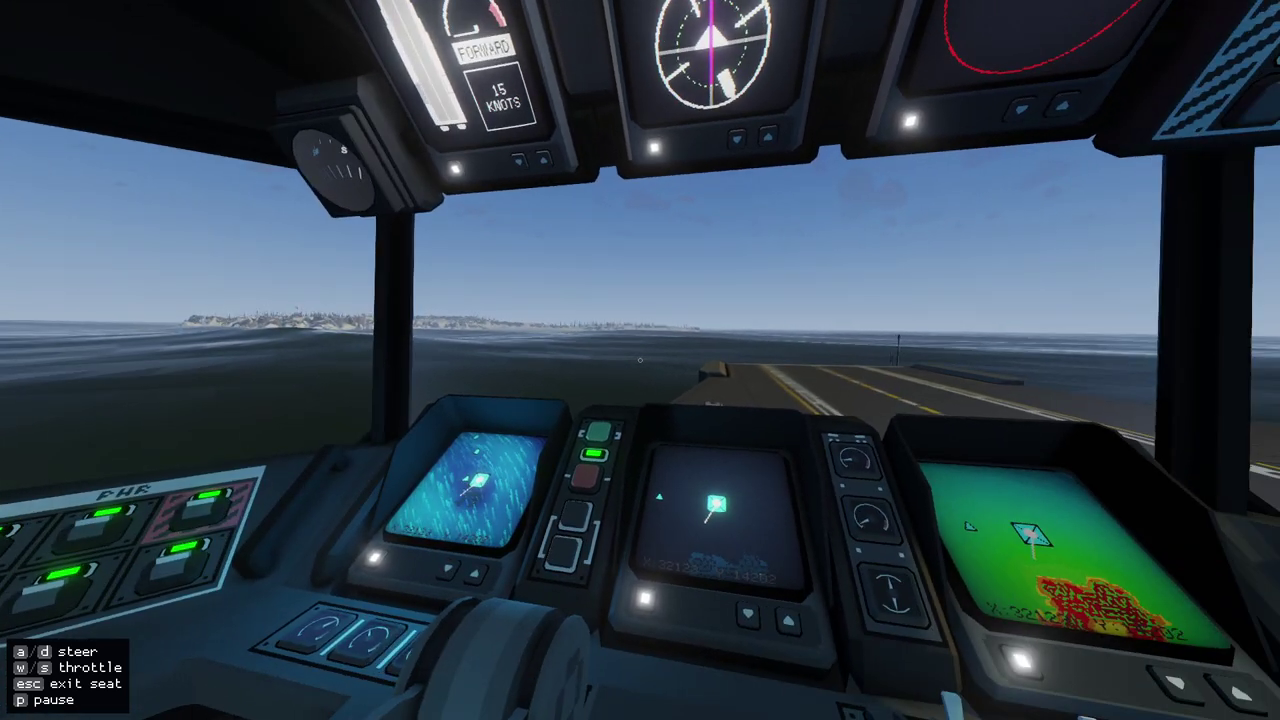
pyautogui.press('Escape')
pyautogui.press('w')
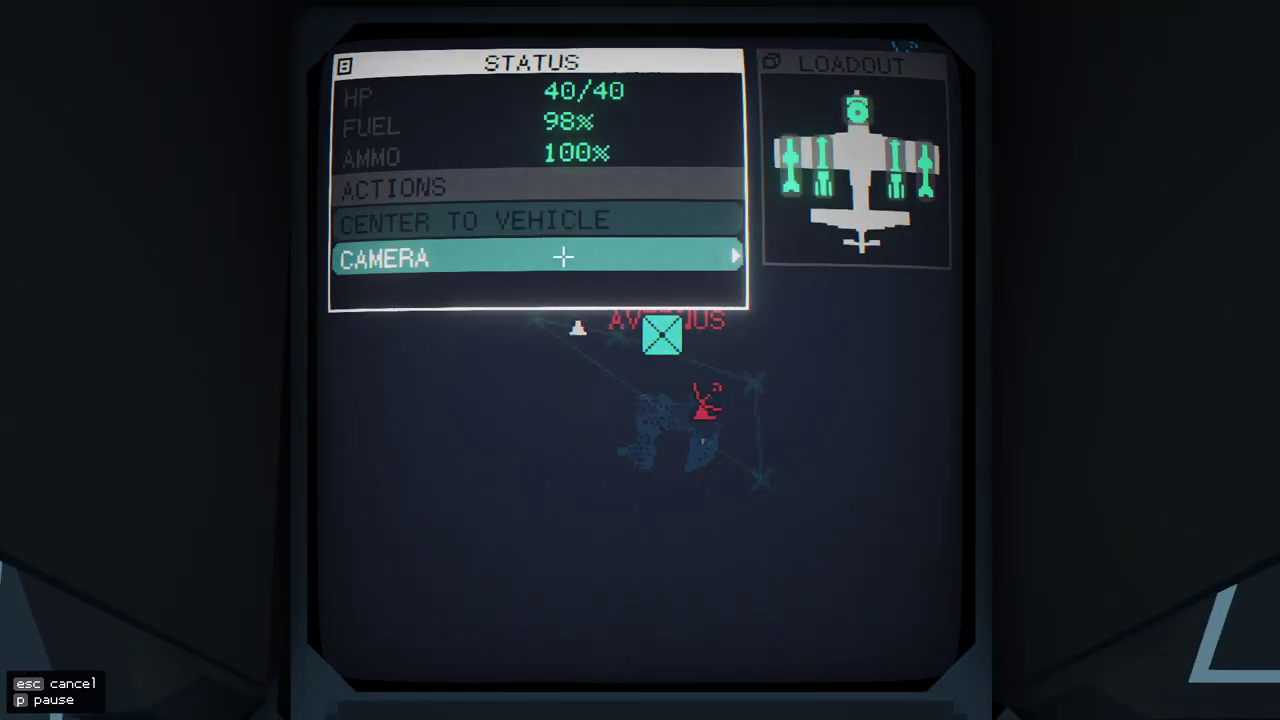
# - Glance through the aircraft camera under manual control, then return to the flight-deck console
pyautogui.click(563, 258)
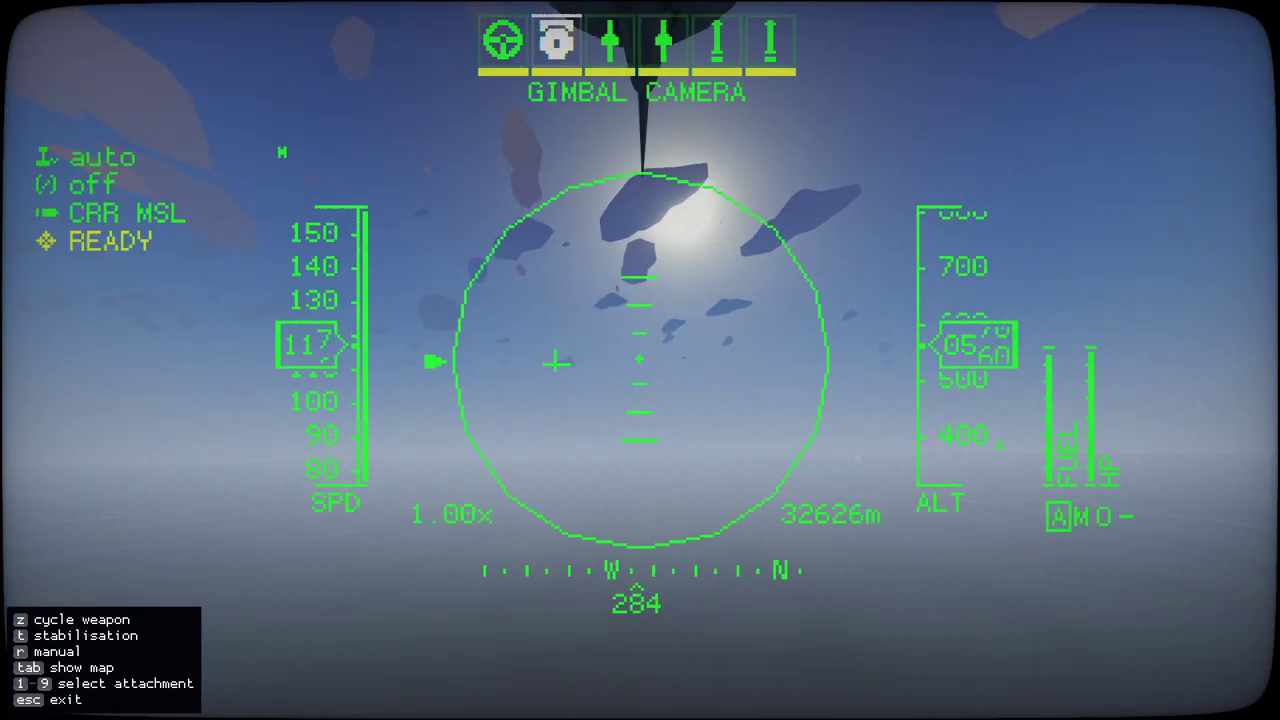
pyautogui.press('r')
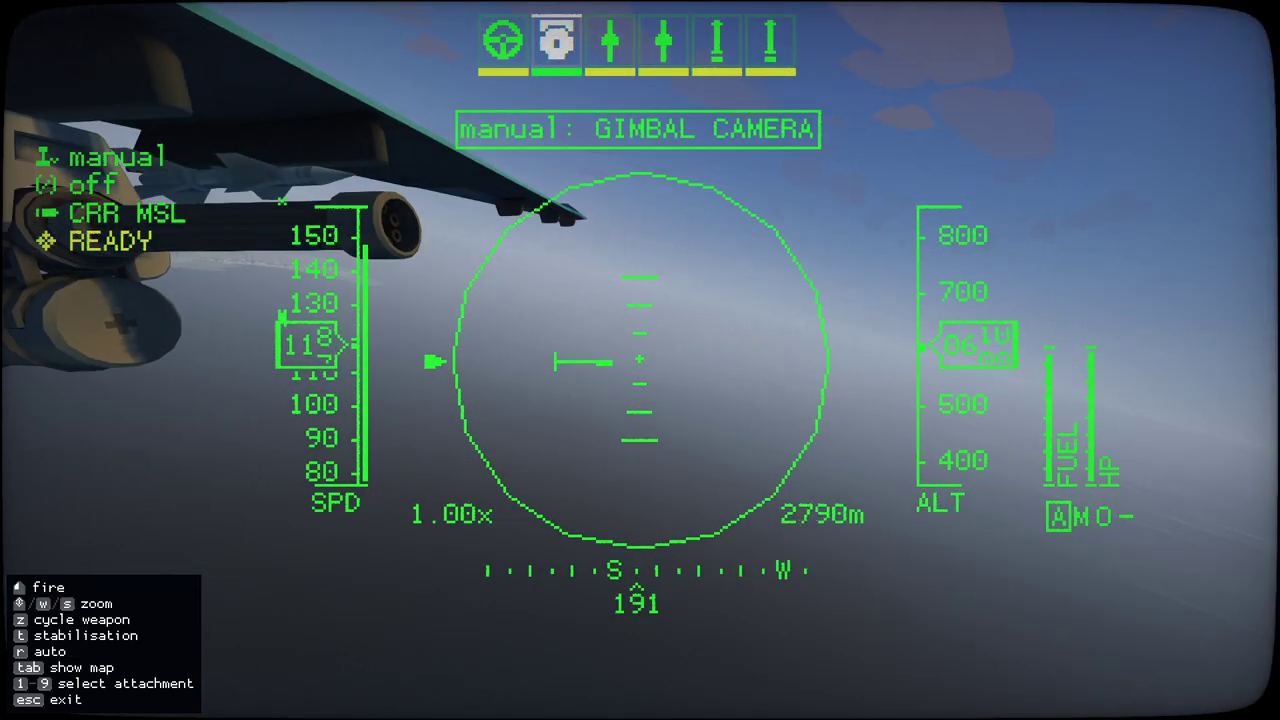
pyautogui.moveTo(640, 360); pyautogui.dragTo(500, 300)
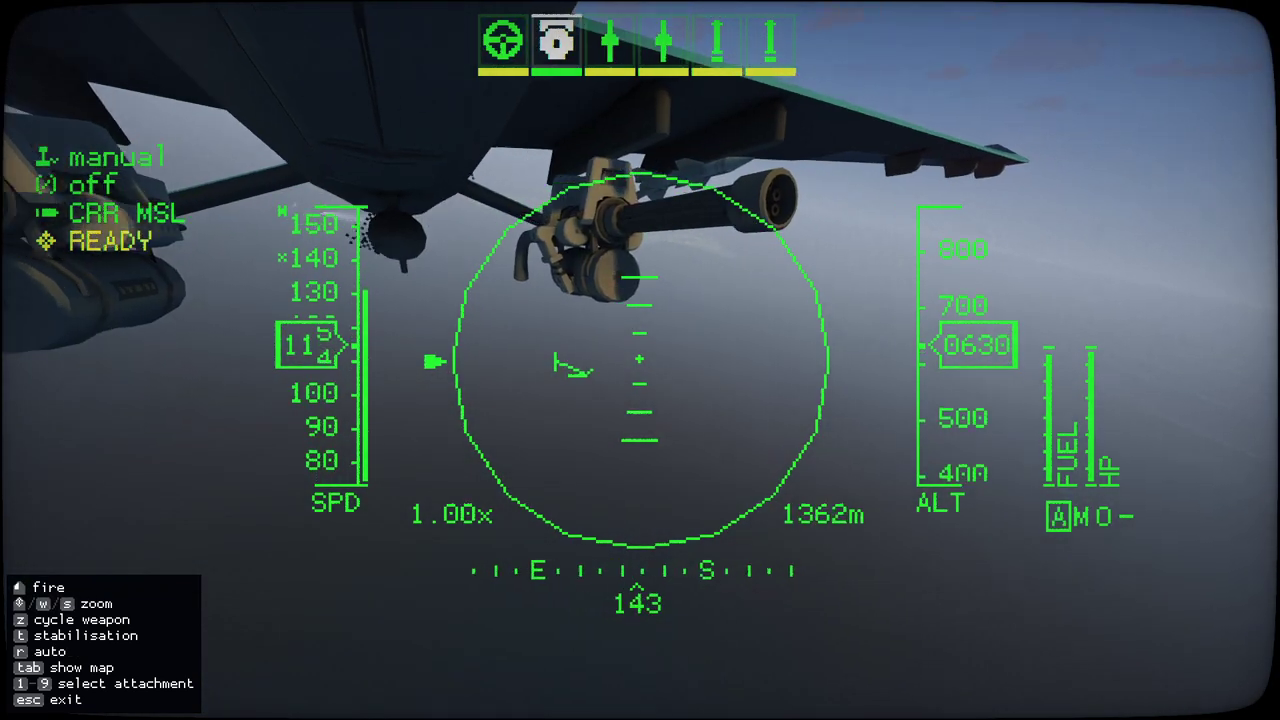
pyautogui.press('Tab')
pyautogui.press('Escape')
pyautogui.press('w')
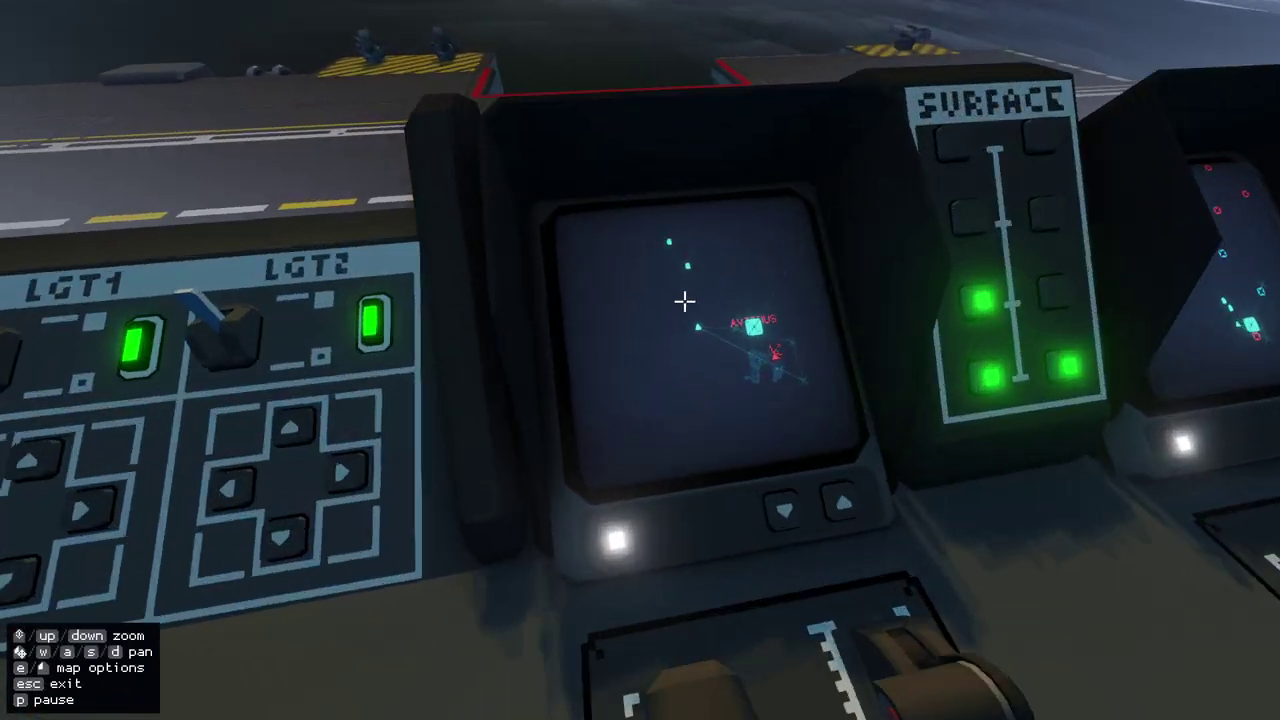
# - Check the Albatross status and redraw its route into a tighter loop over Avernus
pyautogui.click(685, 327)
pyautogui.click(627, 357)
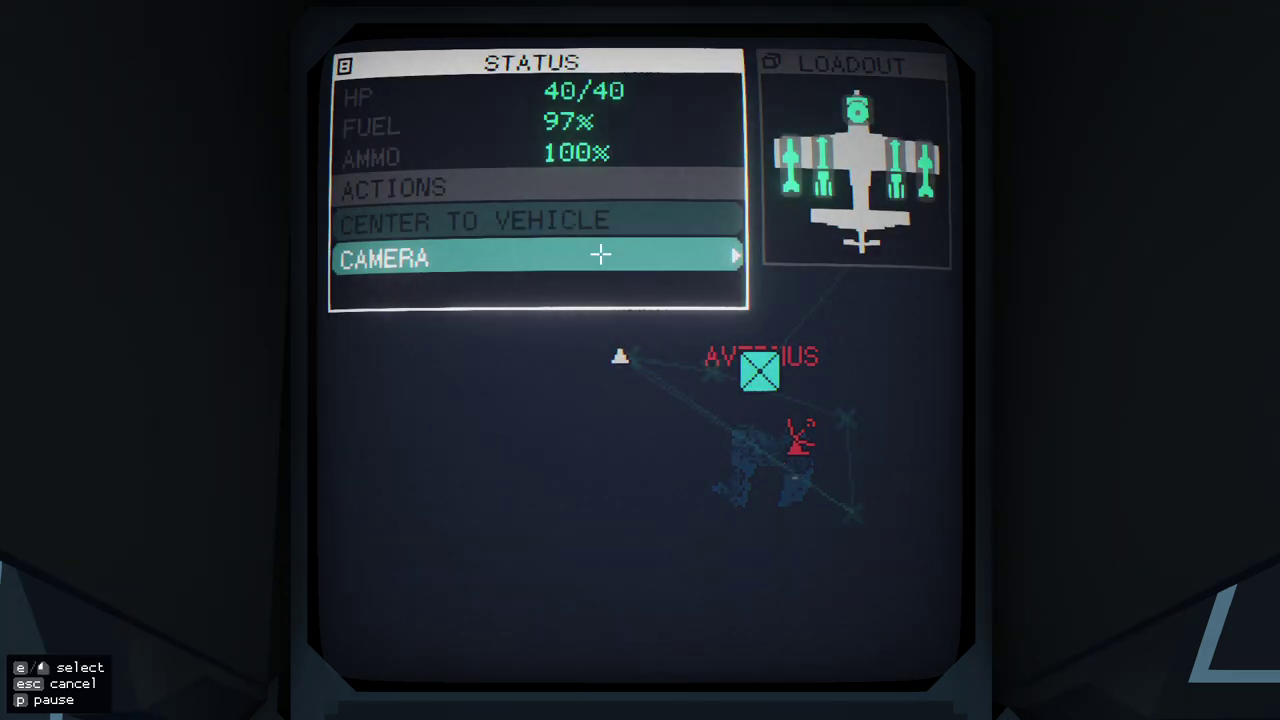
pyautogui.press('Escape')
pyautogui.scroll(3, 700, 406)
pyautogui.click(398, 194)
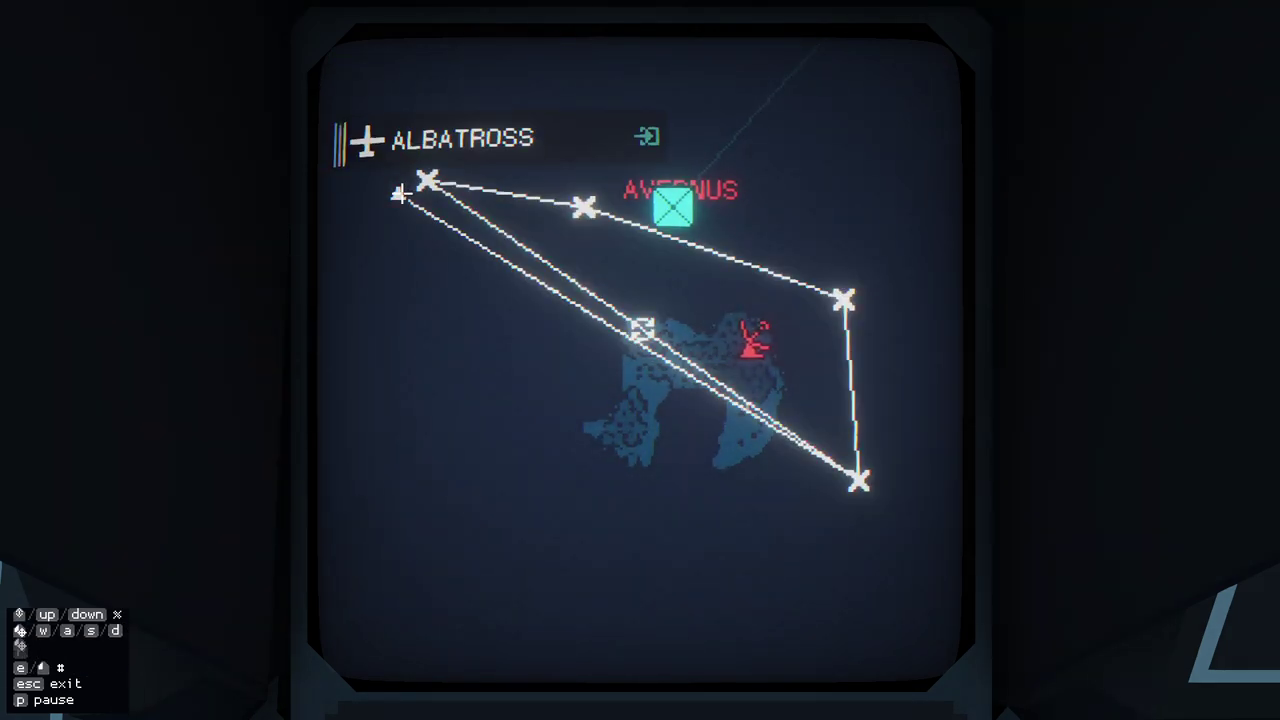
pyautogui.click(398, 194)
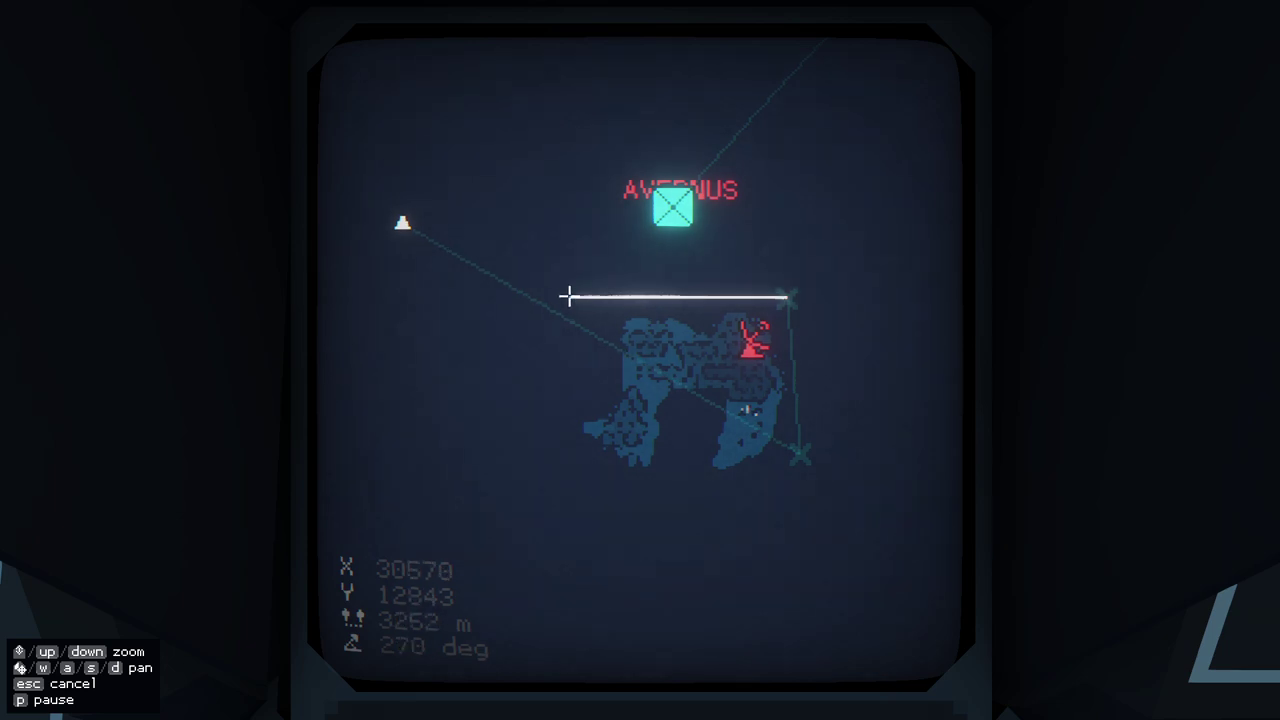
pyautogui.click(392, 228)
# - Connect to the Albatross camera in manual mode and zoom in to track a ground target
pyautogui.press('Return')
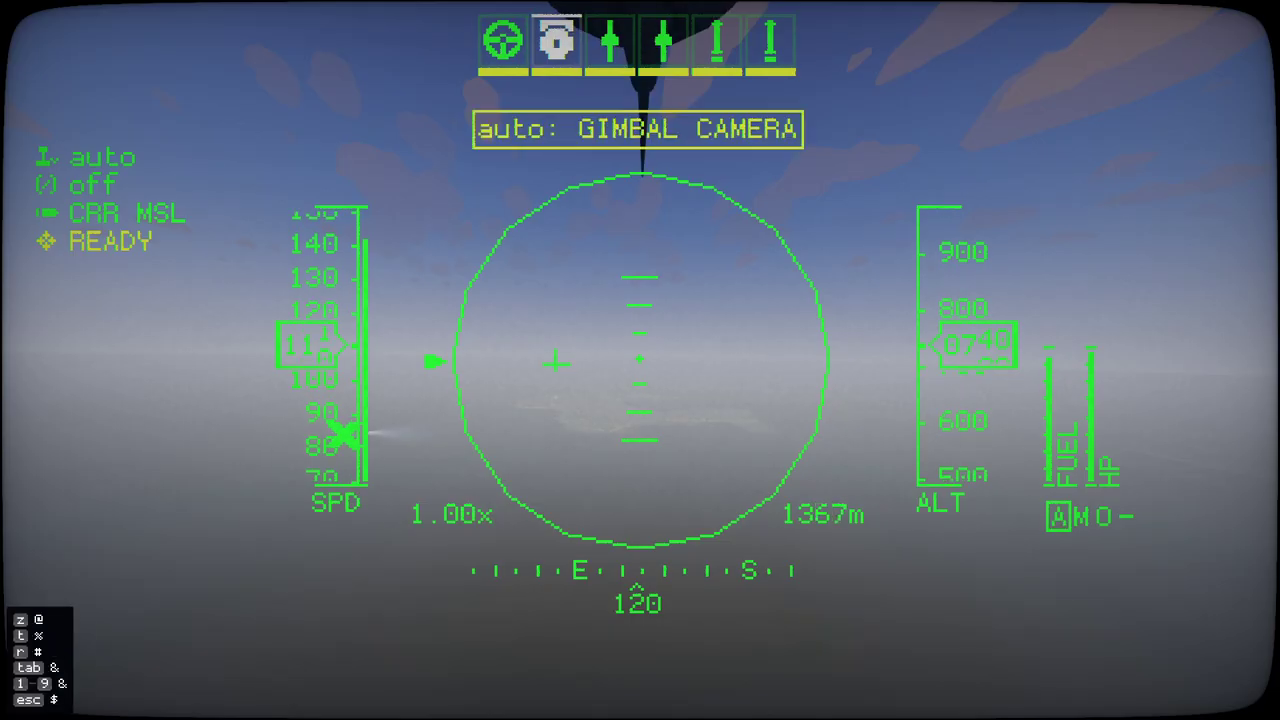
pyautogui.press('r')
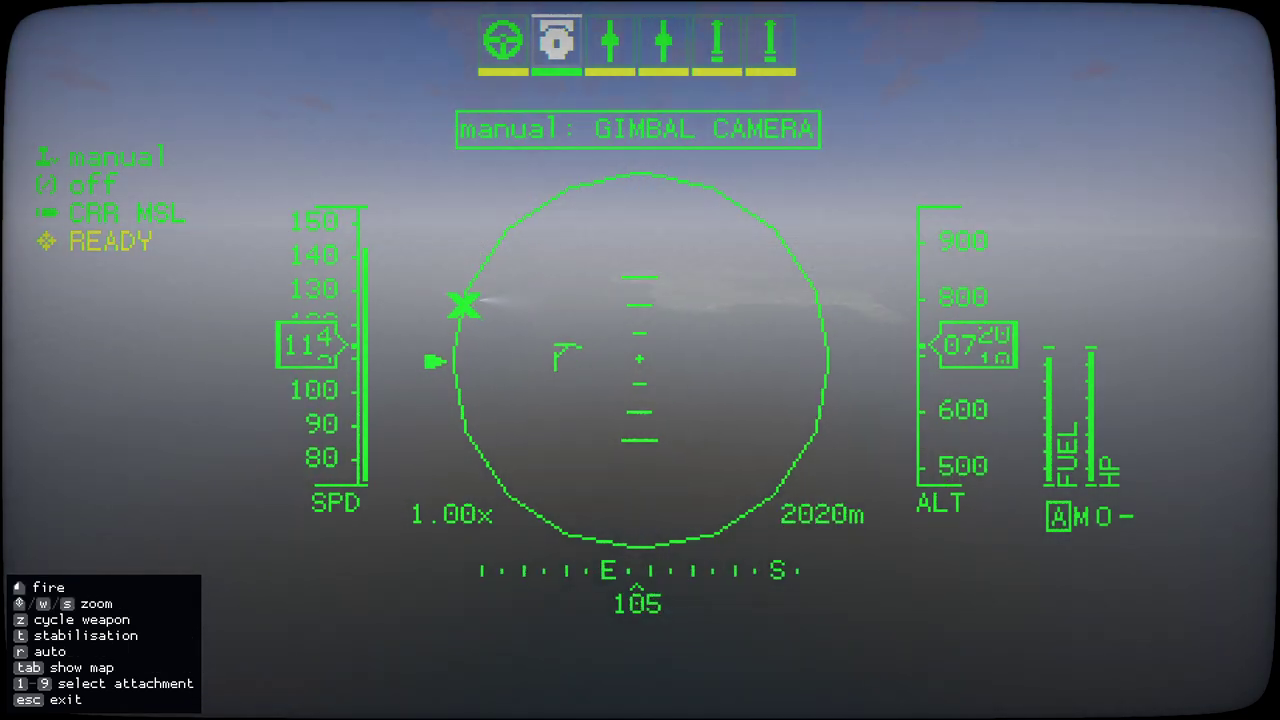
pyautogui.scroll(2, 640, 360)
pyautogui.scroll(3, 640, 360)
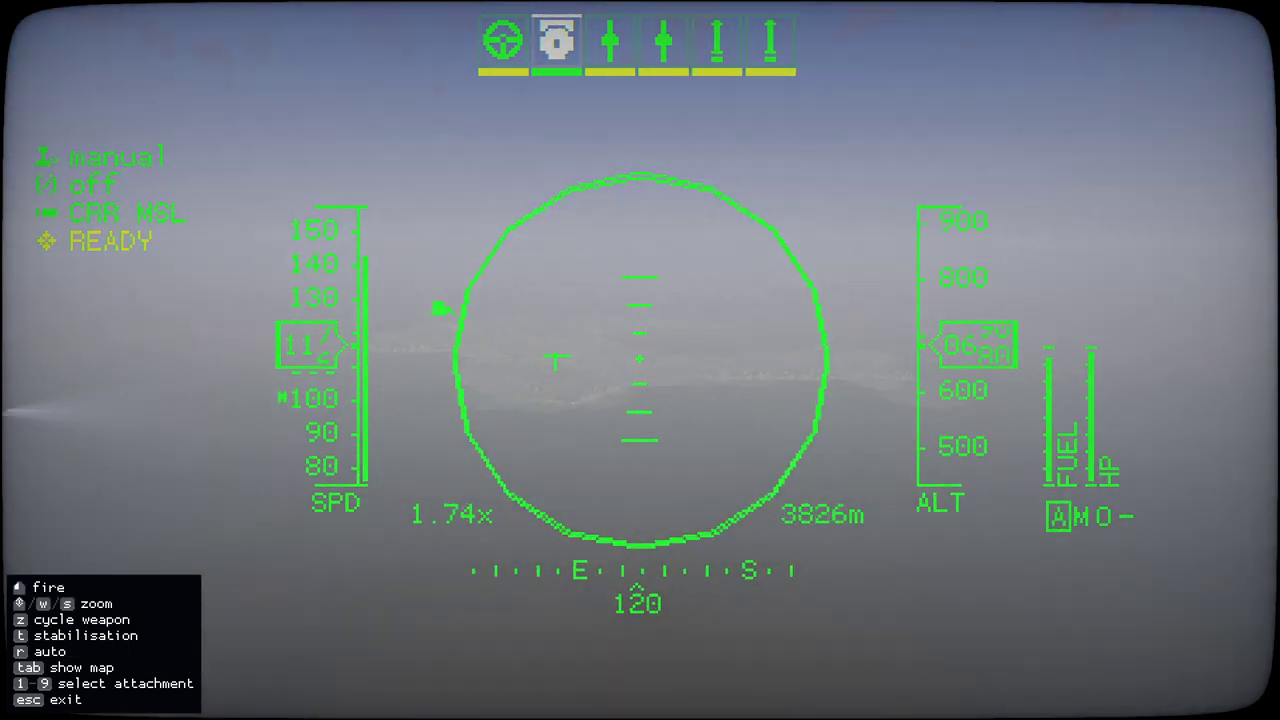
pyautogui.scroll(4, 640, 360)
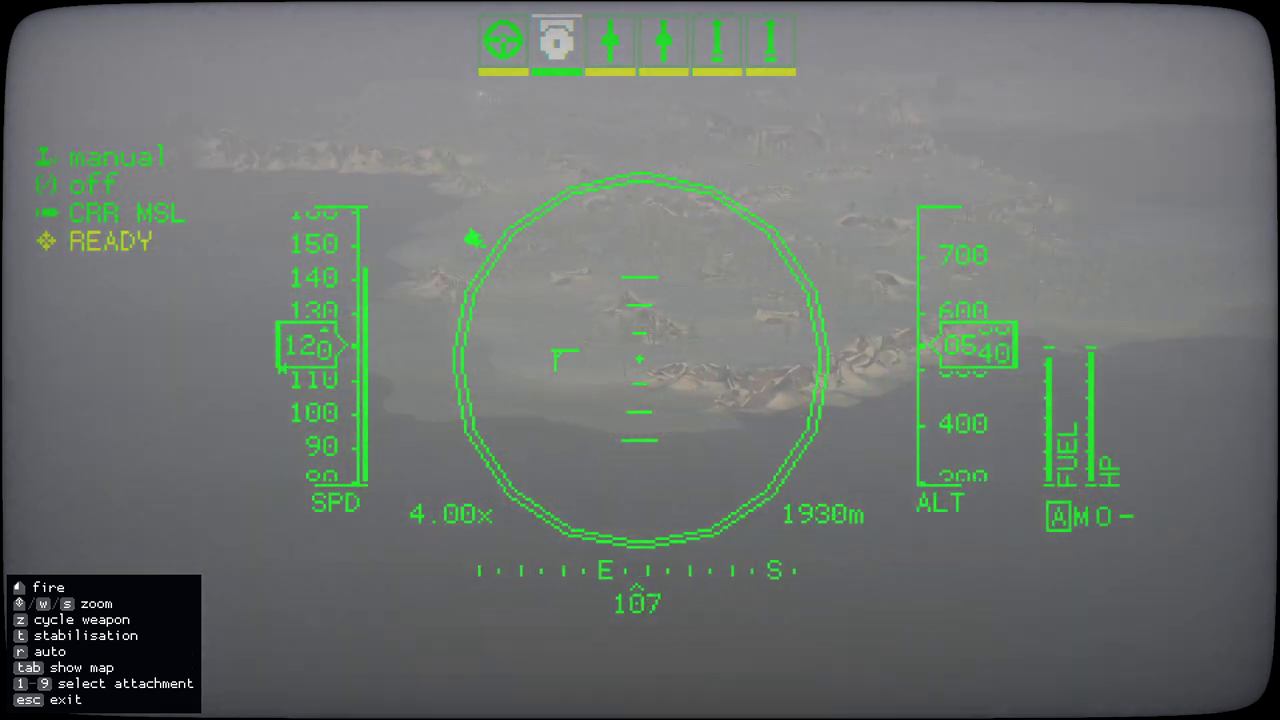
pyautogui.press('w')
pyautogui.press('w')
pyautogui.press('w')
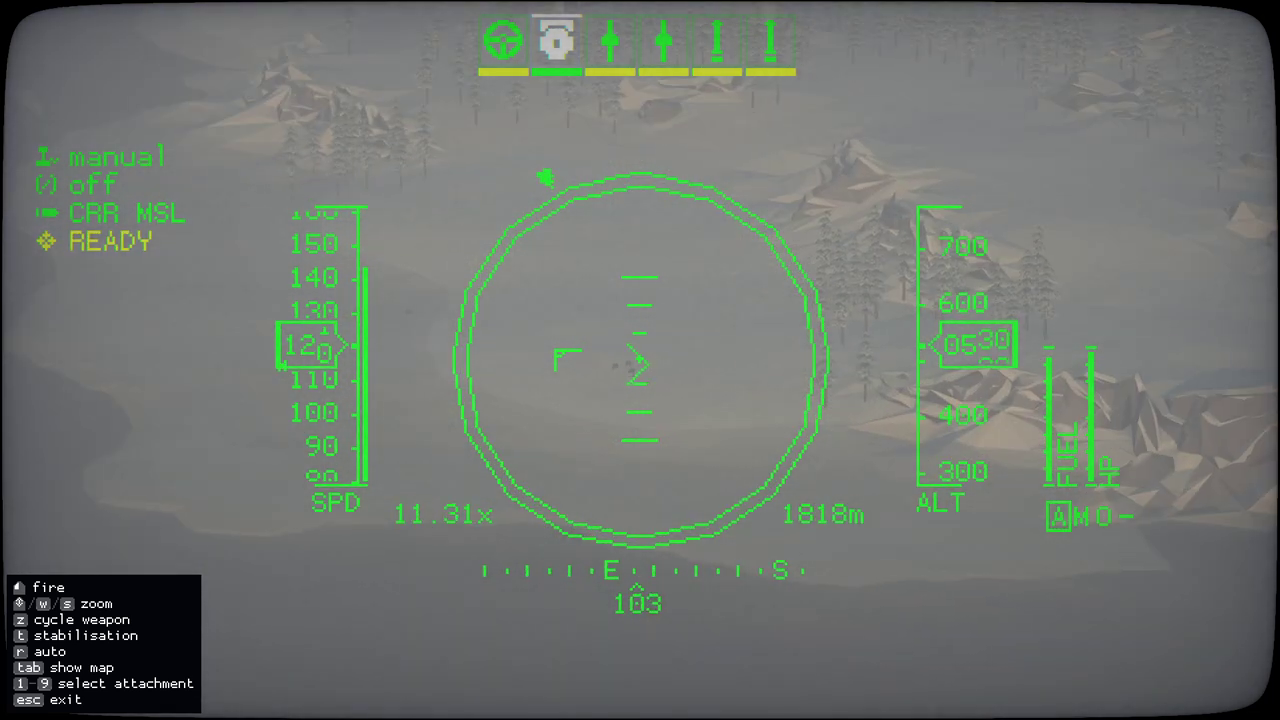
pyautogui.press('w')
pyautogui.press('s')
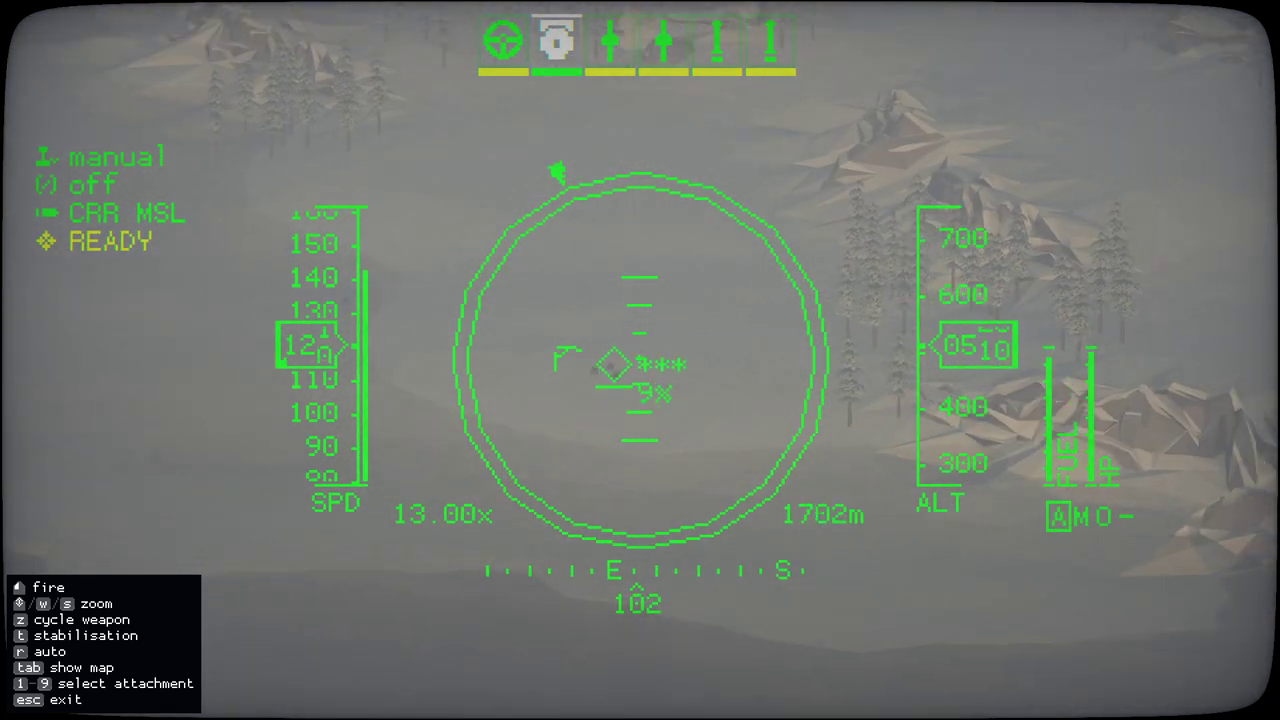
pyautogui.press('t')
pyautogui.press('t')
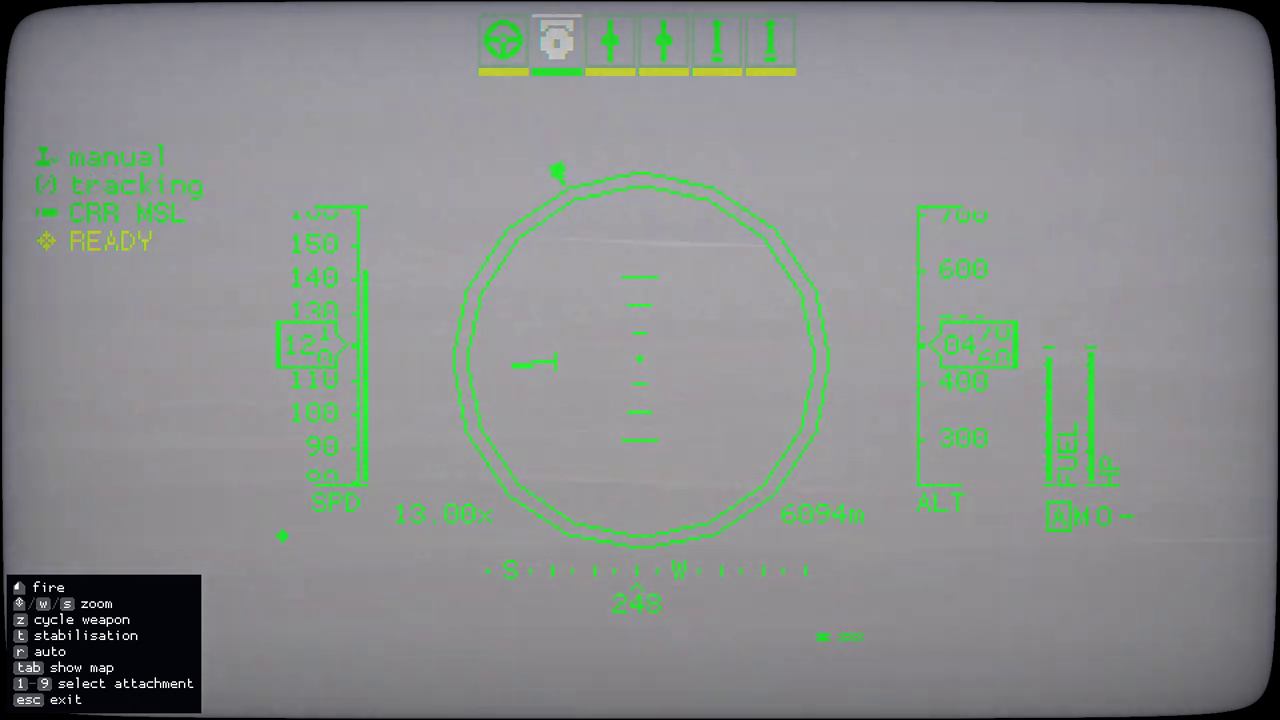
pyautogui.press('s')
pyautogui.press('s')
pyautogui.press('s')
pyautogui.press('s')
pyautogui.press('s')
pyautogui.press('s')
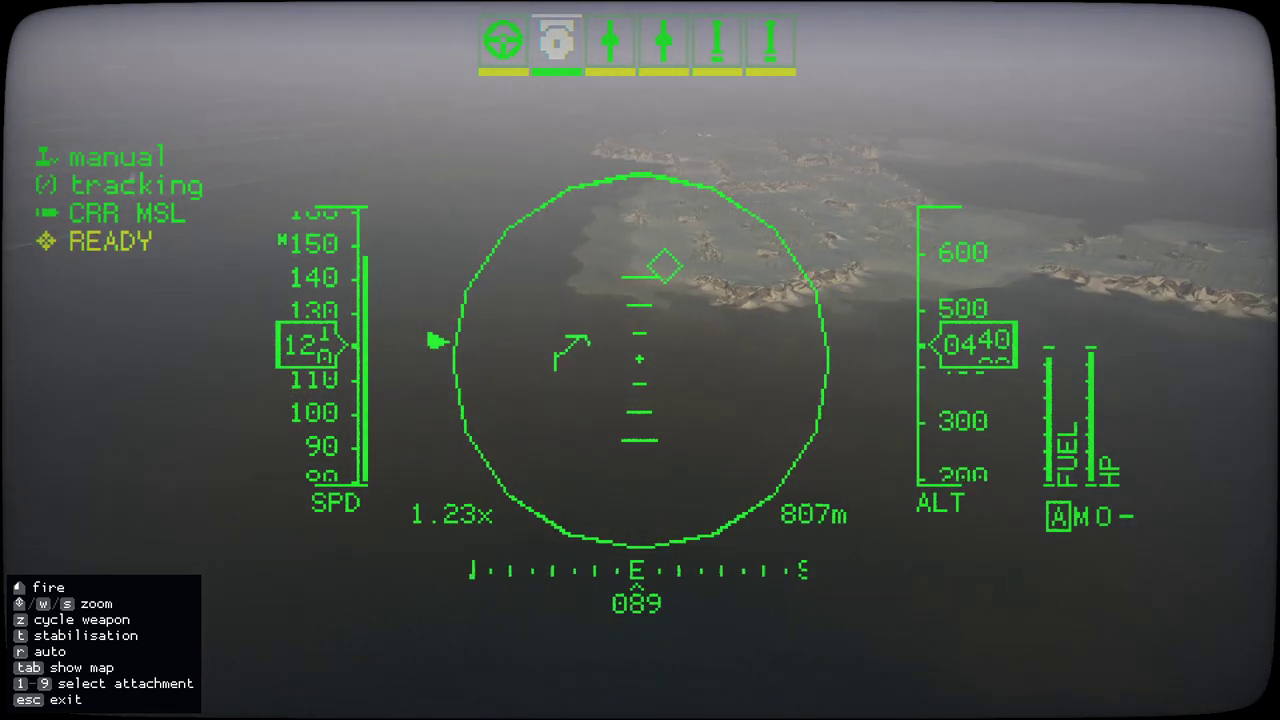
pyautogui.press('w')
pyautogui.press('w')
pyautogui.press('w')
pyautogui.press('w')
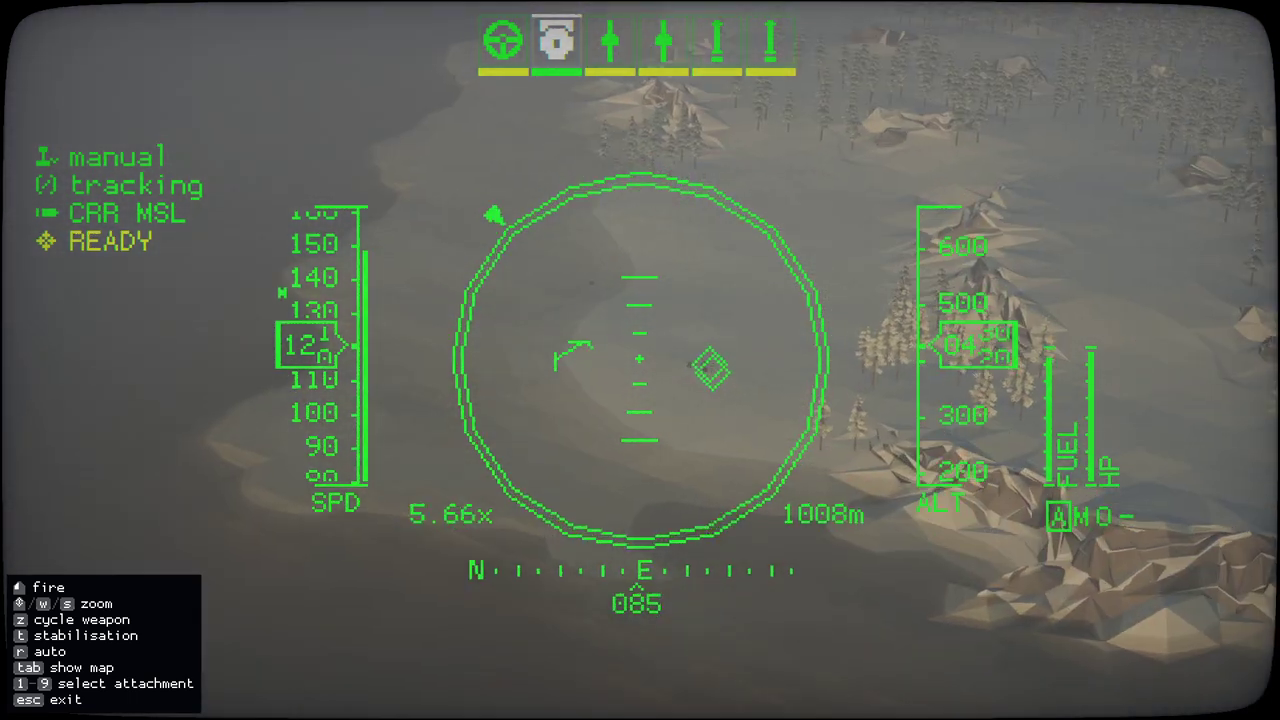
pyautogui.press('w')
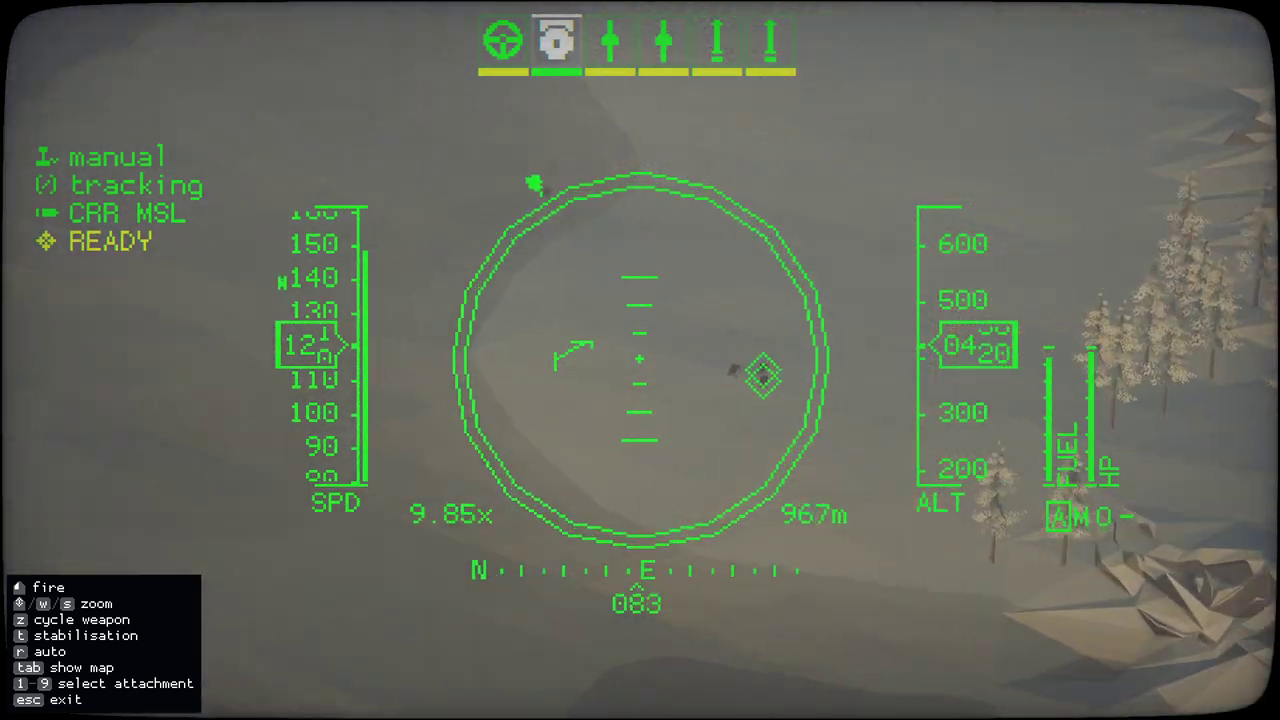
# - Select the carrier gun and call in fire on the tracked target
pyautogui.press('z')
pyautogui.press('1')
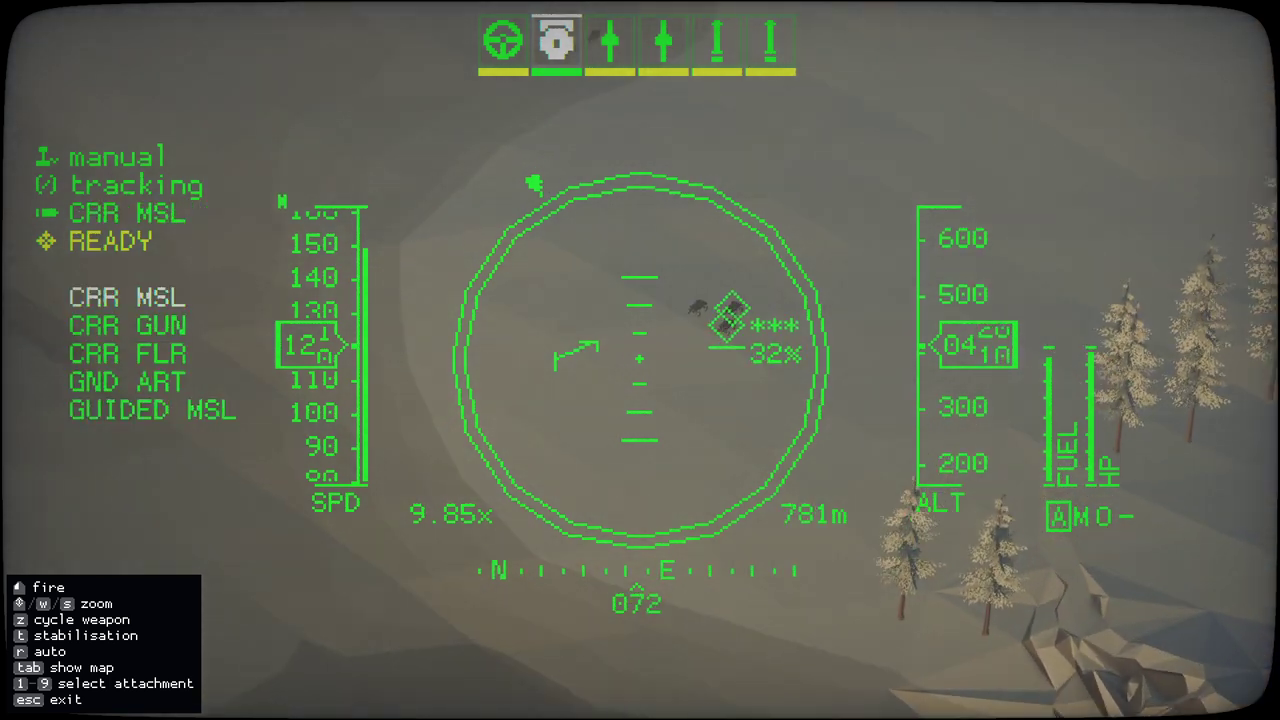
pyautogui.press('2')
pyautogui.click(640, 360)
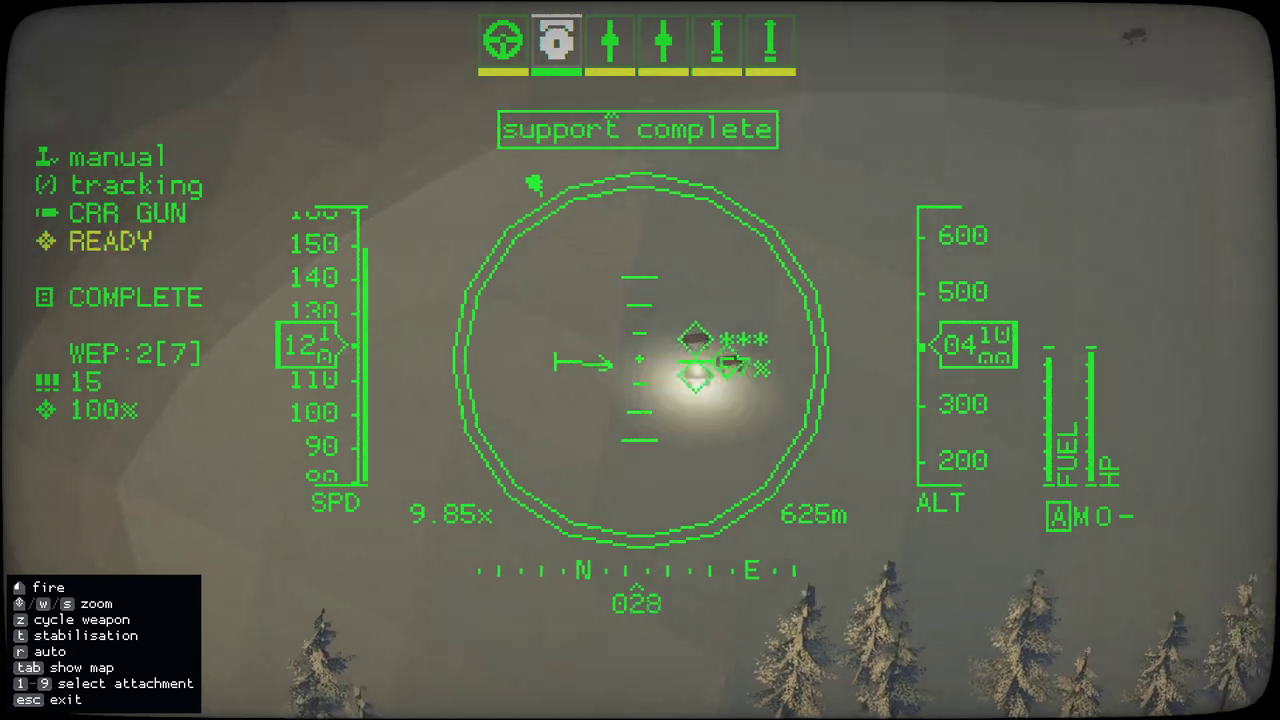
# - Add a 1500-altitude waypoint widening the Albatross loop around Avernus, and reopen its camera
pyautogui.press('Tab')
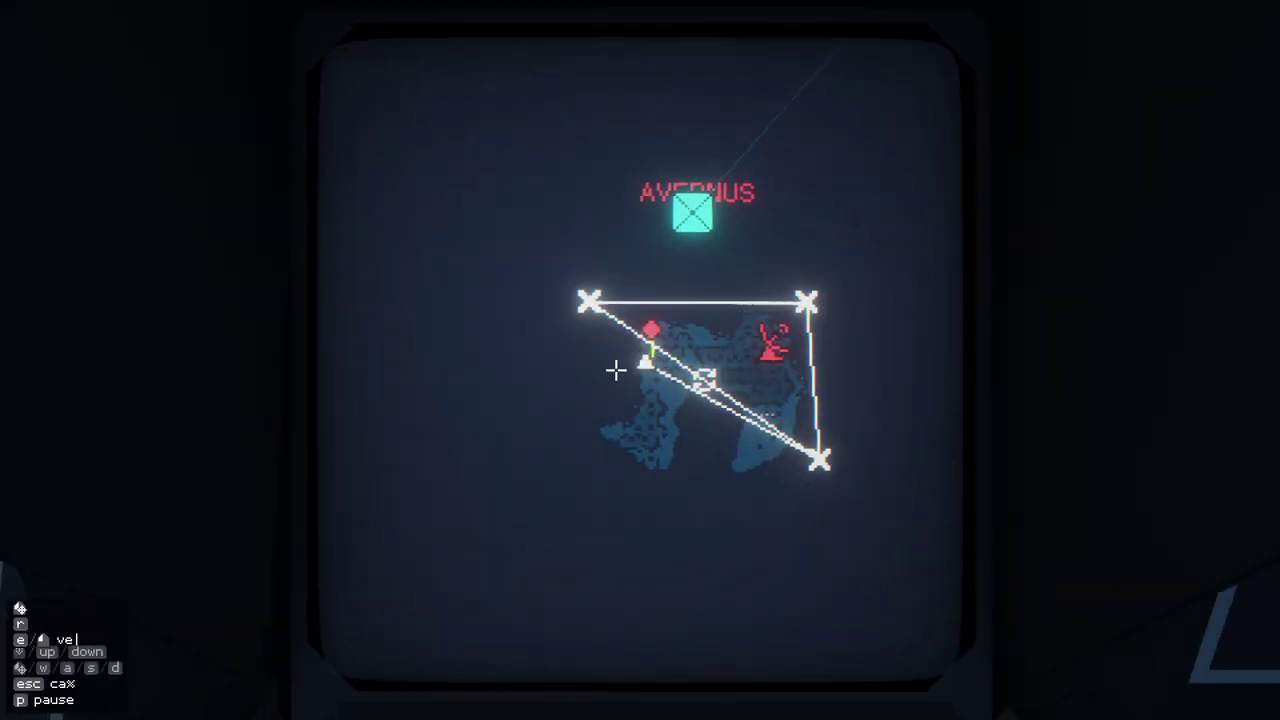
pyautogui.click(423, 419)
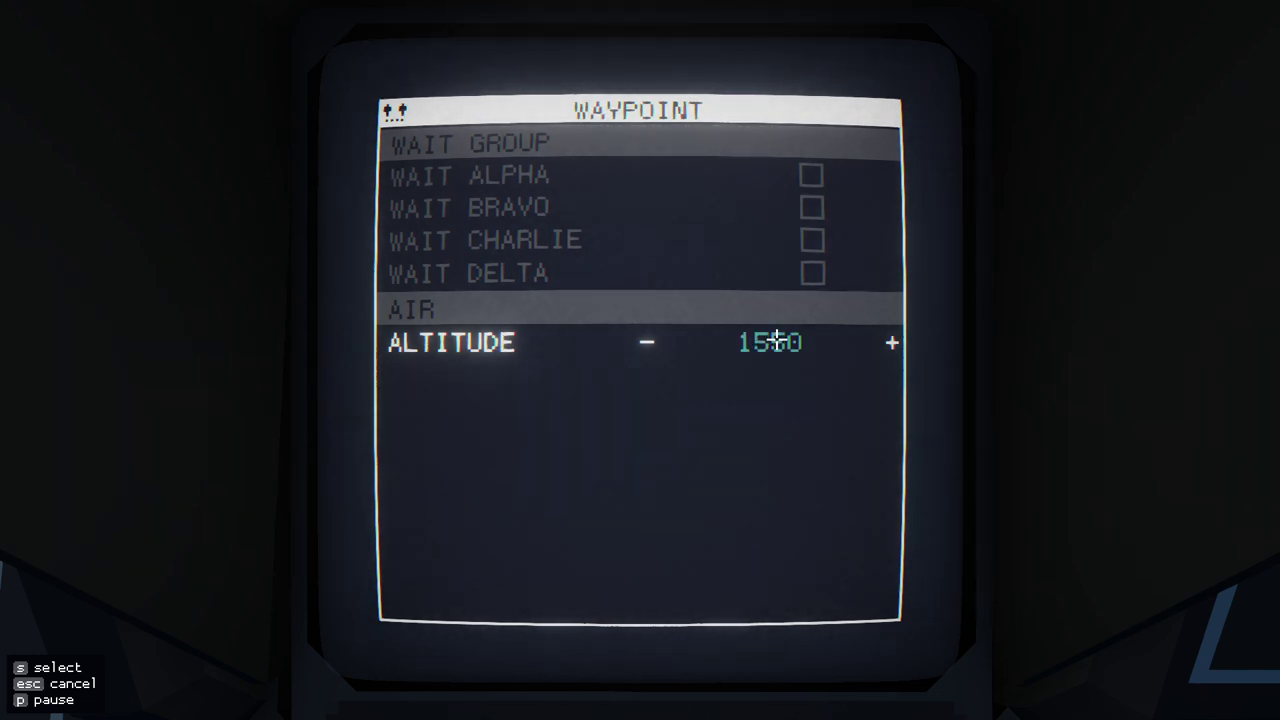
pyautogui.press('s')
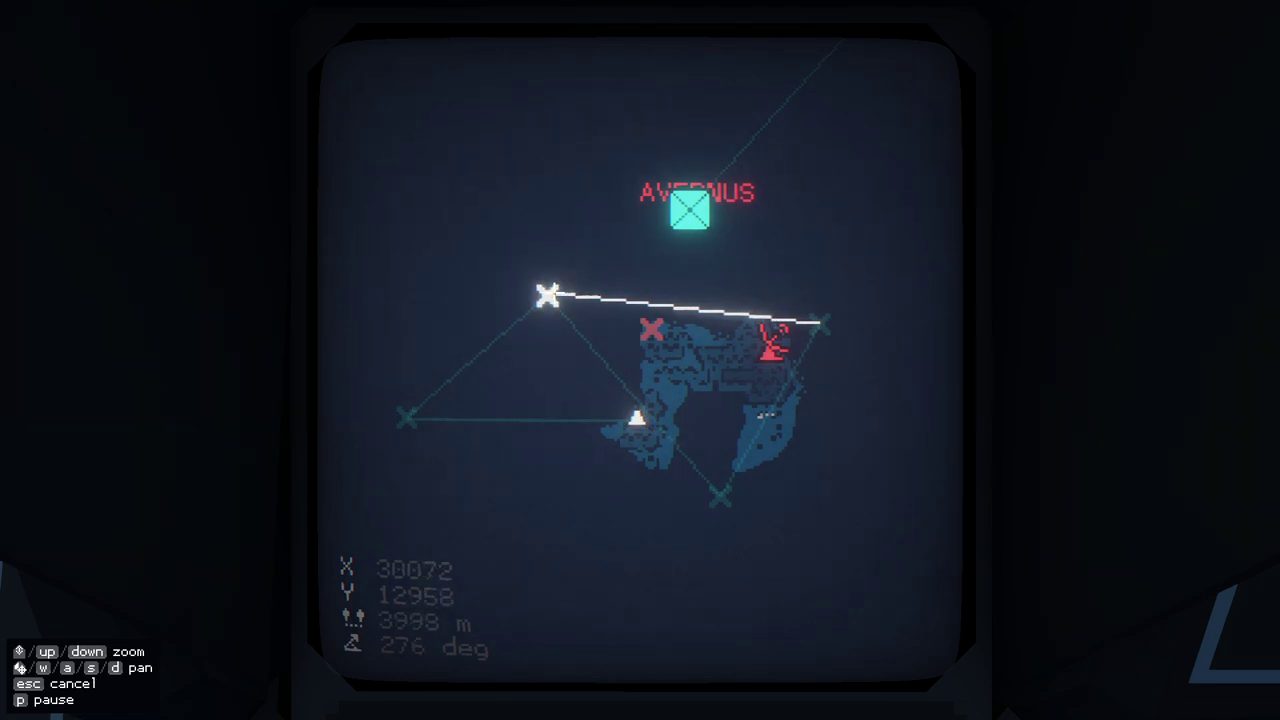
pyautogui.press('Escape')
pyautogui.click(626, 420)
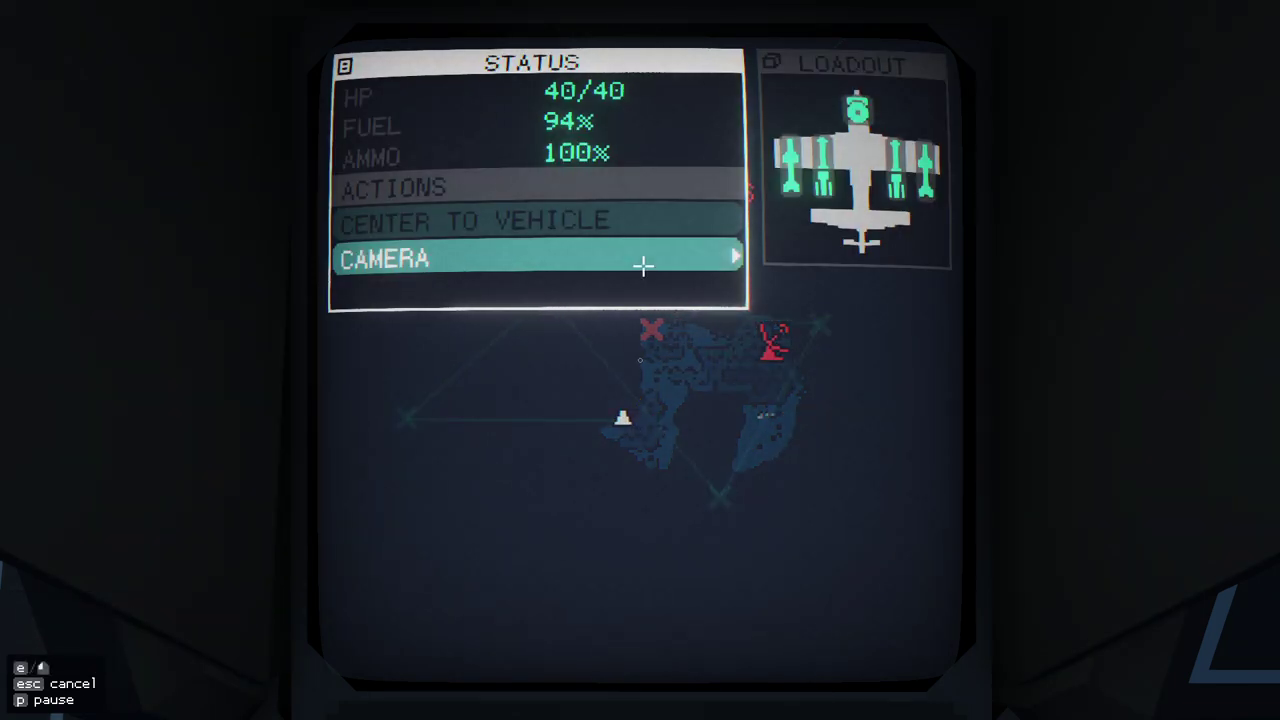
pyautogui.click(550, 258)
# - Manually pan and zoom the Albatross camera across the island and toward the fuselage
pyautogui.press('x')
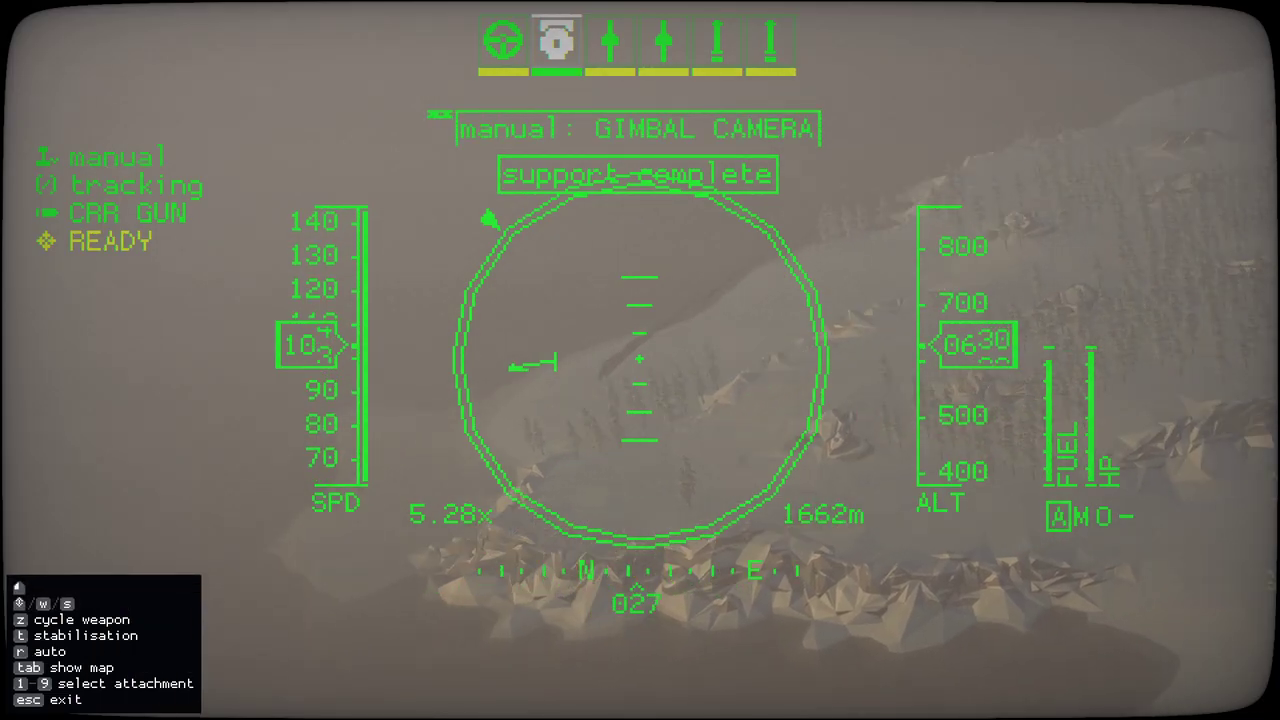
pyautogui.press('w')
pyautogui.press('w')
pyautogui.press('s')
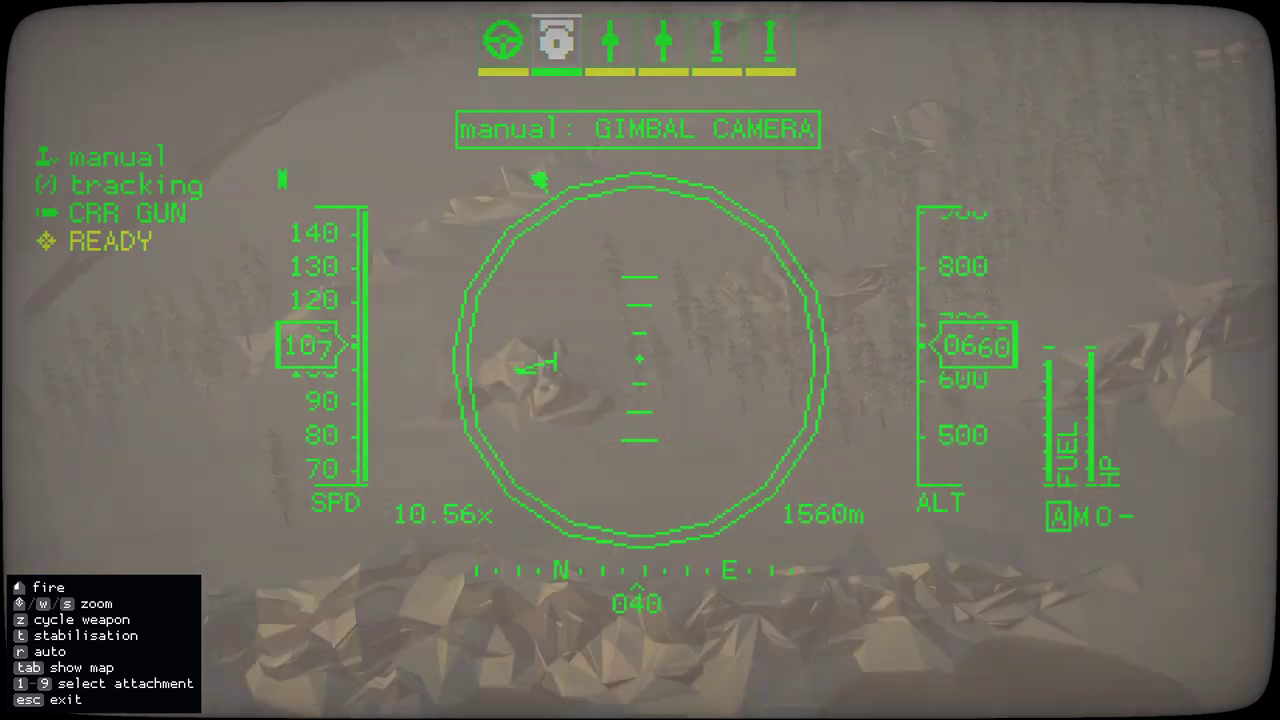
pyautogui.press('s')
pyautogui.press('s')
pyautogui.press('s')
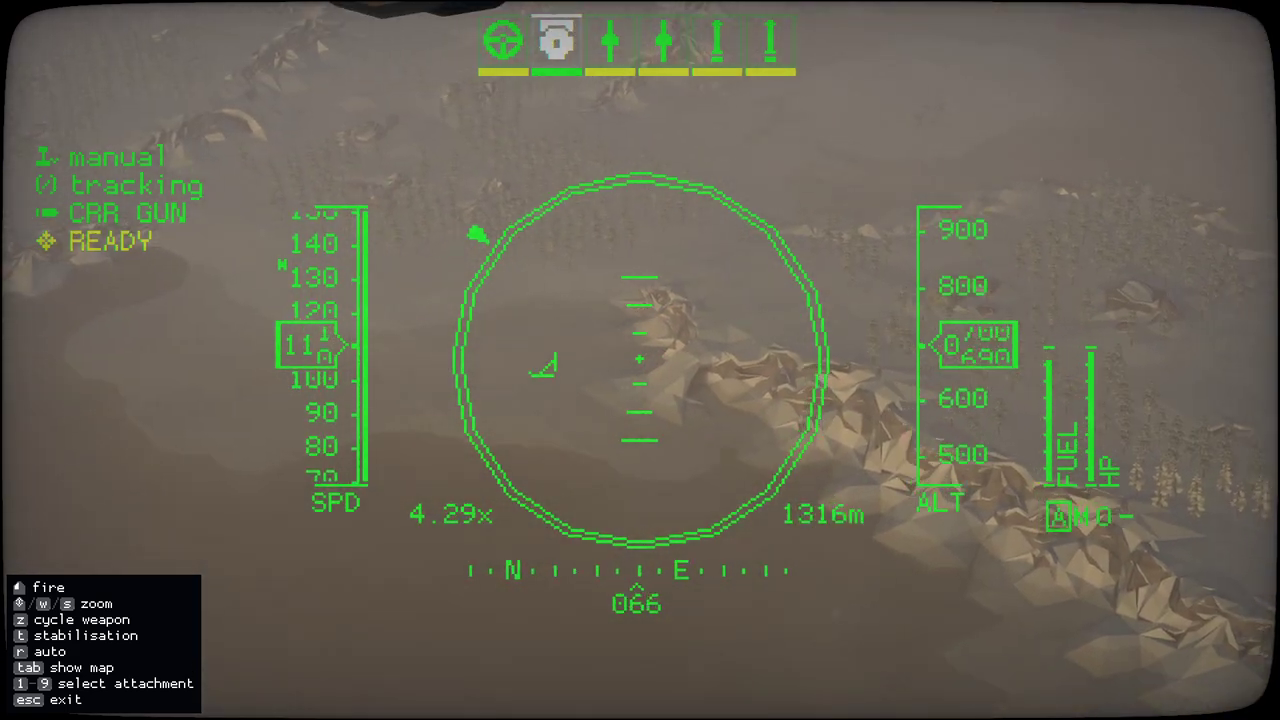
pyautogui.press('s')
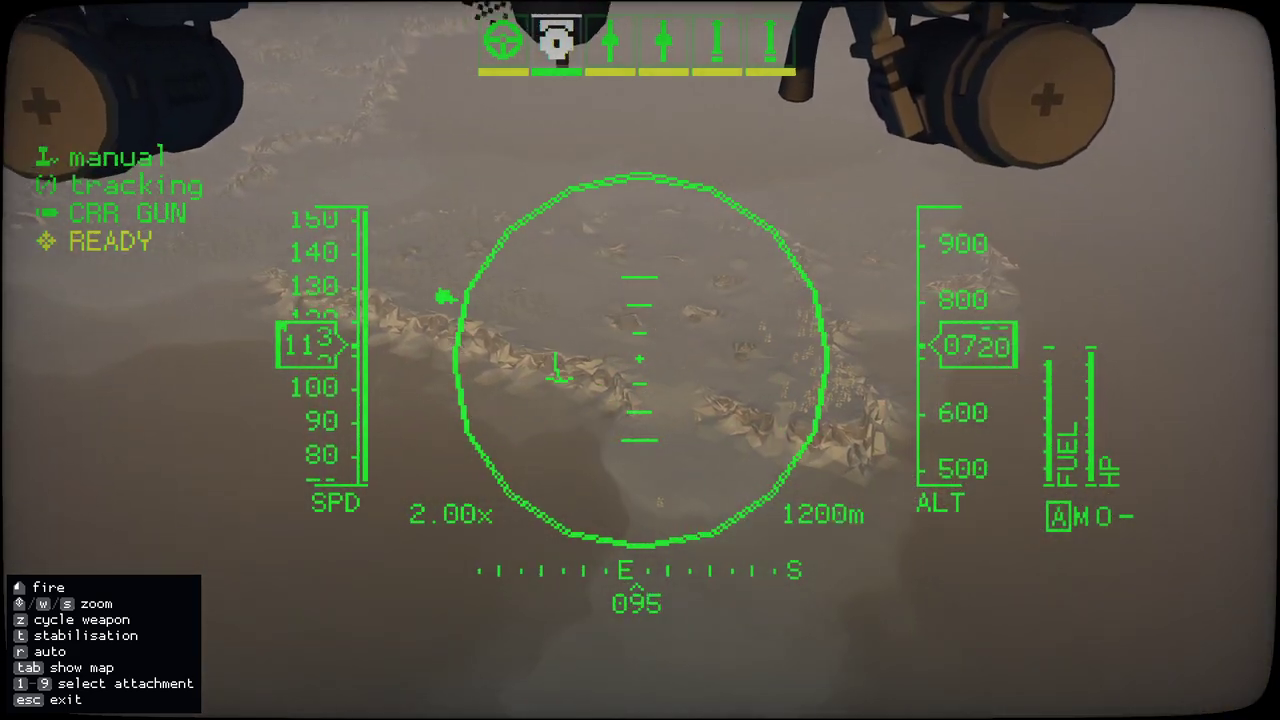
pyautogui.press('w')
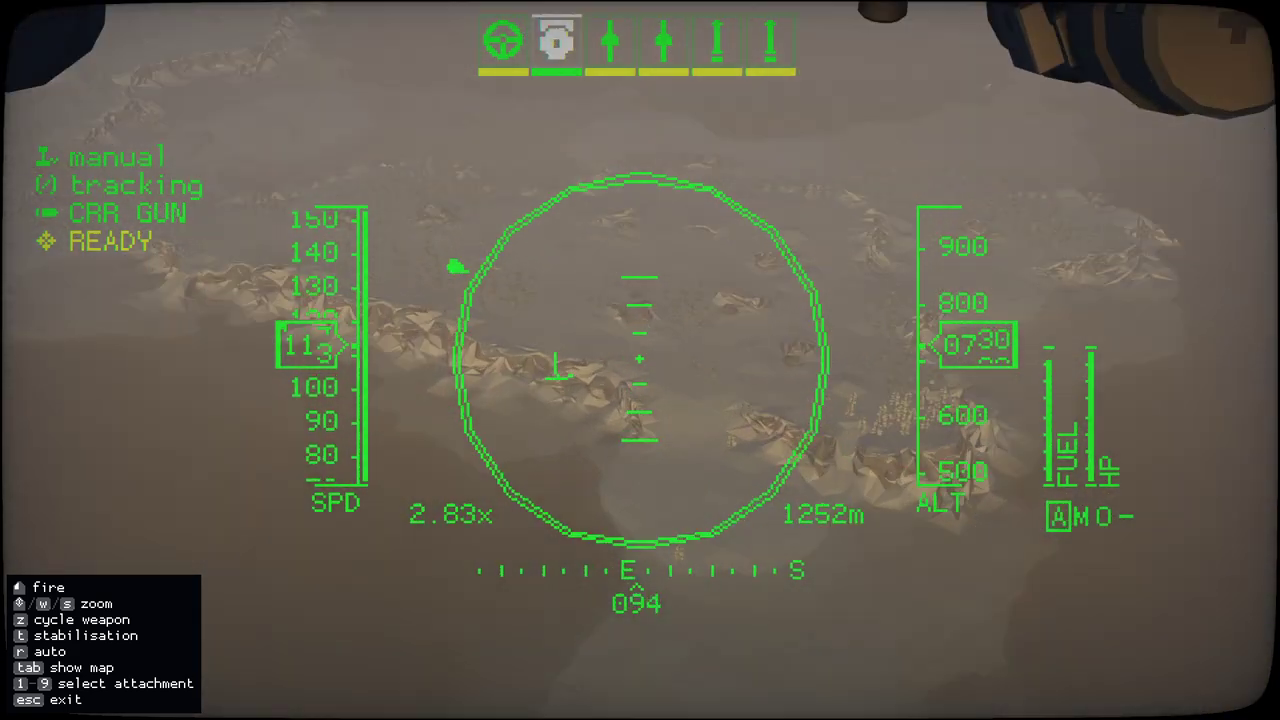
pyautogui.press('w')
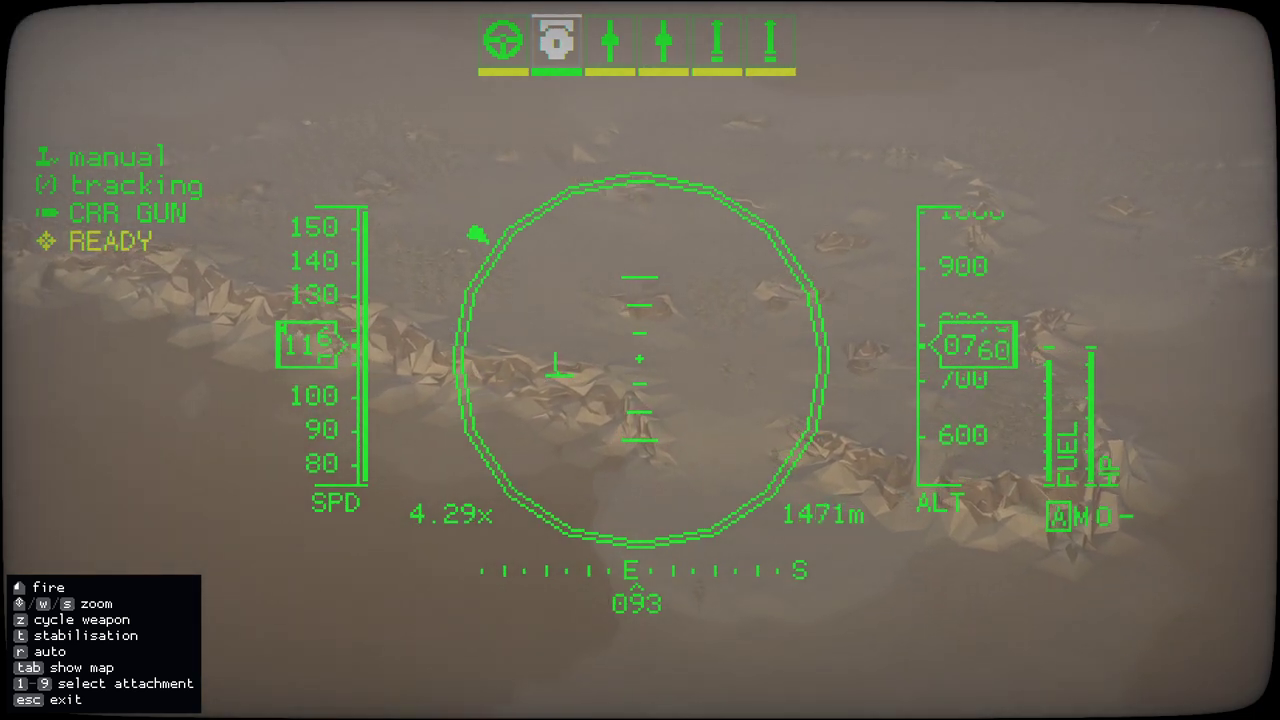
pyautogui.press('w')
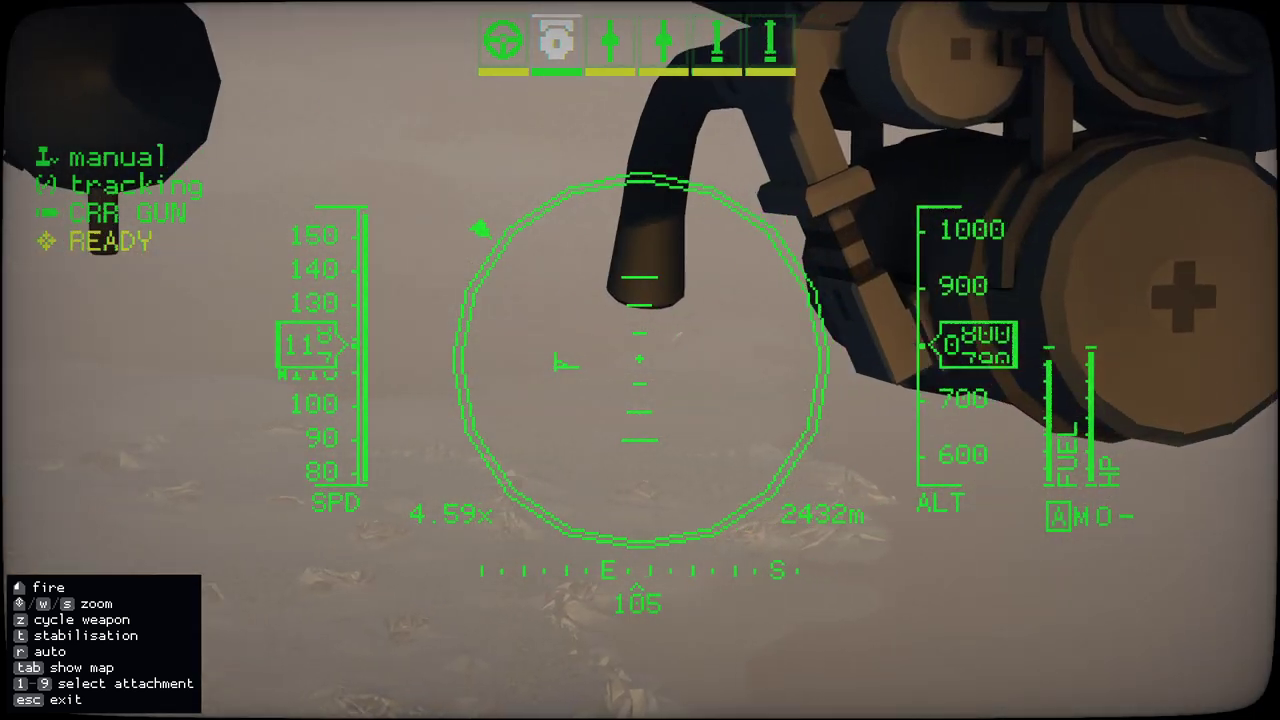
pyautogui.press('w')
pyautogui.press('w')
pyautogui.press('w')
pyautogui.press('w')
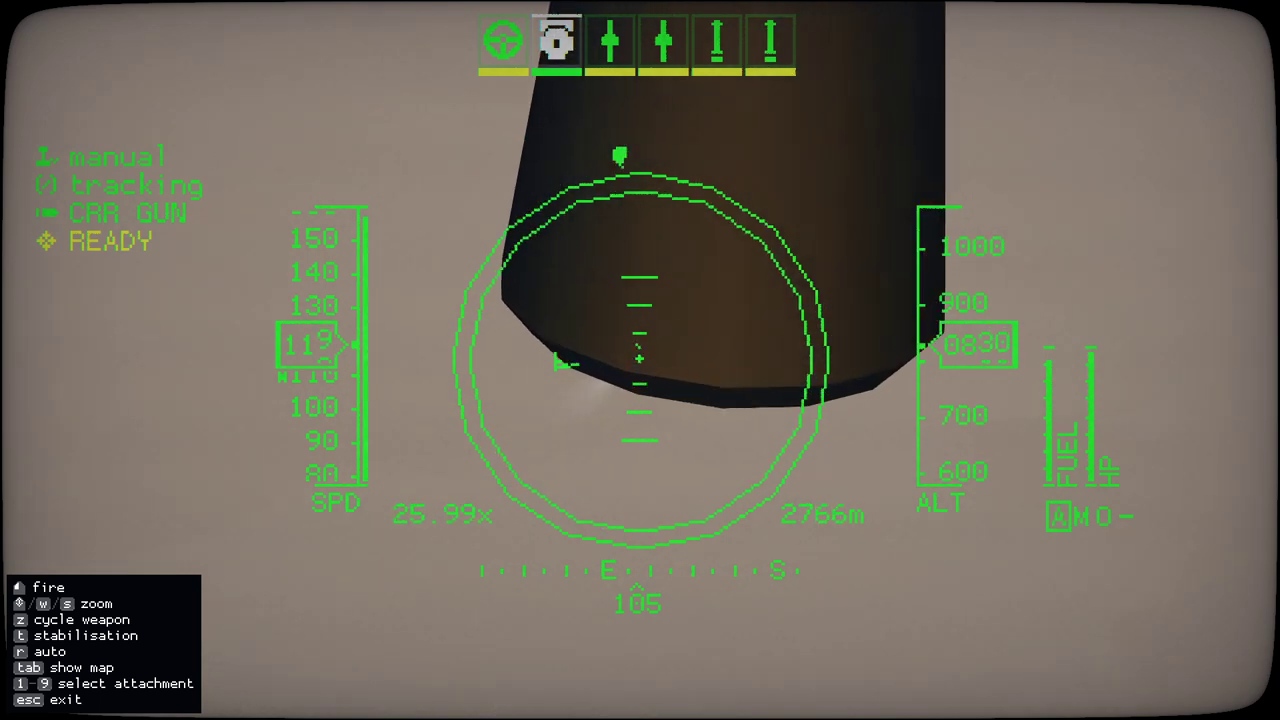
pyautogui.press('w')
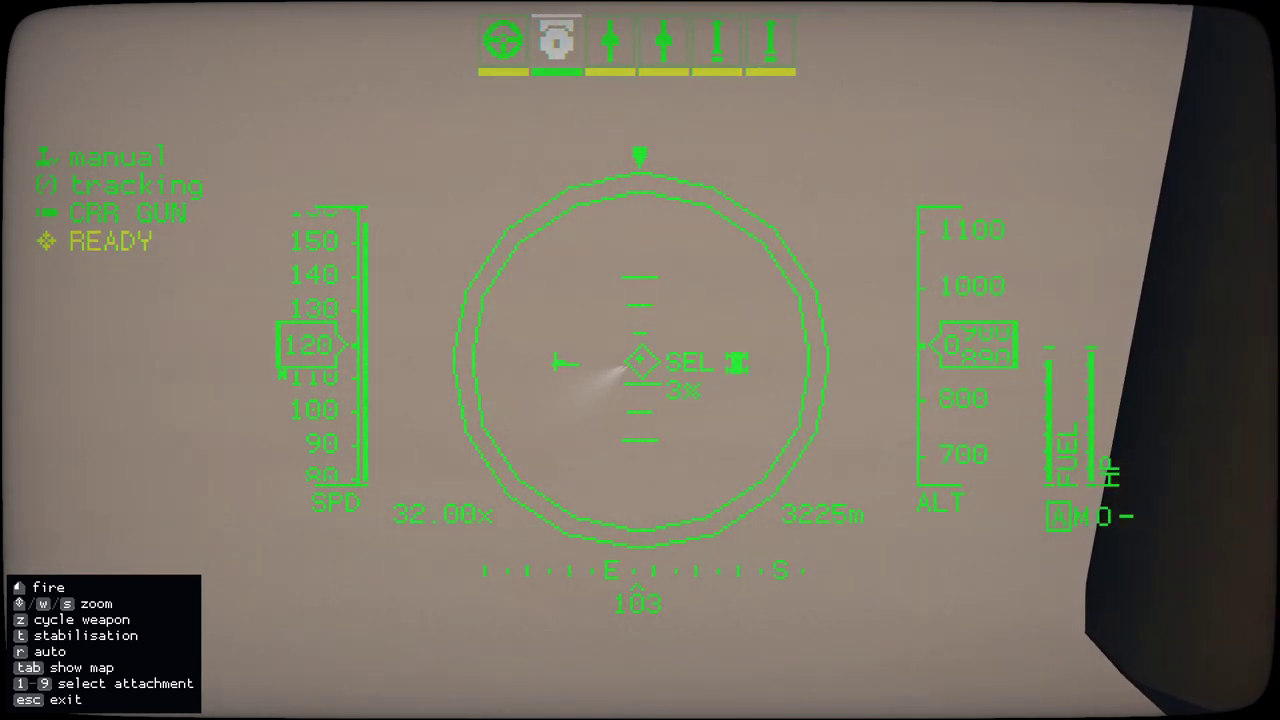
pyautogui.press('s')
pyautogui.press('s')
pyautogui.press('3')
pyautogui.press('4')
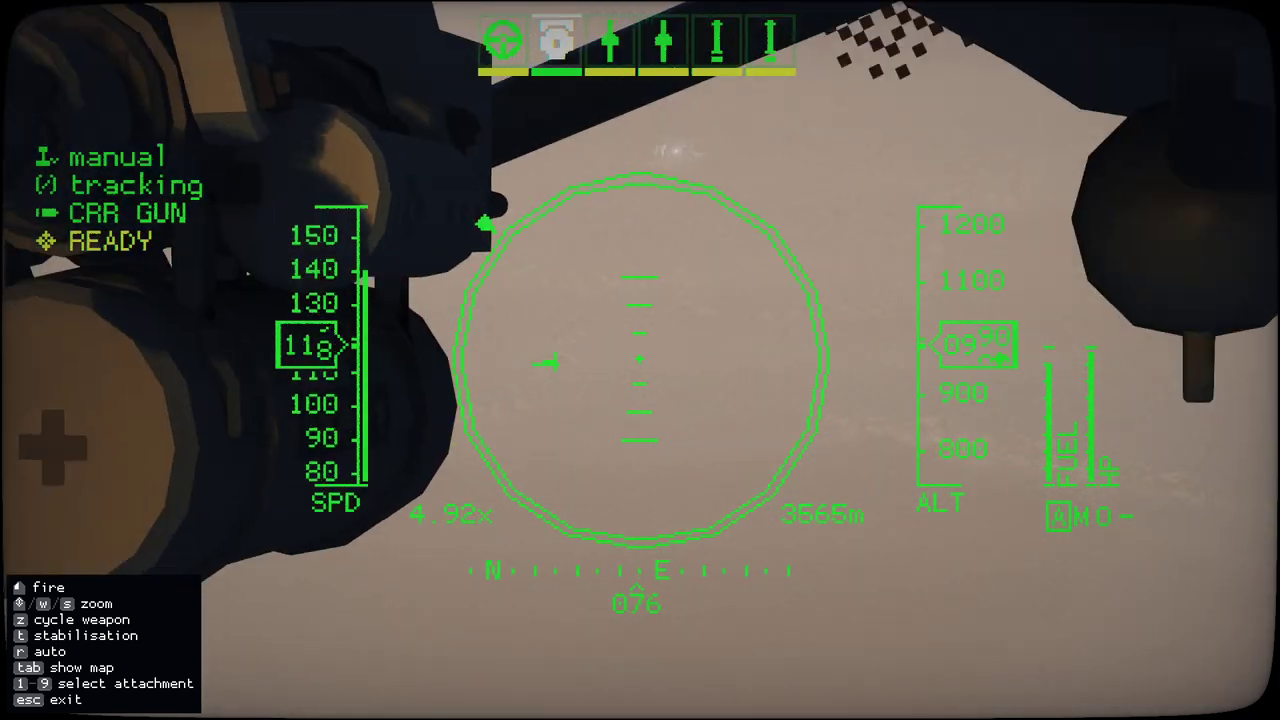
# - Zoom out to the gun pod, then exit the camera and map back to the bridge
pyautogui.press('s')
pyautogui.press('s')
pyautogui.press('s')
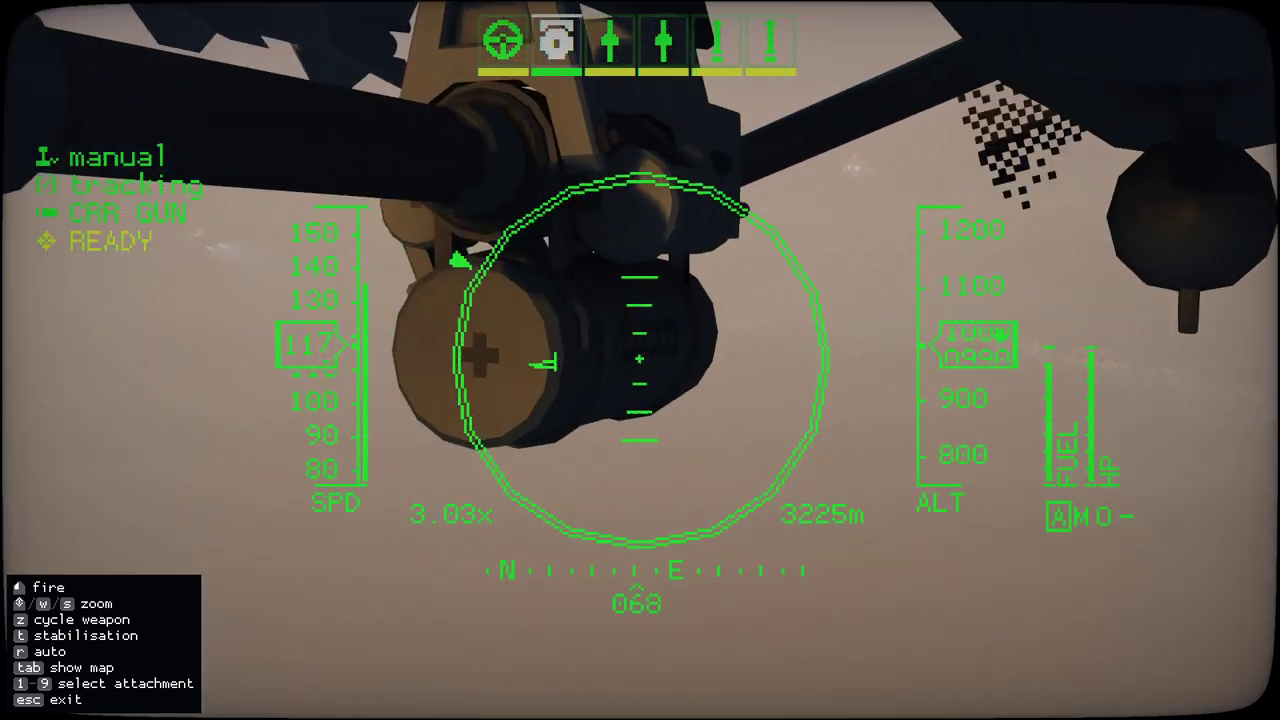
pyautogui.press('s')
pyautogui.press('Tab')
pyautogui.press('Escape')
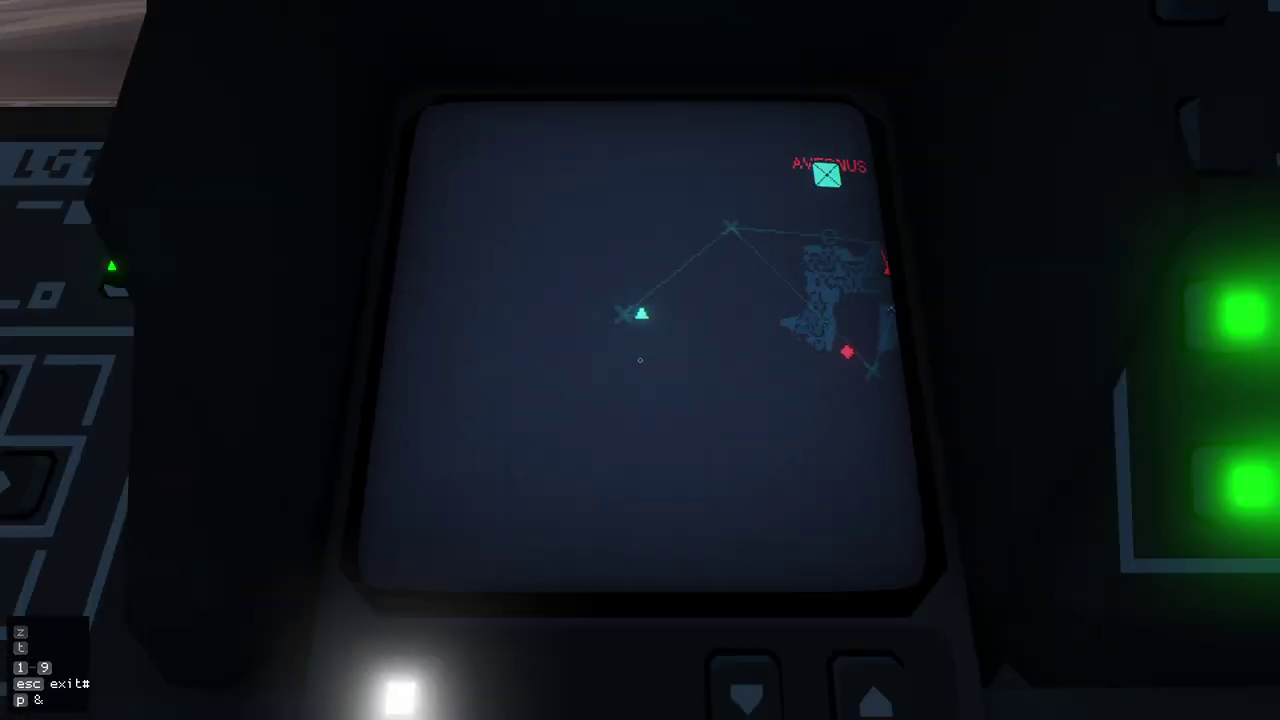
pyautogui.press('Escape')
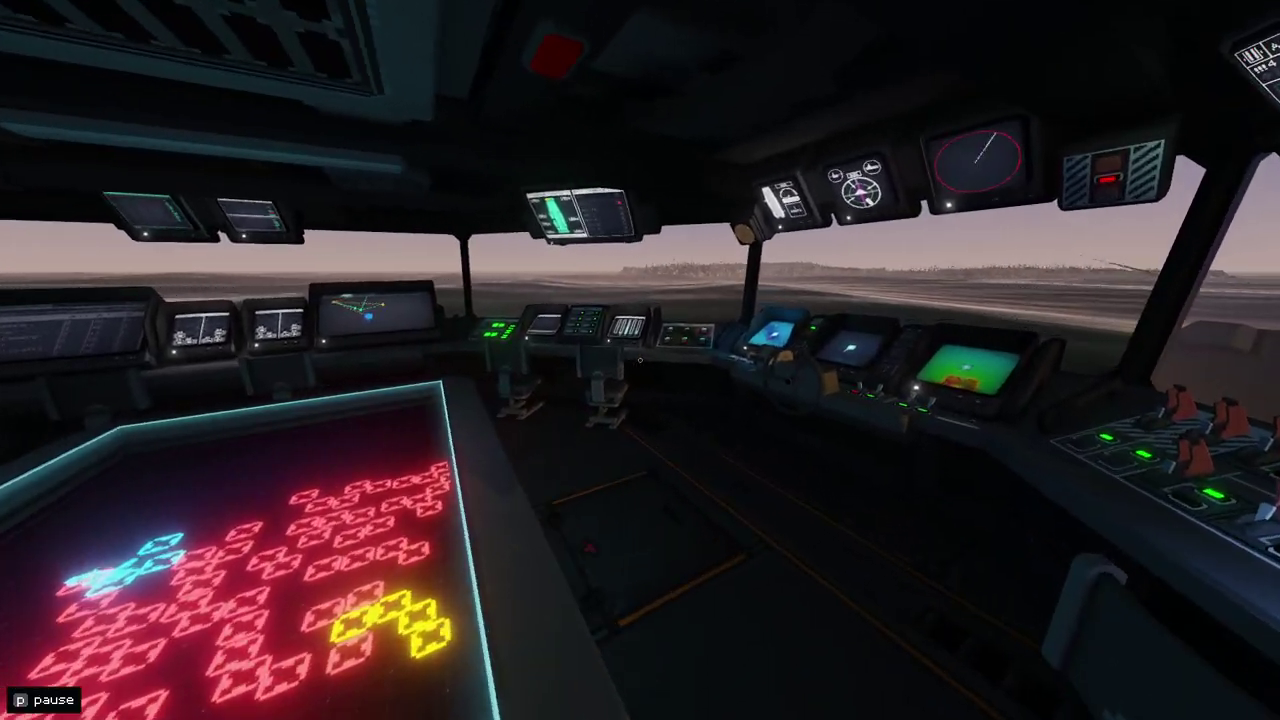
# - Sit at the helm and throttle the carrier up to about 30 knots while steering
pyautogui.press('w')
pyautogui.press('f')
pyautogui.press('w')
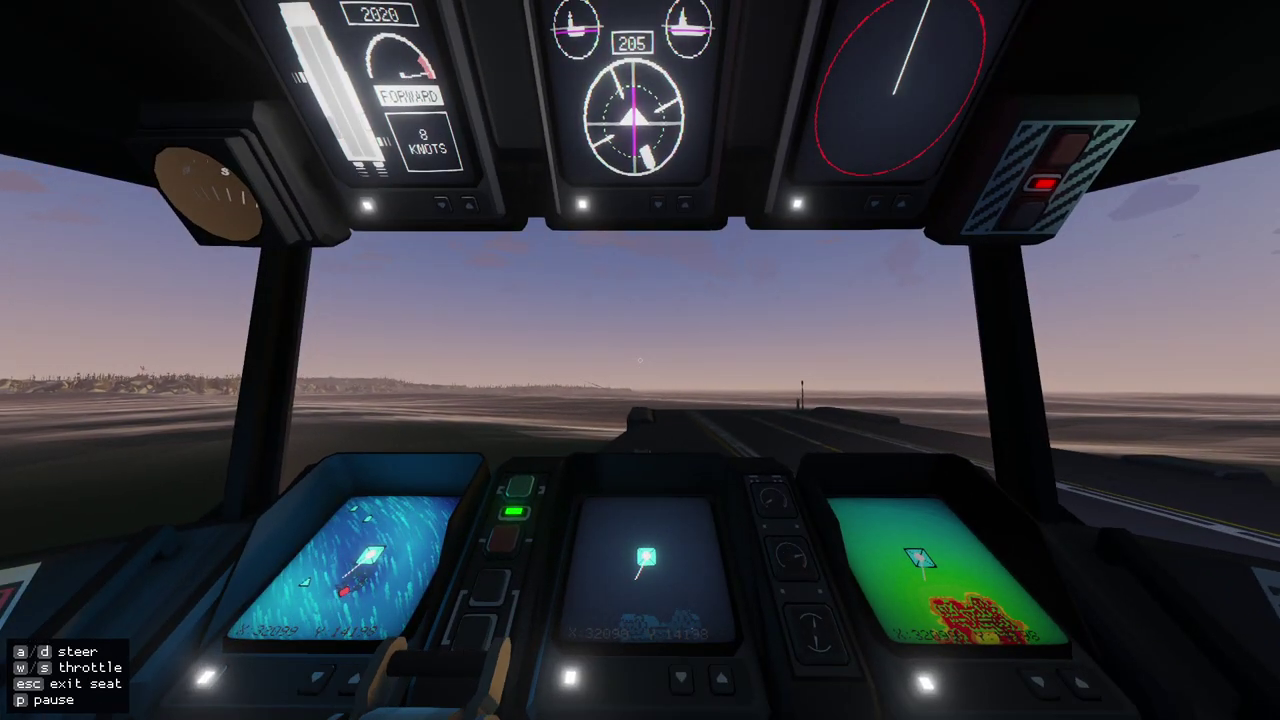
pyautogui.press('w')
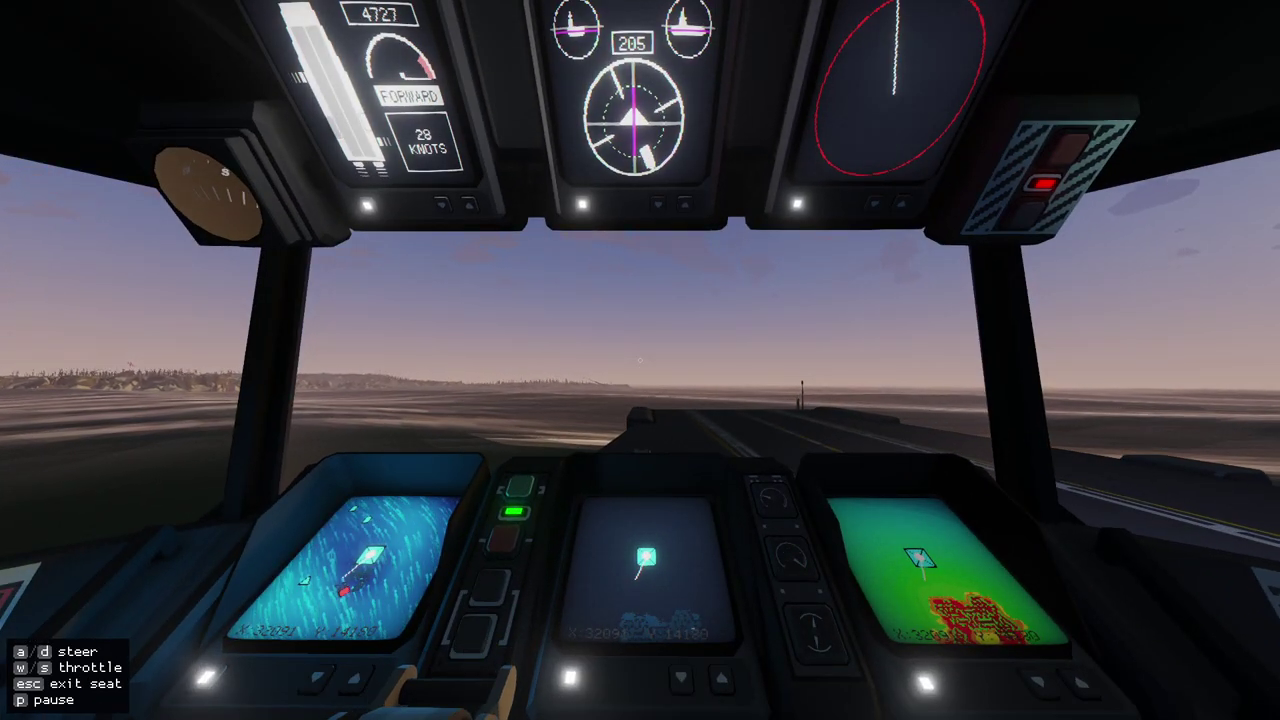
pyautogui.press('w')
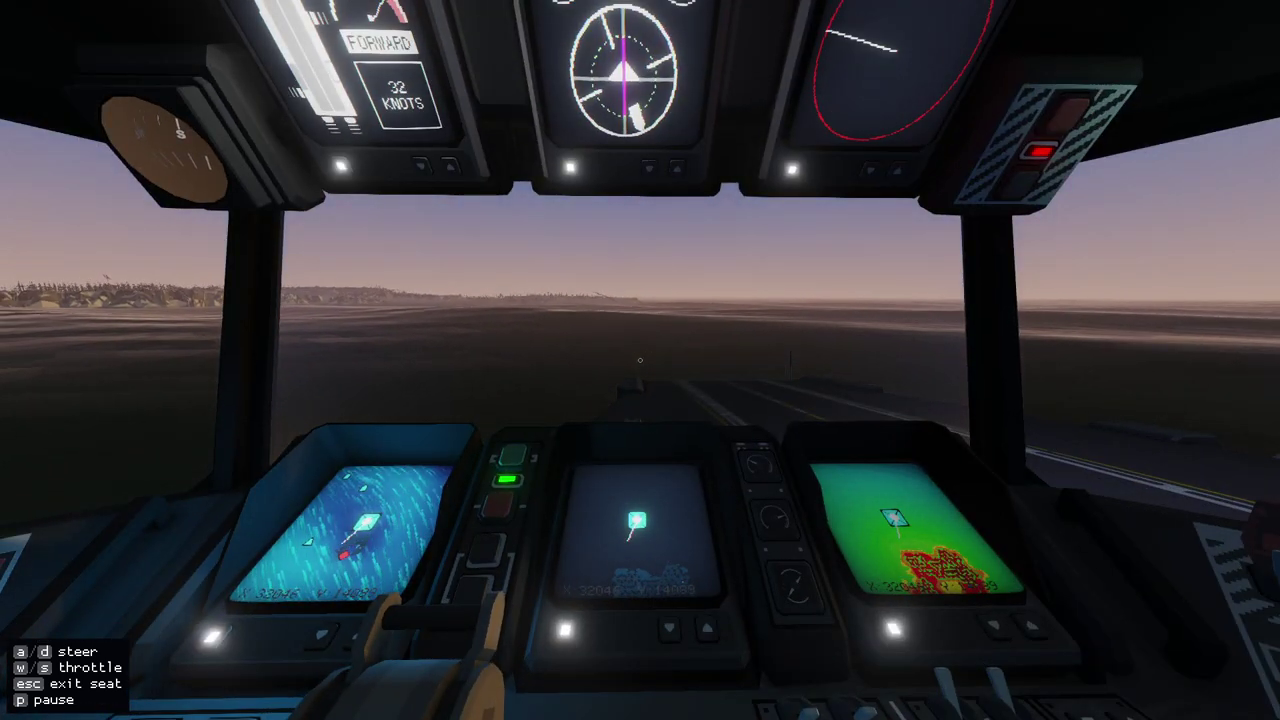
pyautogui.press('w')
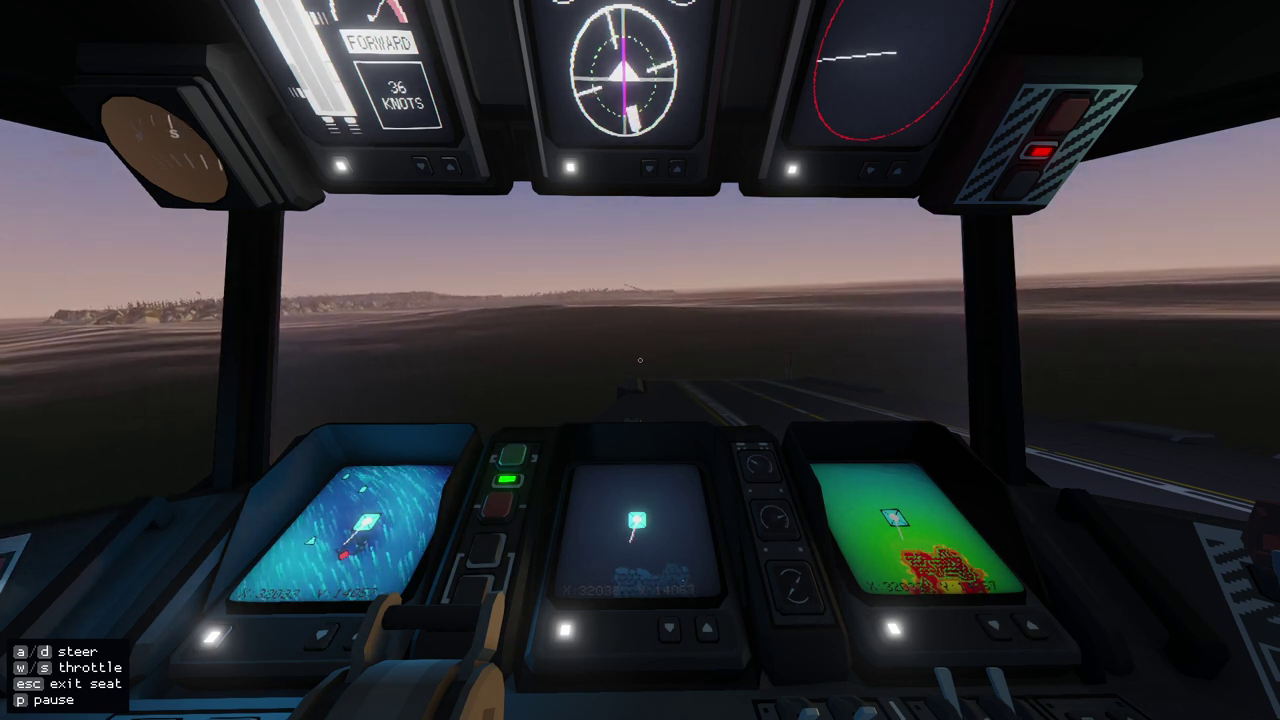
pyautogui.press('w')
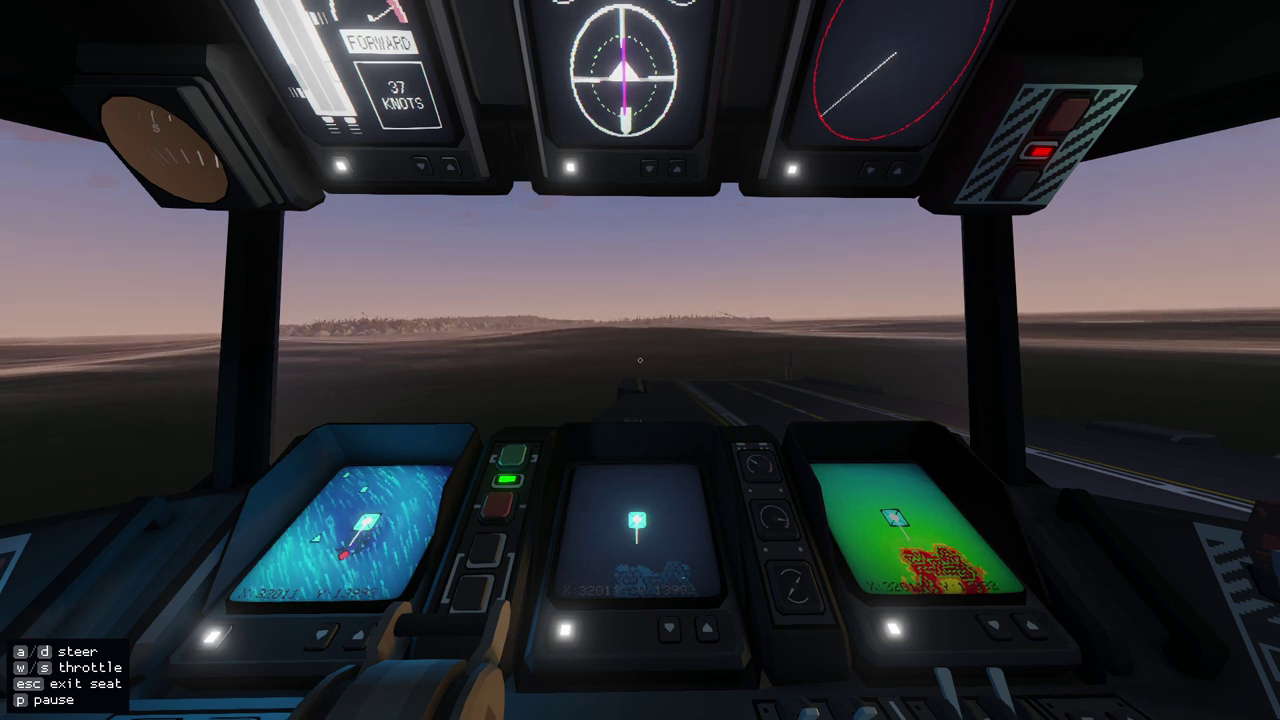
pyautogui.press('w')
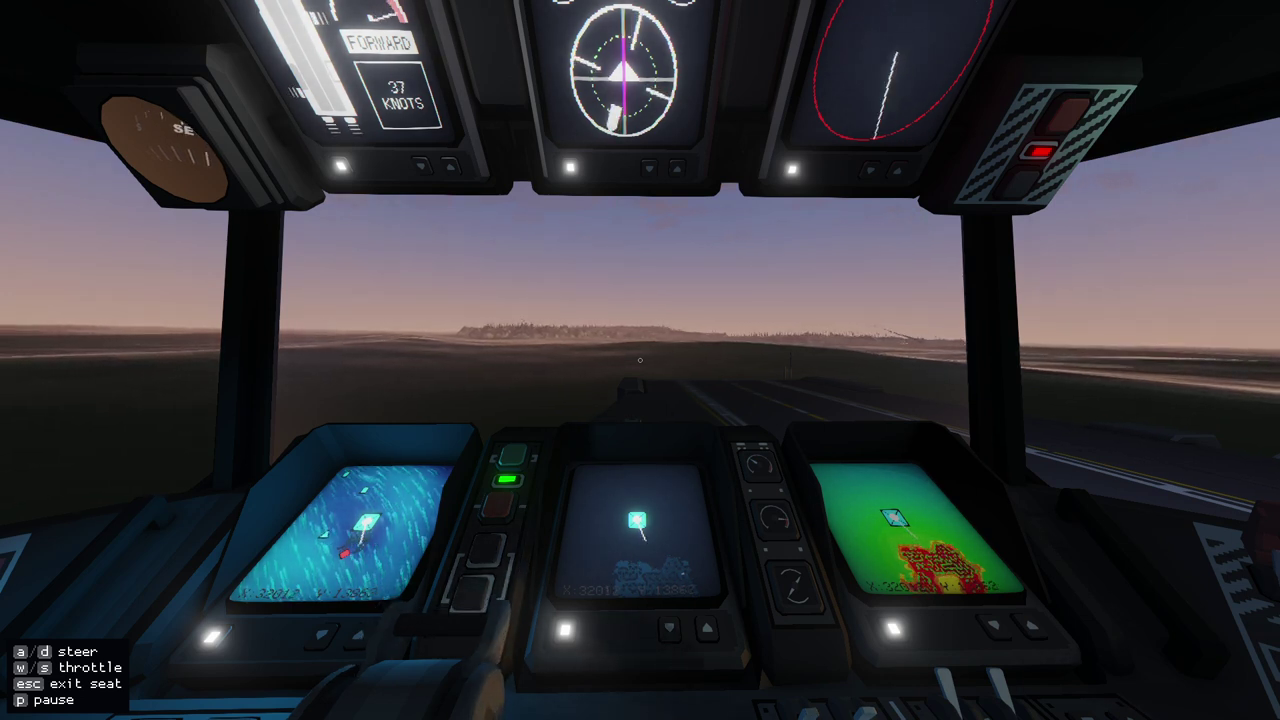
pyautogui.press('w')
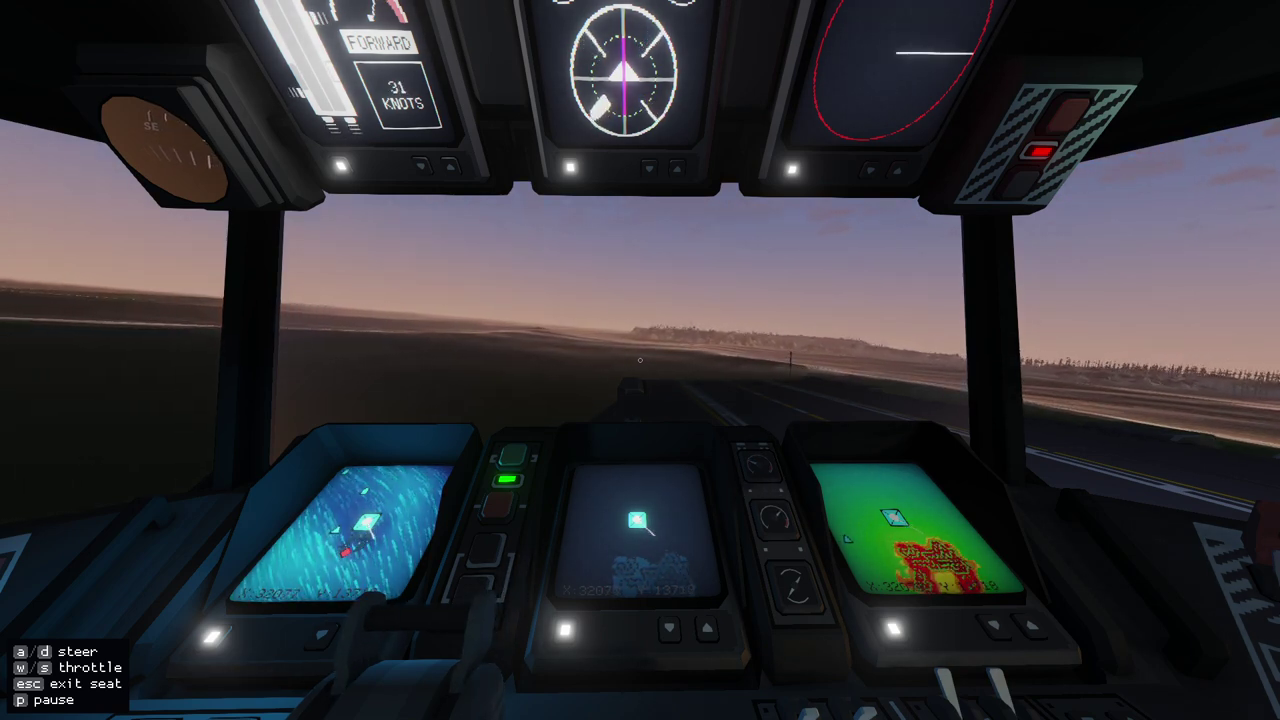
# - Look around the overhead instruments and side panels, then leave the helm seat
pyautogui.press('w')
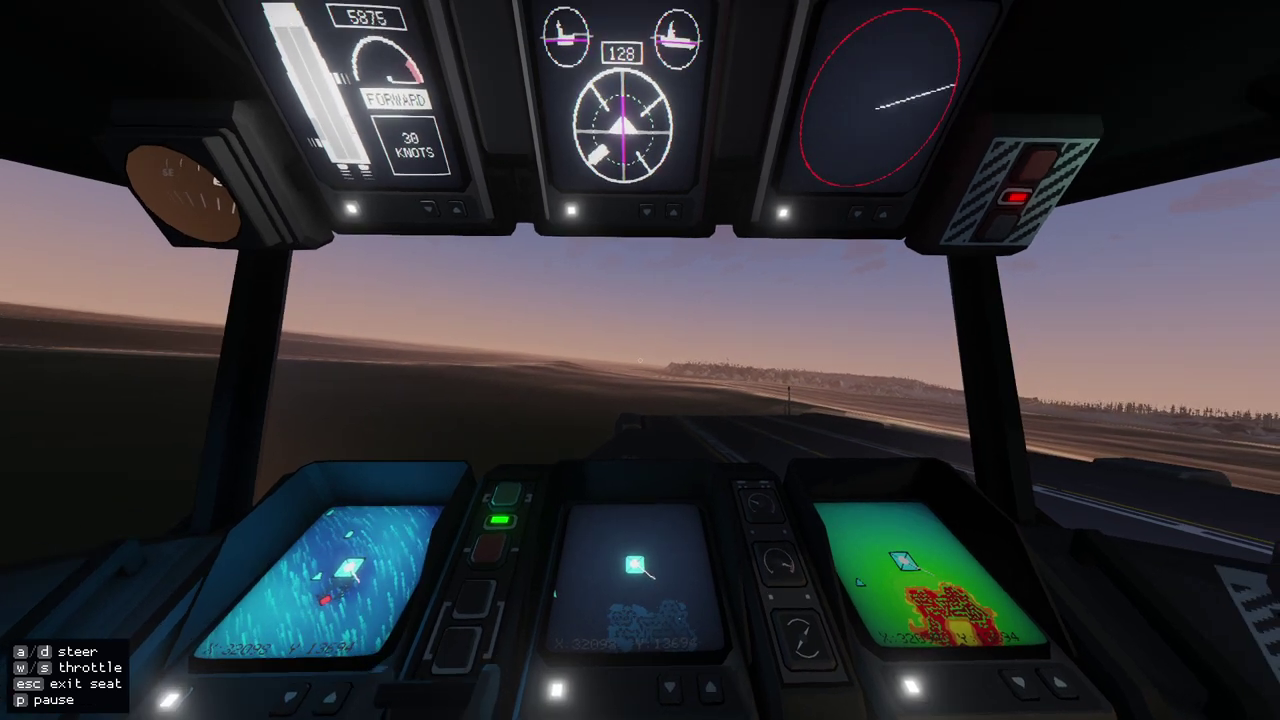
pyautogui.press('d')
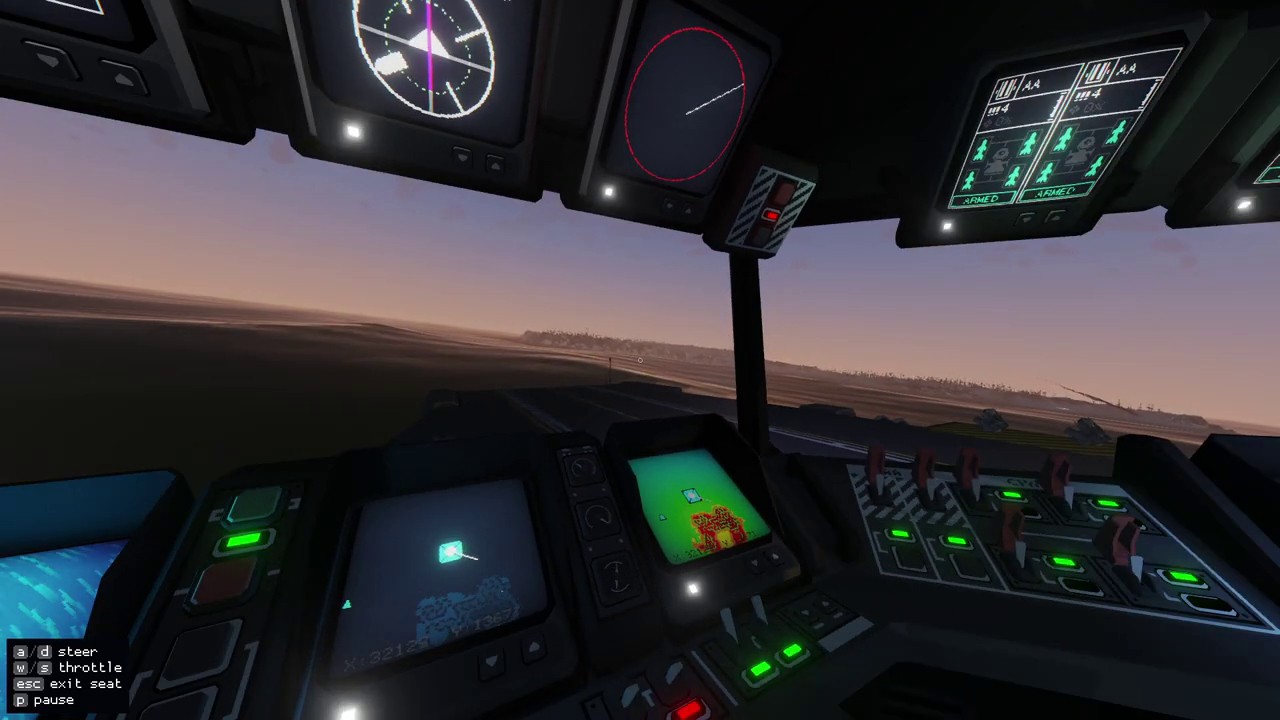
pyautogui.press('a')
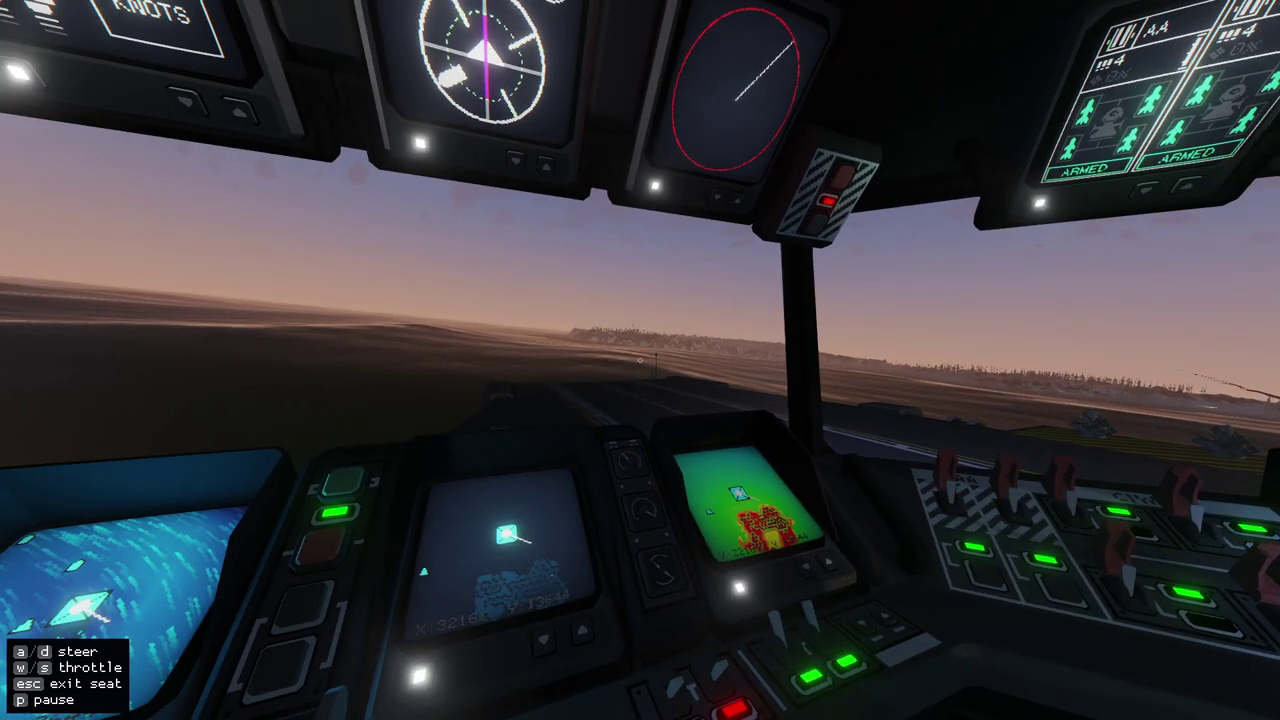
pyautogui.press('d')
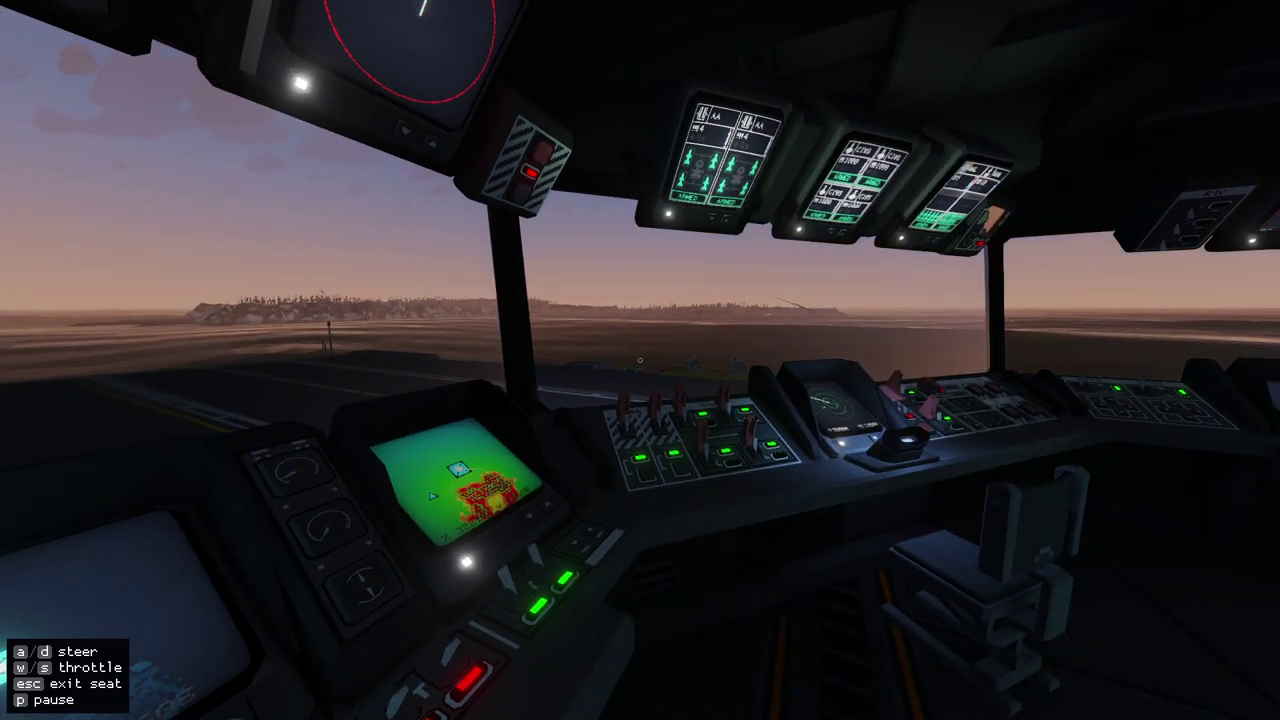
pyautogui.press('Escape')
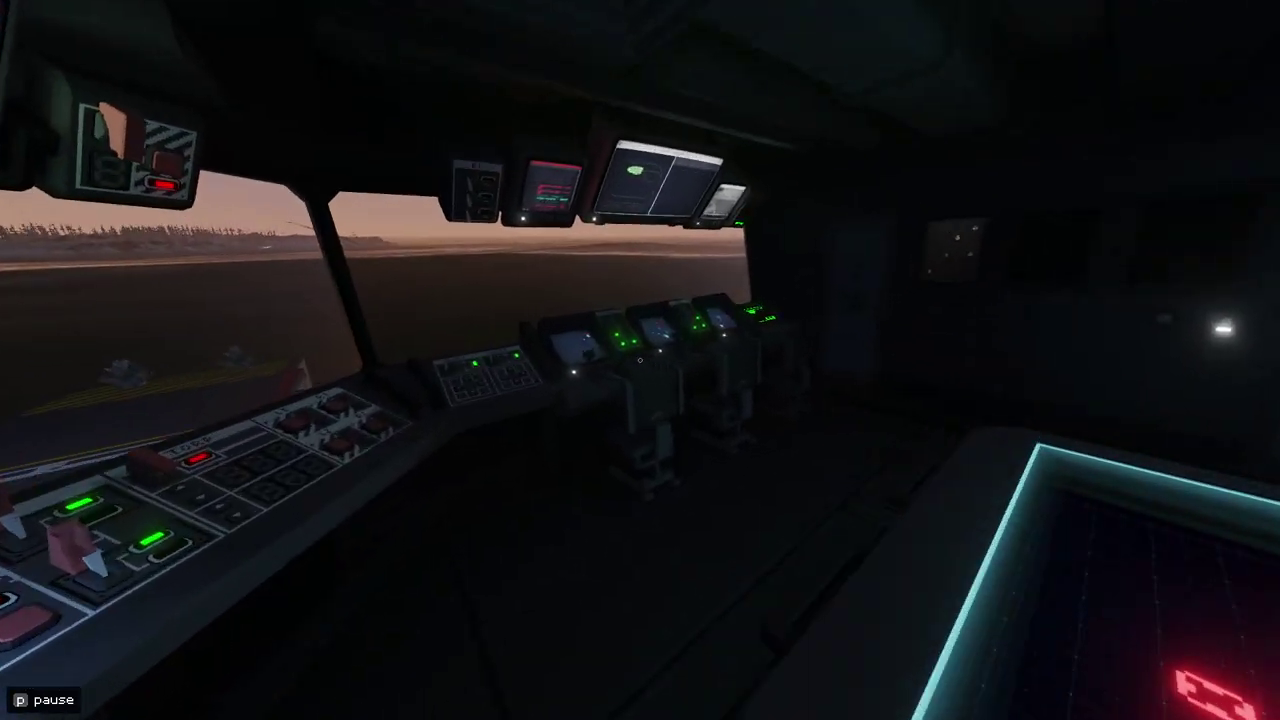
# - Open the vehicle control map and view the Albatross gimbal camera at about 1550 altitude
pyautogui.press('w')
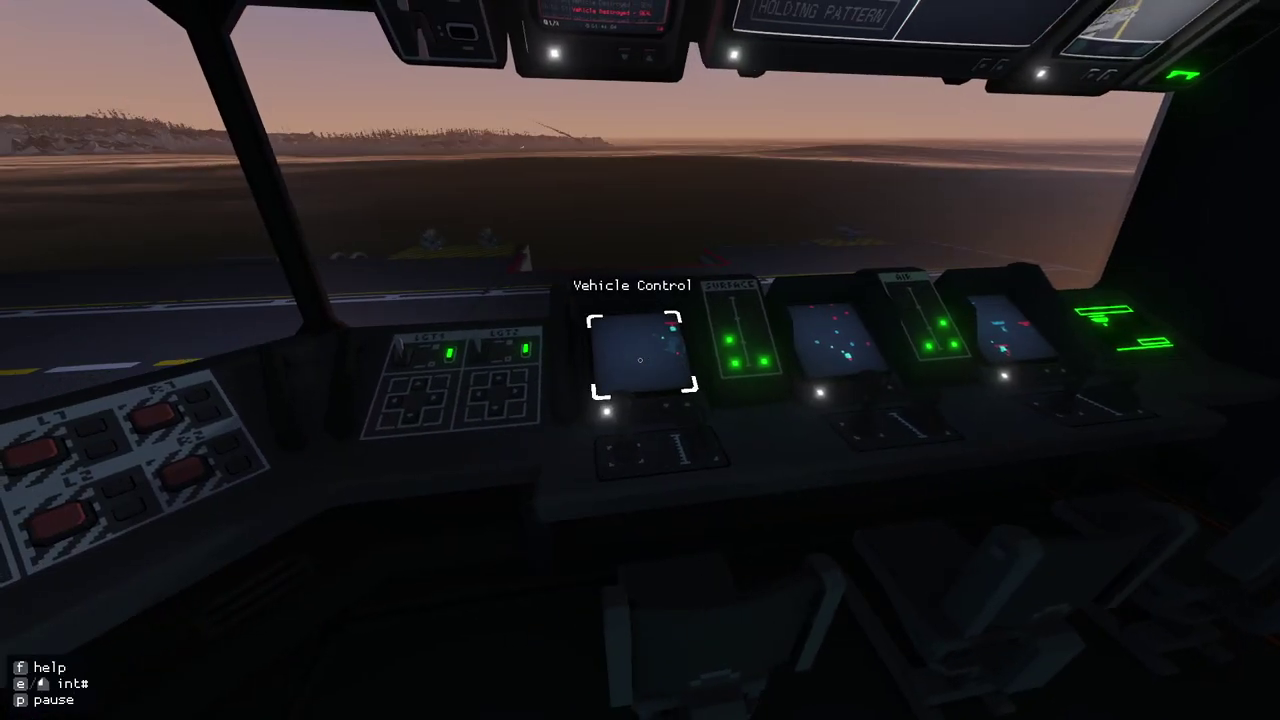
pyautogui.press('e')
pyautogui.scroll(1, 695, 413)
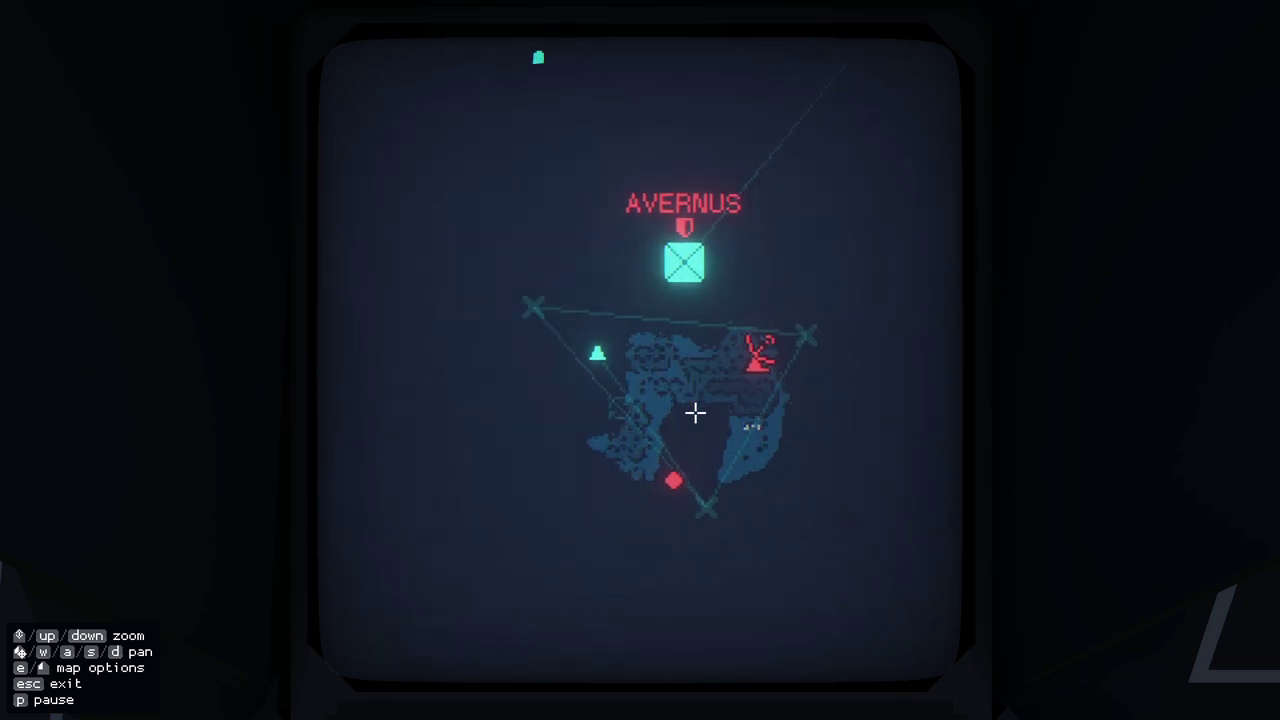
pyautogui.click(608, 364)
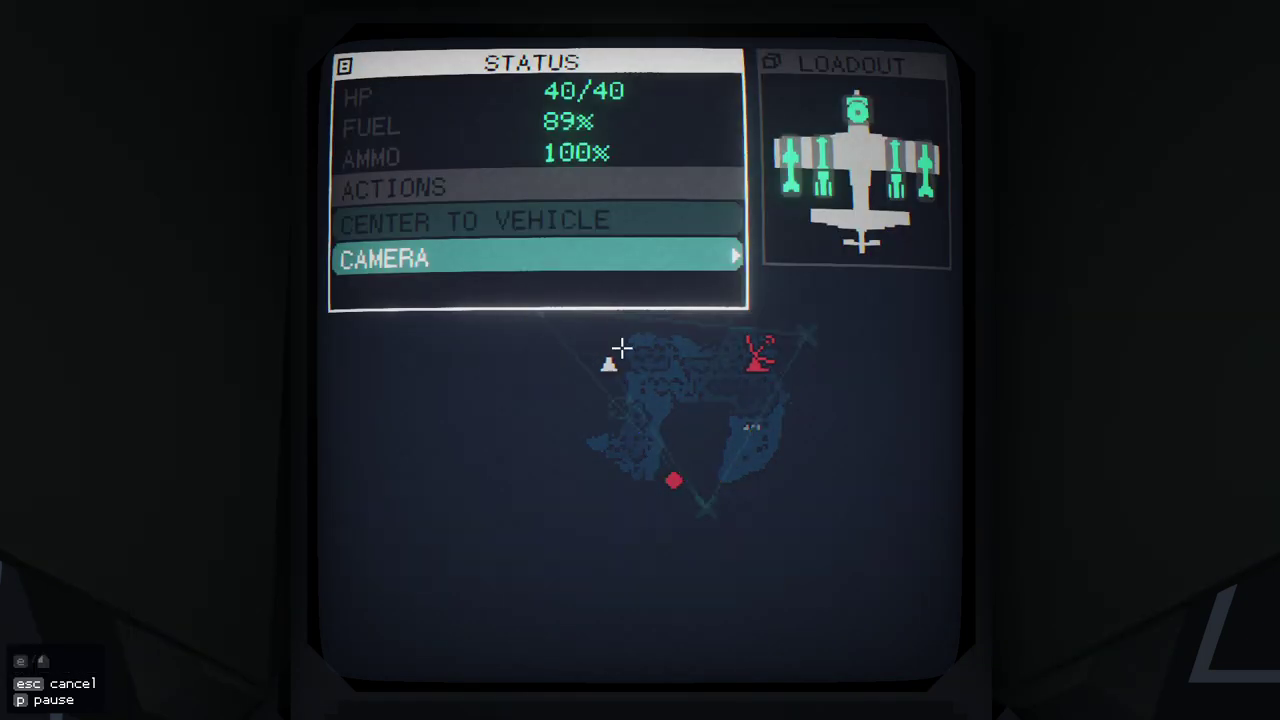
pyautogui.click(621, 338)
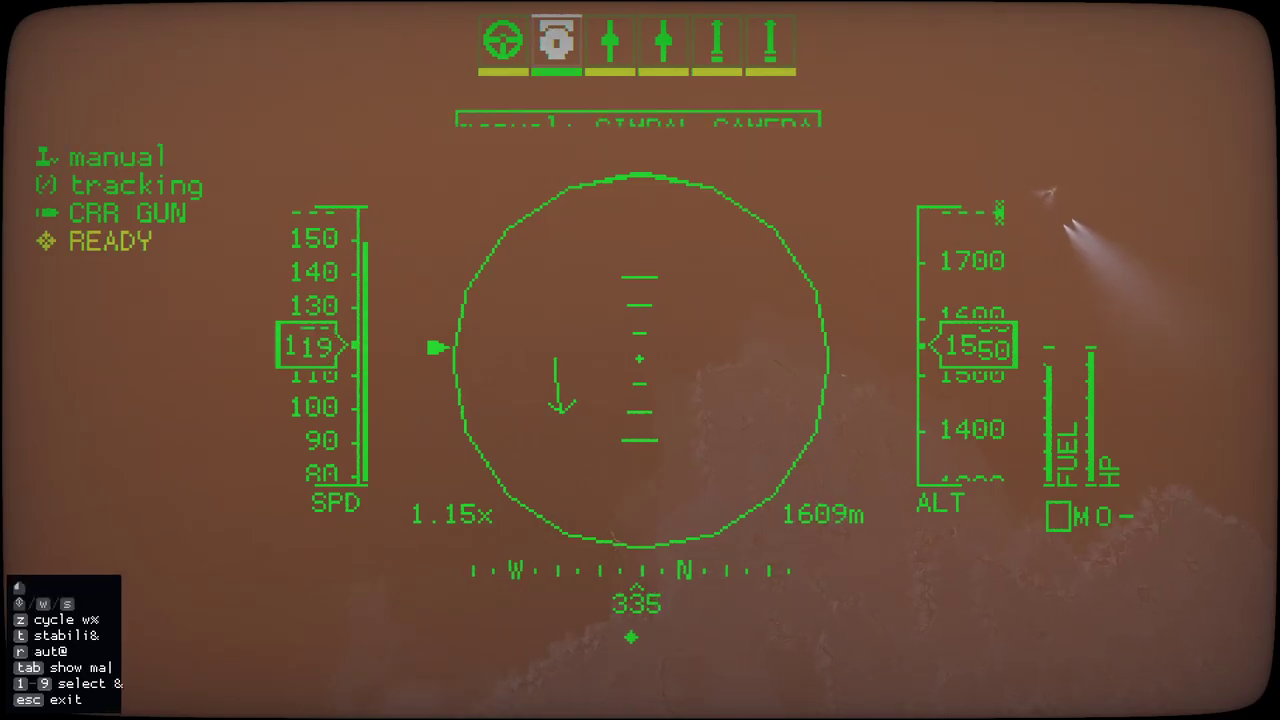
pyautogui.scroll(-1, 640, 360)
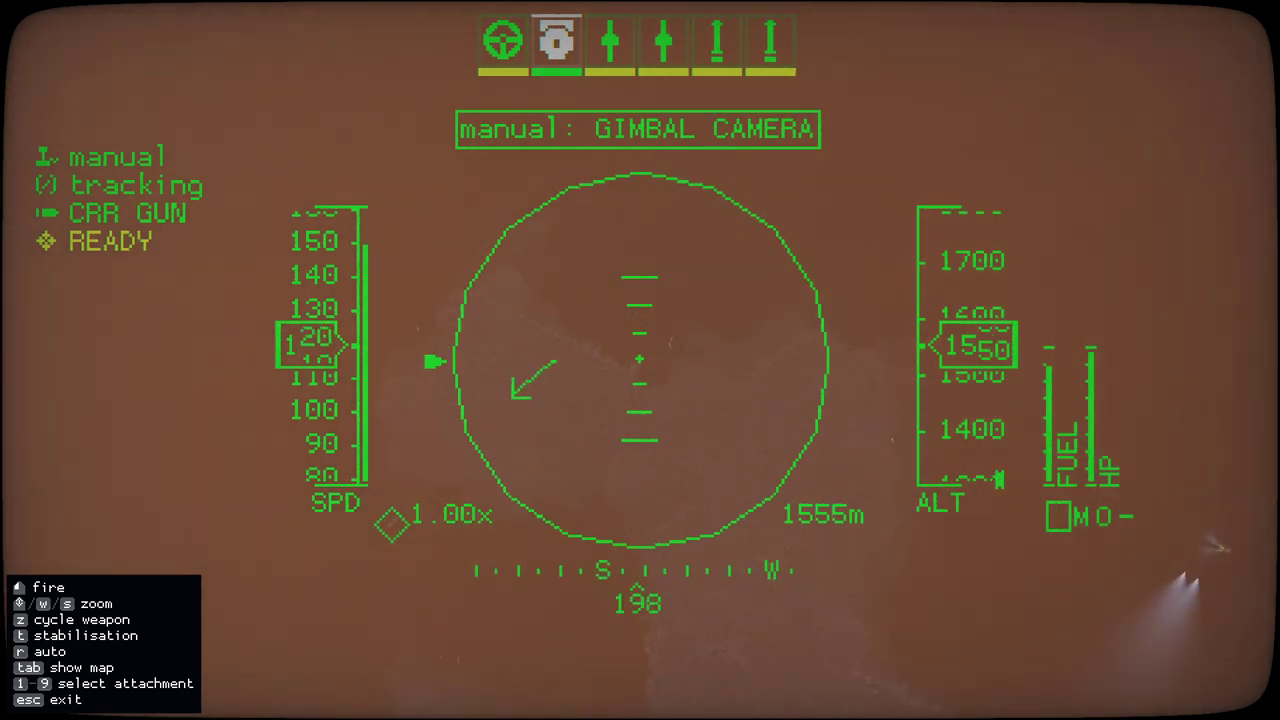
# - Zoom the Albatross camera onto the WLR GUN target and call in two support strikes
pyautogui.moveTo(640, 360); pyautogui.dragTo(600, 360)
pyautogui.scroll(1, 640, 360)
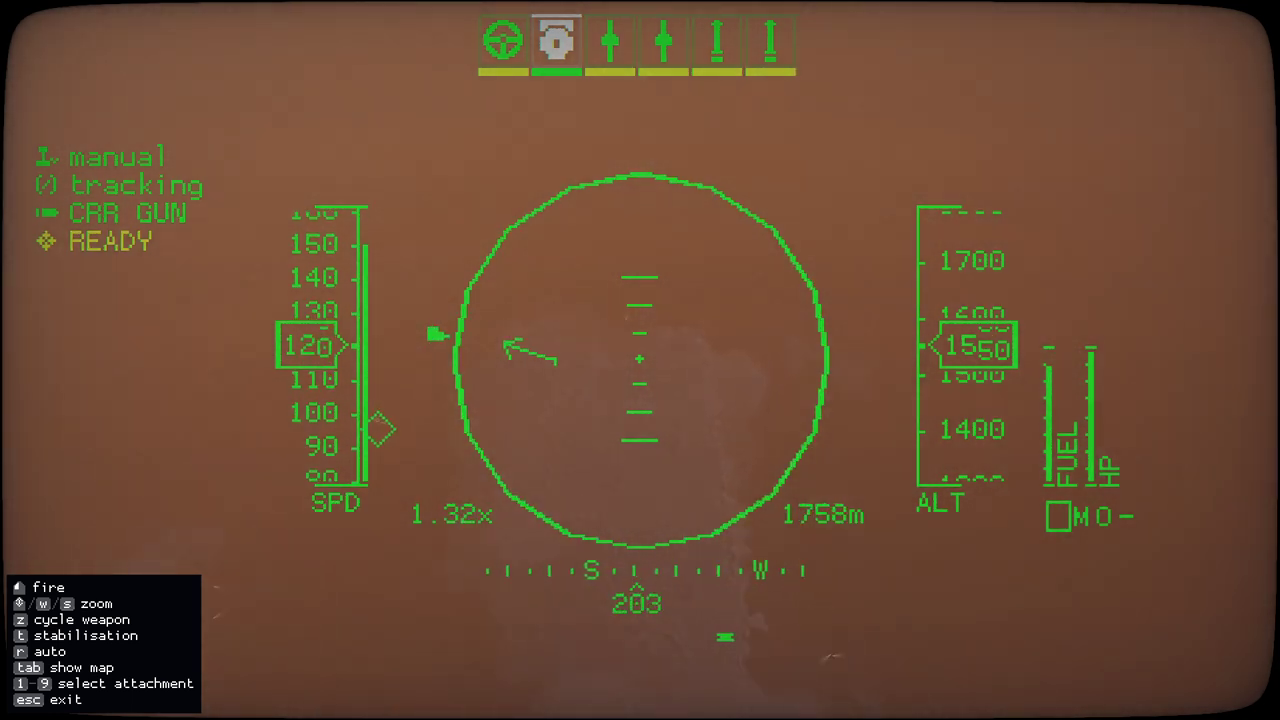
pyautogui.scroll(1, 640, 360)
pyautogui.scroll(2, 640, 360)
pyautogui.scroll(1, 640, 360)
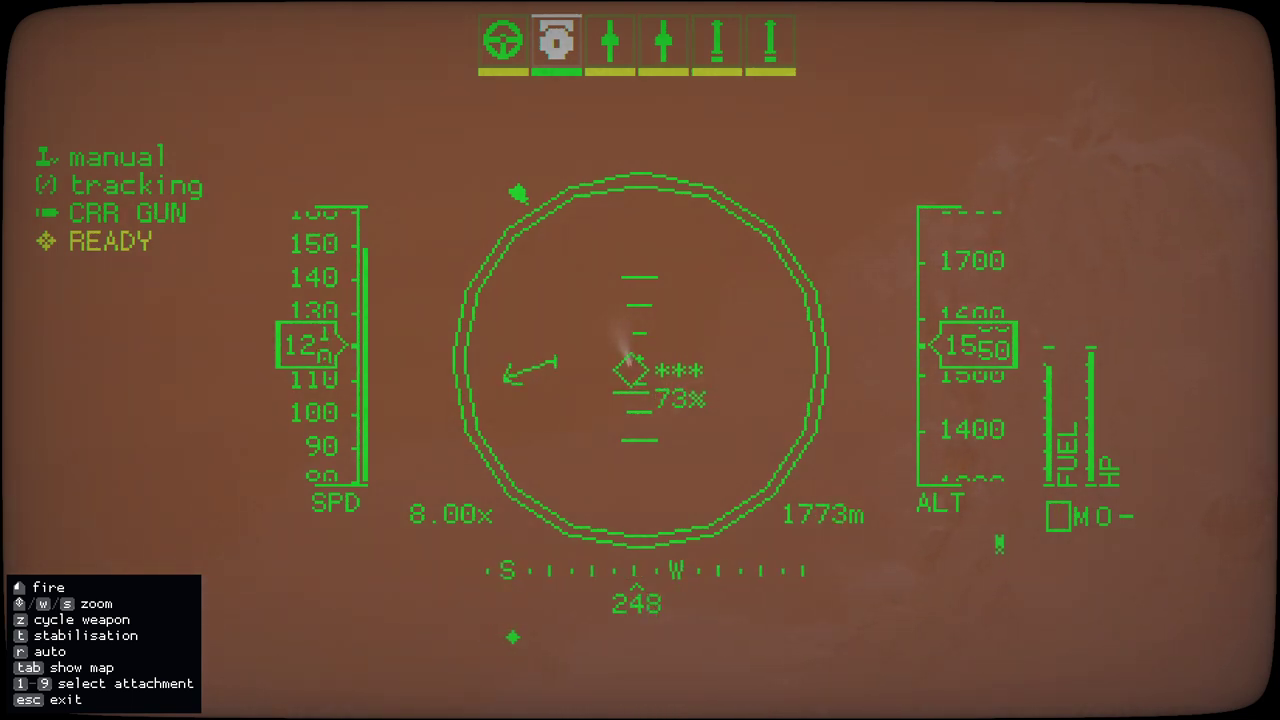
pyautogui.scroll(-2, 640, 360)
pyautogui.scroll(-2, 640, 360)
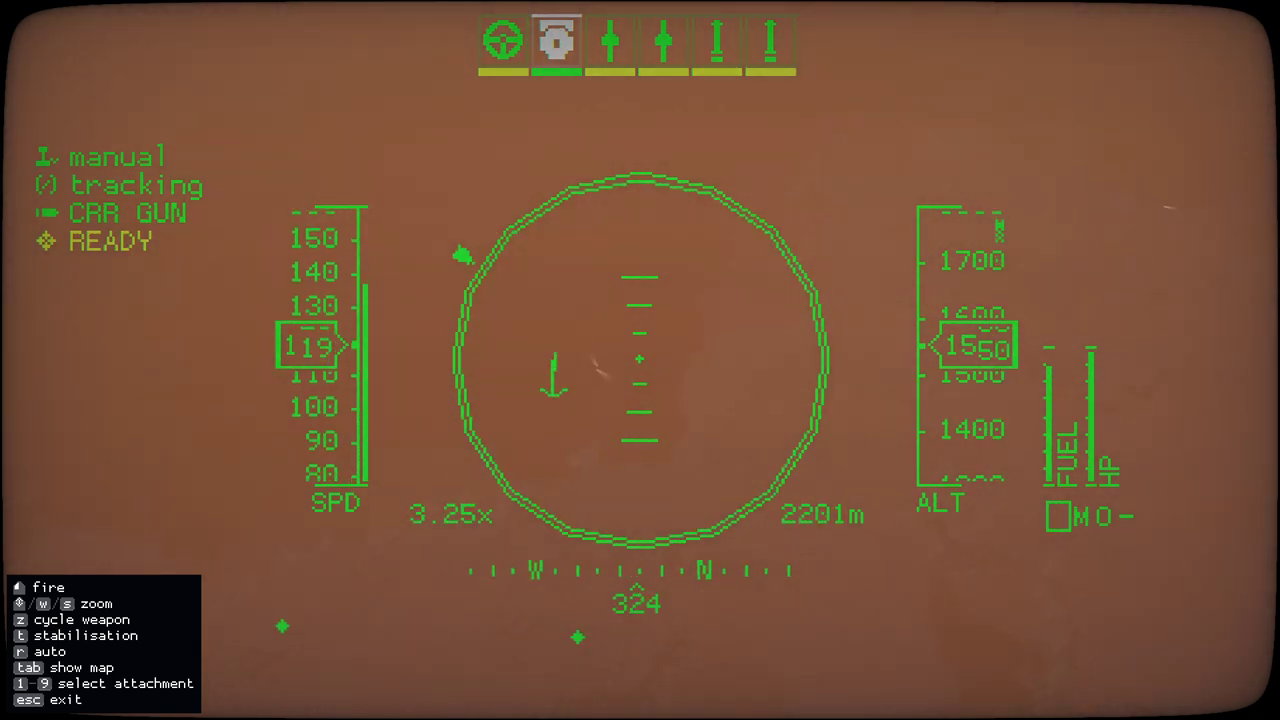
pyautogui.scroll(1, 640, 360)
pyautogui.scroll(2, 640, 360)
pyautogui.scroll(2, 640, 360)
pyautogui.scroll(1, 640, 360)
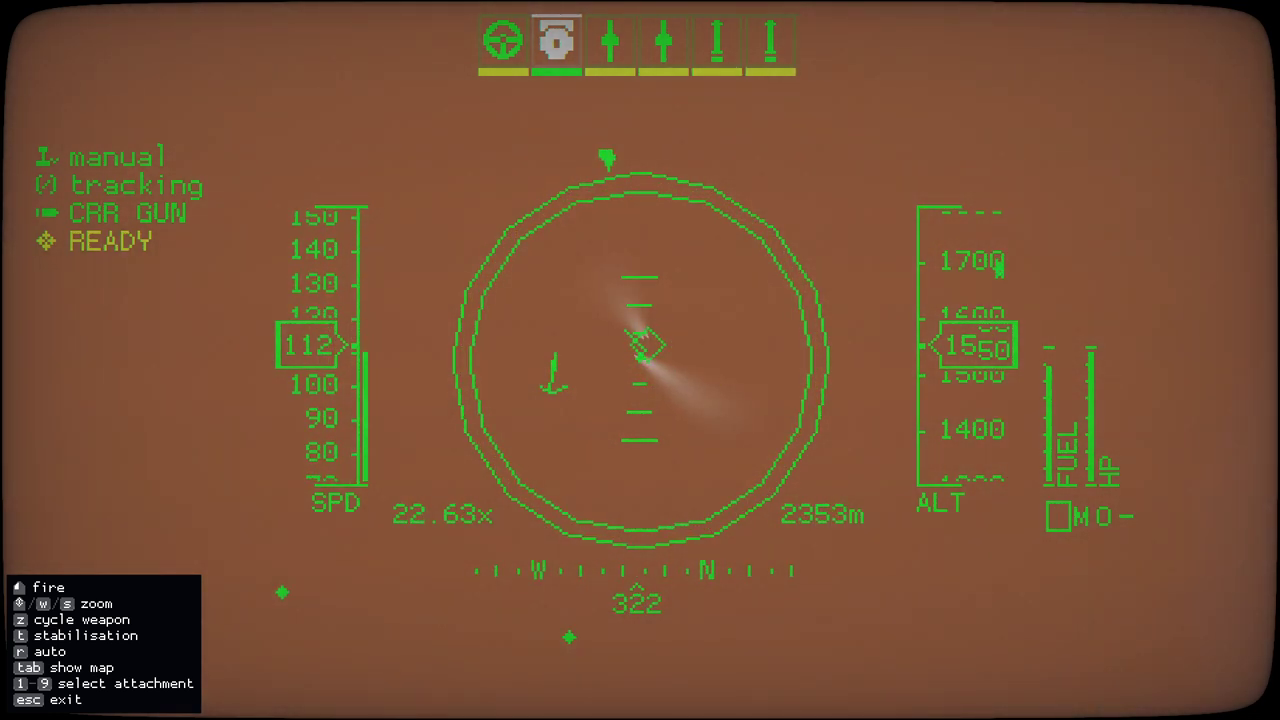
pyautogui.scroll(1, 640, 360)
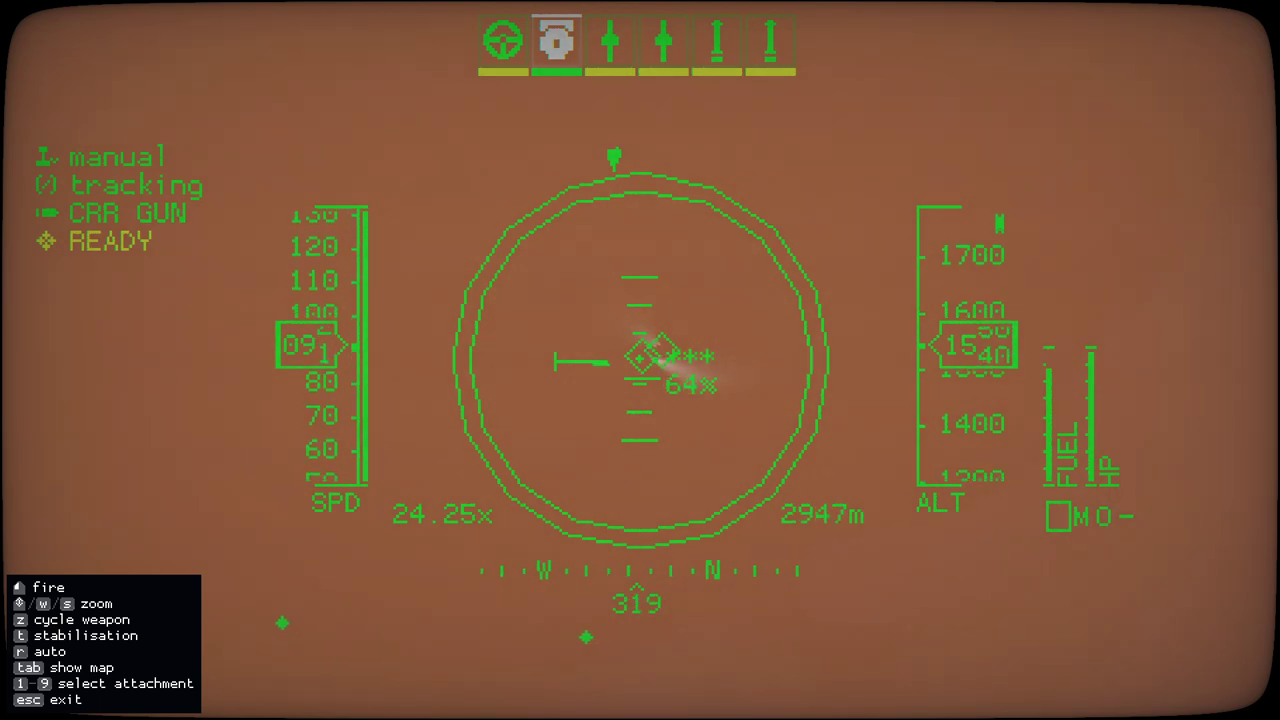
pyautogui.press('s')
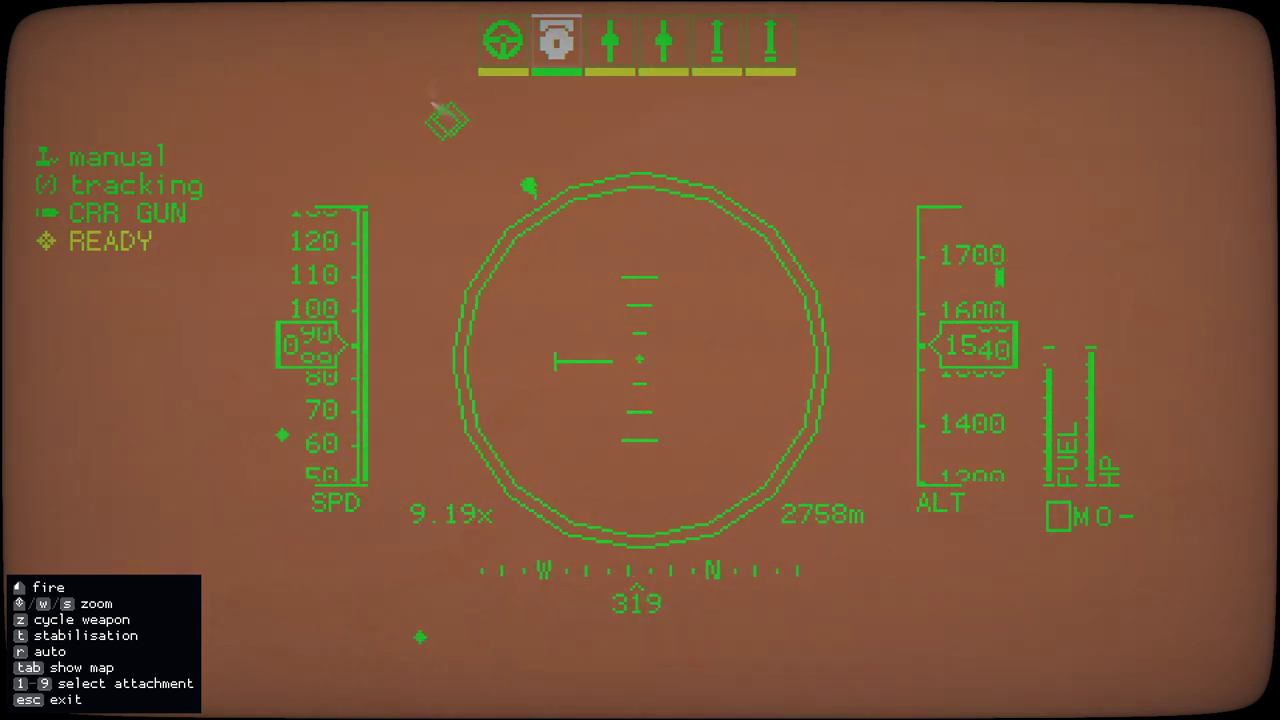
pyautogui.press('w')
pyautogui.press('w')
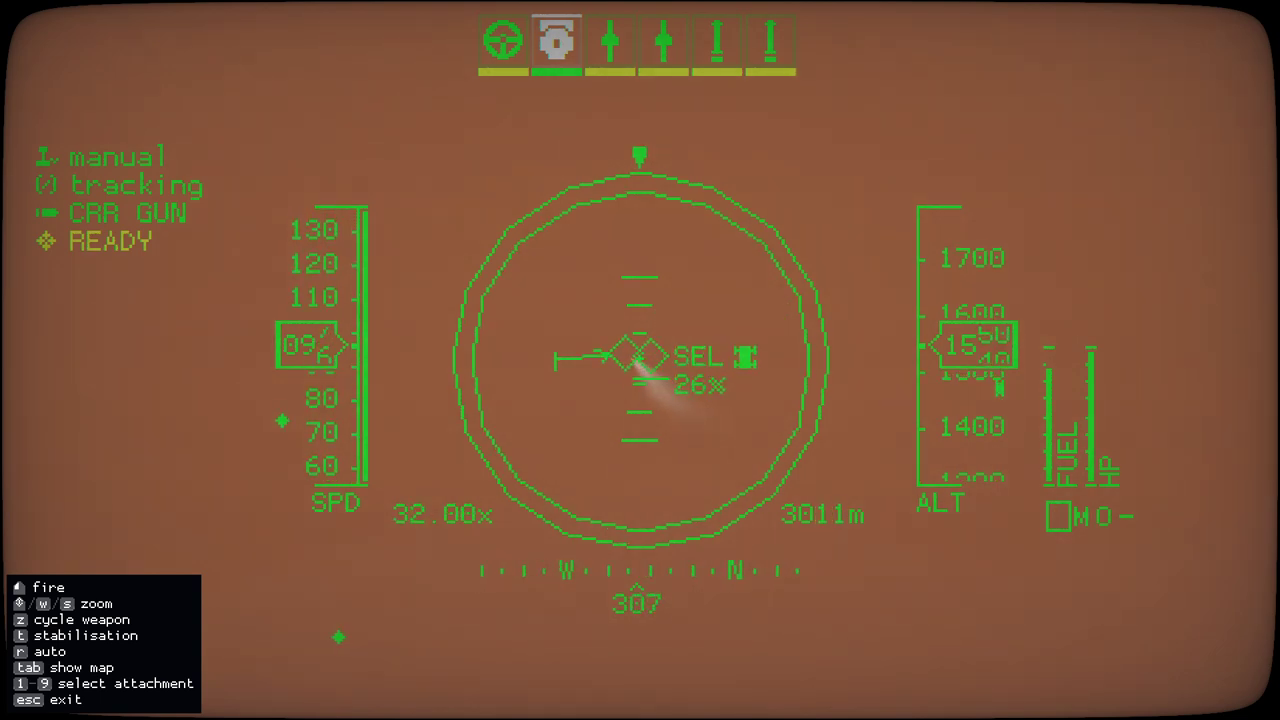
pyautogui.press('s')
pyautogui.press('w')
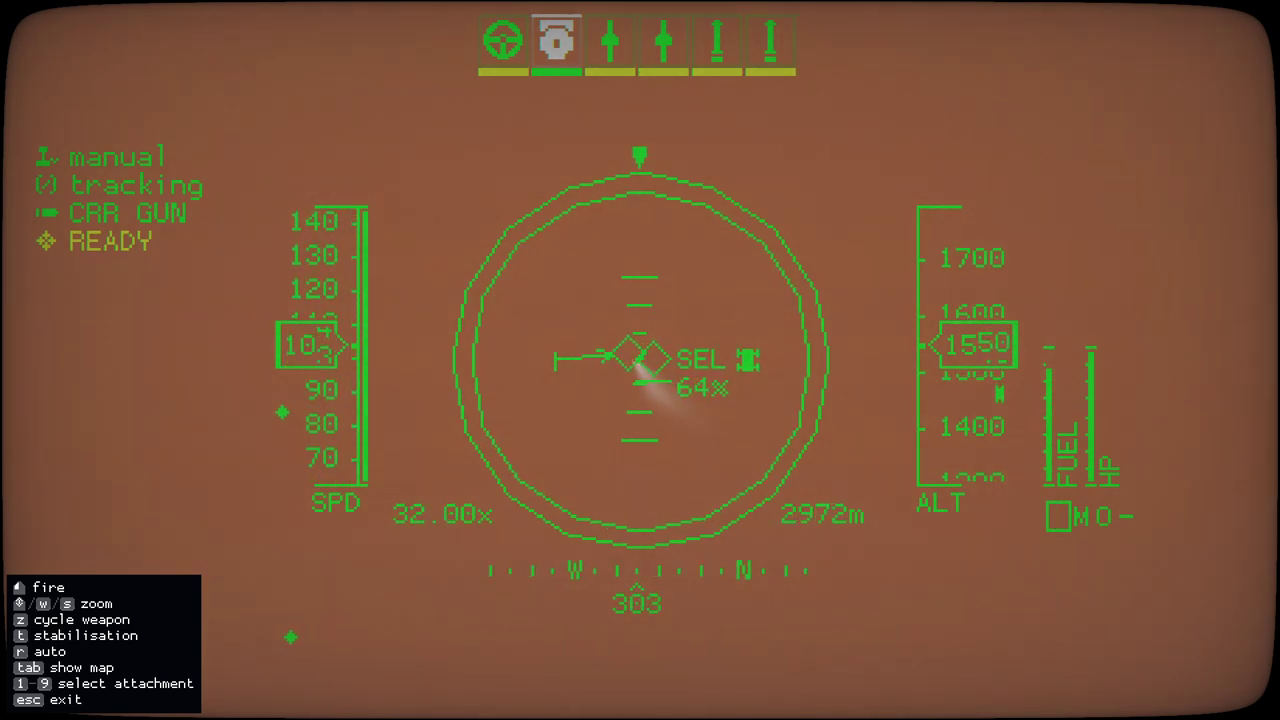
pyautogui.click(640, 360)
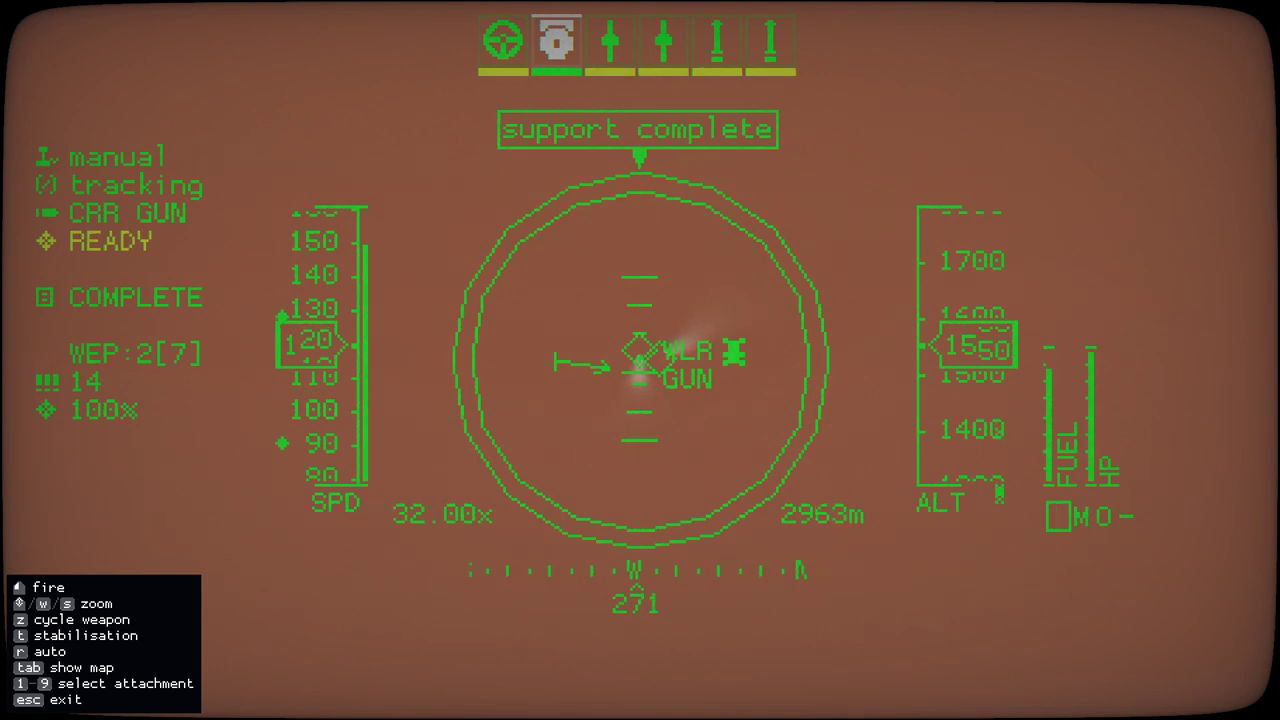
pyautogui.scroll(-4, 640, 360)
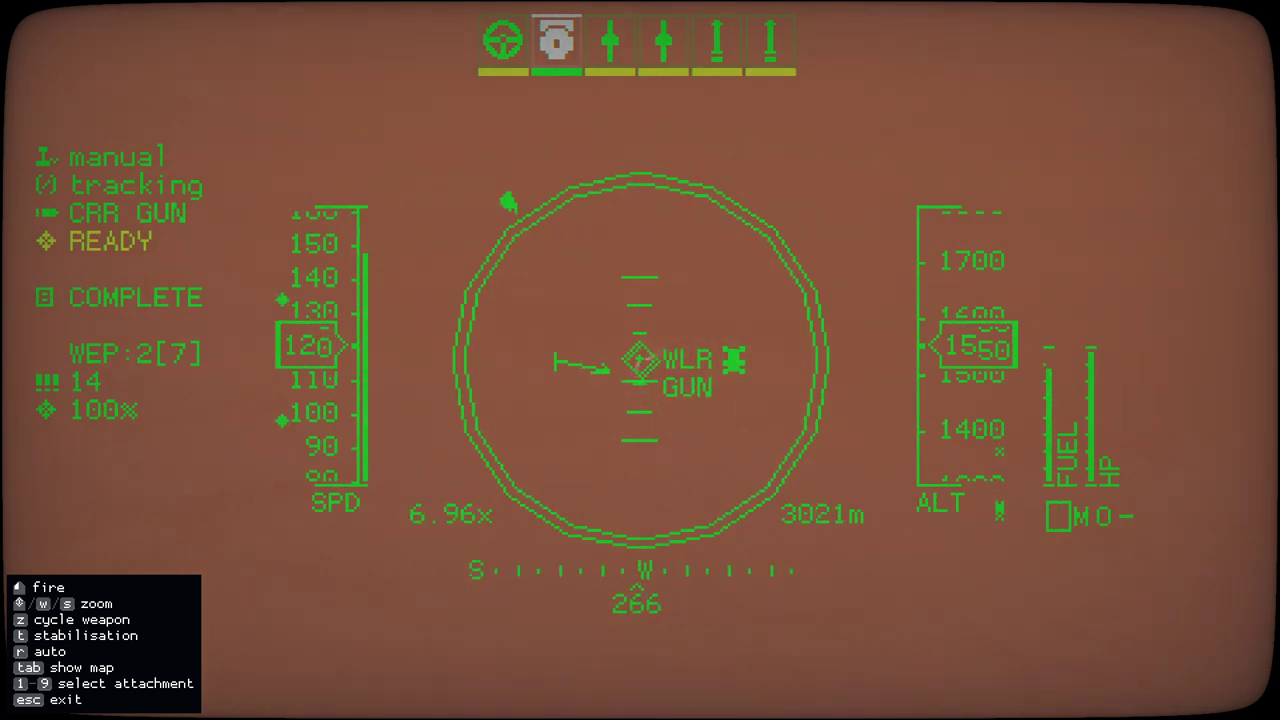
pyautogui.scroll(-1, 640, 360)
pyautogui.scroll(2, 640, 360)
pyautogui.scroll(3, 640, 360)
pyautogui.scroll(1, 640, 360)
pyautogui.scroll(-2, 640, 360)
pyautogui.scroll(-2, 640, 360)
pyautogui.scroll(-2, 640, 360)
pyautogui.scroll(-2, 640, 360)
pyautogui.scroll(-1, 640, 360)
pyautogui.scroll(1, 640, 360)
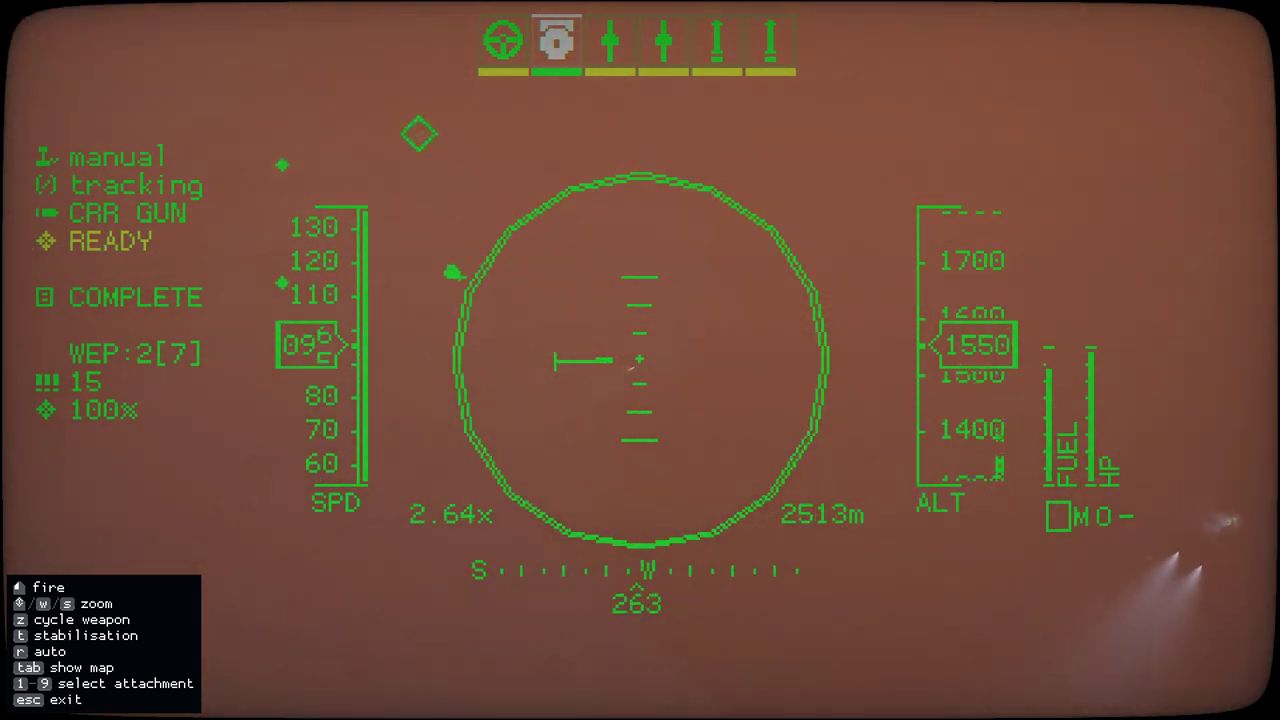
pyautogui.scroll(2, 640, 360)
pyautogui.scroll(1, 640, 360)
pyautogui.scroll(2, 640, 360)
pyautogui.scroll(1, 640, 360)
pyautogui.scroll(1, 640, 360)
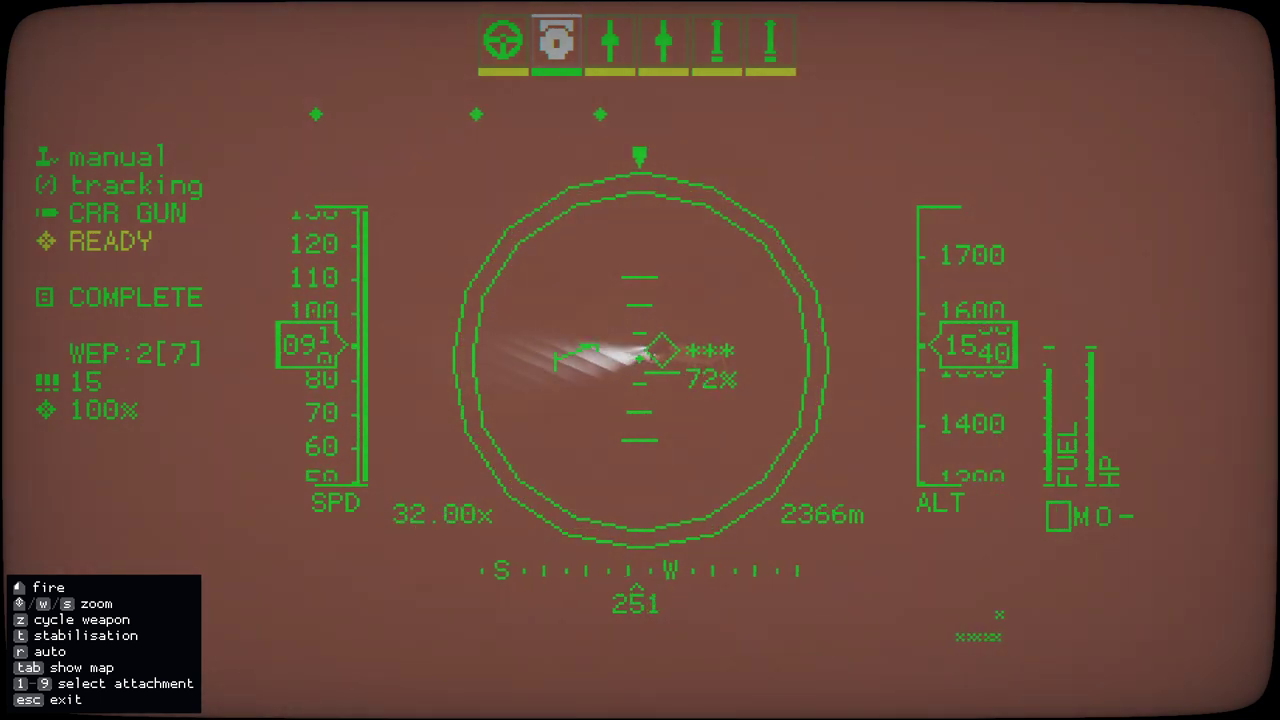
pyautogui.scroll(-1, 640, 360)
pyautogui.scroll(-2, 640, 360)
pyautogui.scroll(-1, 640, 360)
pyautogui.scroll(-1, 640, 360)
pyautogui.scroll(-1, 640, 360)
pyautogui.scroll(-1, 640, 360)
pyautogui.scroll(-1, 640, 360)
pyautogui.scroll(1, 640, 360)
pyautogui.scroll(2, 640, 360)
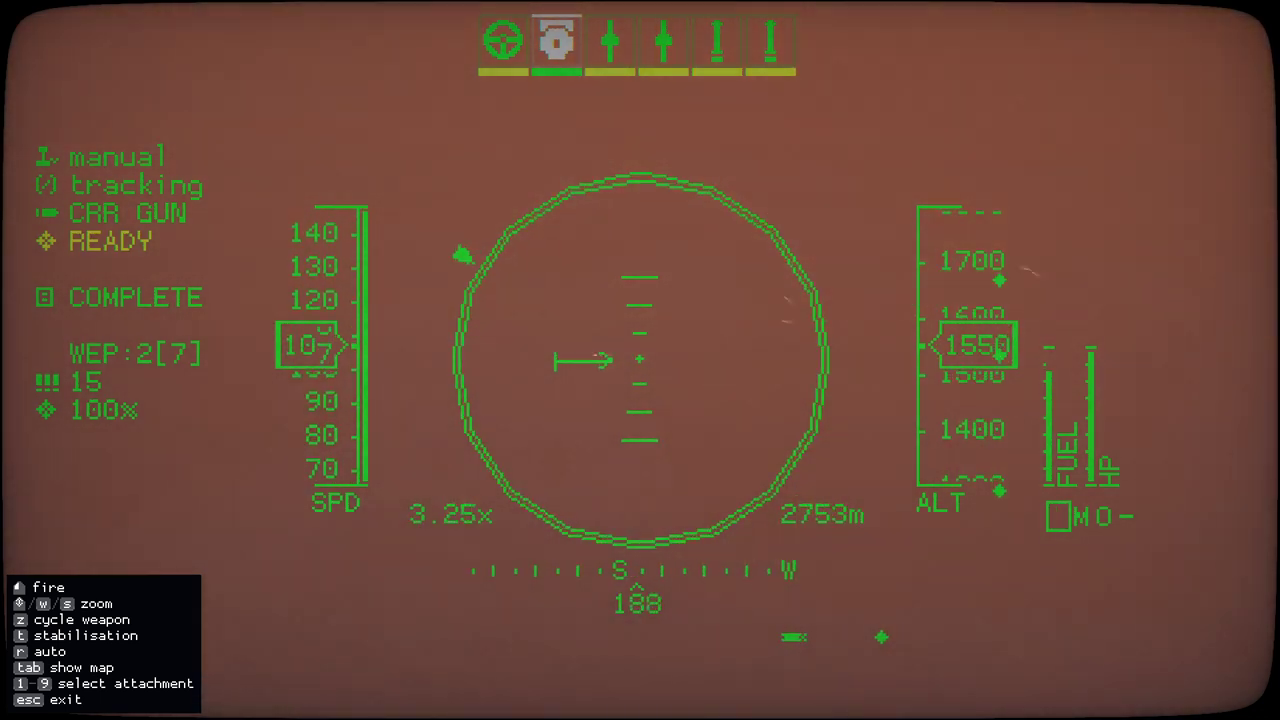
pyautogui.scroll(1, 640, 360)
pyautogui.scroll(2, 640, 360)
pyautogui.scroll(1, 640, 360)
pyautogui.scroll(1, 640, 360)
pyautogui.scroll(2, 640, 360)
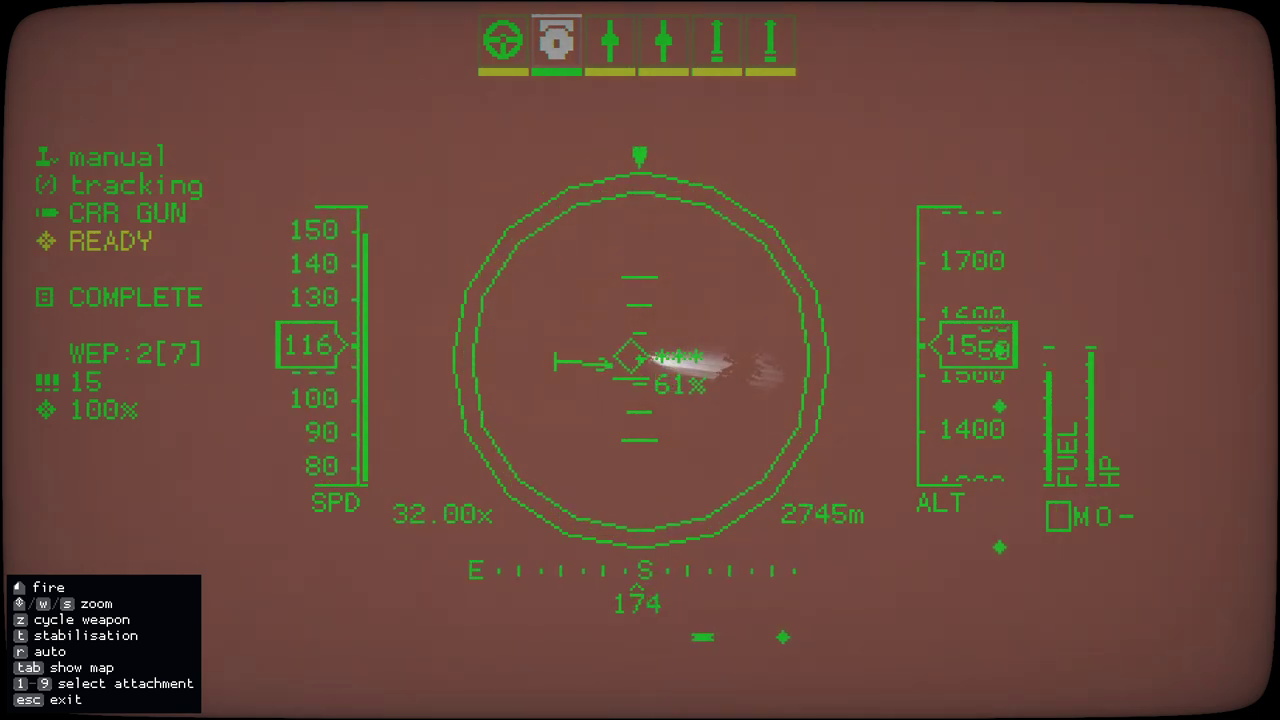
pyautogui.scroll(-1, 640, 360)
pyautogui.scroll(-1, 640, 360)
pyautogui.scroll(1, 640, 360)
pyautogui.scroll(2, 640, 360)
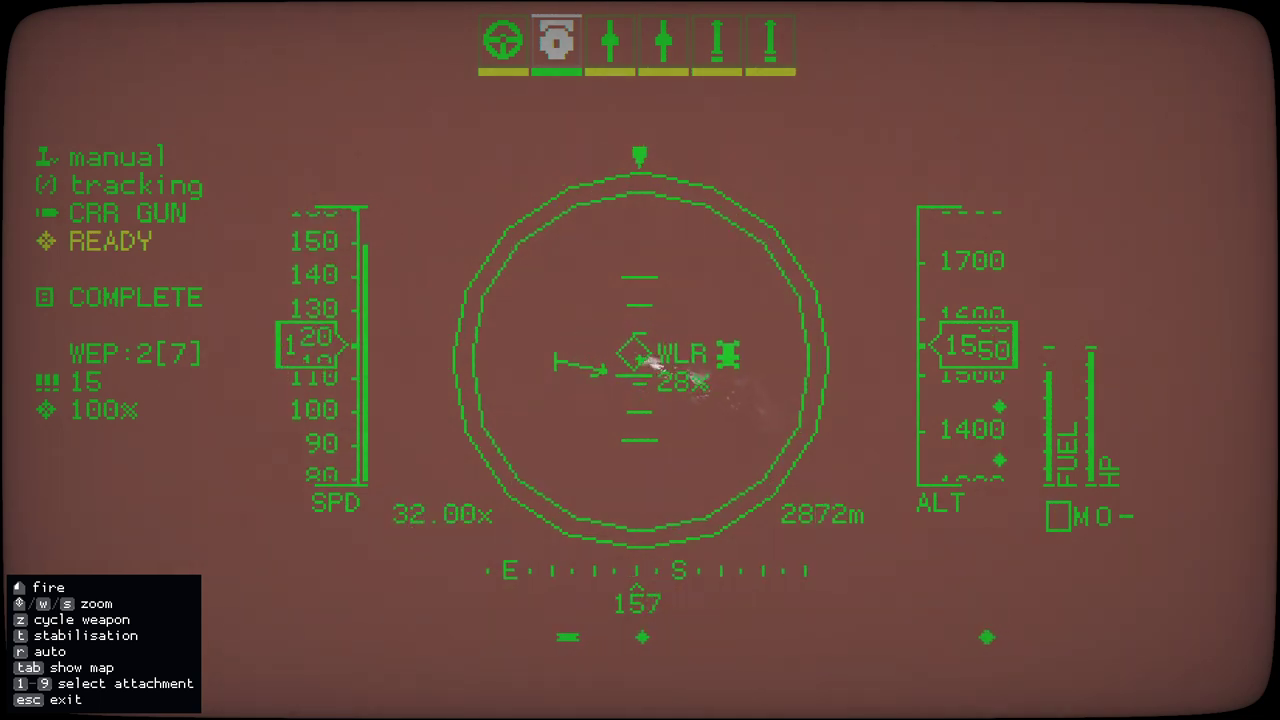
pyautogui.click(640, 360)
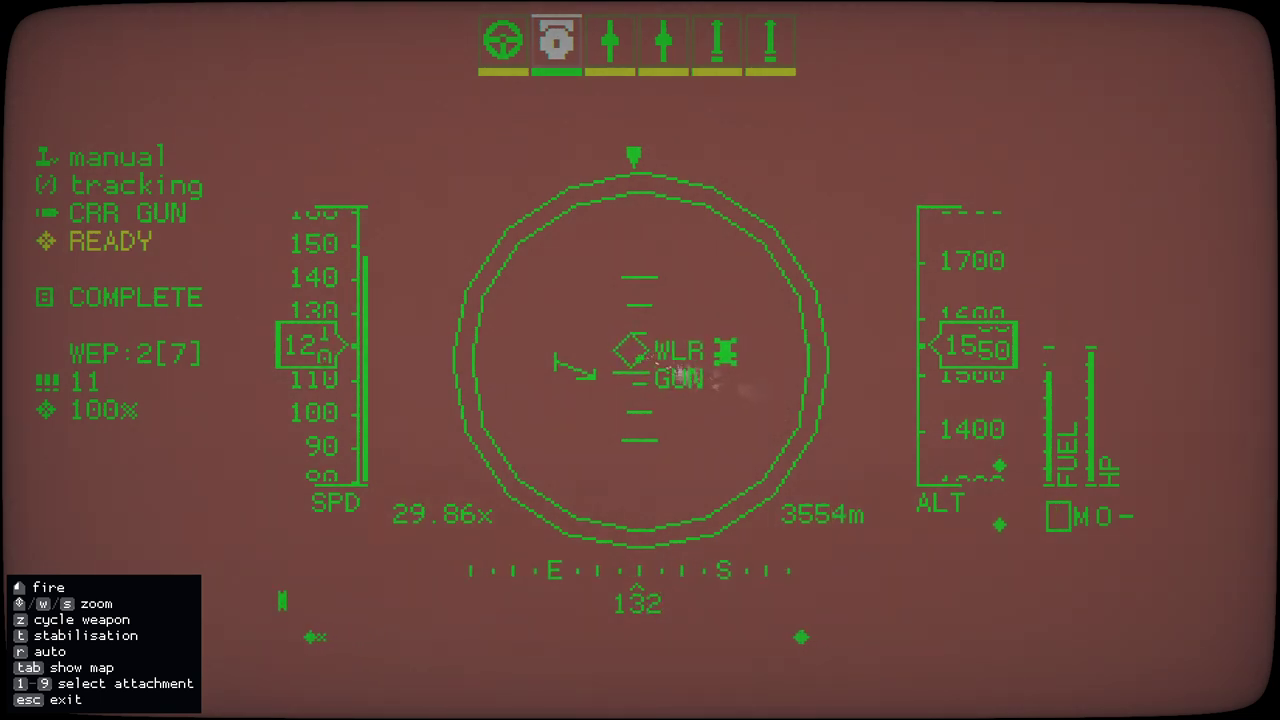
pyautogui.press('s')
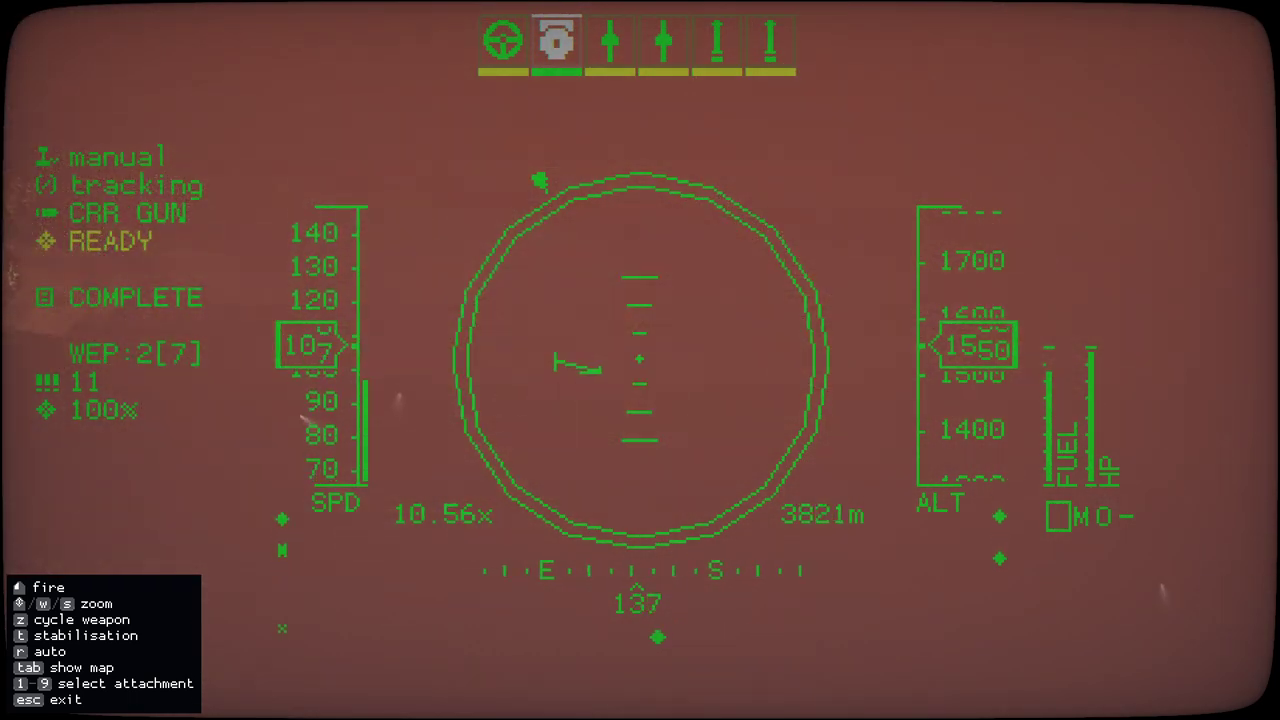
pyautogui.press('w')
pyautogui.press('w')
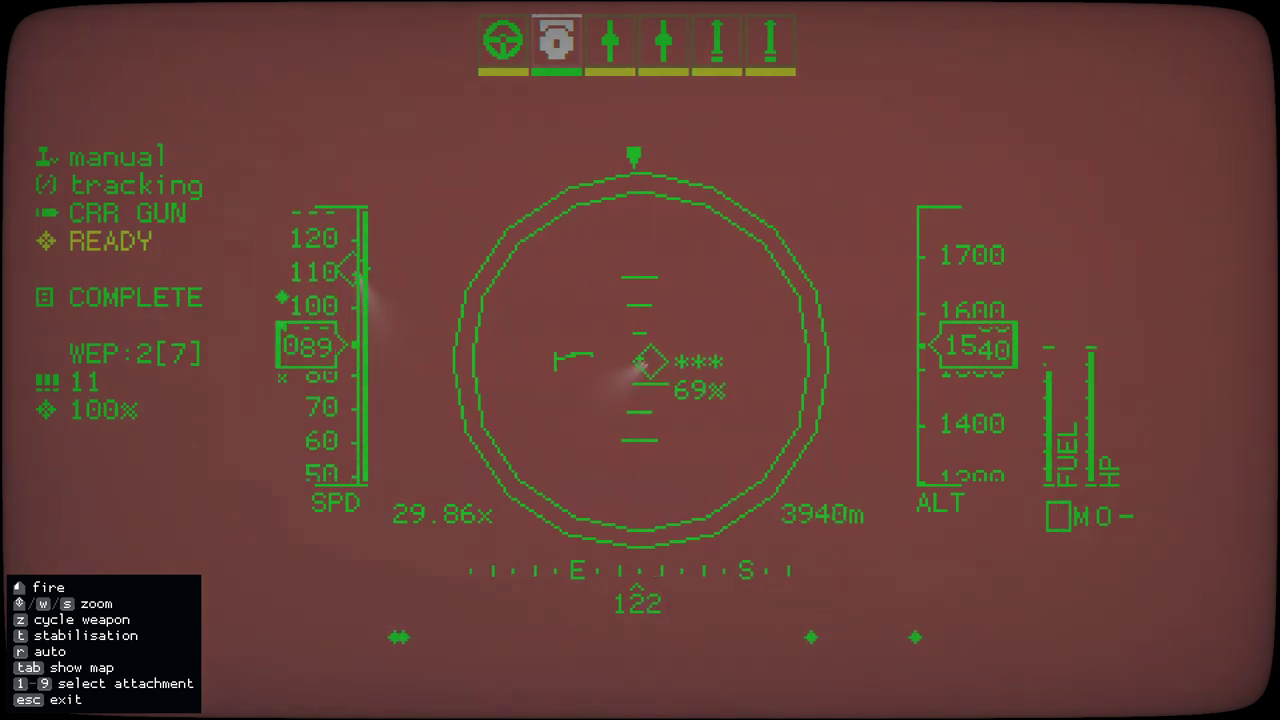
pyautogui.press('s')
pyautogui.press('s')
pyautogui.press('s')
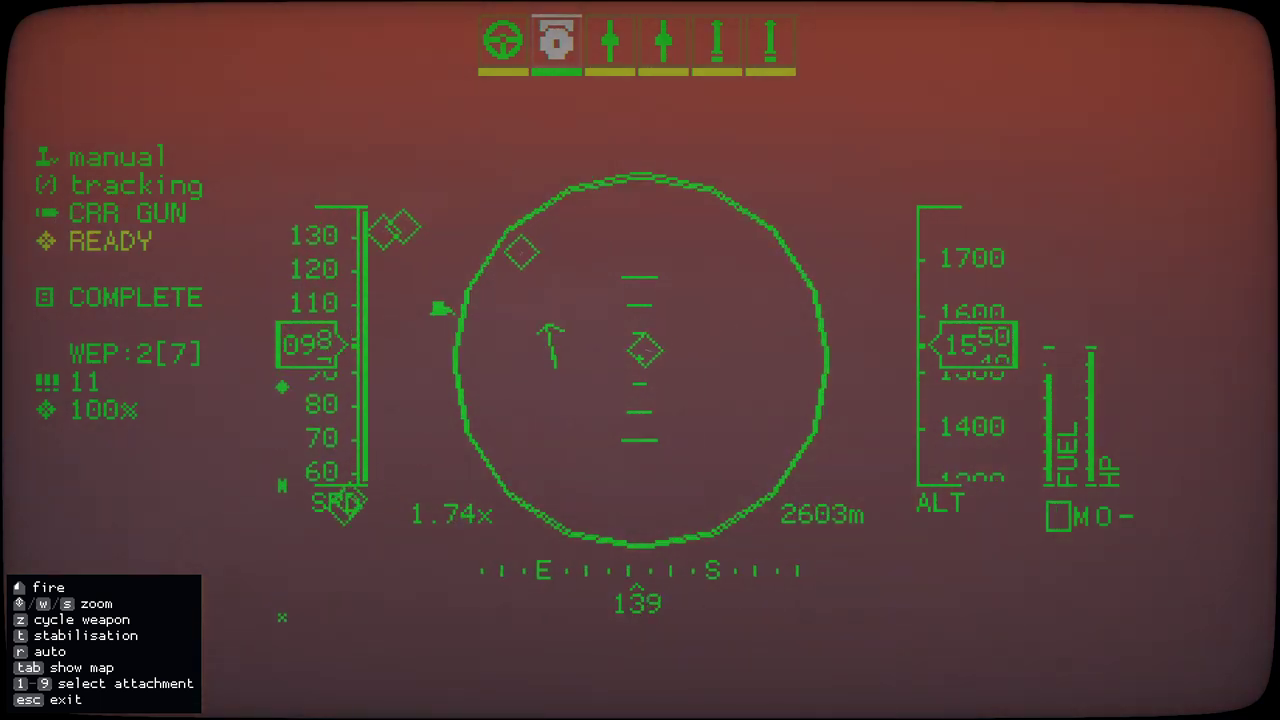
pyautogui.press('w')
pyautogui.press('w')
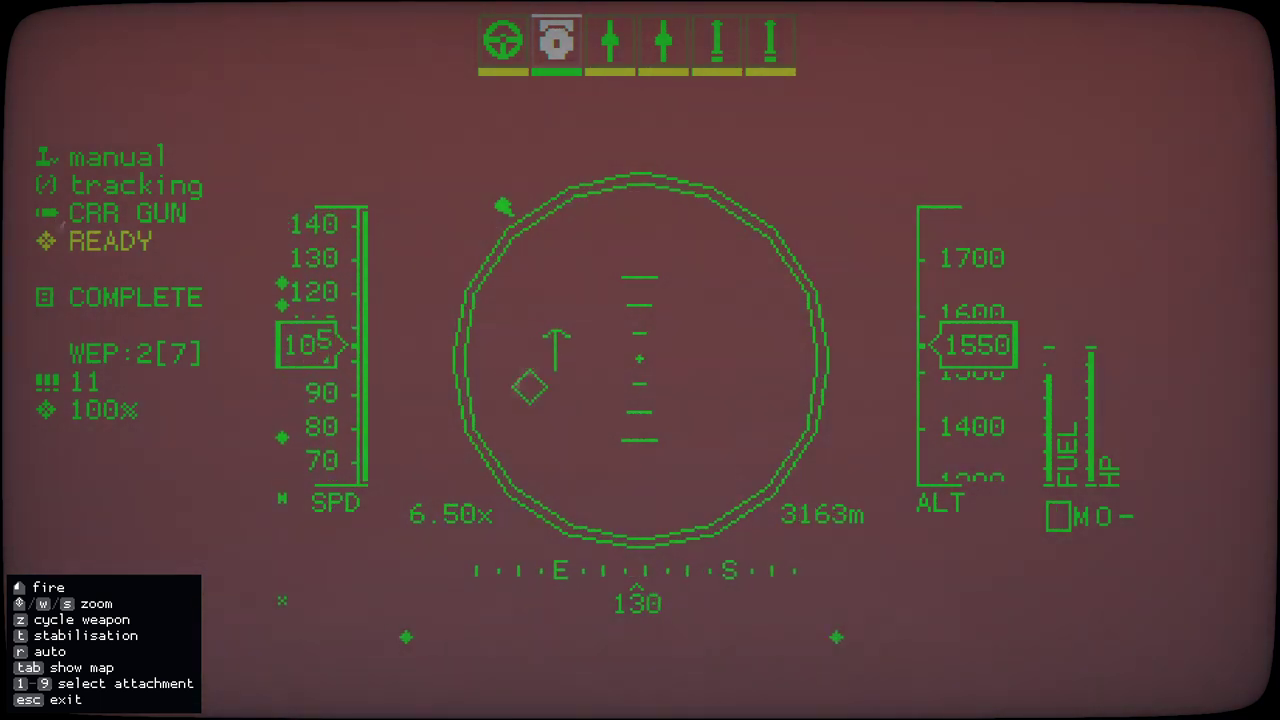
pyautogui.press('w')
pyautogui.press('w')
pyautogui.press('w')
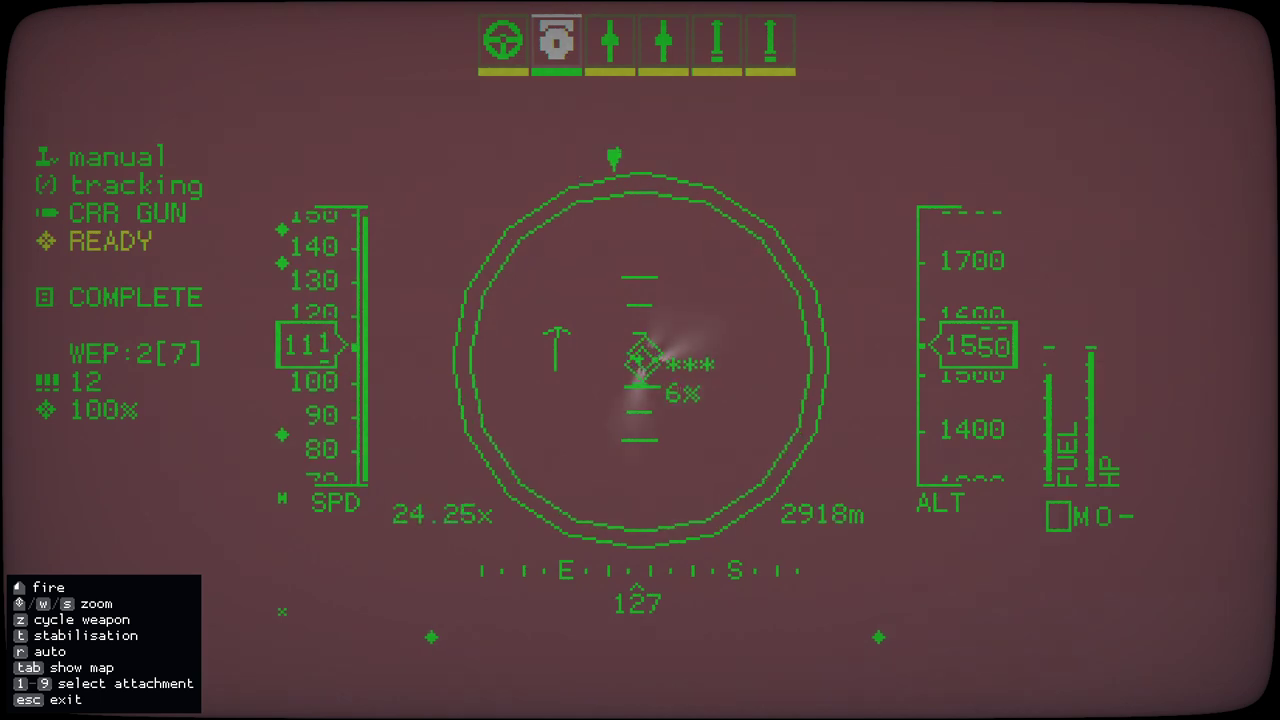
pyautogui.press('w')
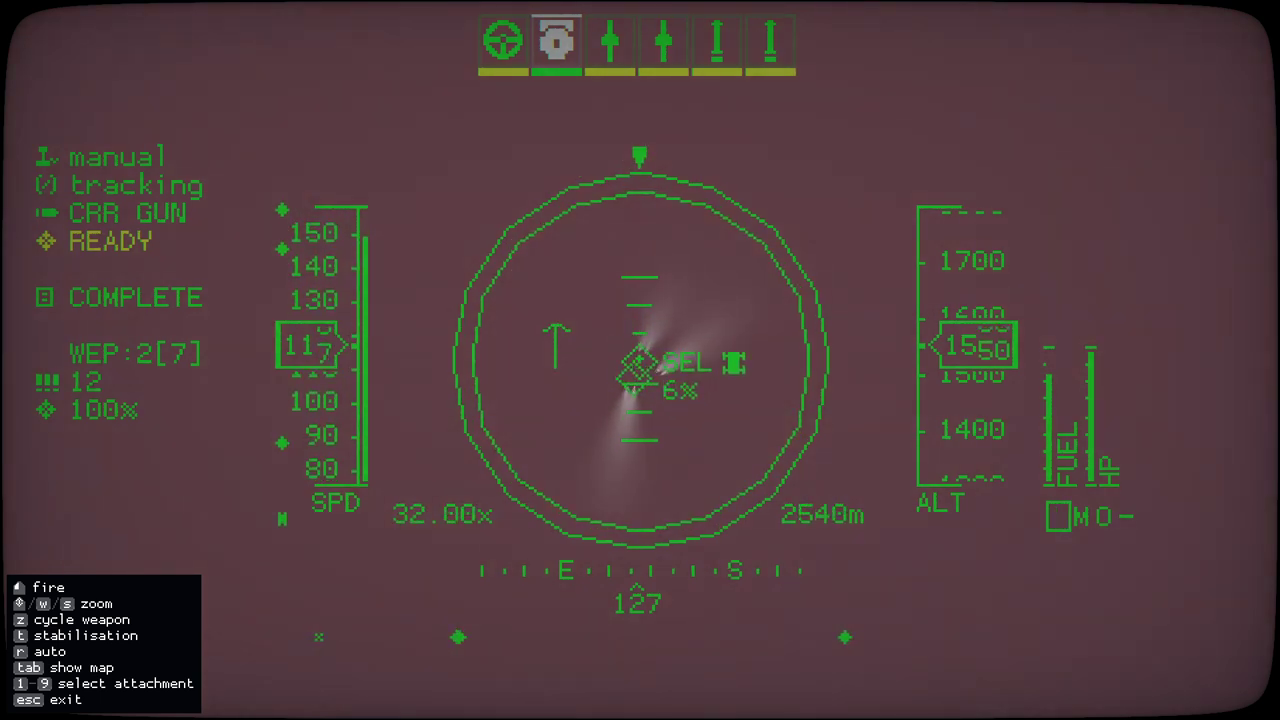
pyautogui.press('s')
pyautogui.press('s')
pyautogui.press('s')
pyautogui.press('s')
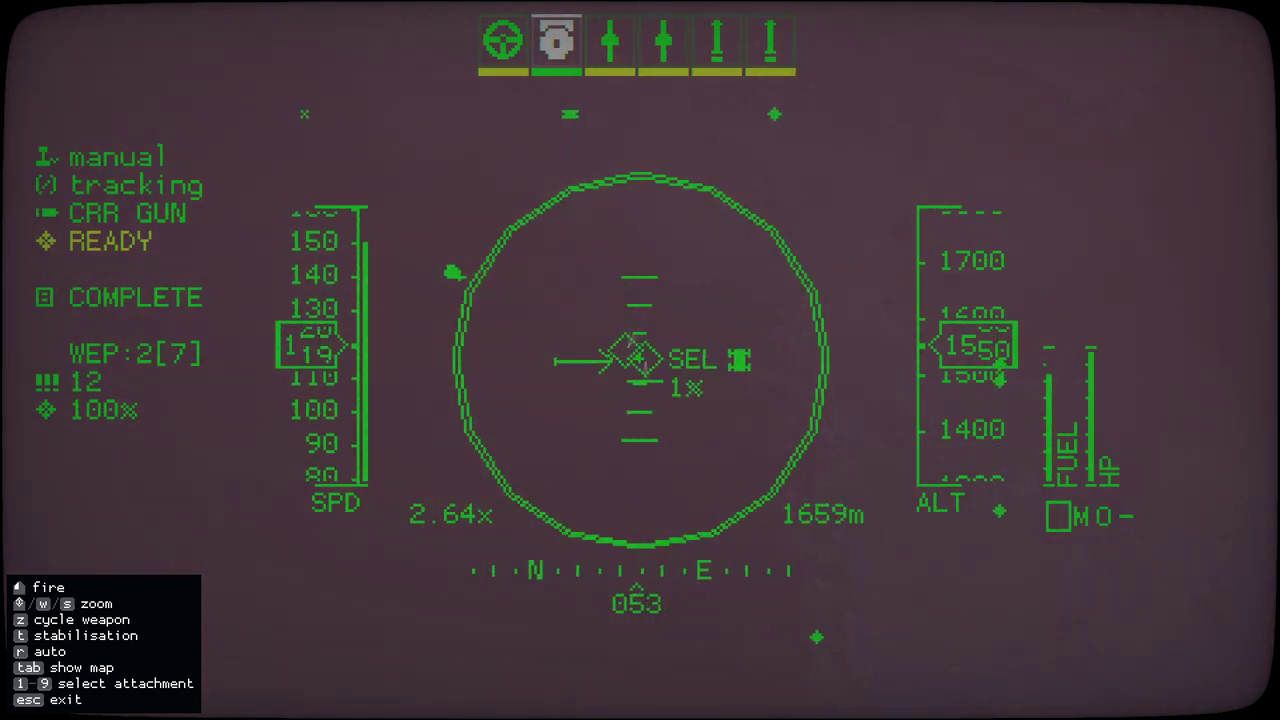
pyautogui.press('s')
pyautogui.press('s')
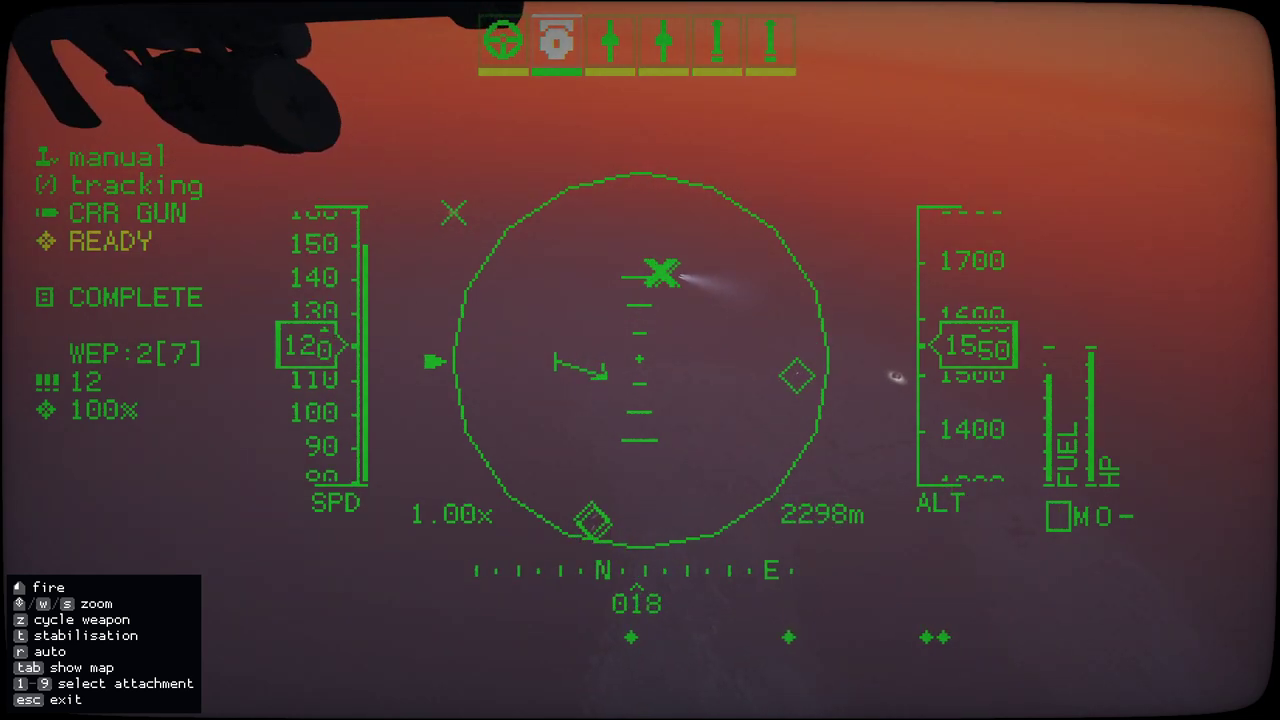
pyautogui.press('w')
pyautogui.press('w')
pyautogui.press('w')
pyautogui.press('w')
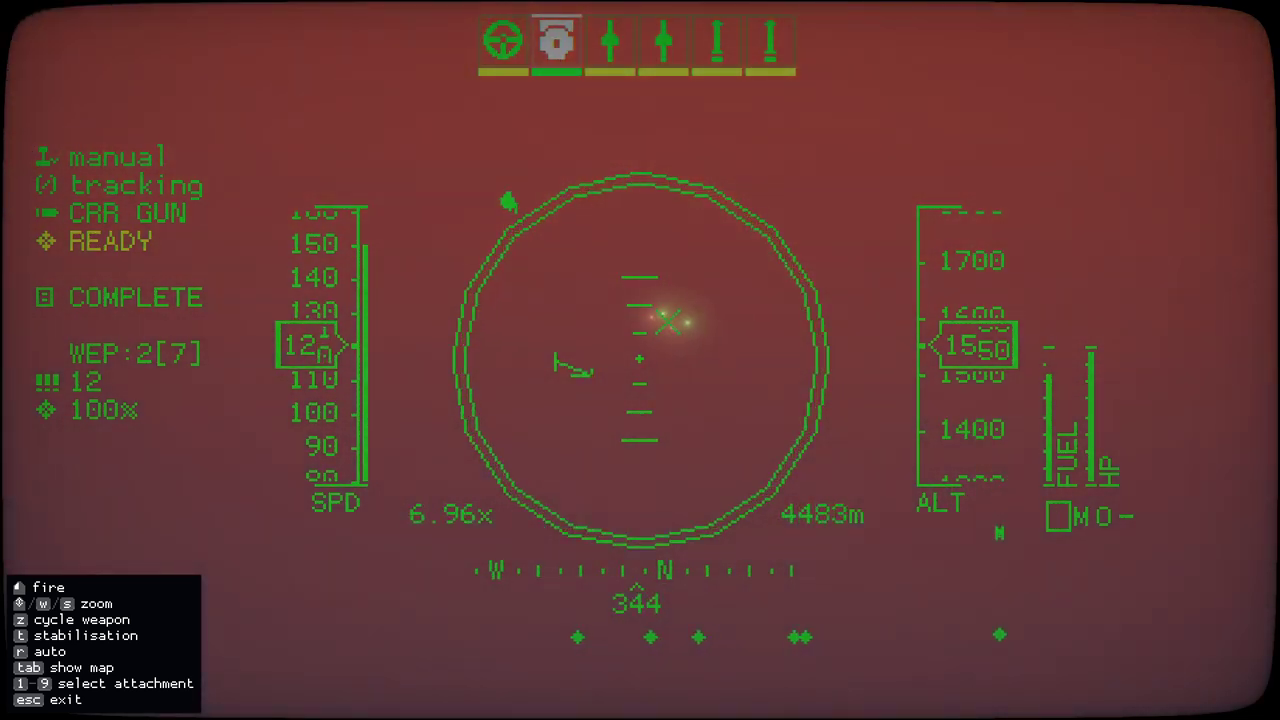
pyautogui.press('s')
pyautogui.press('s')
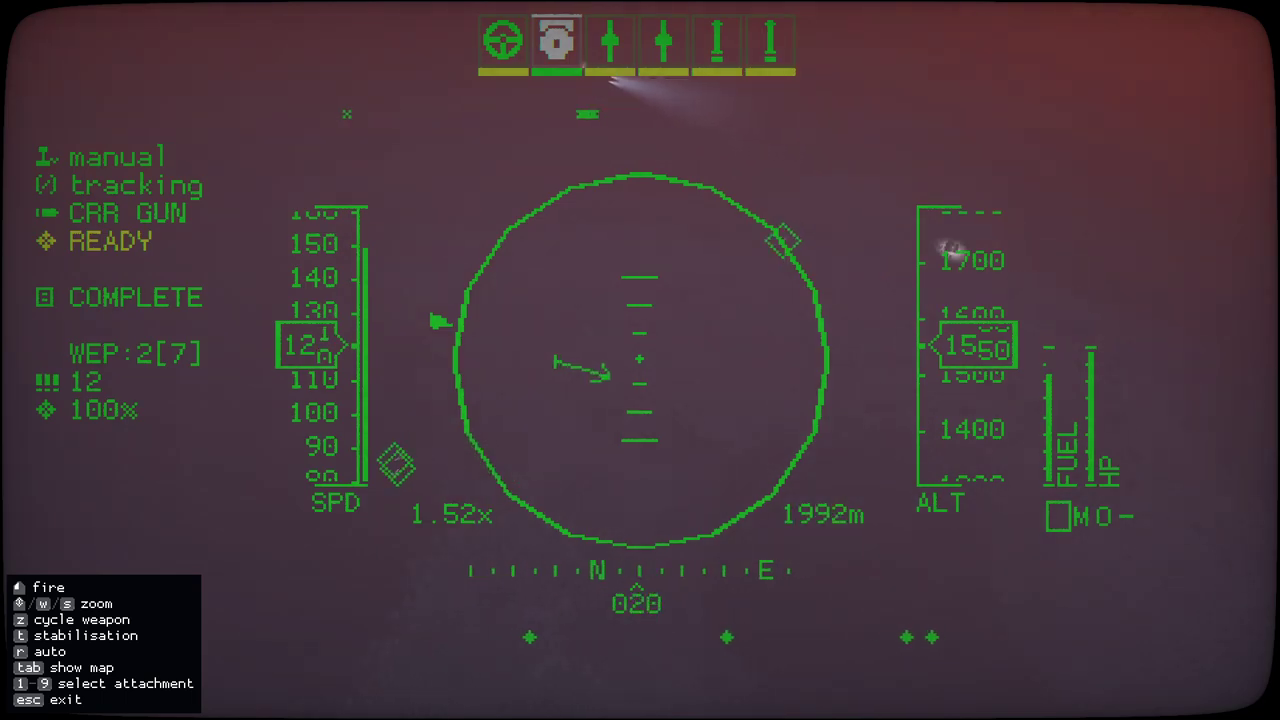
# - Launch the A4 aircraft from the carrier to a waypoint beside it
pyautogui.press('Escape')
pyautogui.press('Escape')
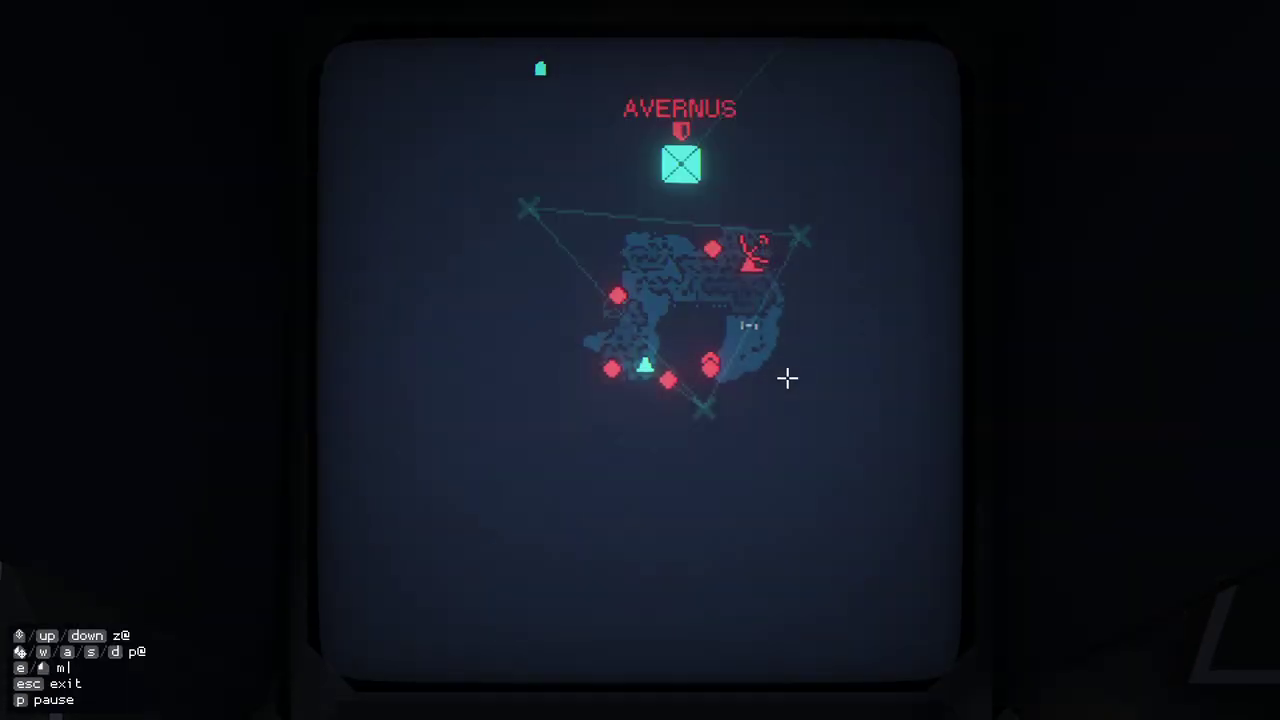
pyautogui.scroll(2, 760, 350)
pyautogui.scroll(3, 600, 380)
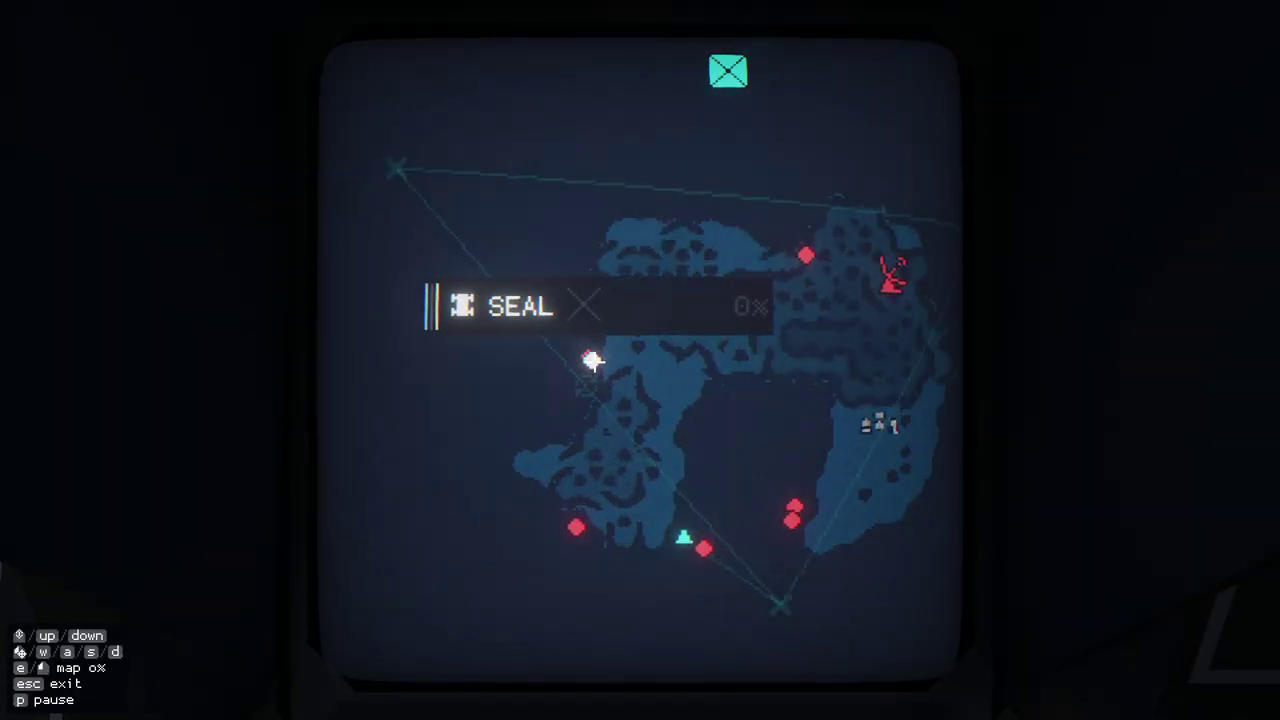
pyautogui.scroll(3, 592, 362)
pyautogui.scroll(-5, 680, 370)
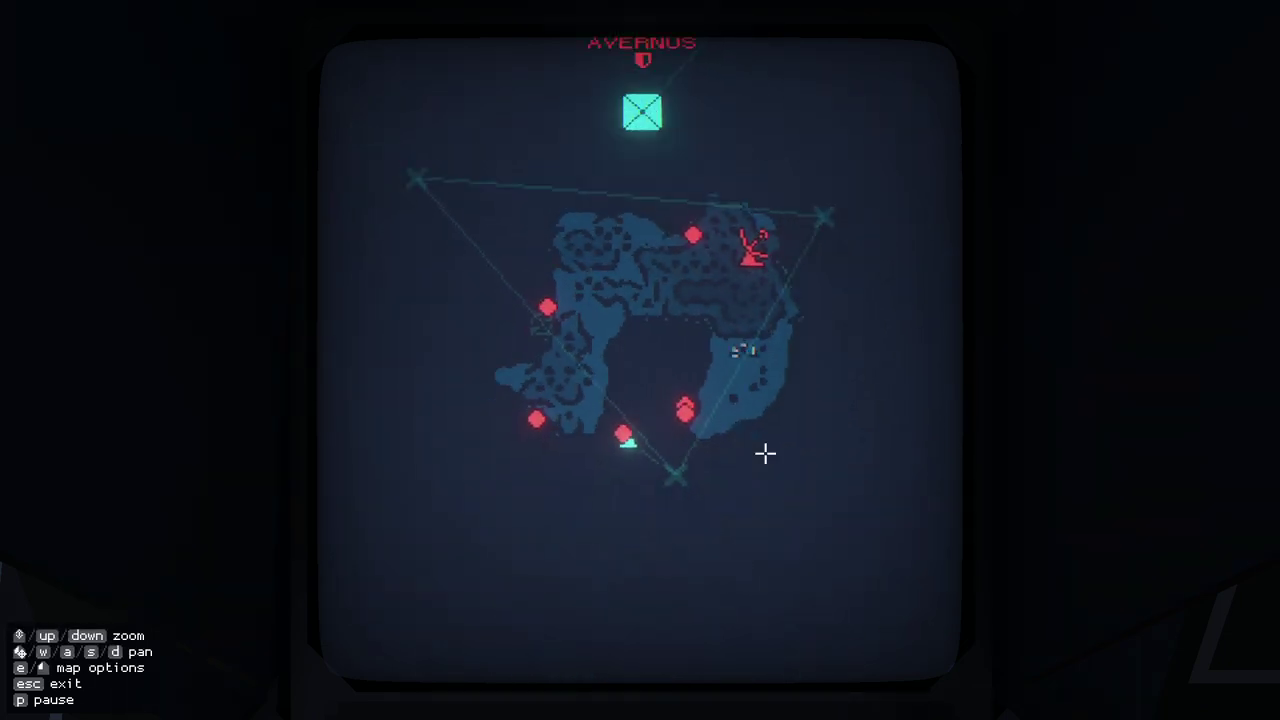
pyautogui.press('w')
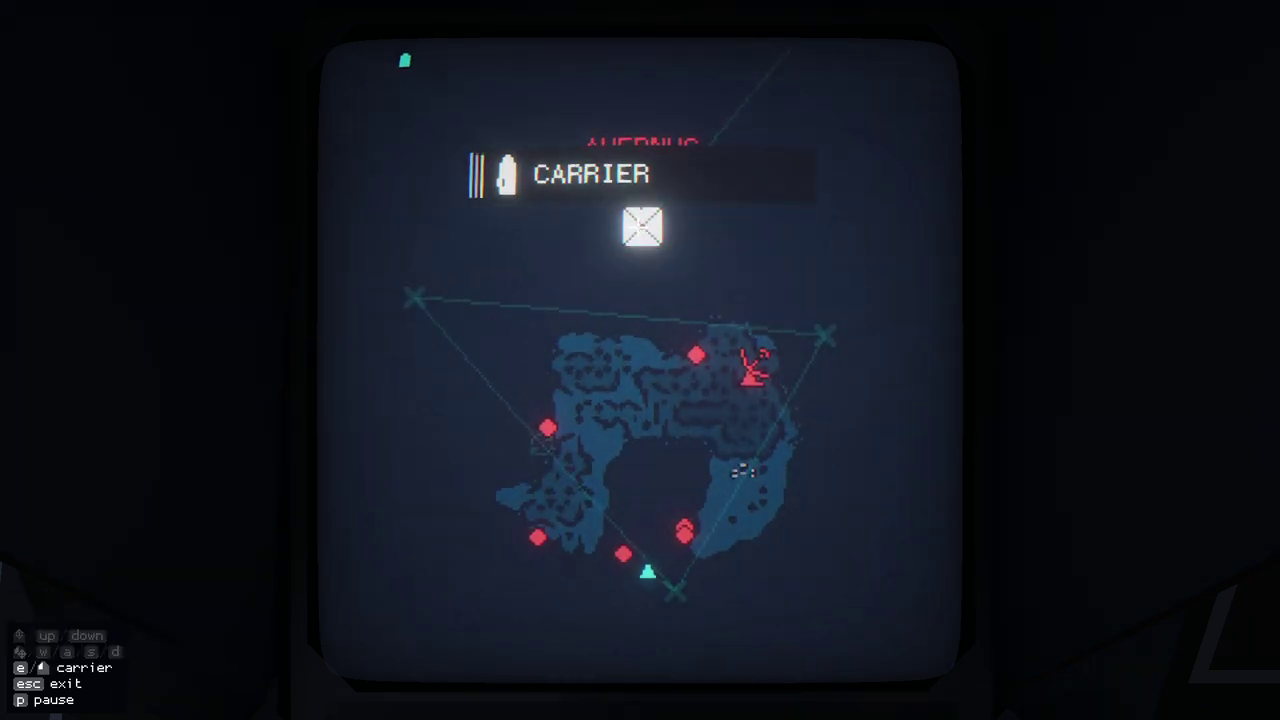
pyautogui.click(640, 226)
pyautogui.click(642, 226)
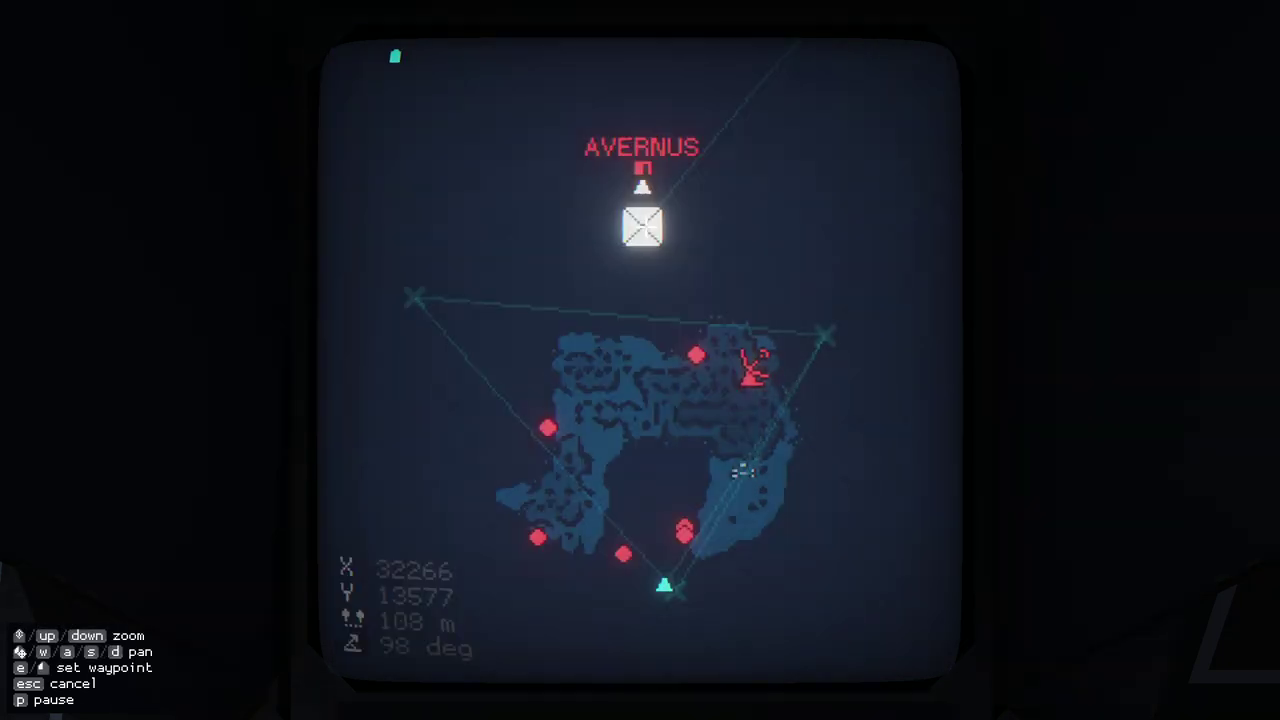
pyautogui.click(642, 227)
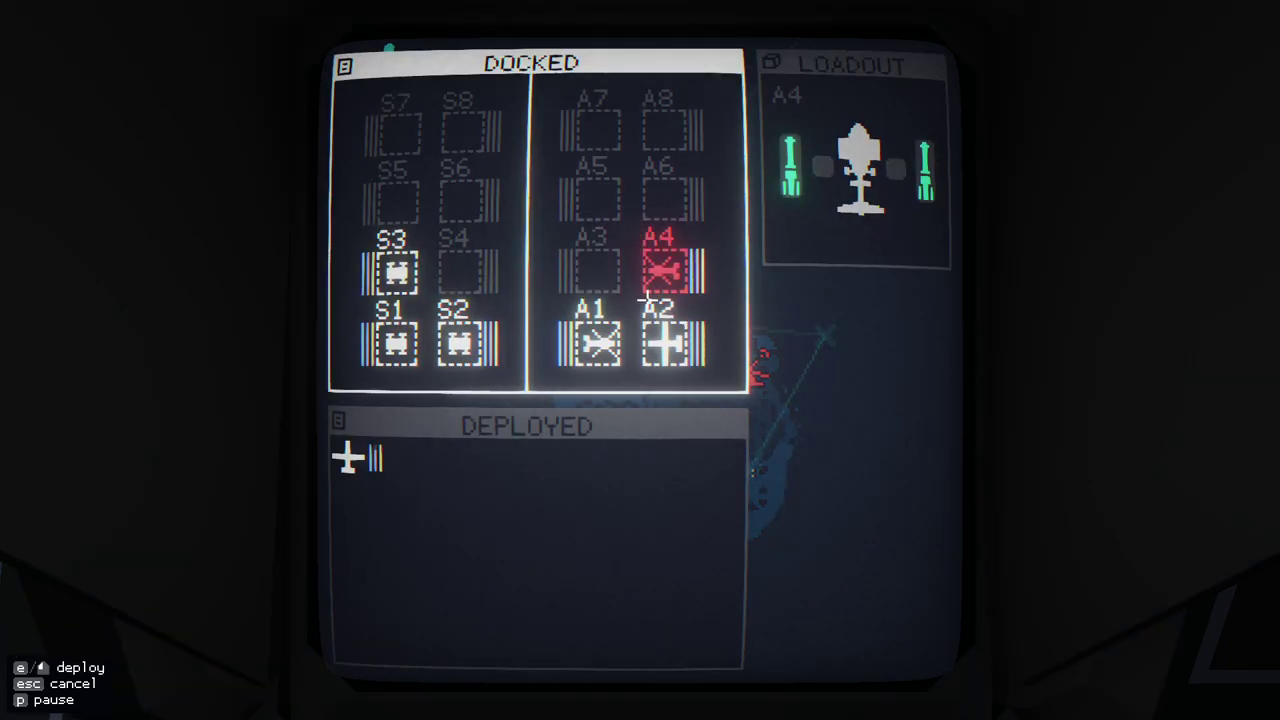
pyautogui.click(674, 262)
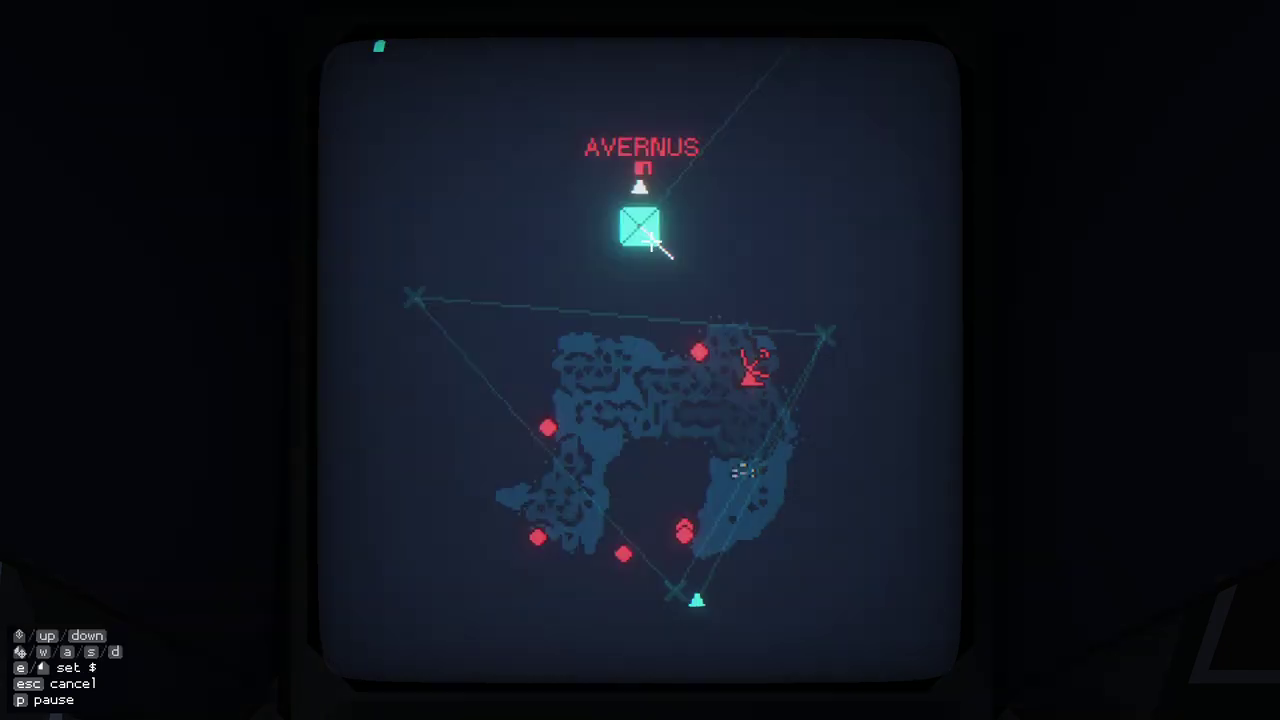
pyautogui.click(548, 202)
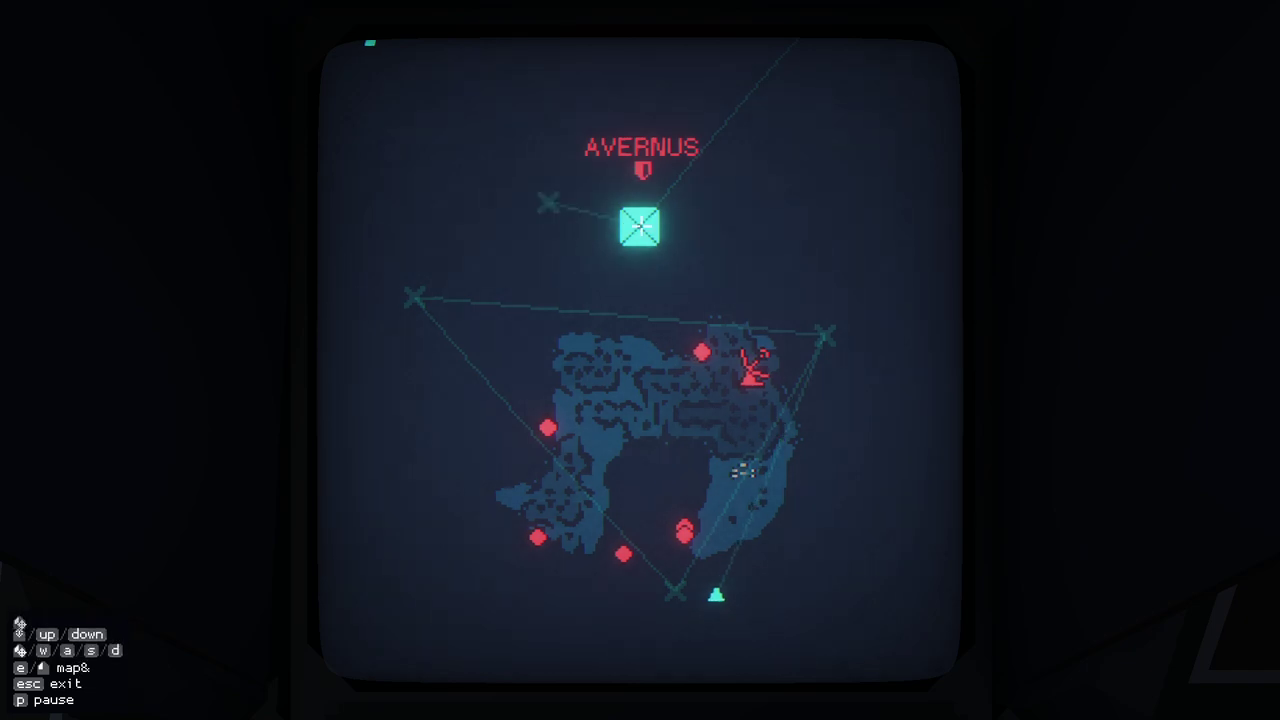
pyautogui.click(640, 227)
# - Launch the A1 aircraft to a waypoint near the carrier
pyautogui.click(596, 342)
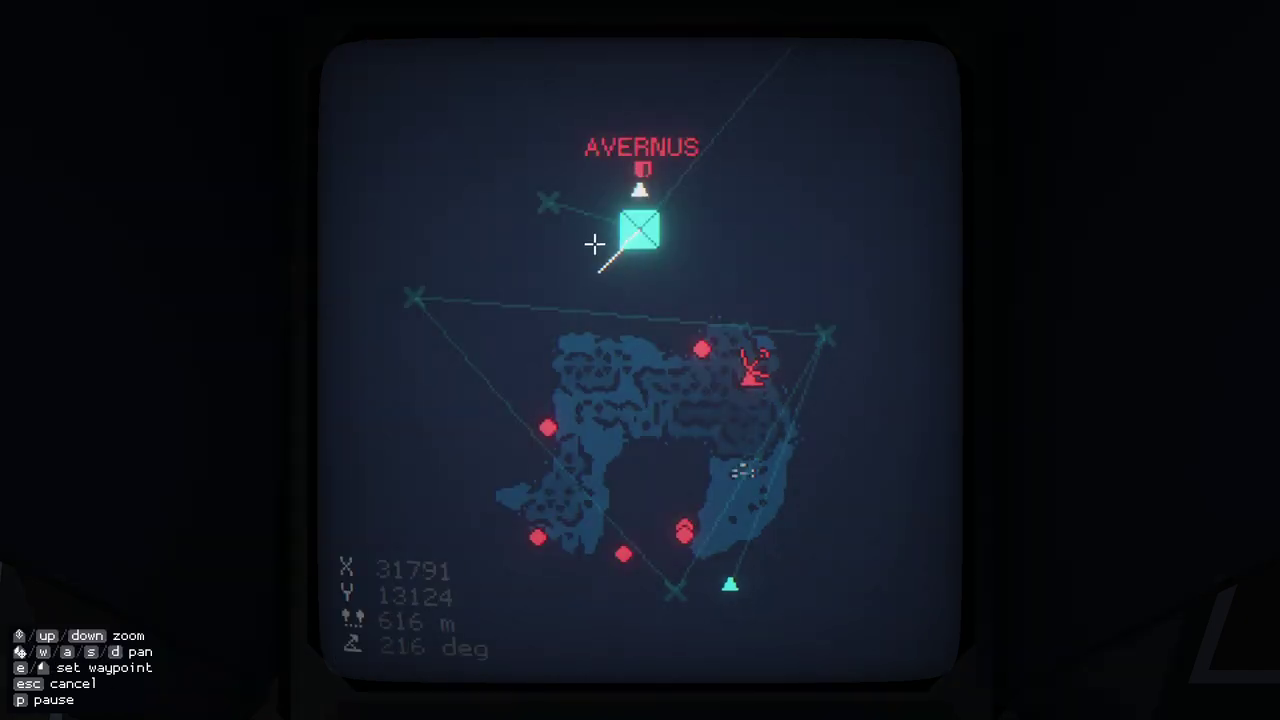
pyautogui.click(578, 203)
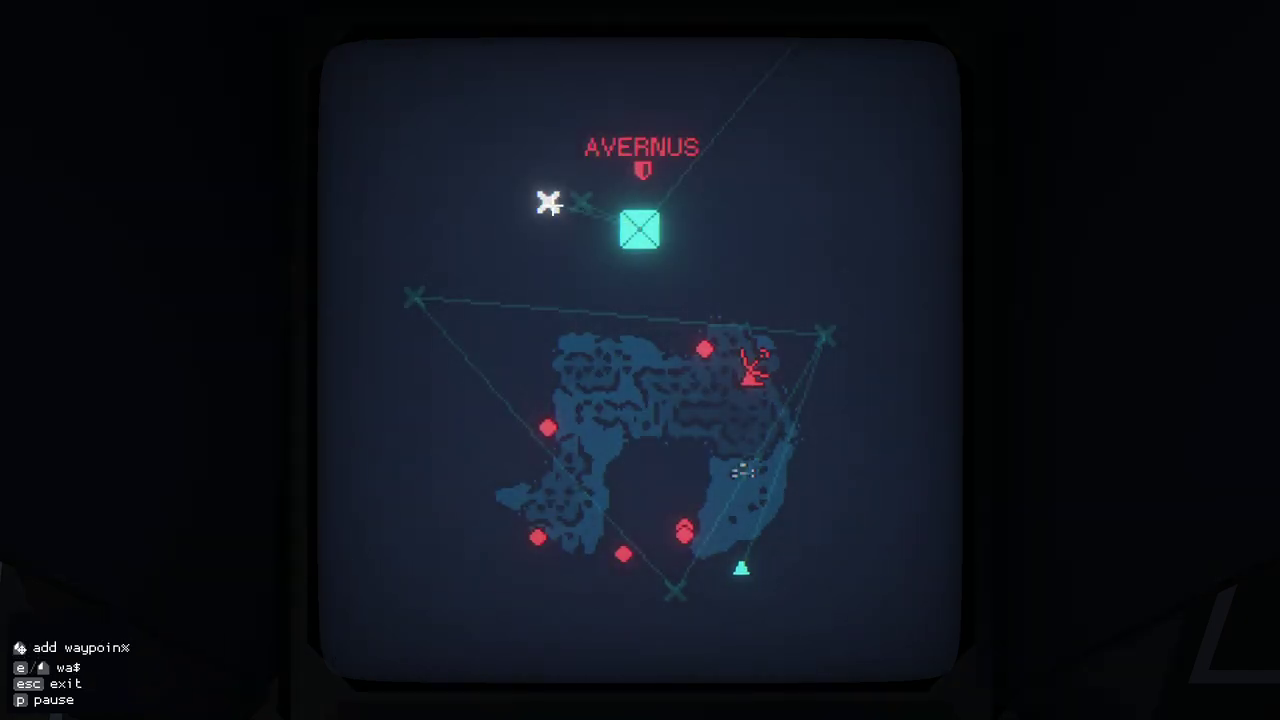
pyautogui.press('Escape')
pyautogui.scroll(3, 530, 377)
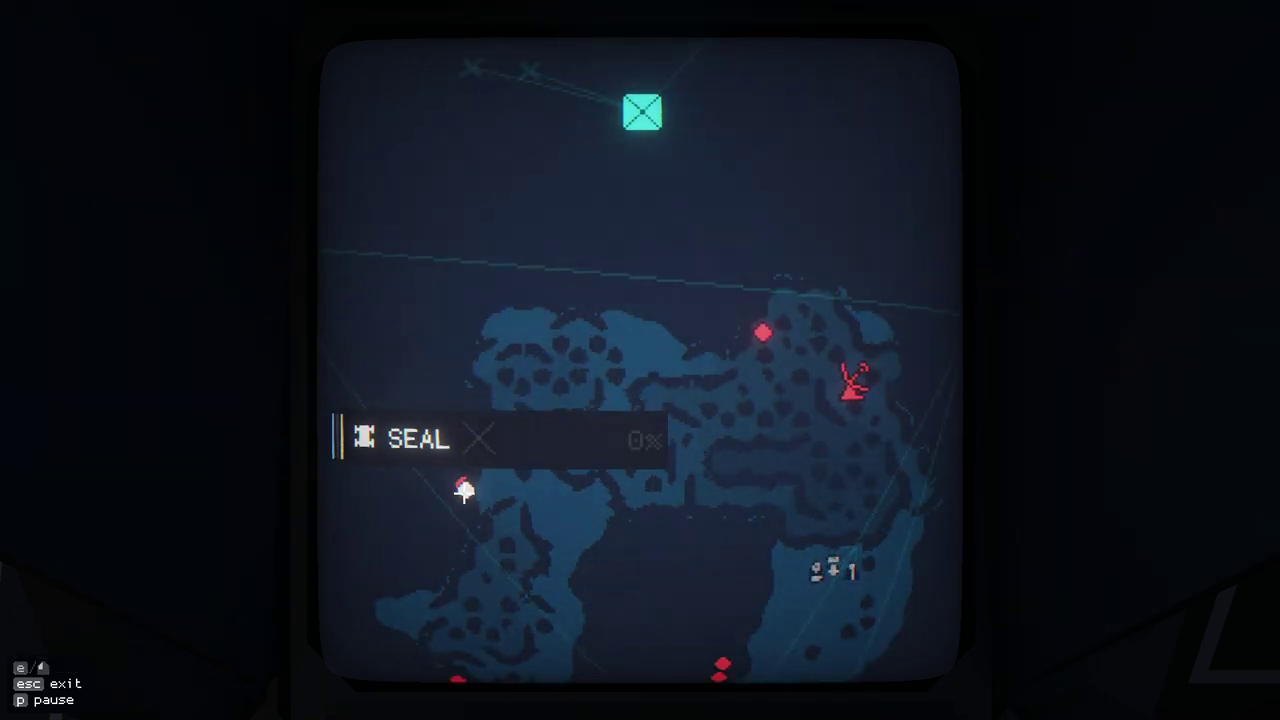
pyautogui.scroll(3, 612, 301)
# - Open and close a waypoint's options near the carrier without changes
pyautogui.click(540, 114)
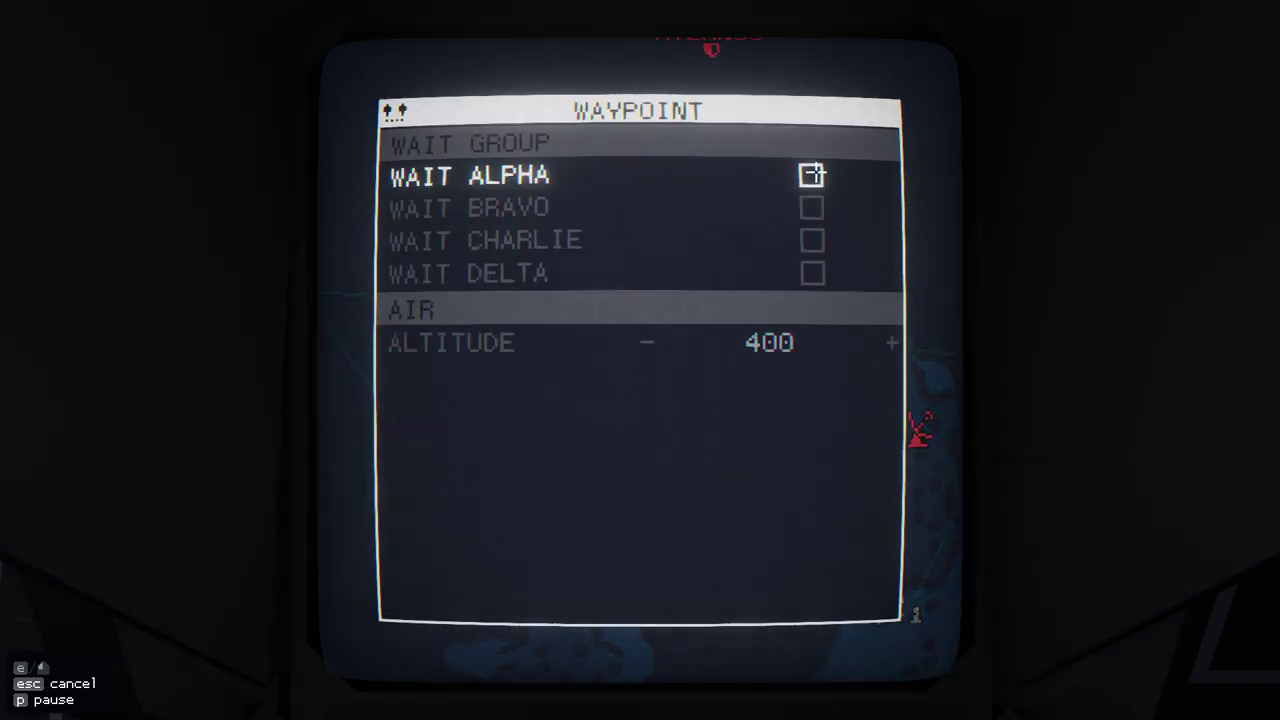
pyautogui.press('Escape')
pyautogui.click(589, 108)
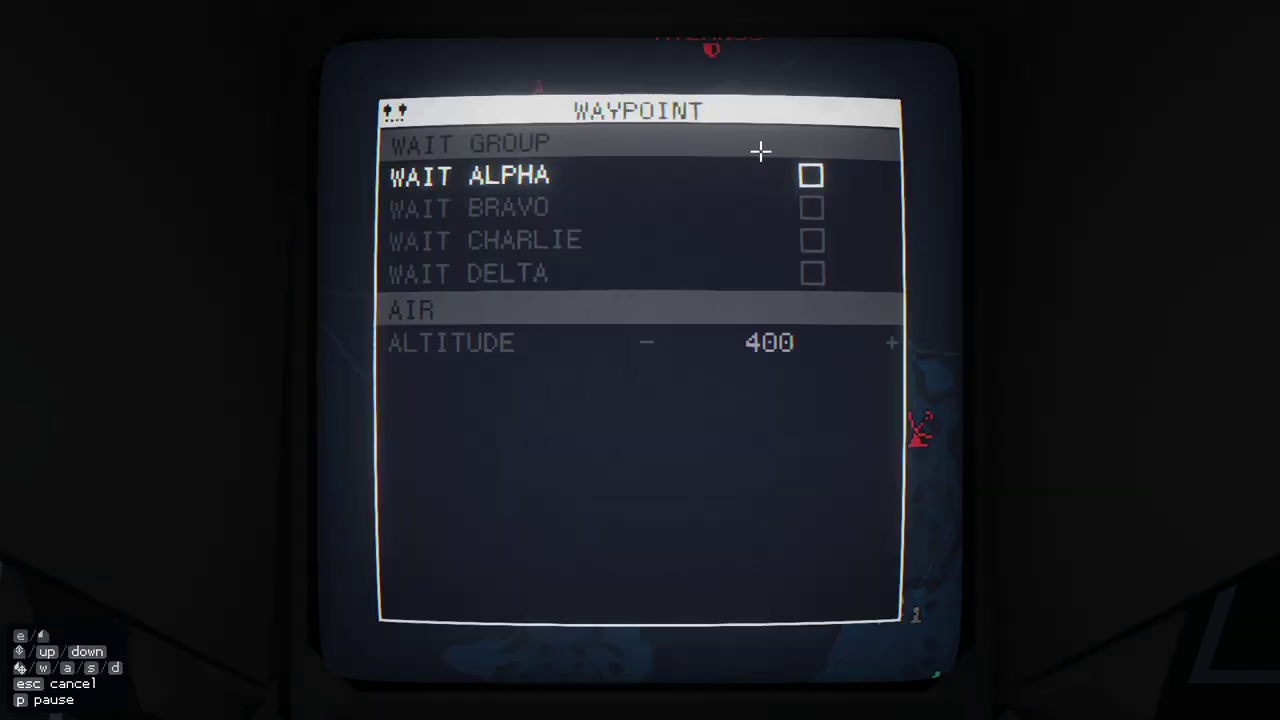
pyautogui.press('Escape')
# - Extend the second aircraft's path to the enemy WALRUS unit on Avernus's west coast
pyautogui.click(540, 112)
pyautogui.moveTo(540, 160); pyautogui.dragTo(538, 540)
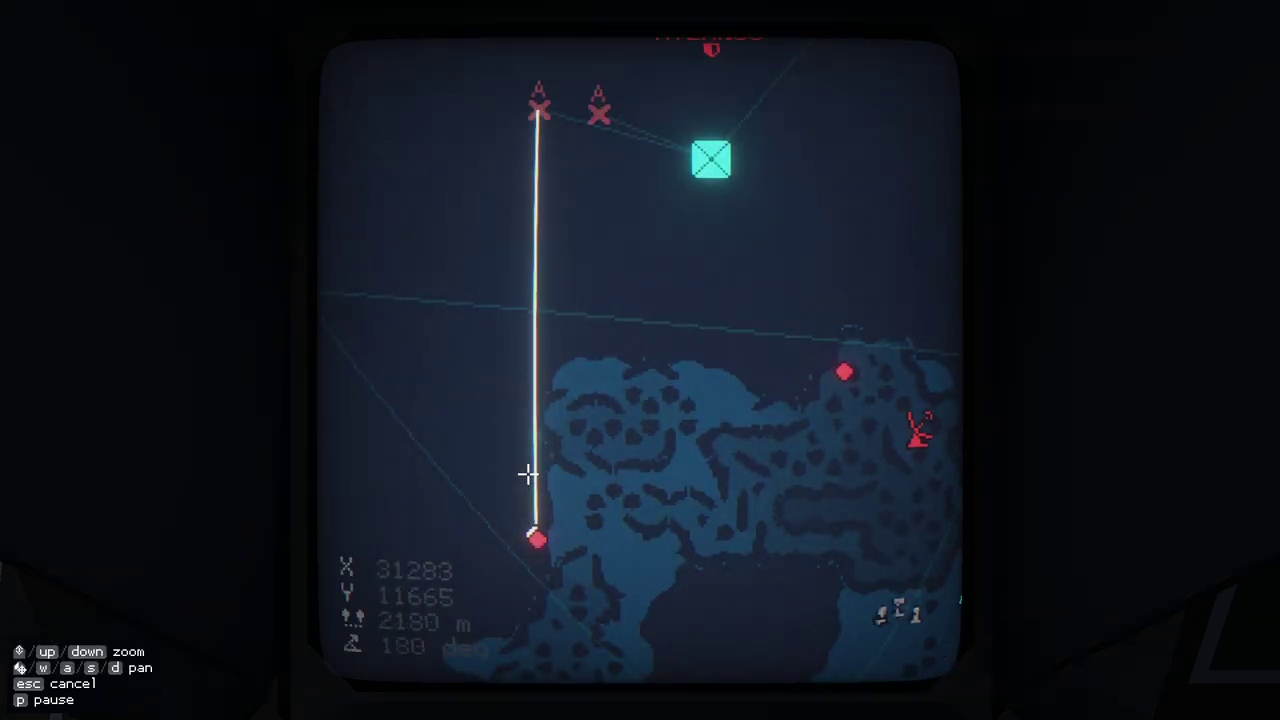
pyautogui.click(538, 105)
pyautogui.press('Escape')
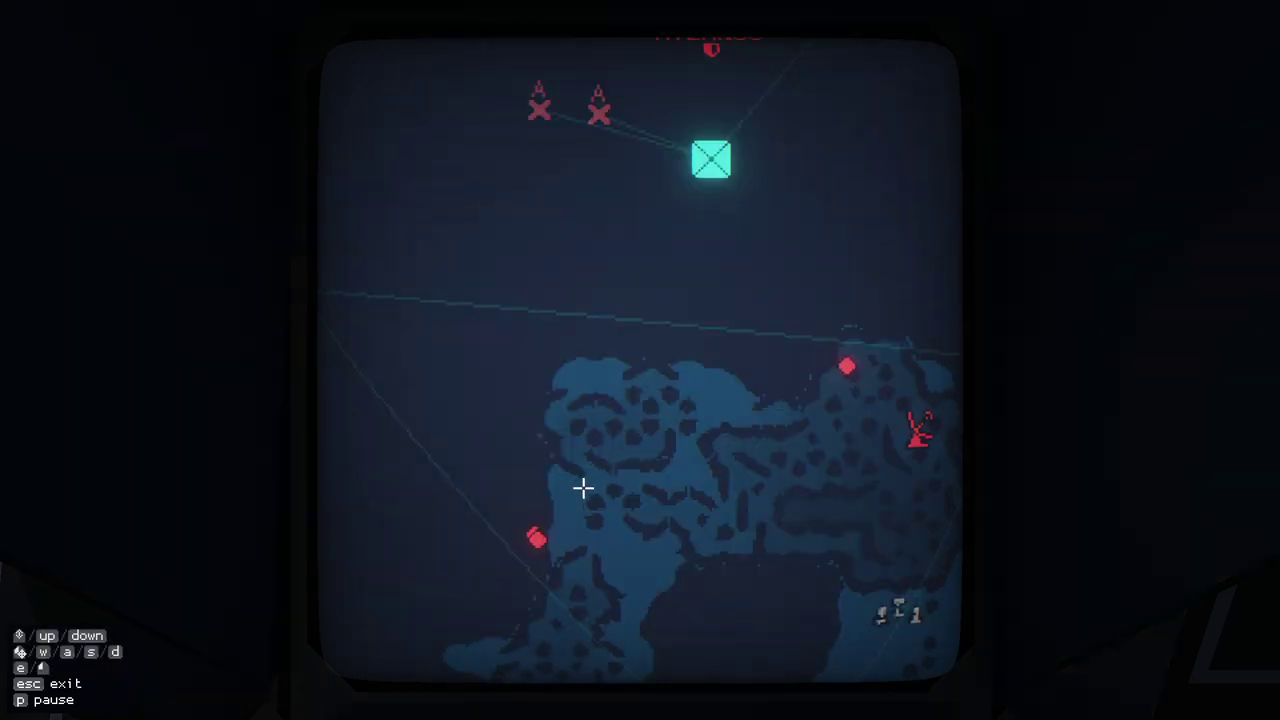
pyautogui.click(536, 538)
pyautogui.click(533, 530)
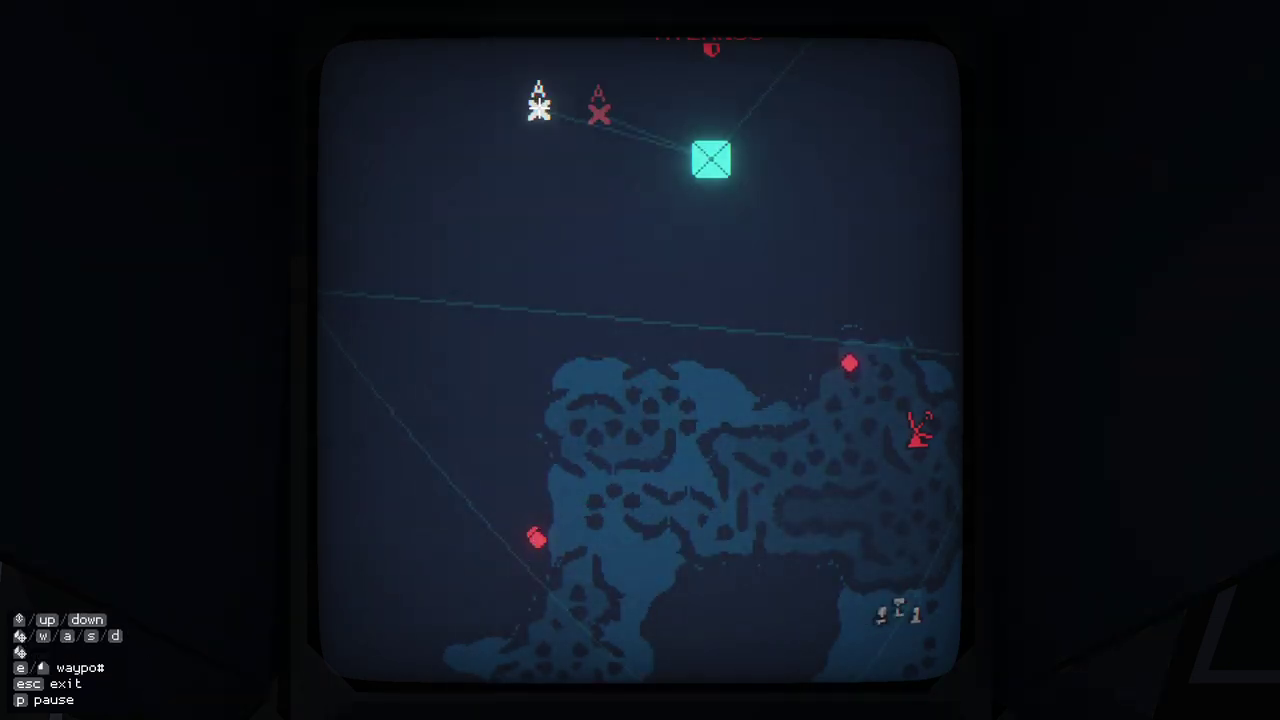
pyautogui.click(538, 105)
# - Order the second aircraft to attack the enemy gun with MISSILE DOUBLE
pyautogui.click(533, 530)
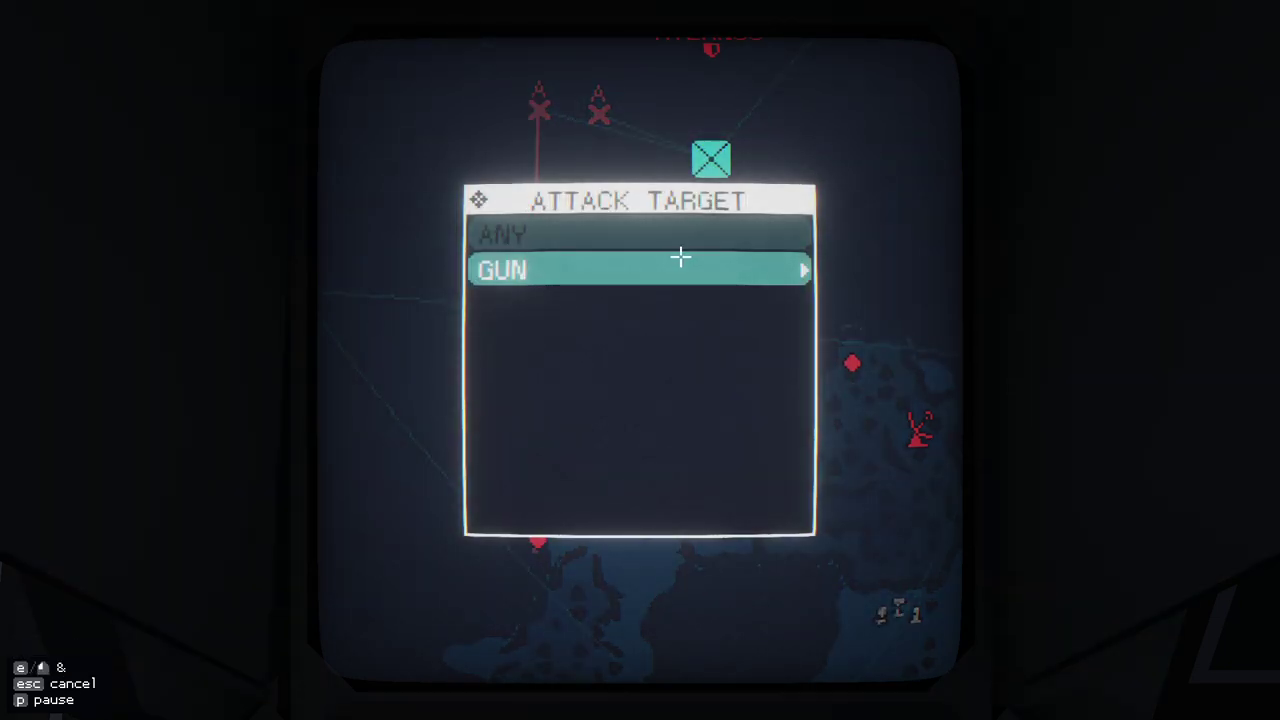
pyautogui.click(680, 268)
pyautogui.click(597, 108)
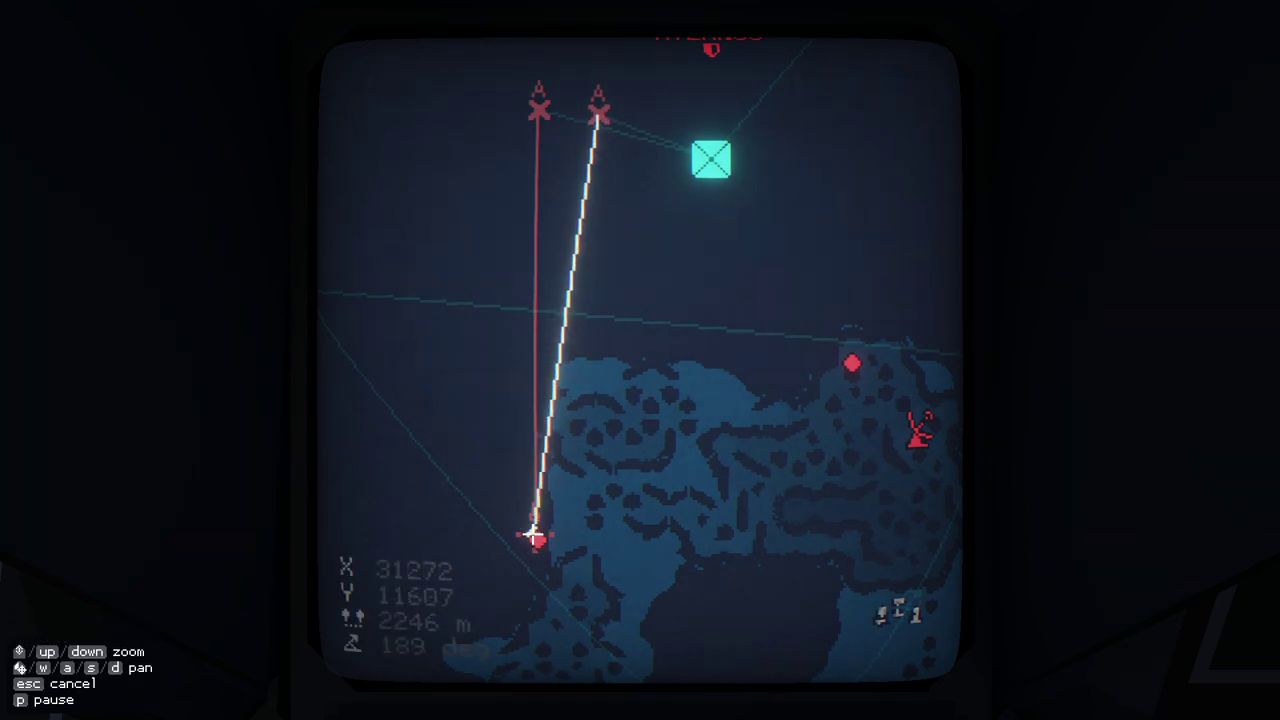
pyautogui.click(533, 530)
pyautogui.click(633, 306)
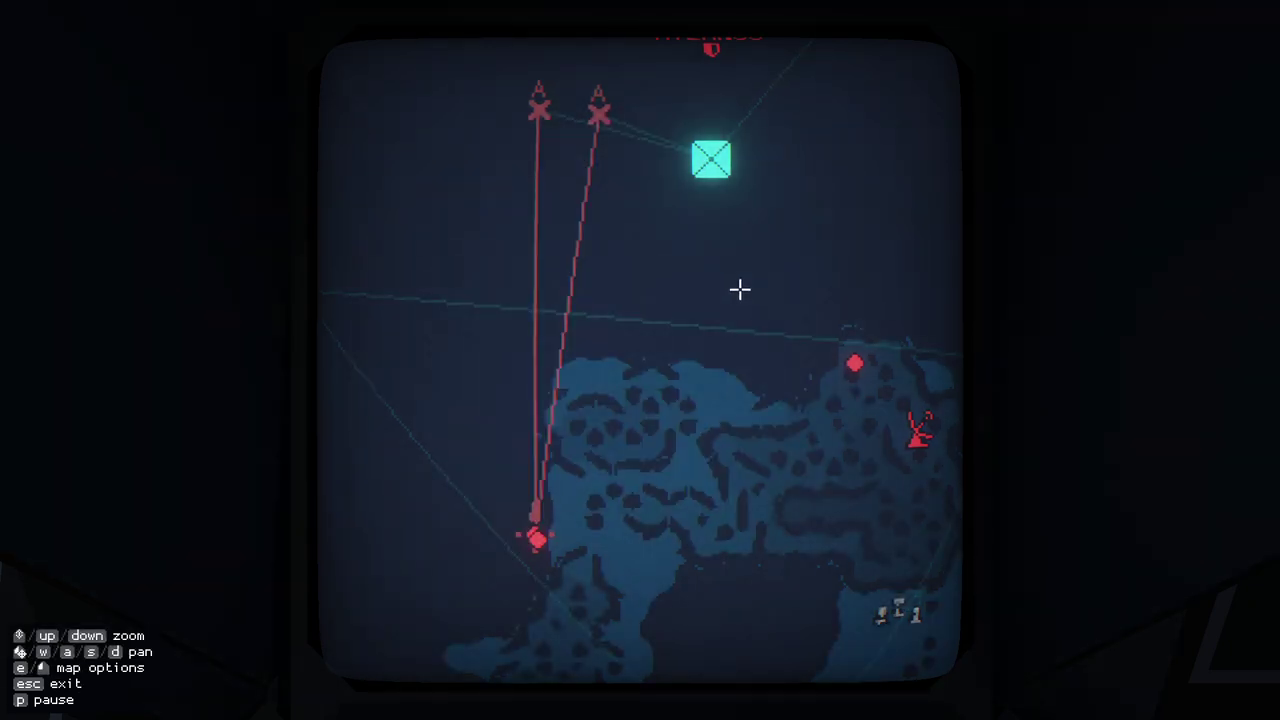
pyautogui.scroll(-3, 740, 290)
pyautogui.scroll(1, 740, 300)
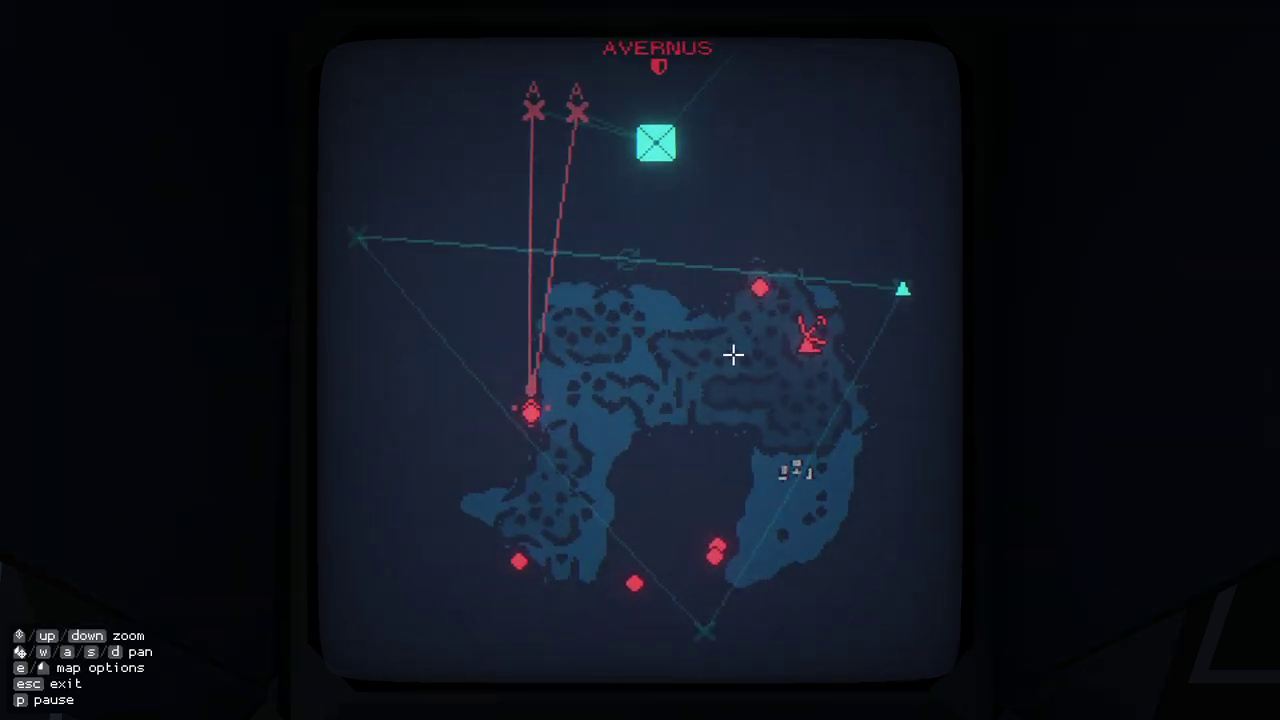
pyautogui.scroll(1, 733, 354)
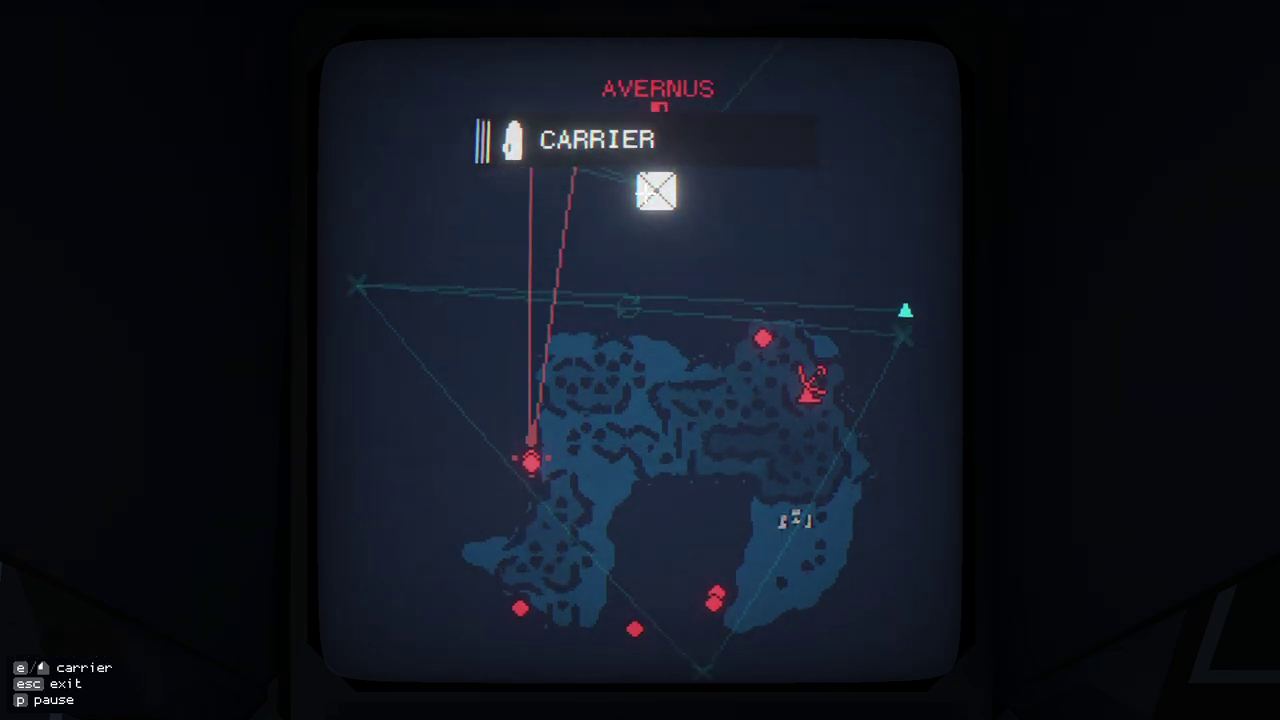
# - Deploy S3 via a waypoint north of the island to attack the northern enemy marker
pyautogui.click(654, 191)
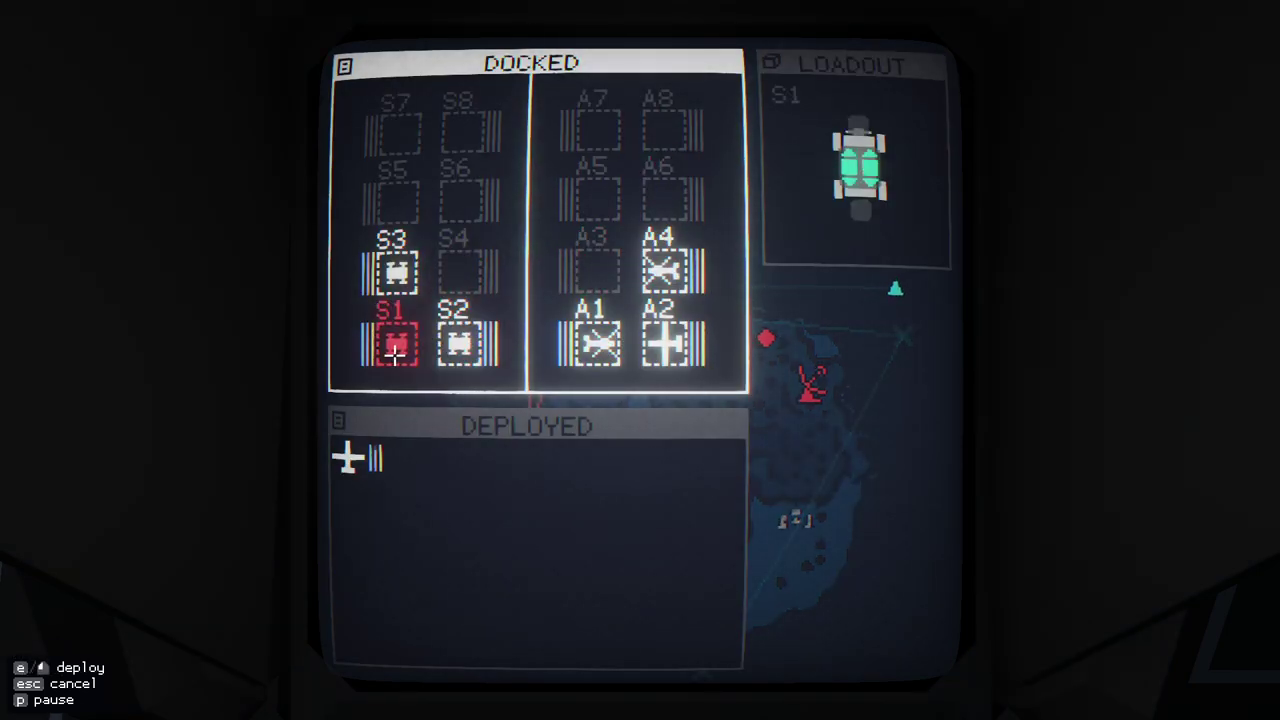
pyautogui.click(396, 295)
pyautogui.scroll(2, 613, 313)
pyautogui.scroll(2, 560, 330)
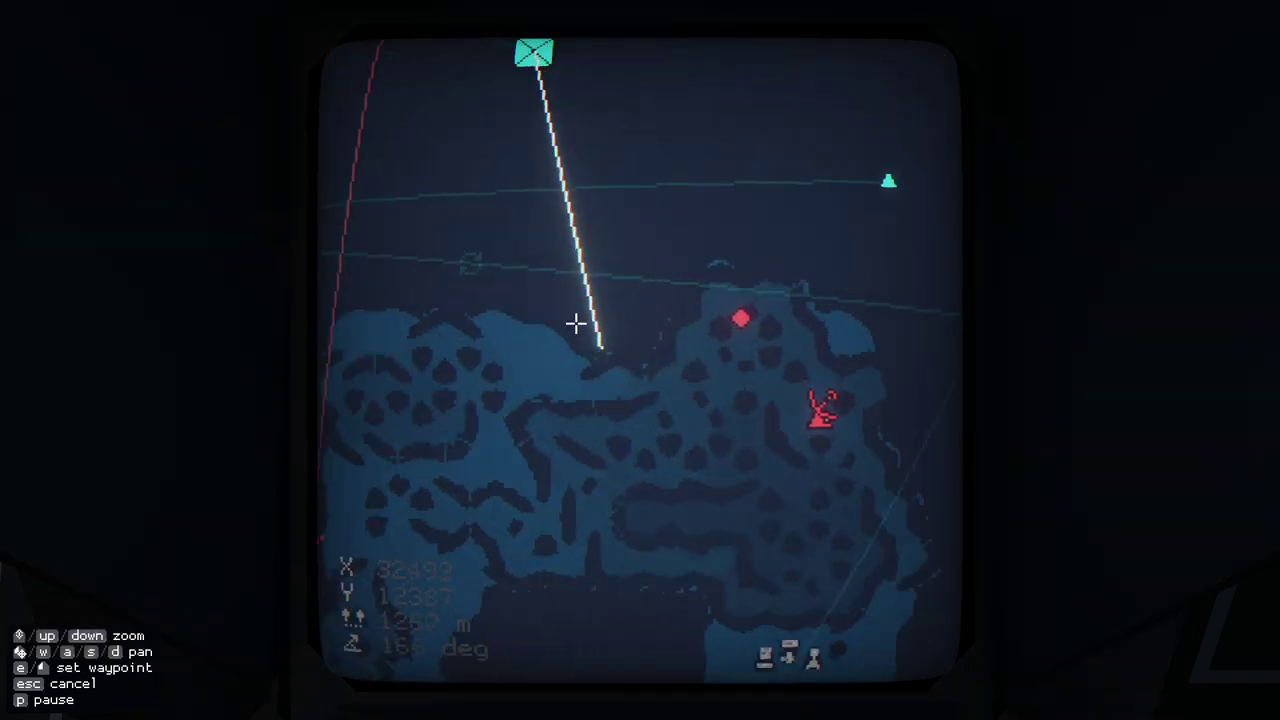
pyautogui.click(565, 150)
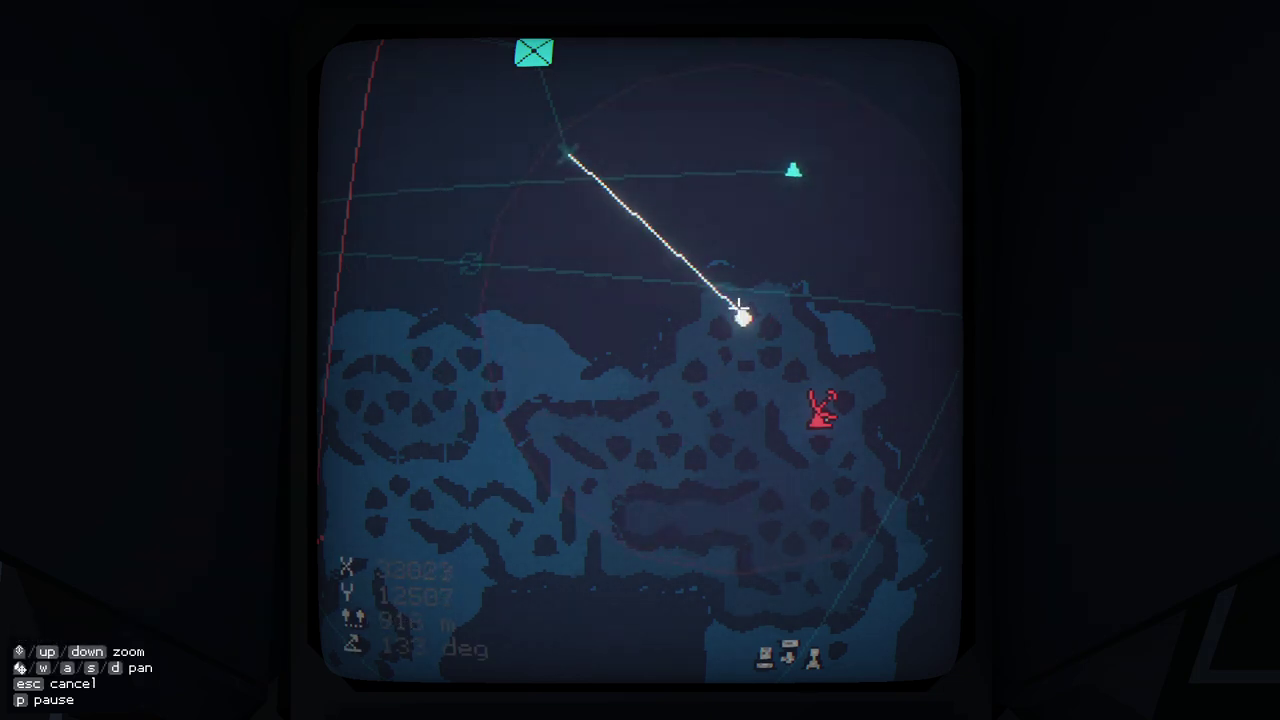
pyautogui.click(742, 306)
pyautogui.press('Up')
pyautogui.press('Return')
pyautogui.press('Escape')
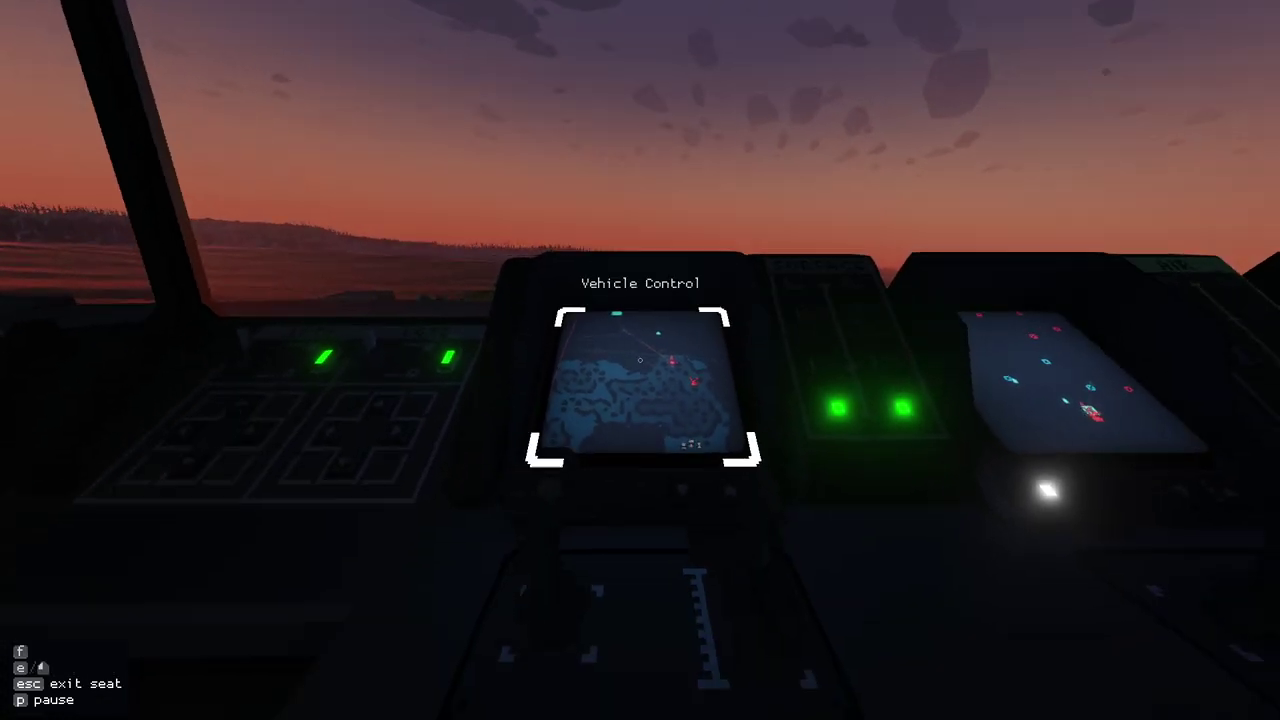
pyautogui.click(633, 360)
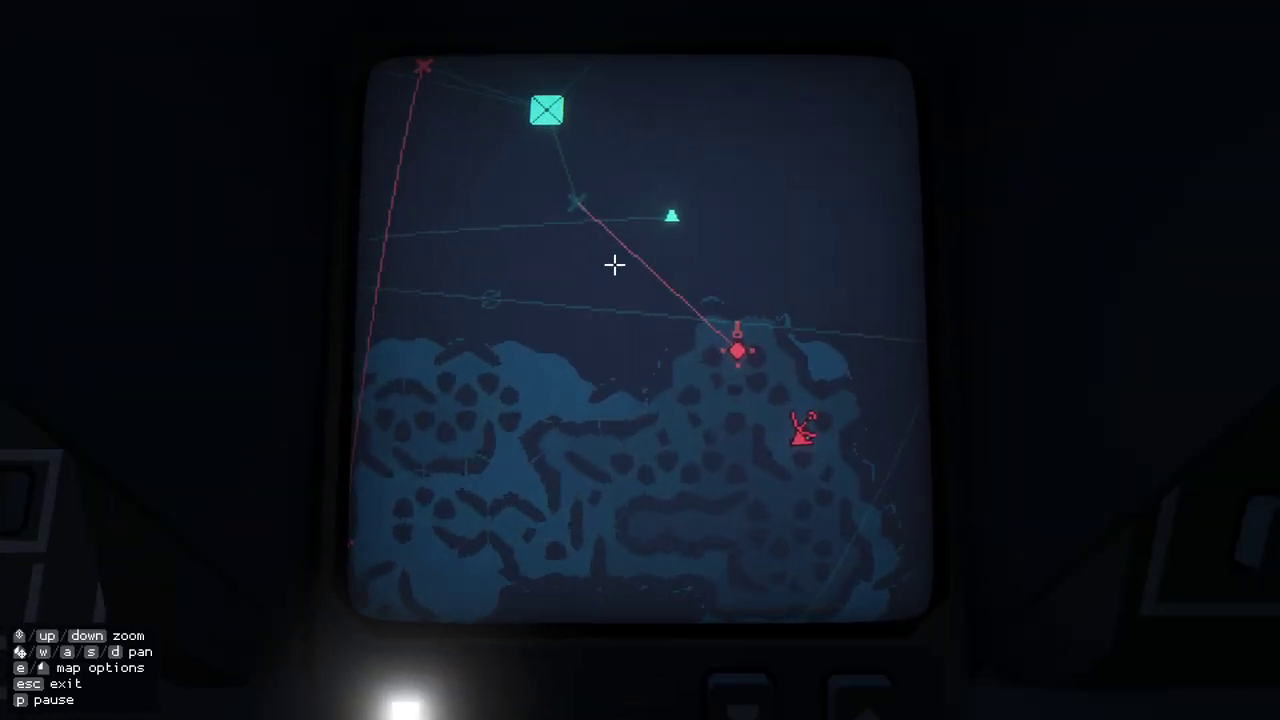
# - Deploy S2 to attack the northern enemy marker with its gun
pyautogui.press('e')
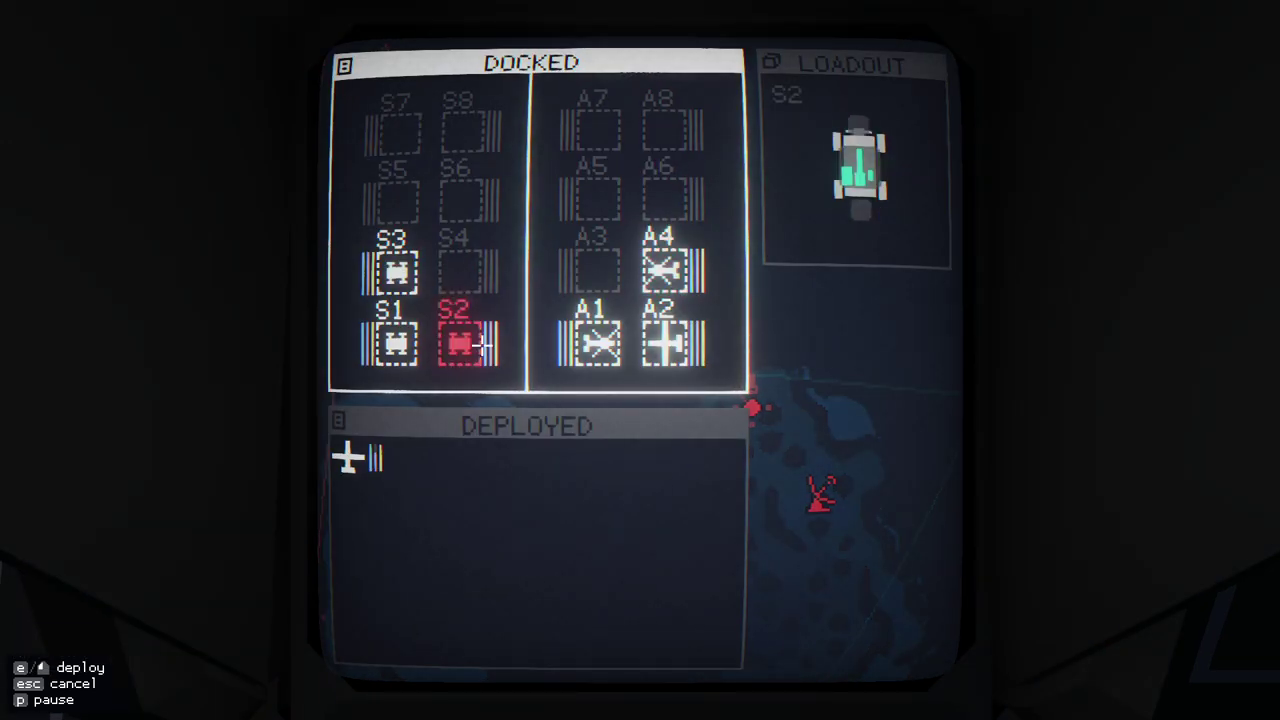
pyautogui.click(484, 346)
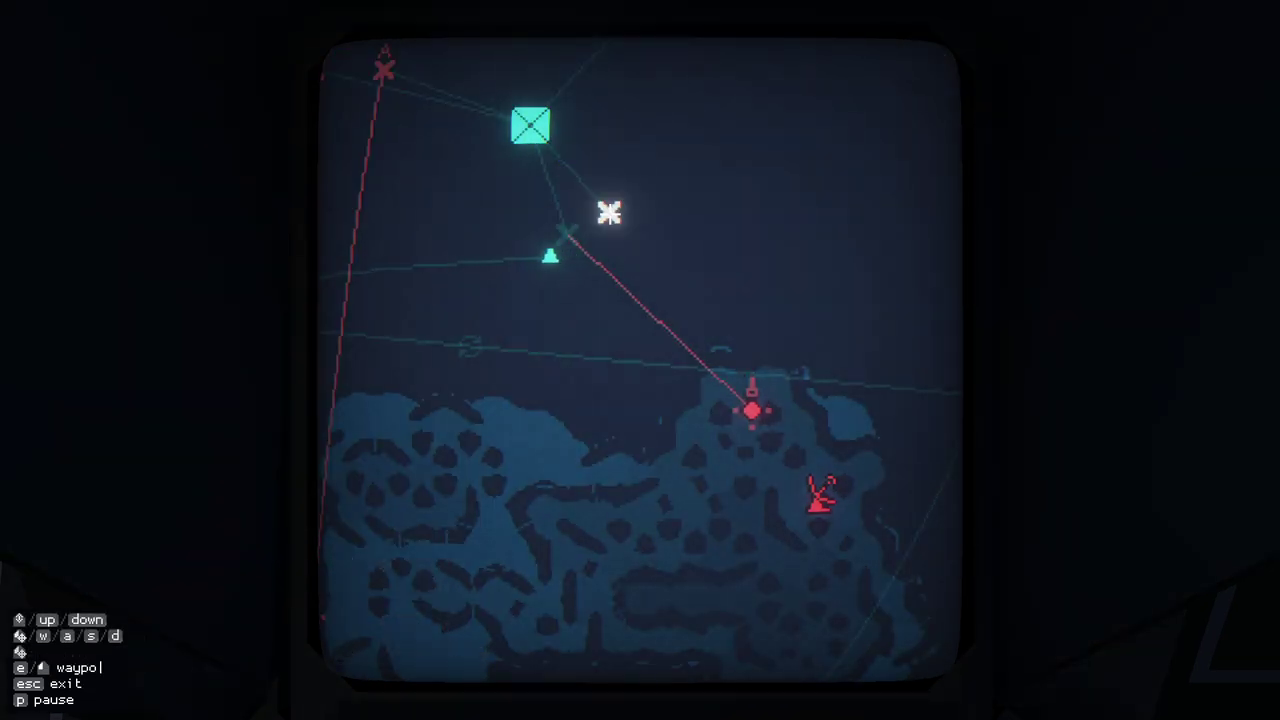
pyautogui.click(752, 408)
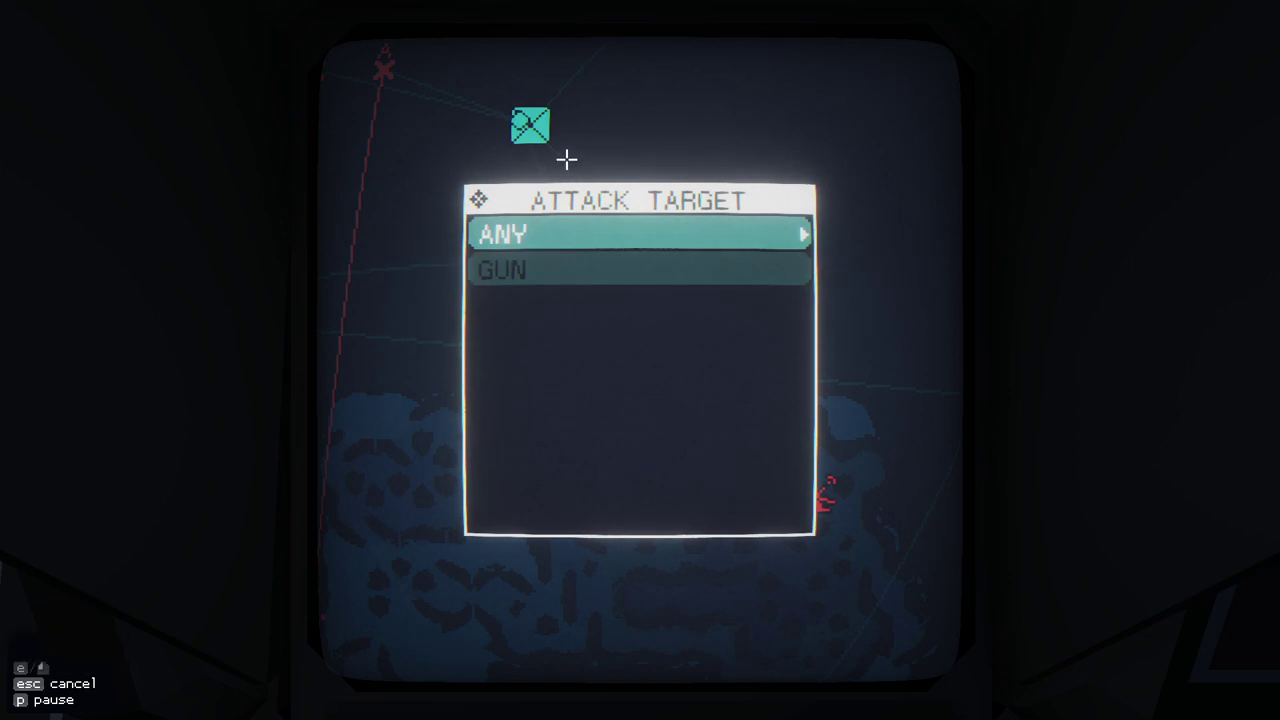
pyautogui.click(605, 270)
# - Deploy S1 to waypoint D north of the island, set to wait there
pyautogui.press('e')
pyautogui.click(468, 340)
pyautogui.click(397, 342)
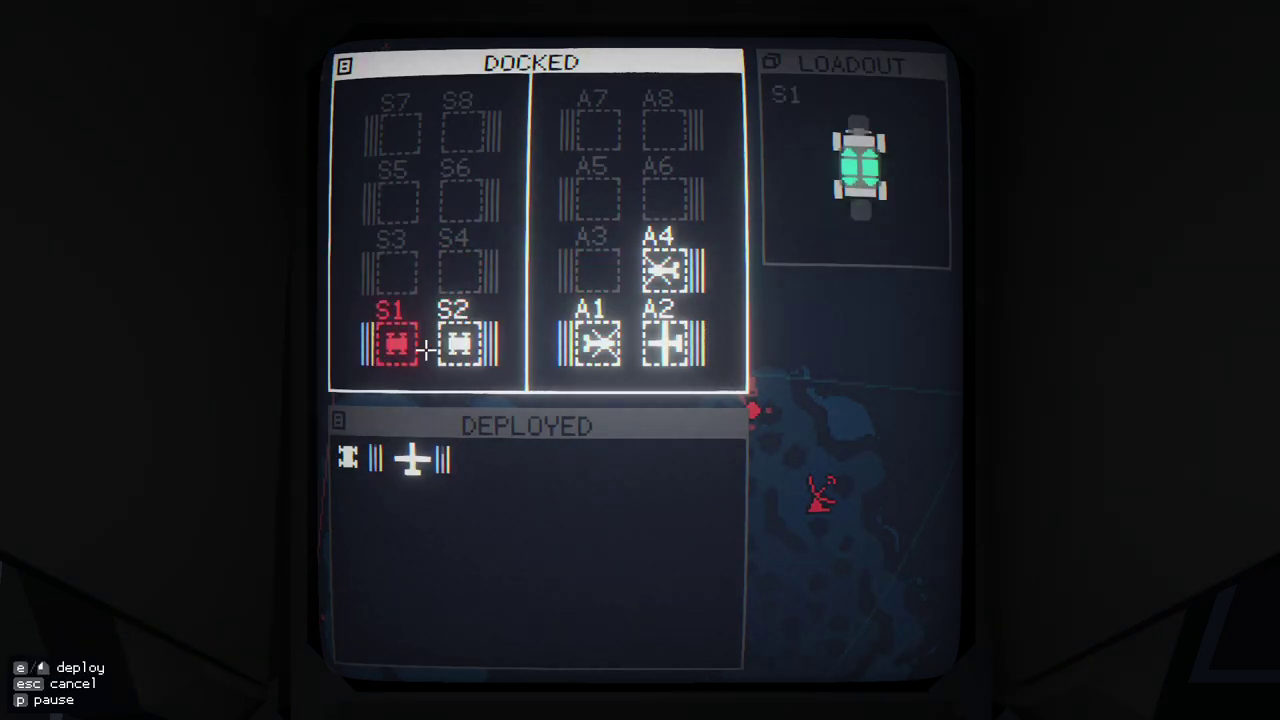
pyautogui.press('e')
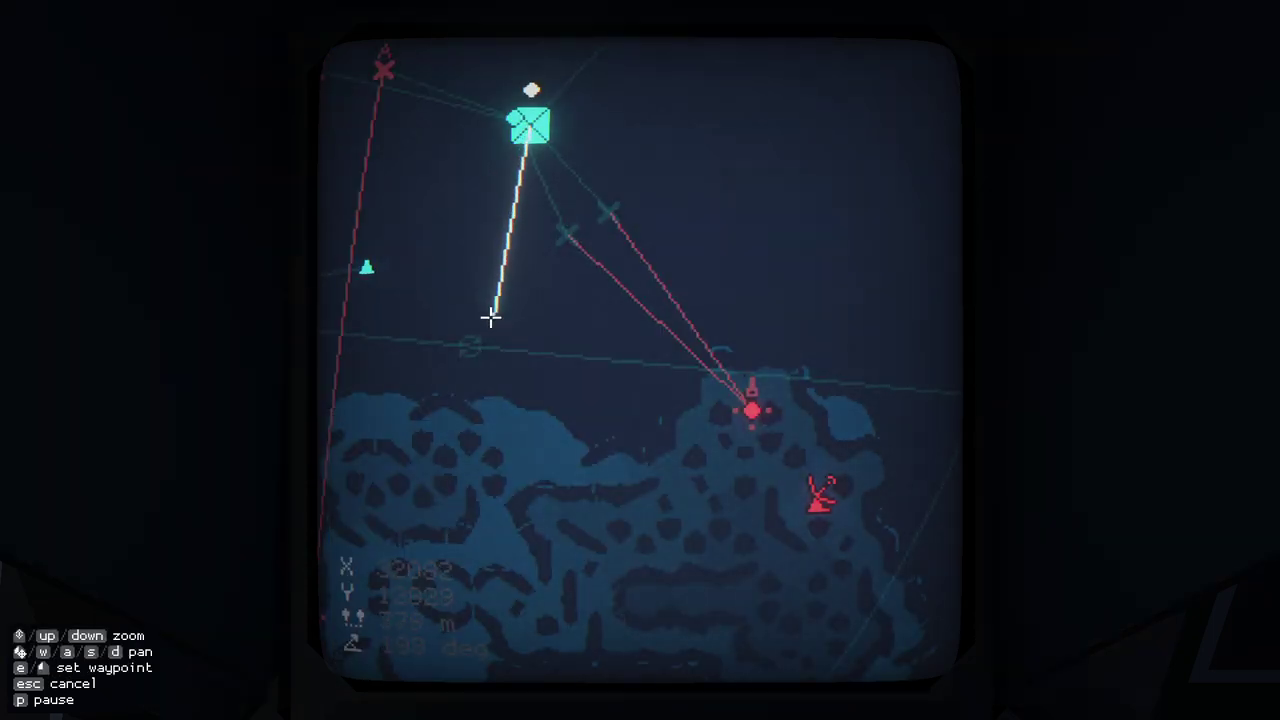
pyautogui.click(490, 322)
pyautogui.click(490, 322)
pyautogui.press('e')
pyautogui.click(812, 274)
pyautogui.press('Escape')
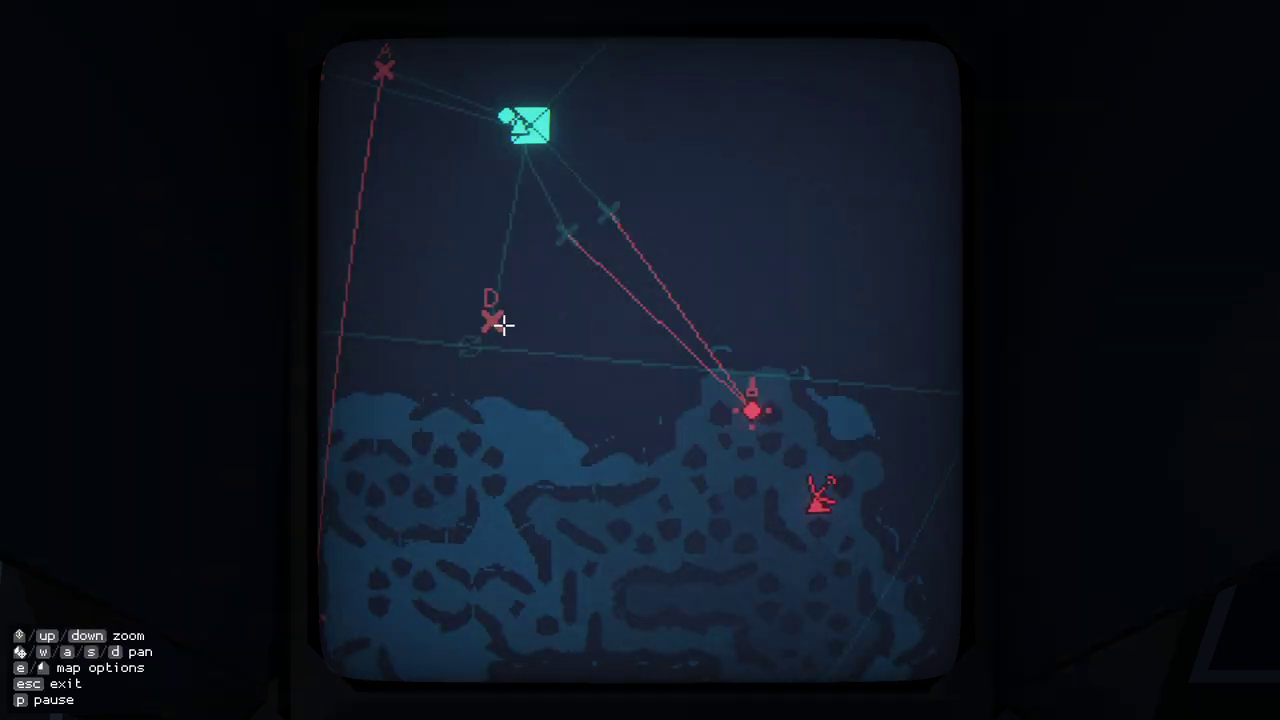
# - Route S1 from D to the red enemy installation and deploy there
pyautogui.moveTo(499, 322); pyautogui.dragTo(548, 427)
pyautogui.moveTo(563, 473); pyautogui.dragTo(820, 507)
pyautogui.scroll(1, 829, 500)
pyautogui.scroll(3, 820, 507)
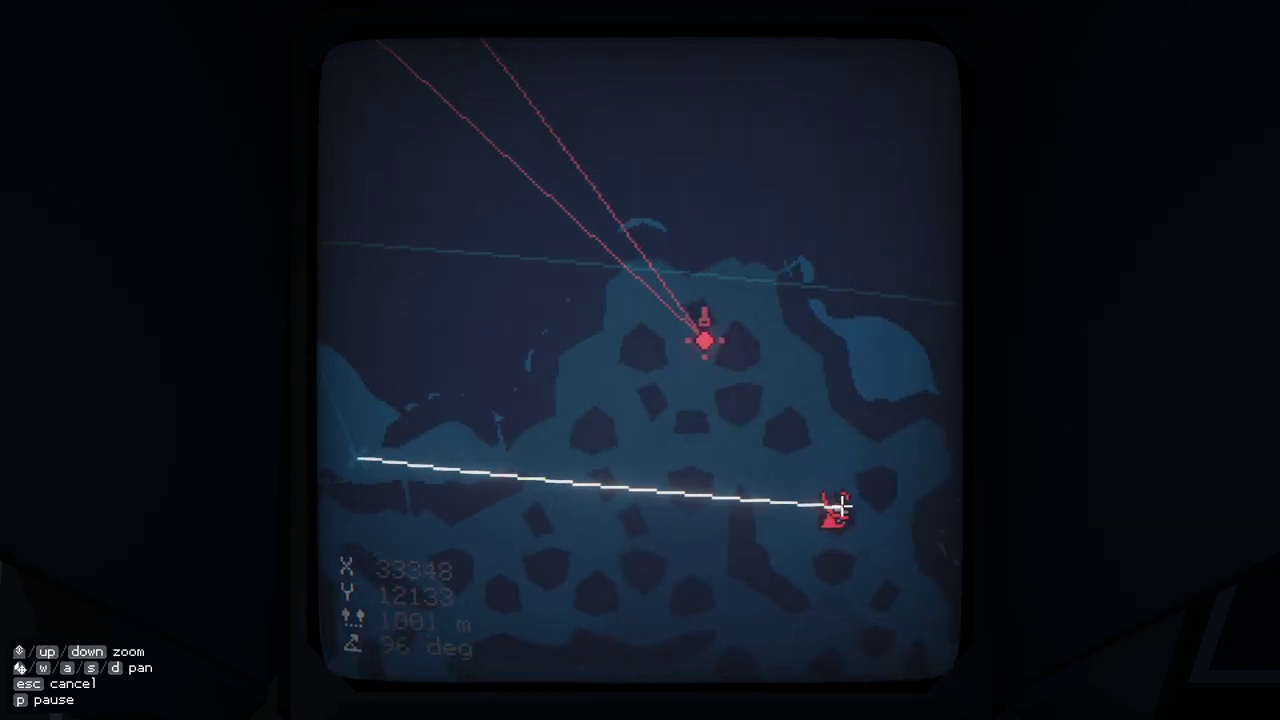
pyautogui.click(818, 518)
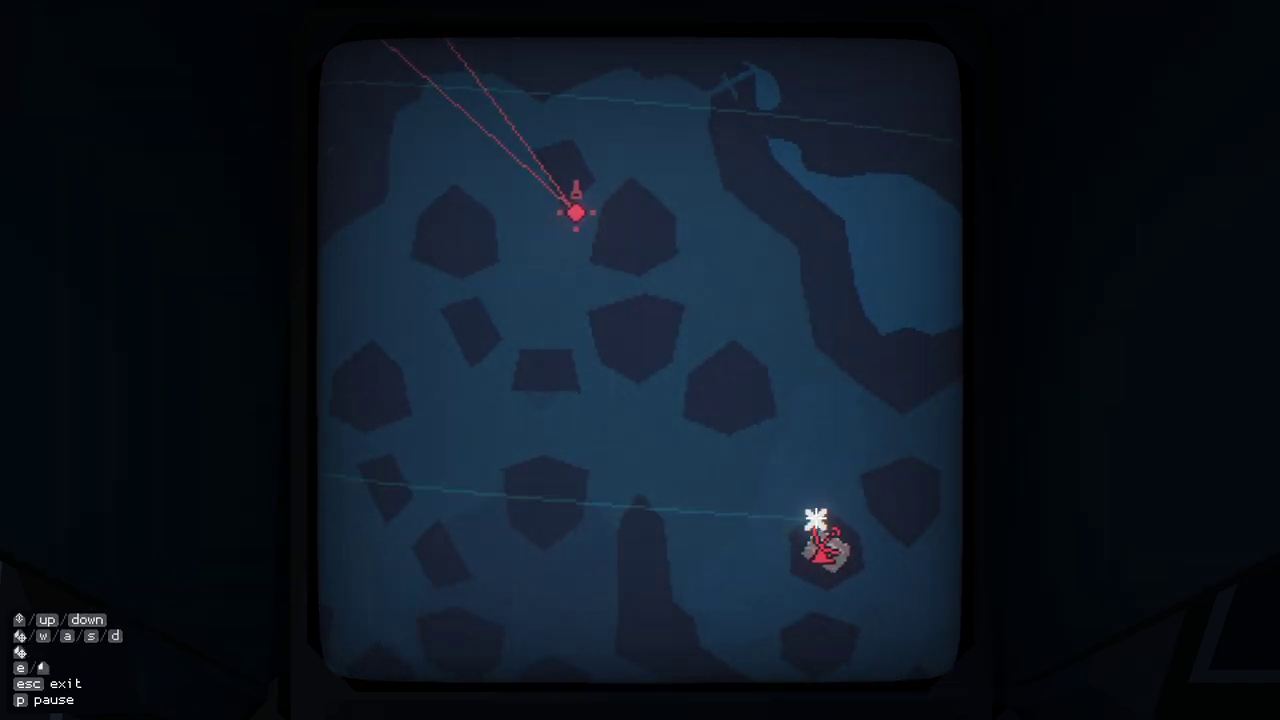
pyautogui.click(812, 343)
pyautogui.press('Escape')
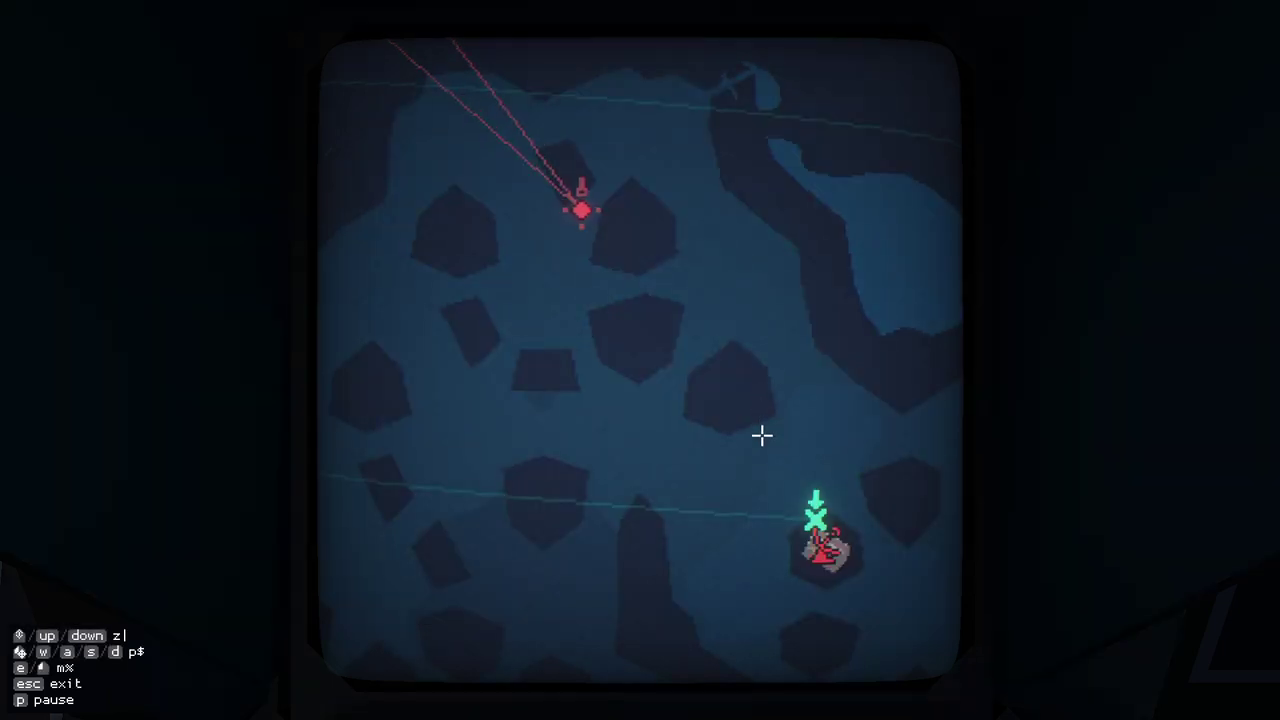
pyautogui.scroll(-3, 768, 378)
pyautogui.scroll(-1, 790, 460)
pyautogui.click(787, 468)
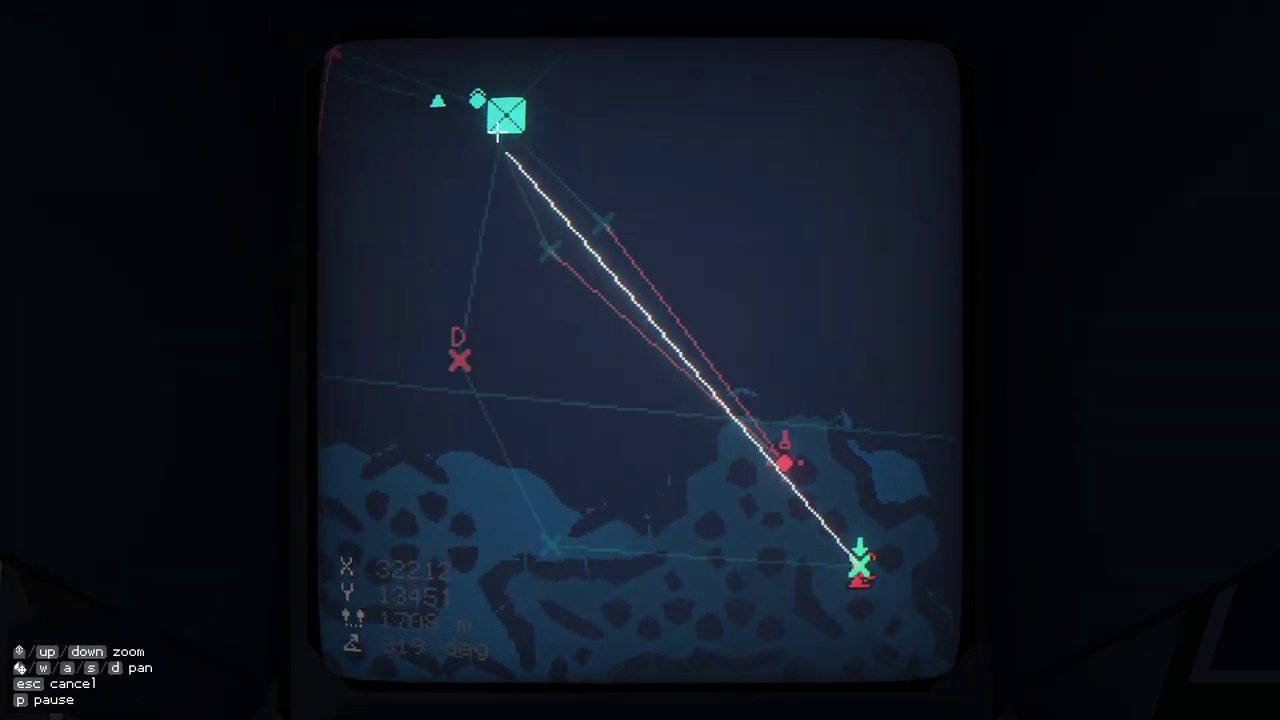
pyautogui.press('Escape')
pyautogui.moveTo(700, 330); pyautogui.dragTo(536, 236)
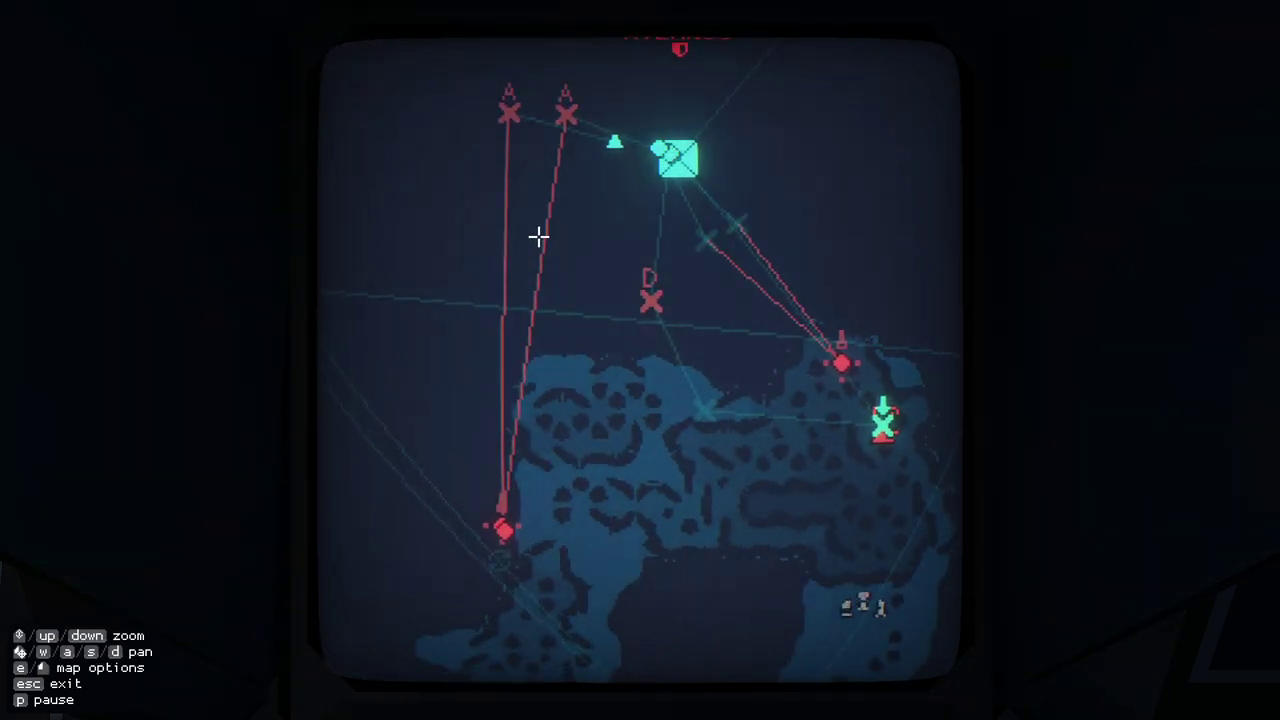
pyautogui.scroll(-3, 538, 236)
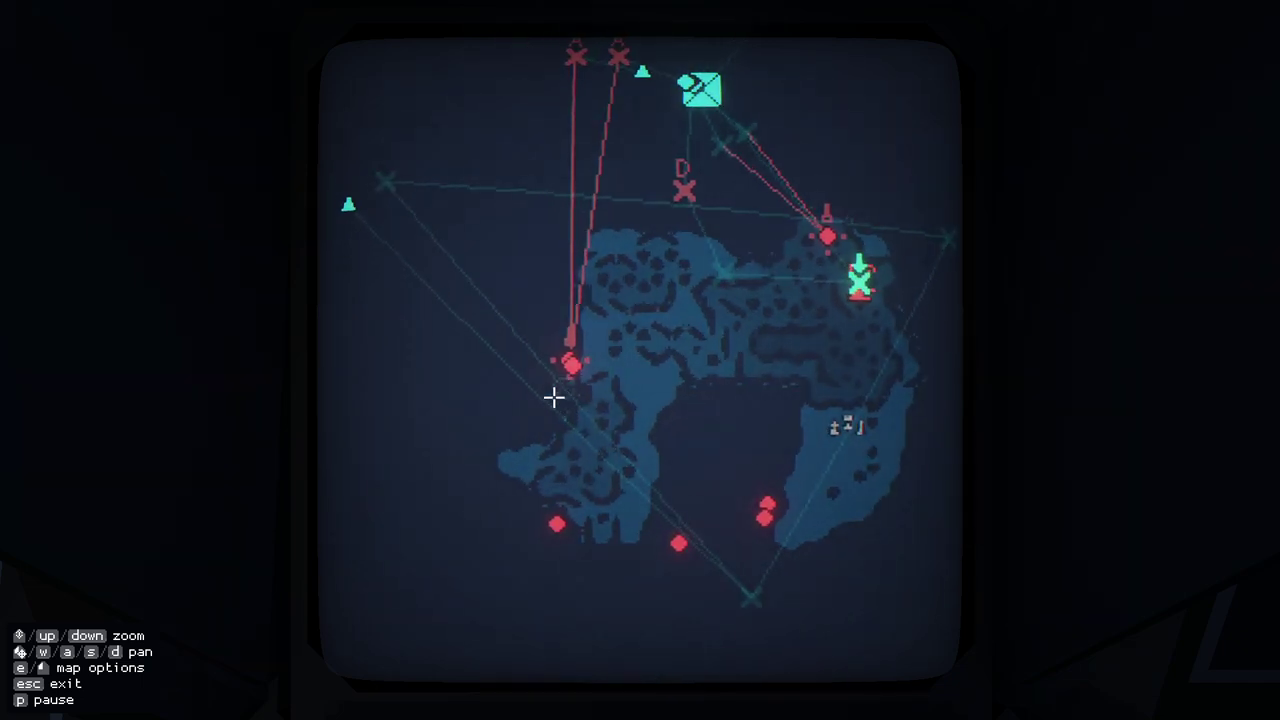
# - Route the SEAL via a northwest waypoint to gun-attack the southwestern enemy marker
pyautogui.click(553, 397)
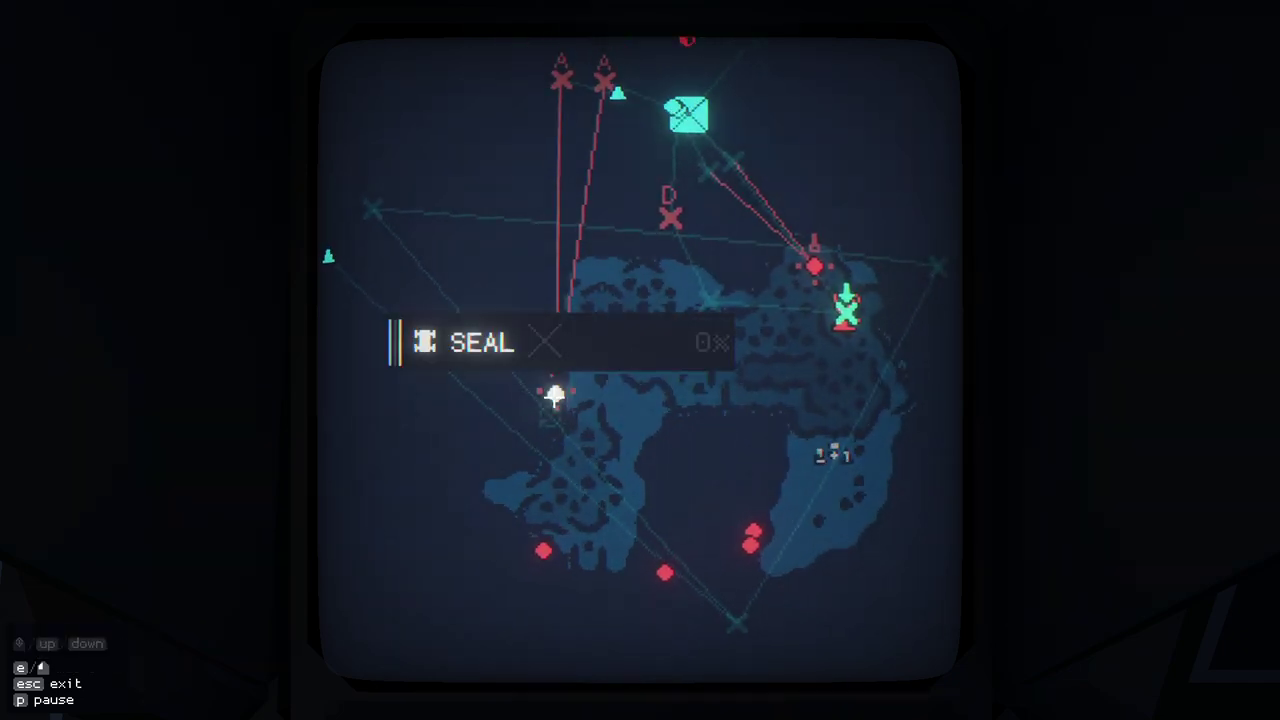
pyautogui.press('w')
pyautogui.press('s')
pyautogui.click(382, 245)
pyautogui.click(382, 188)
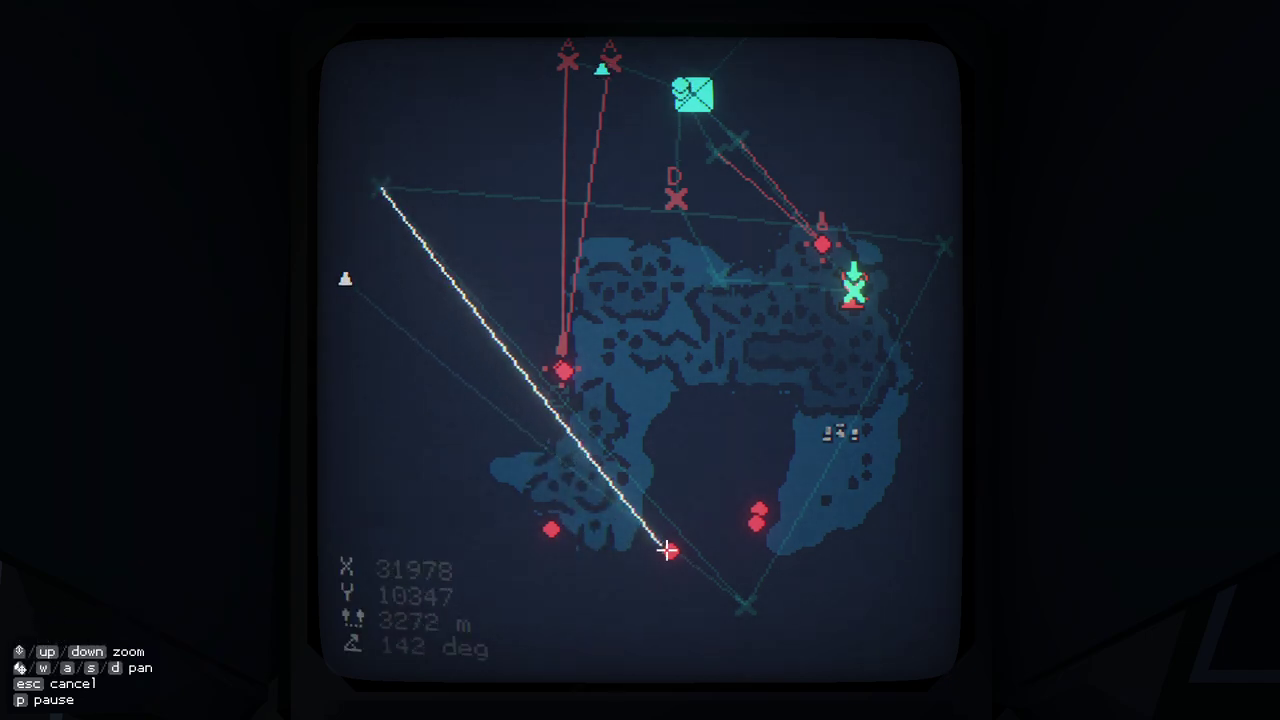
pyautogui.click(567, 537)
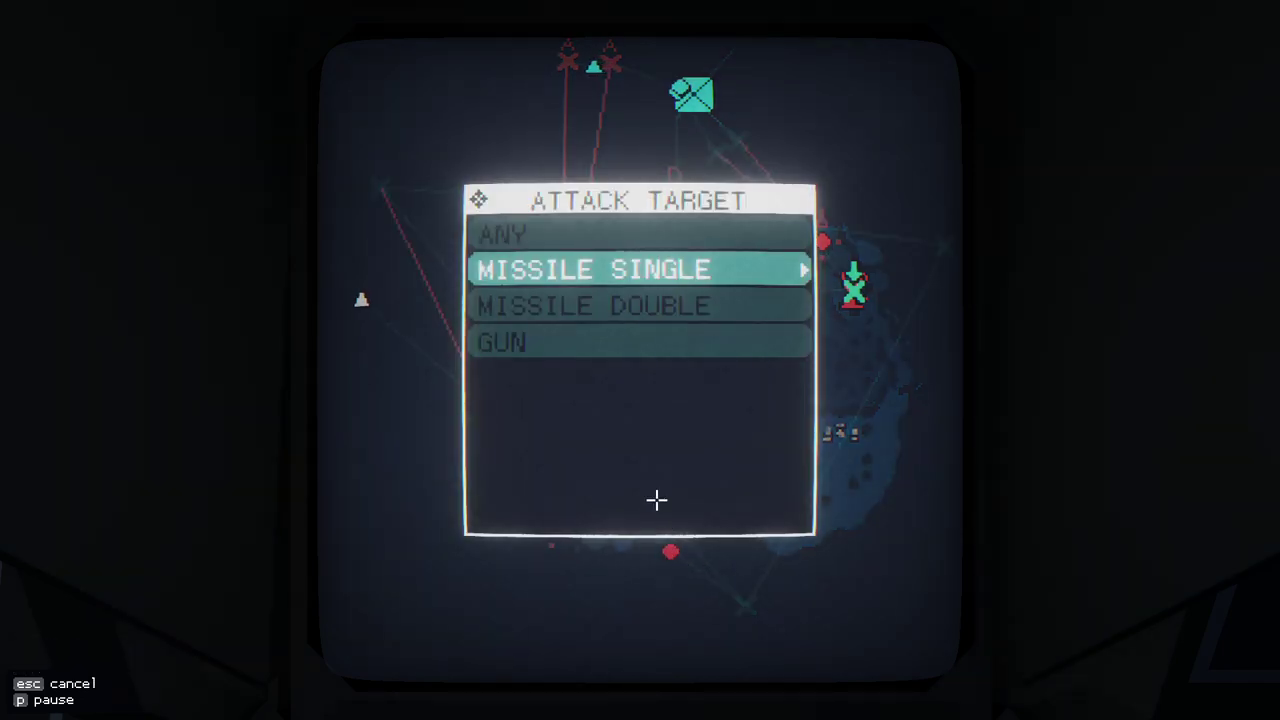
pyautogui.click(640, 343)
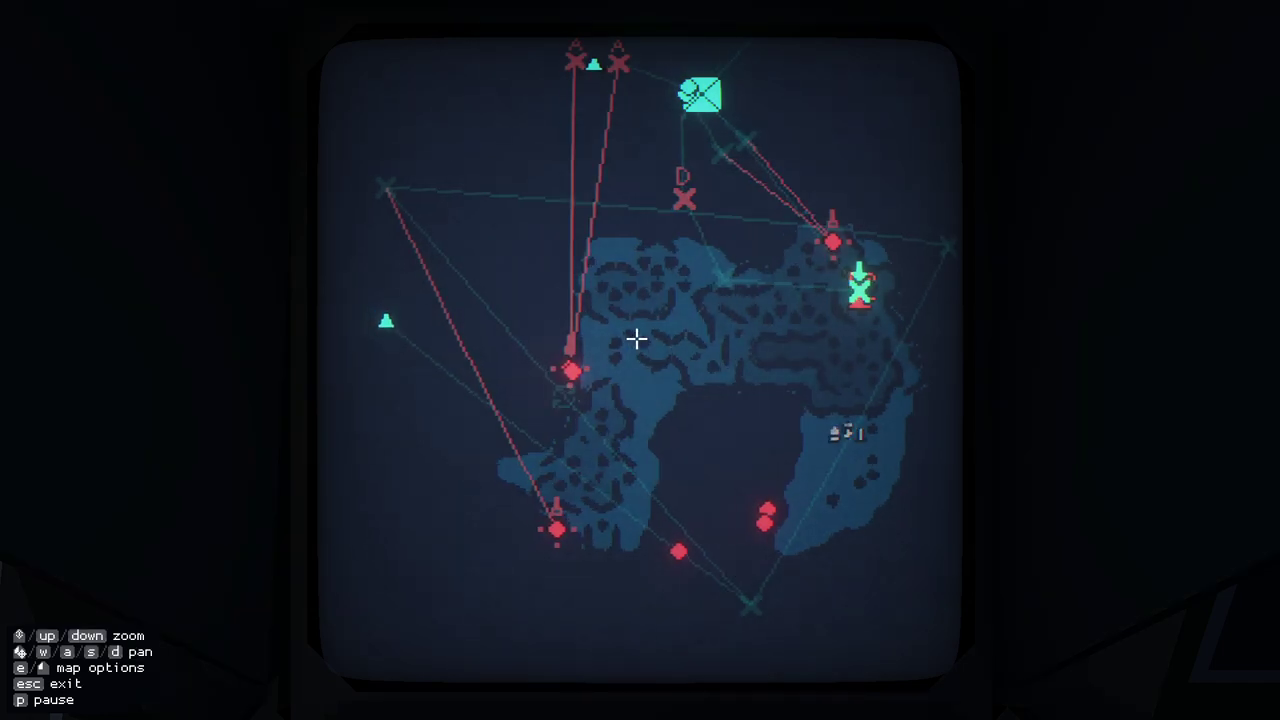
pyautogui.press('s')
# - Recentre the map on the whole island and exit the map view
pyautogui.press('w')
pyautogui.press('d')
pyautogui.press('w')
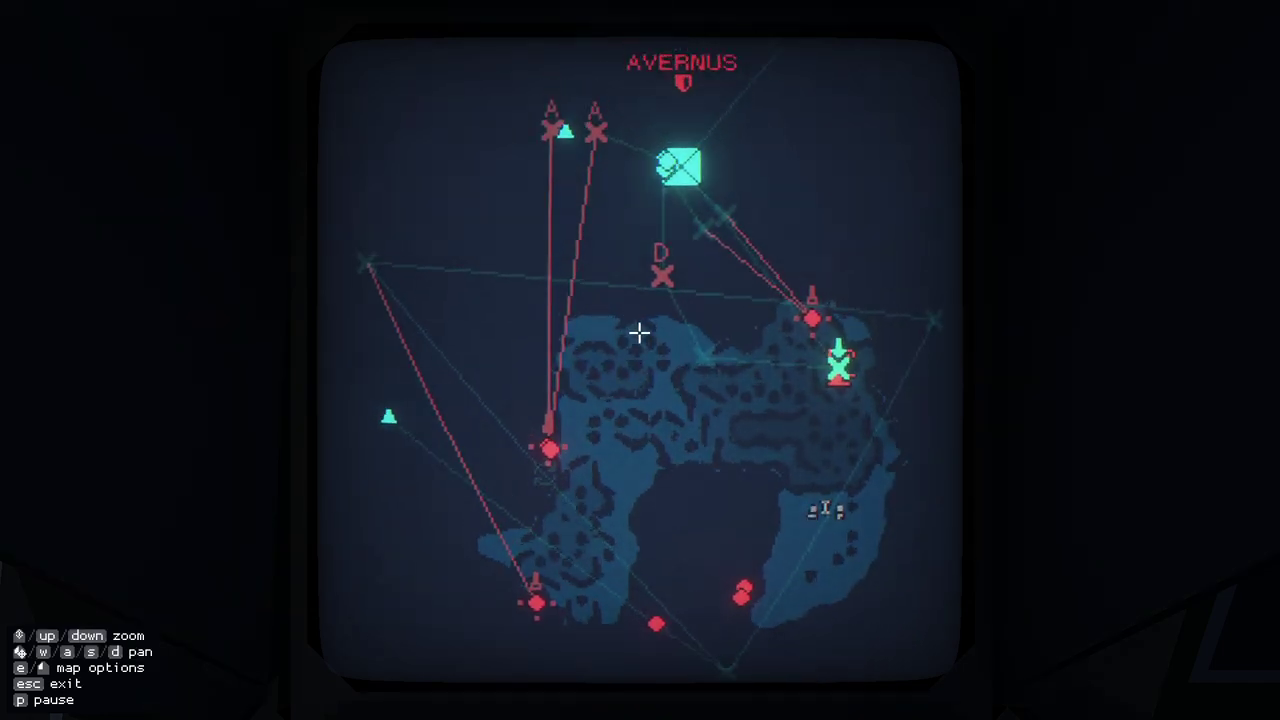
pyautogui.press('w')
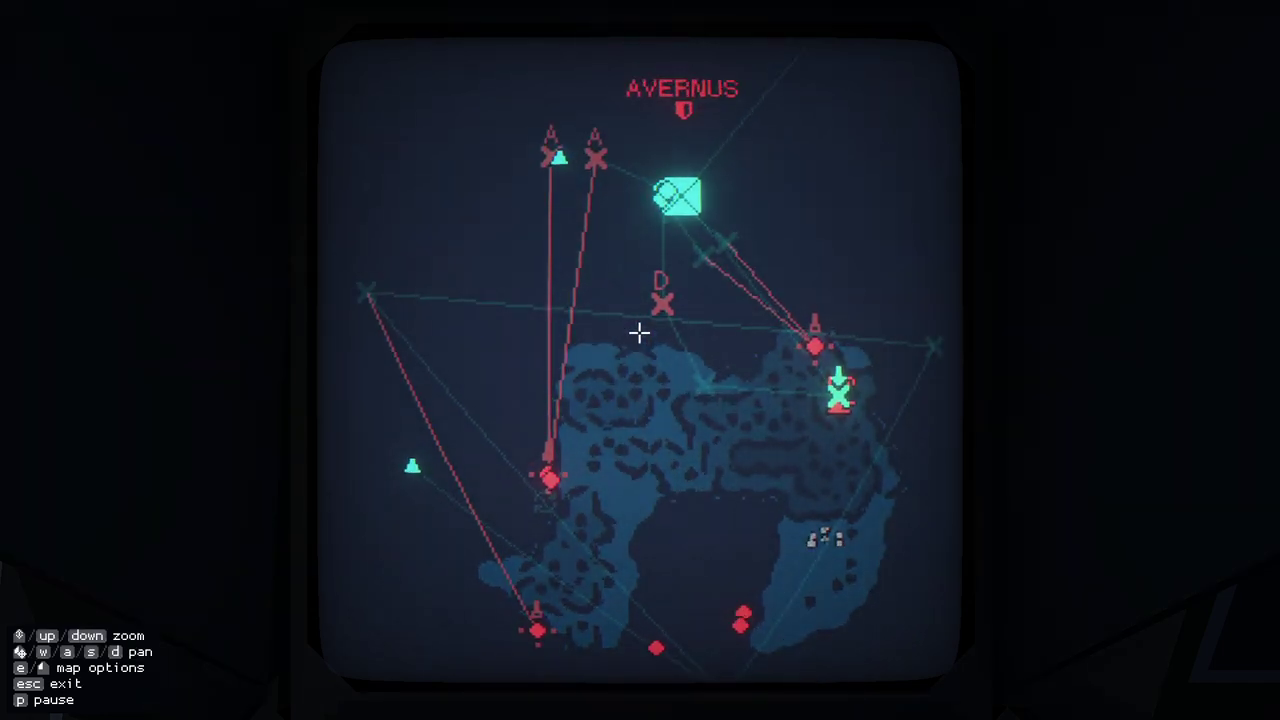
pyautogui.press('s')
pyautogui.press('d')
pyautogui.press('Escape')
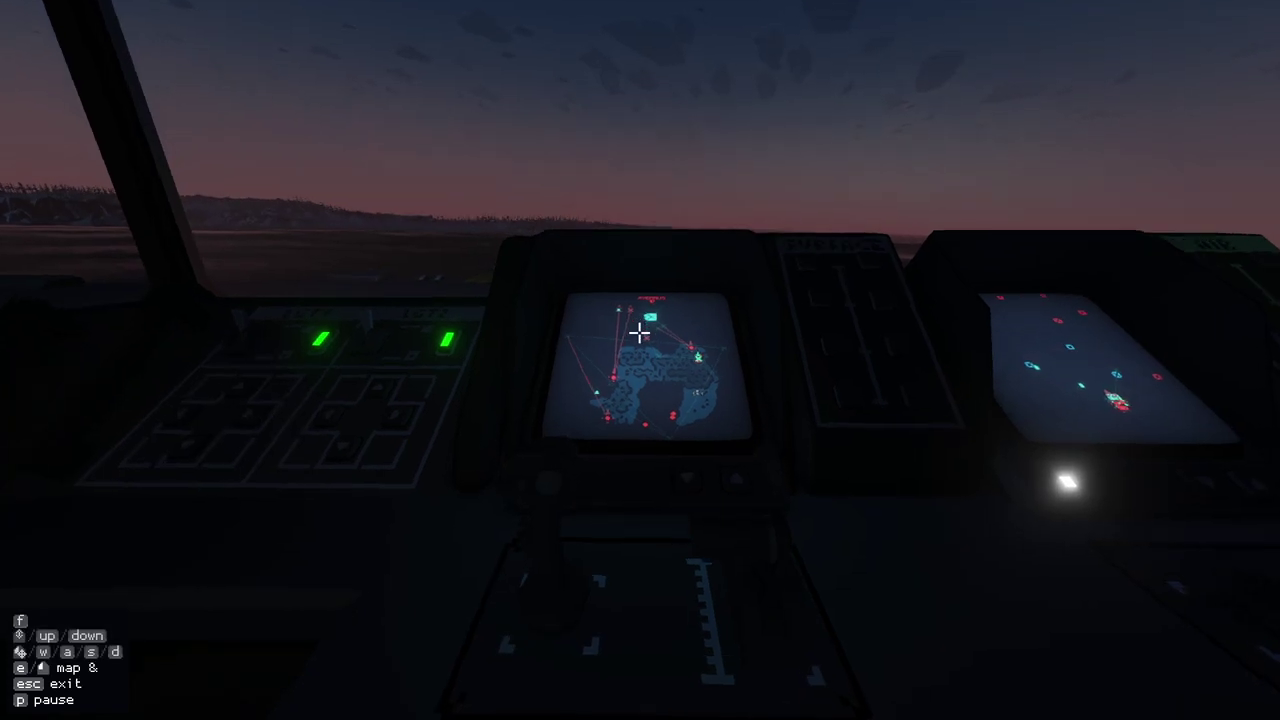
# - Pan across Avernus's southern bay and southwest, then zoom out over the island and carrier
pyautogui.click(640, 360)
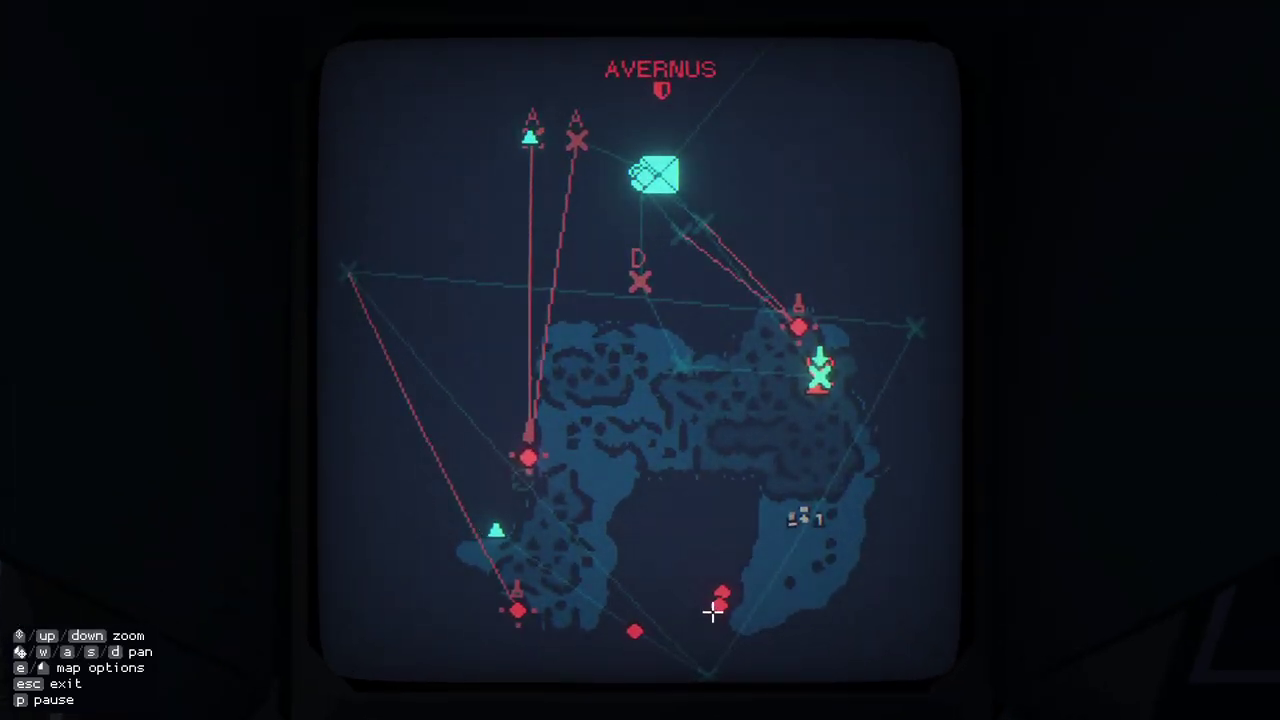
pyautogui.press('s')
pyautogui.scroll(3, 630, 514)
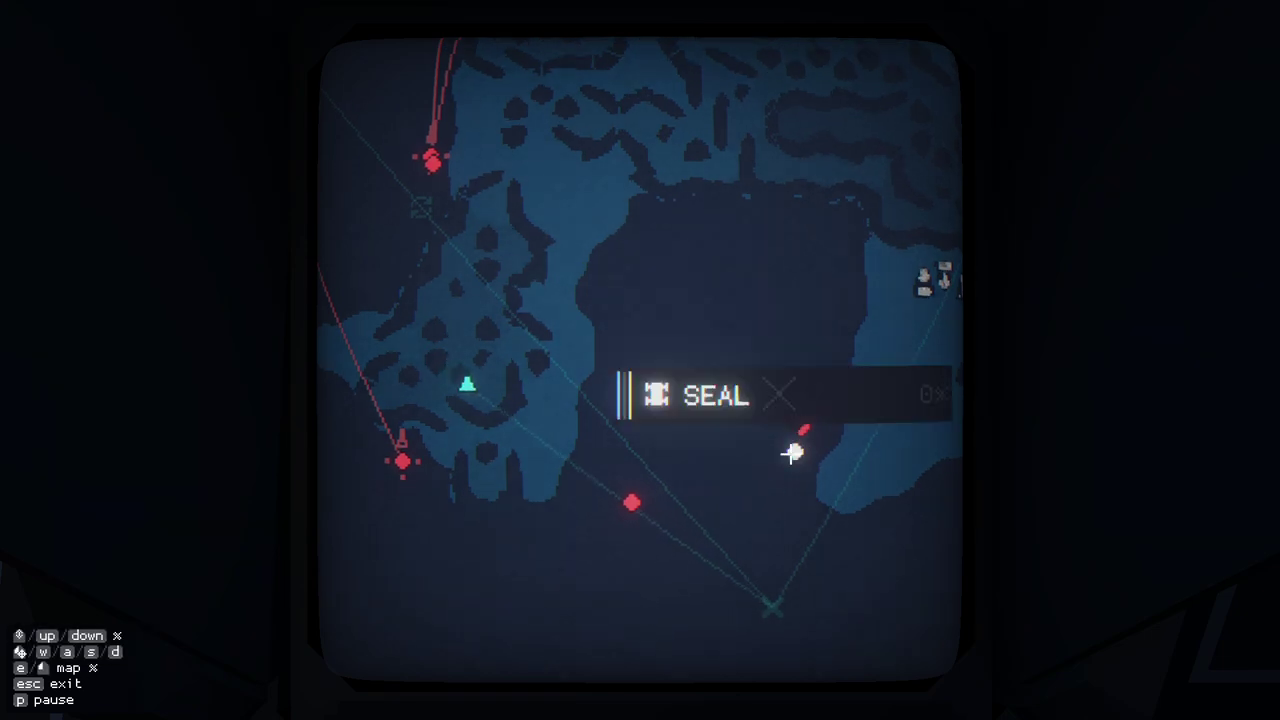
pyautogui.scroll(-3, 762, 486)
pyautogui.press('d')
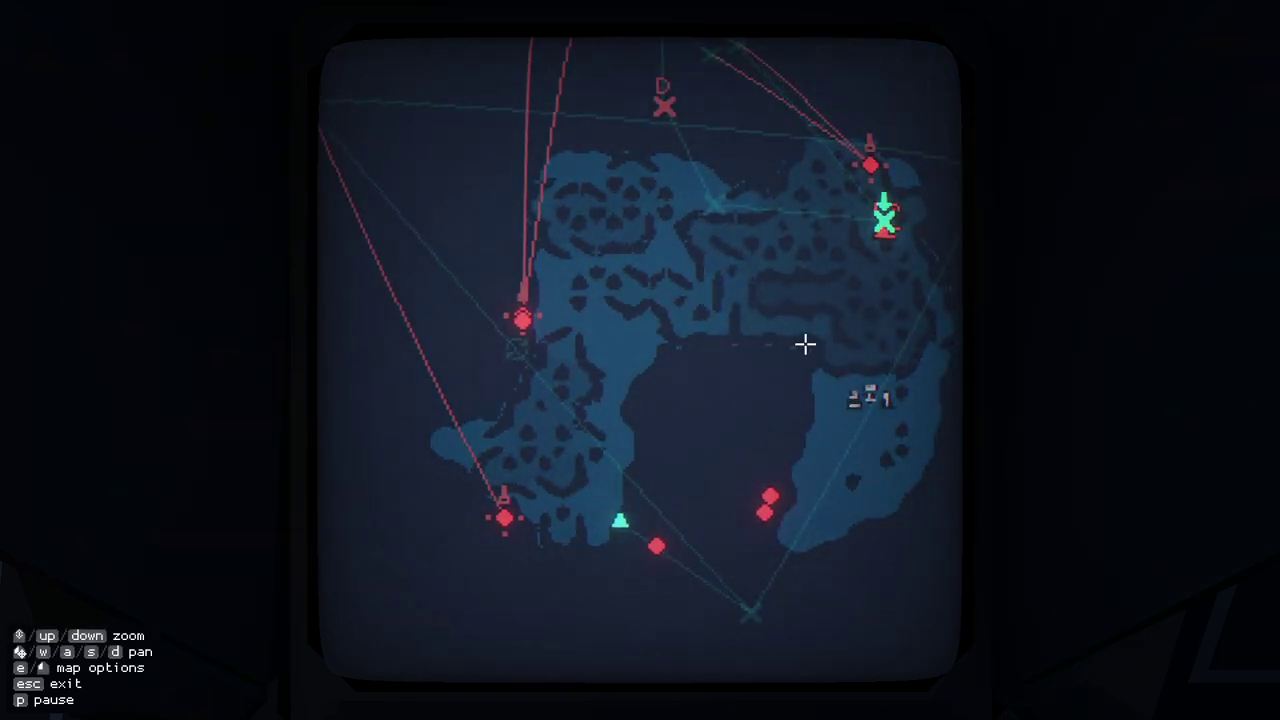
pyautogui.press('w')
pyautogui.press('d')
pyautogui.press('s')
pyautogui.scroll(3, 762, 498)
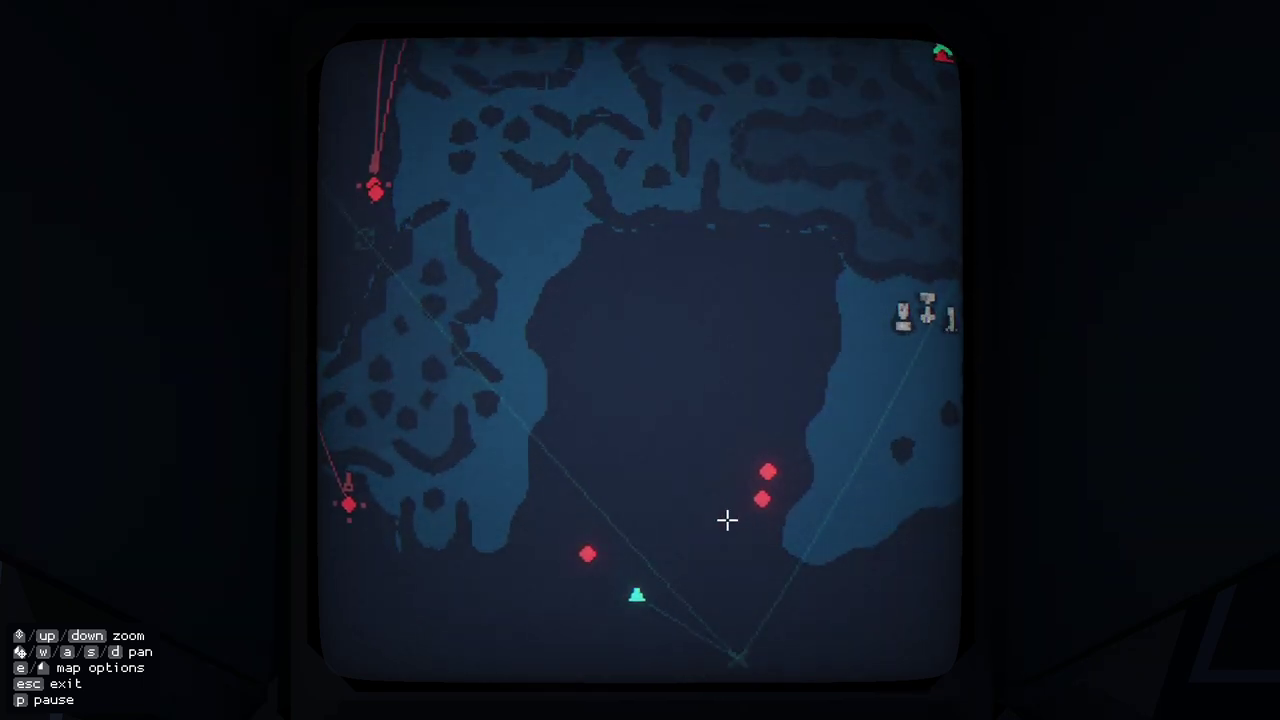
pyautogui.scroll(-5, 727, 520)
pyautogui.press('w')
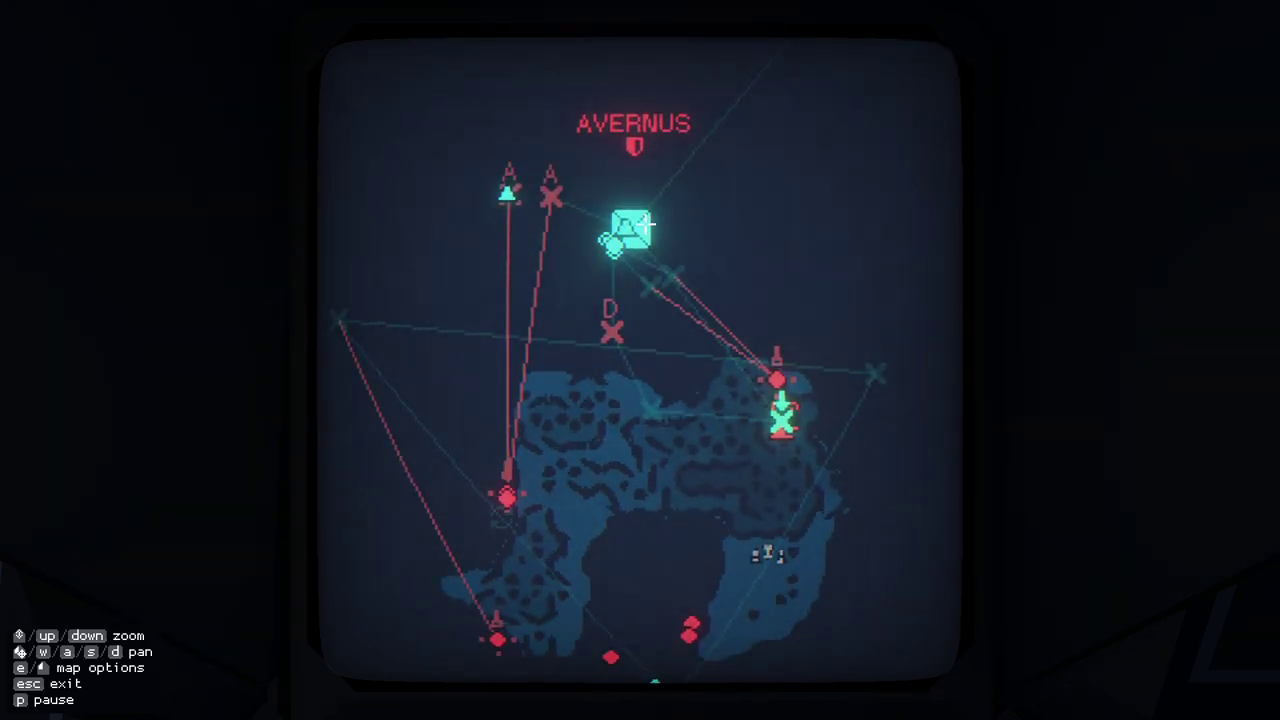
# - Check the A2 aircraft's loadout in the carrier panel and pan around Avernus
pyautogui.click(651, 222)
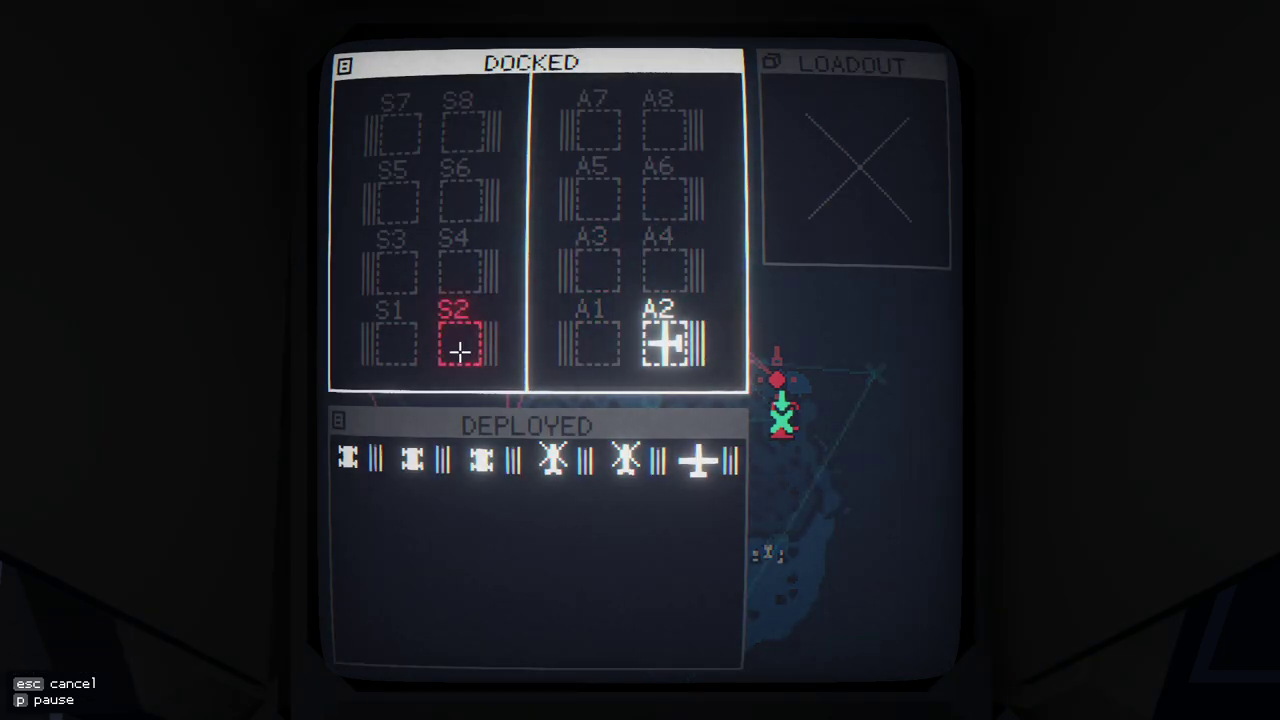
pyautogui.click(670, 345)
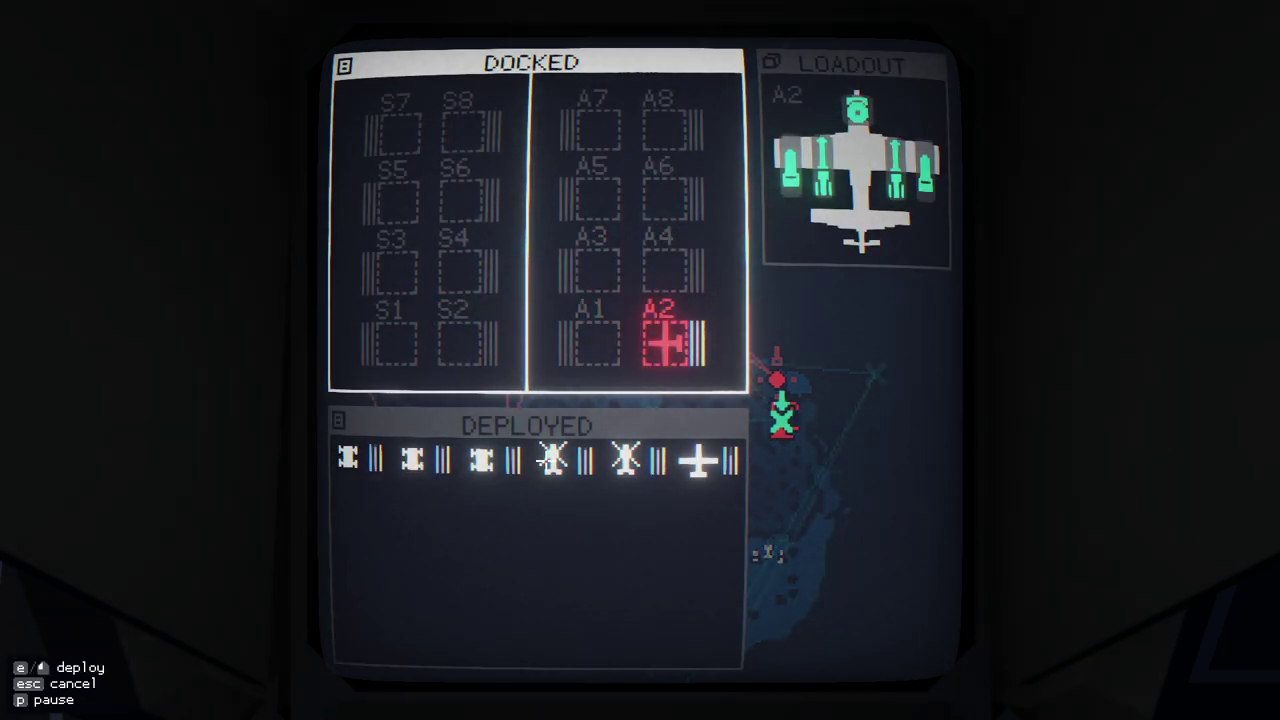
pyautogui.press('e')
pyautogui.press('s')
pyautogui.press('a')
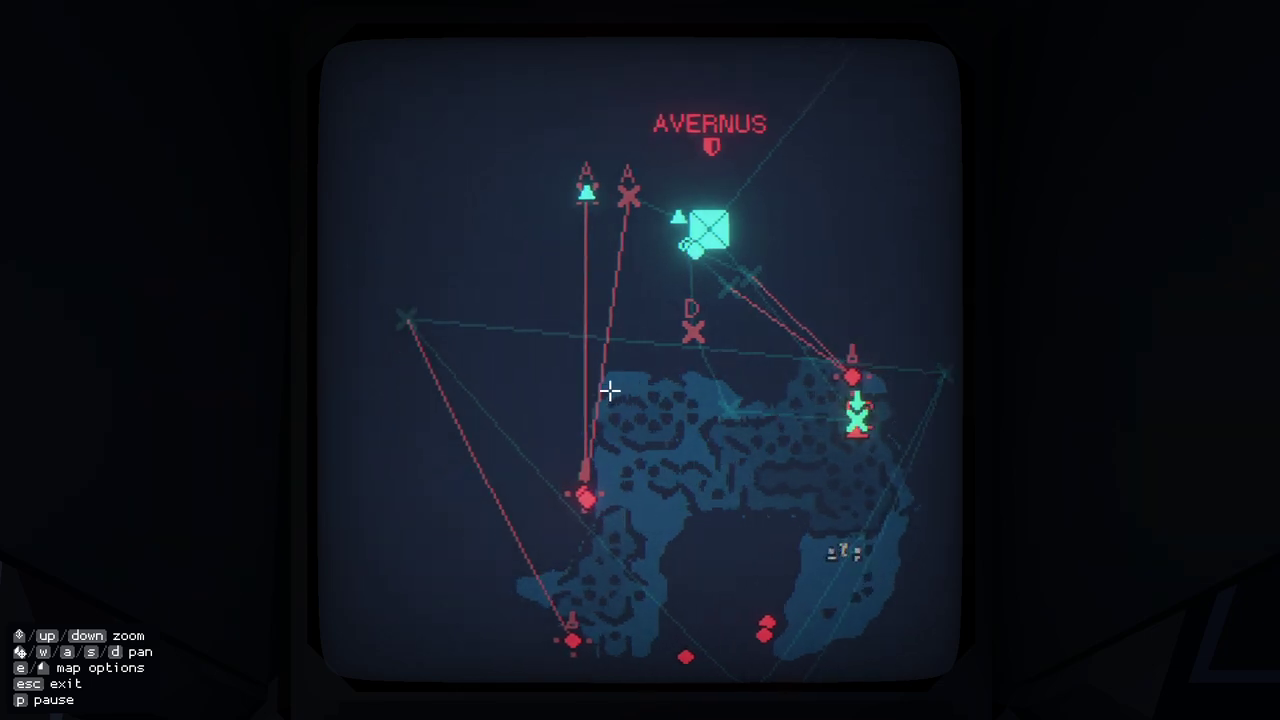
pyautogui.press('s')
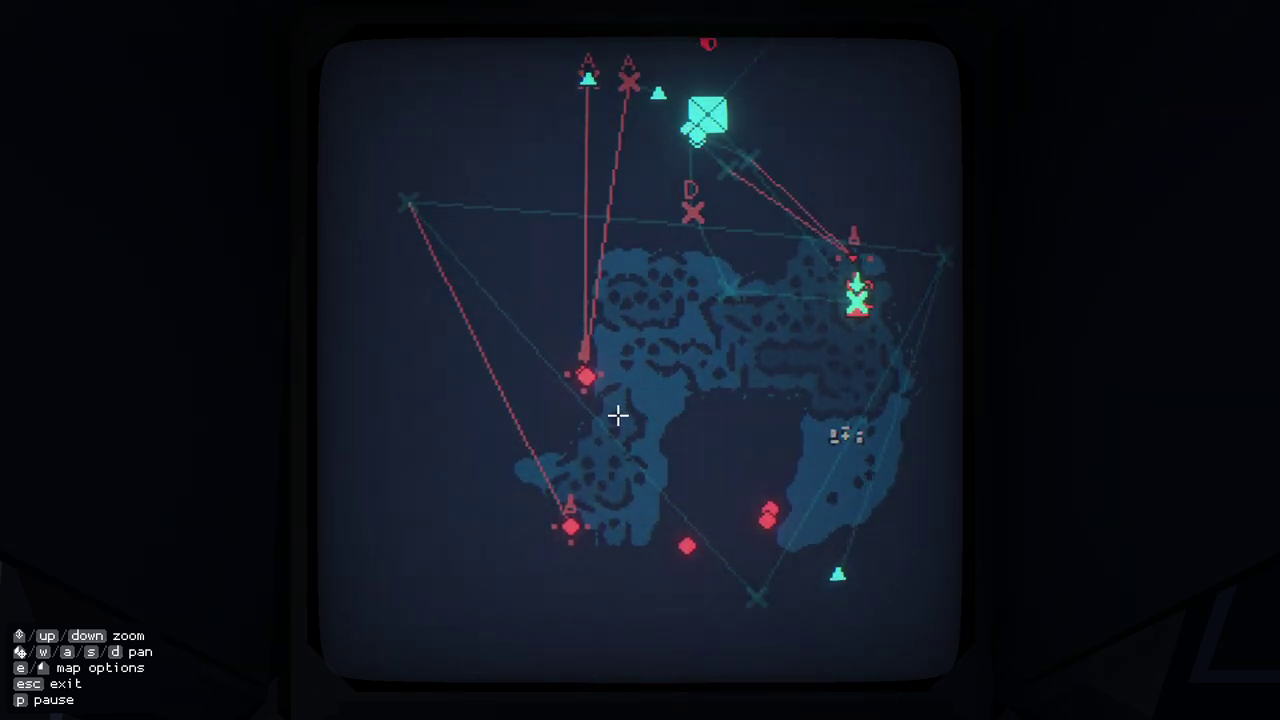
pyautogui.press('w')
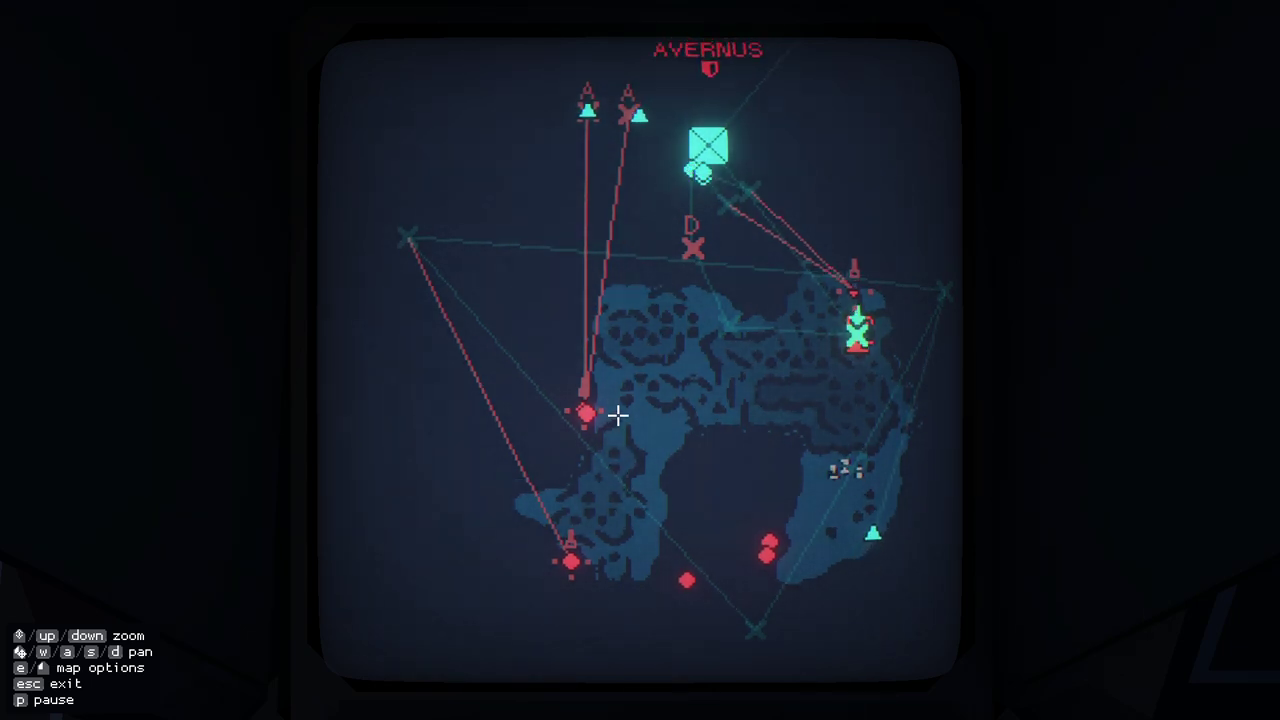
pyautogui.press('w')
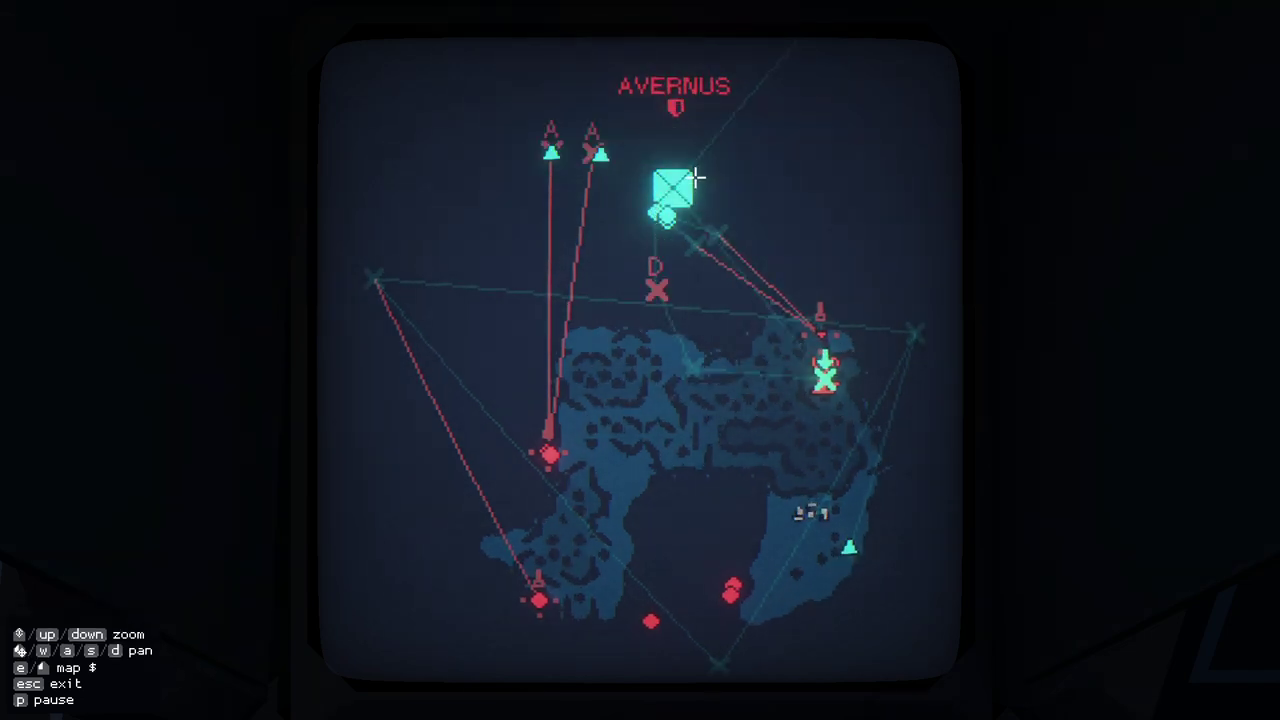
pyautogui.press('e')
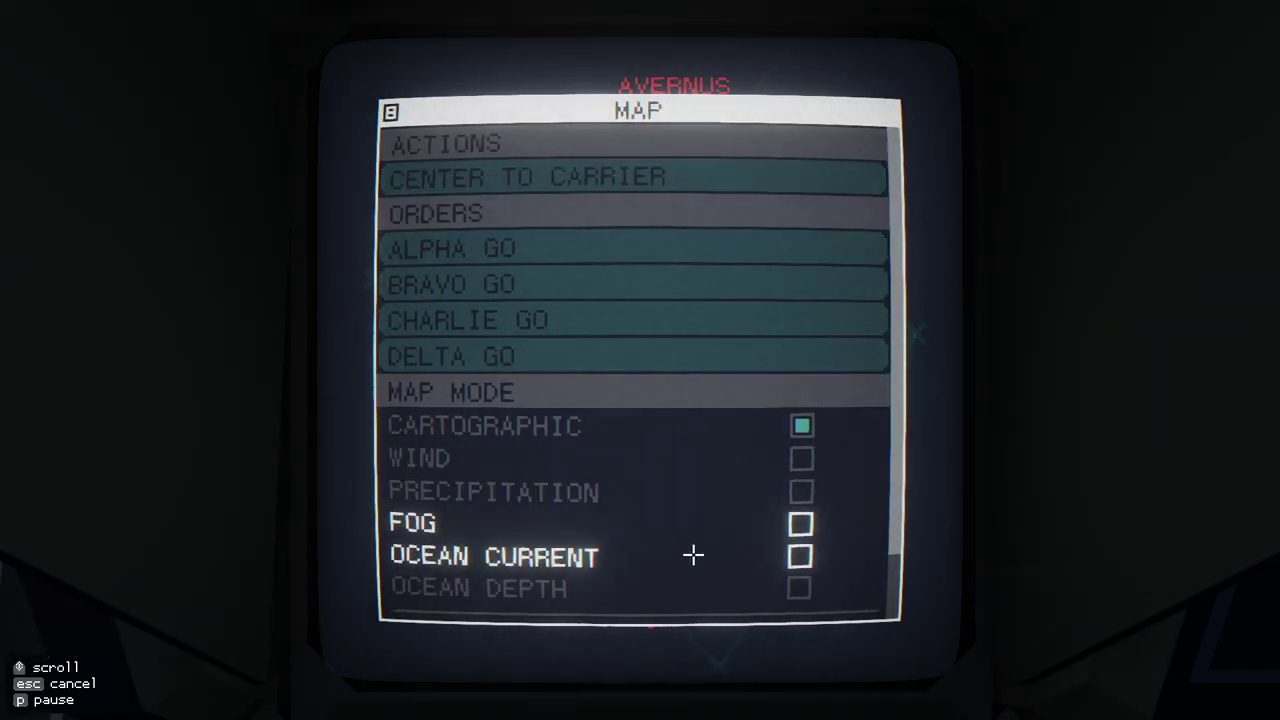
pyautogui.scroll(-2, 691, 555)
pyautogui.press('Escape')
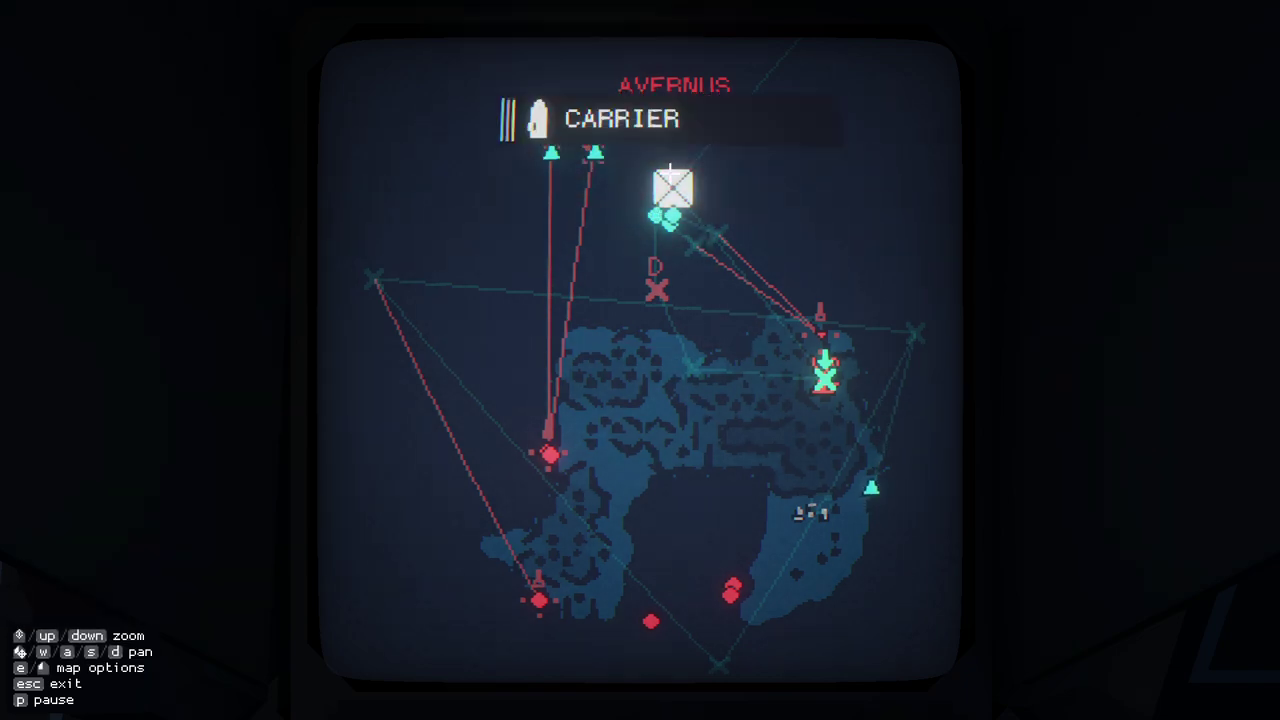
# - Deploy the A2 aircraft from the carrier's units panel
pyautogui.click(660, 228)
pyautogui.click(675, 340)
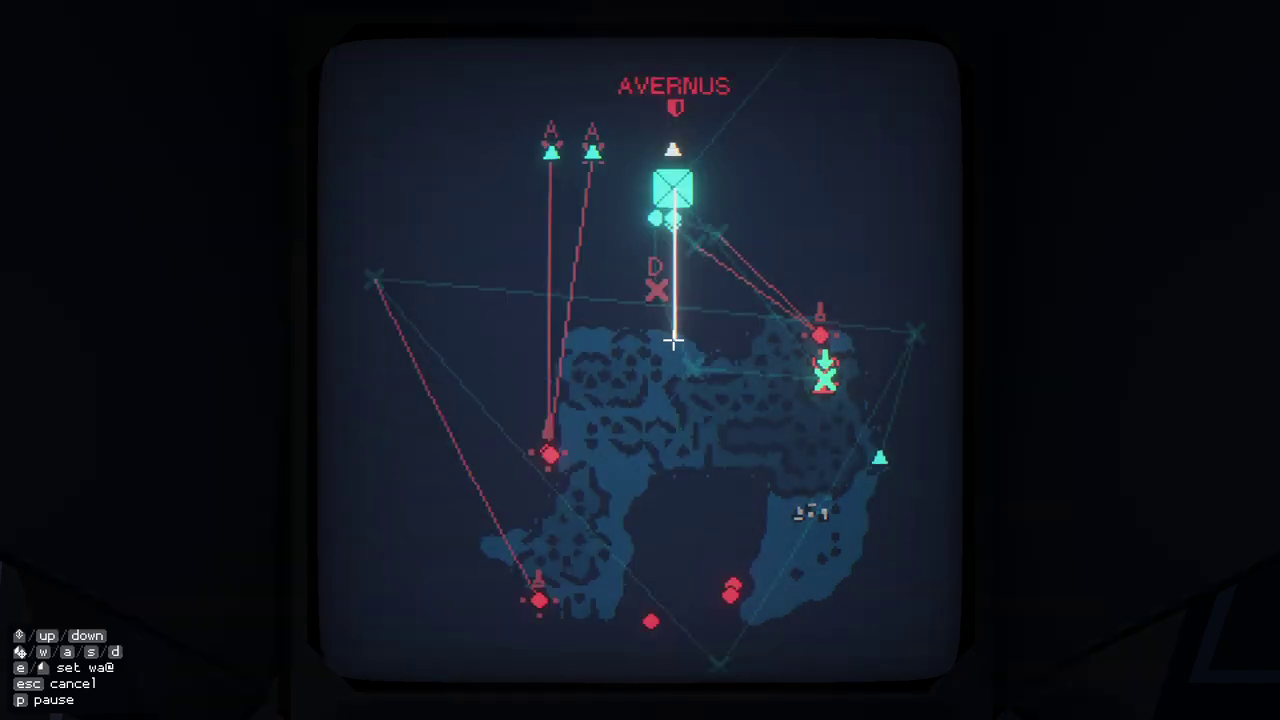
pyautogui.click(673, 342)
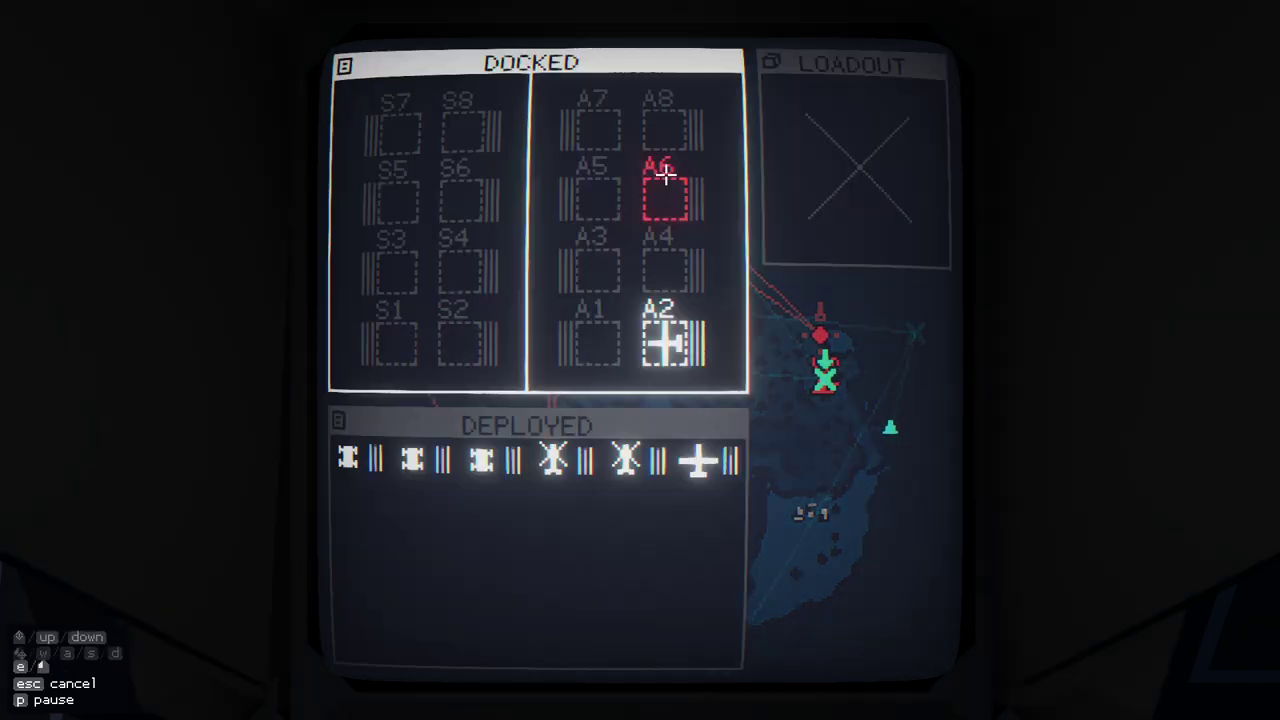
pyautogui.press('Escape')
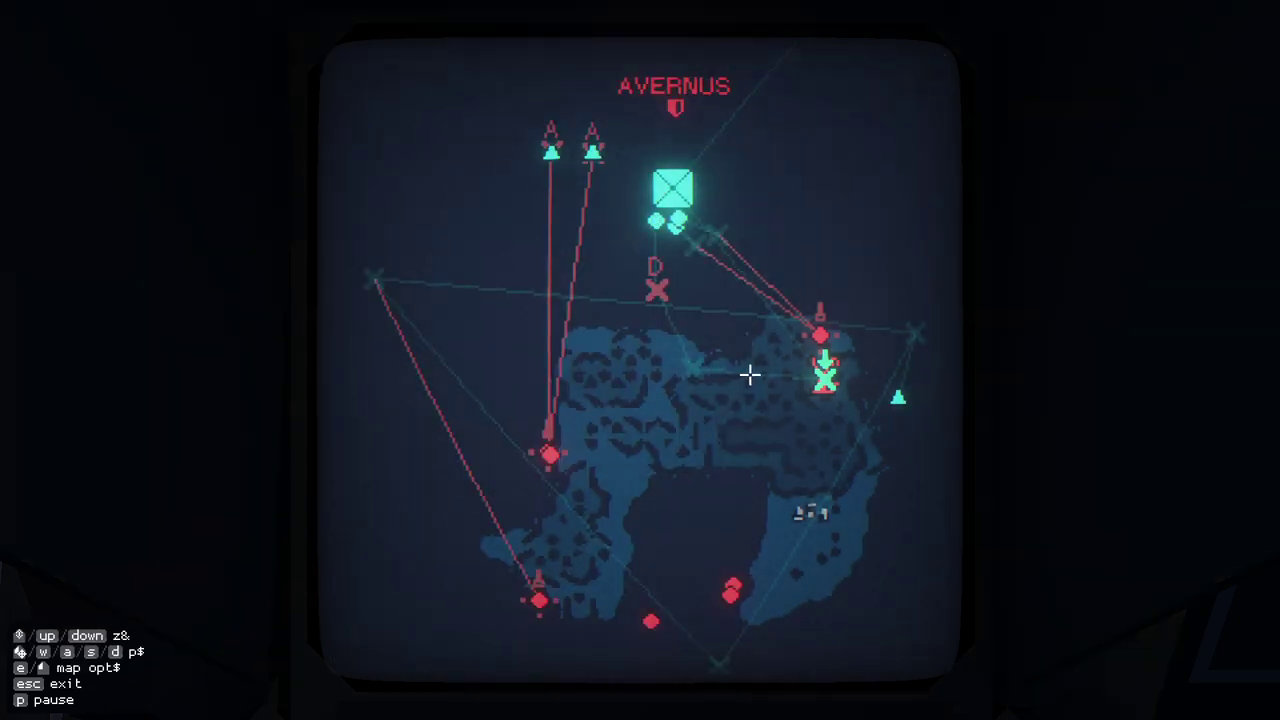
pyautogui.click(660, 228)
# - Launch A2 at 1650 altitude with two waypoints over southern Avernus
pyautogui.click(675, 340)
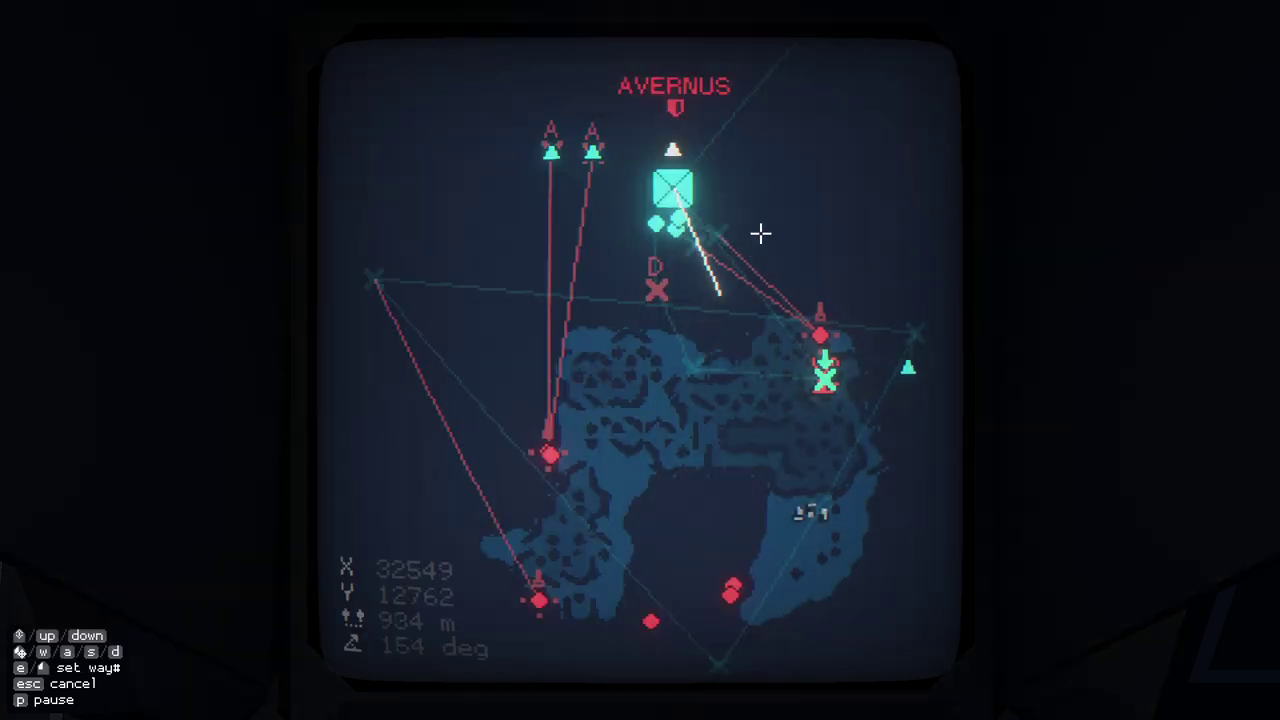
pyautogui.click(778, 193)
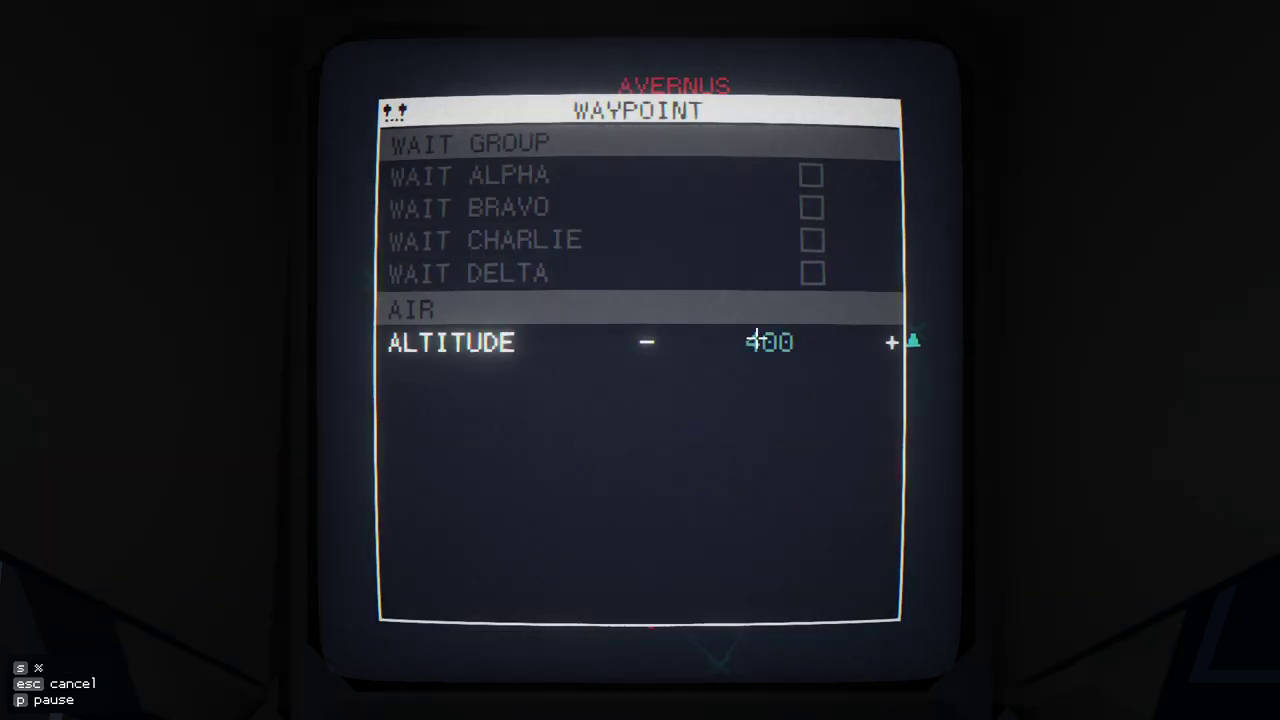
pyautogui.scroll(3, 757, 340)
pyautogui.scroll(3, 757, 338)
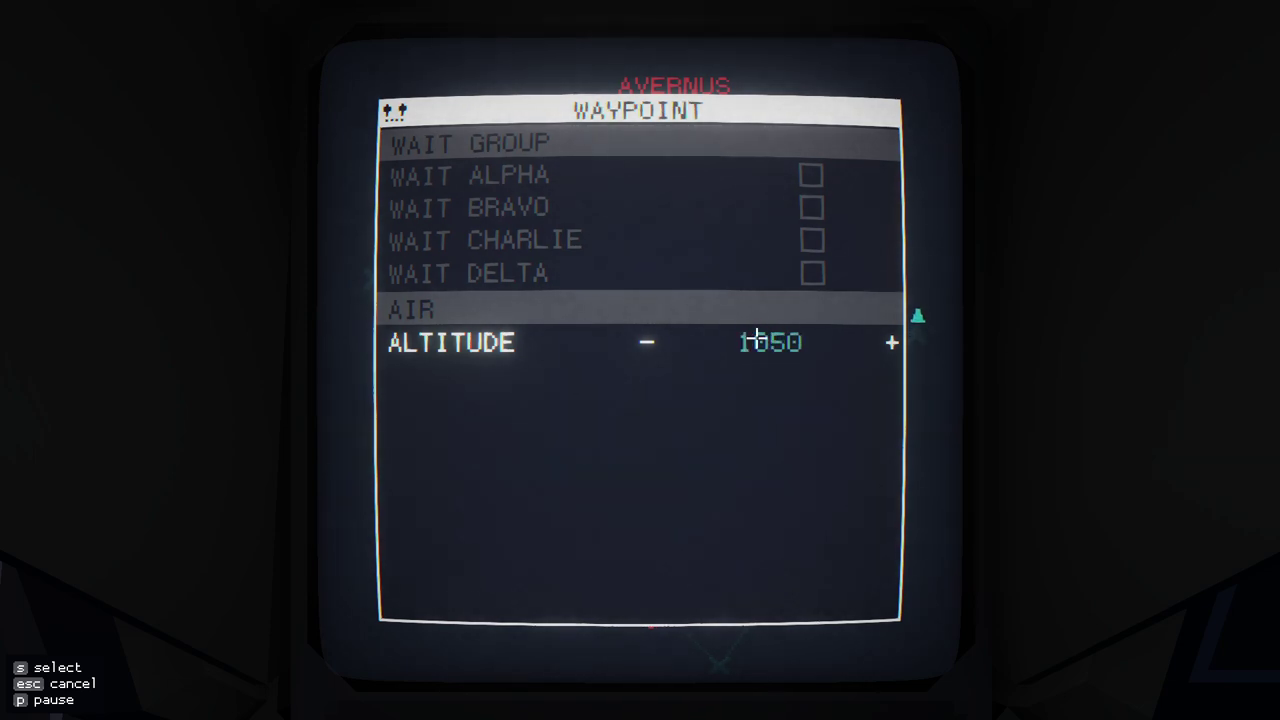
pyautogui.scroll(4, 757, 338)
pyautogui.press('Escape')
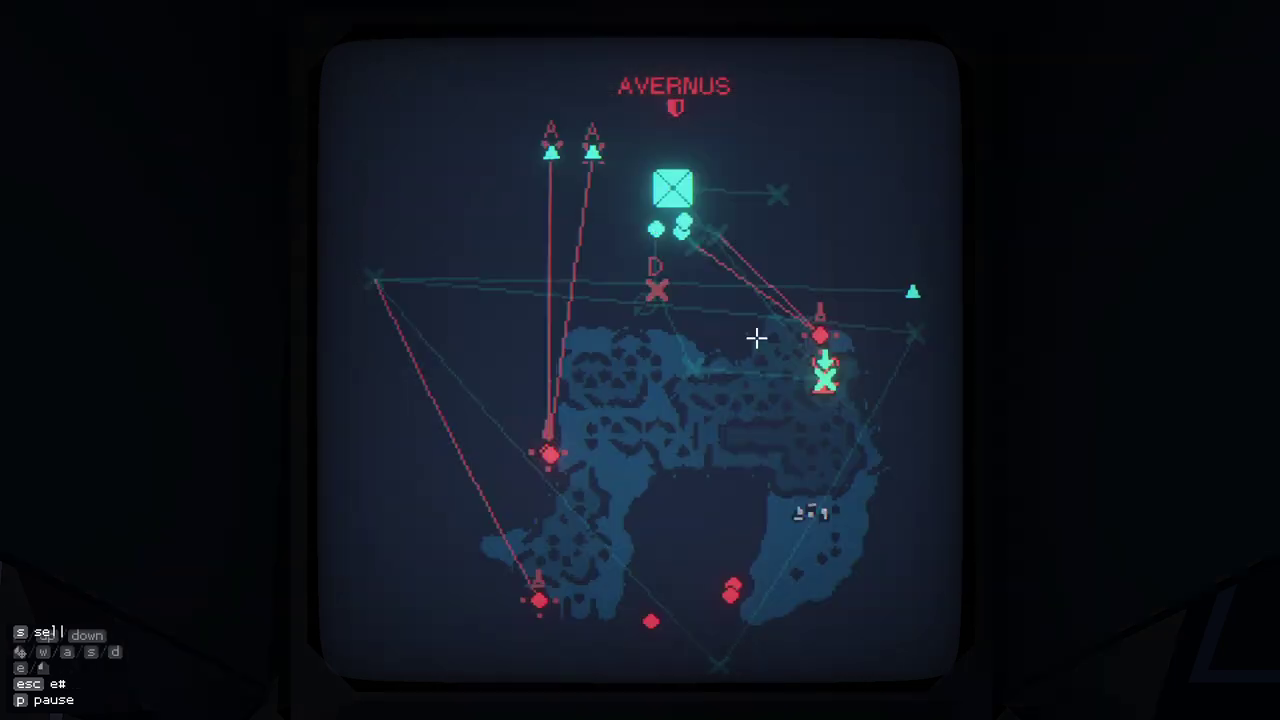
pyautogui.click(778, 194)
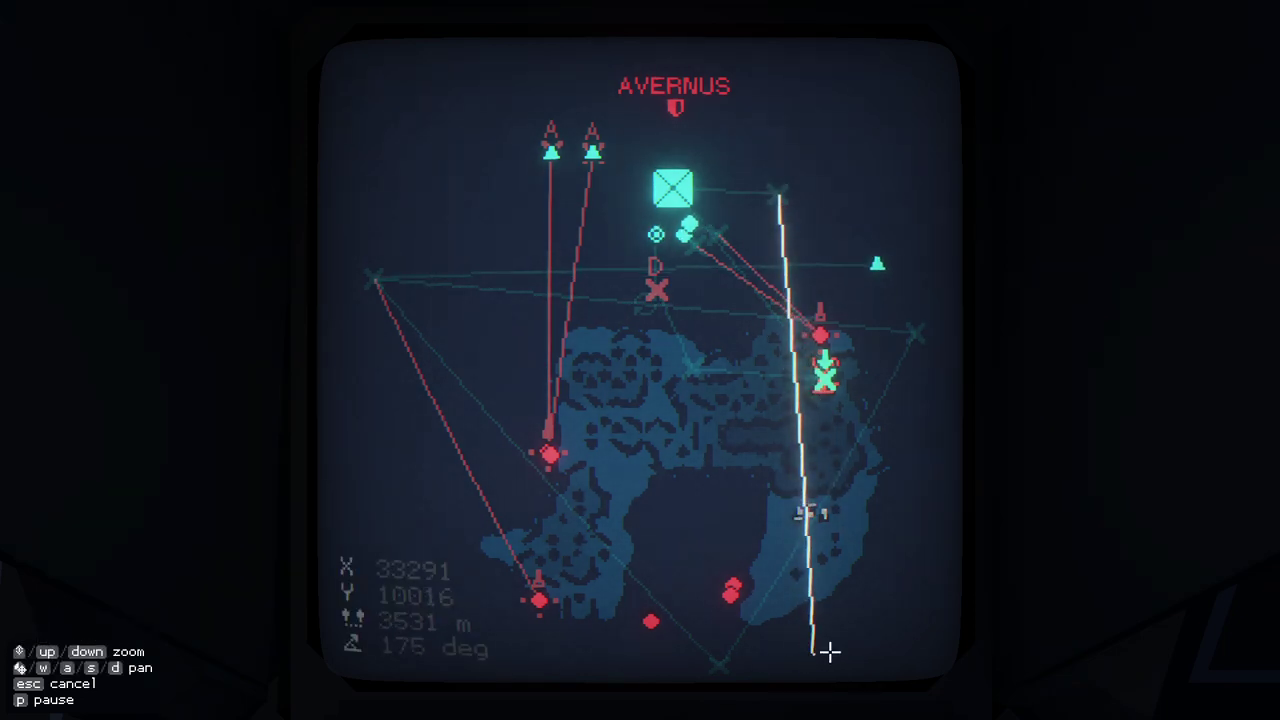
pyautogui.click(805, 632)
pyautogui.click(572, 527)
pyautogui.press('Escape')
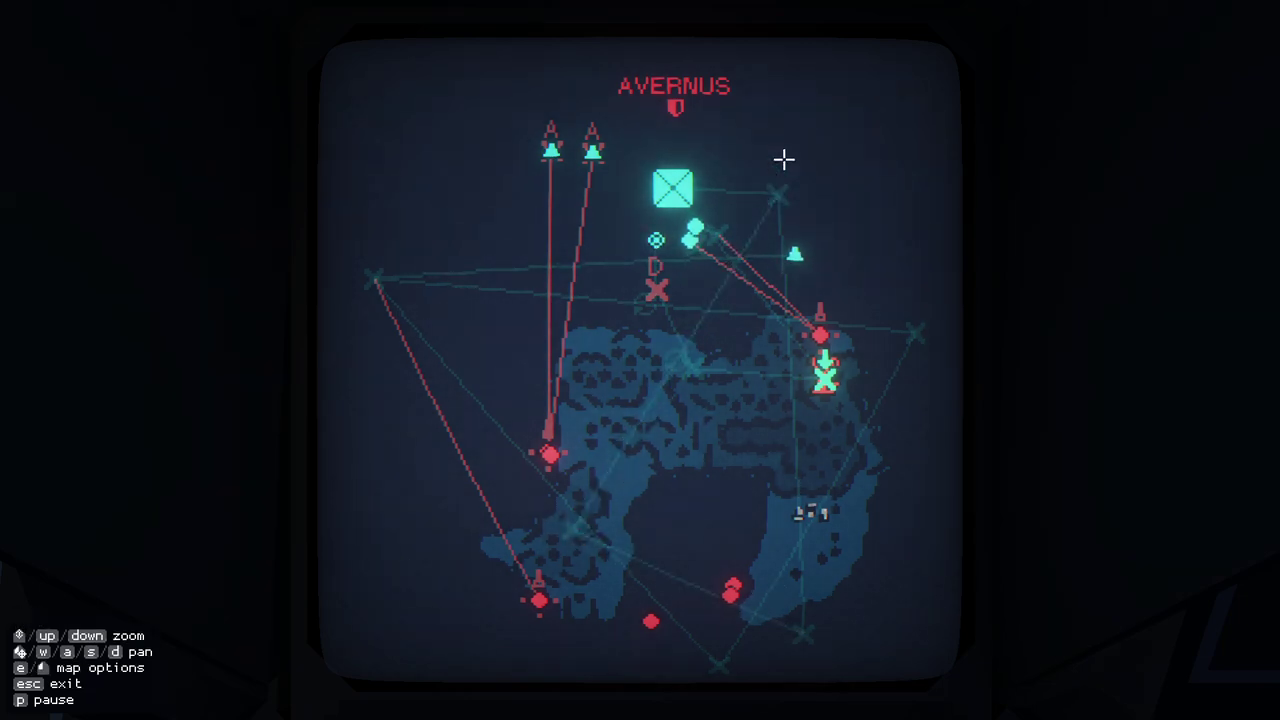
# - Order A2 to bomb the red enemy target with BOMB DOUBLE
pyautogui.click(778, 195)
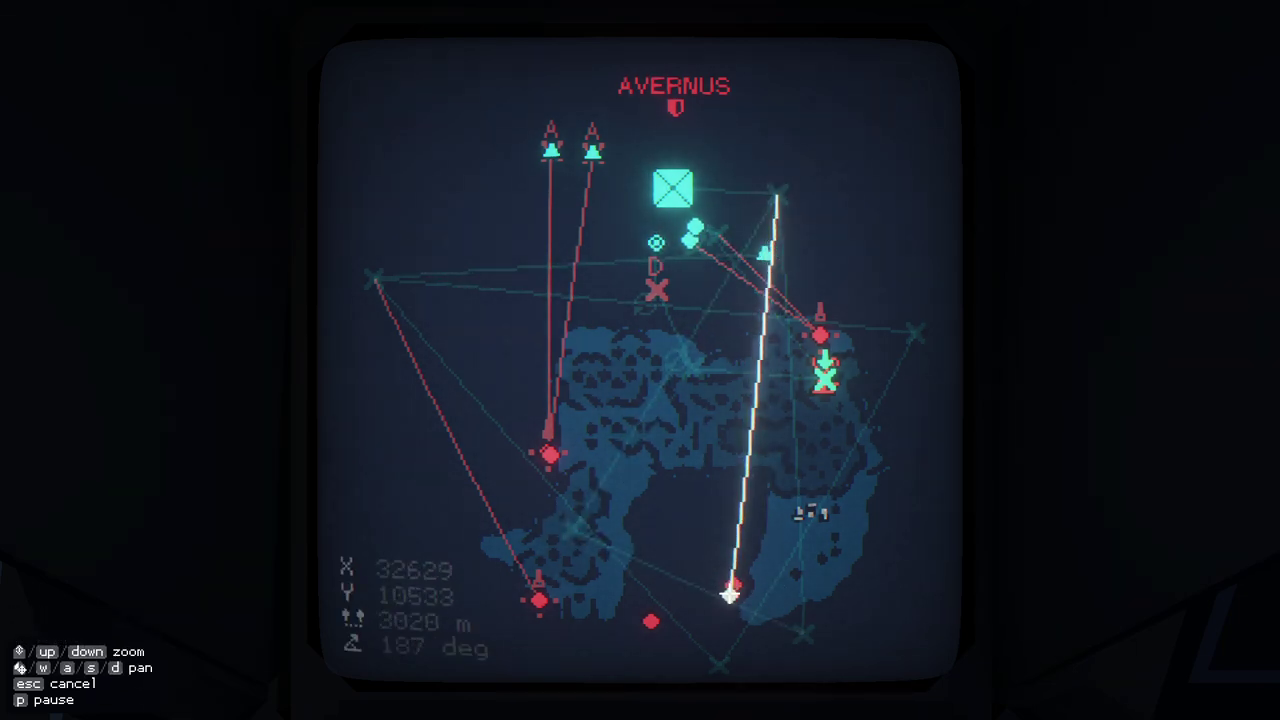
pyautogui.click(729, 596)
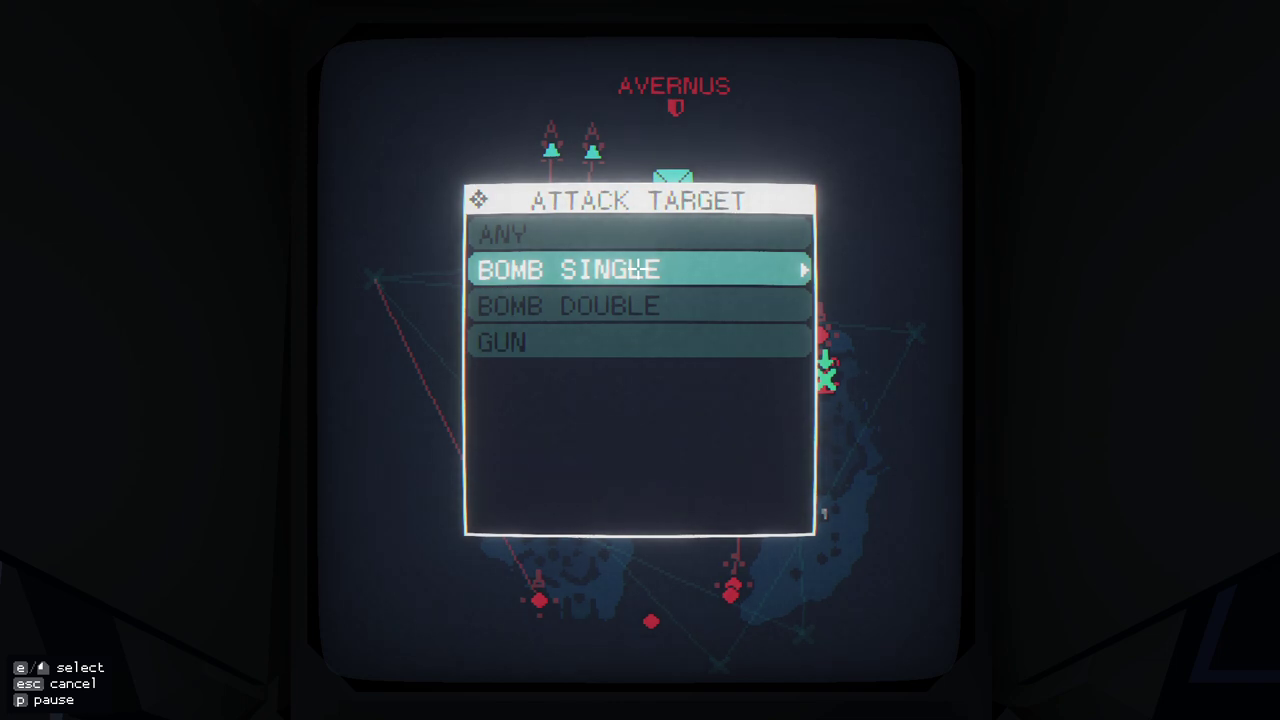
pyautogui.click(635, 306)
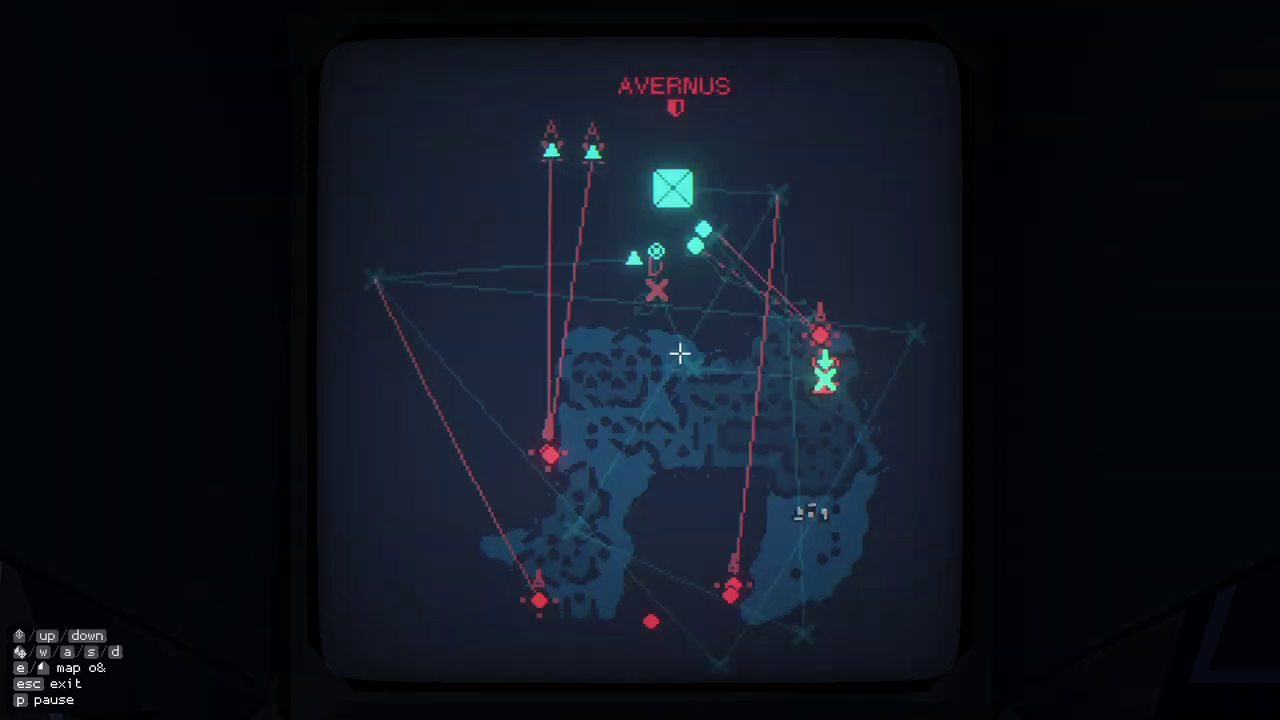
pyautogui.scroll(2, 723, 337)
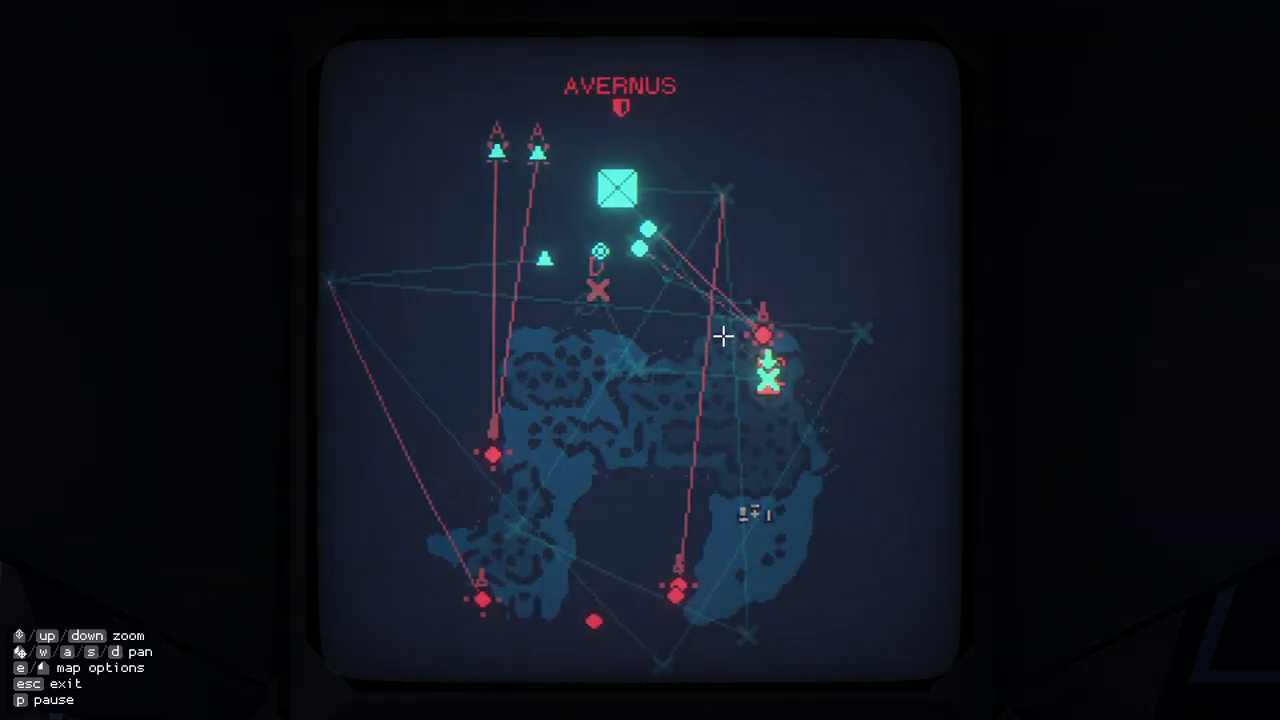
pyautogui.scroll(1, 723, 337)
pyautogui.scroll(2, 723, 337)
pyautogui.scroll(1, 723, 337)
pyautogui.press('a')
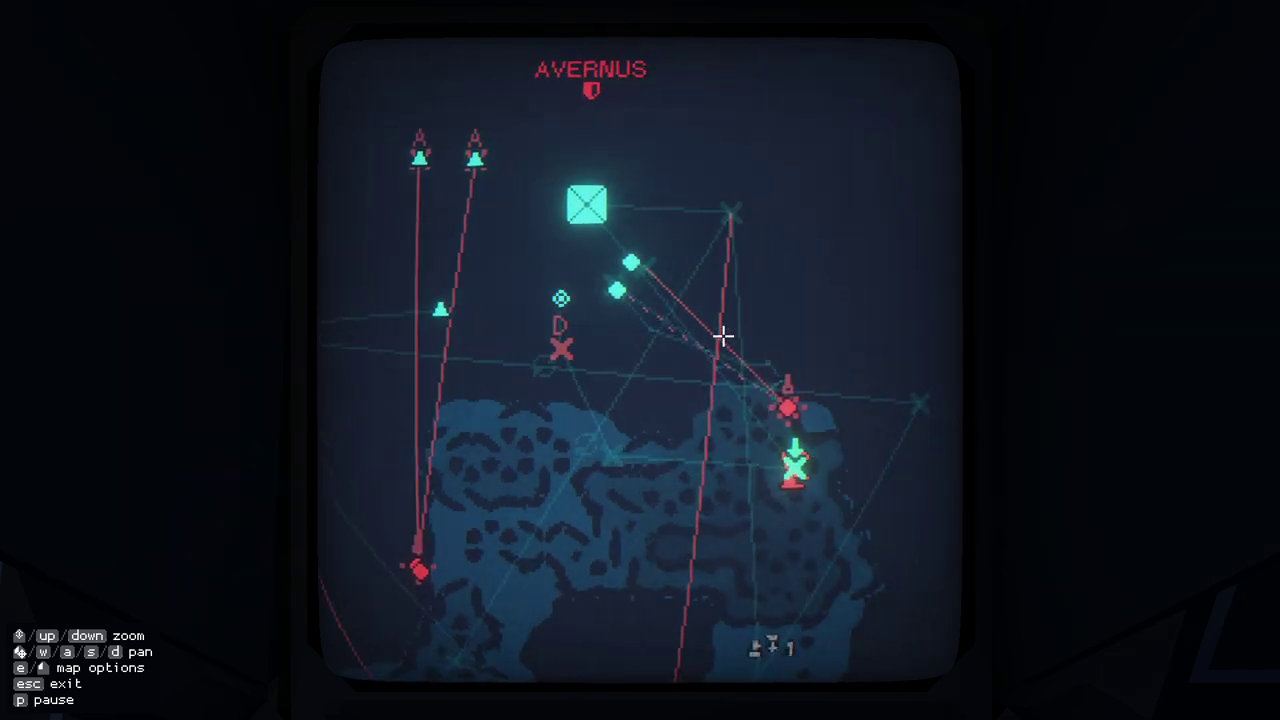
pyautogui.press('a')
pyautogui.press('s')
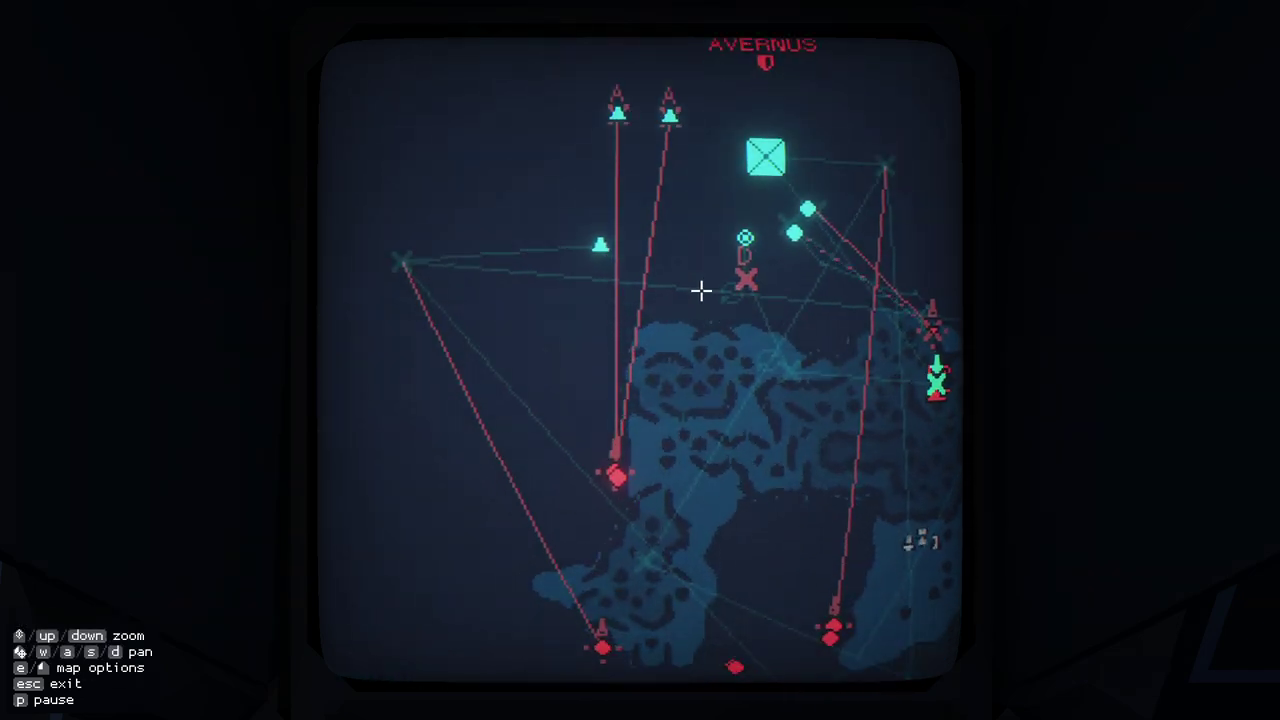
pyautogui.press('a')
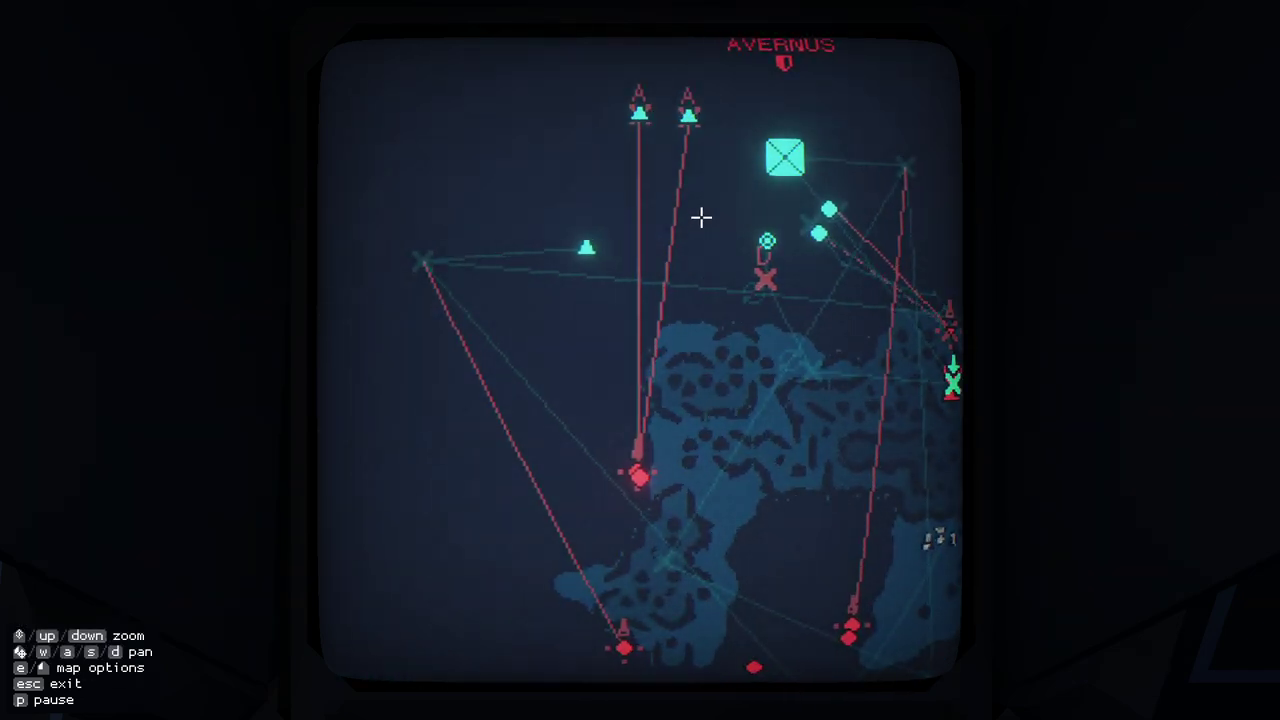
pyautogui.press('a')
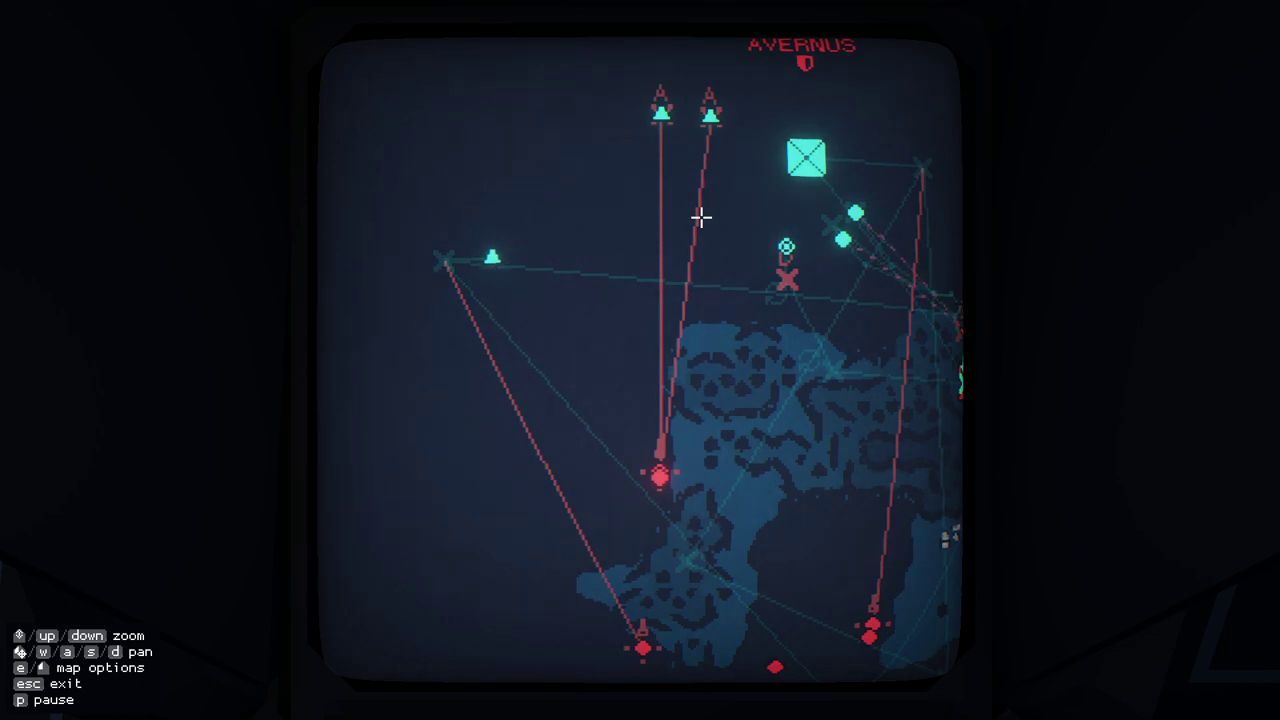
# - Route the RAZORBILL unit to attack the red enemy target
pyautogui.press('d')
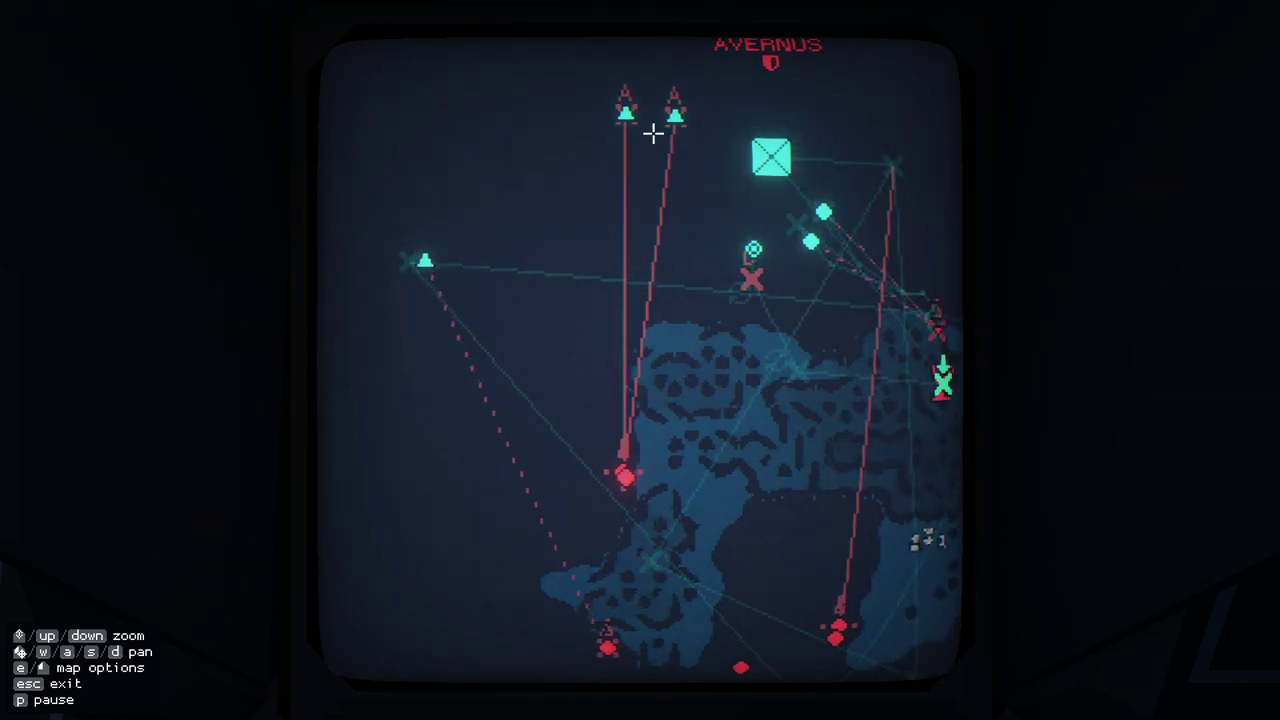
pyautogui.click(627, 118)
pyautogui.click(570, 165)
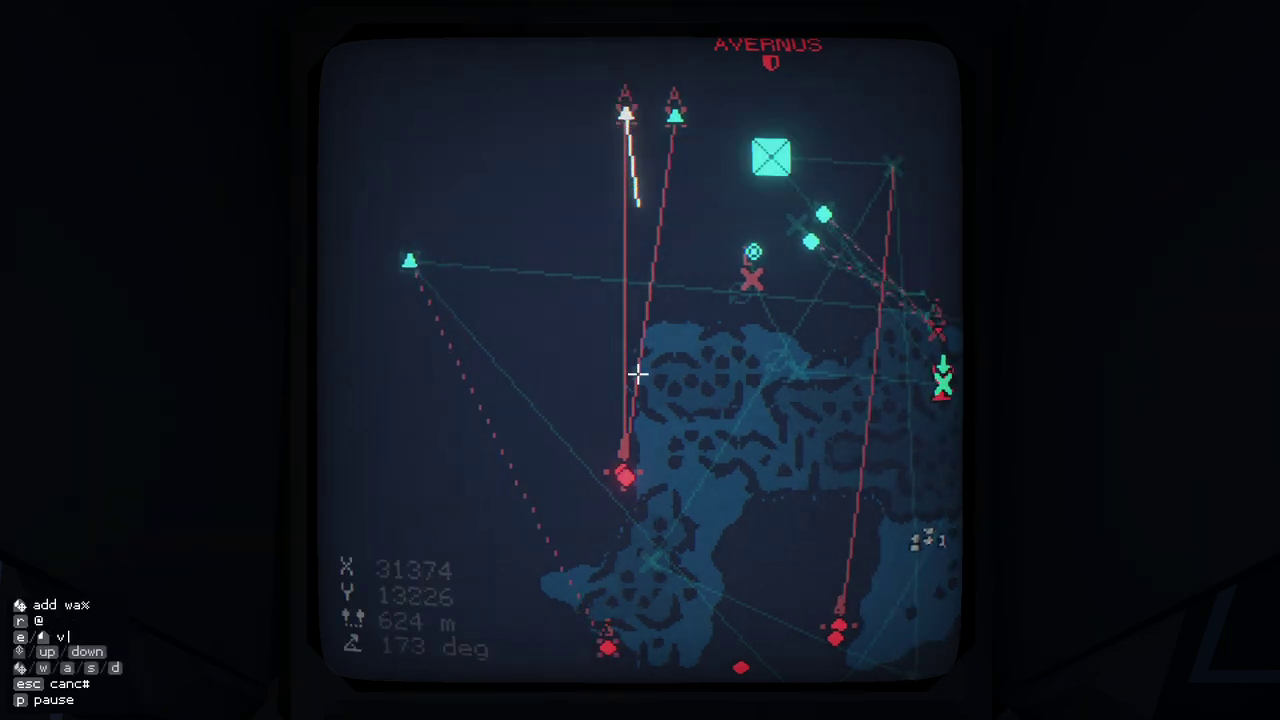
pyautogui.click(621, 470)
# - Order the second unit to hit the red enemy point with double missiles
pyautogui.click(500, 234)
pyautogui.click(674, 117)
pyautogui.click(660, 300)
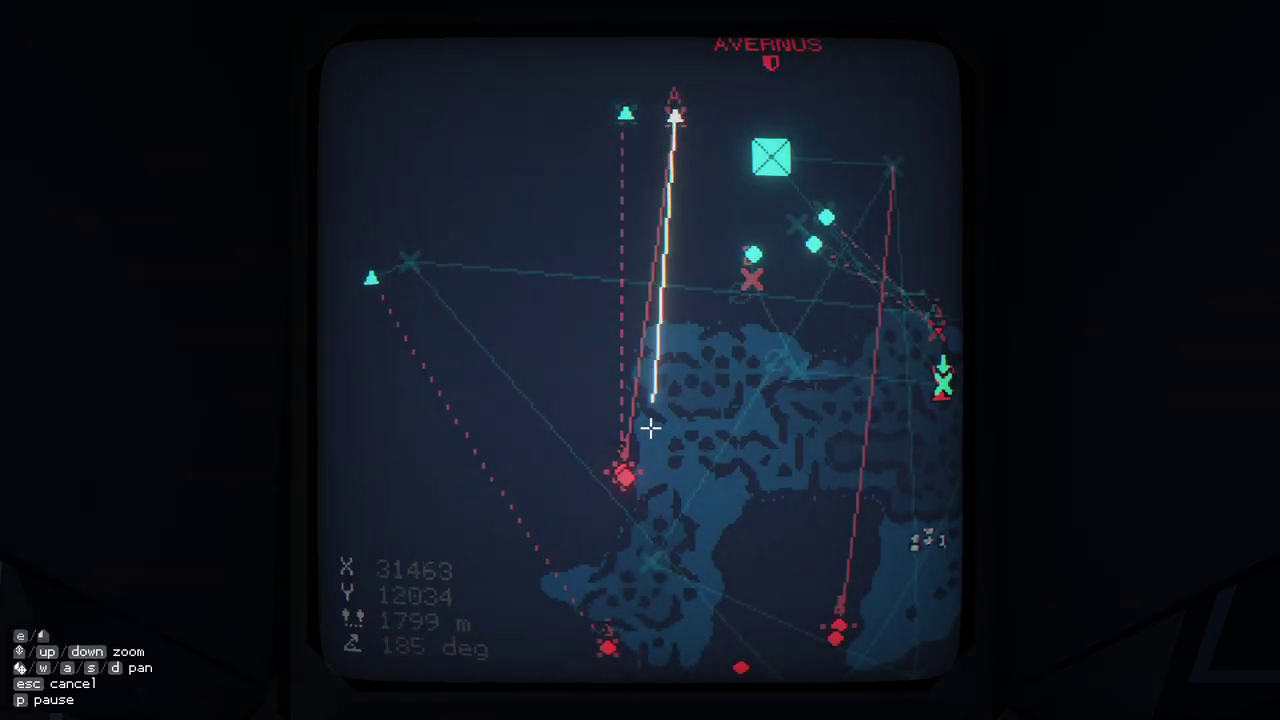
pyautogui.click(624, 476)
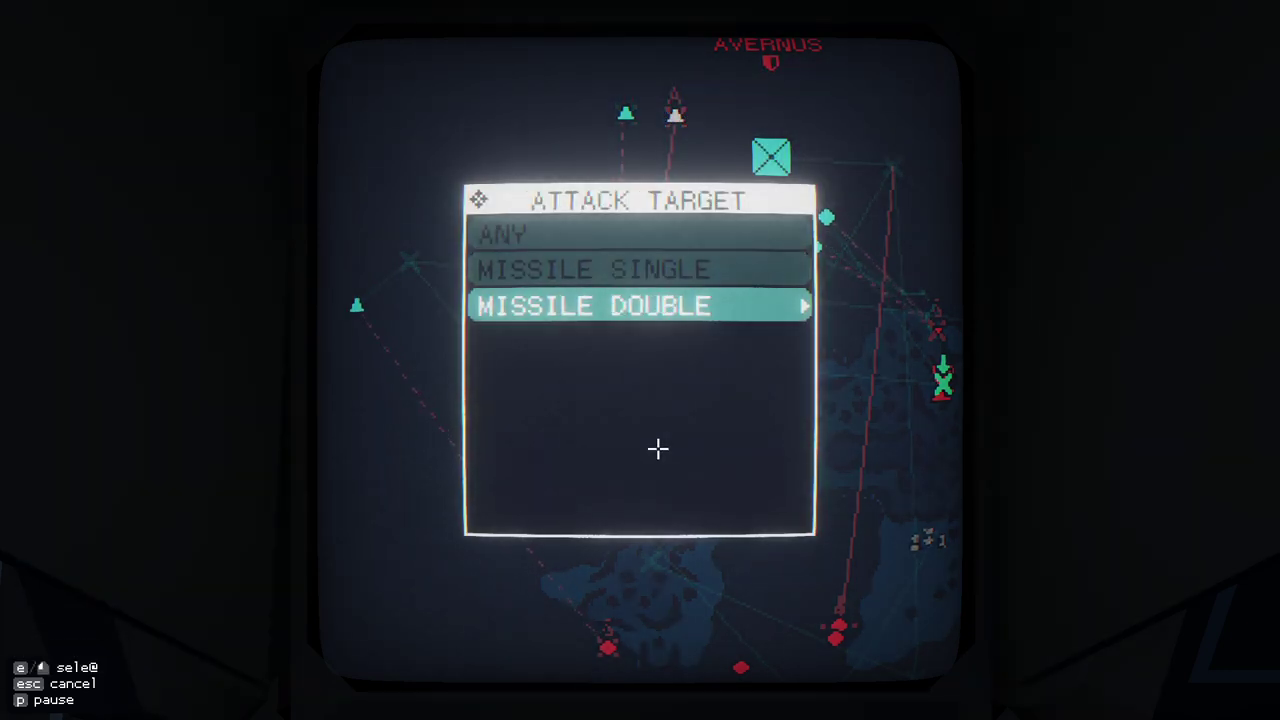
pyautogui.click(645, 483)
# - Give RAZORBILL a single-missile attack on the red enemy, then open the aircraft's status panel
pyautogui.click(674, 112)
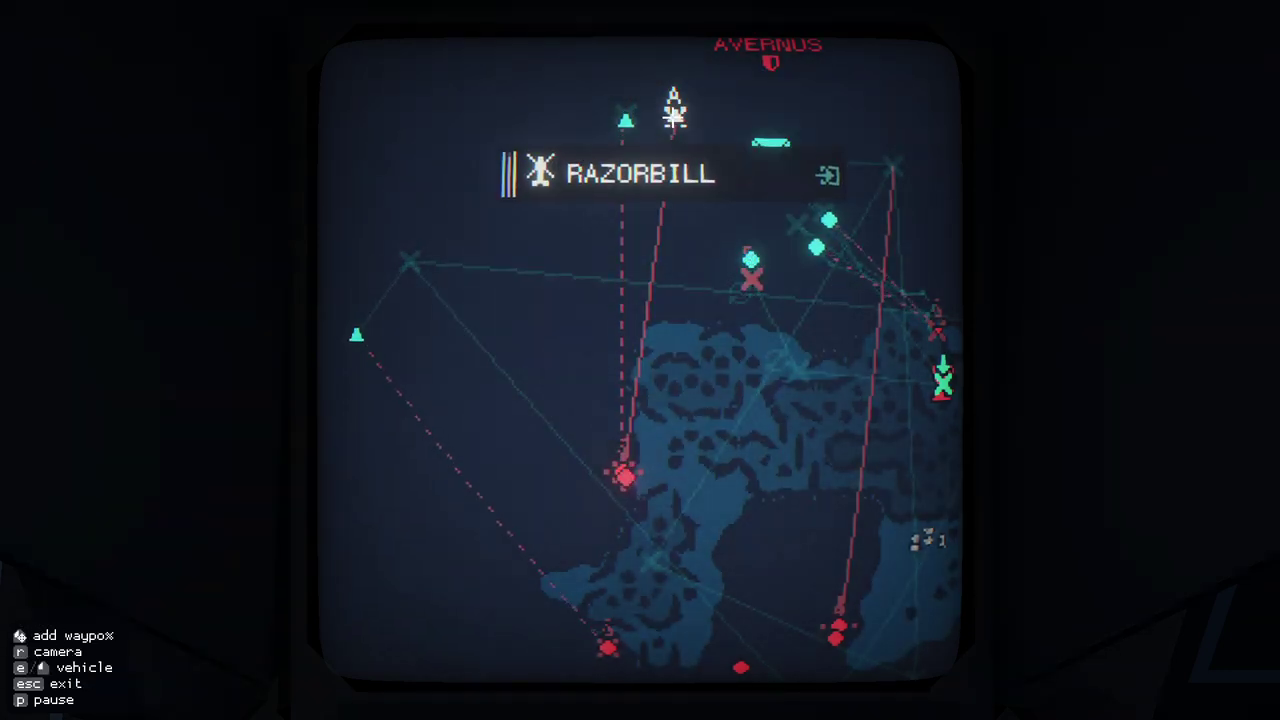
pyautogui.click(674, 112)
pyautogui.click(624, 476)
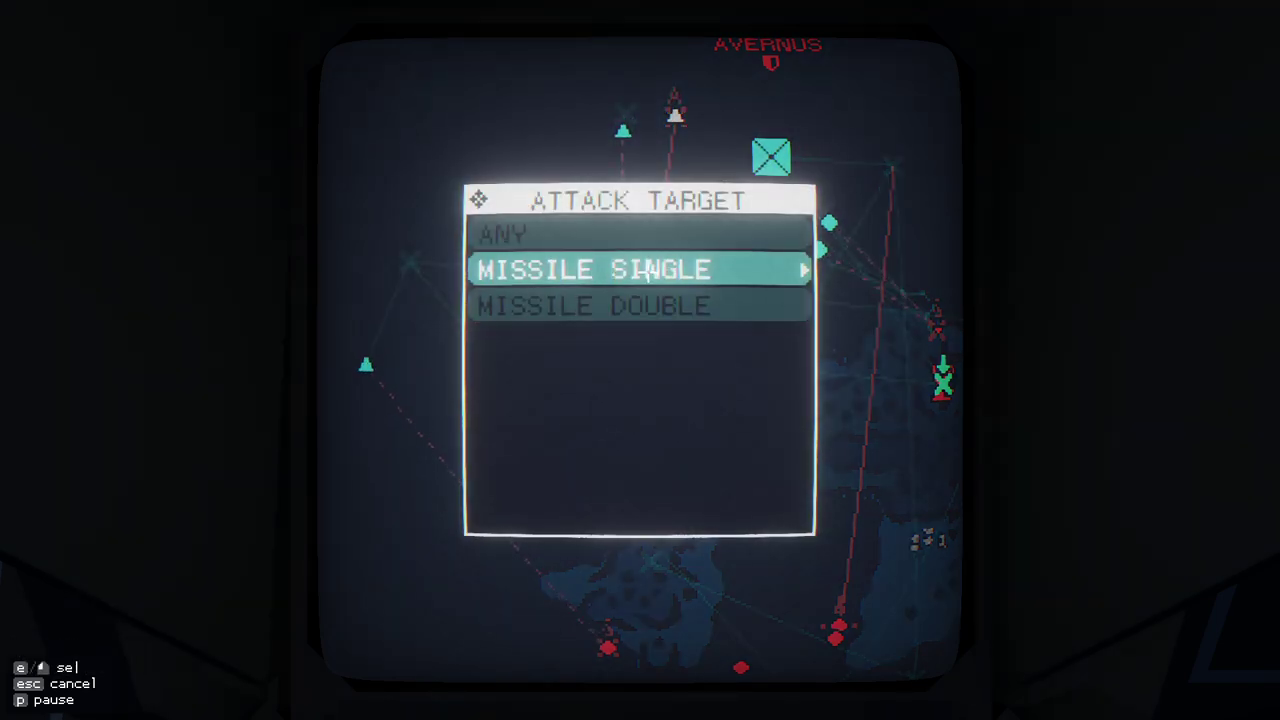
pyautogui.click(650, 306)
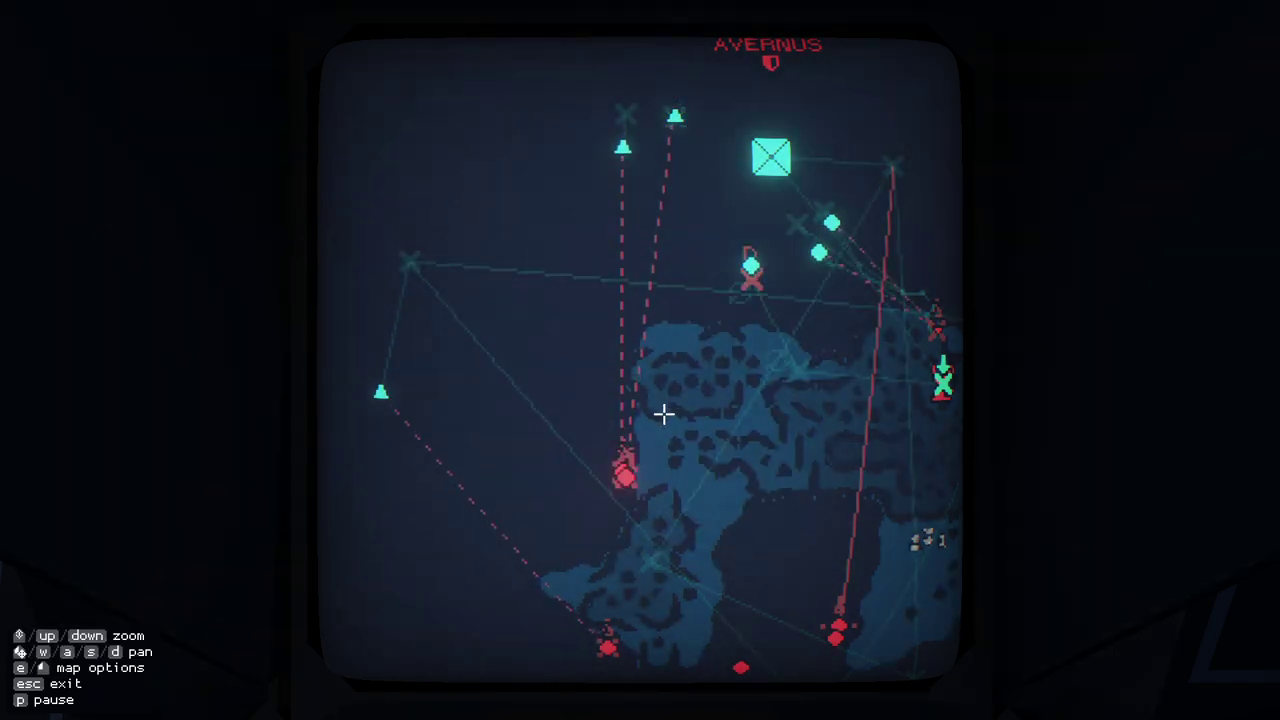
pyautogui.hotkey('s', 'd')
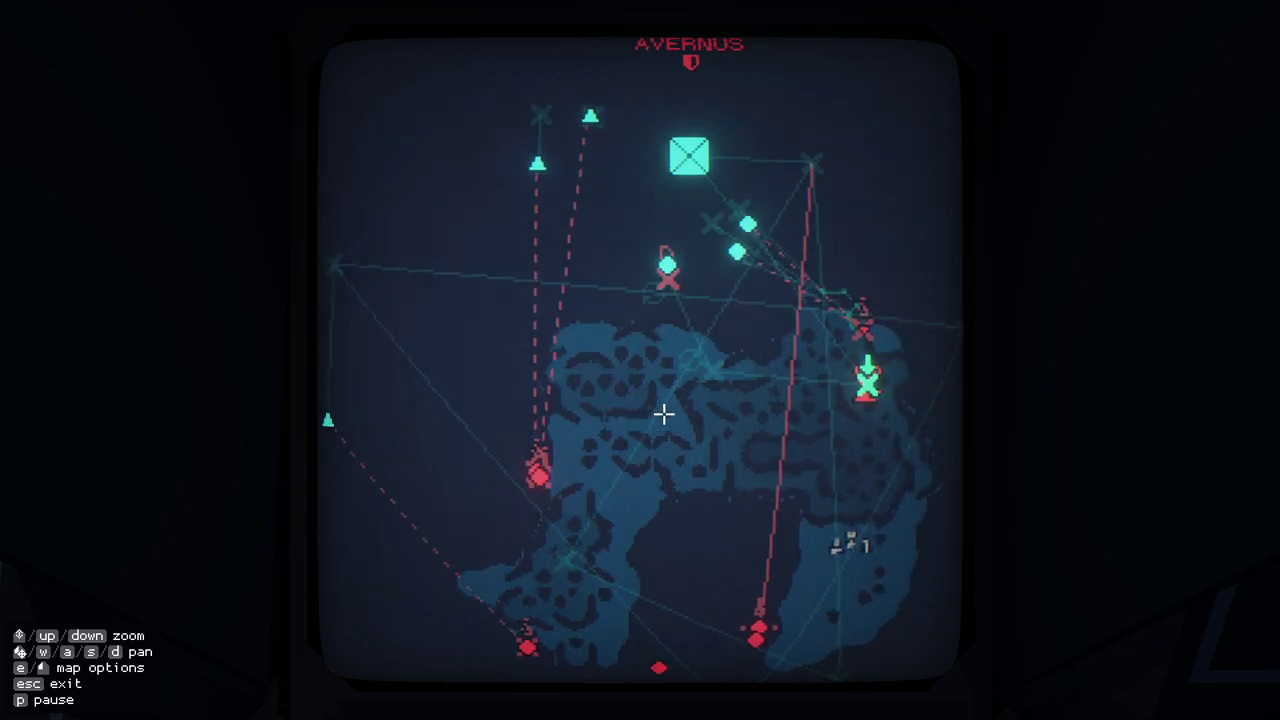
pyautogui.hotkey('s', 'd')
pyautogui.scroll(2, 765, 318)
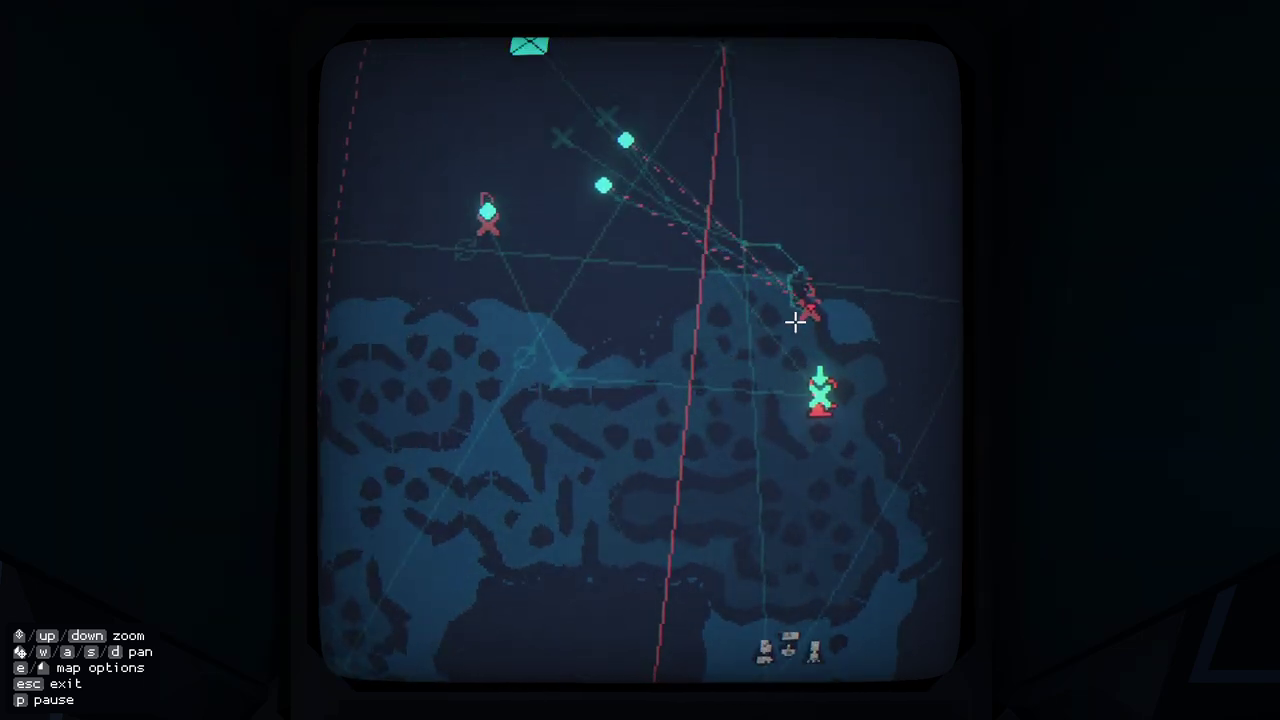
pyautogui.scroll(-2, 795, 320)
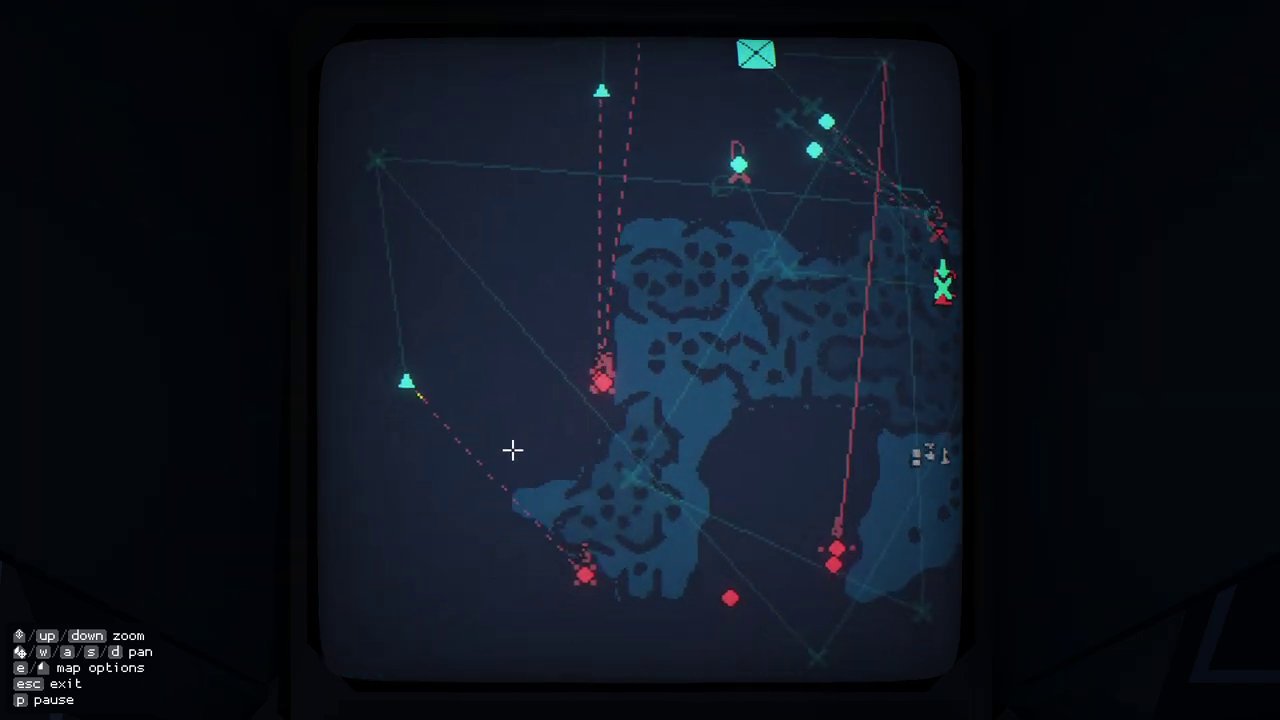
pyautogui.click(458, 355)
# - Take manual control of the aircraft's camera and fire on the enemy target
pyautogui.click(492, 257)
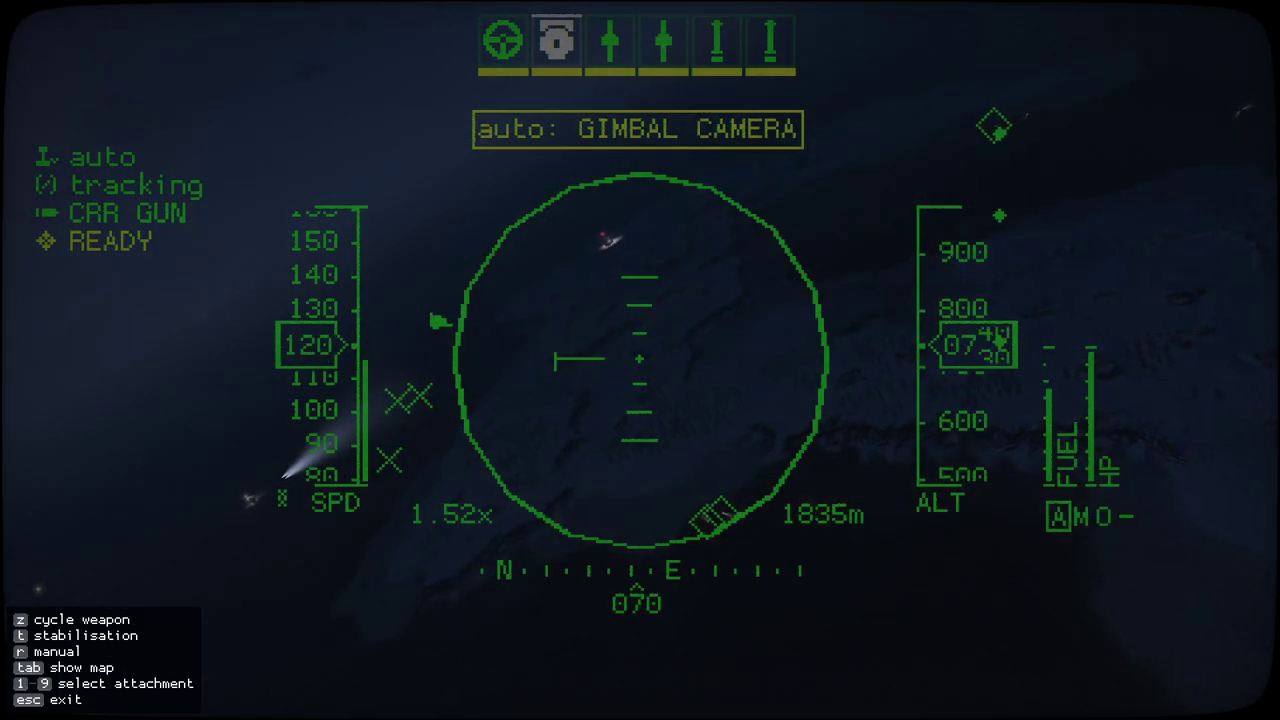
pyautogui.press('r')
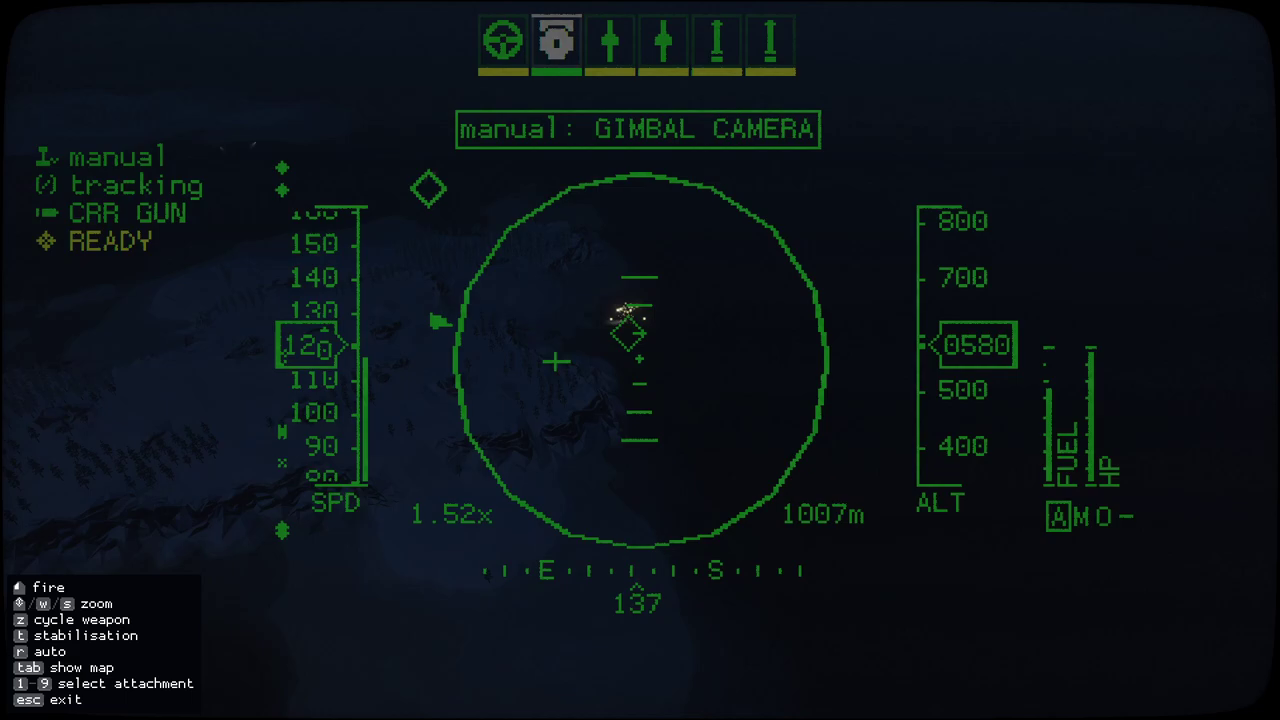
pyautogui.scroll(8, 640, 360)
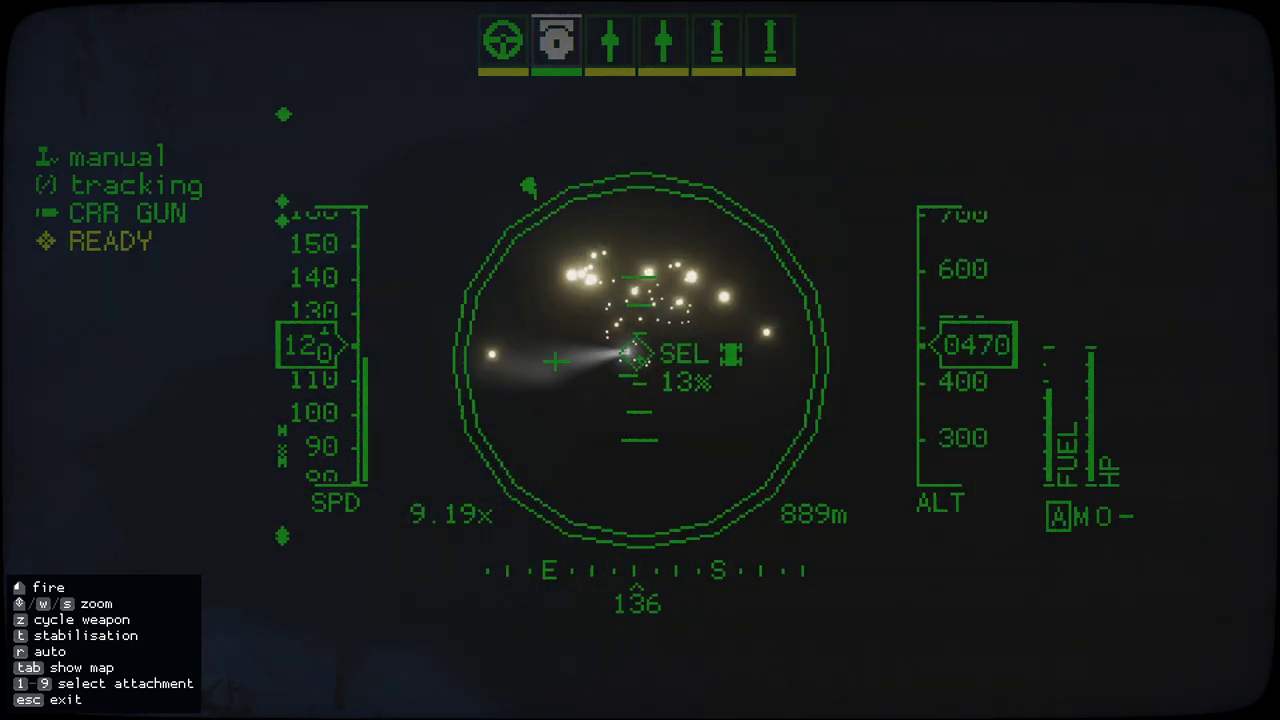
pyautogui.scroll(5, 640, 360)
pyautogui.scroll(2, 640, 360)
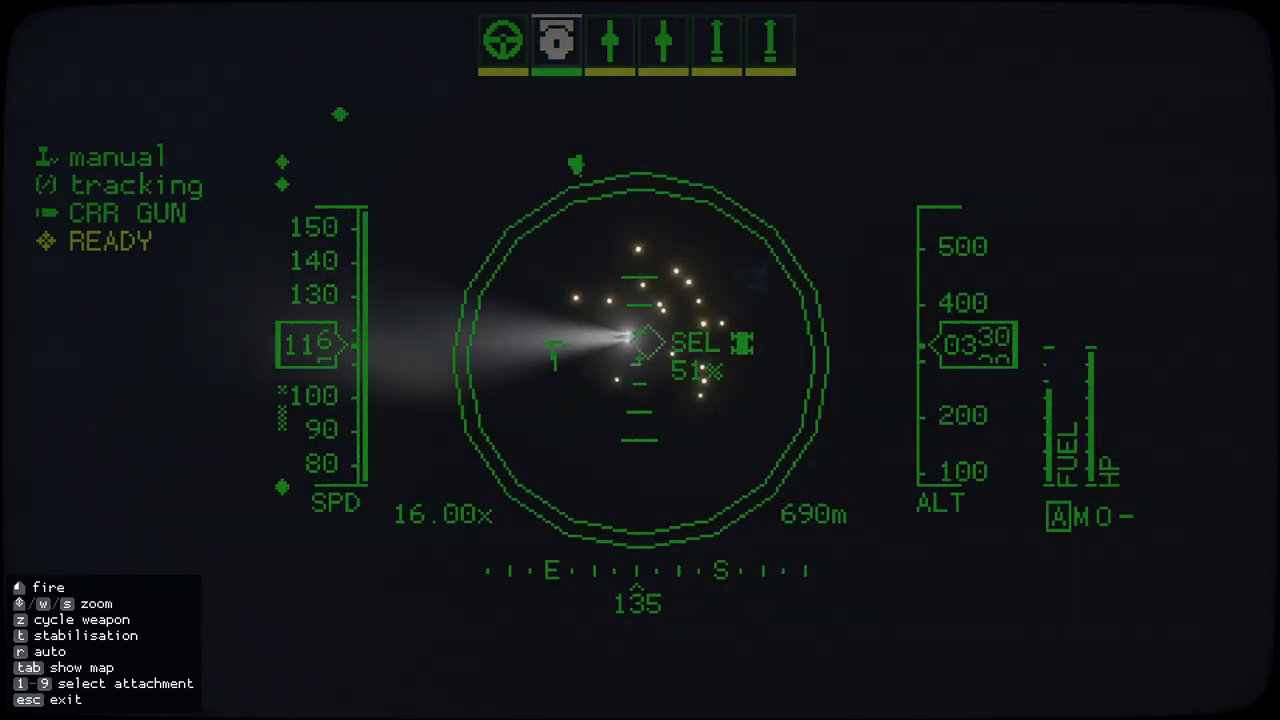
pyautogui.click(640, 360)
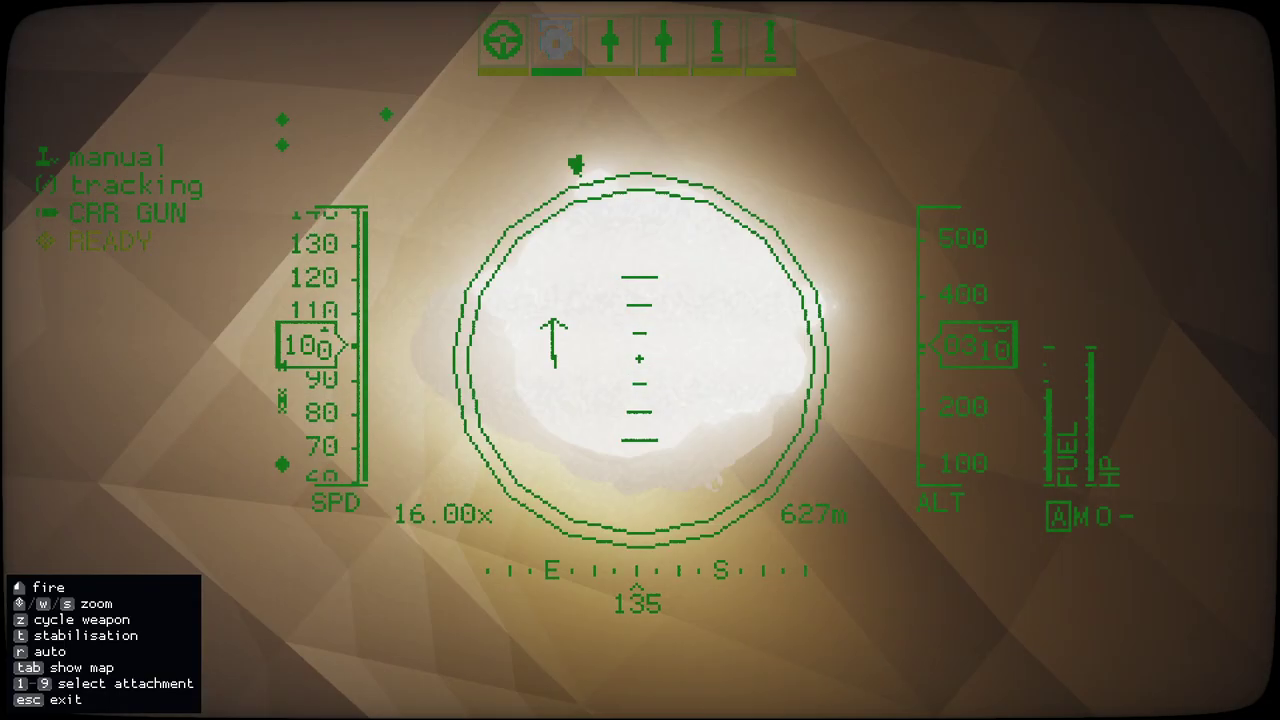
pyautogui.scroll(-3, 640, 360)
pyautogui.scroll(-4, 640, 360)
pyautogui.scroll(-4, 640, 360)
pyautogui.scroll(-3, 640, 360)
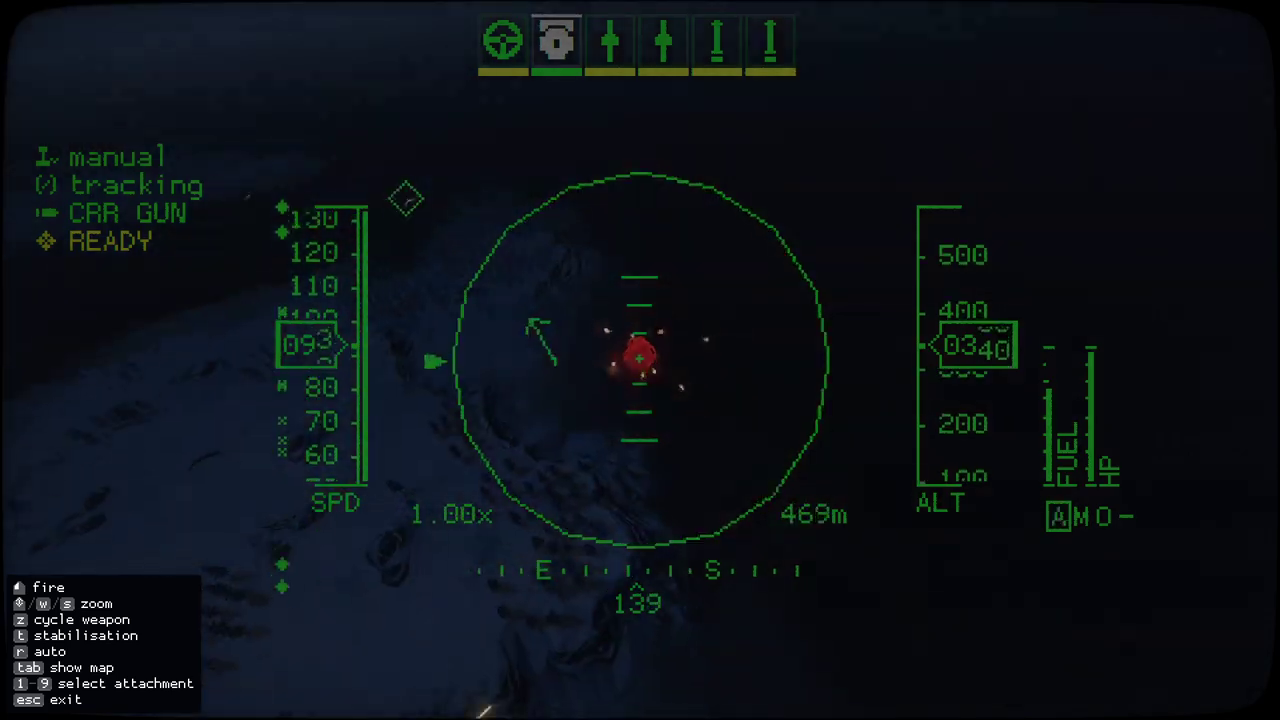
# - Issue GO CODE ALPHA from the map options and open another unit's camera
pyautogui.press('Escape')
pyautogui.press('Tab')
pyautogui.press('e')
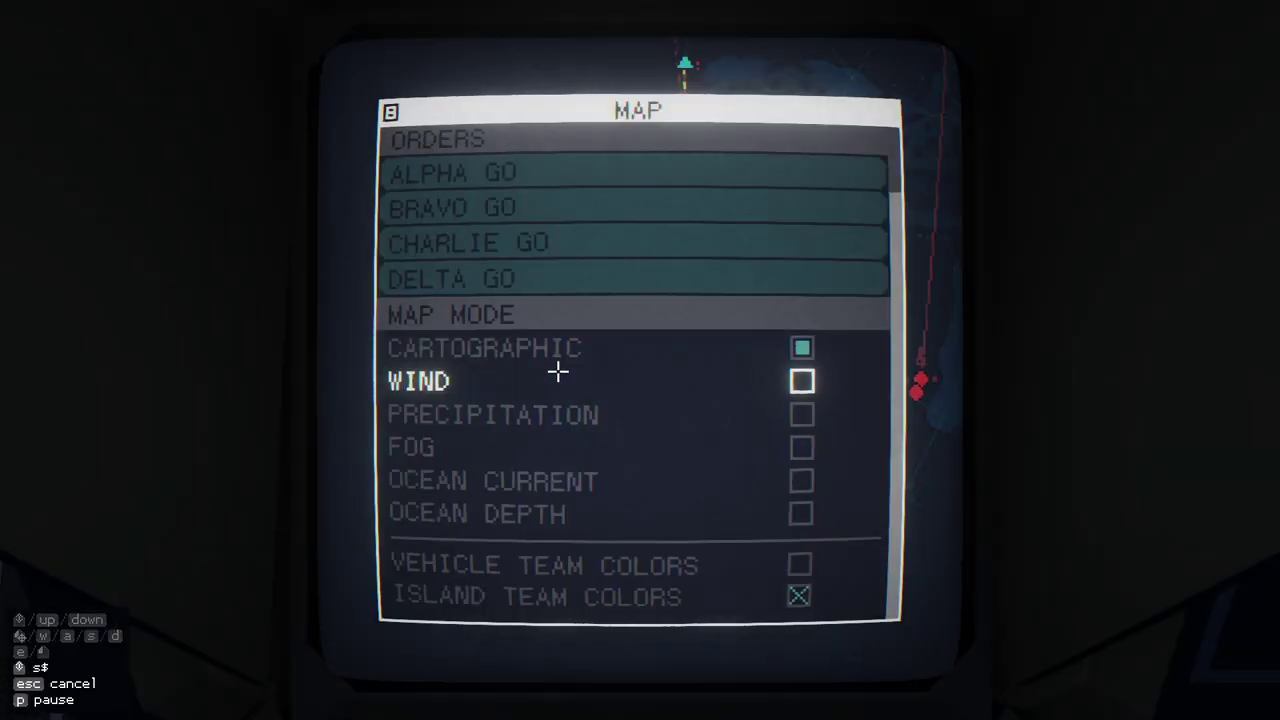
pyautogui.click(878, 290)
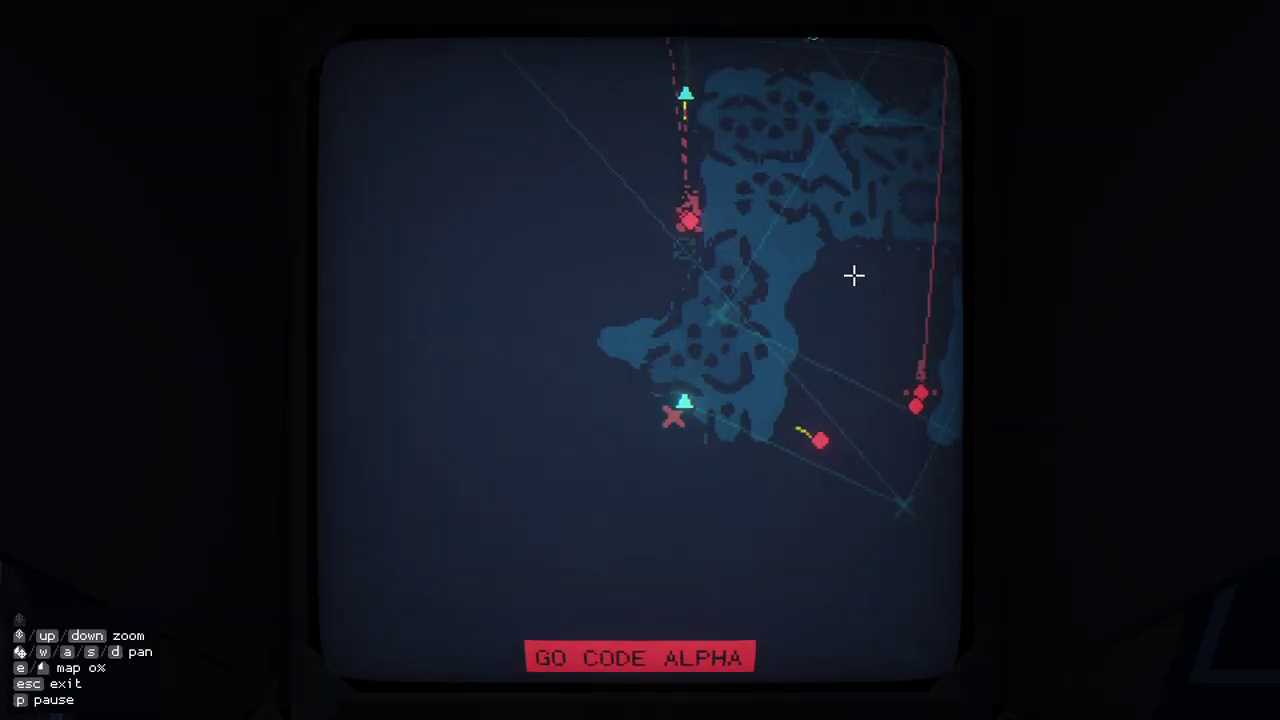
pyautogui.press('w')
pyautogui.click(637, 360)
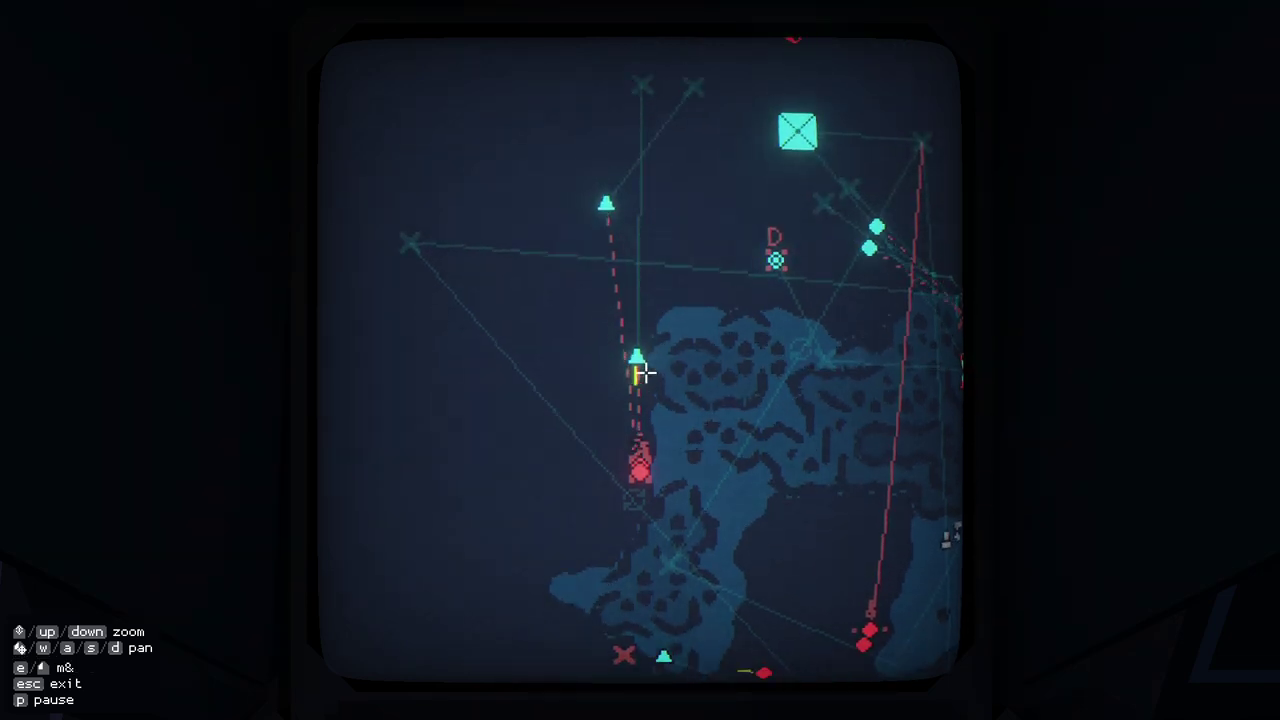
pyautogui.click(620, 251)
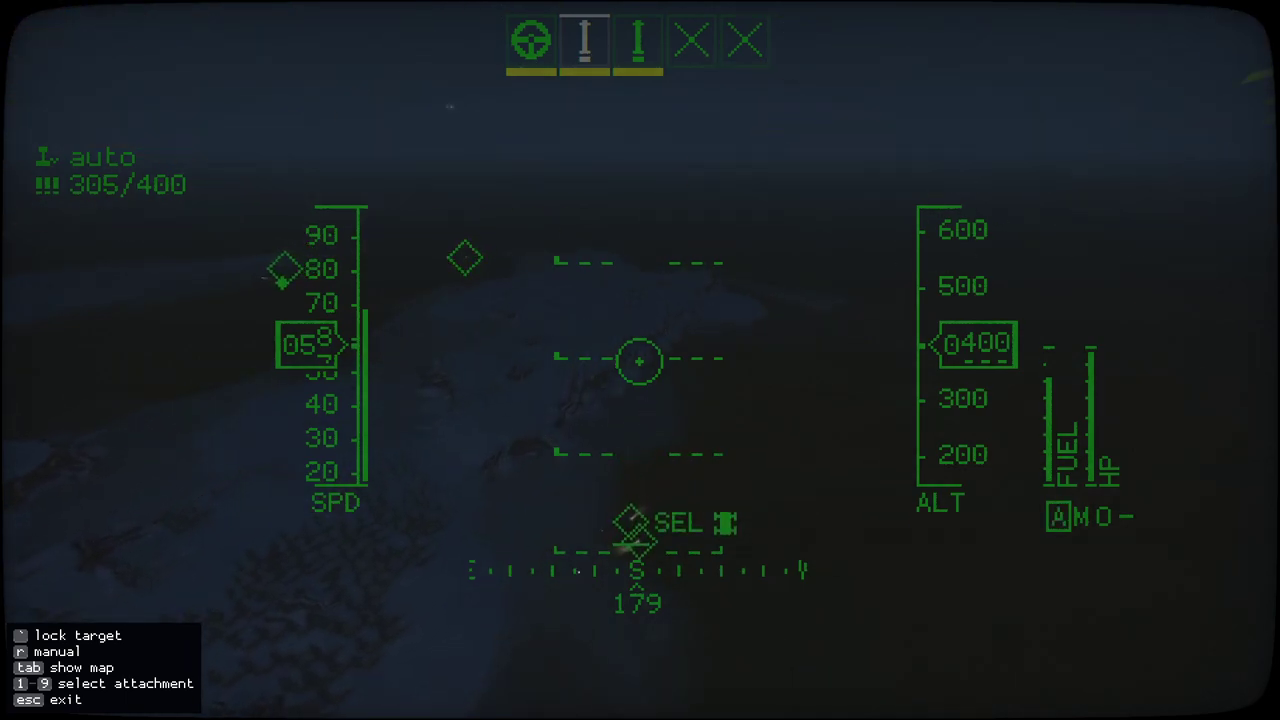
# - Leave the vehicle camera view and focus the tactical map screen
pyautogui.press('Tab')
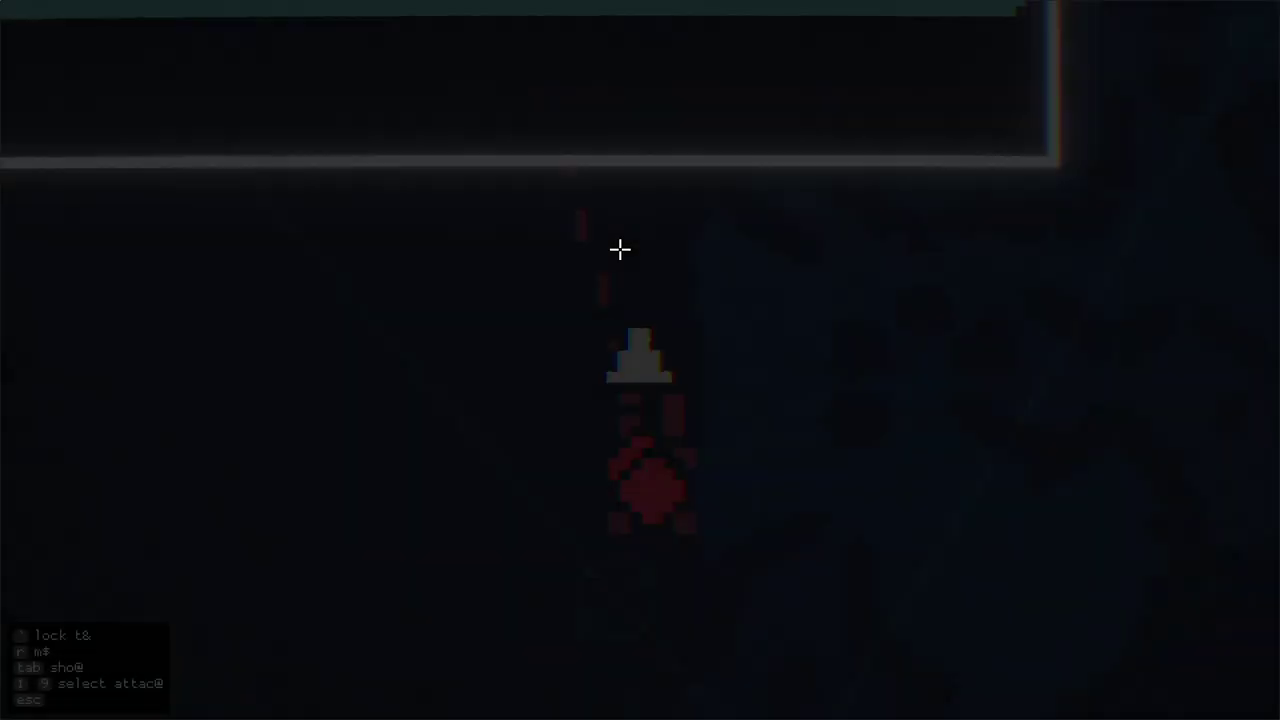
pyautogui.press('Escape')
pyautogui.press('Escape')
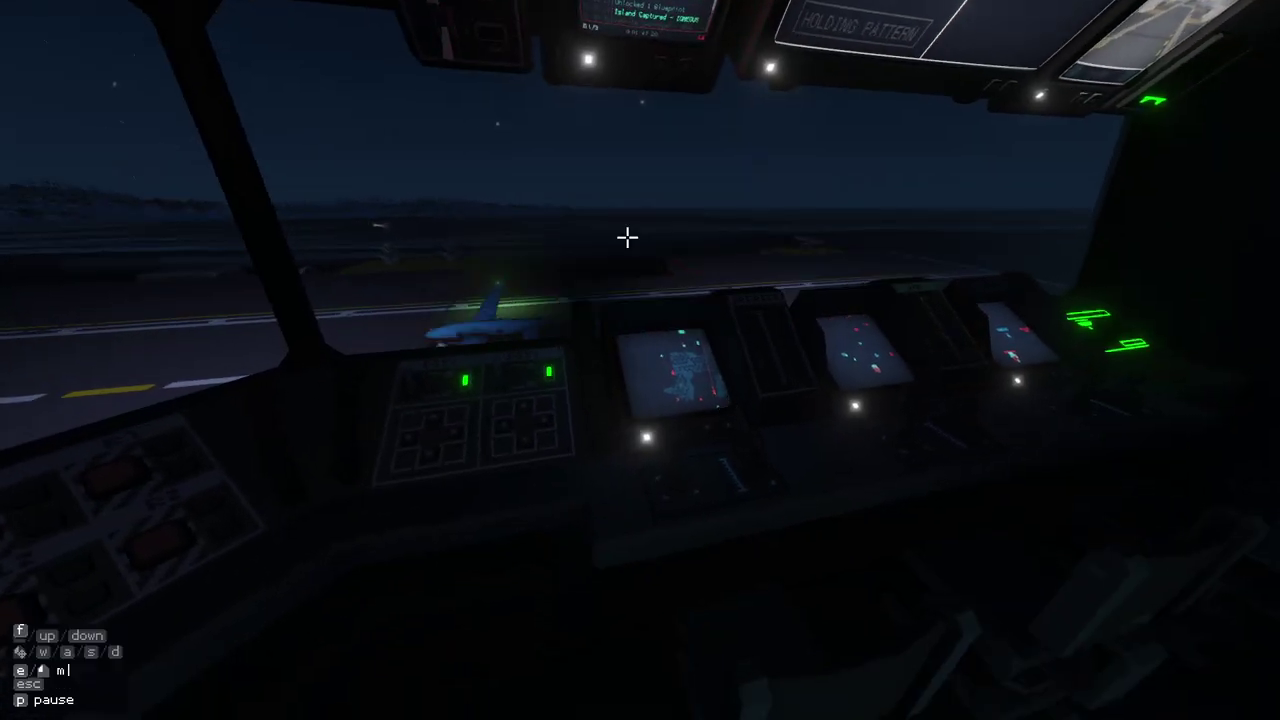
pyautogui.click(640, 360)
pyautogui.scroll(-2, 666, 396)
# - Watch through the Razorbill's camera, then exit back to a unit's route on the map
pyautogui.click(611, 262)
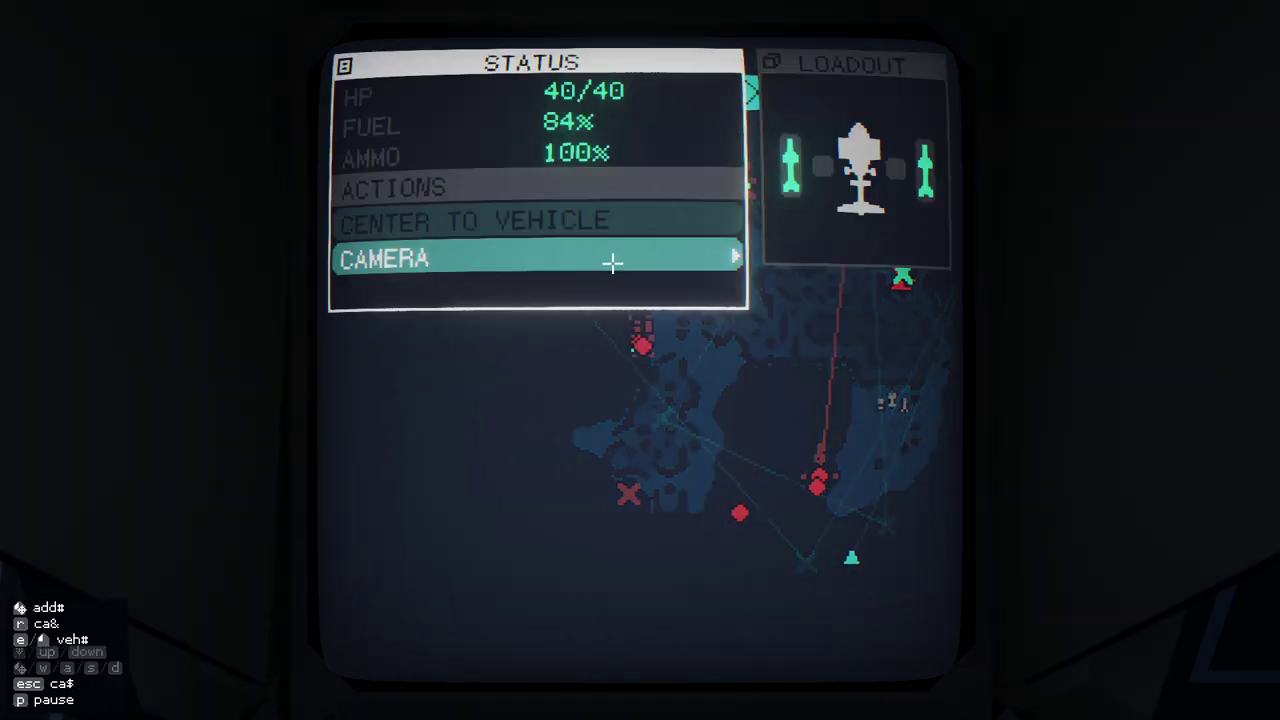
pyautogui.click(611, 262)
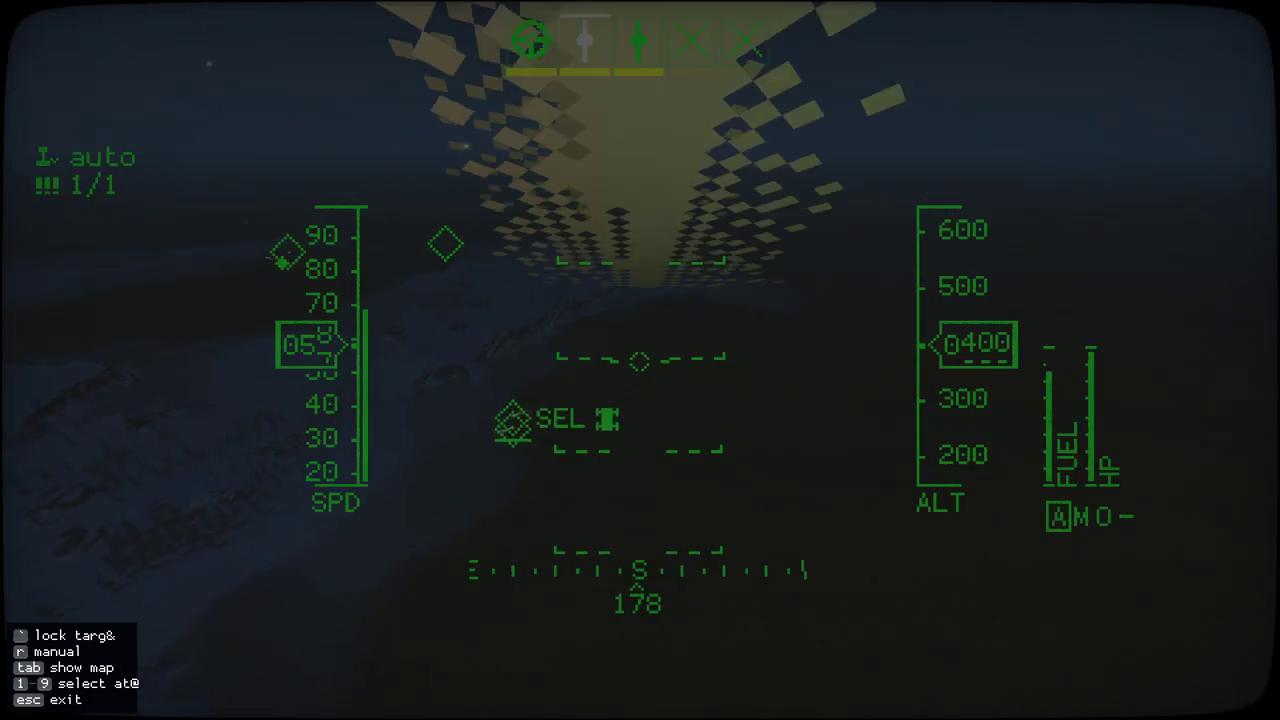
pyautogui.press('Tab')
pyautogui.press('tab')
pyautogui.press('or')
pyautogui.press('esc')
pyautogui.scroll(-3, 634, 283)
pyautogui.click(638, 358)
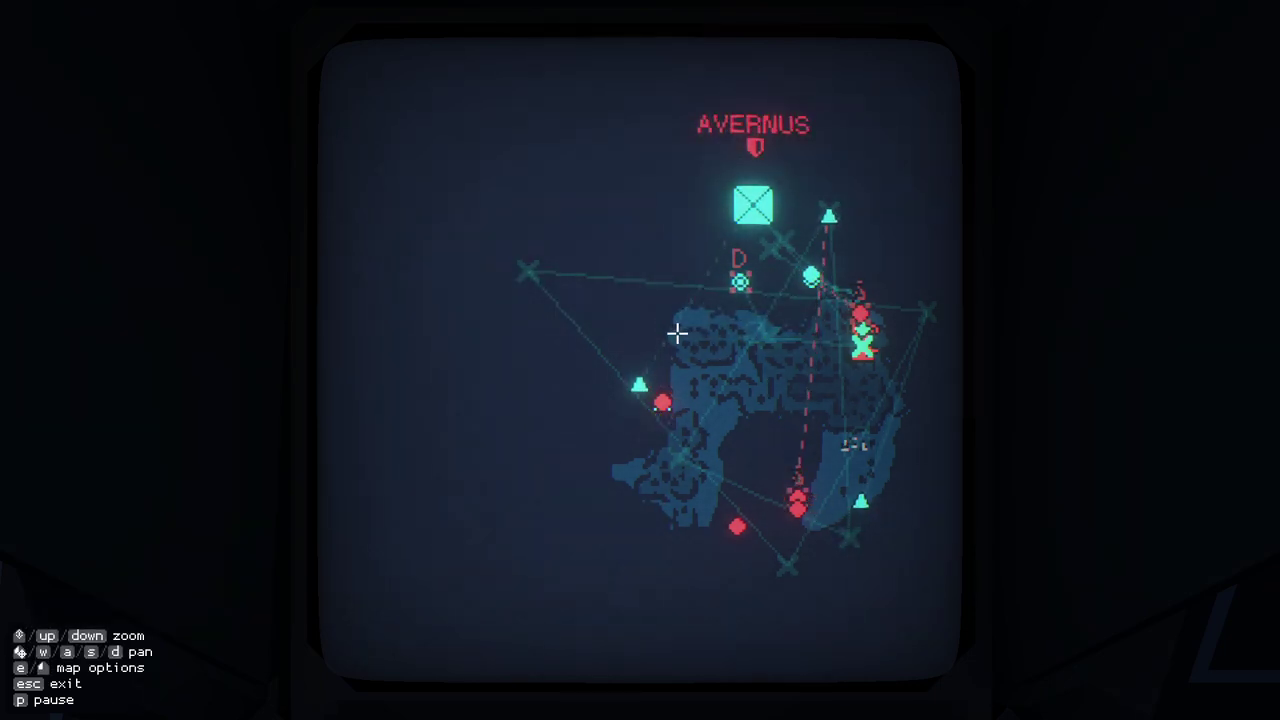
# - Inspect the route waypoint's wait and altitude settings, then finish editing the route
pyautogui.click(640, 390)
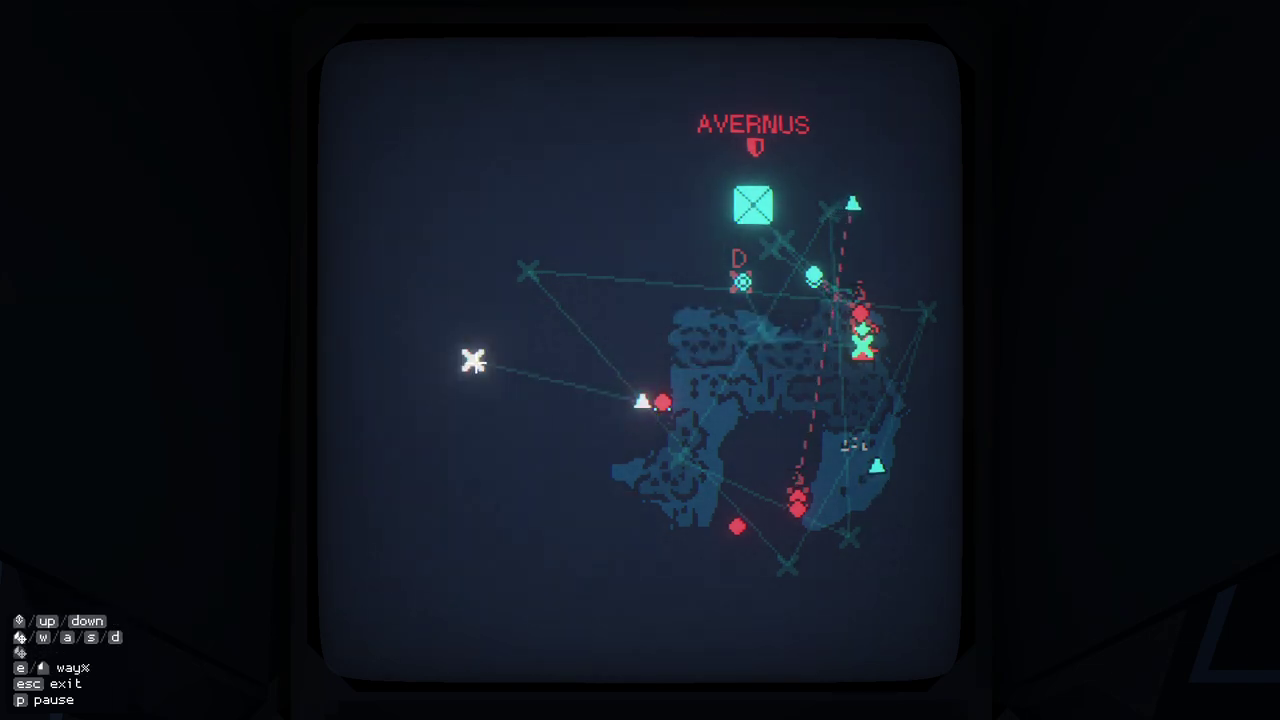
pyautogui.press('e')
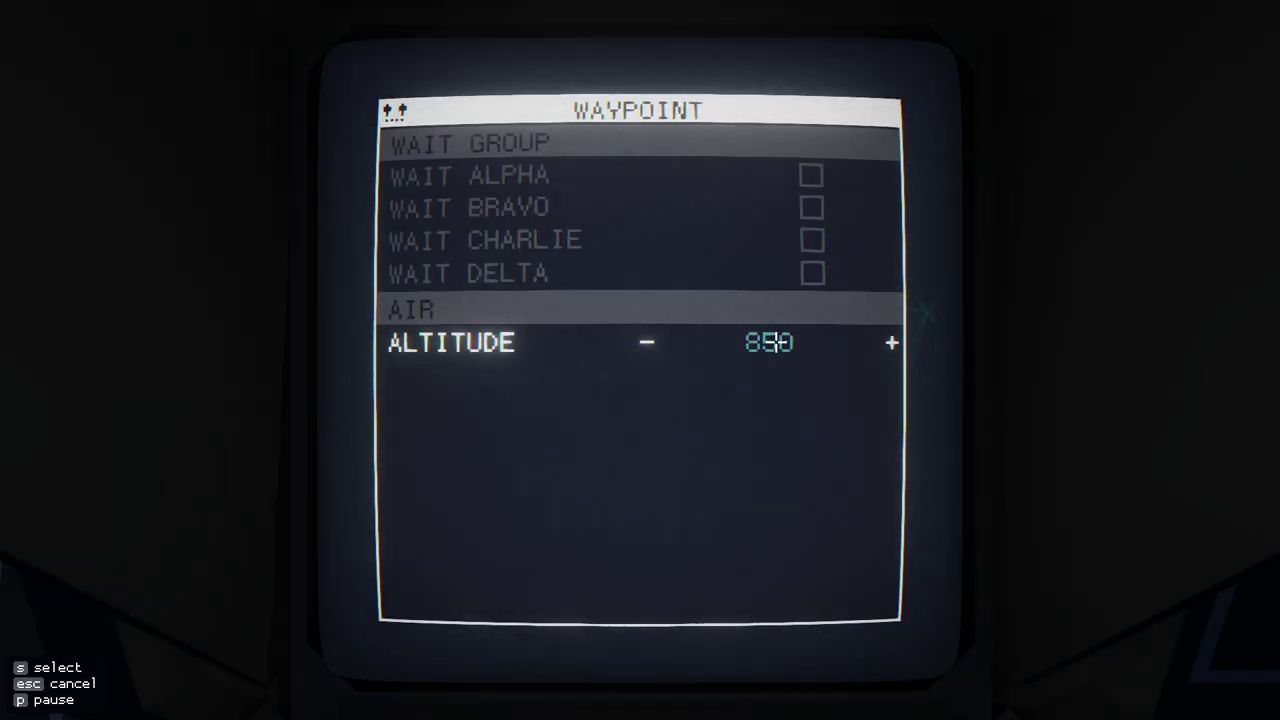
pyautogui.press('Escape')
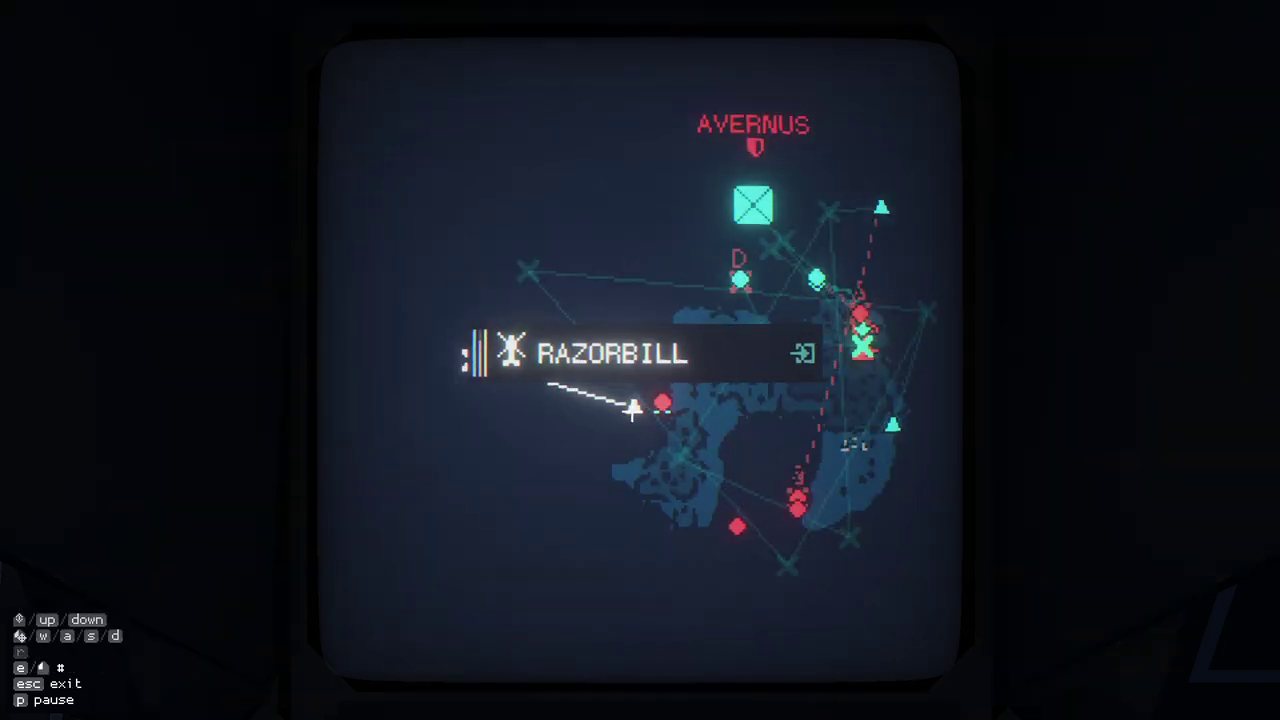
pyautogui.press('Escape')
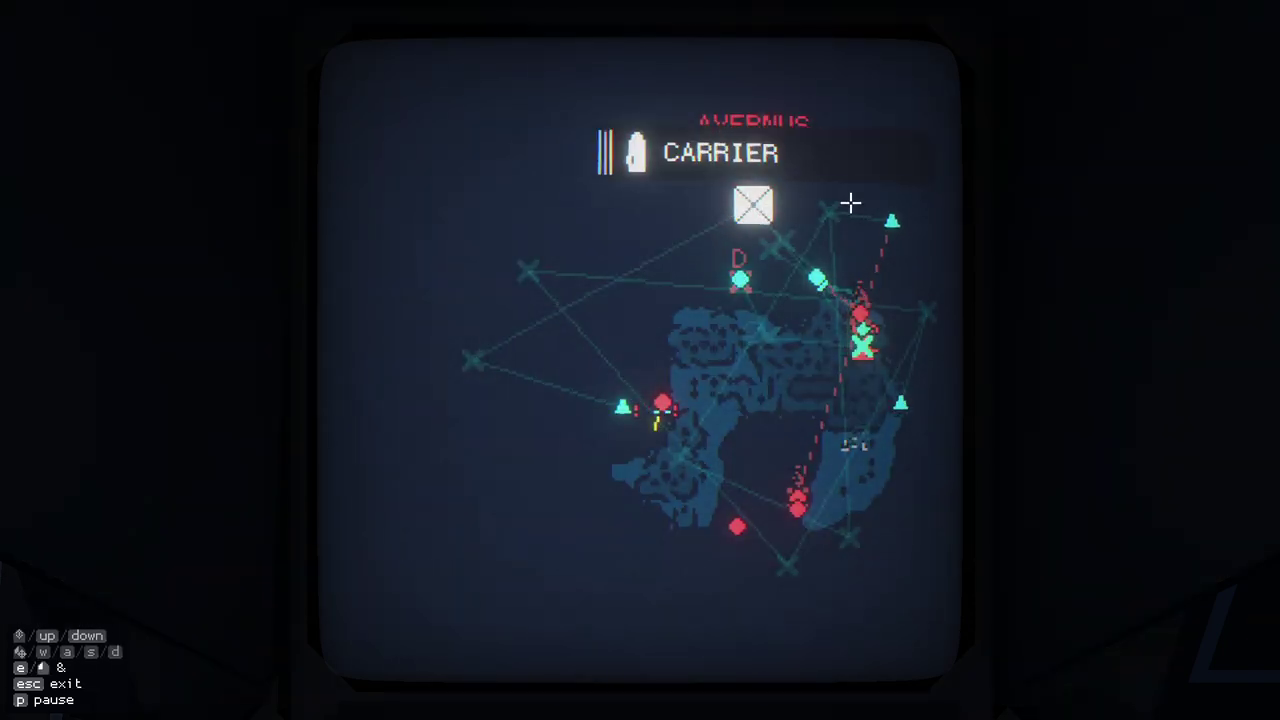
pyautogui.press('d')
pyautogui.press('d')
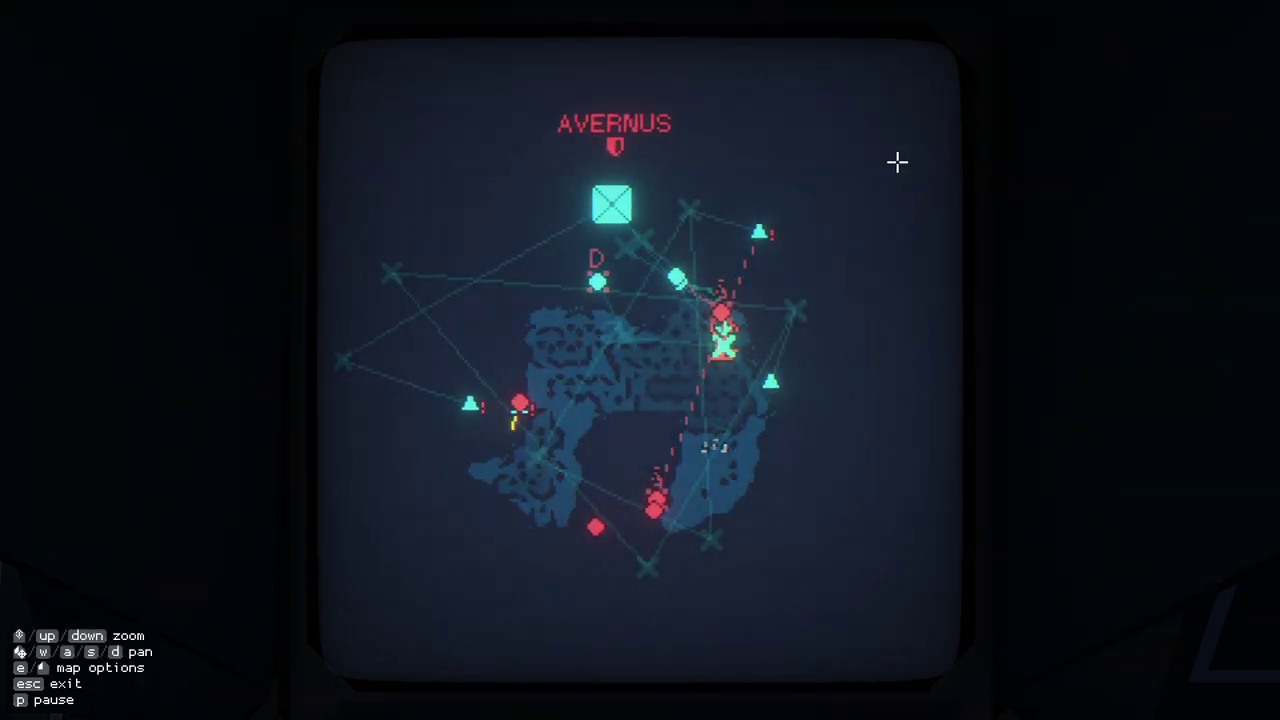
# - Check the Razorbill's status and plot it a new waypoint southwest of the island
pyautogui.press('a')
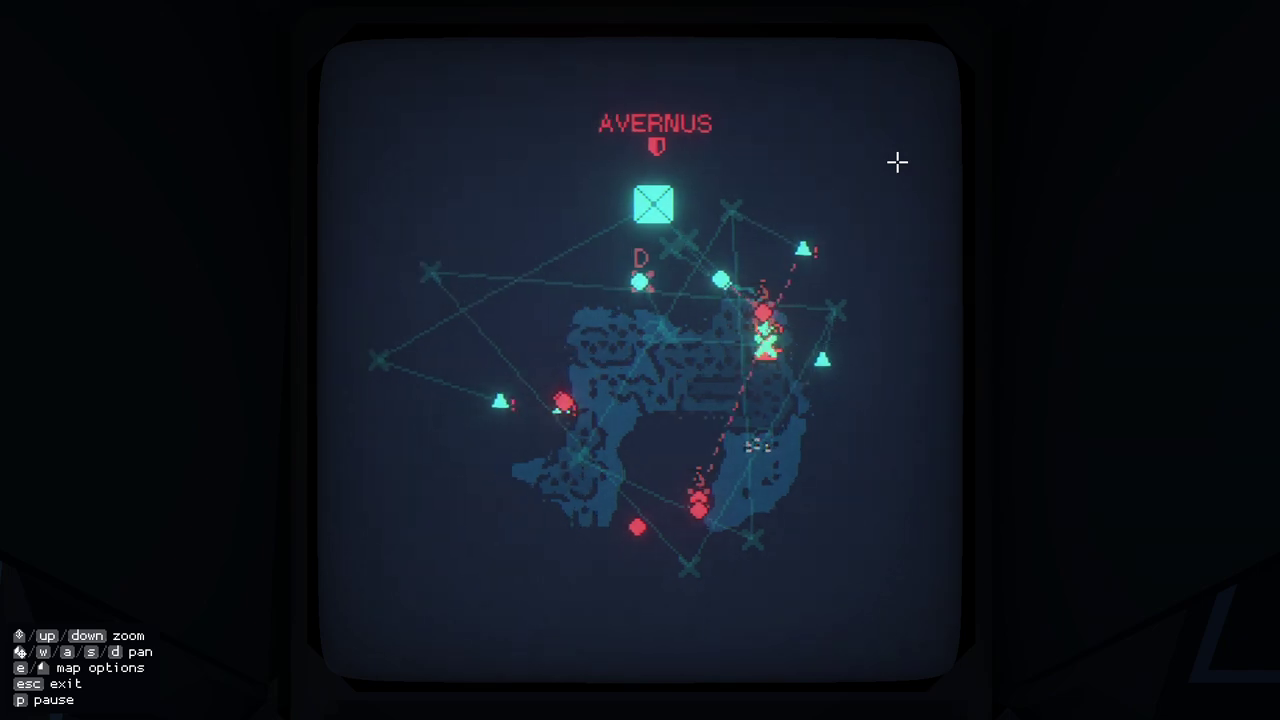
pyautogui.press('s')
pyautogui.click(500, 360)
pyautogui.click(500, 360)
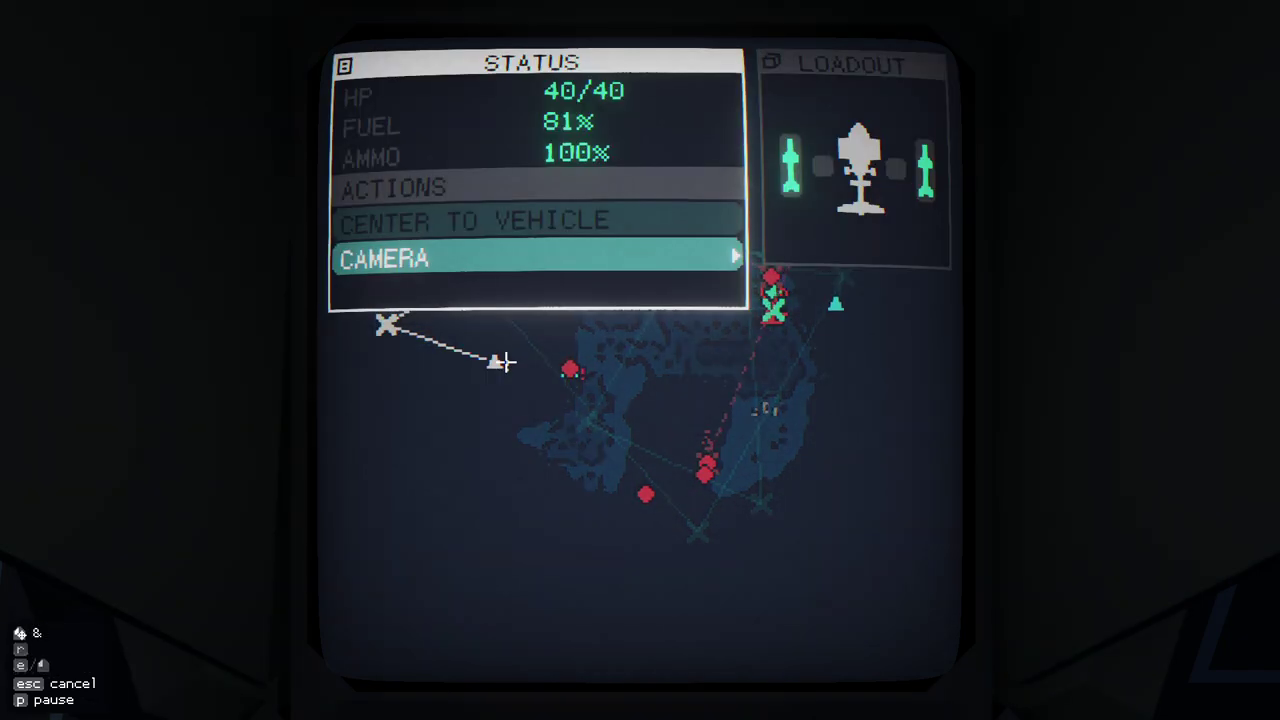
pyautogui.press('Escape')
pyautogui.click(500, 310)
pyautogui.click(480, 360)
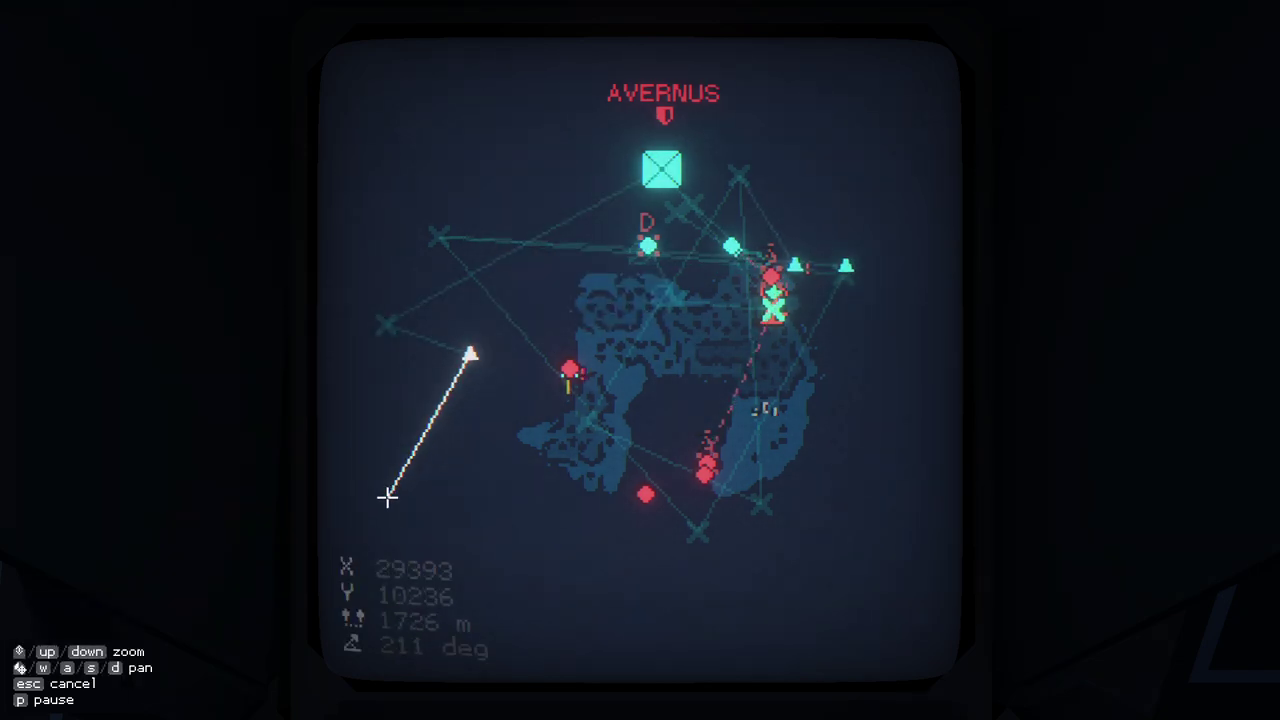
pyautogui.click(413, 495)
pyautogui.press('s')
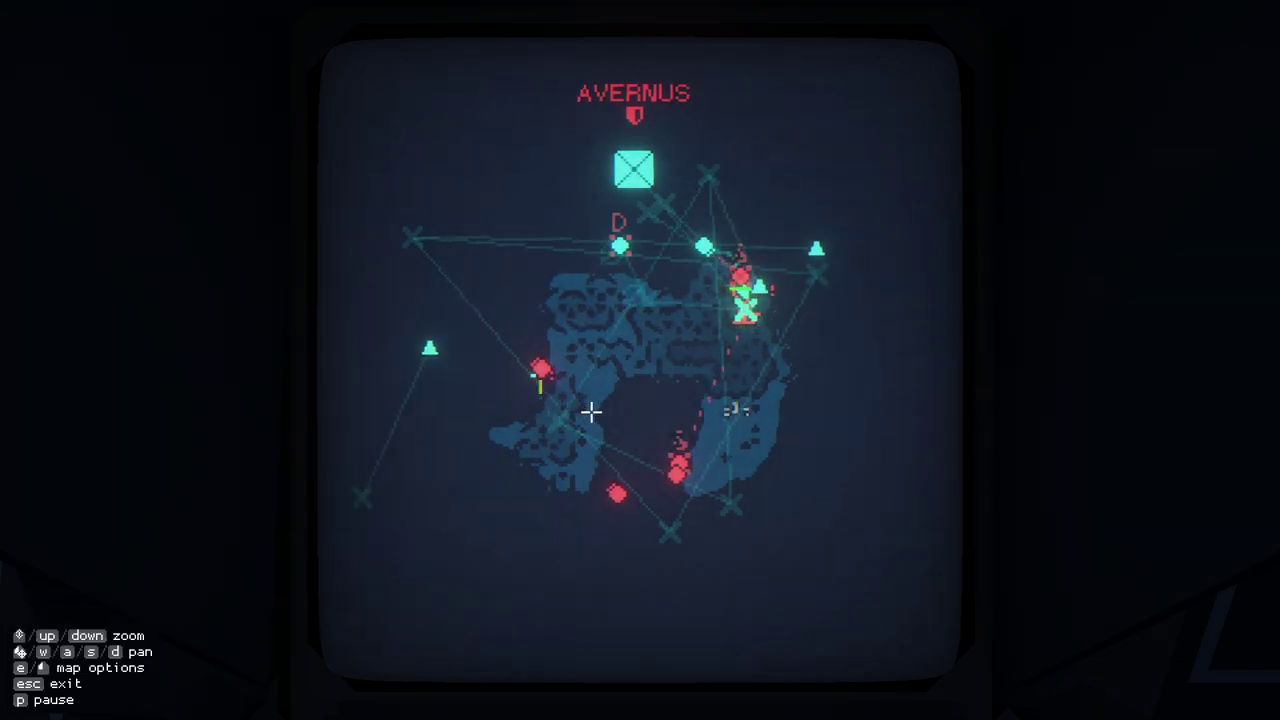
# - Place a waypoint west of the island and check the coastal unit's status
pyautogui.press('a')
pyautogui.scroll(3, 628, 335)
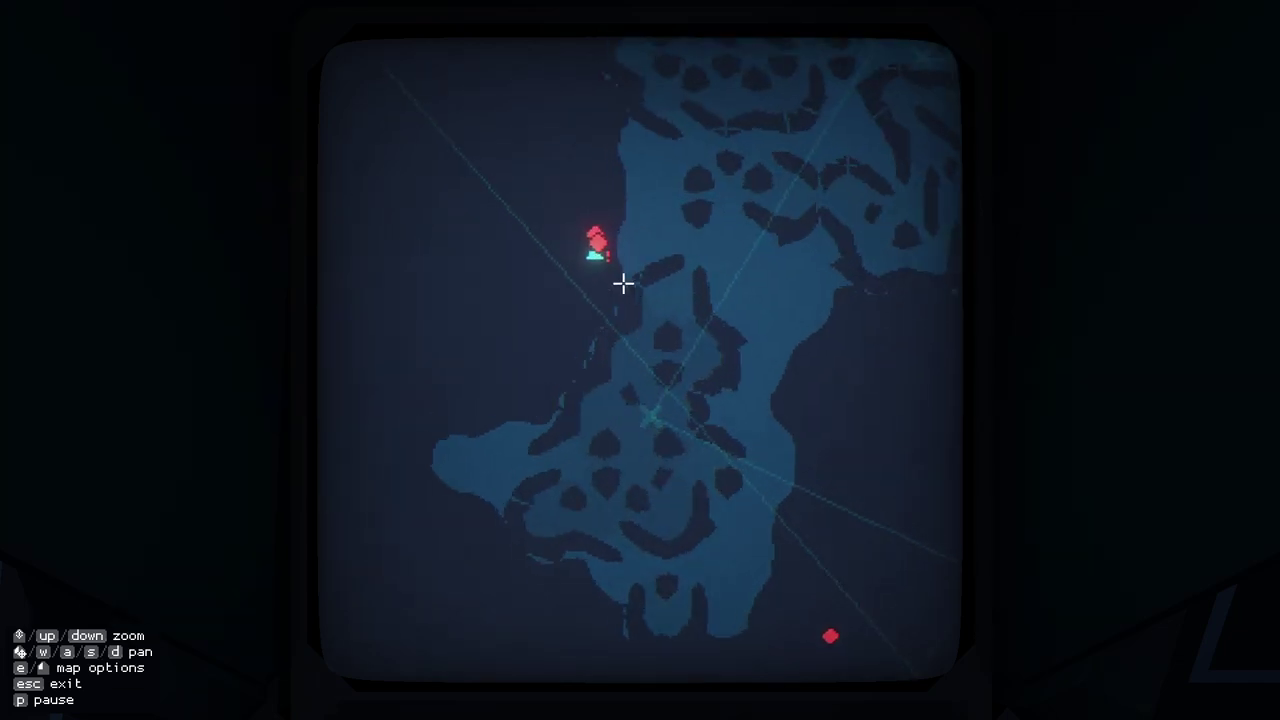
pyautogui.scroll(3, 628, 335)
pyautogui.click(645, 305)
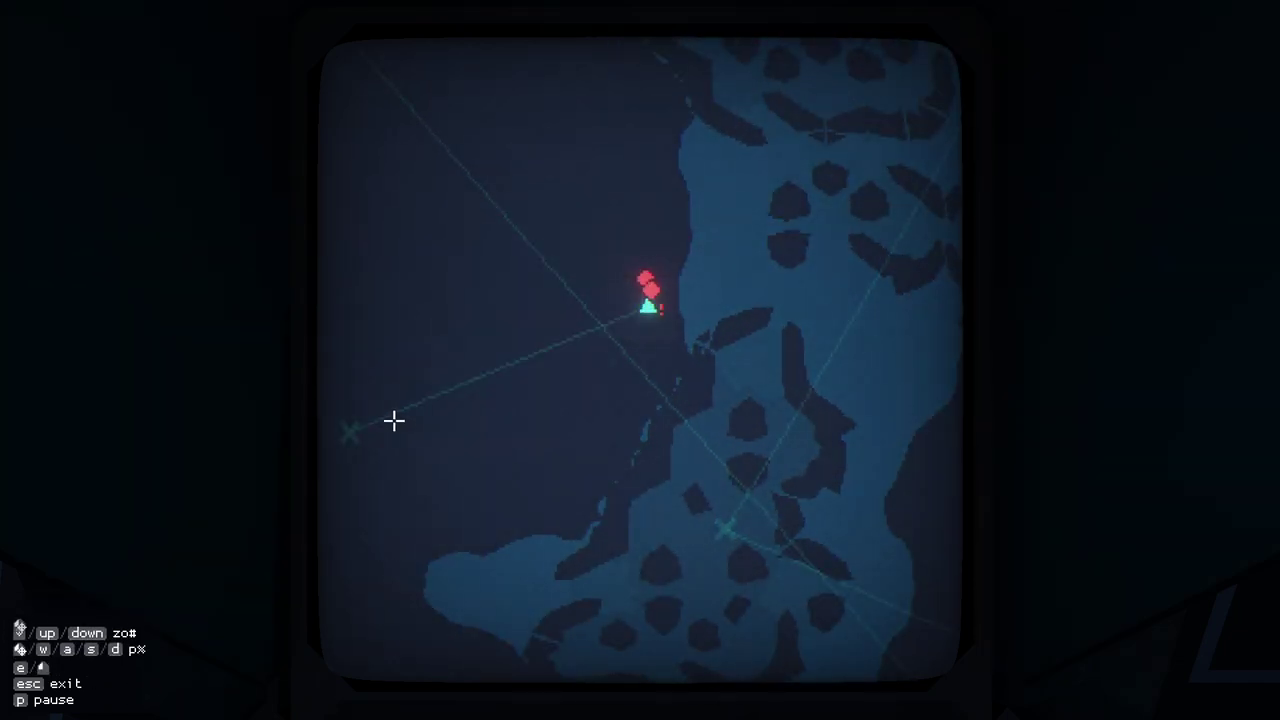
pyautogui.scroll(-3, 393, 420)
pyautogui.scroll(-3, 630, 340)
pyautogui.scroll(-2, 630, 345)
pyautogui.scroll(-2, 700, 348)
pyautogui.scroll(-1, 715, 347)
pyautogui.click(705, 340)
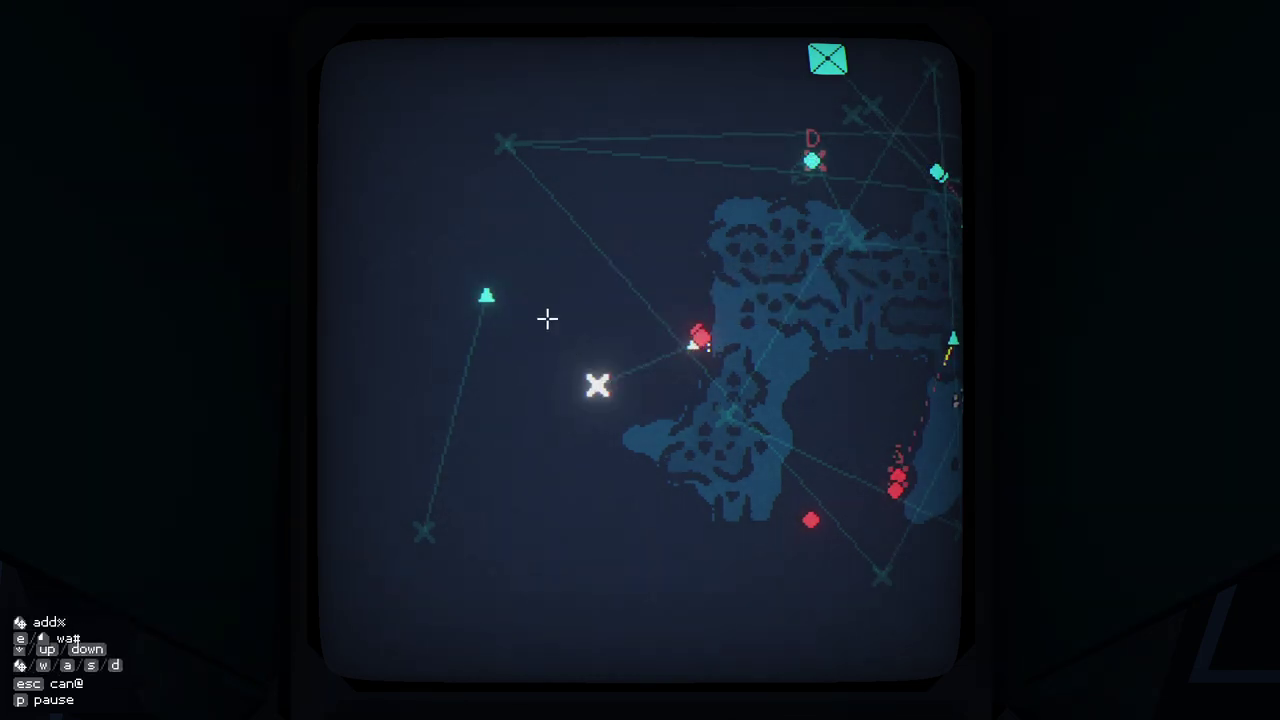
pyautogui.click(463, 232)
pyautogui.click(686, 348)
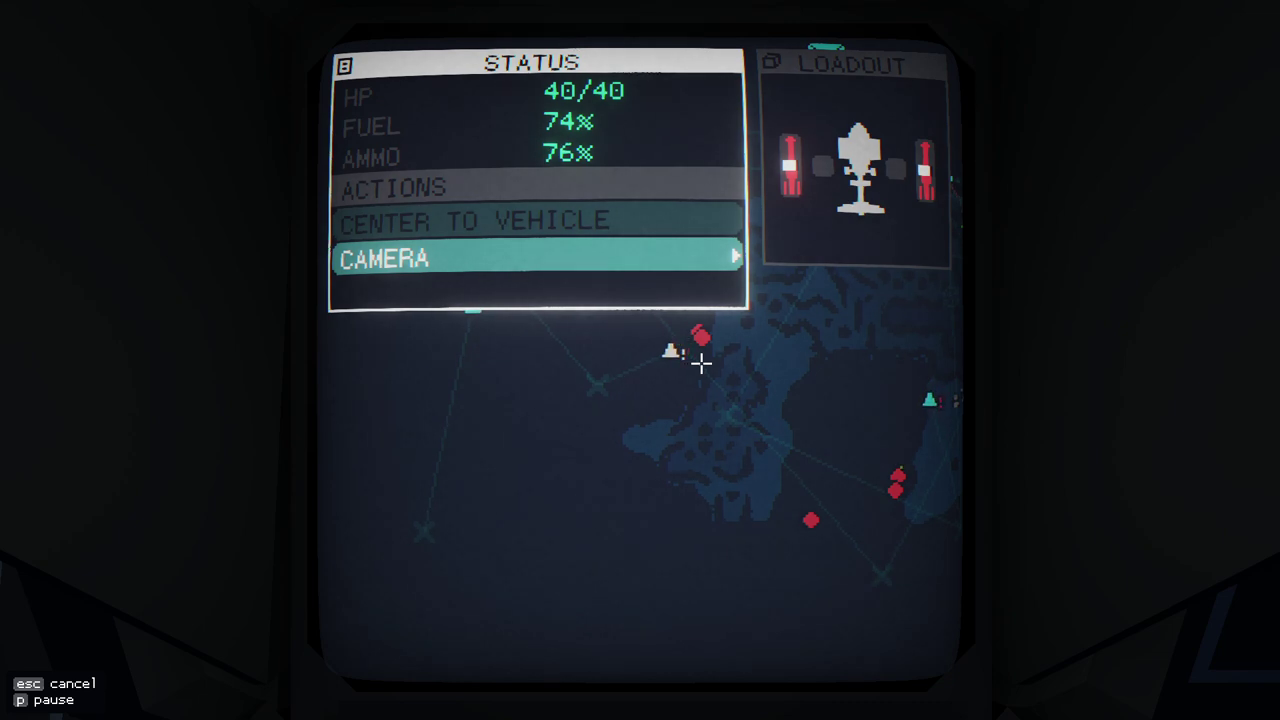
pyautogui.press('Escape')
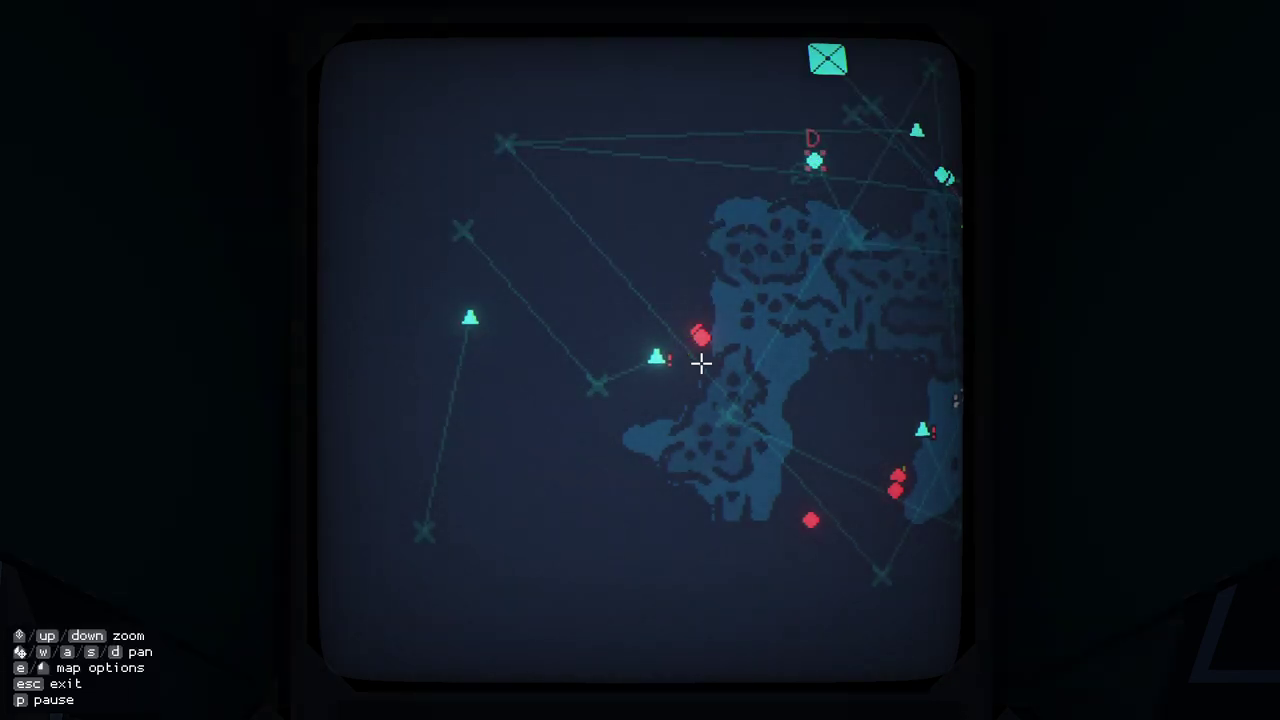
pyautogui.scroll(-2, 700, 363)
# - View the Razorbill's status and begin its roughly 1690 m leg toward the west-coast enemy
pyautogui.click(547, 355)
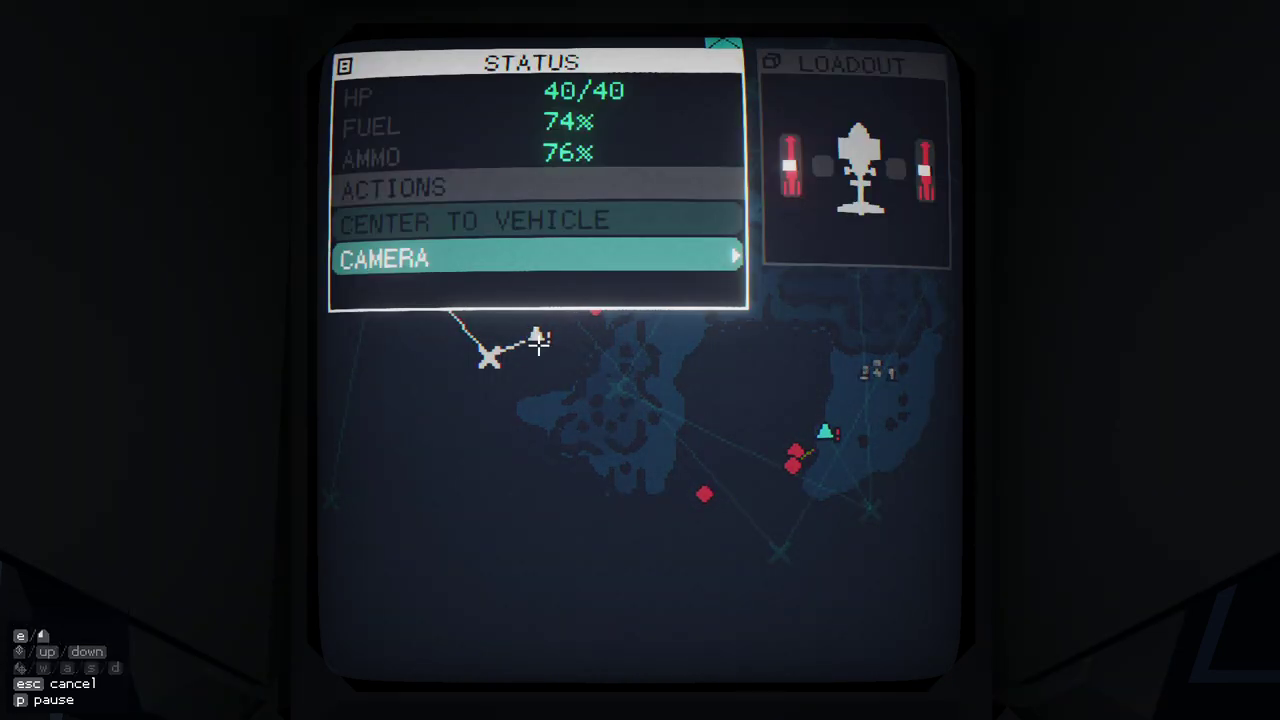
pyautogui.press('Escape')
pyautogui.scroll(-1, 616, 390)
pyautogui.scroll(-1, 700, 400)
pyautogui.press('Escape')
pyautogui.scroll(-1, 783, 435)
pyautogui.scroll(-1, 760, 430)
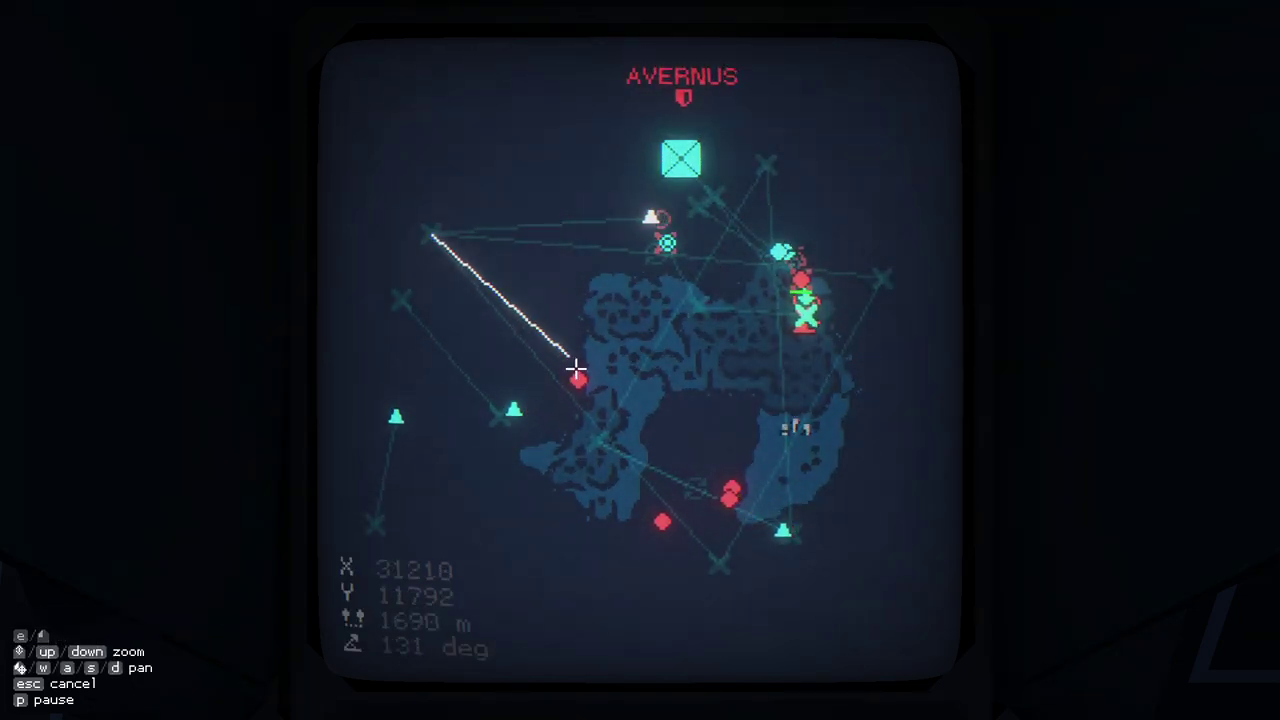
# - Order a double-missile strike on the first enemy, then pan across Avernus toward the carrier
pyautogui.click(578, 381)
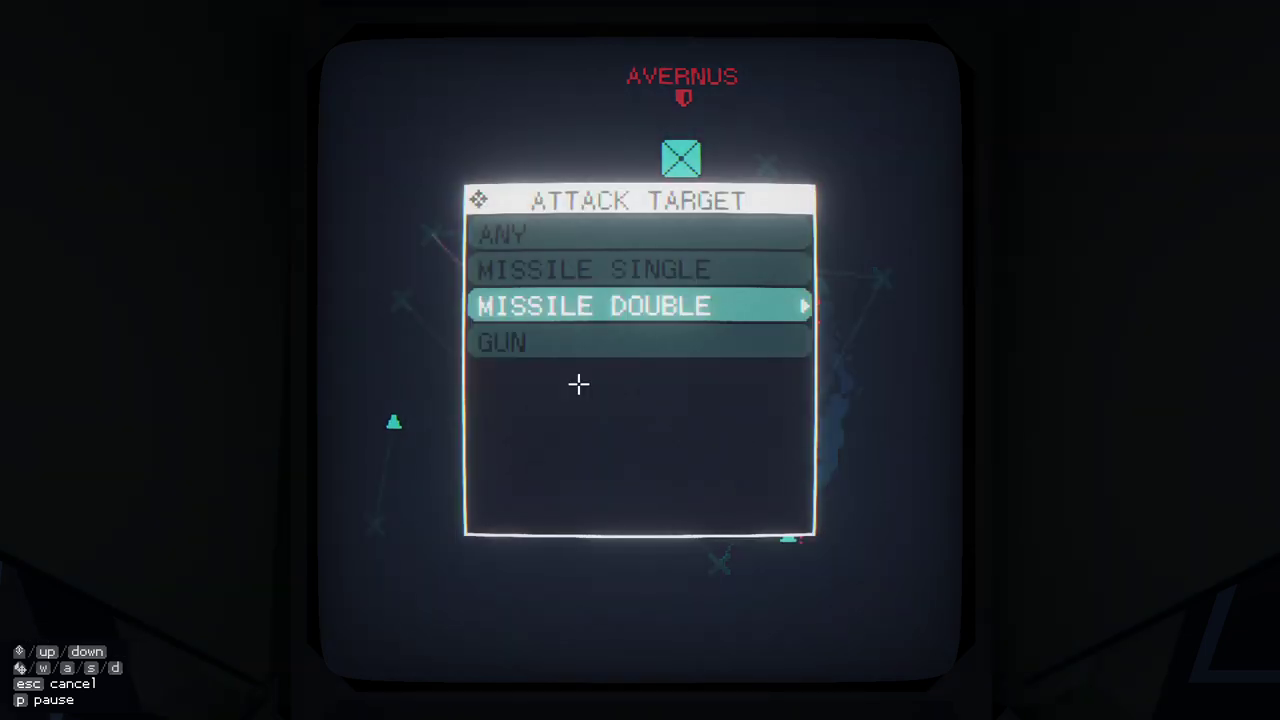
pyautogui.click(620, 340)
pyautogui.scroll(1, 700, 380)
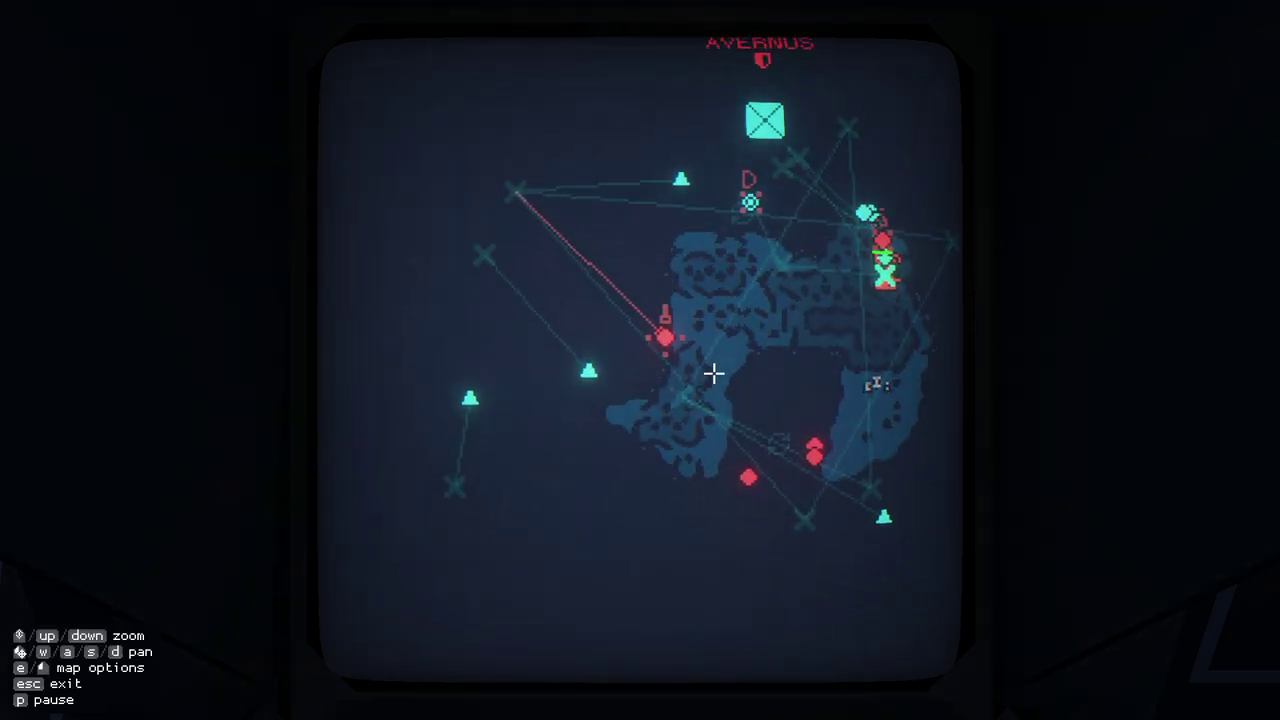
pyautogui.scroll(1, 714, 374)
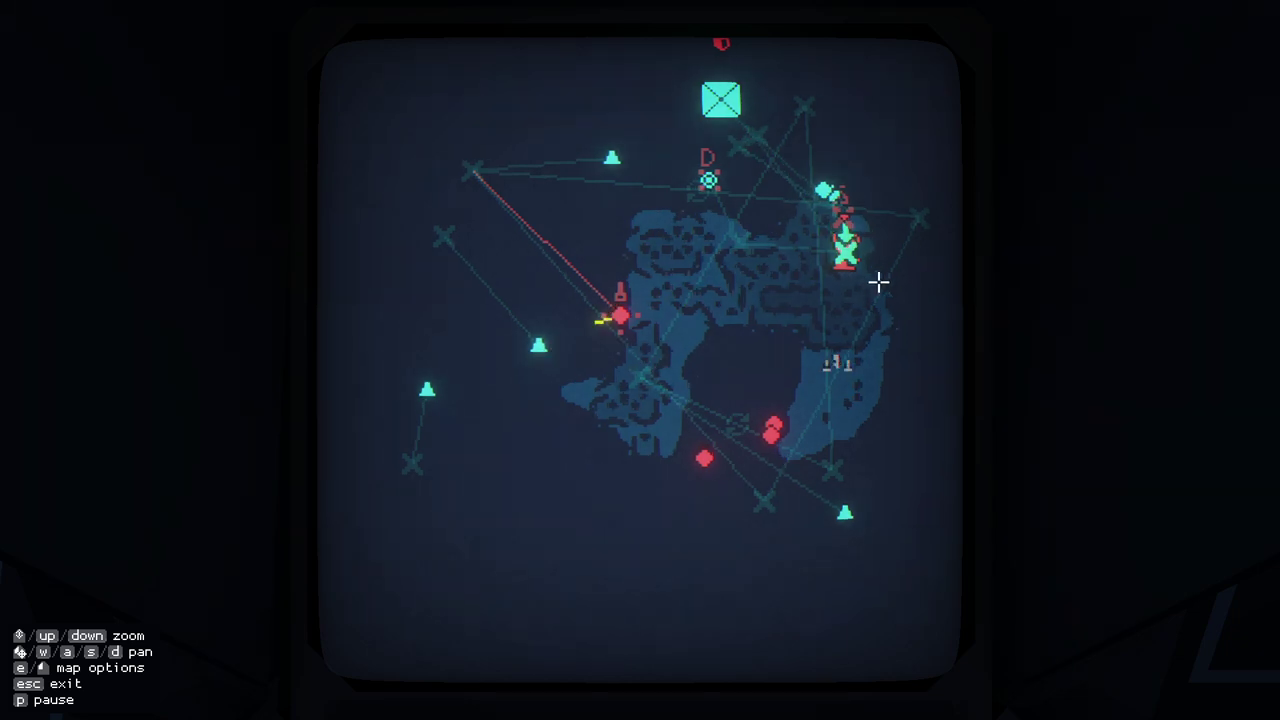
pyautogui.scroll(1, 840, 280)
pyautogui.scroll(1, 840, 280)
pyautogui.scroll(1, 826, 342)
pyautogui.scroll(1, 826, 342)
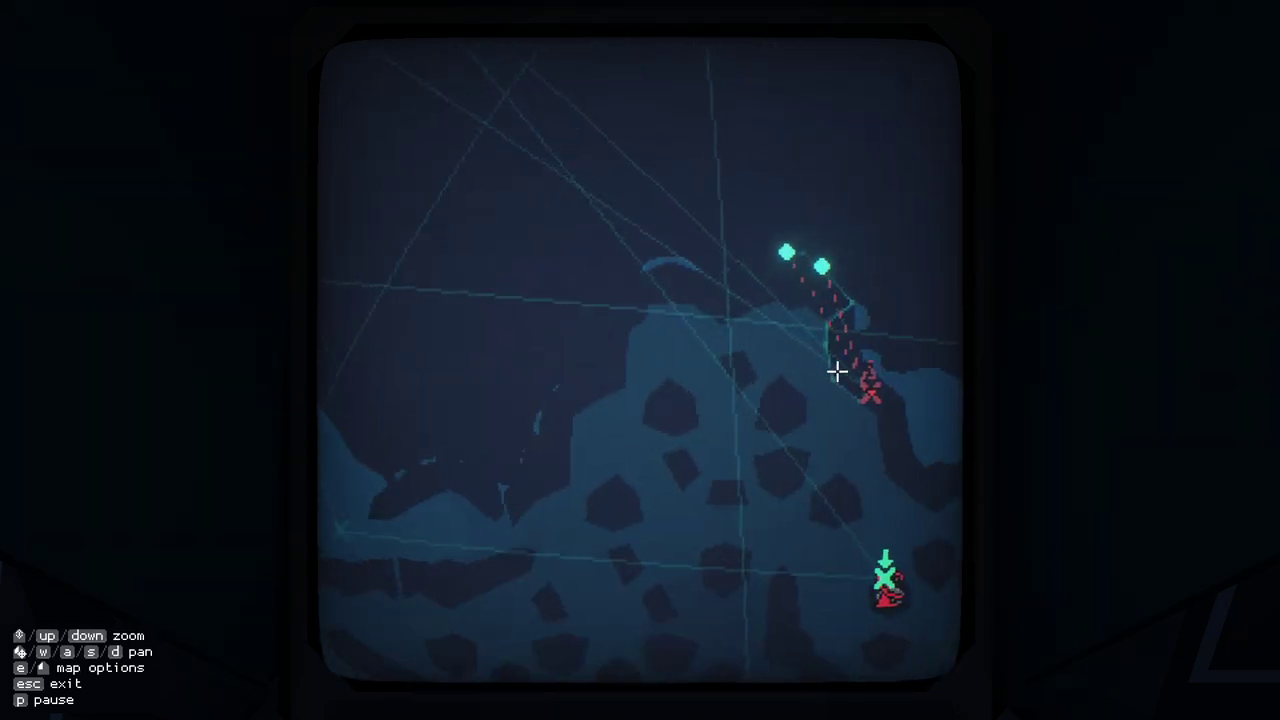
pyautogui.scroll(1, 838, 374)
pyautogui.scroll(-2, 838, 374)
pyautogui.scroll(-2, 800, 420)
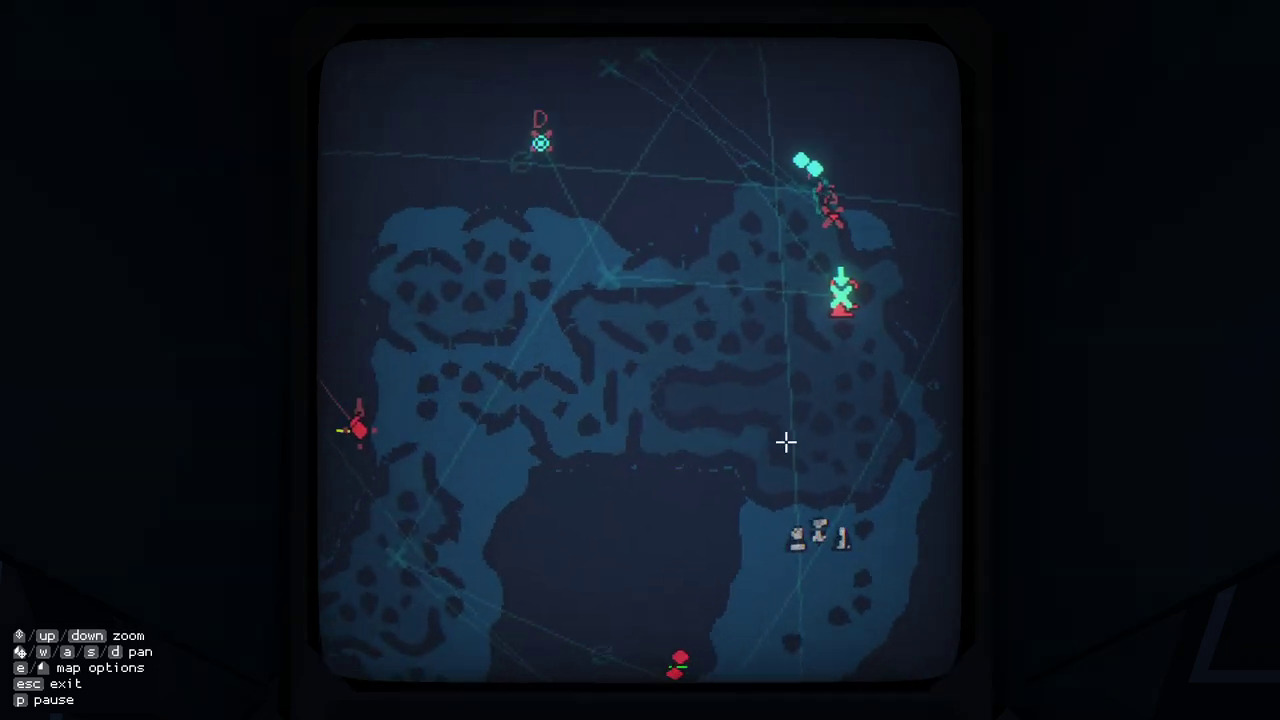
pyautogui.scroll(-1, 771, 483)
pyautogui.scroll(-1, 771, 483)
pyautogui.scroll(-1, 771, 483)
pyautogui.press('a')
pyautogui.press('w')
pyautogui.scroll(1, 771, 483)
pyautogui.press('d')
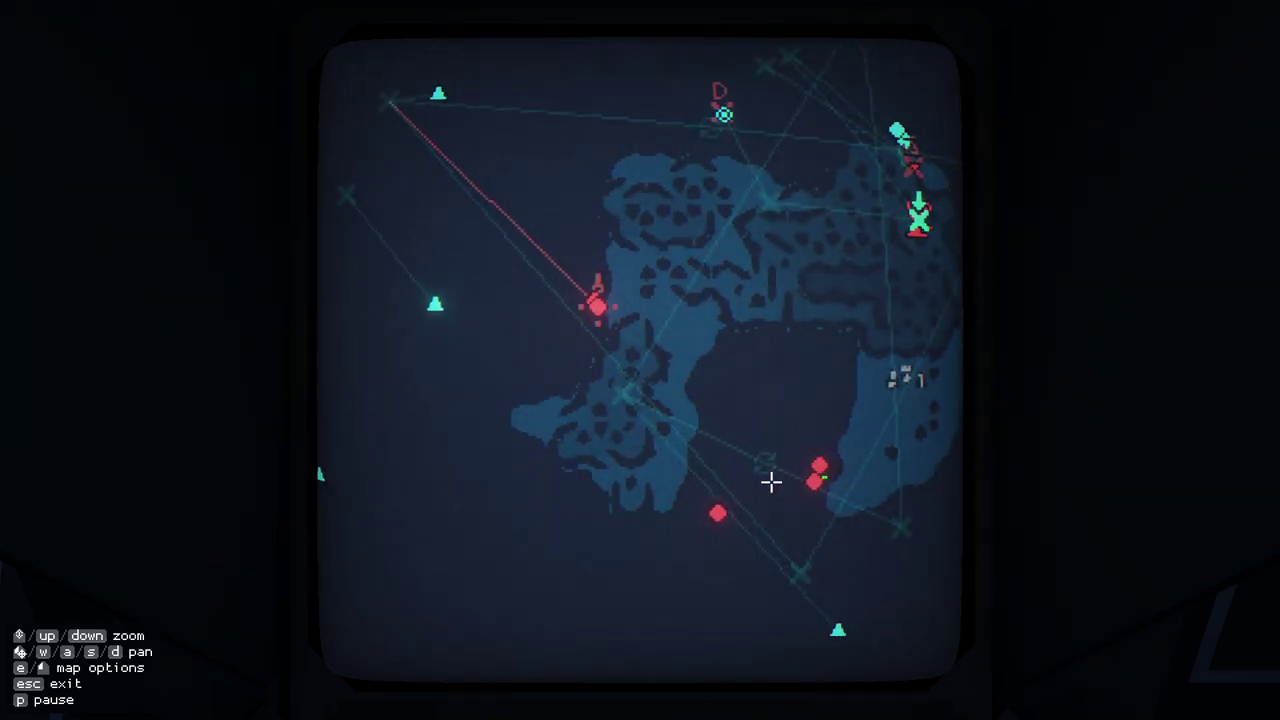
pyautogui.press('w')
pyautogui.press('d')
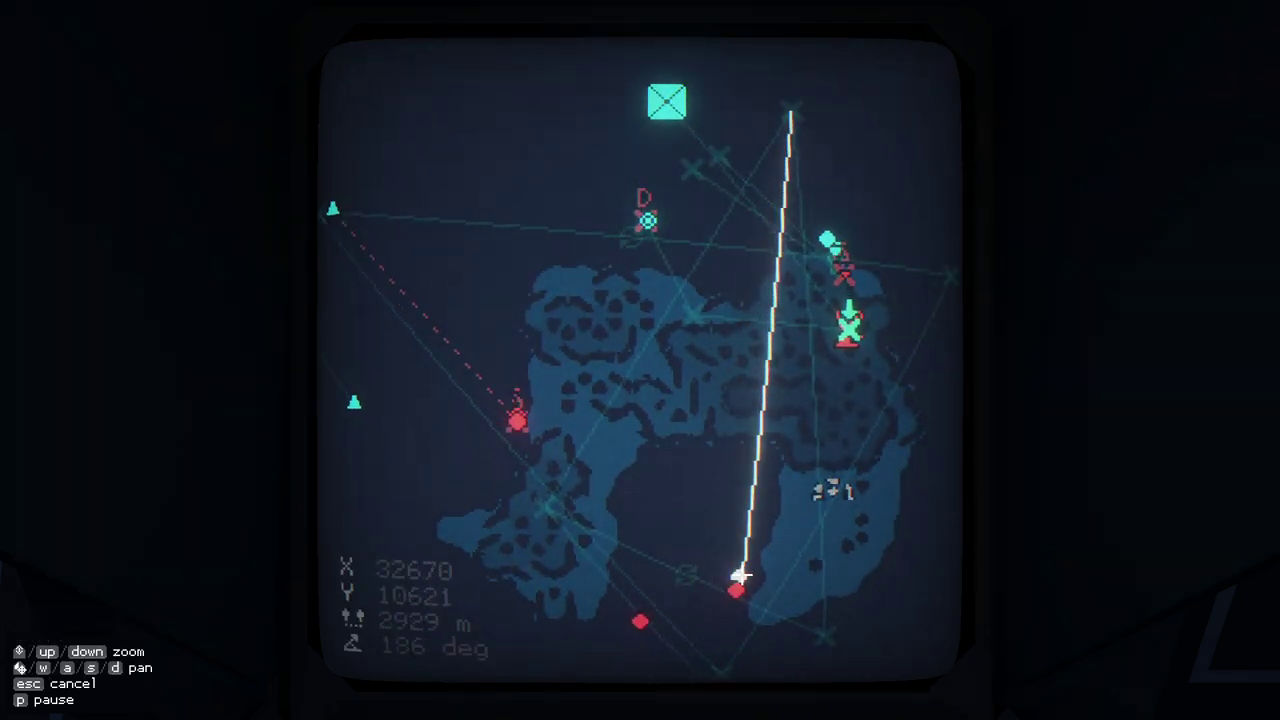
# - Target the southern enemy, plus another with double missiles from the south-western aircraft
pyautogui.click(741, 577)
pyautogui.click(673, 318)
pyautogui.scroll(3, 673, 330)
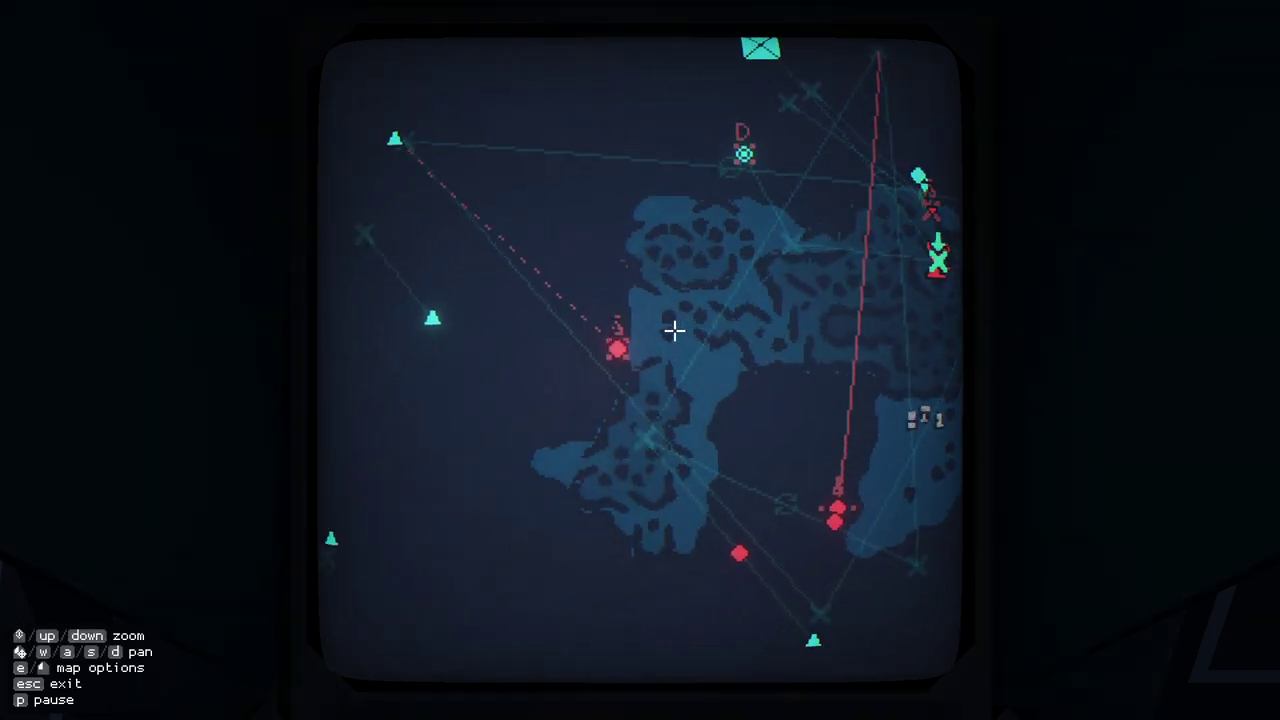
pyautogui.press('a')
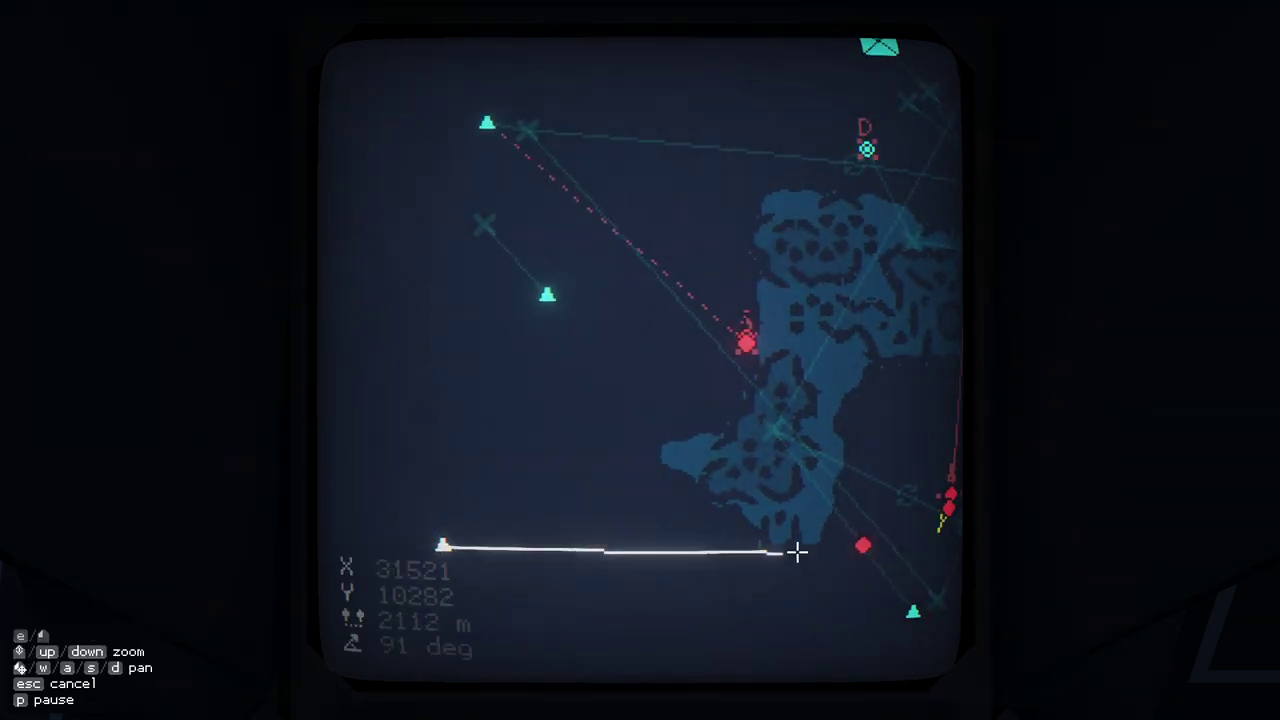
pyautogui.click(865, 548)
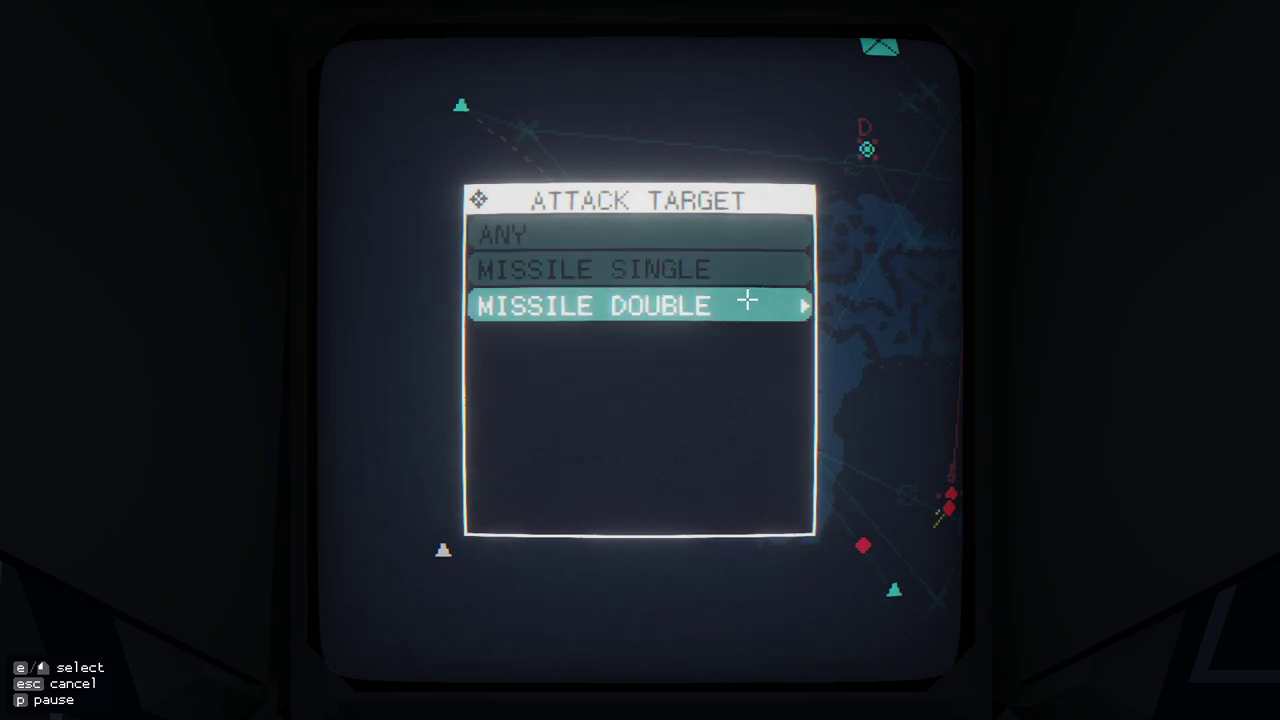
pyautogui.click(747, 299)
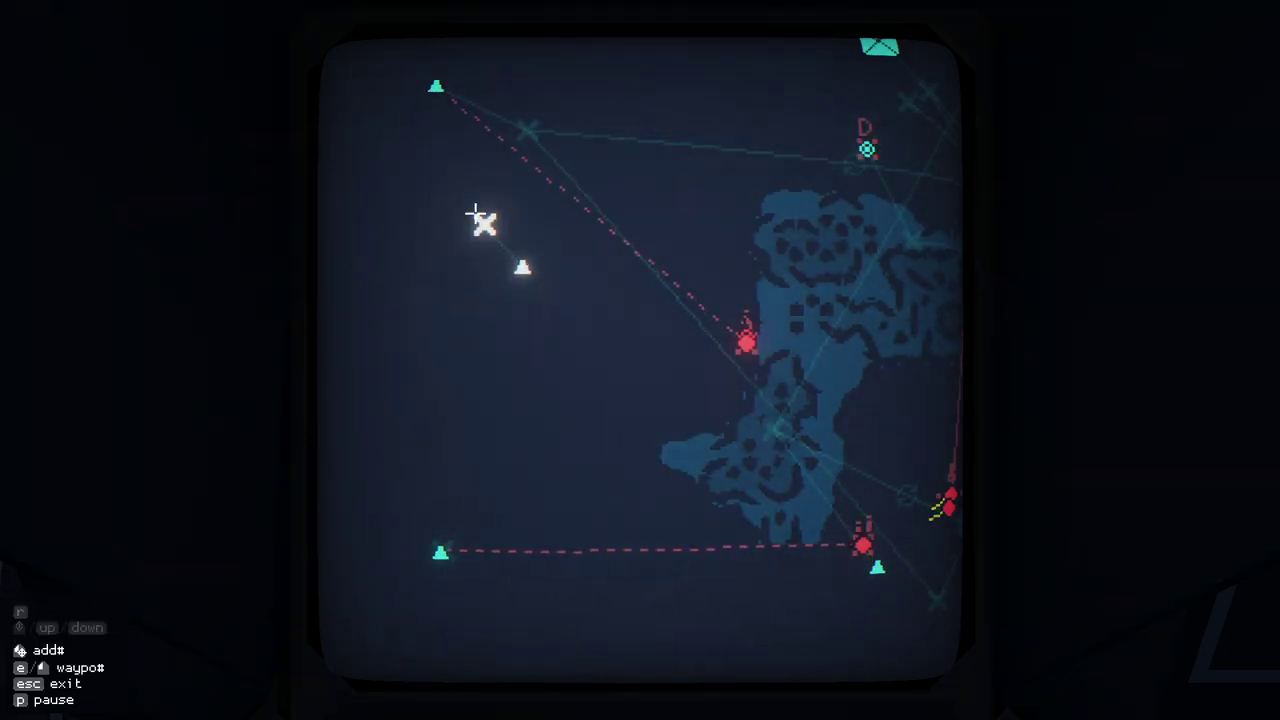
# - Check a fully armed aircraft's camera, then switch to the Razorbill's onboard camera
pyautogui.click(445, 550)
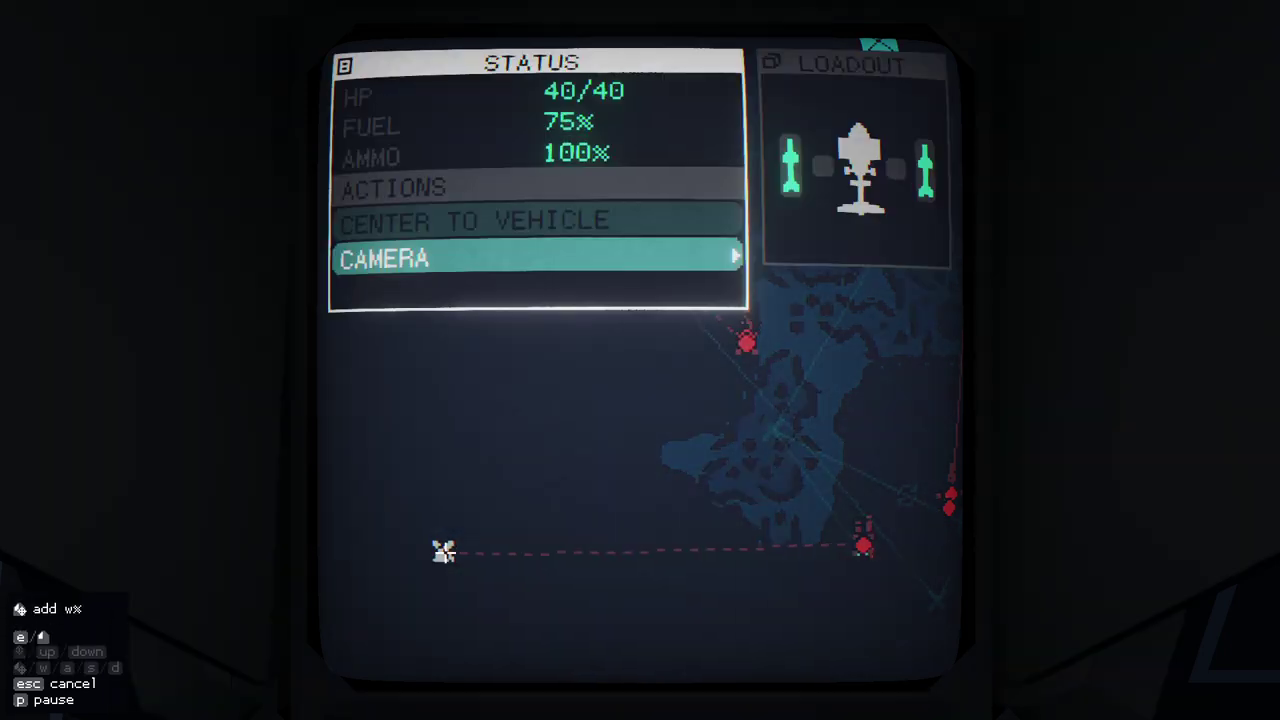
pyautogui.click(511, 257)
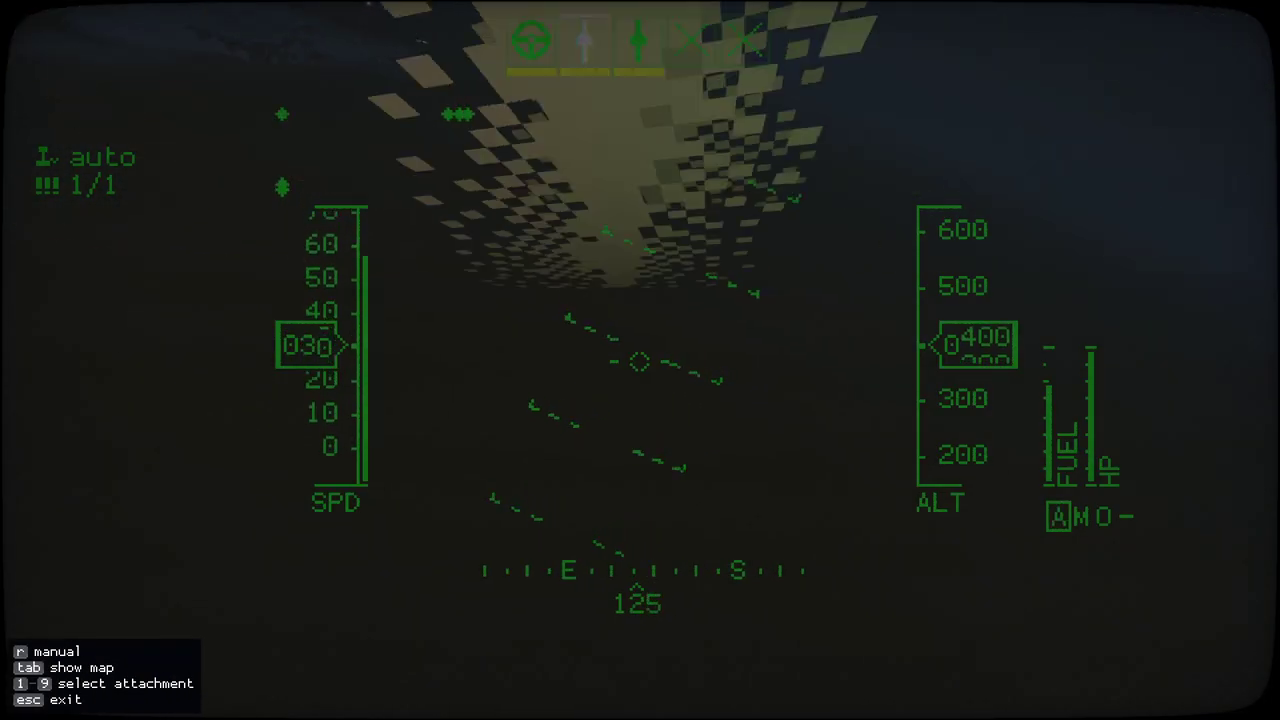
pyautogui.press('Escape')
pyautogui.press('Escape')
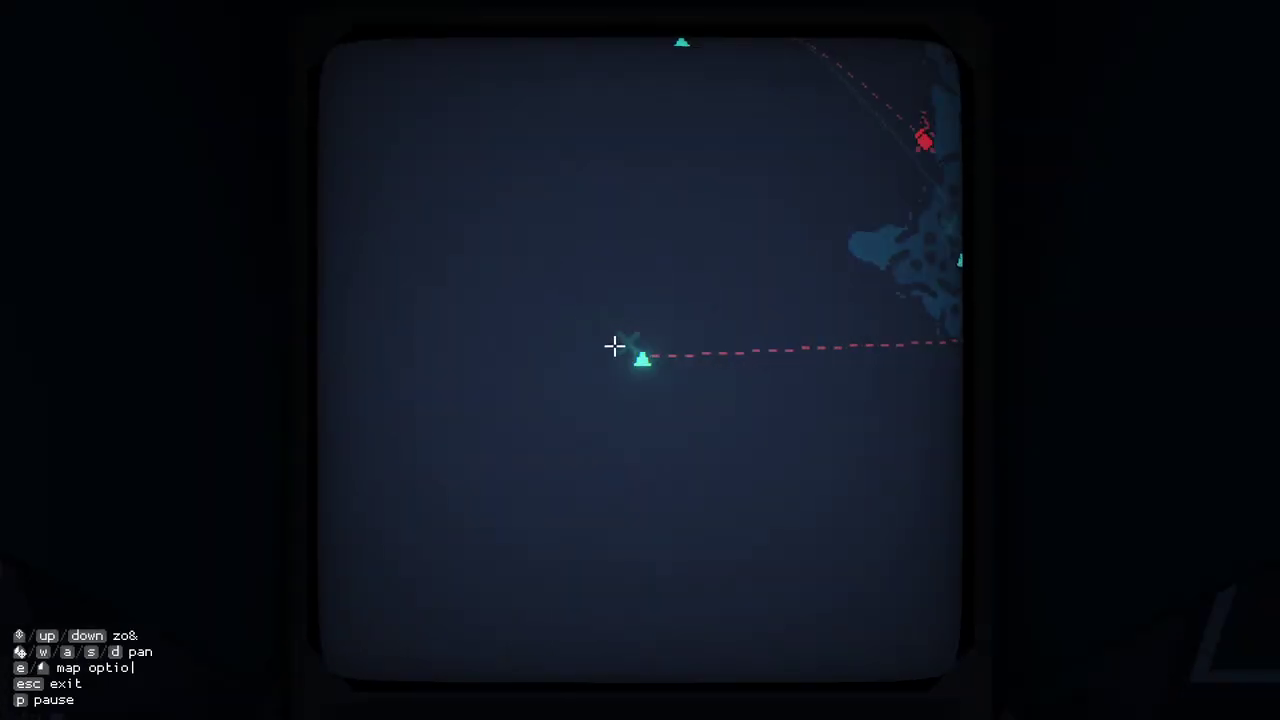
pyautogui.scroll(-4, 618, 351)
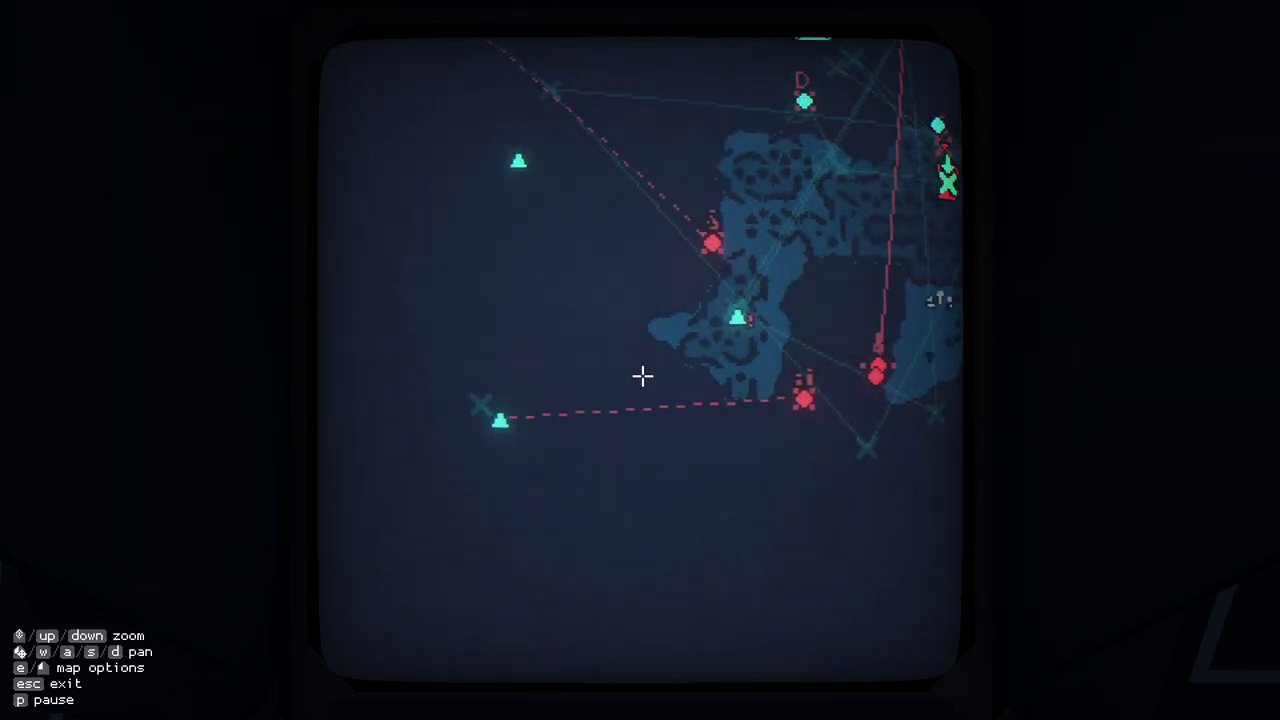
pyautogui.moveTo(649, 408); pyautogui.dragTo(601, 436)
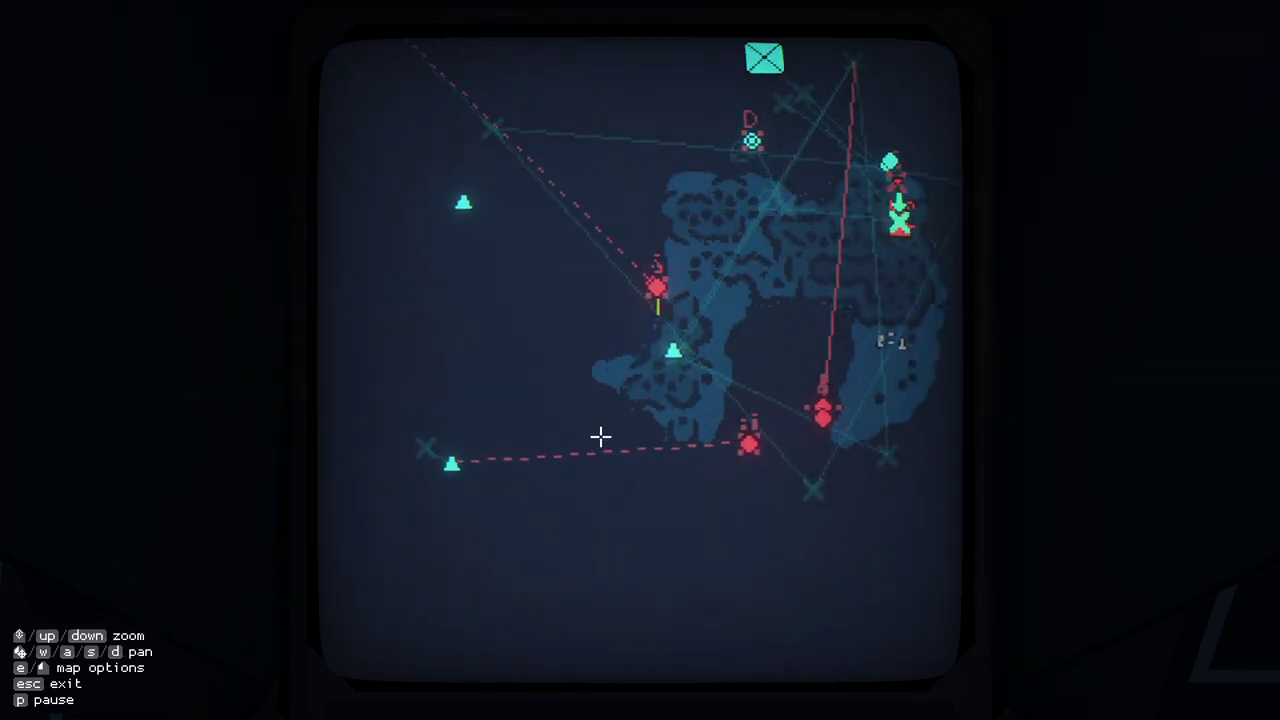
pyautogui.click(455, 467)
pyautogui.click(507, 260)
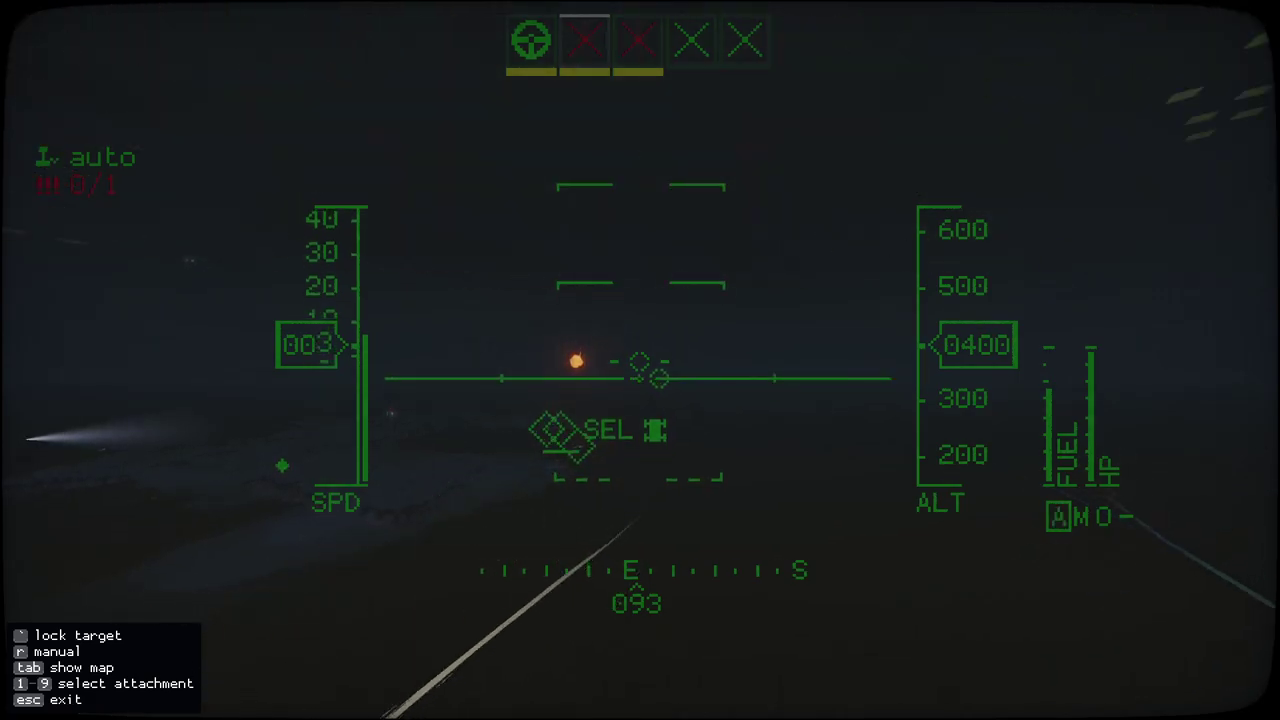
# - Check the Razorbill's ammo and route it via a northern waypoint back to the carrier
pyautogui.press('Tab')
pyautogui.click(628, 355)
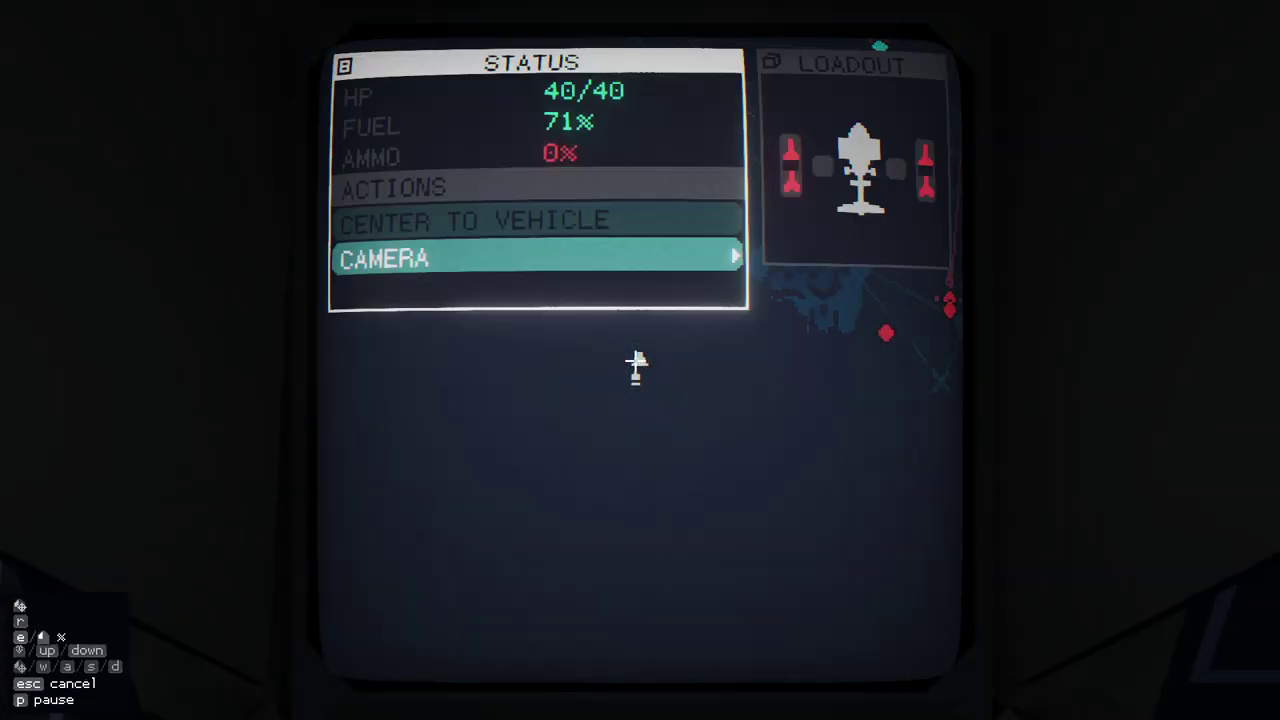
pyautogui.press('Escape')
pyautogui.scroll(-3, 634, 370)
pyautogui.click(519, 485)
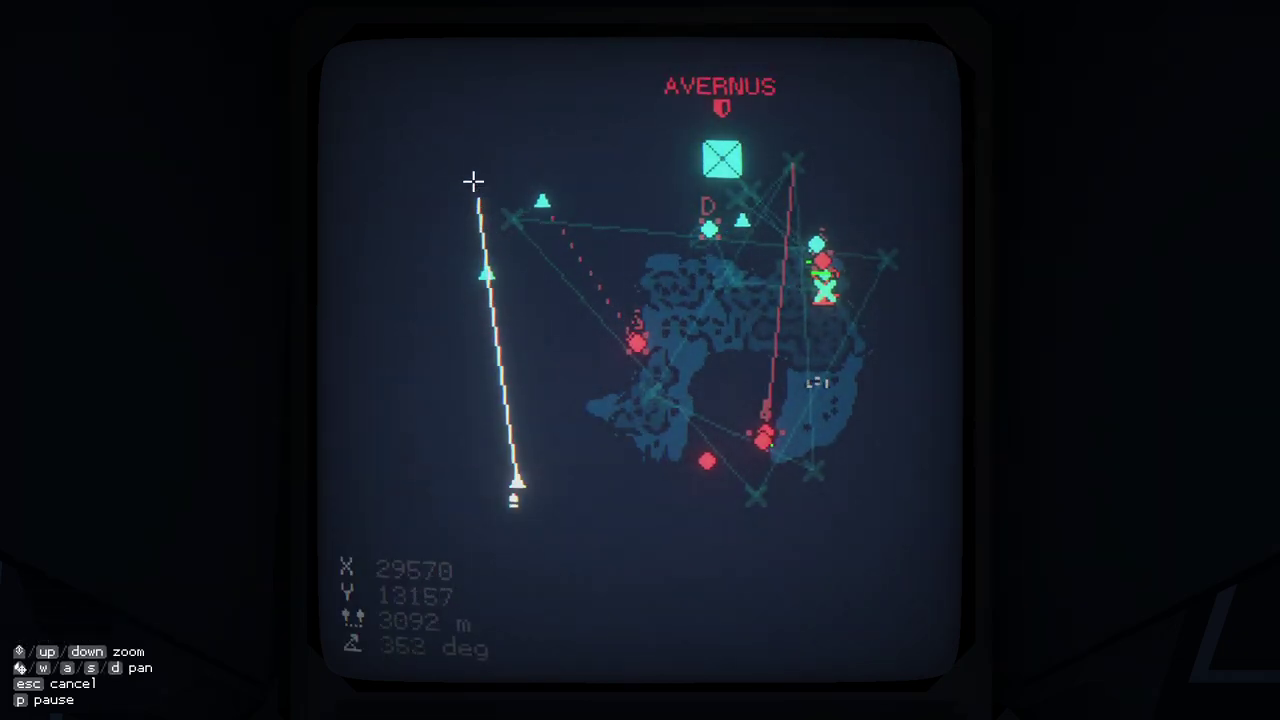
pyautogui.click(473, 181)
pyautogui.click(722, 158)
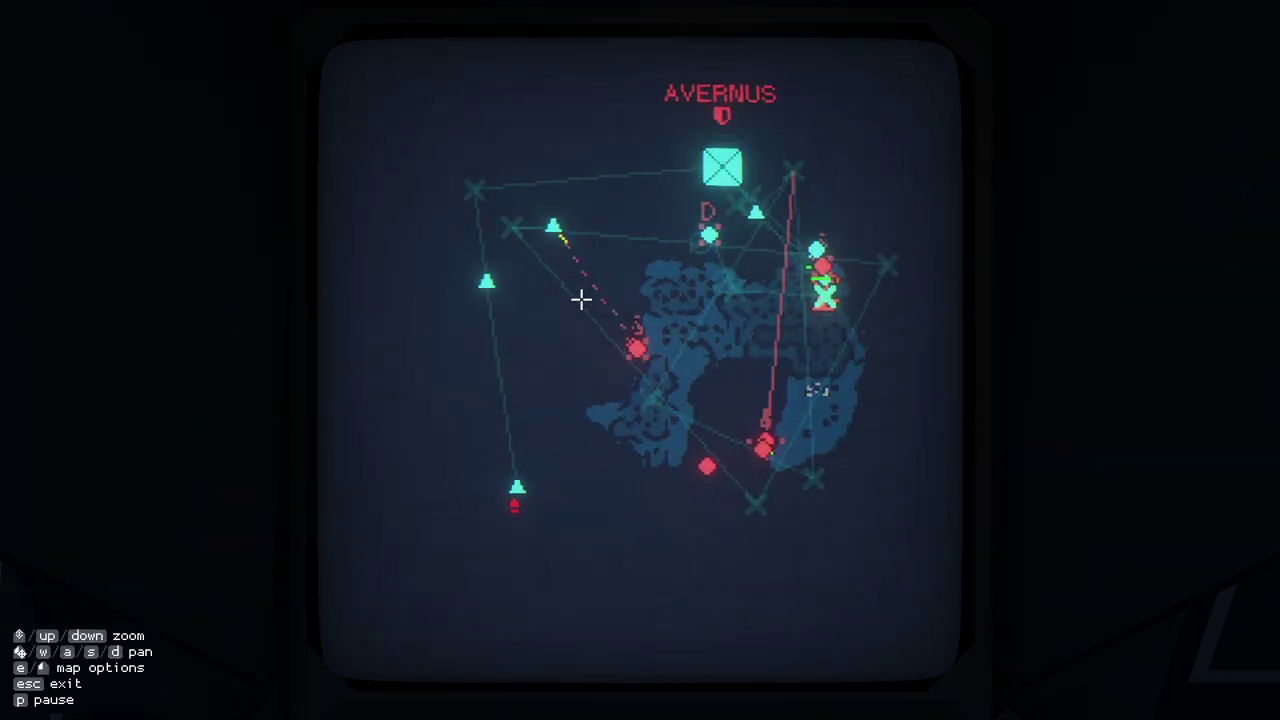
pyautogui.press('w')
# - Order another aircraft to attack the enemy south of Avernus with its gun
pyautogui.click(485, 318)
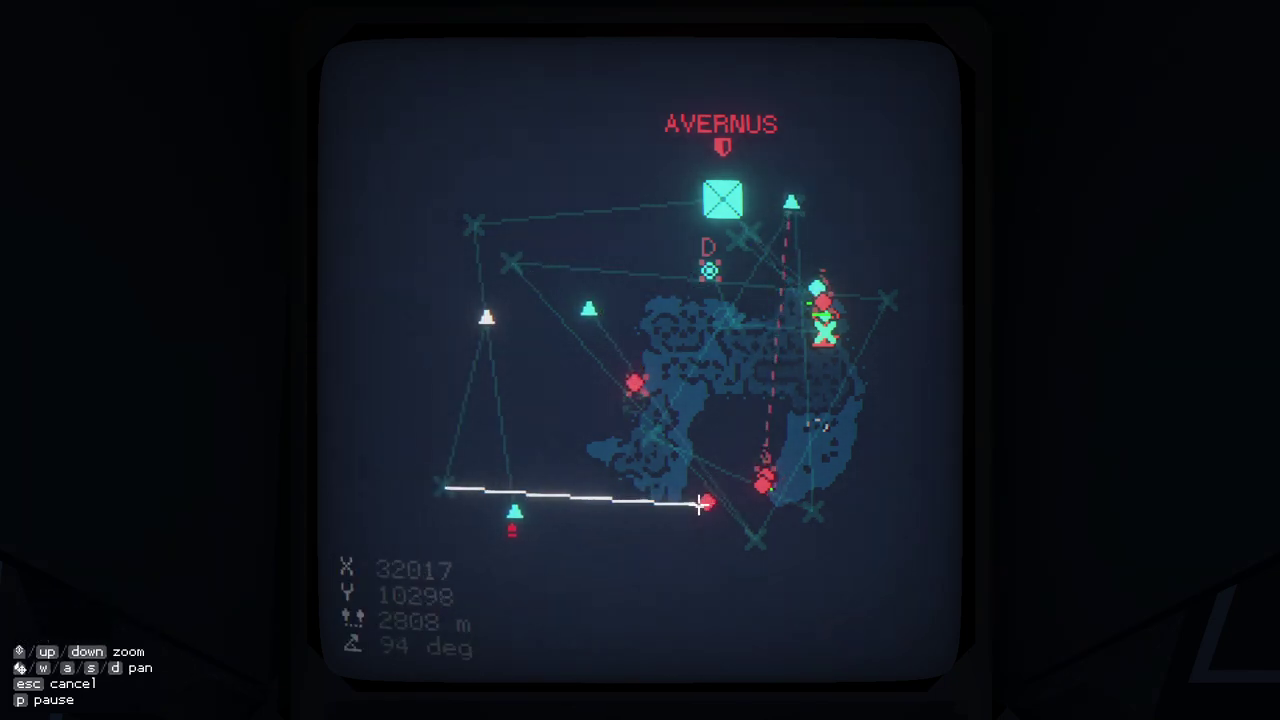
pyautogui.click(762, 487)
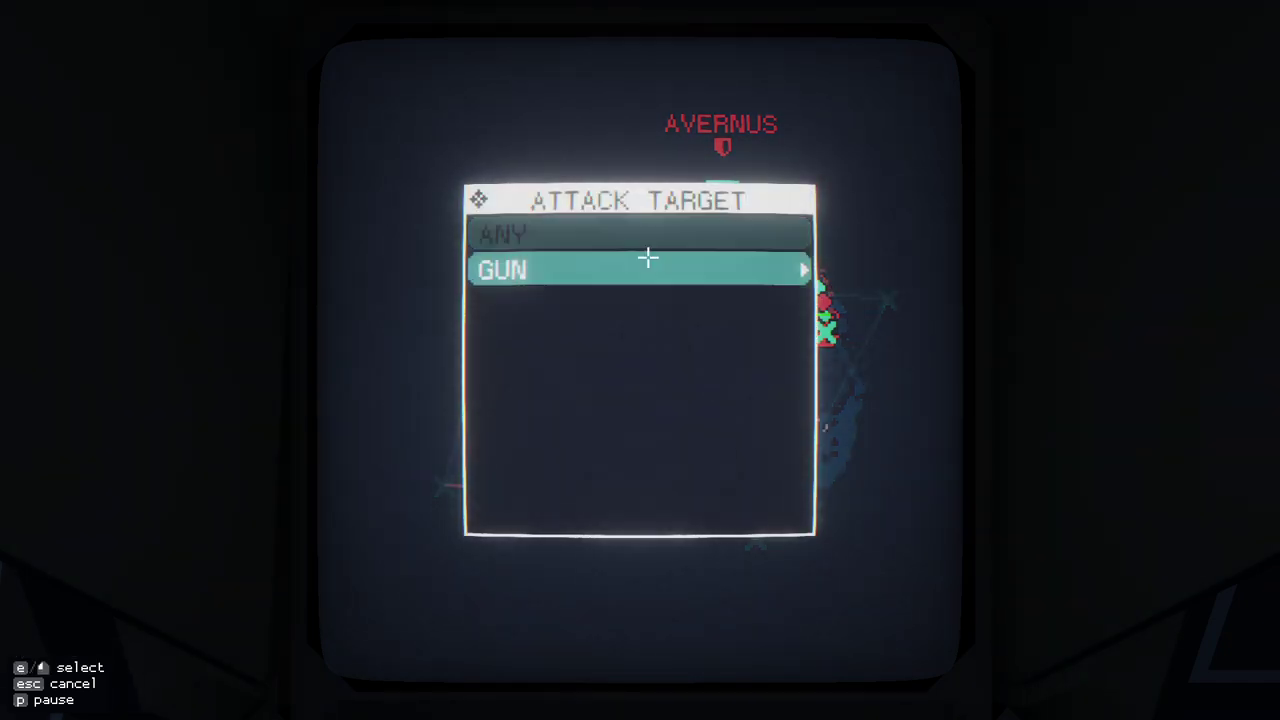
pyautogui.click(647, 258)
pyautogui.press('w')
pyautogui.scroll(3, 565, 272)
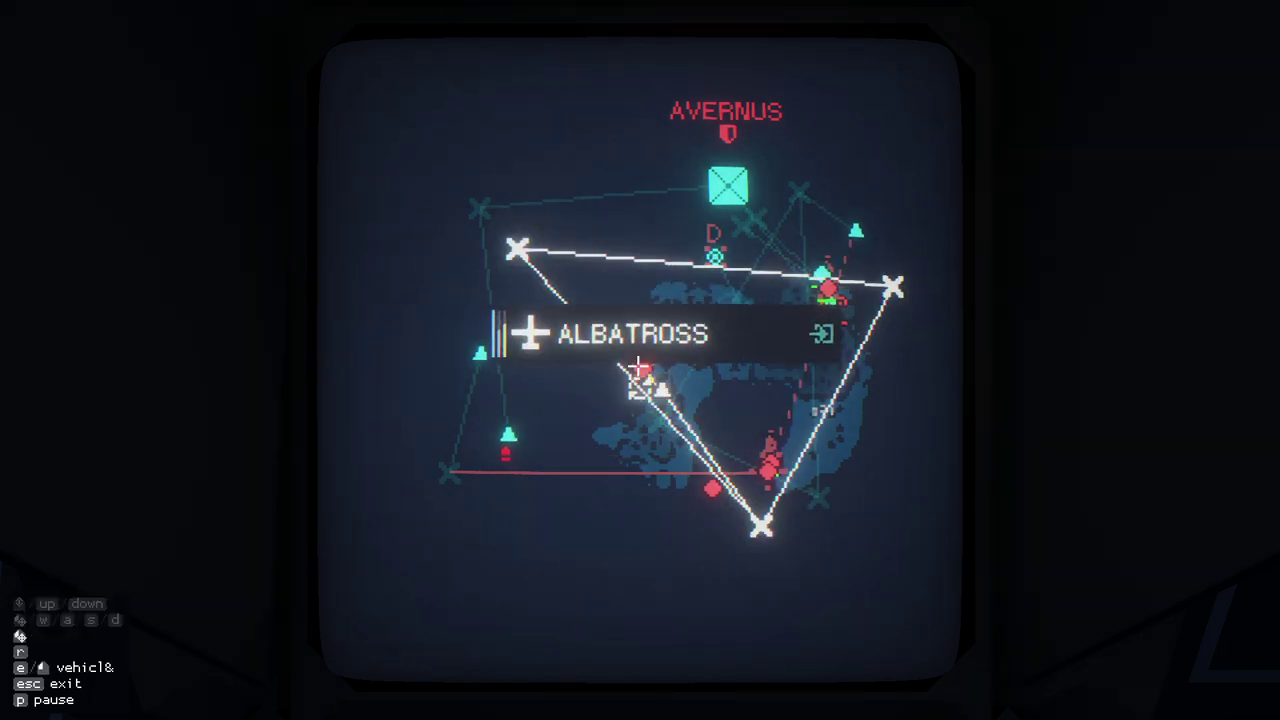
# - Deselect the Albatross and commit a gun attack on the chosen enemy target
pyautogui.press('Escape')
pyautogui.click(641, 368)
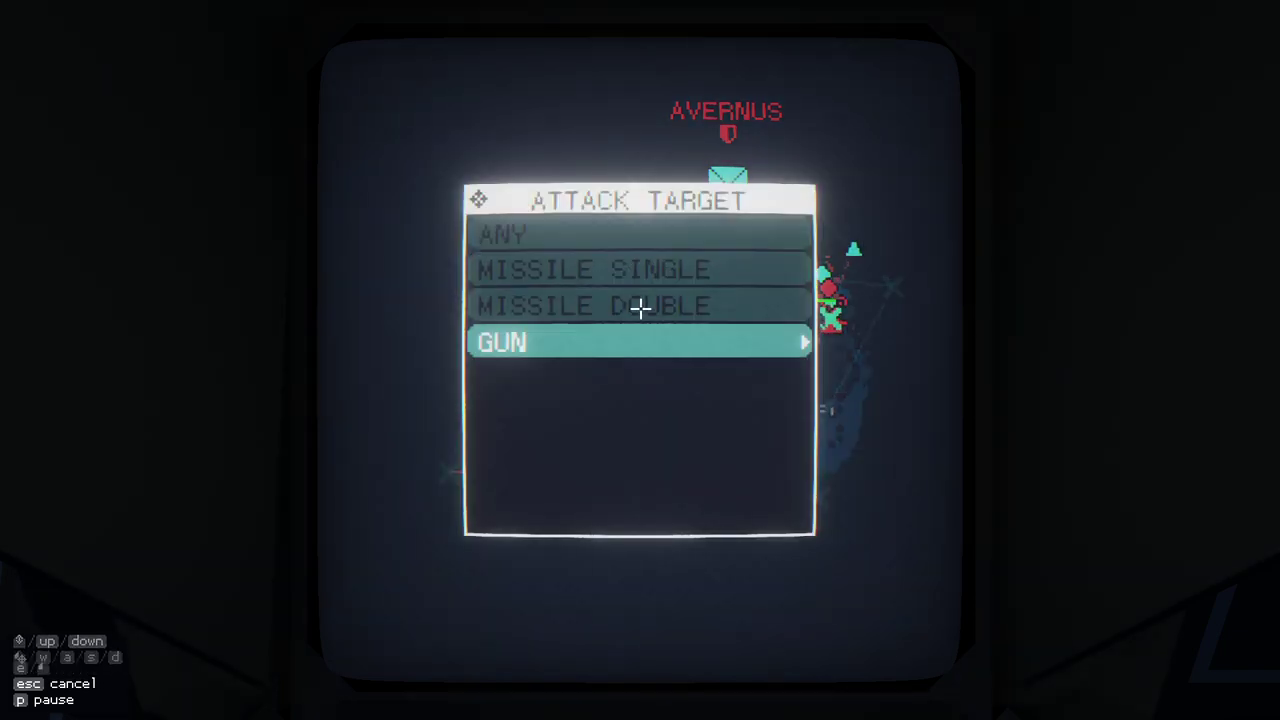
pyautogui.click(651, 351)
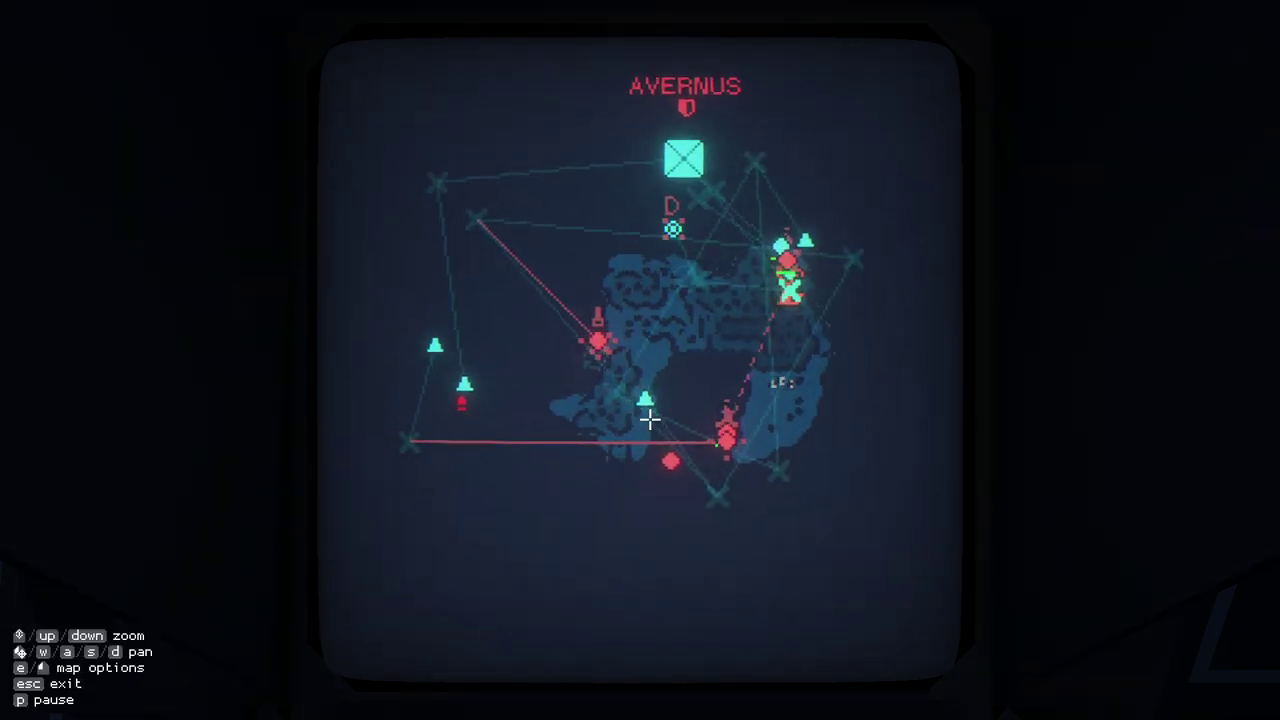
pyautogui.scroll(4, 760, 330)
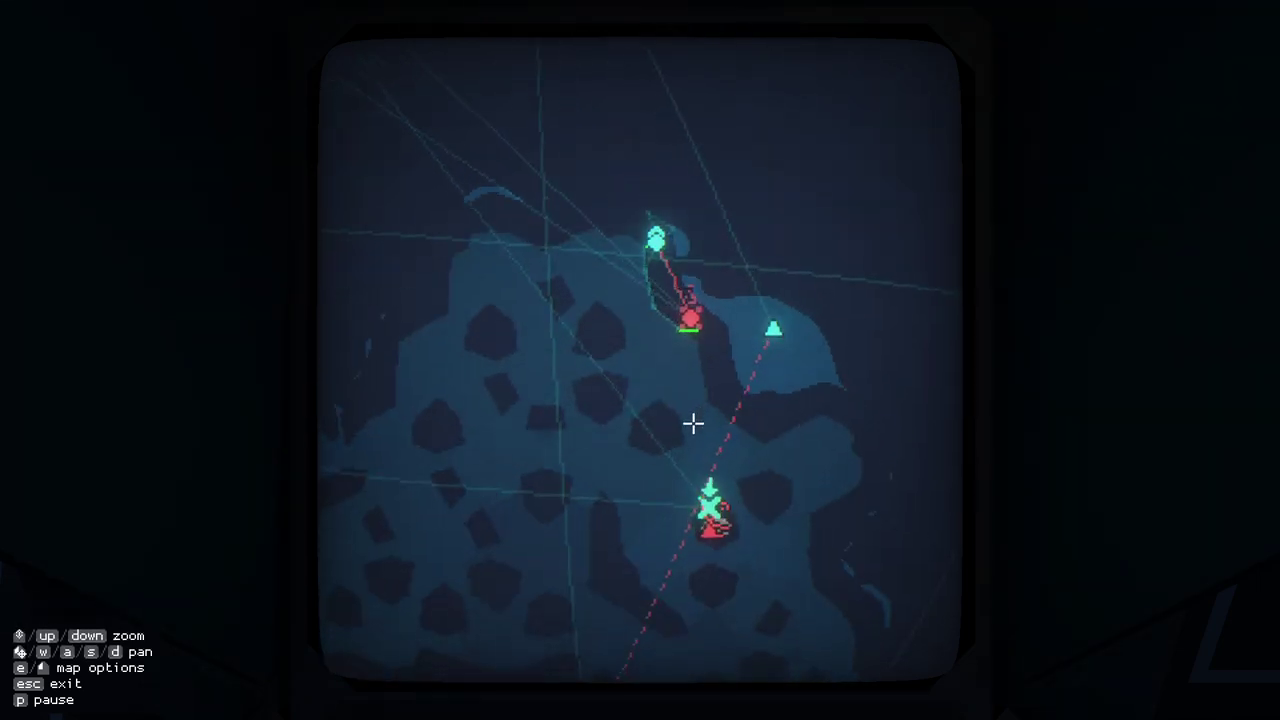
pyautogui.scroll(3, 690, 405)
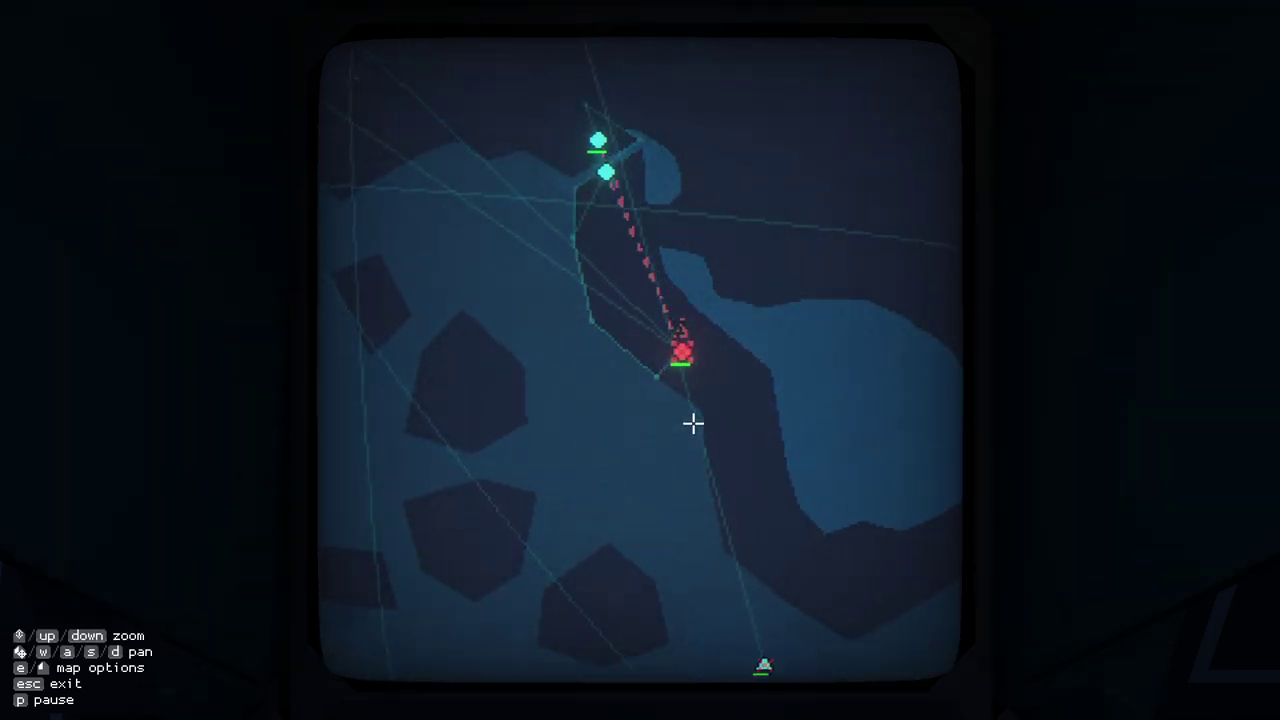
# - Drive the ground vehicle forward from its camera view, then bring up the tactical map
pyautogui.click(608, 177)
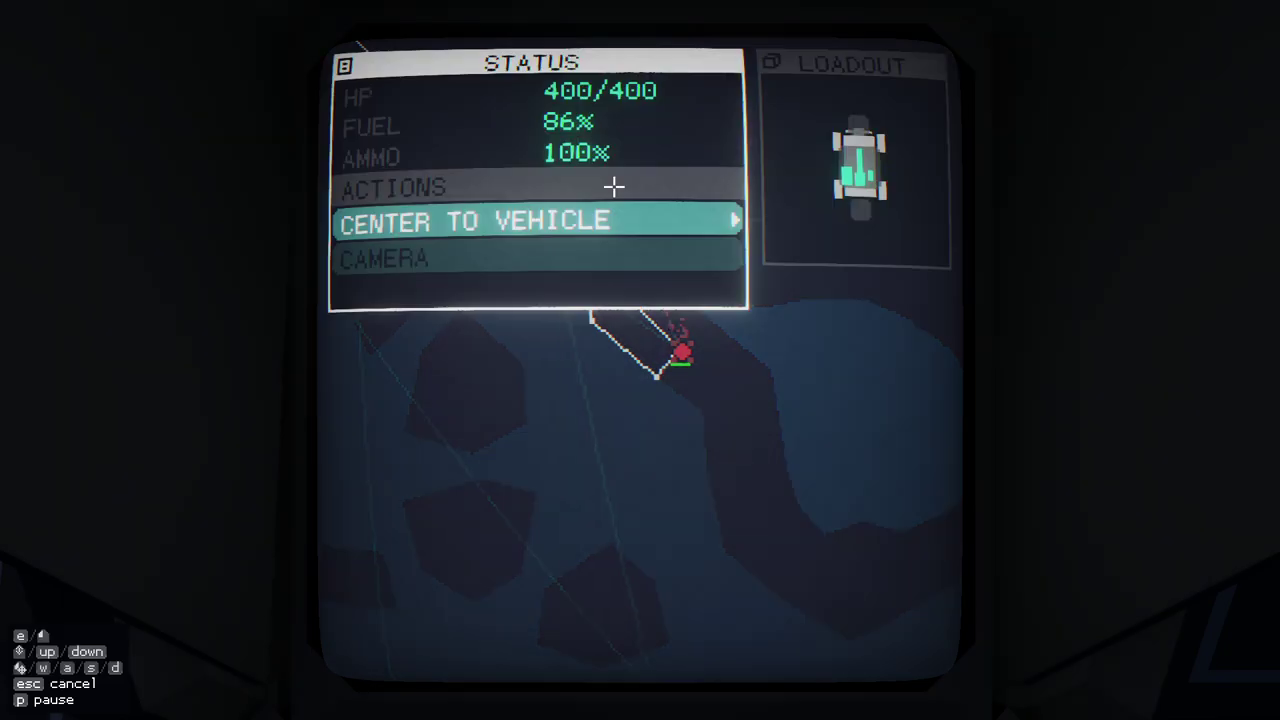
pyautogui.click(620, 262)
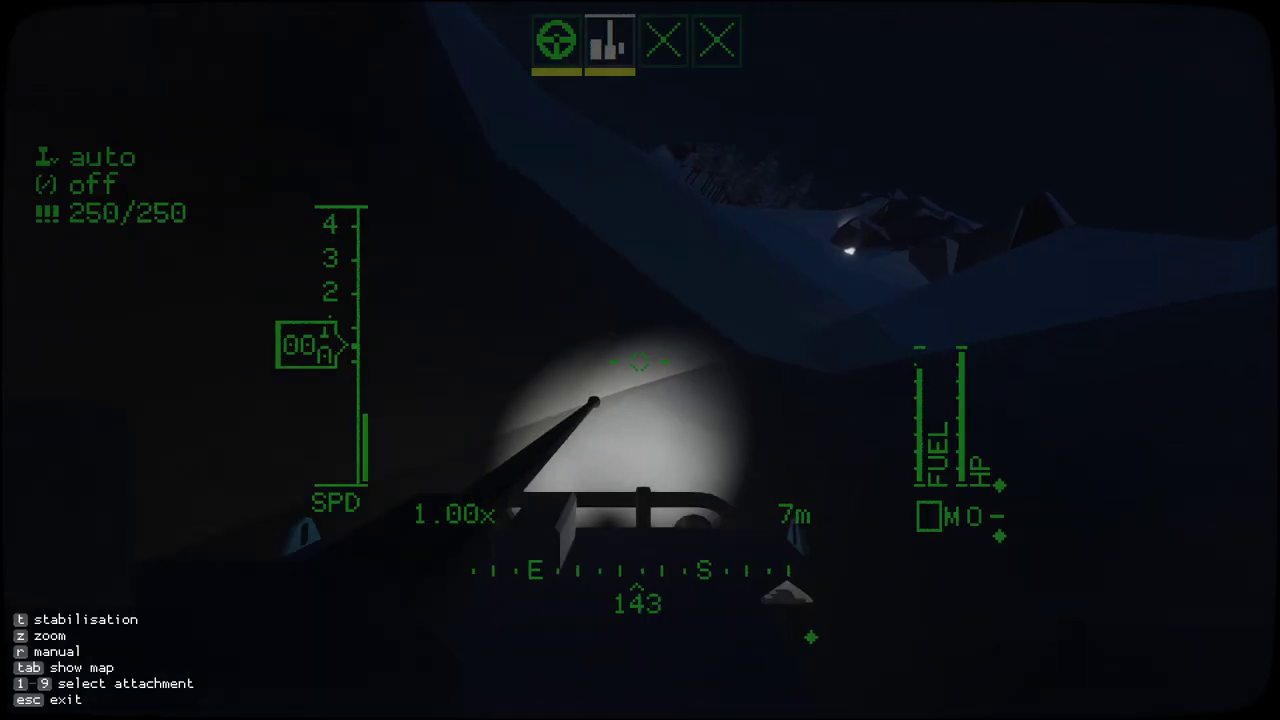
pyautogui.press('1')
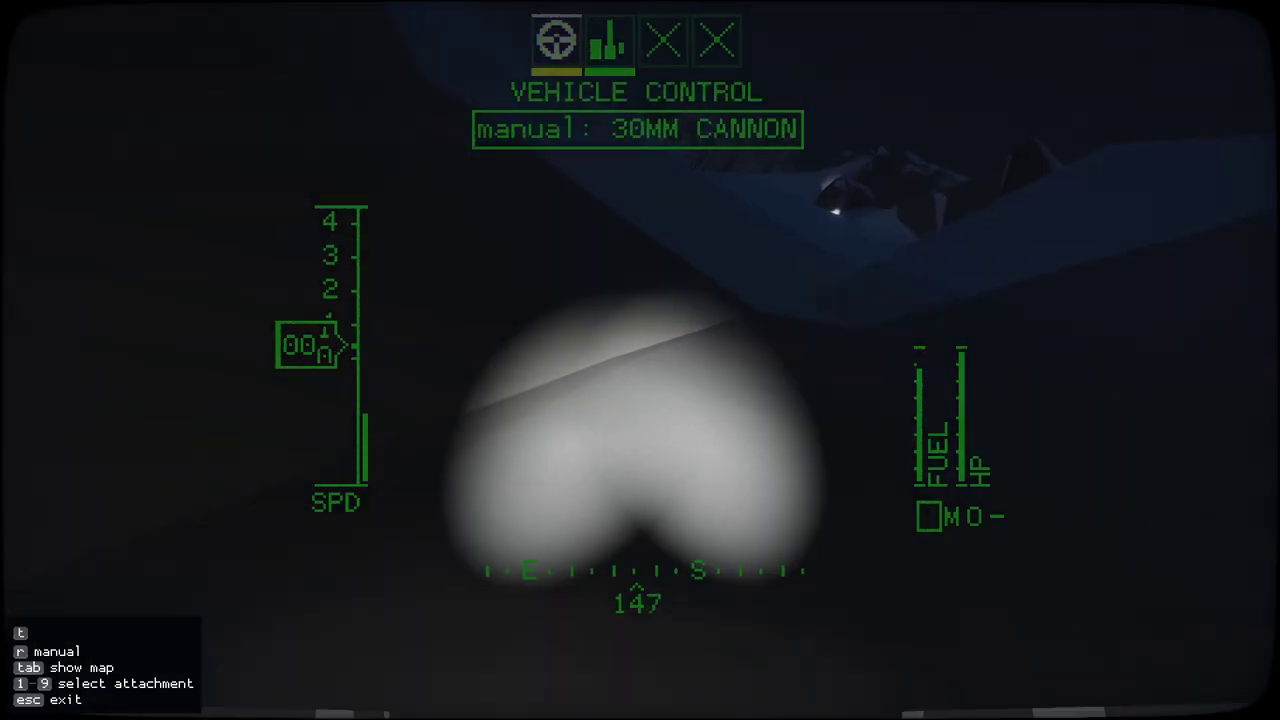
pyautogui.press('w')
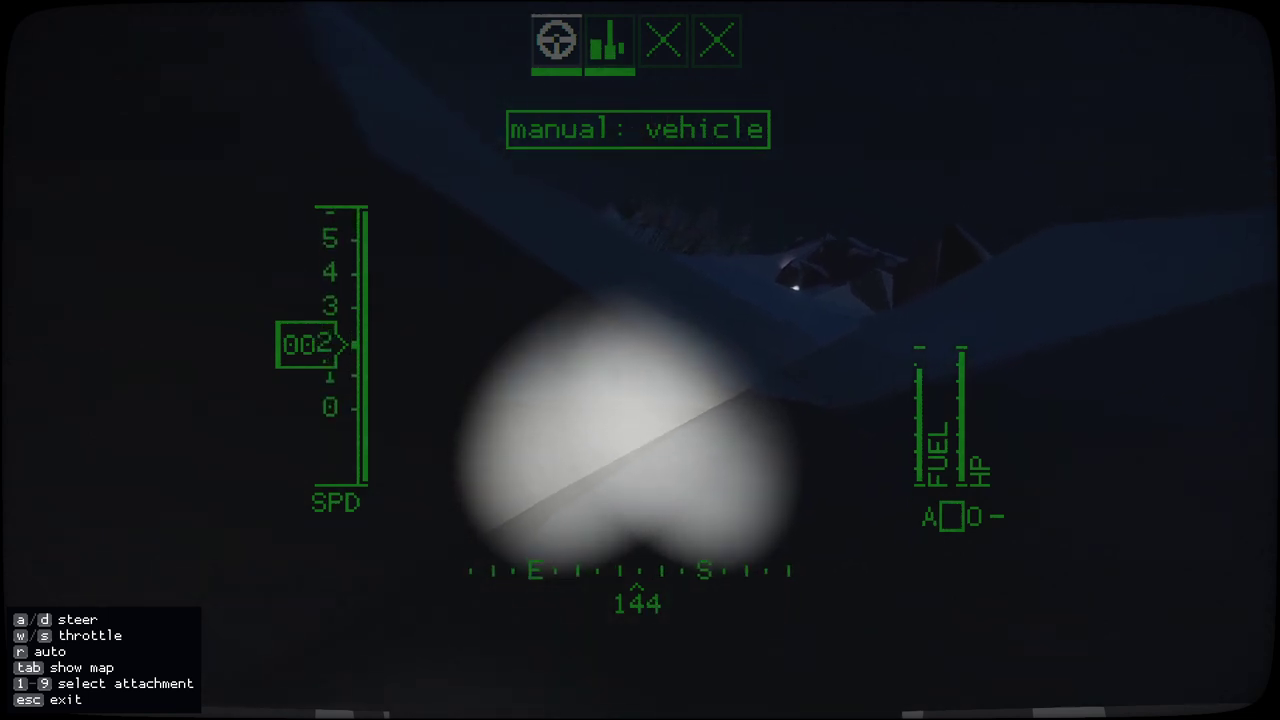
pyautogui.press('w')
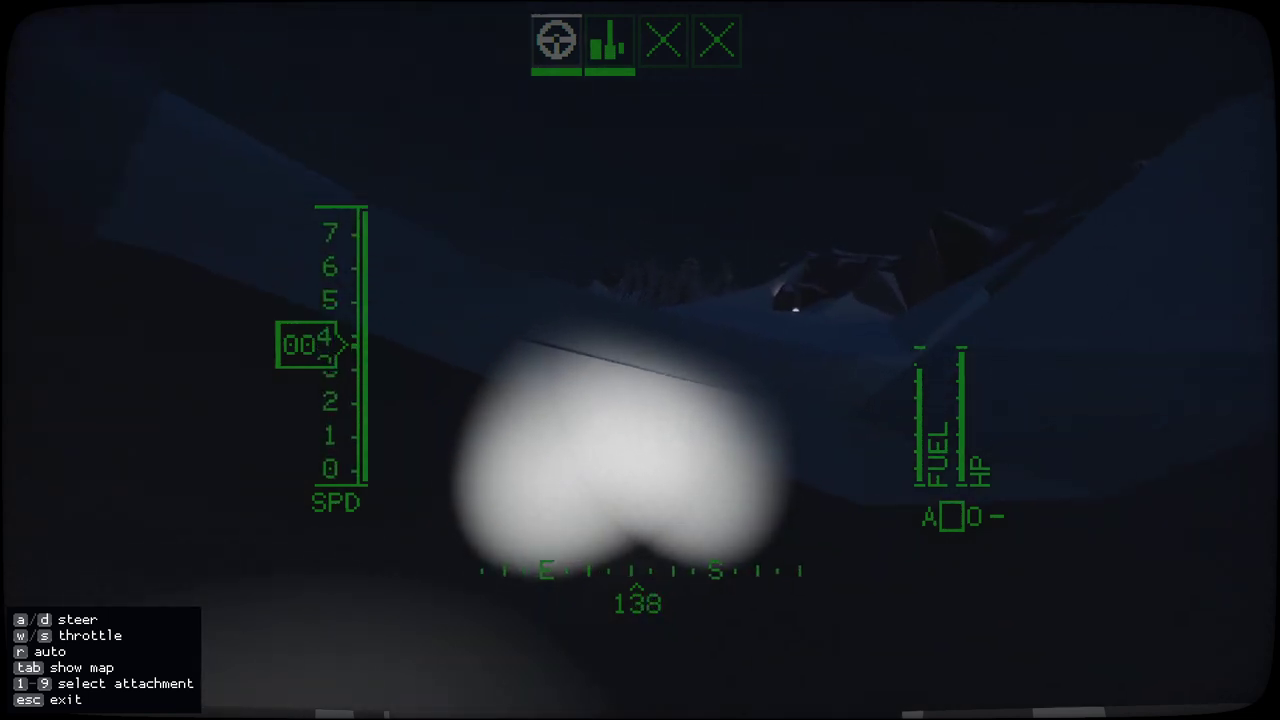
pyautogui.press('w')
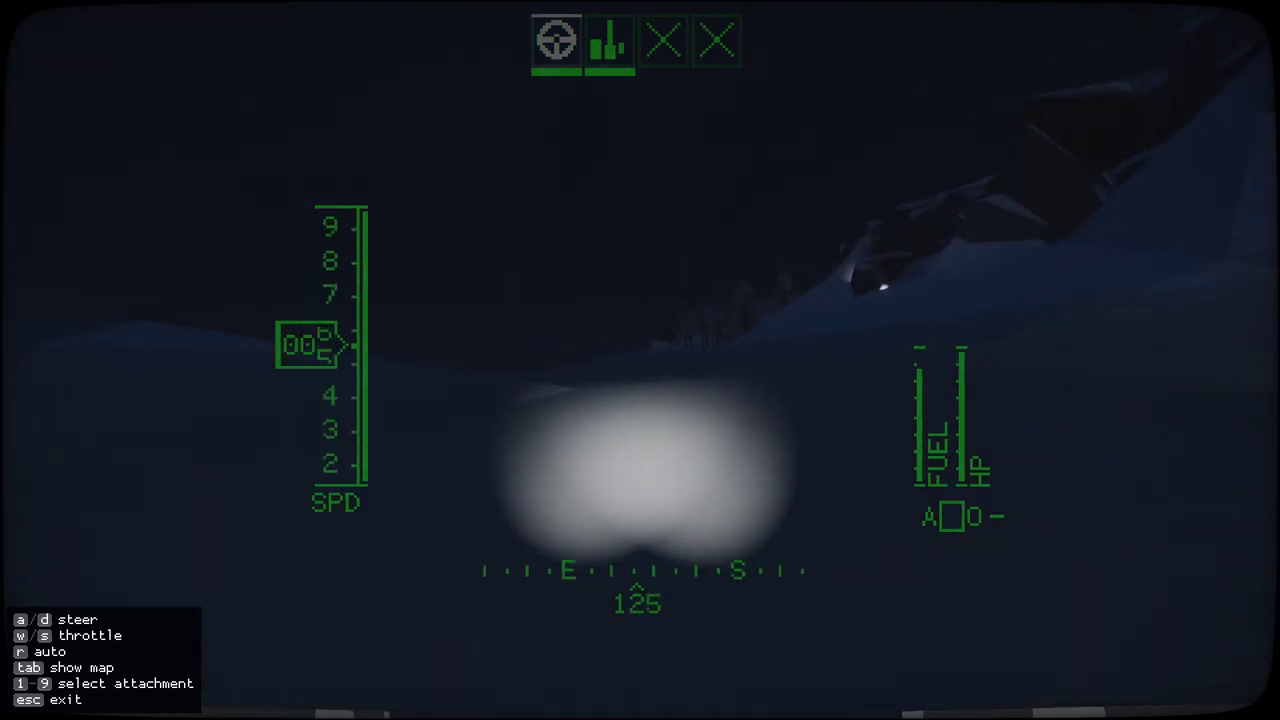
pyautogui.press('w')
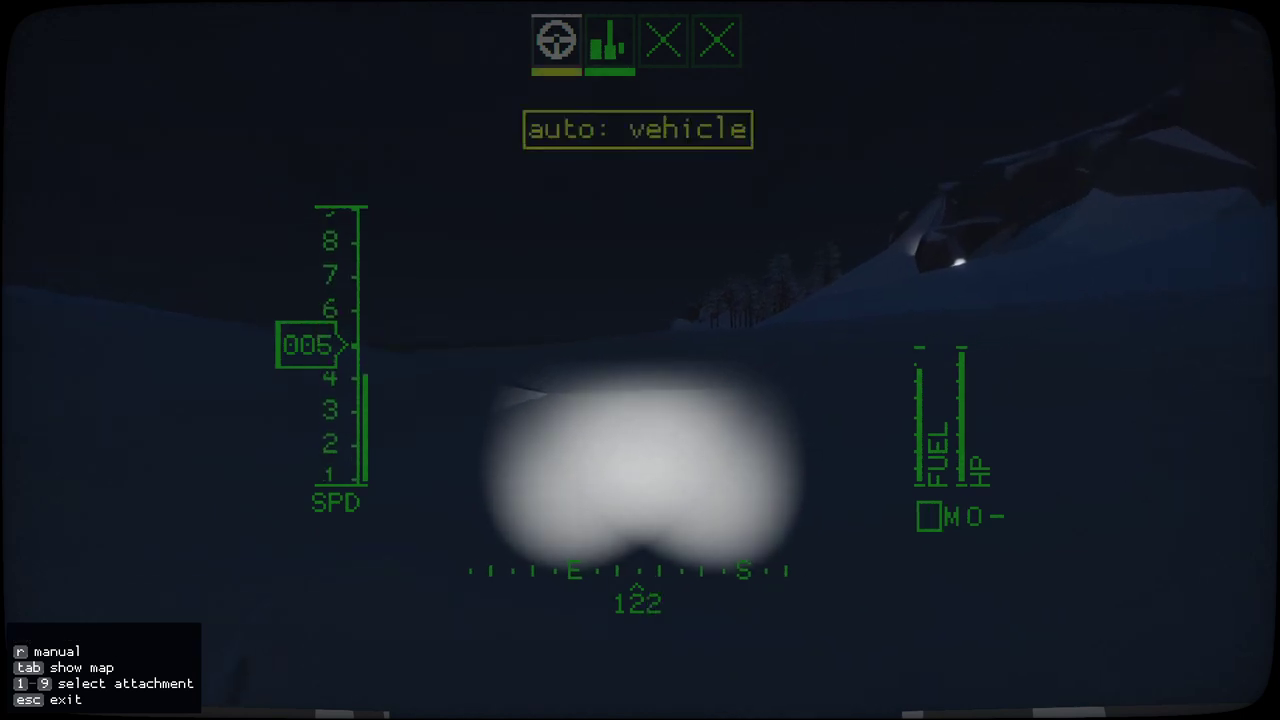
pyautogui.press('Tab')
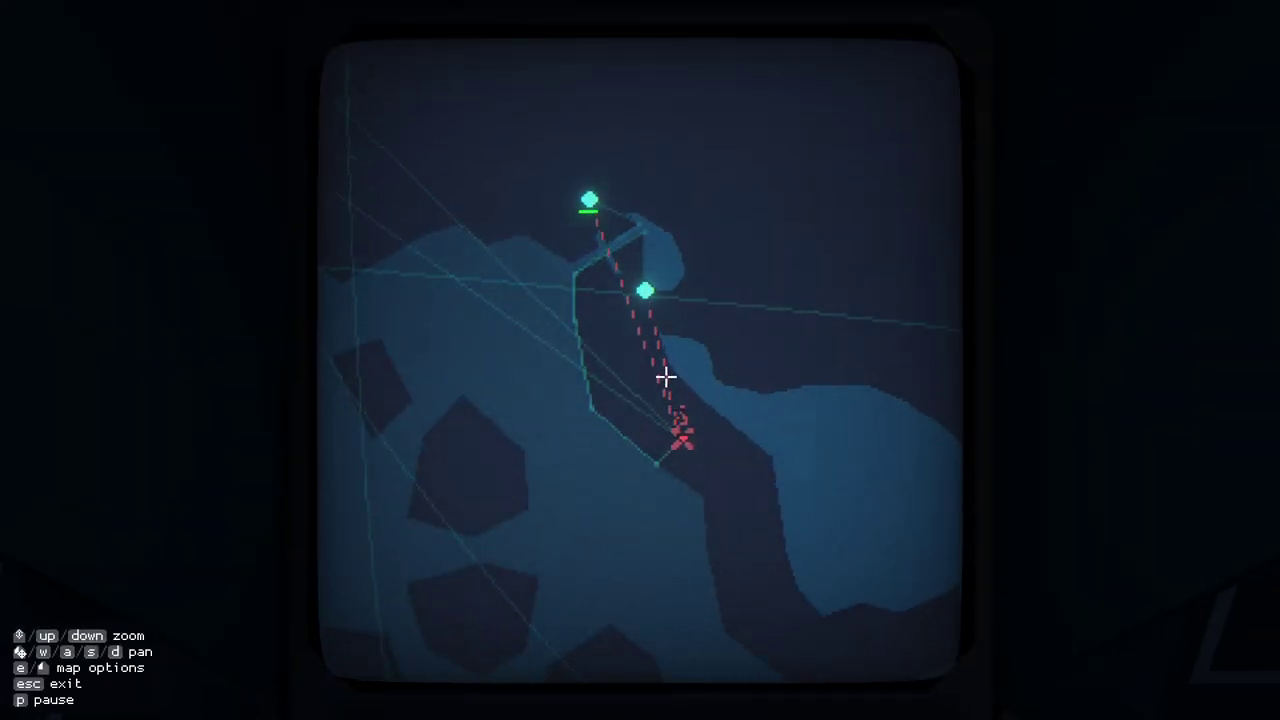
# - Zoom out over the island, order a gun attack on the red marker, and open that unit's camera
pyautogui.press('Down')
pyautogui.press('Down')
pyautogui.press('Down')
pyautogui.press('s')
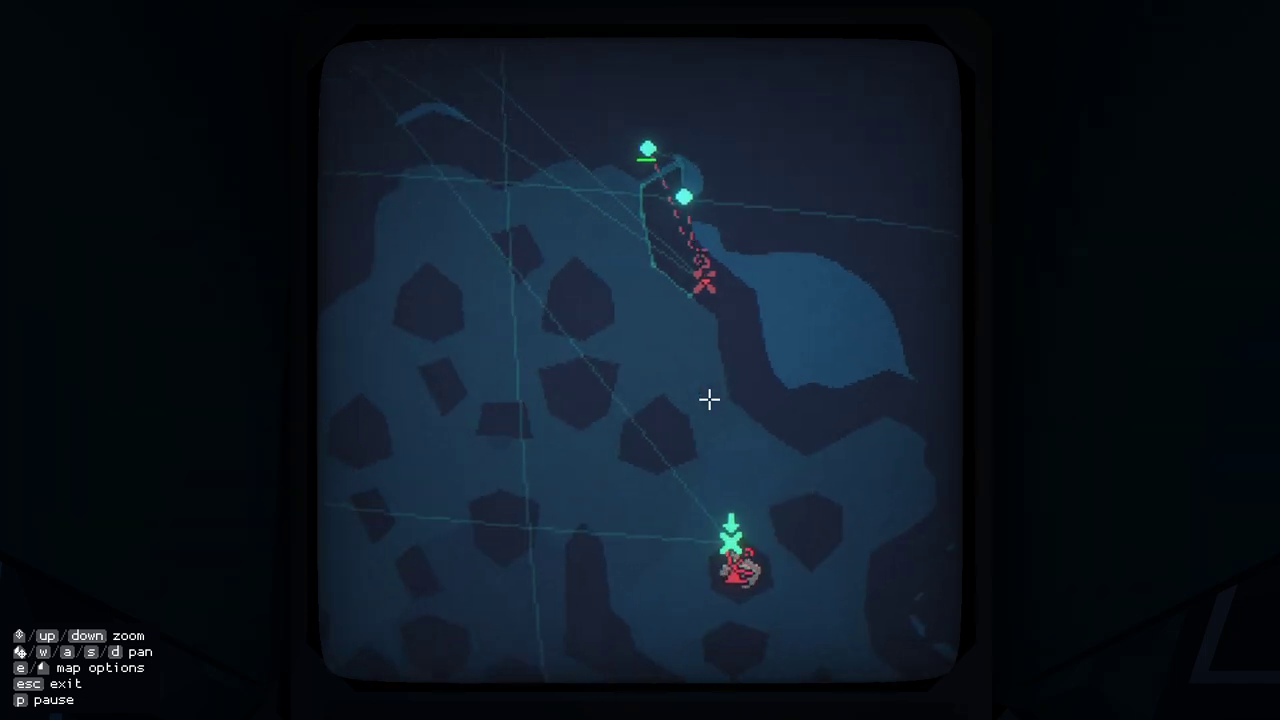
pyautogui.press('Down')
pyautogui.press('Down')
pyautogui.press('Down')
pyautogui.press('Down')
pyautogui.press('Up')
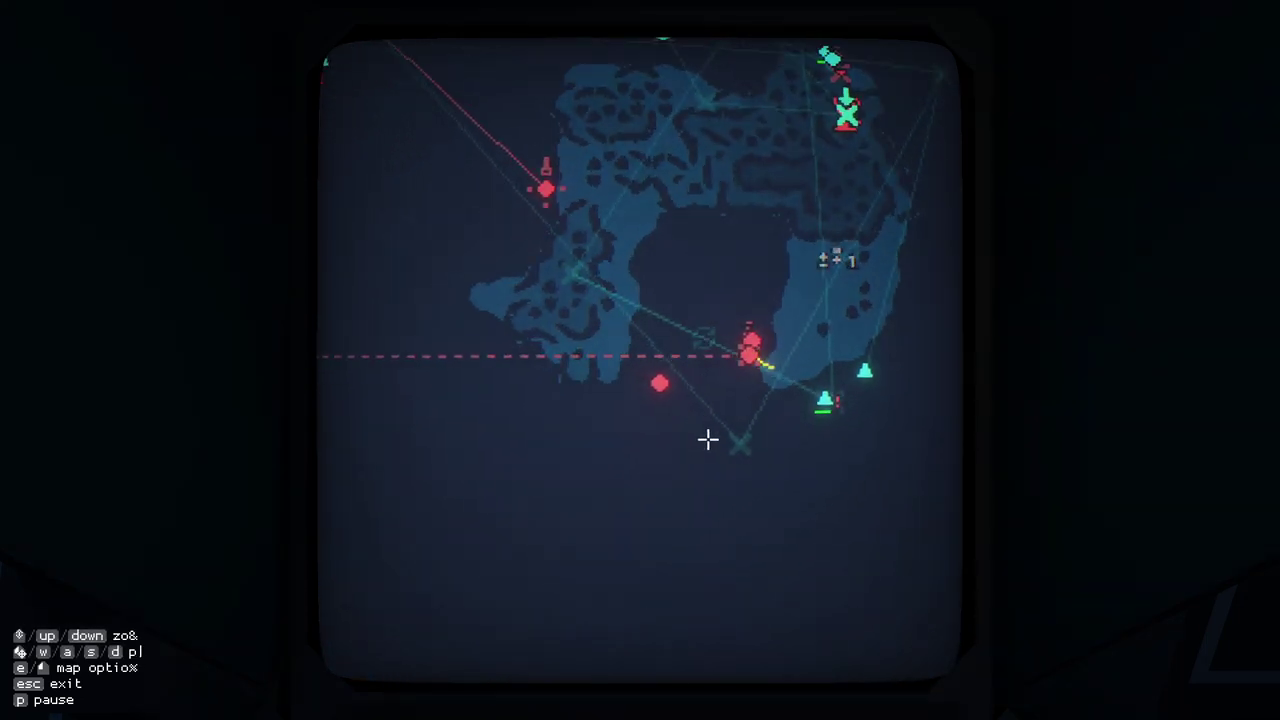
pyautogui.press('Down')
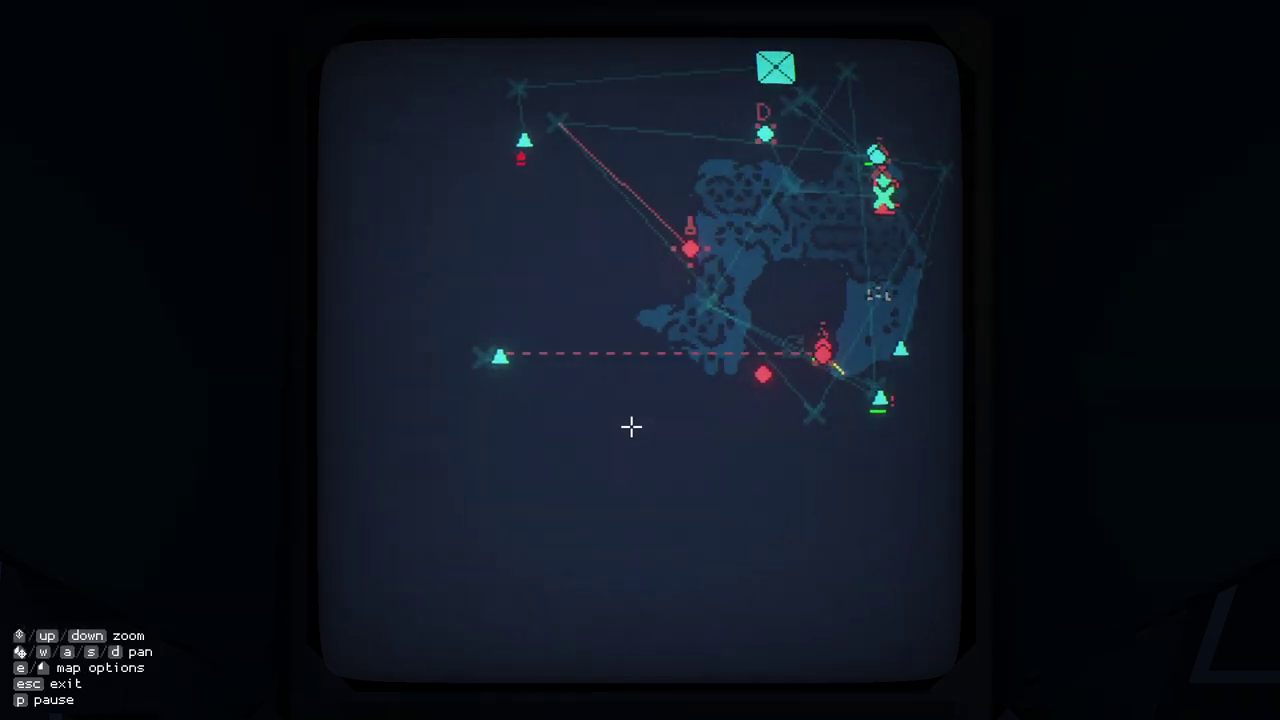
pyautogui.press('Down')
pyautogui.press('Up')
pyautogui.press('Up')
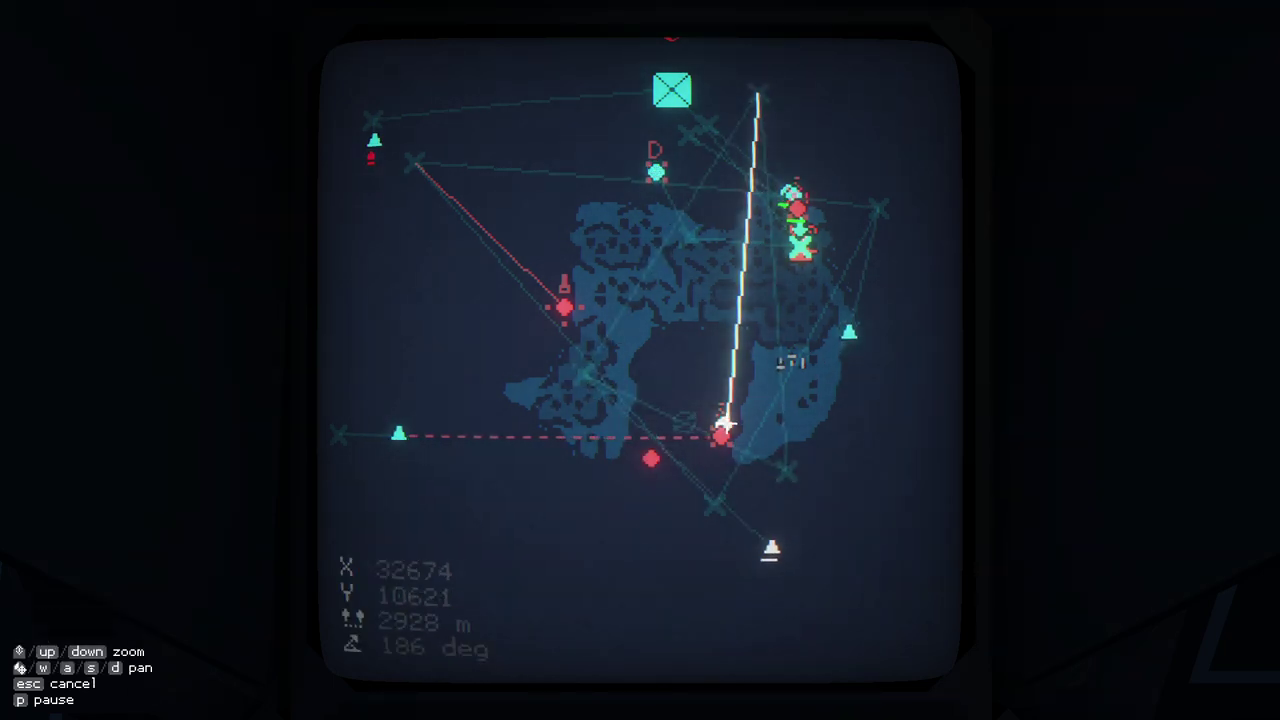
pyautogui.click(720, 428)
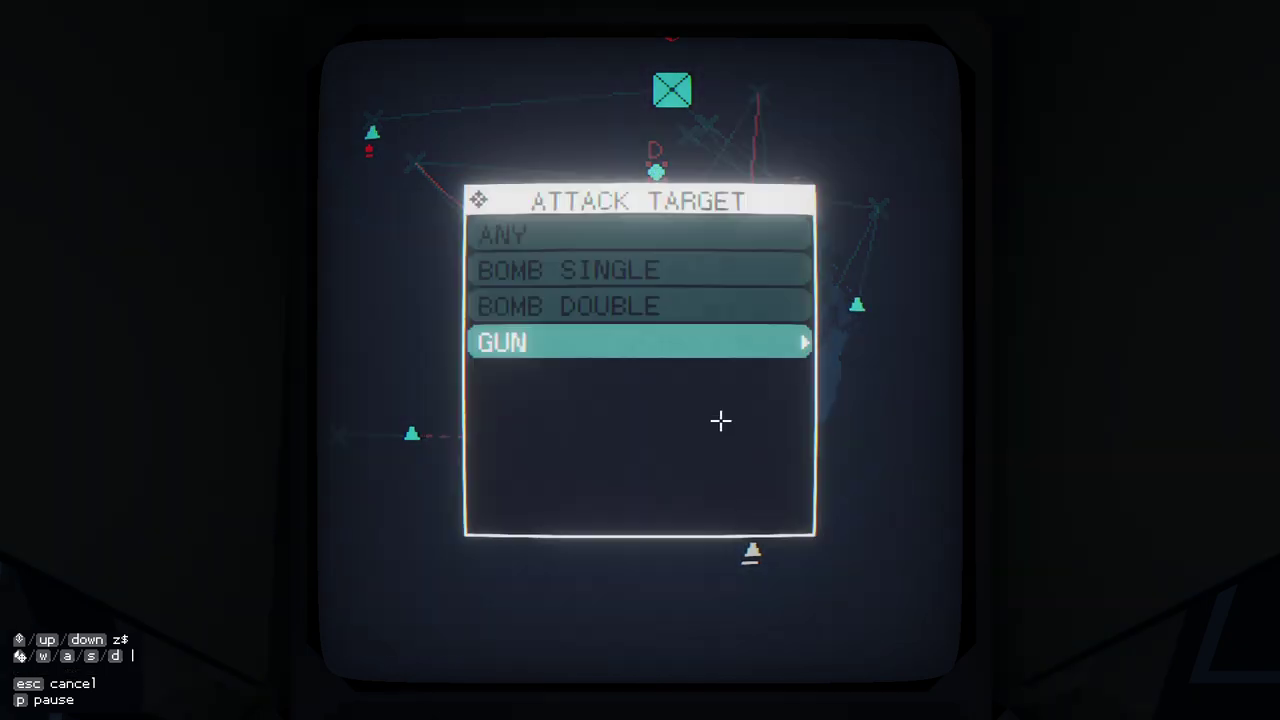
pyautogui.click(703, 343)
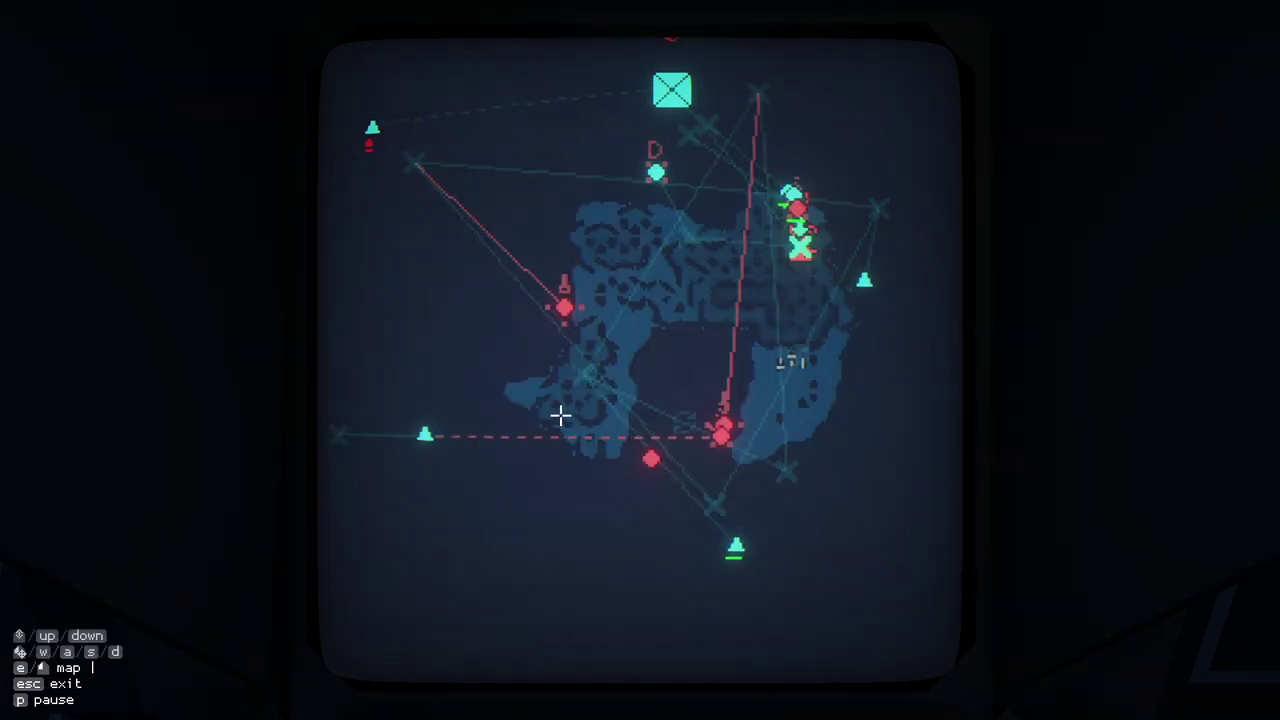
pyautogui.click(428, 437)
pyautogui.click(513, 268)
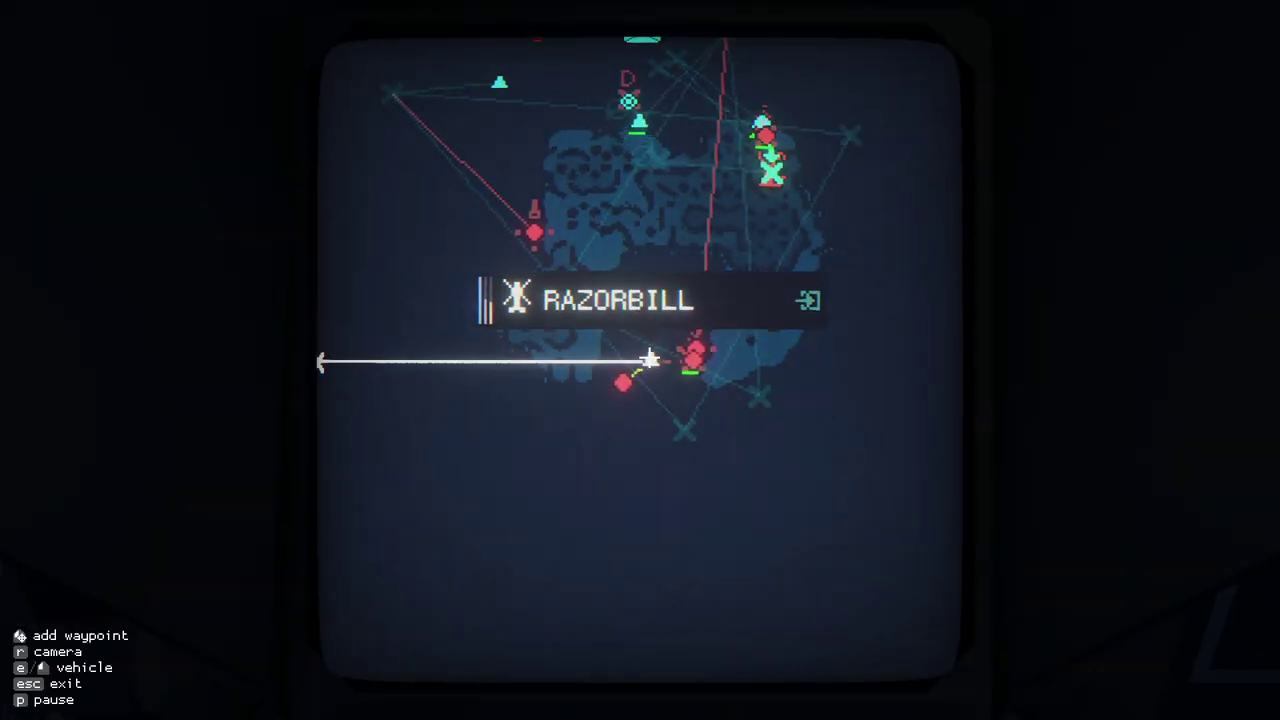
pyautogui.press('Escape')
# - Exit the aircraft view and zoom the map onto the Seal vehicle near the northern enemy marker
pyautogui.click(652, 348)
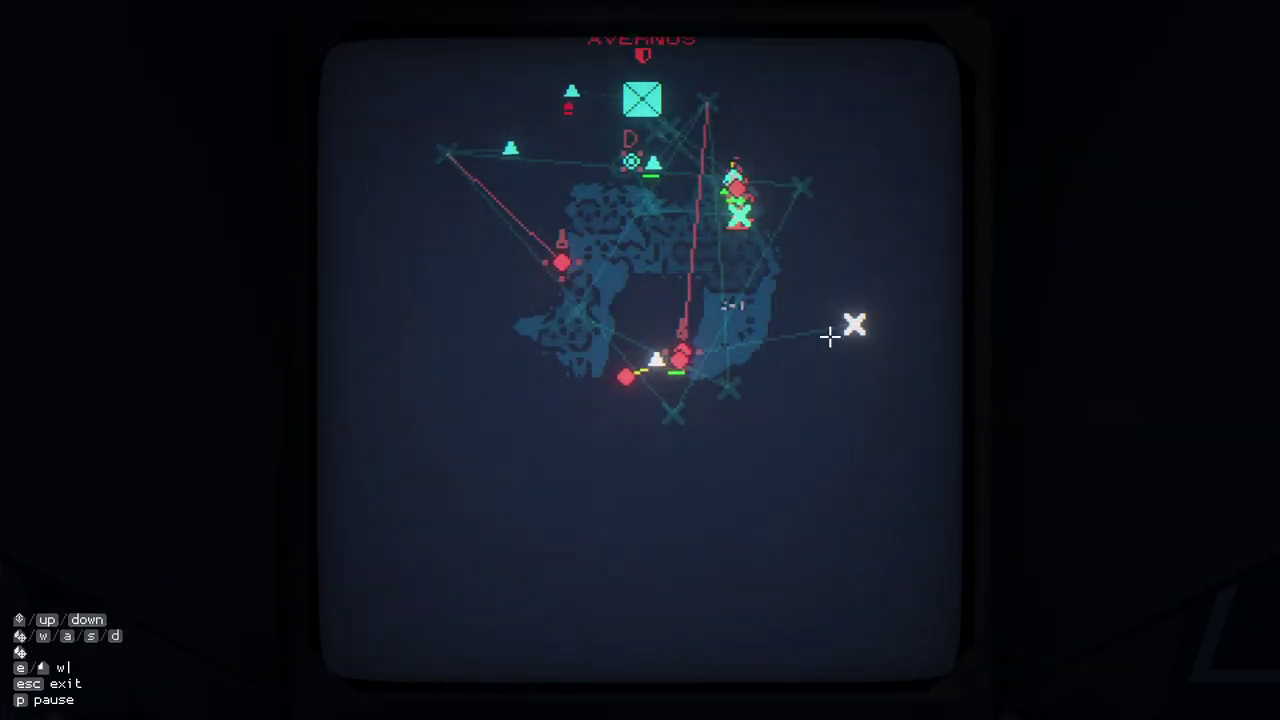
pyautogui.press('w')
pyautogui.press('d')
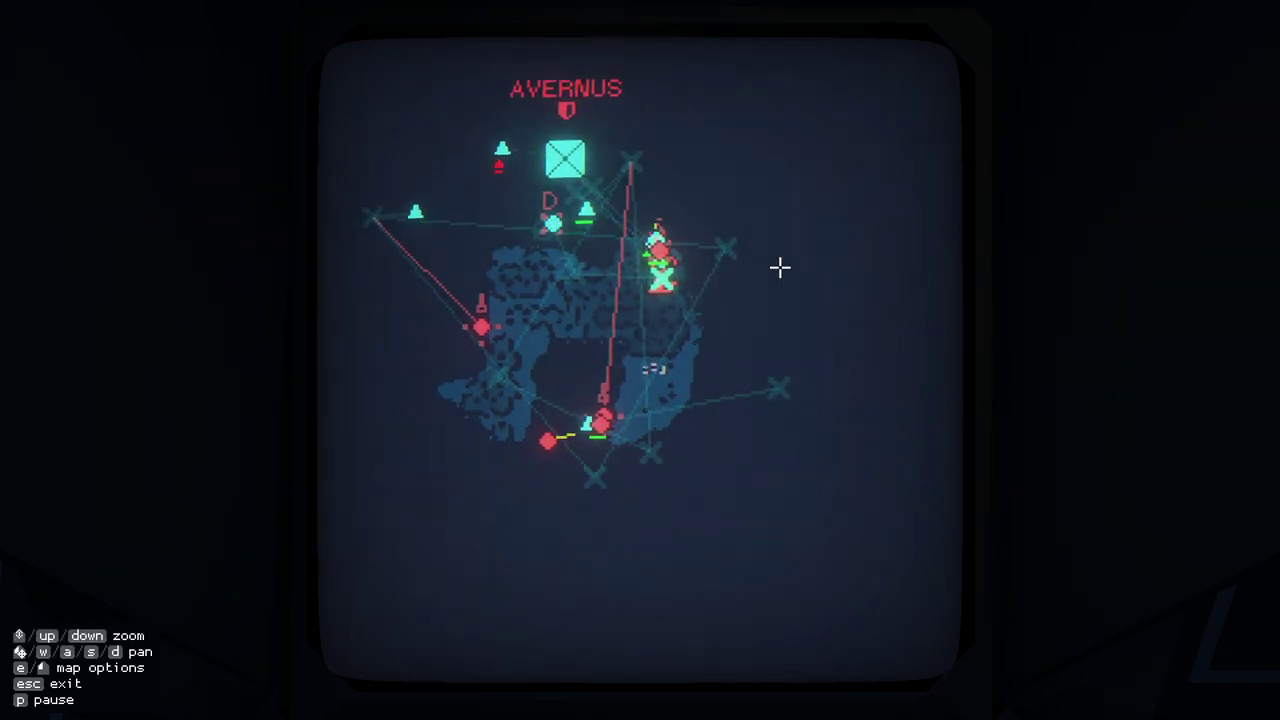
pyautogui.click(780, 269)
pyautogui.scroll(3, 634, 427)
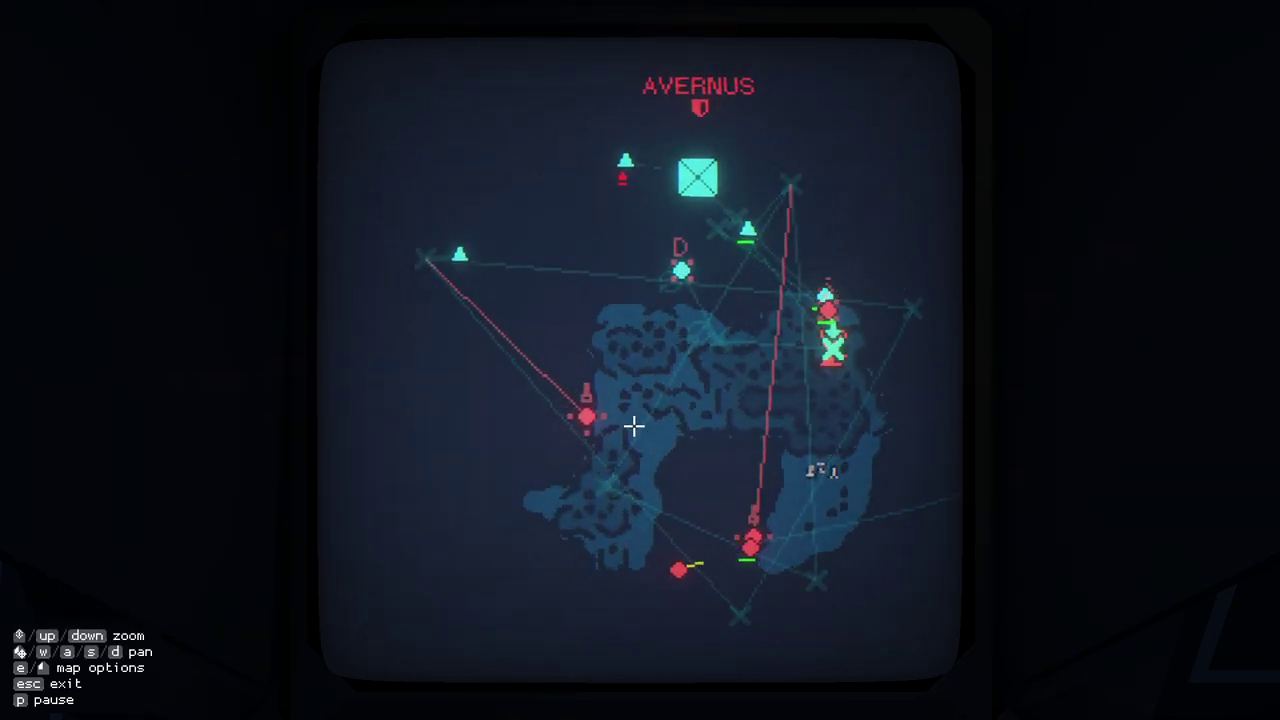
pyautogui.press('d')
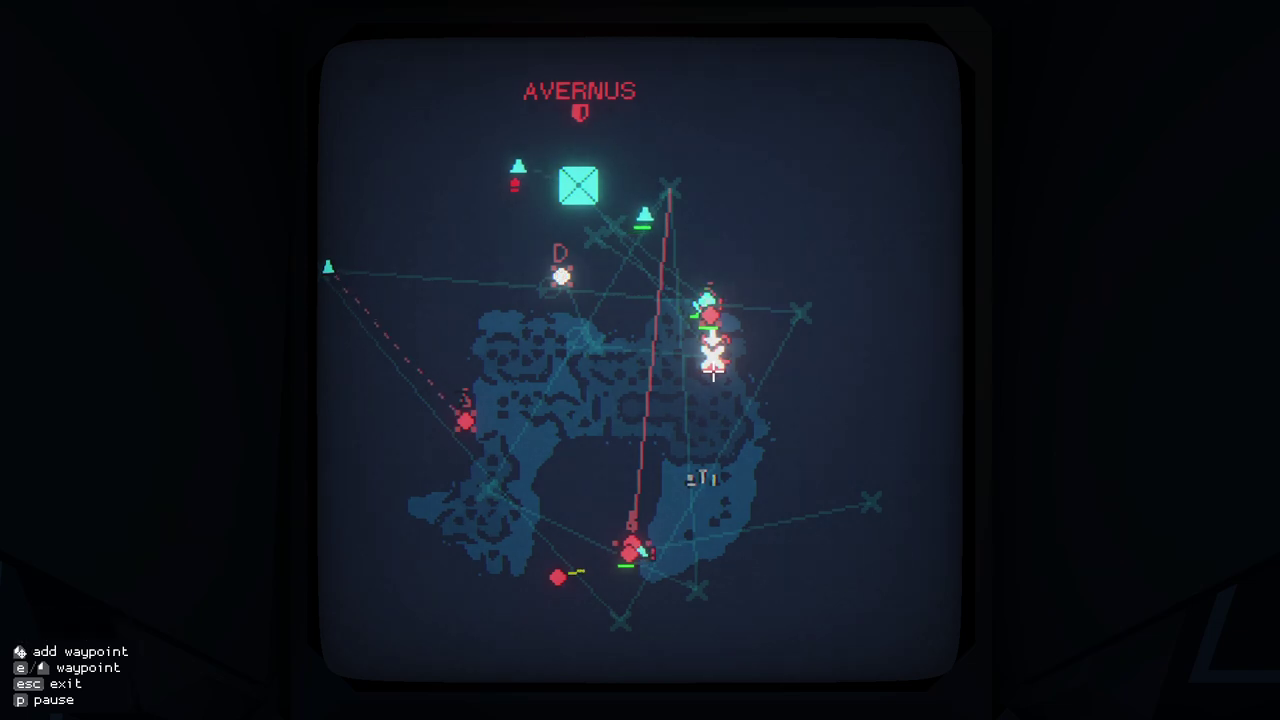
pyautogui.scroll(4, 690, 330)
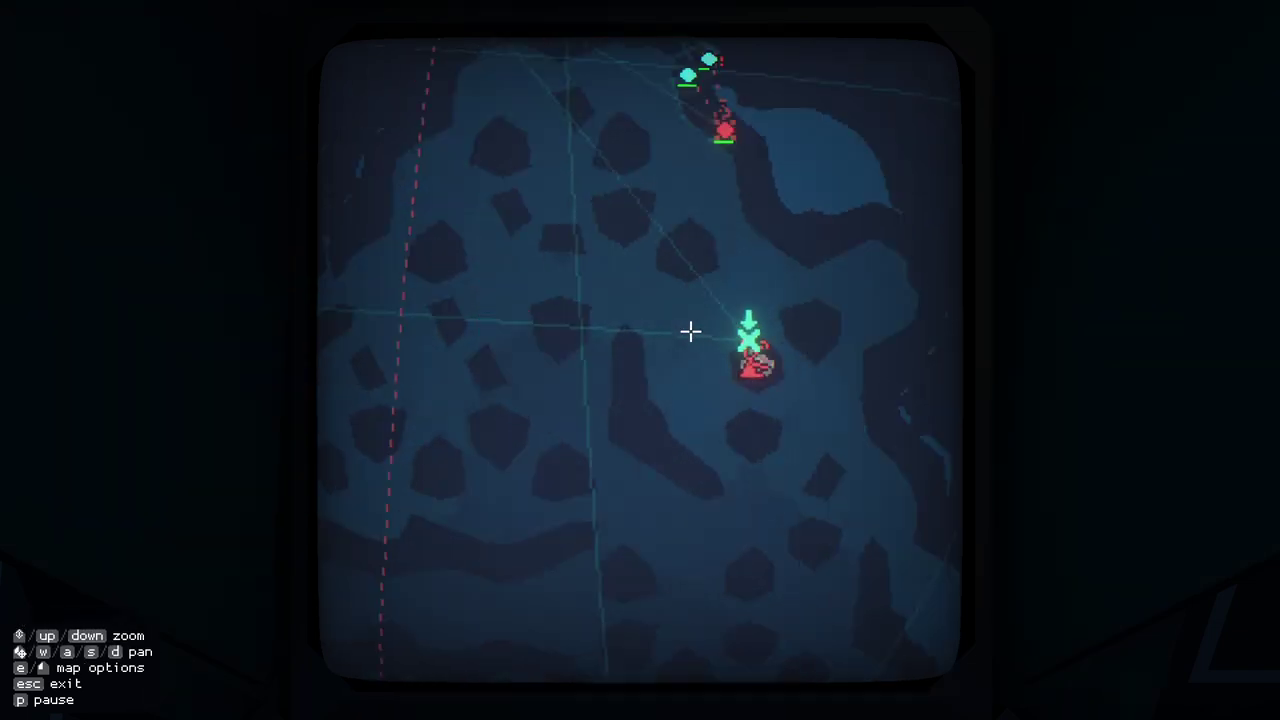
pyautogui.press('w')
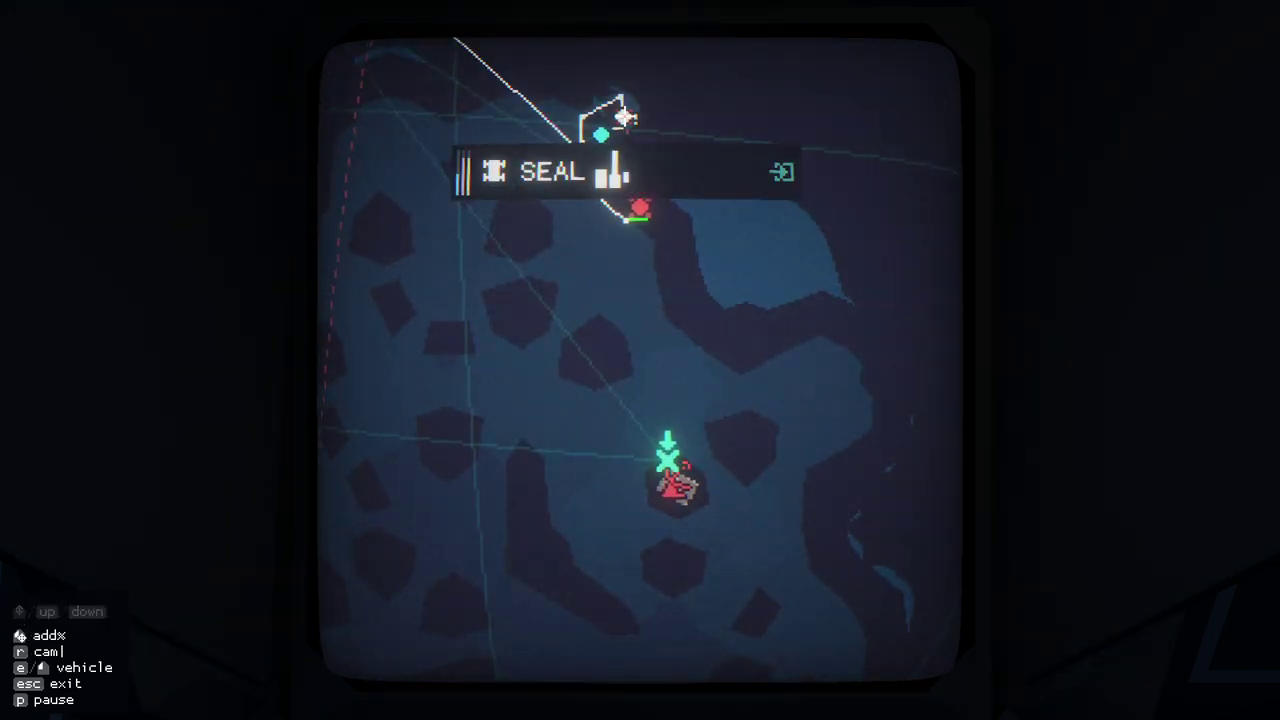
# - Connect to the Seal vehicle's camera and drive it forward while turning left
pyautogui.click(624, 122)
pyautogui.click(627, 249)
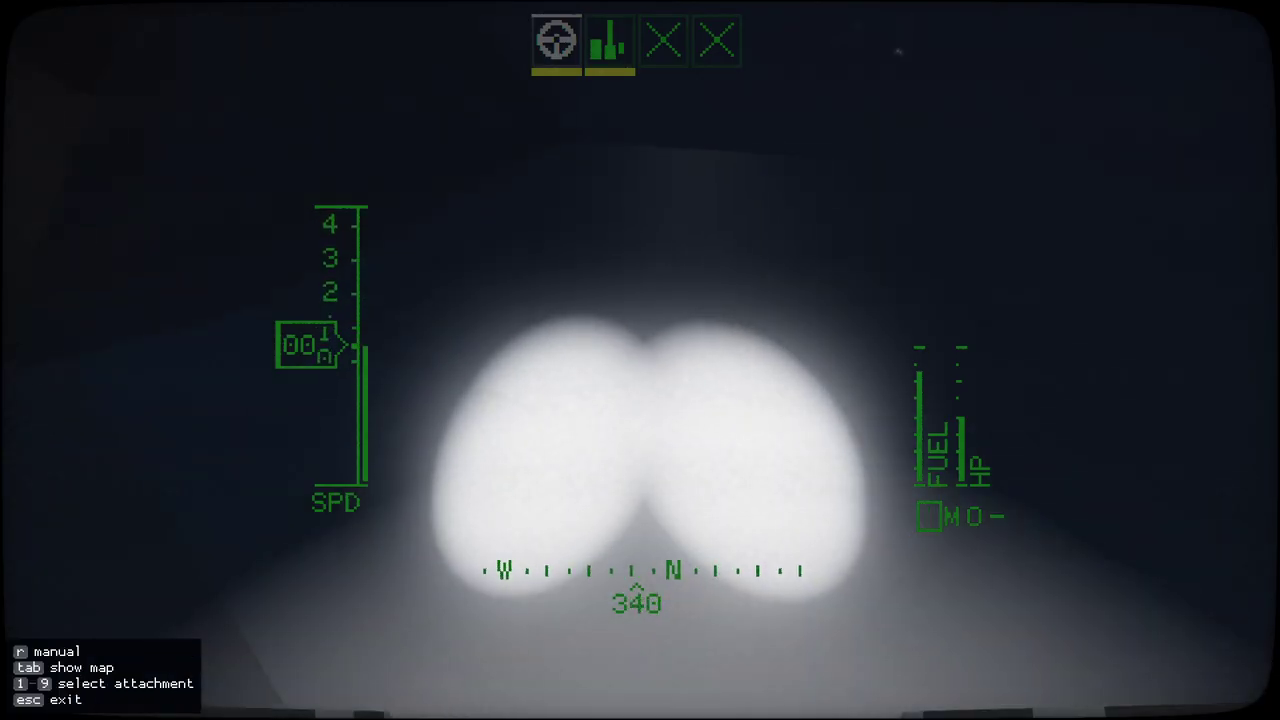
pyautogui.press('w')
pyautogui.press('a')
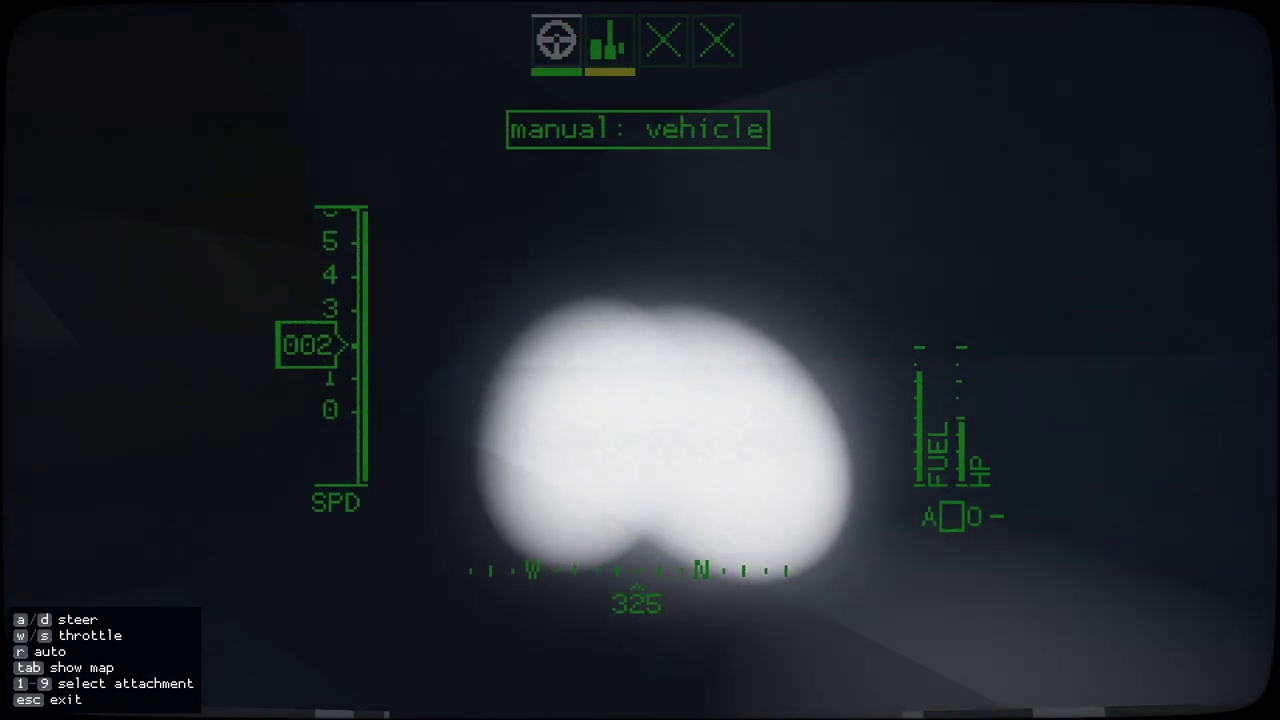
pyautogui.press('w')
pyautogui.press('a')
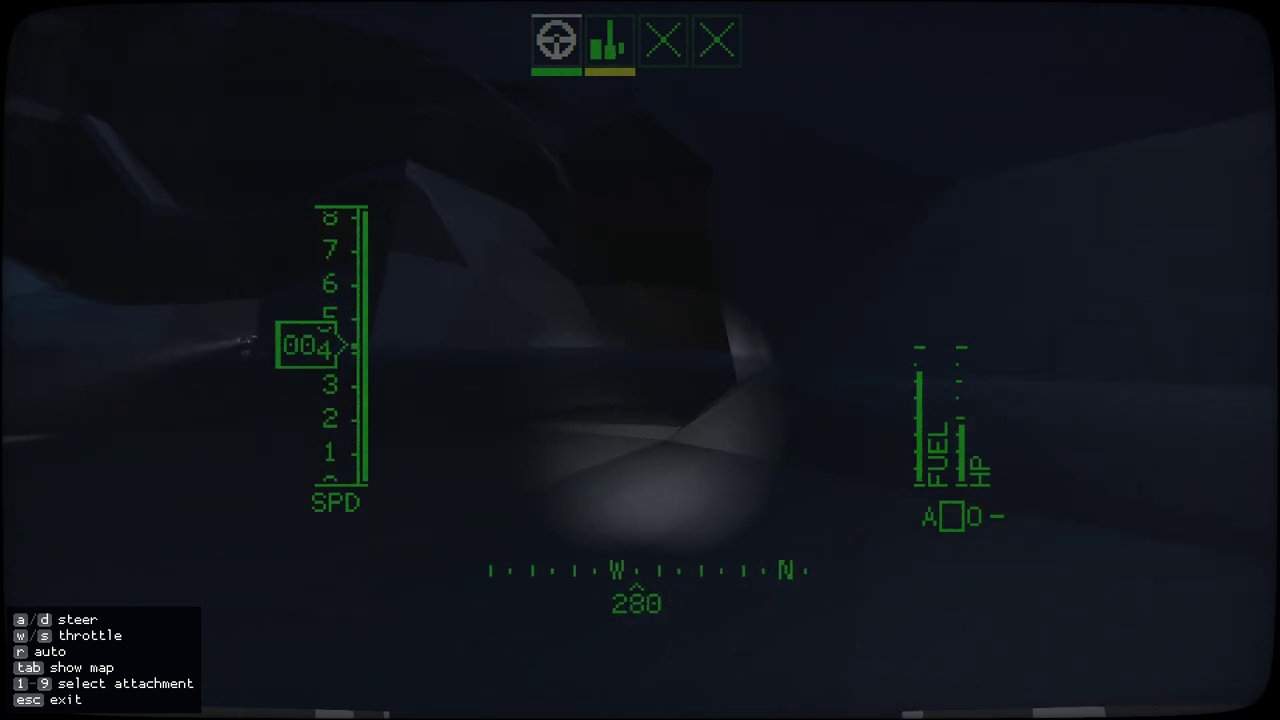
pyautogui.press('a')
pyautogui.press('s')
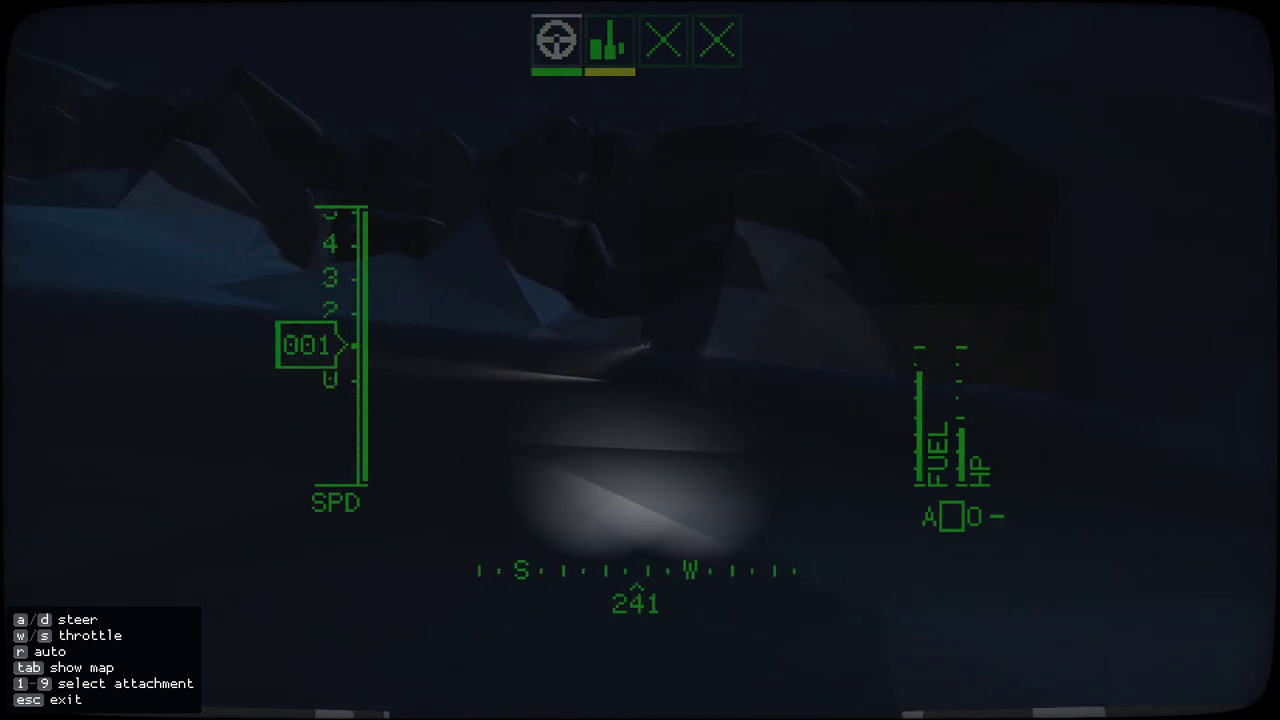
# - Fire a brief cannon burst, then keep driving and turning left
pyautogui.press('2')
pyautogui.press('space')
pyautogui.press('space')
pyautogui.press('space')
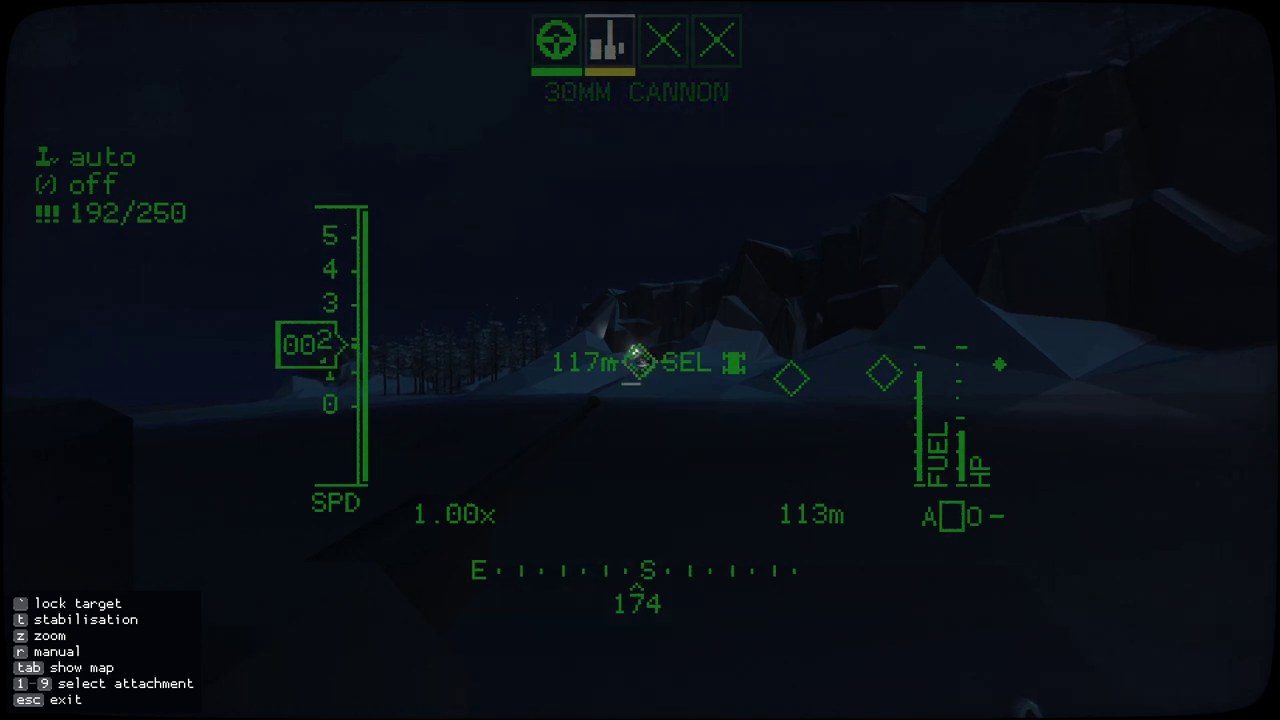
pyautogui.press('1')
pyautogui.press('w')
pyautogui.press('a')
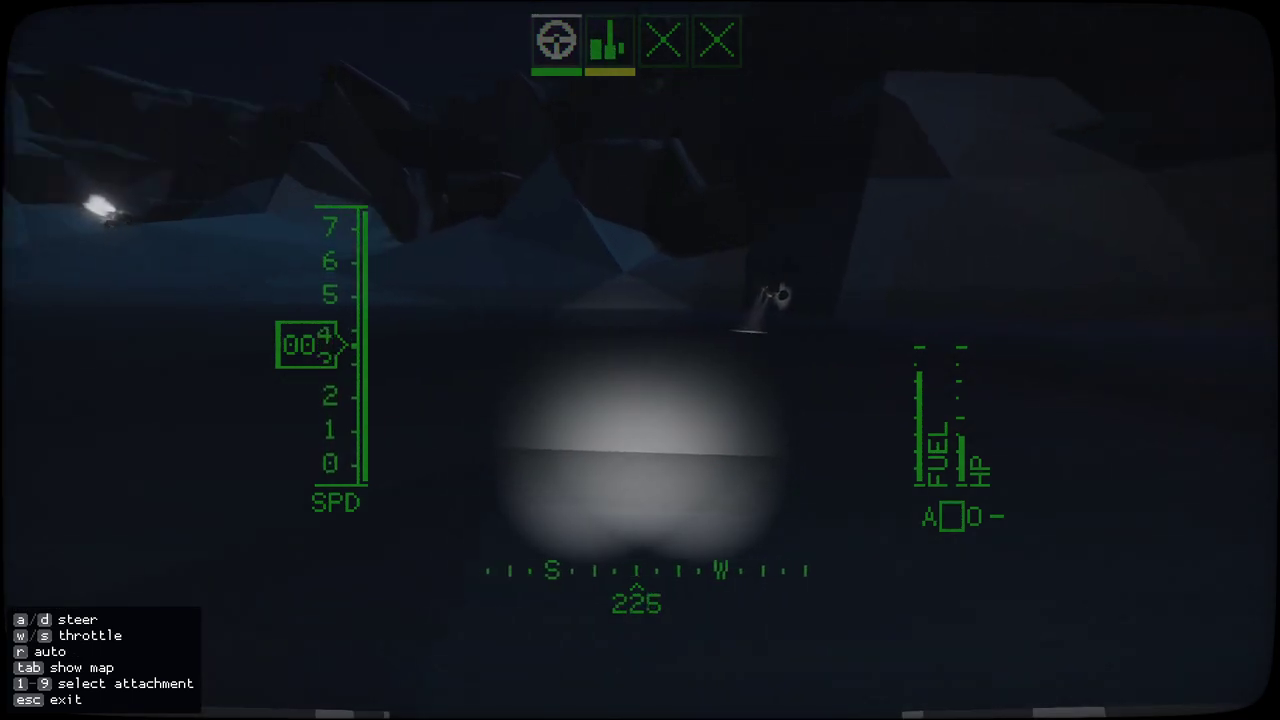
pyautogui.press('w')
pyautogui.press('a')
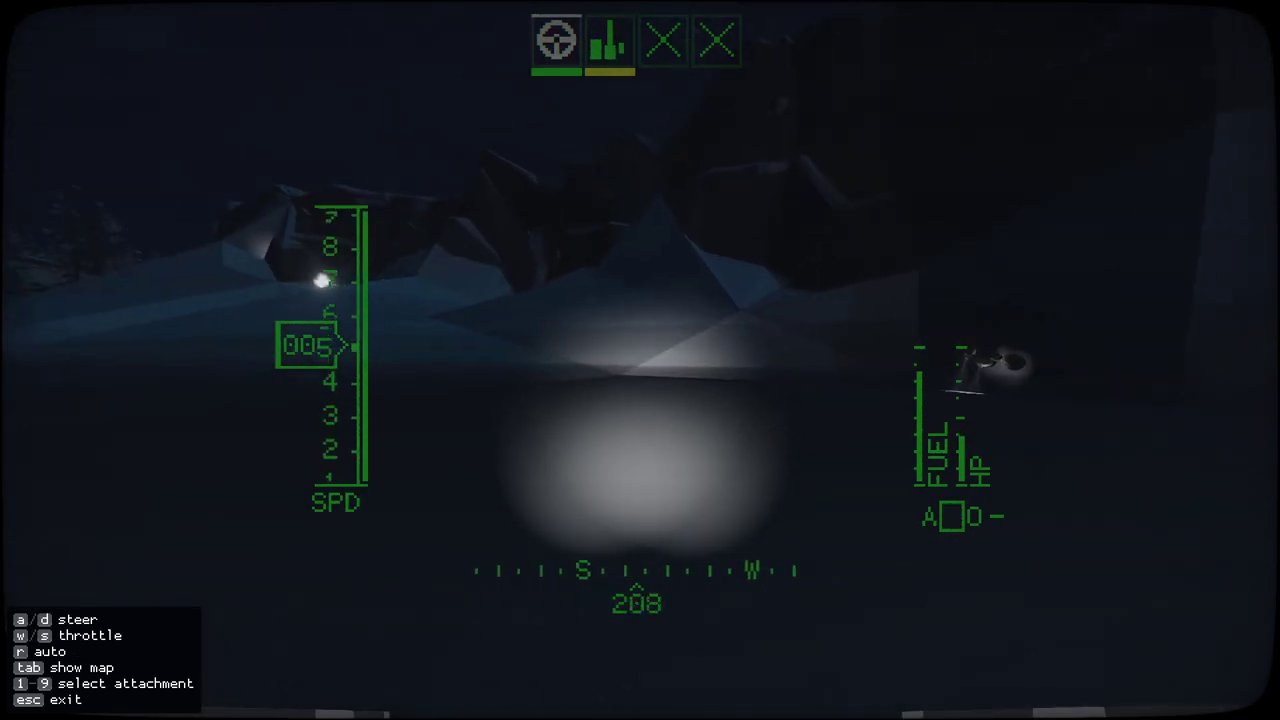
pyautogui.press('a')
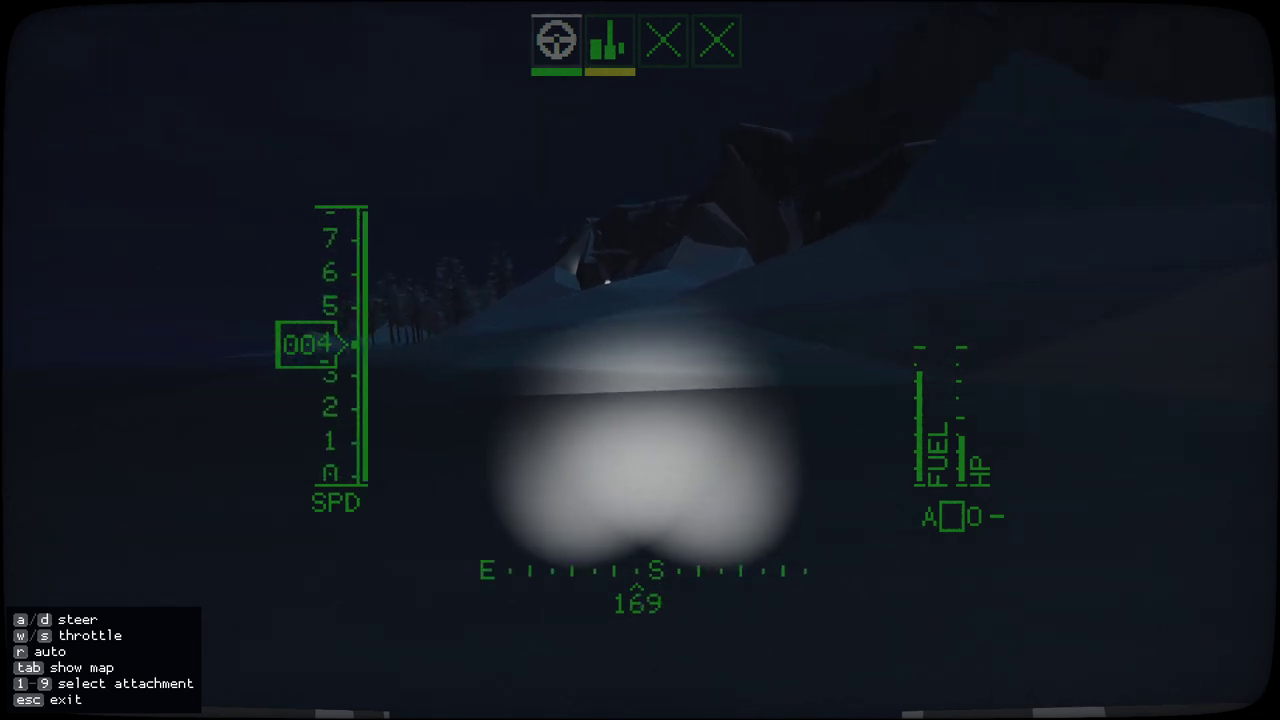
# - Aim the 30mm cannon manually and fire five shots at the enemy target
pyautogui.press('1')
pyautogui.press('r')
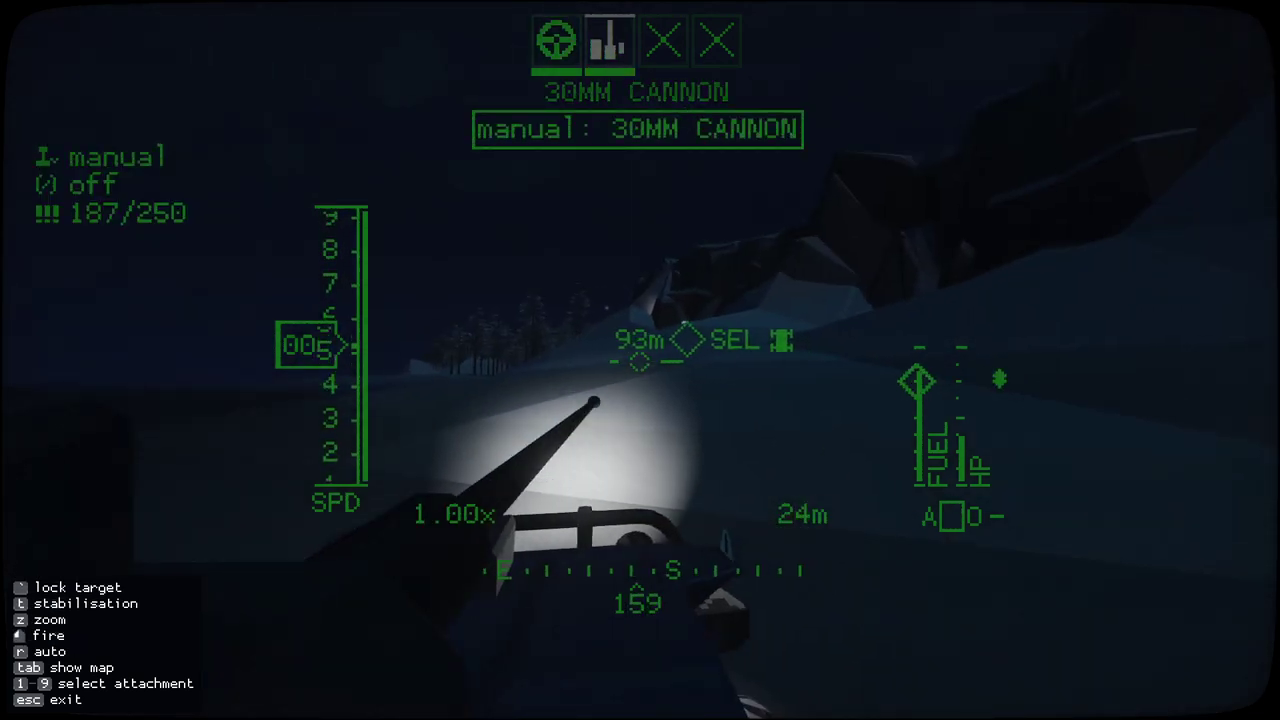
pyautogui.press('w')
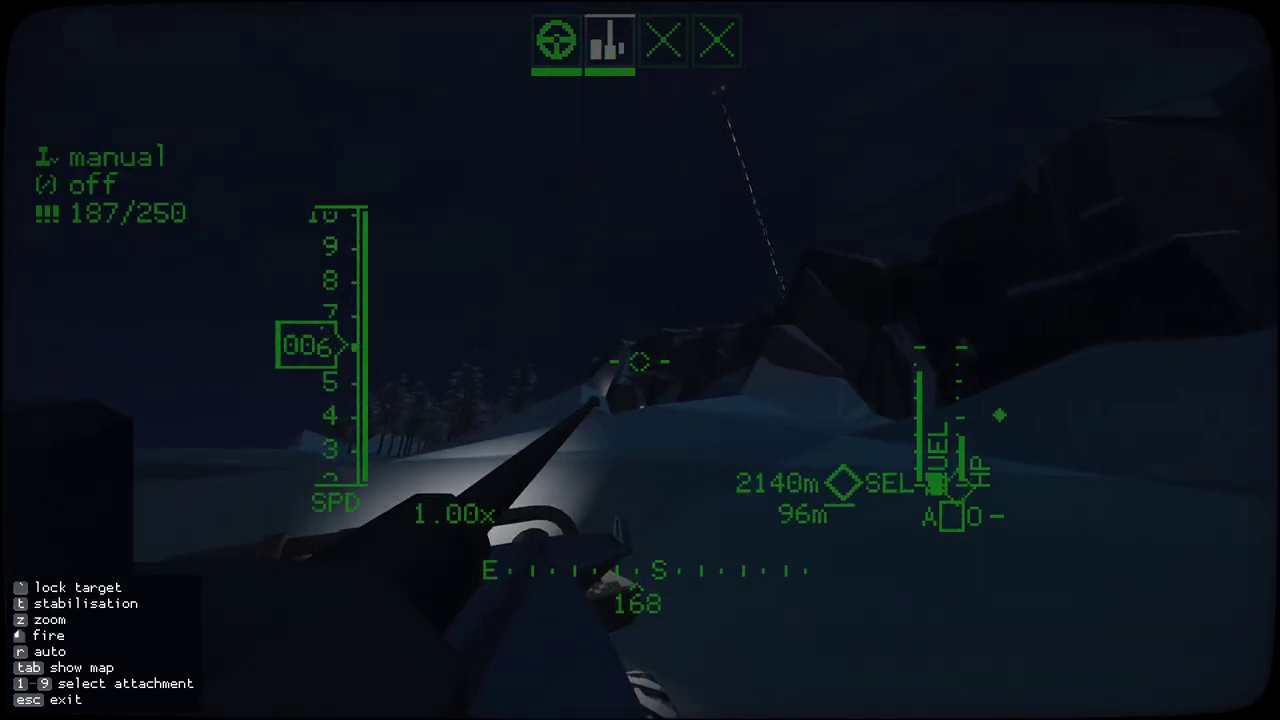
pyautogui.press('w')
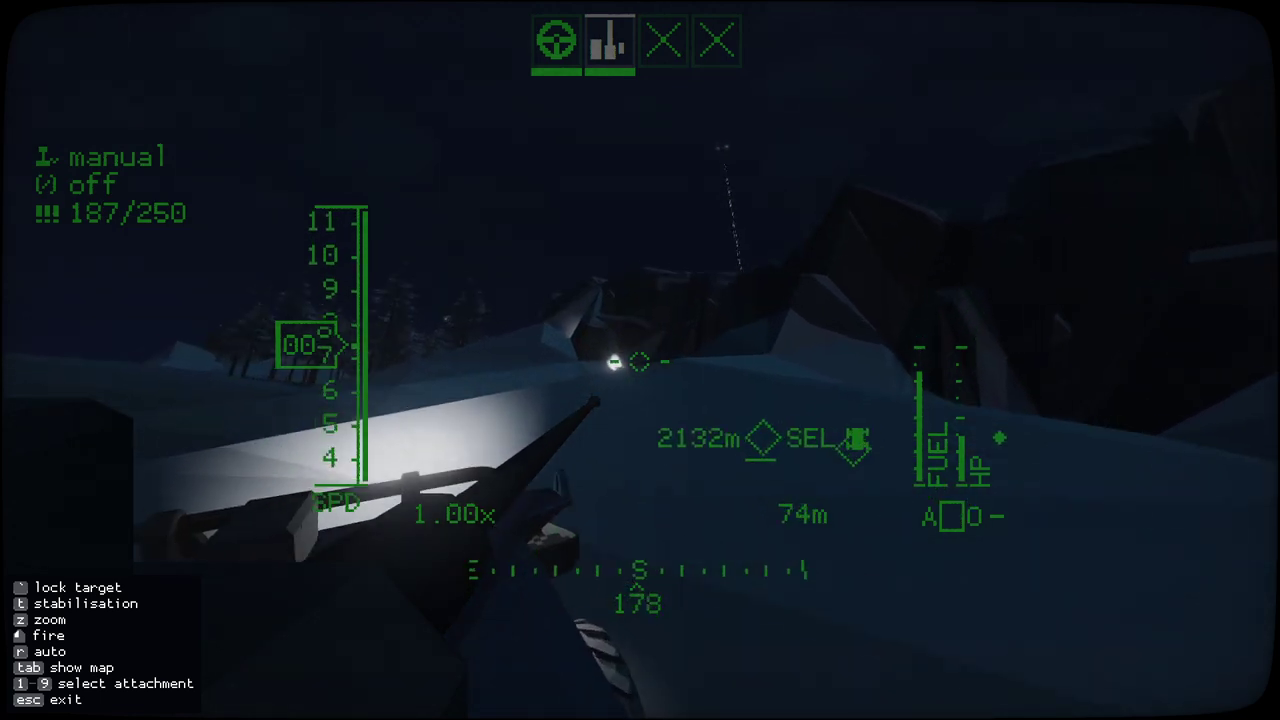
pyautogui.click(640, 360)
pyautogui.click(640, 360)
pyautogui.click(640, 360)
pyautogui.click(640, 360)
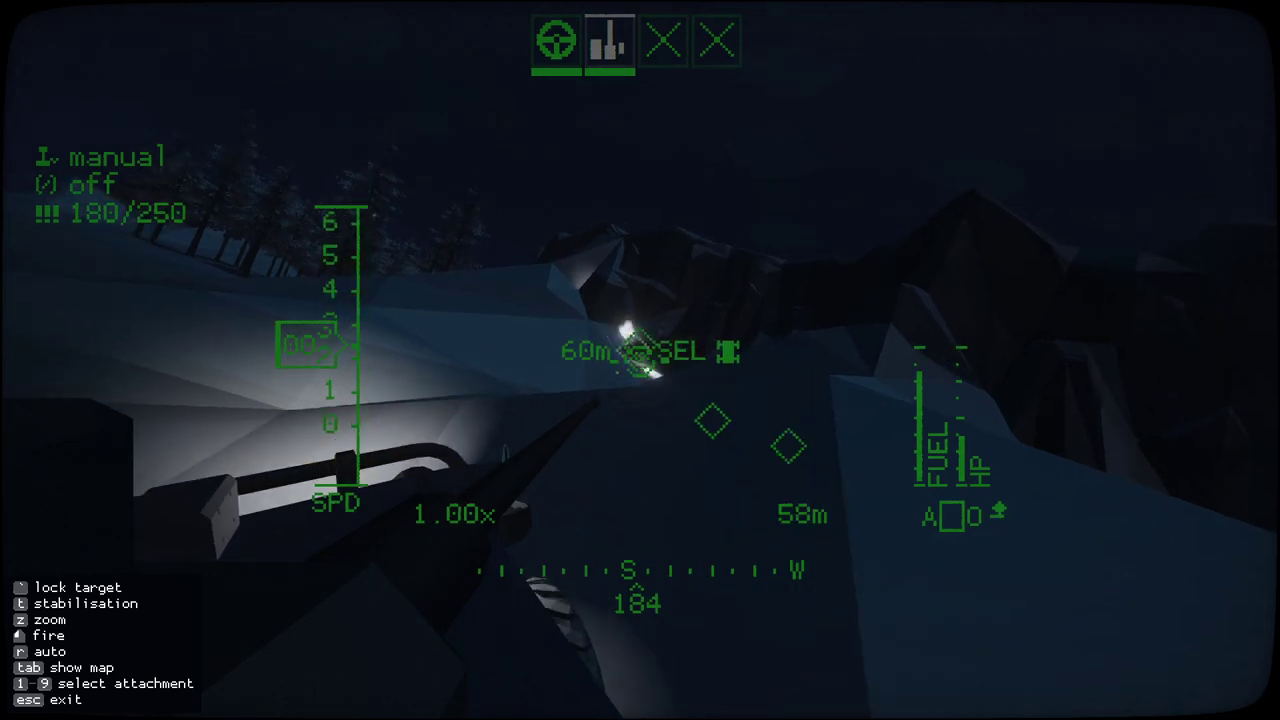
pyautogui.click(640, 360)
# - Issue the Go Code Delta order from the tactical map
pyautogui.press('Tab')
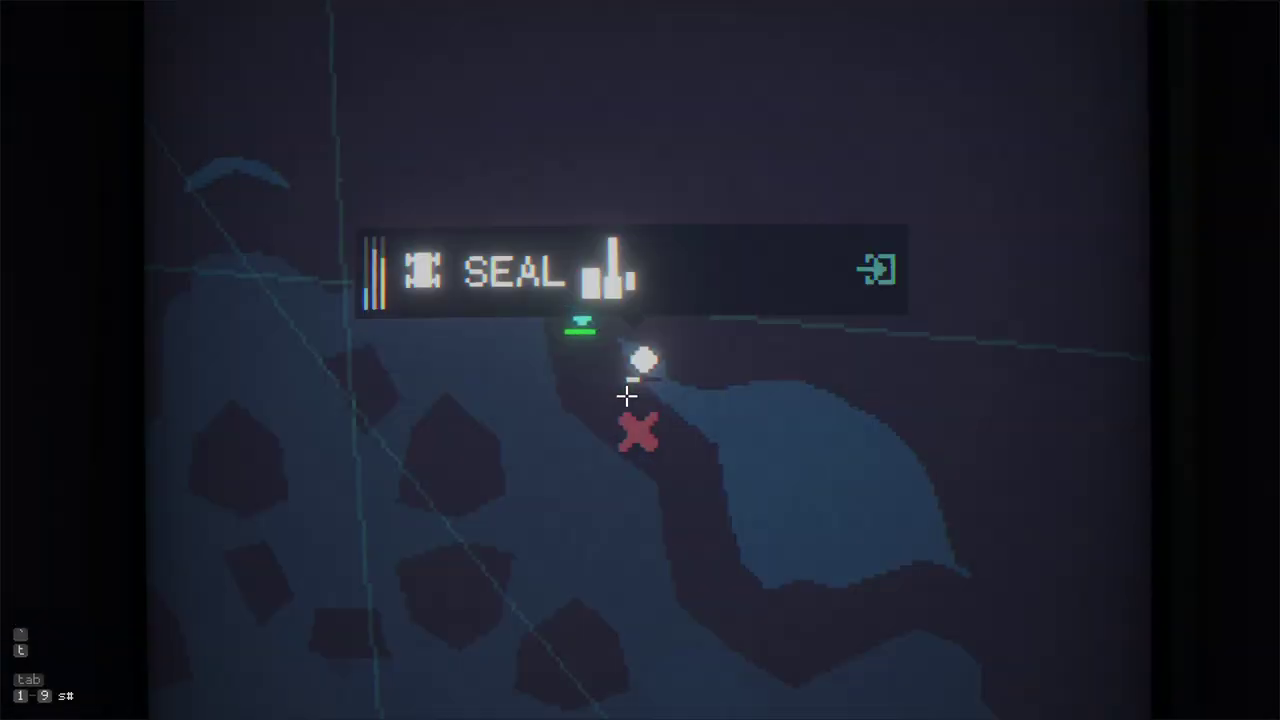
pyautogui.click(639, 363)
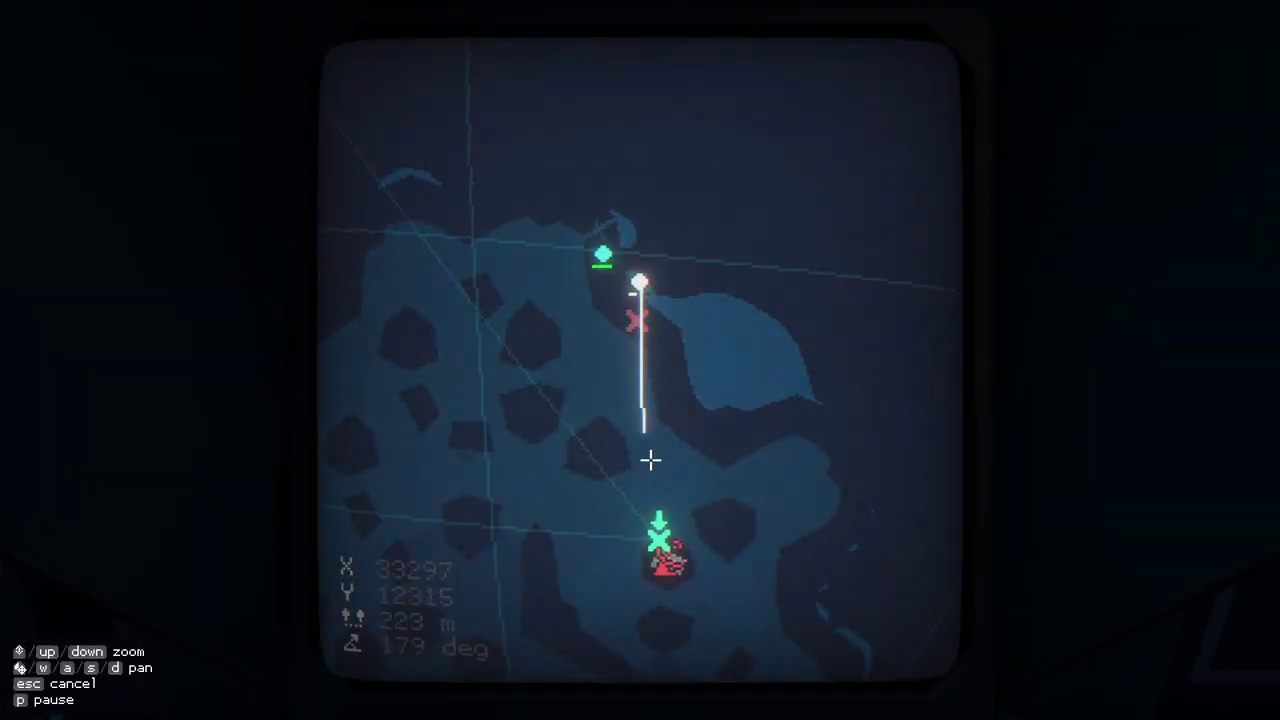
pyautogui.press('w')
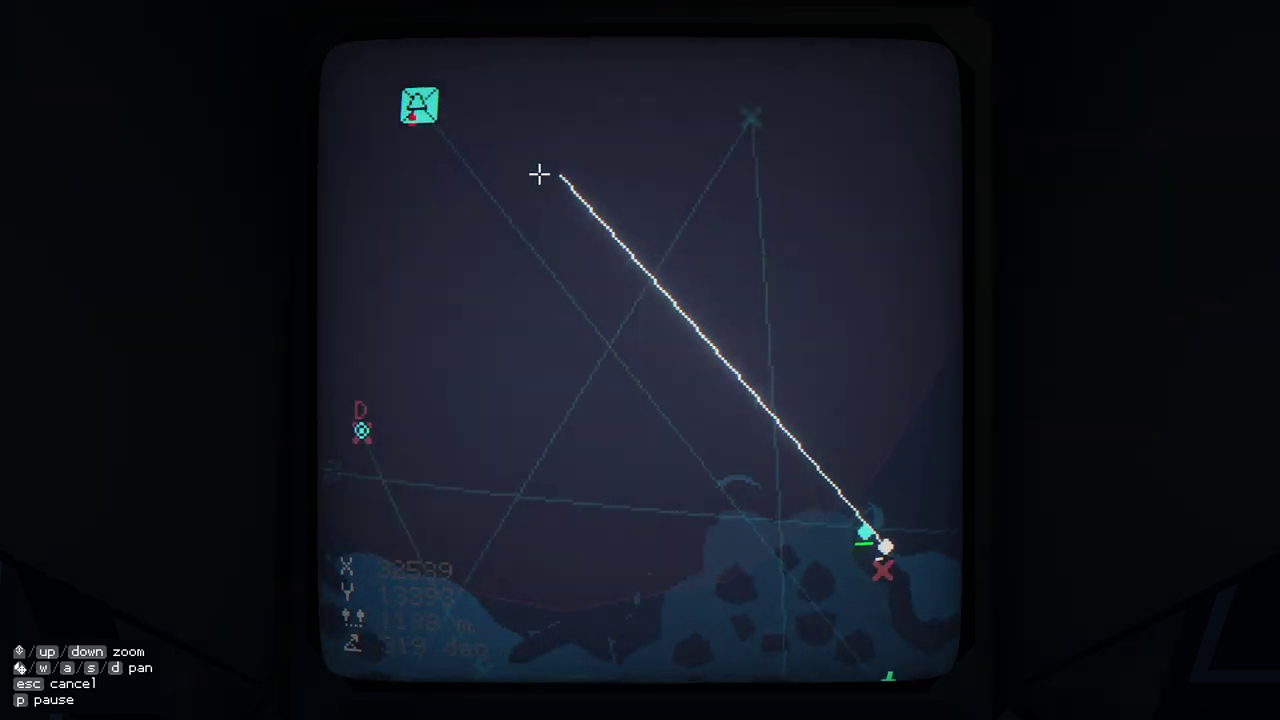
pyautogui.press('w')
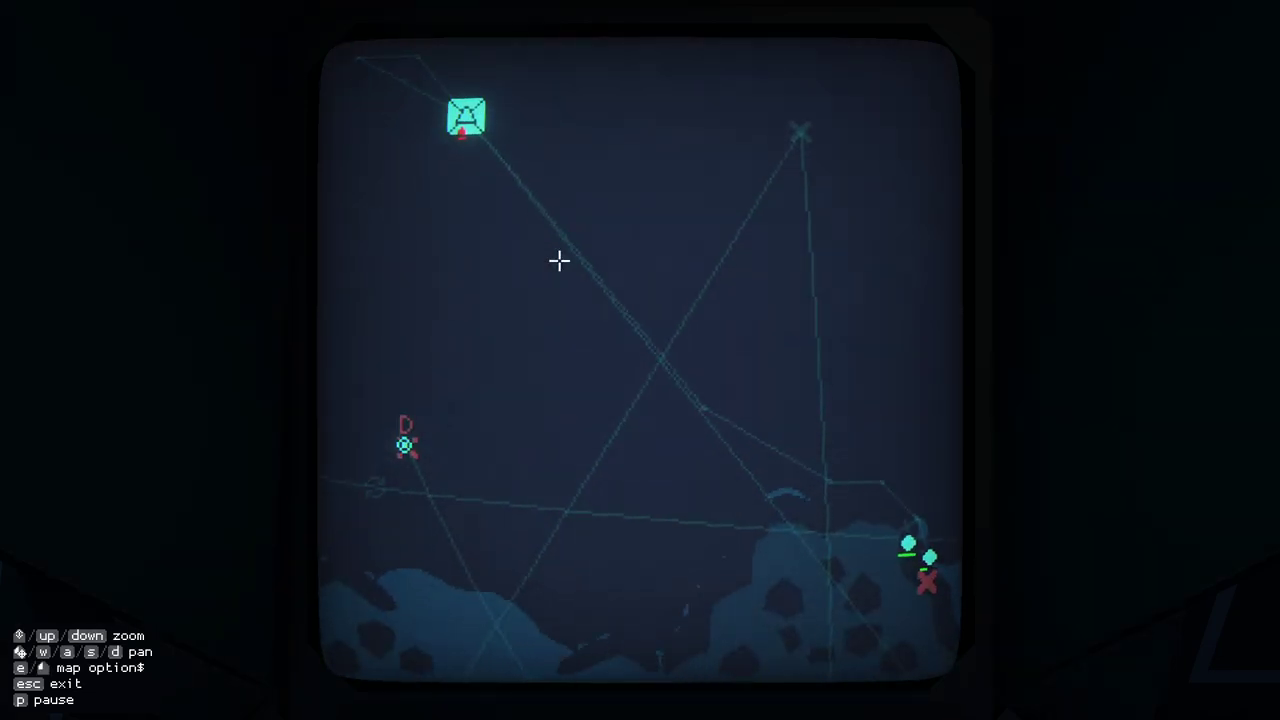
pyautogui.click(480, 153)
pyautogui.click(767, 358)
pyautogui.scroll(3, 880, 405)
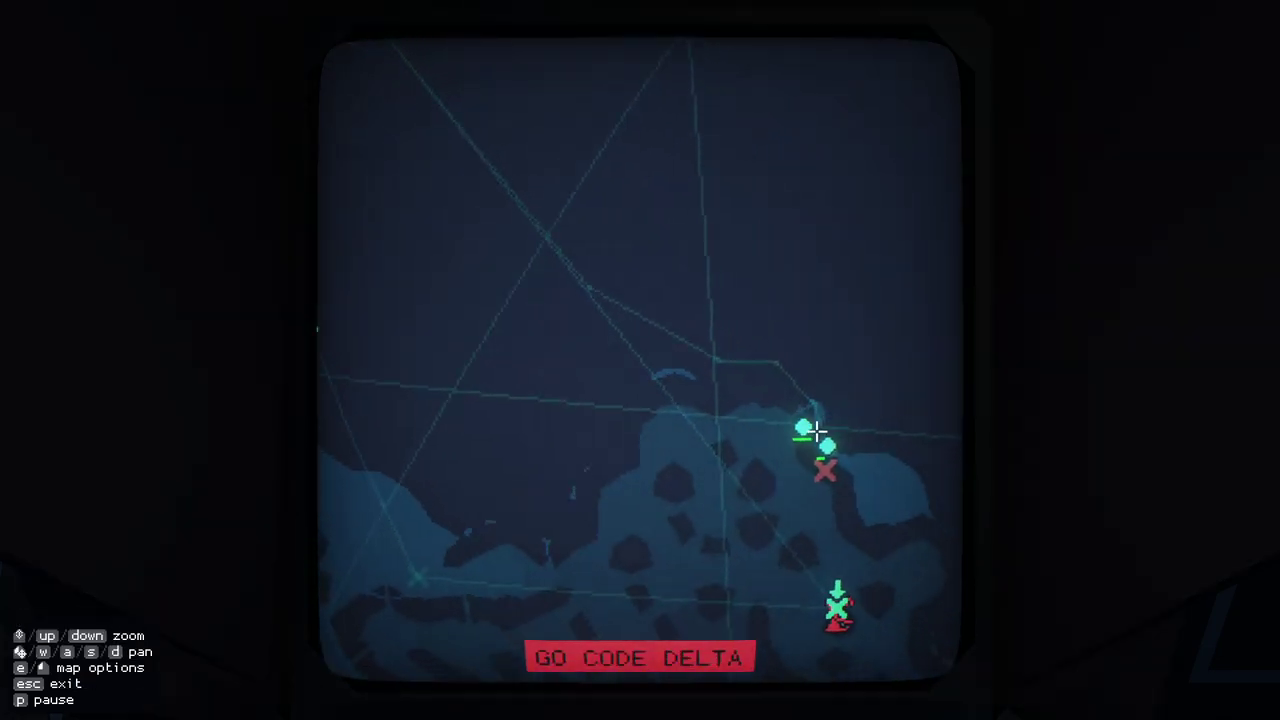
pyautogui.scroll(-3, 781, 586)
pyautogui.scroll(-3, 760, 570)
# - Route a unit about 1770 m to attack the enemy northwest of the island
pyautogui.hotkey('w', 'd')
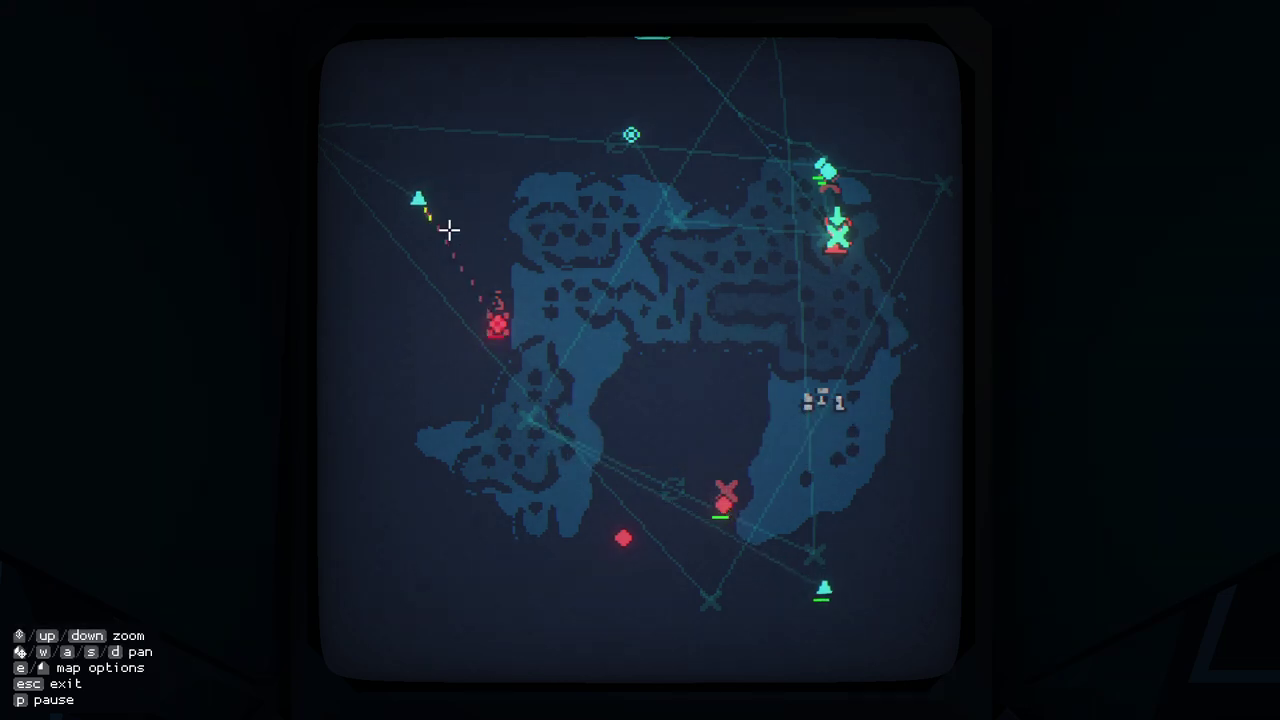
pyautogui.moveTo(480, 250); pyautogui.dragTo(600, 300)
pyautogui.hotkey('s', 'd')
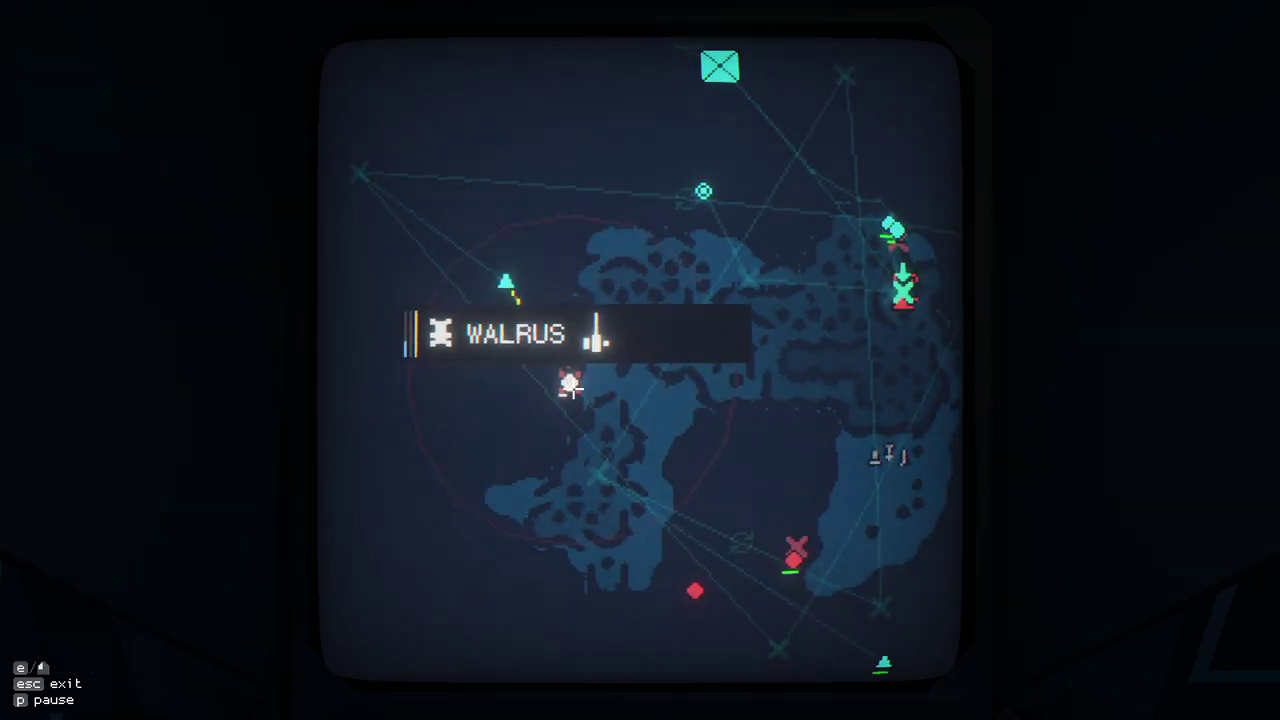
pyautogui.moveTo(570, 385); pyautogui.dragTo(532, 405)
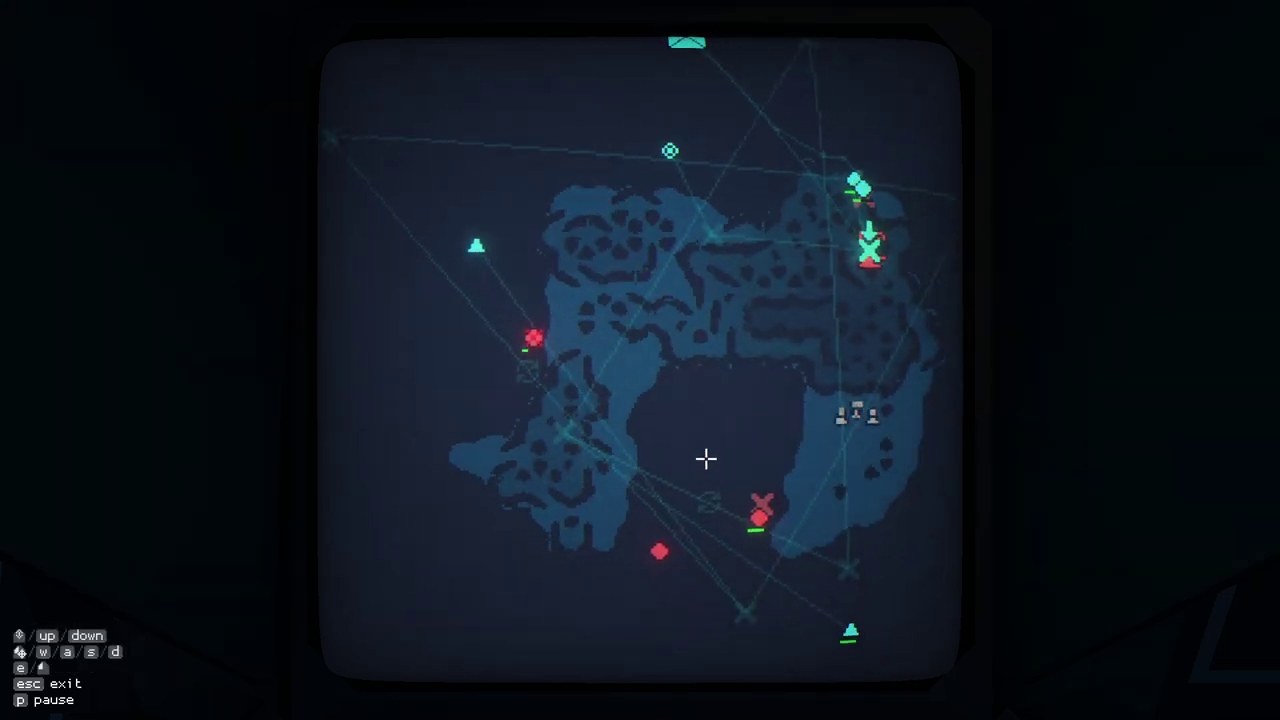
pyautogui.moveTo(520, 300); pyautogui.dragTo(462, 196)
pyautogui.click(375, 183)
pyautogui.click(580, 370)
pyautogui.click(540, 340)
pyautogui.press('s')
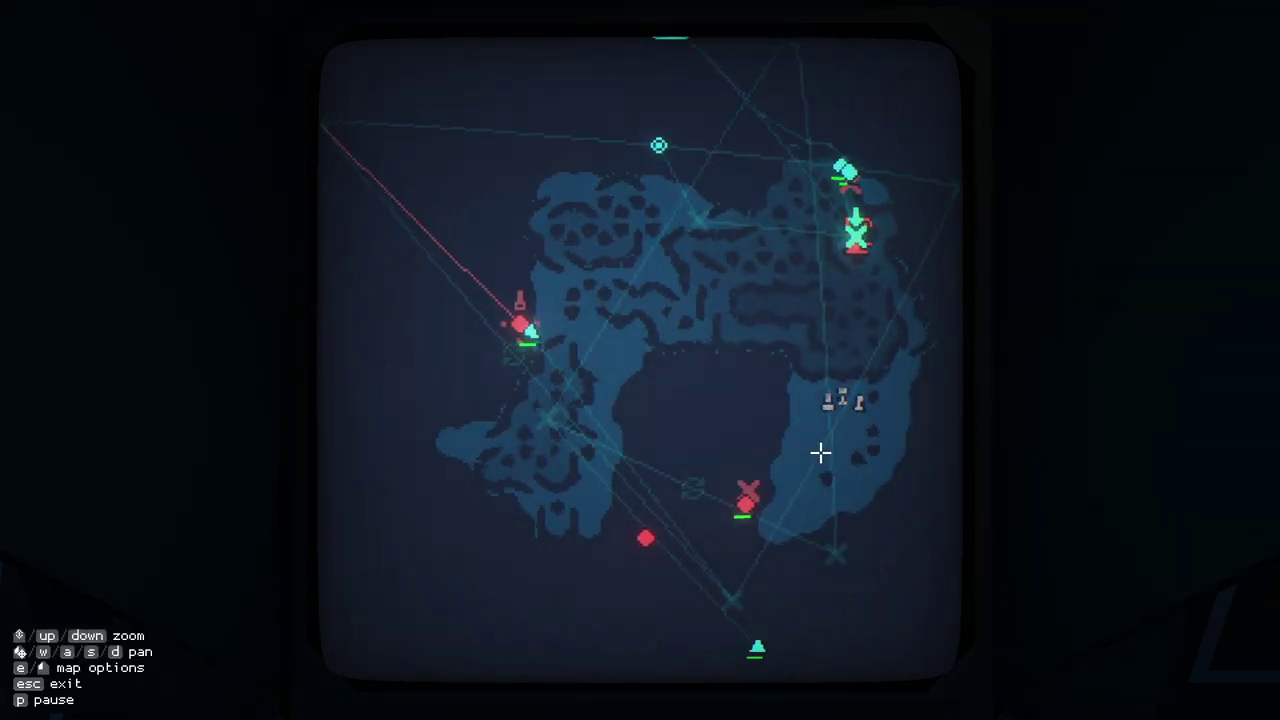
pyautogui.press('d')
pyautogui.press('w')
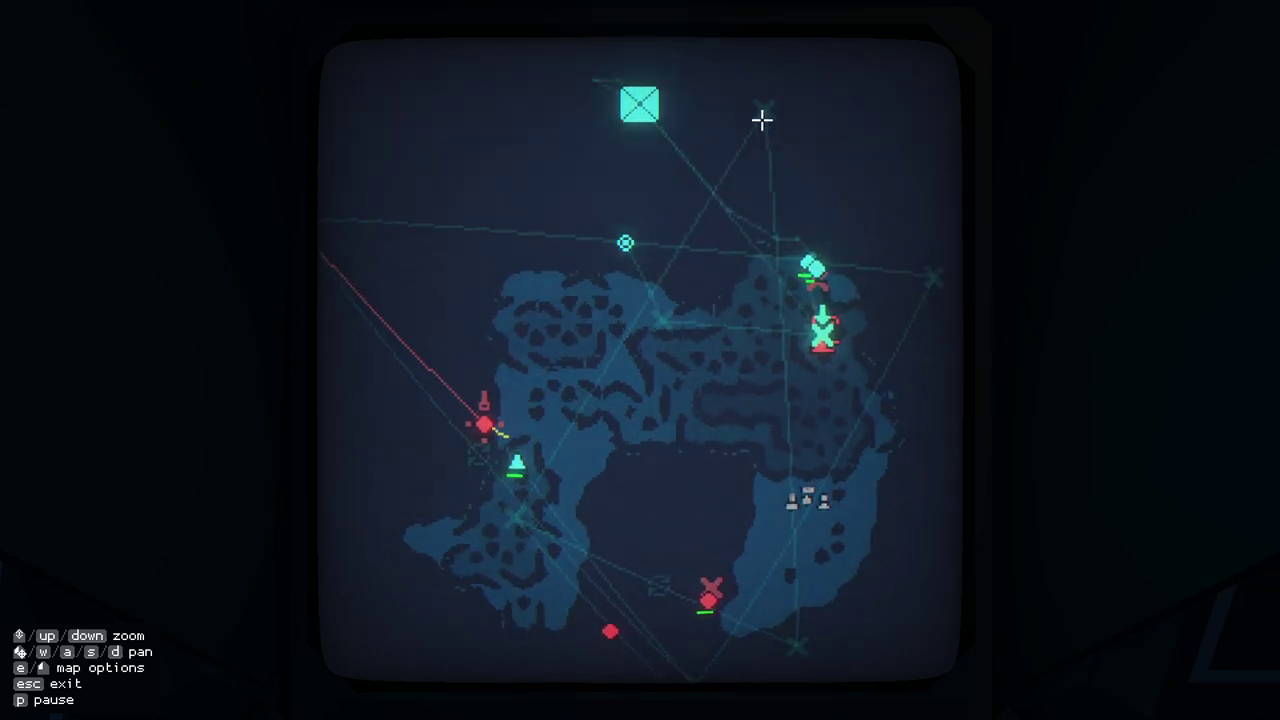
# - Order a gun attack on an enemy target and briefly select the Albatross
pyautogui.click(707, 597)
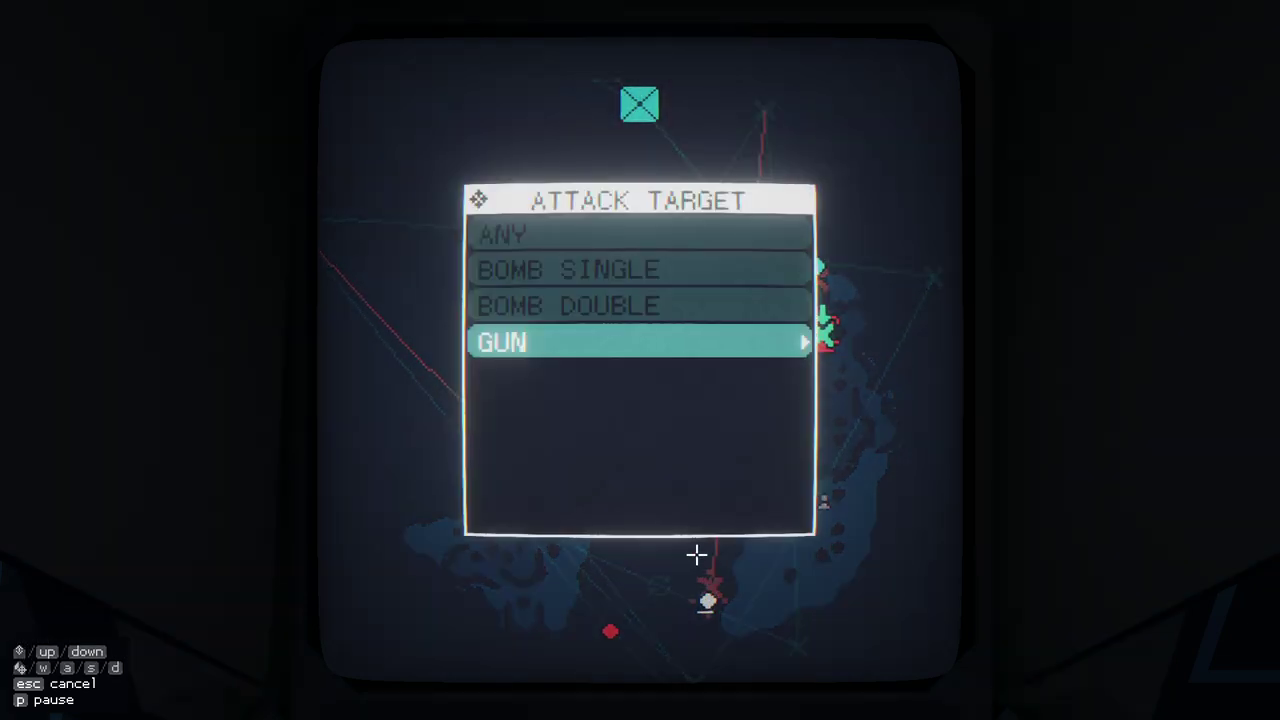
pyautogui.click(706, 345)
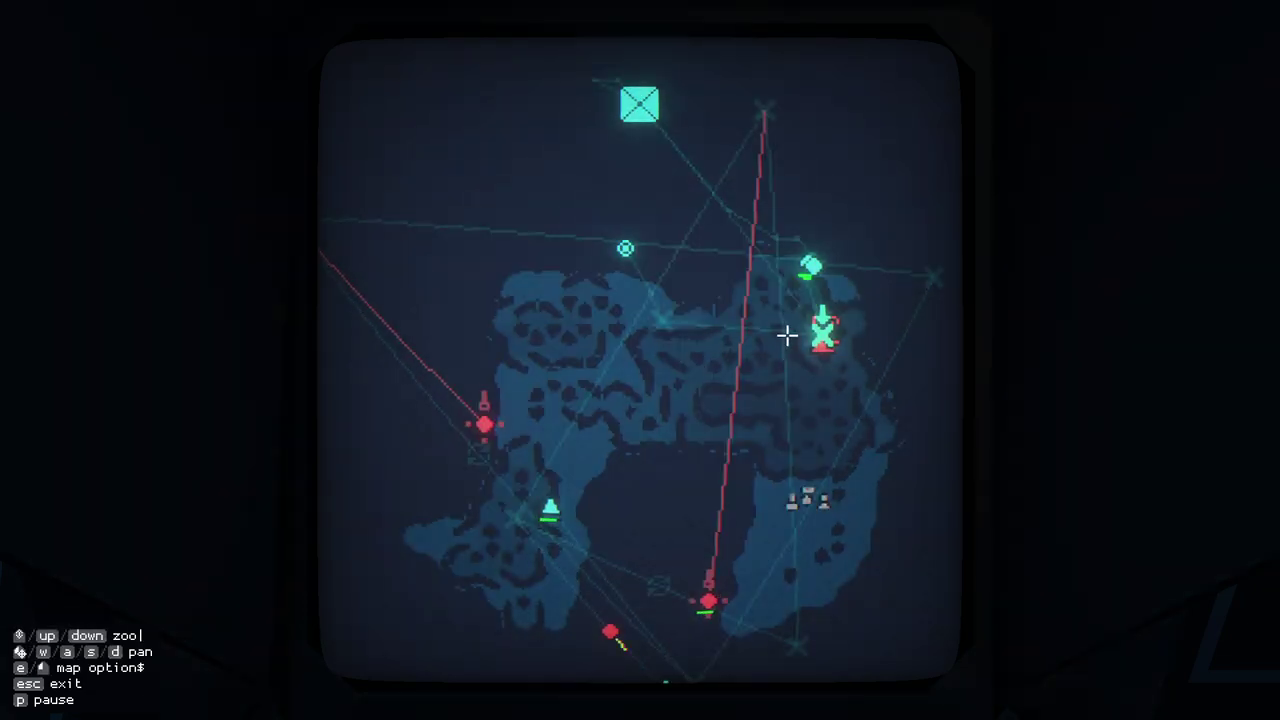
pyautogui.press('s')
pyautogui.click(570, 530)
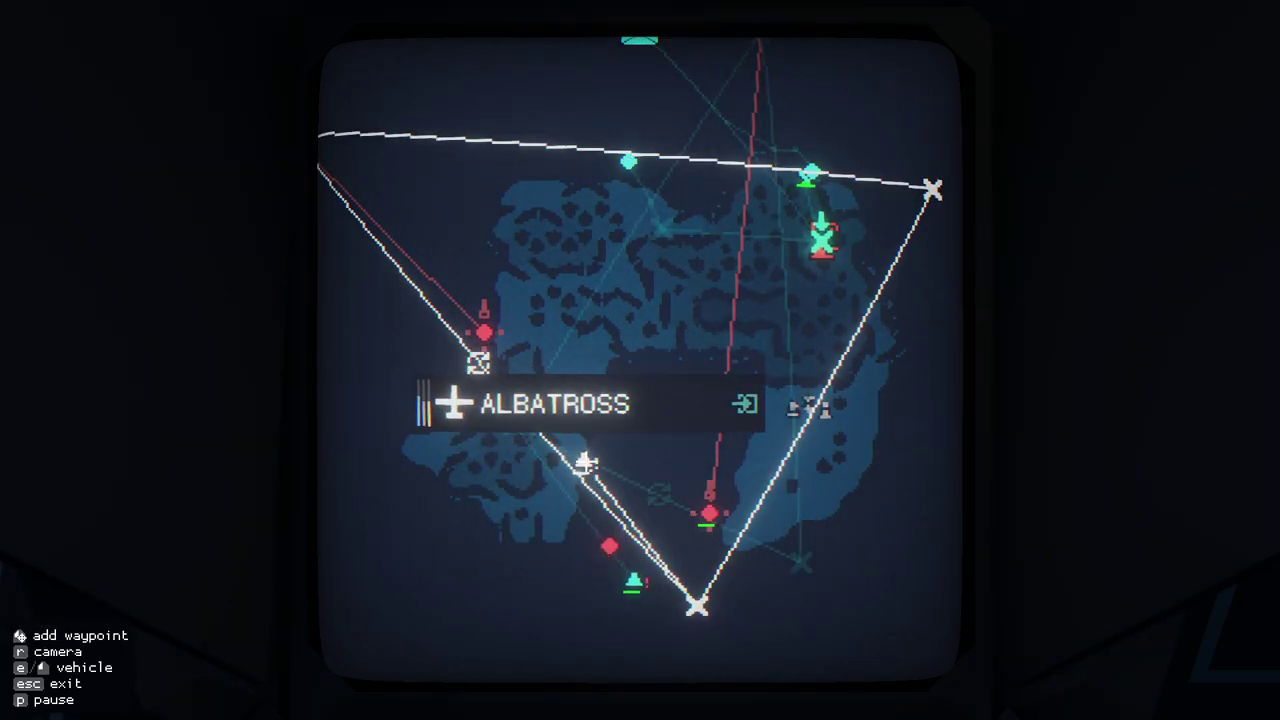
pyautogui.press('Escape')
pyautogui.scroll(-3, 801, 343)
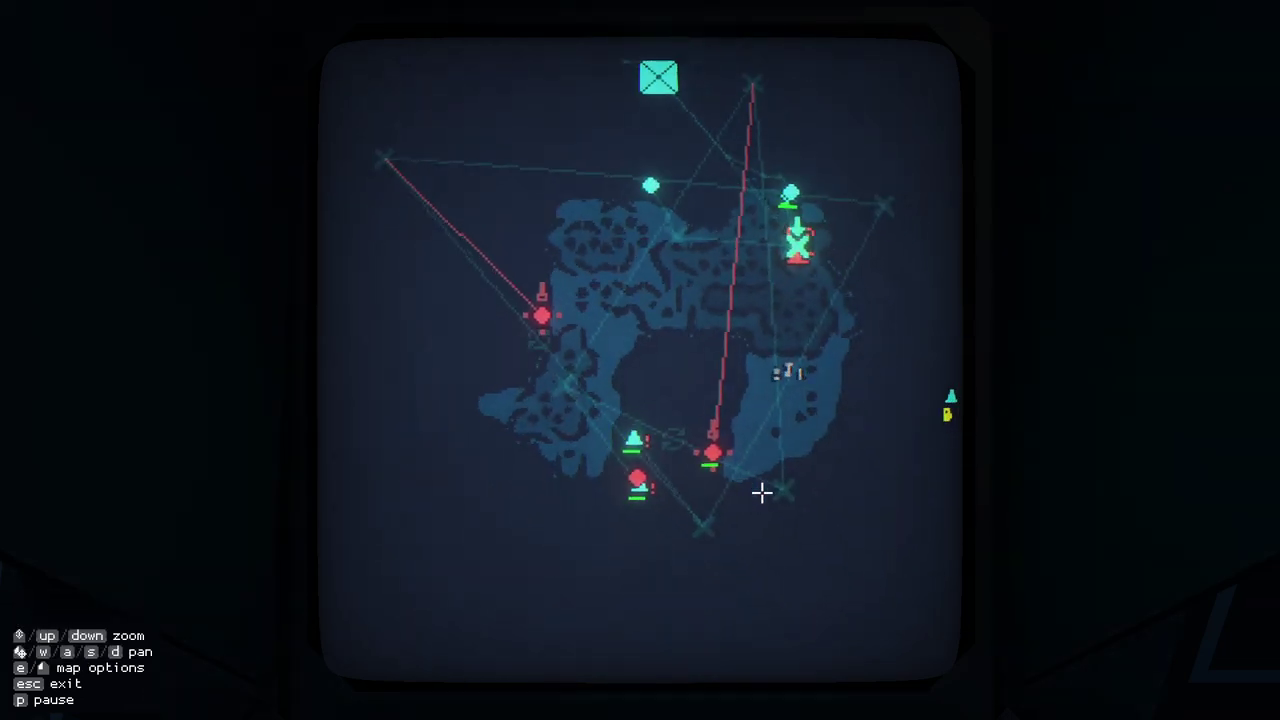
# - Order a second gun attack on a target near Avernus
pyautogui.press('w')
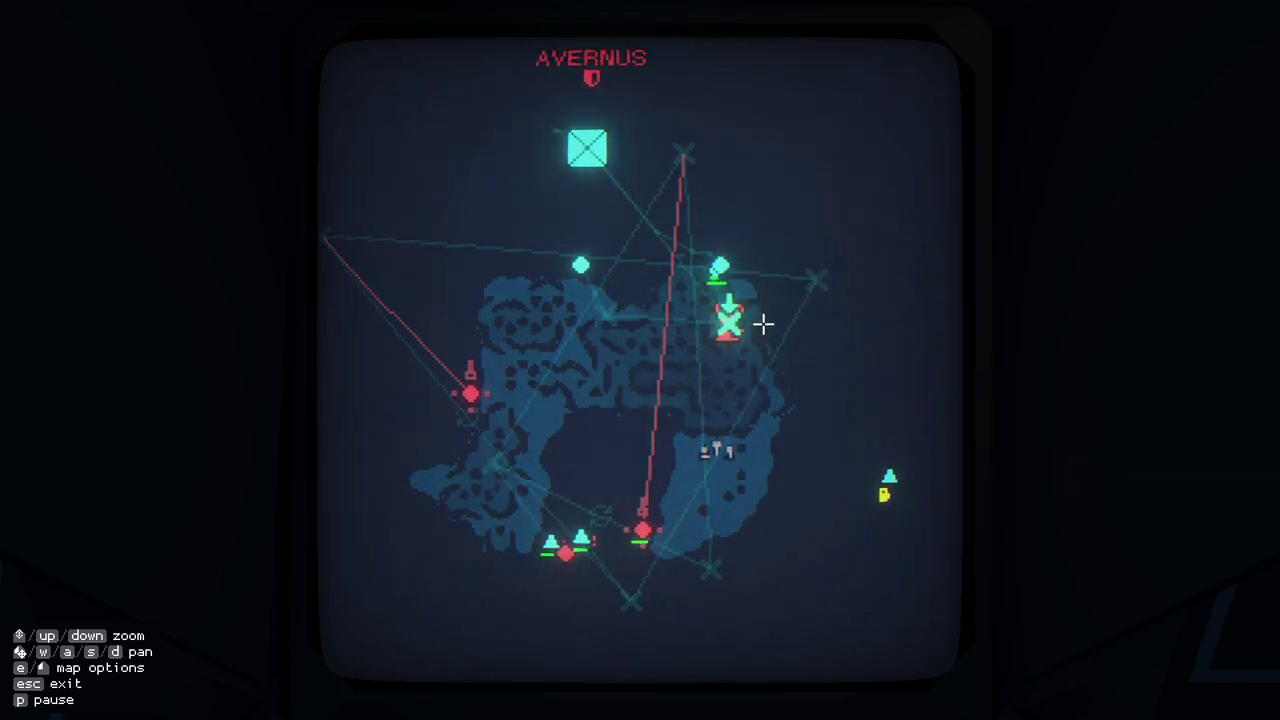
pyautogui.press('d')
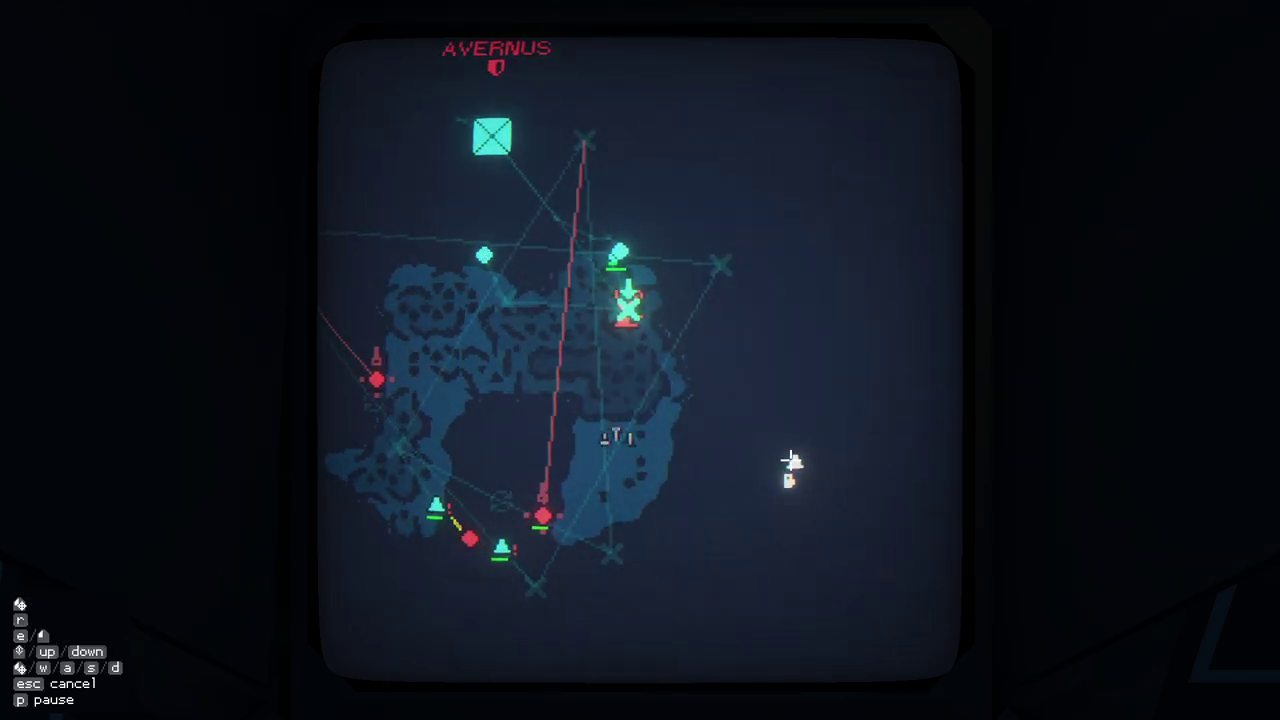
pyautogui.click(470, 538)
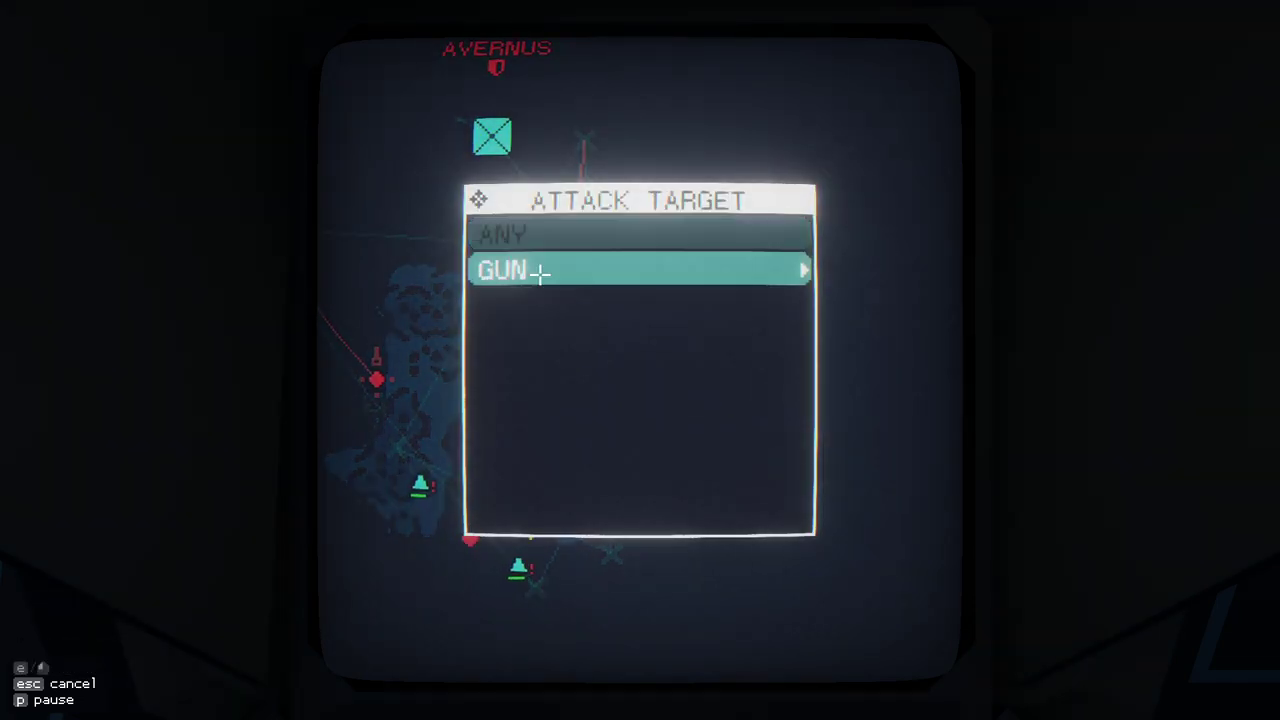
pyautogui.click(540, 273)
# - Check a unit's status and the 400-altitude waypoint, add another gun attack, and exit
pyautogui.click(795, 458)
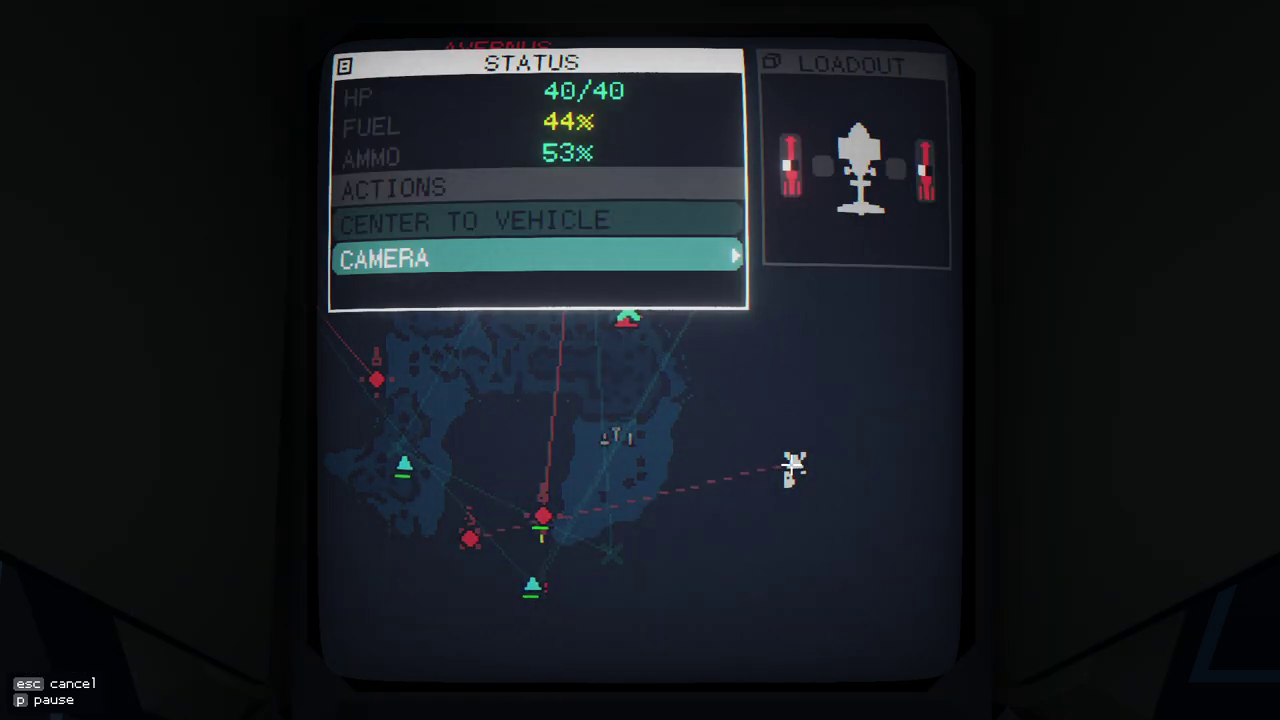
pyautogui.press('Escape')
pyautogui.click(757, 498)
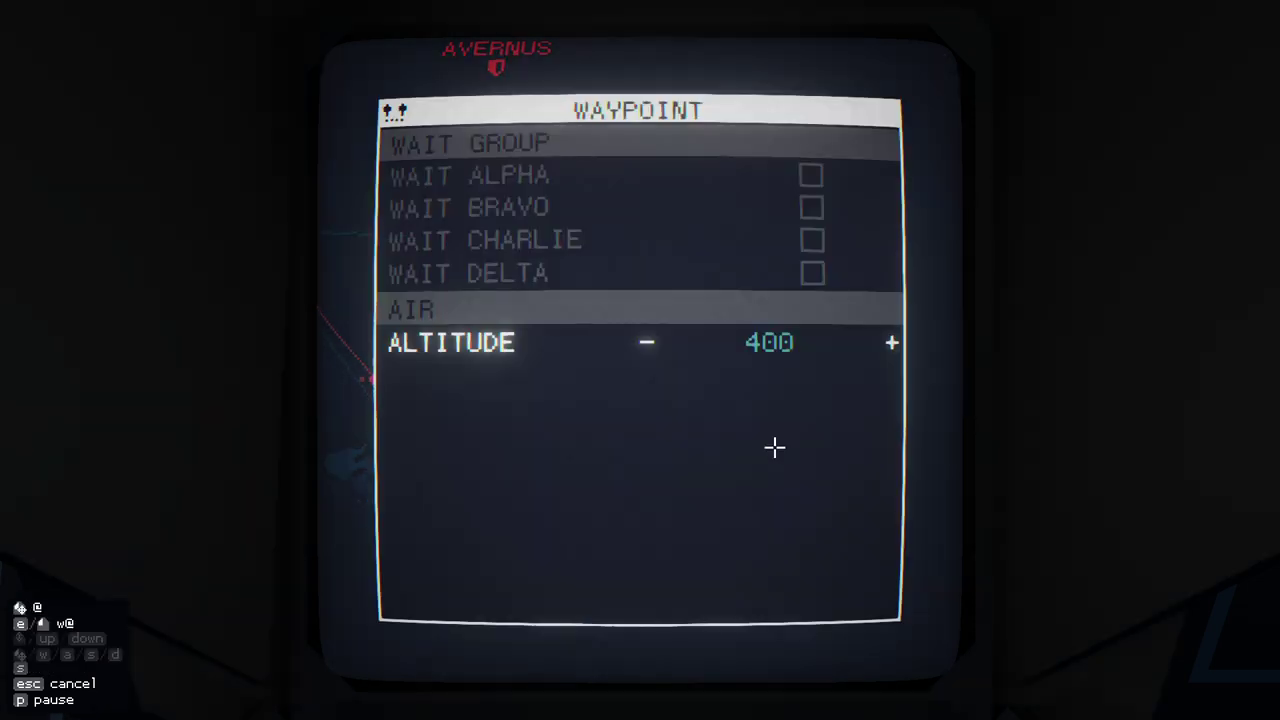
pyautogui.press('Escape')
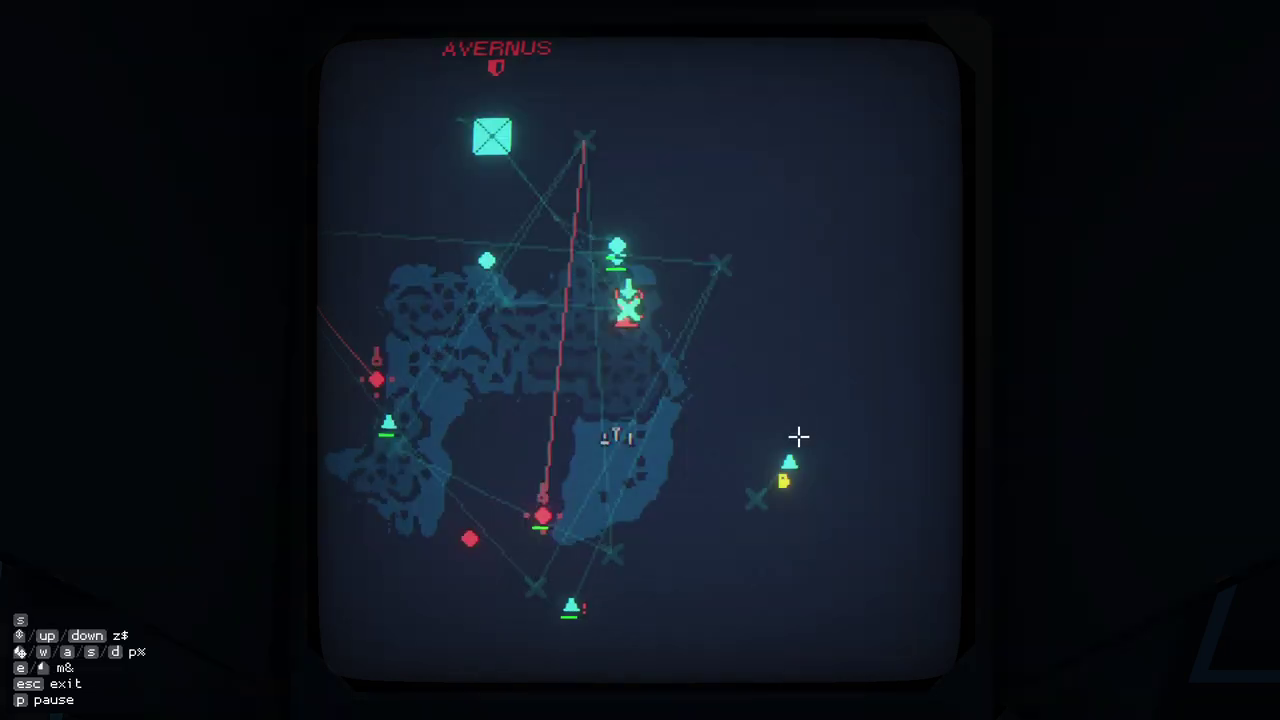
pyautogui.click(468, 540)
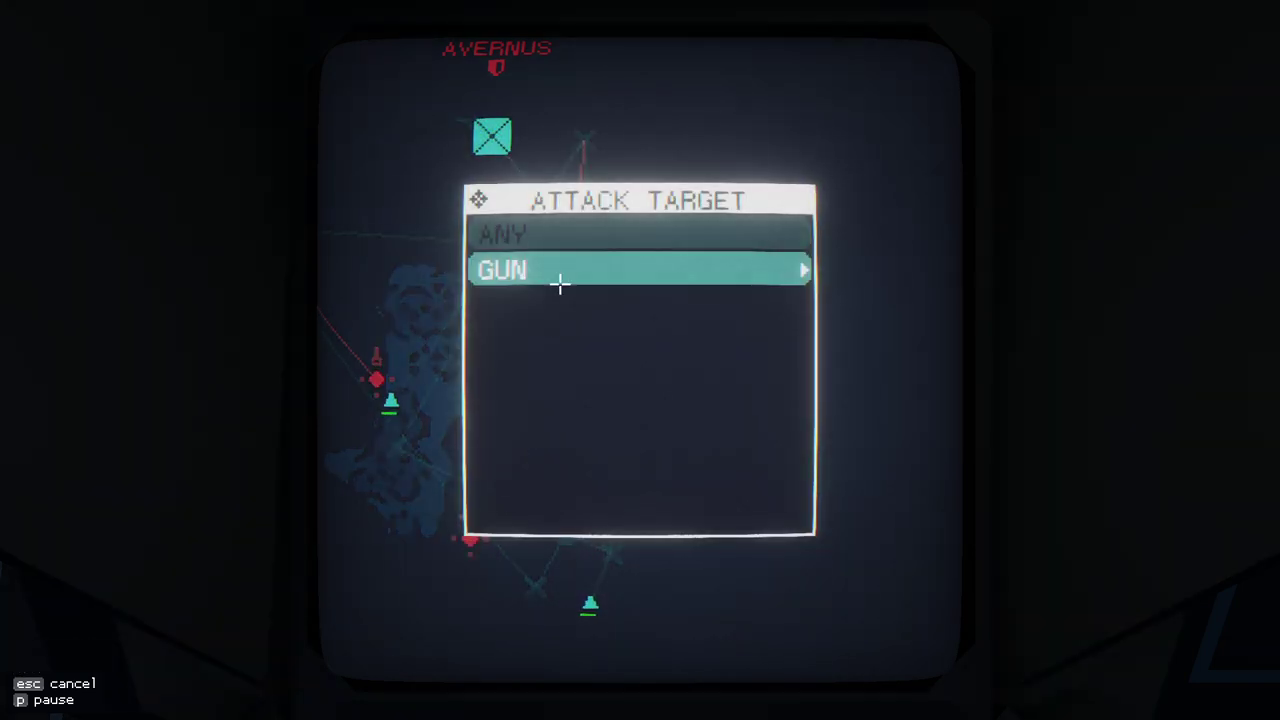
pyautogui.press('Escape')
pyautogui.press('Escape')
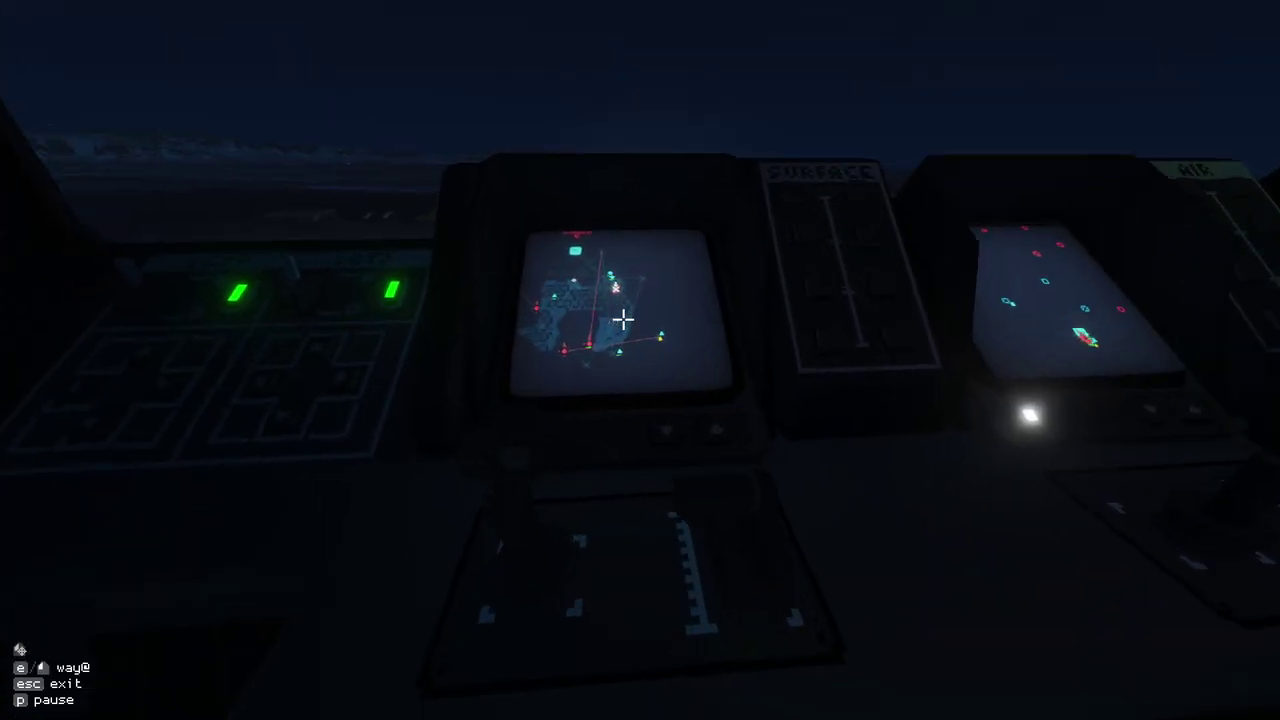
# - Order gun attacks on two more enemy targets, including one for the Razorbill
pyautogui.click(640, 360)
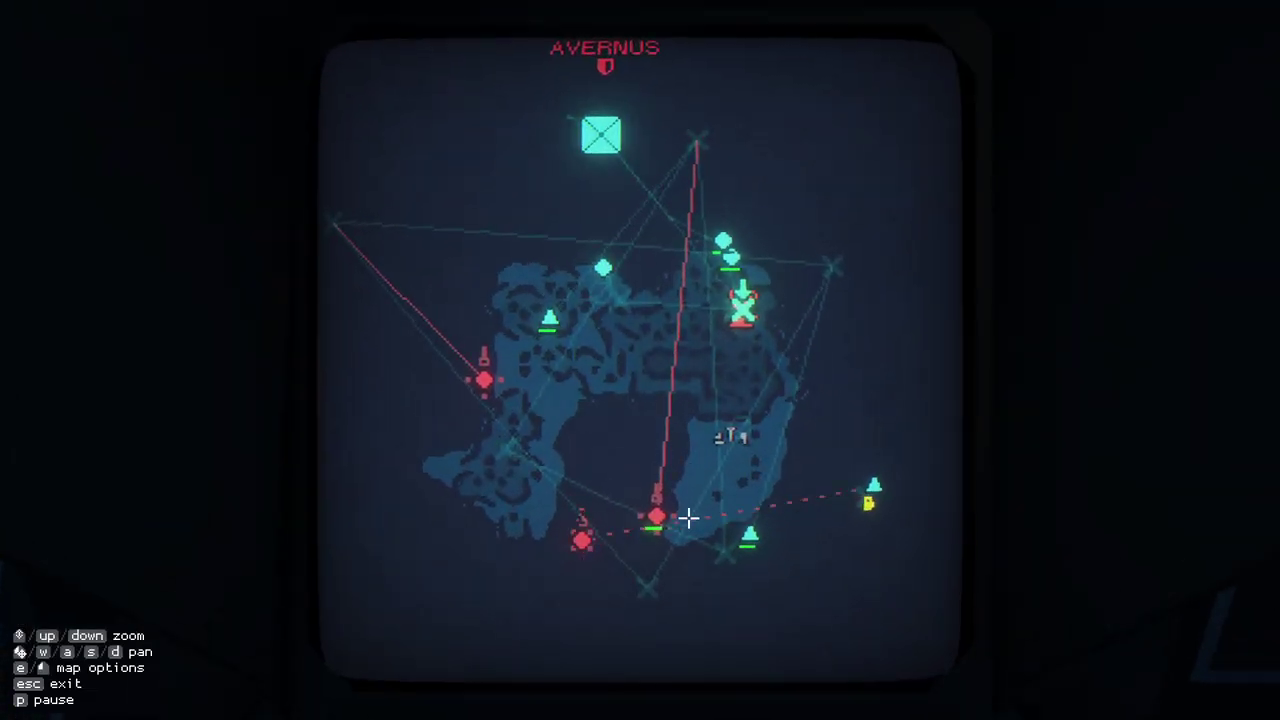
pyautogui.press('w')
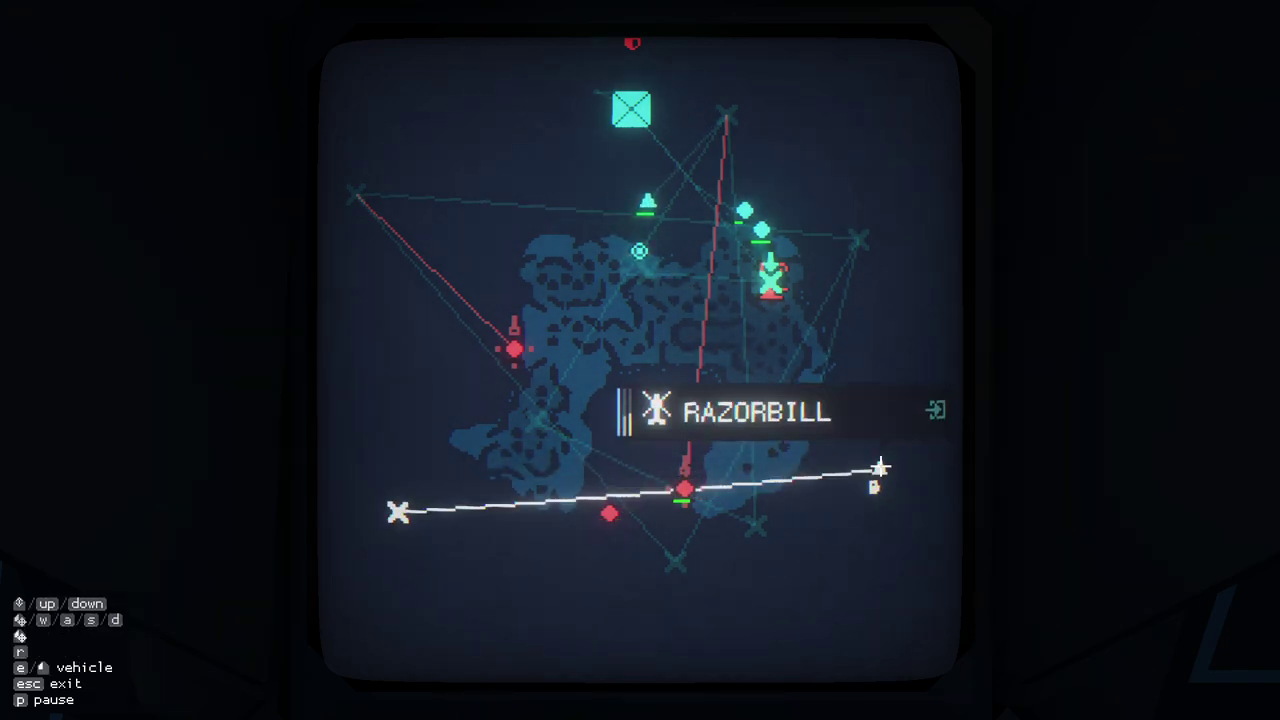
pyautogui.click(620, 514)
pyautogui.click(618, 265)
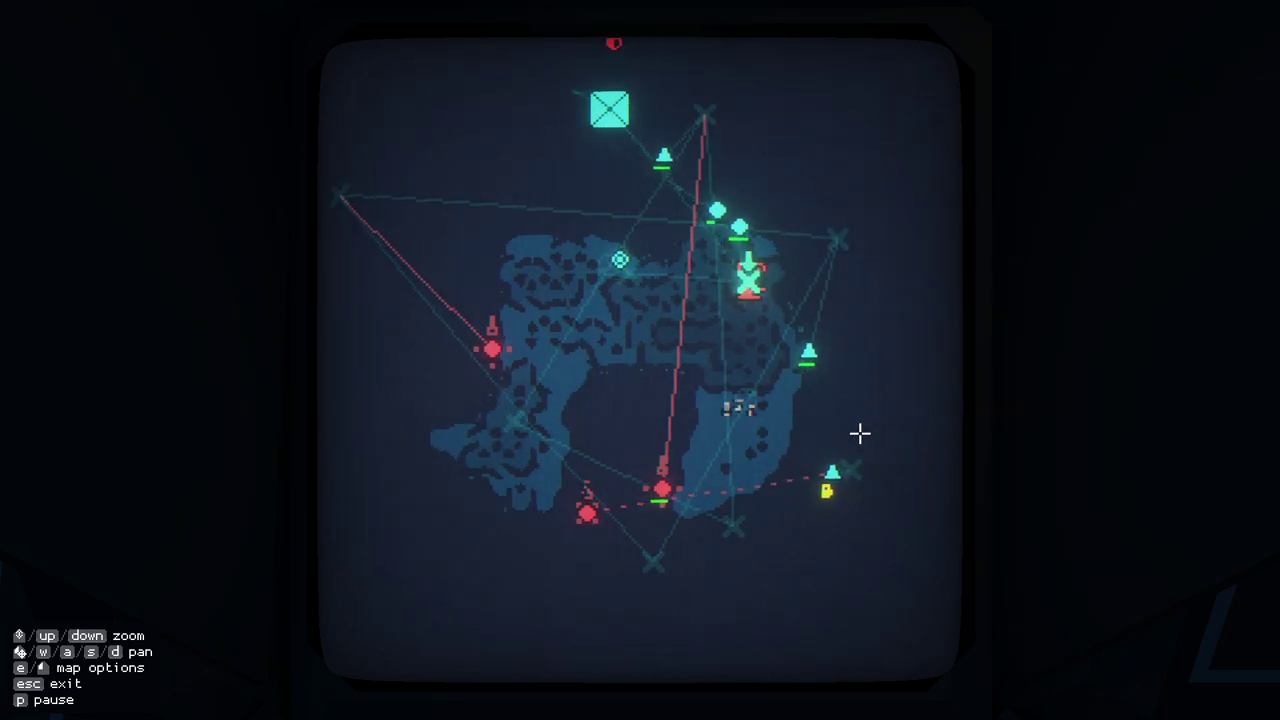
pyautogui.press('d')
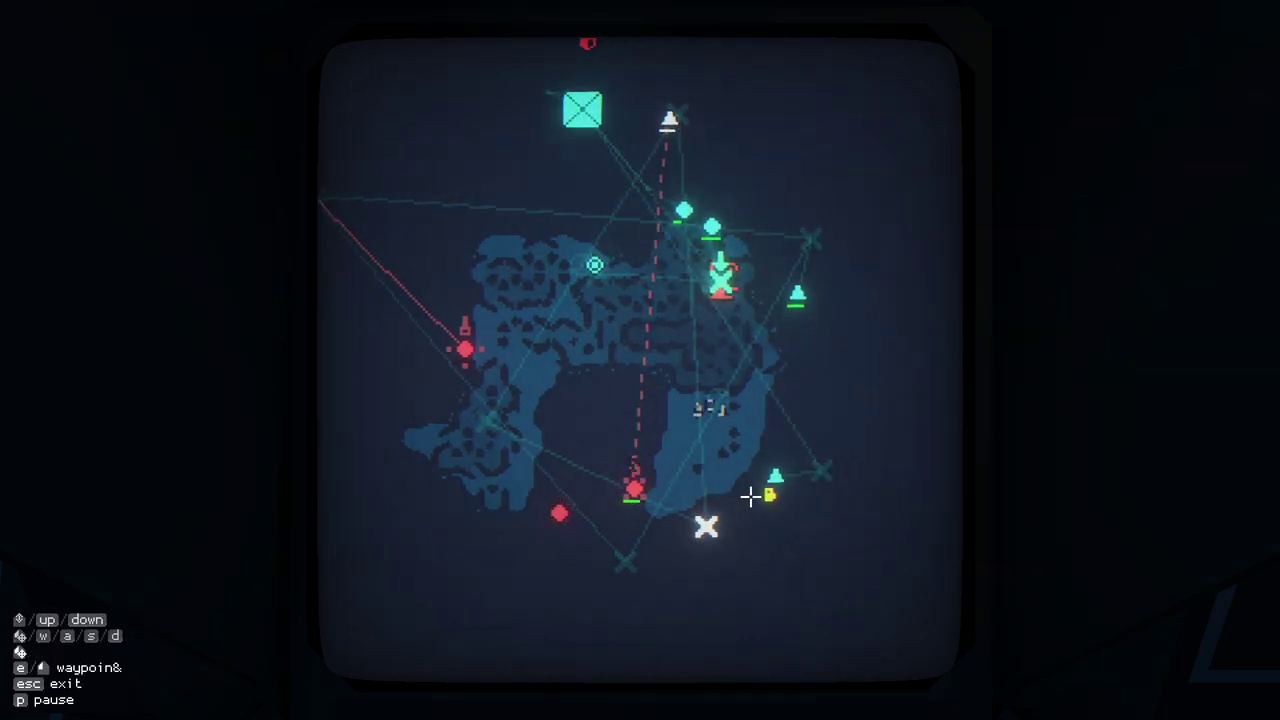
pyautogui.click(710, 408)
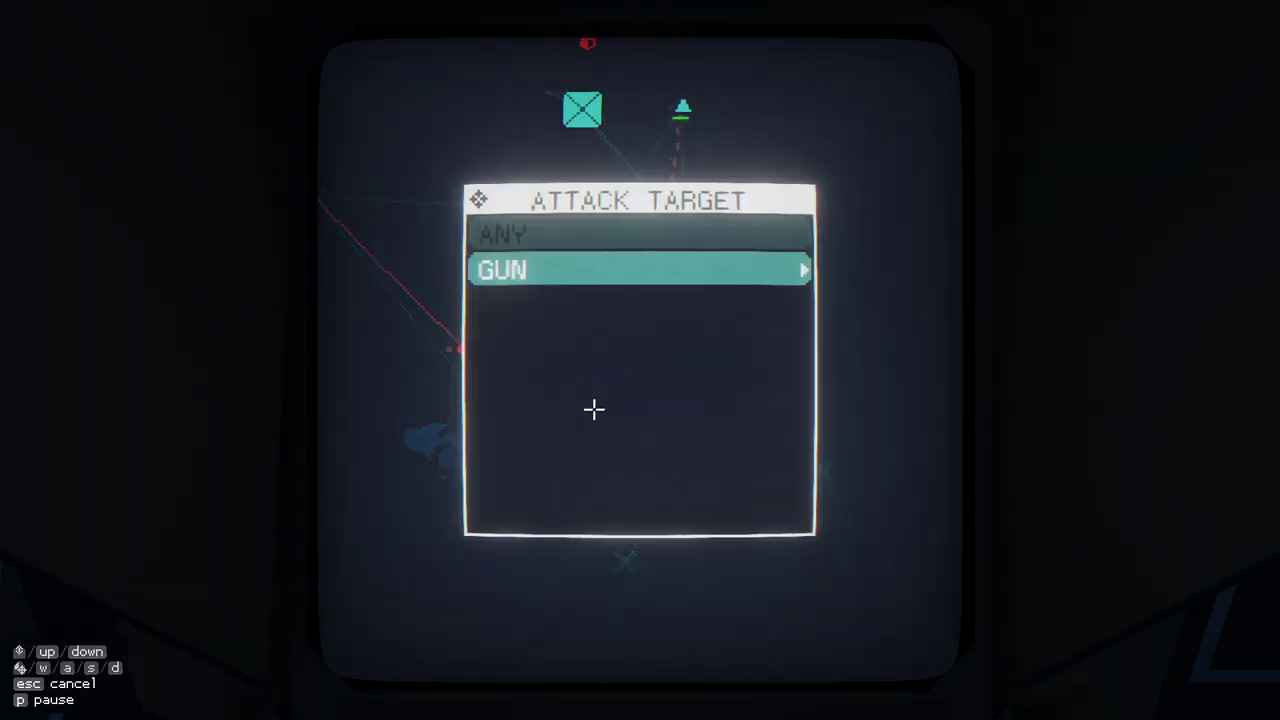
pyautogui.click(612, 268)
# - Connect to a flying unit's camera from its status panel
pyautogui.press('w')
pyautogui.press('d')
pyautogui.press('s')
pyautogui.press('a')
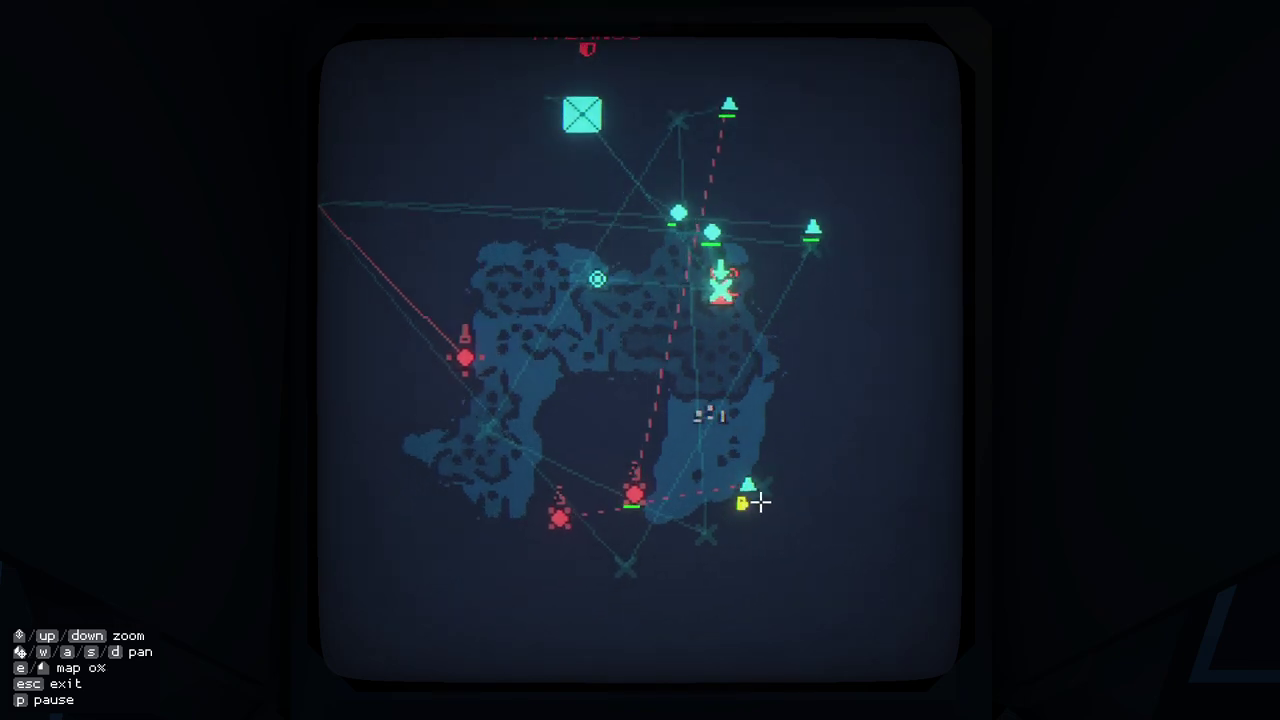
pyautogui.click(755, 489)
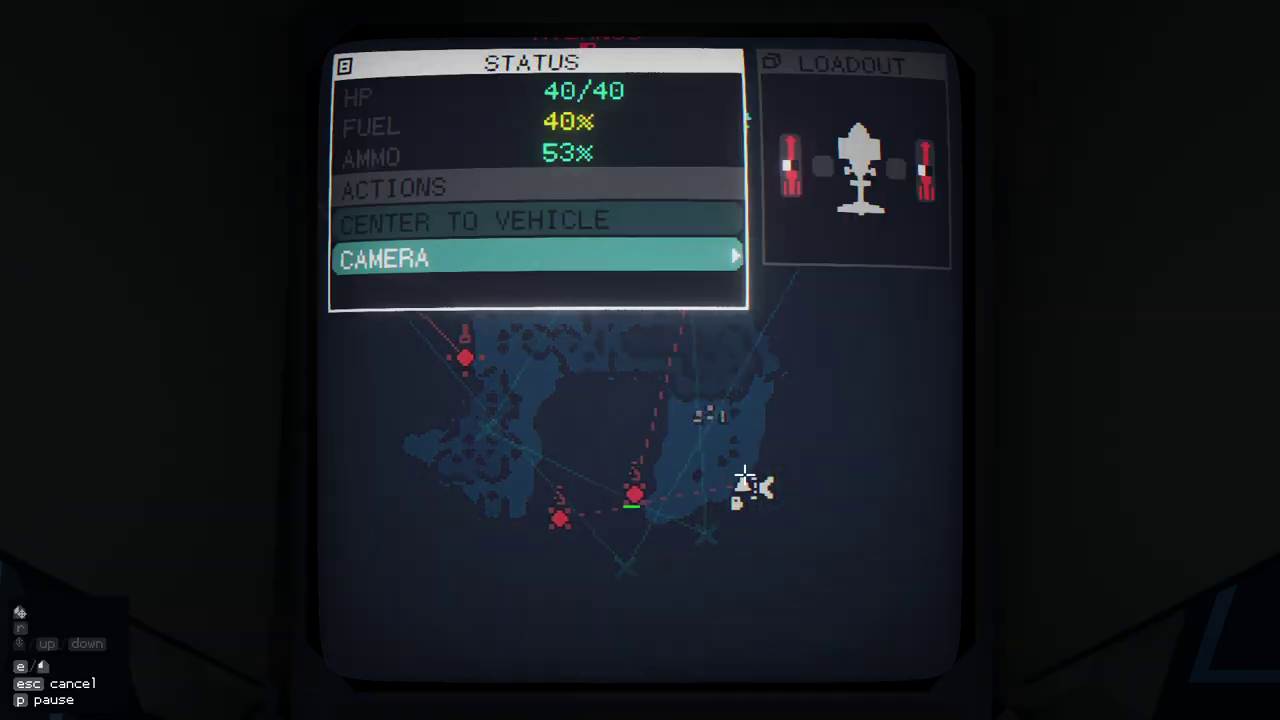
pyautogui.click(689, 261)
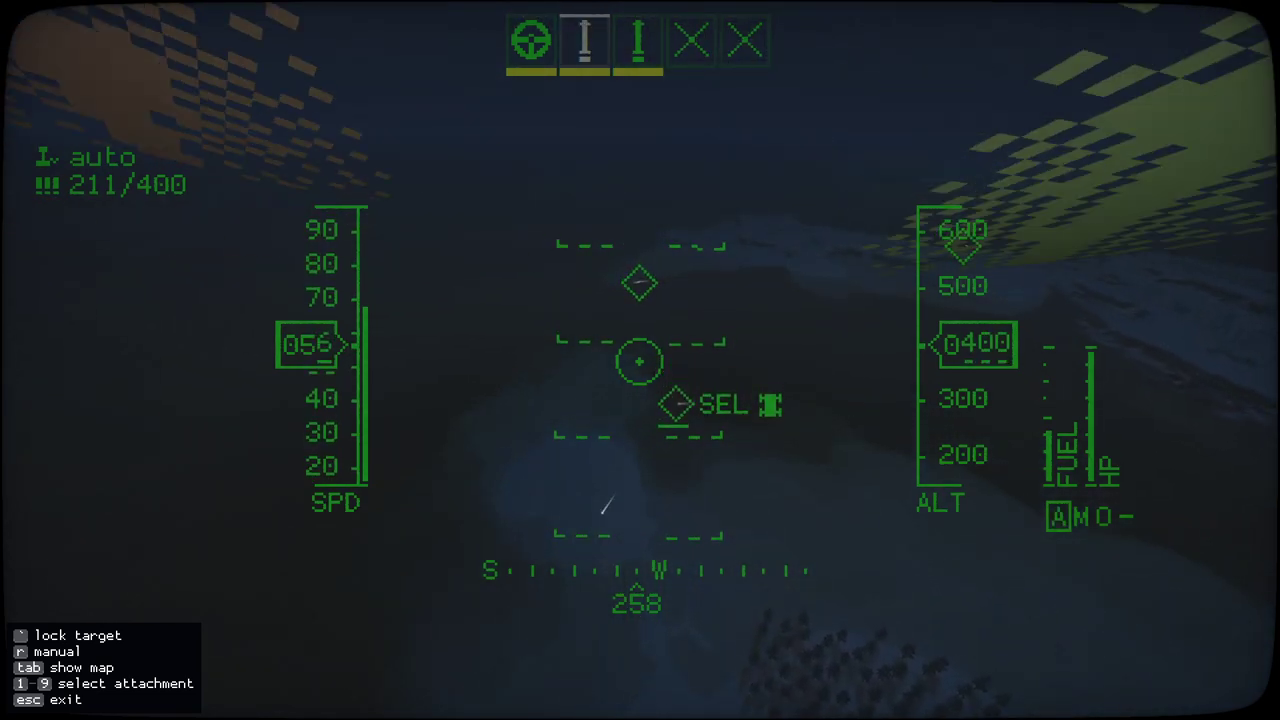
# - Switch target marker and strafe it with the aircraft gun to 123/400 rounds, then show the map
pyautogui.press('`')
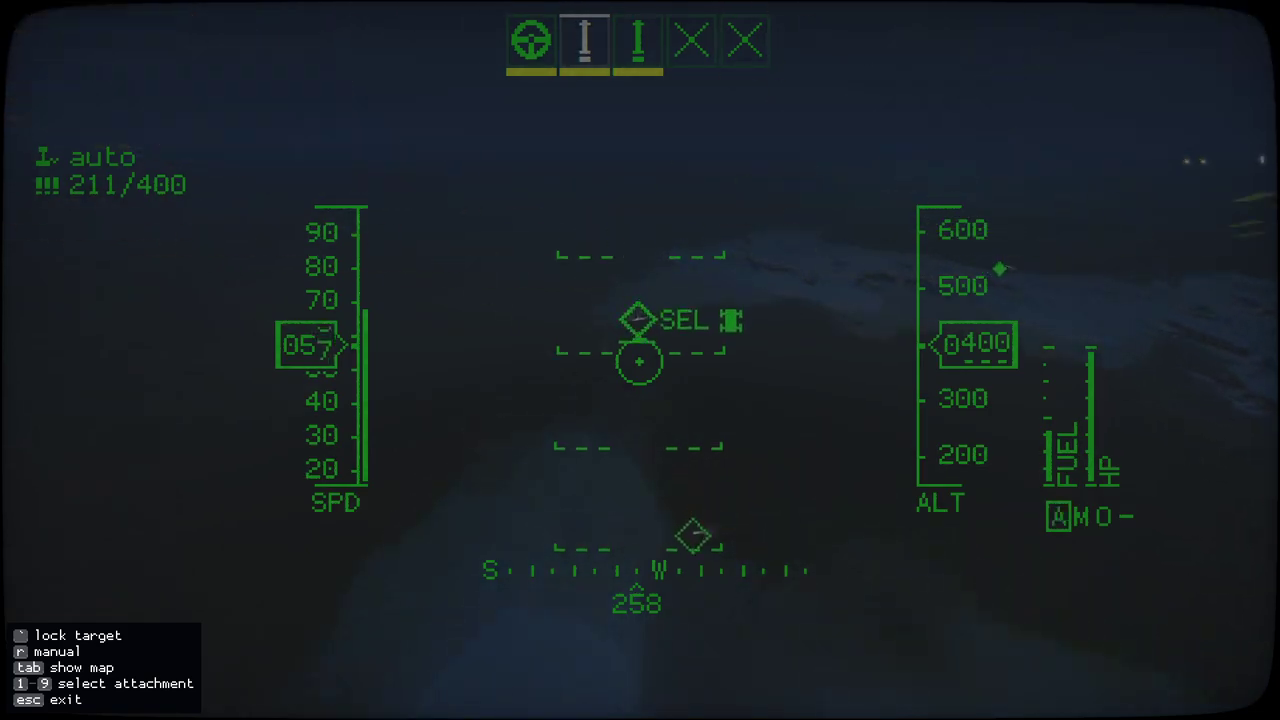
pyautogui.press('space')
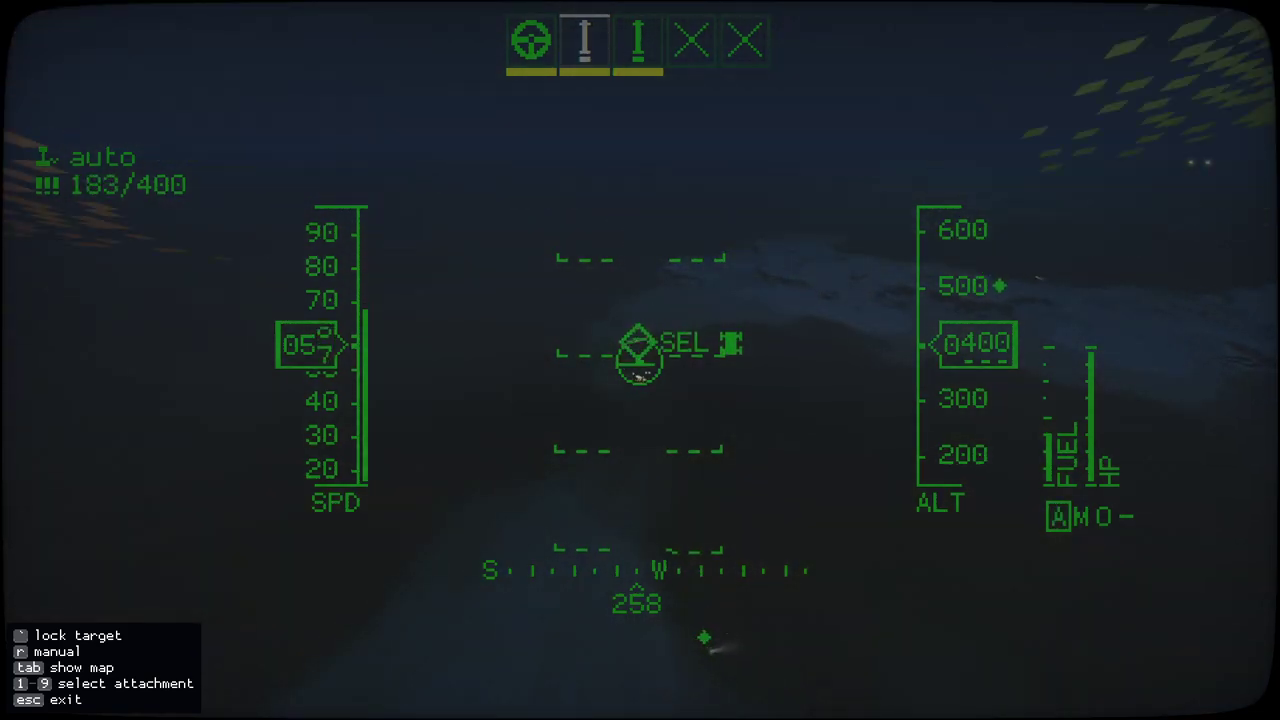
pyautogui.press('space')
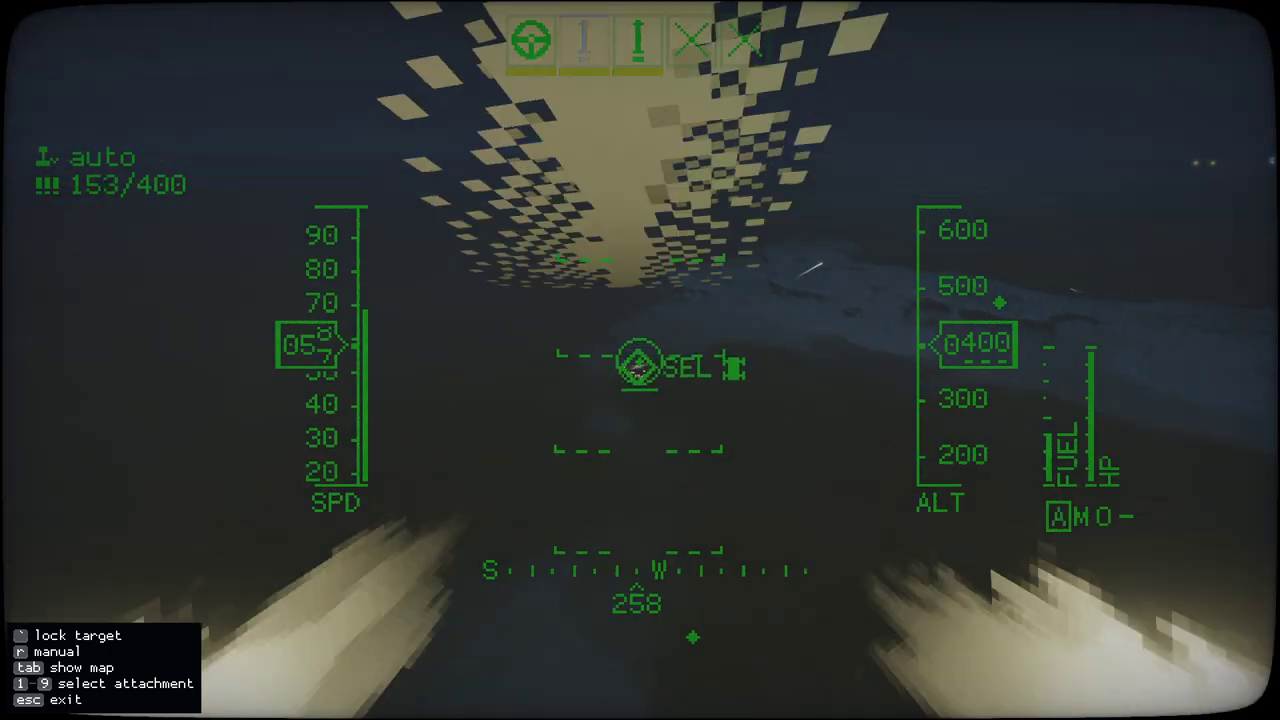
pyautogui.press('space')
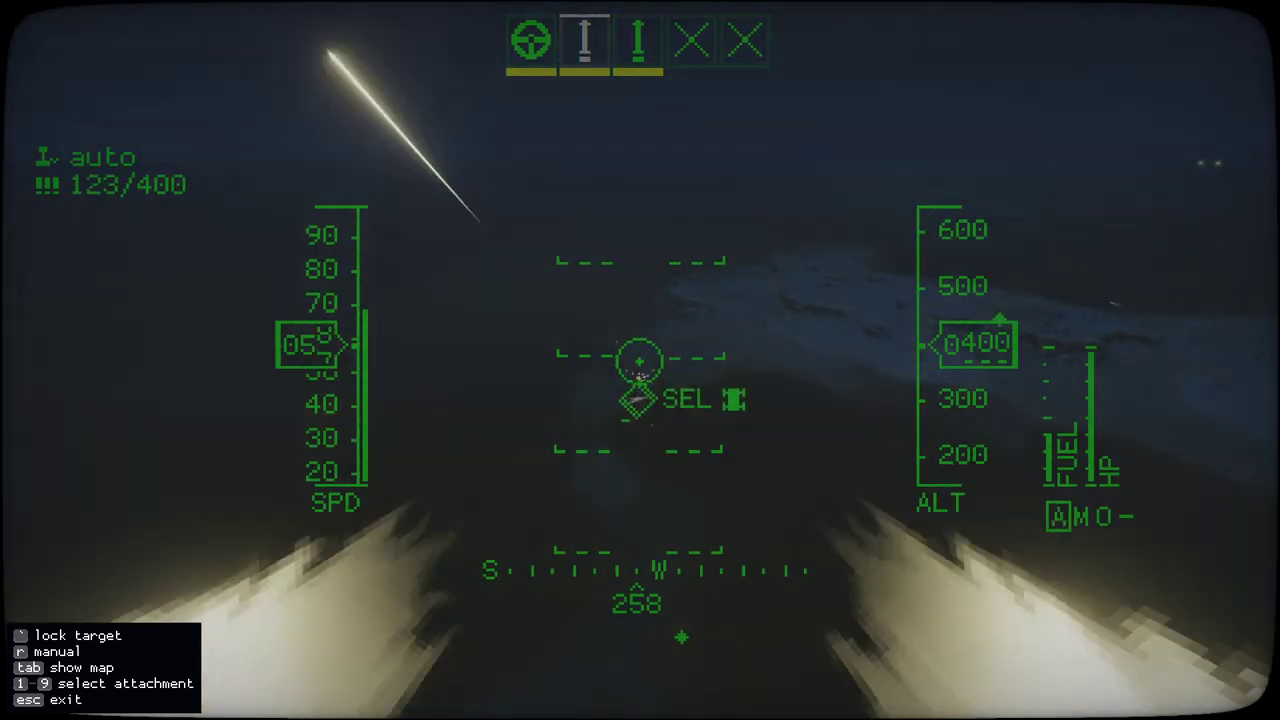
pyautogui.press('Tab')
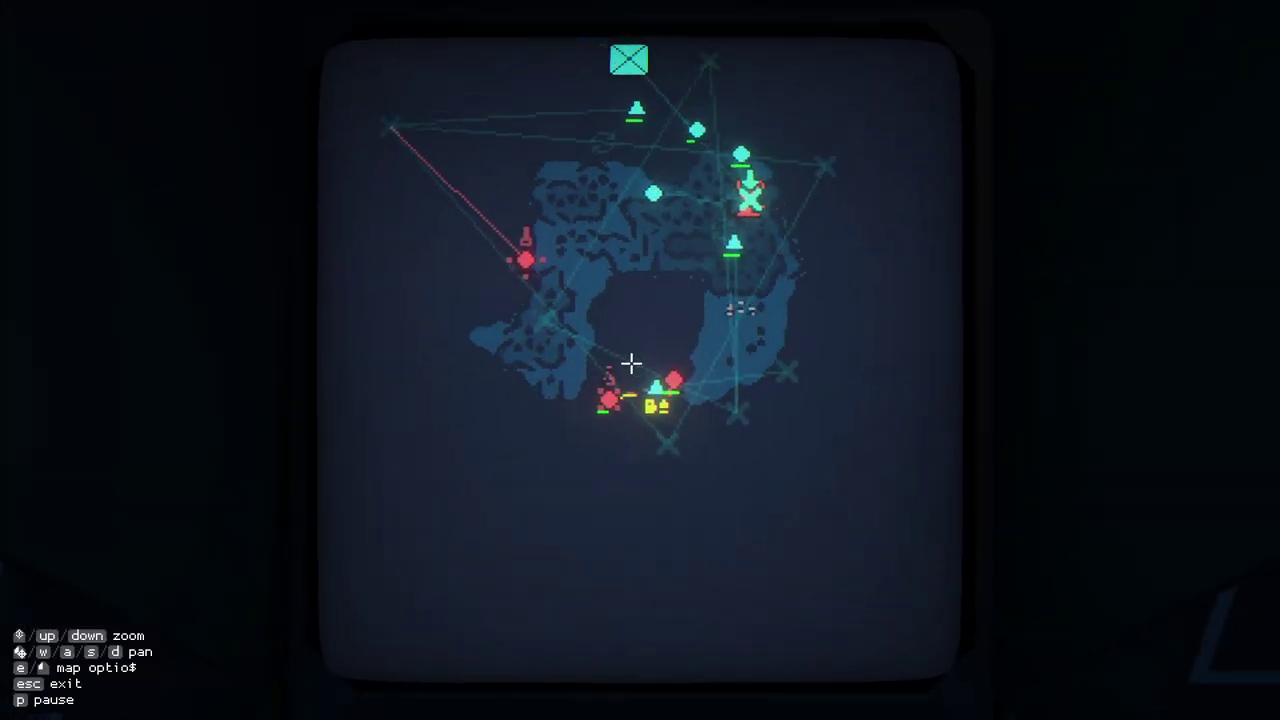
# - Locate the carrier, check a vehicle's status, and cancel a waypoint placement
pyautogui.press('e')
pyautogui.click(655, 425)
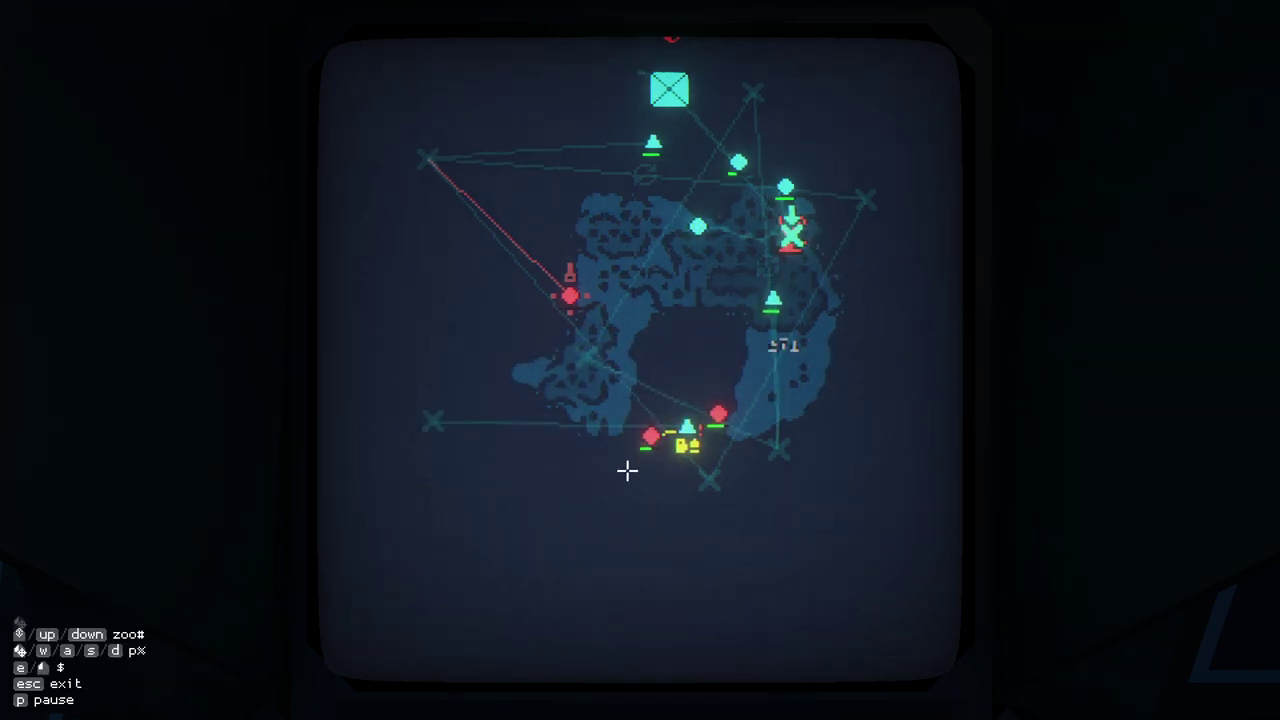
pyautogui.click(685, 445)
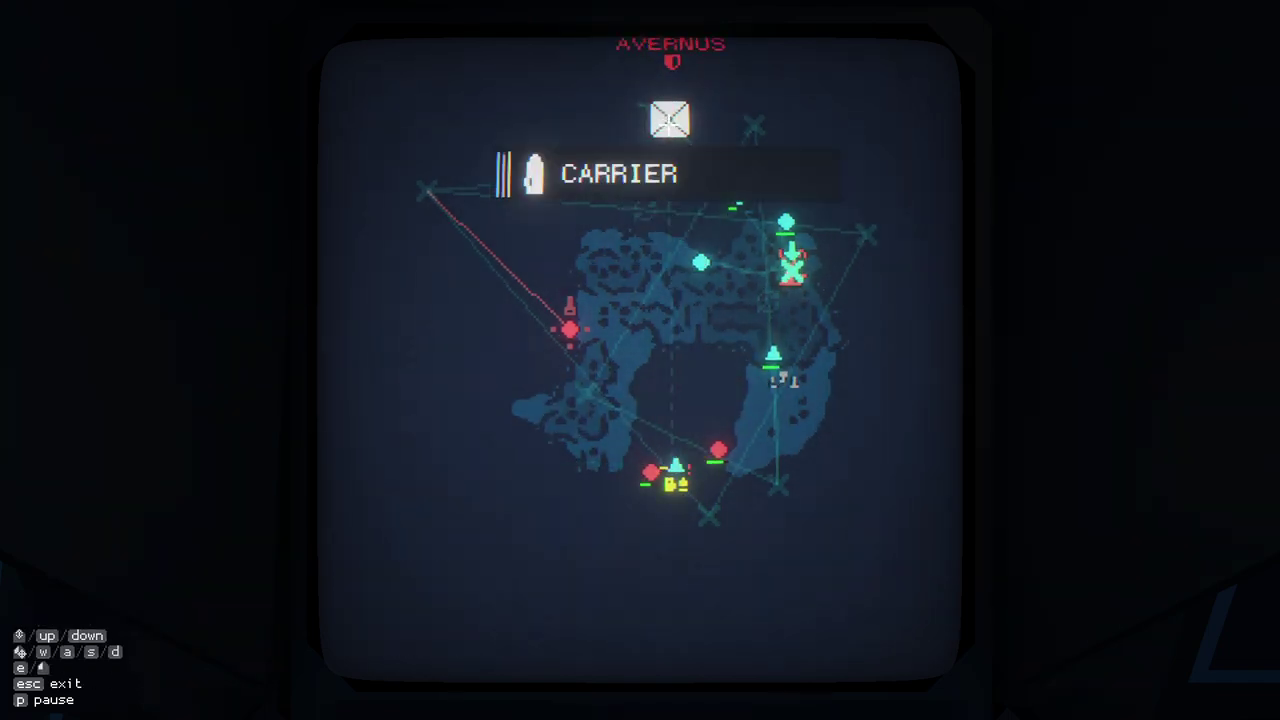
pyautogui.click(668, 470)
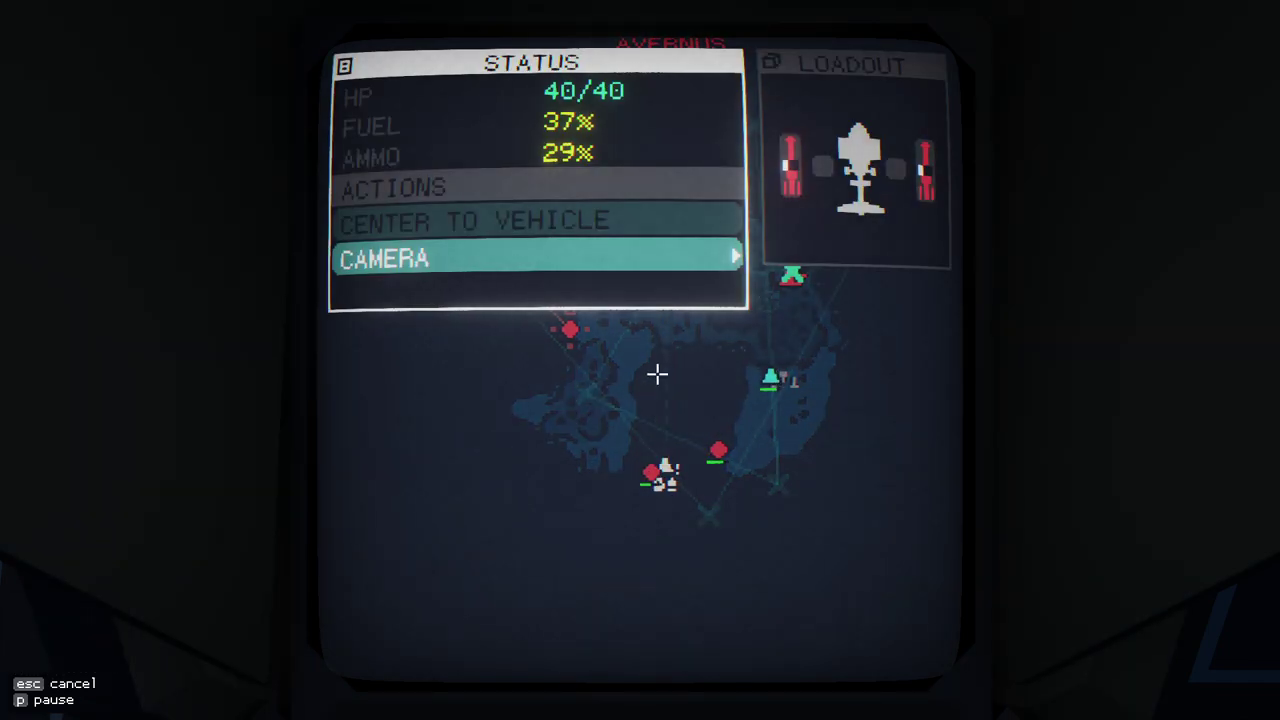
pyautogui.press('Escape')
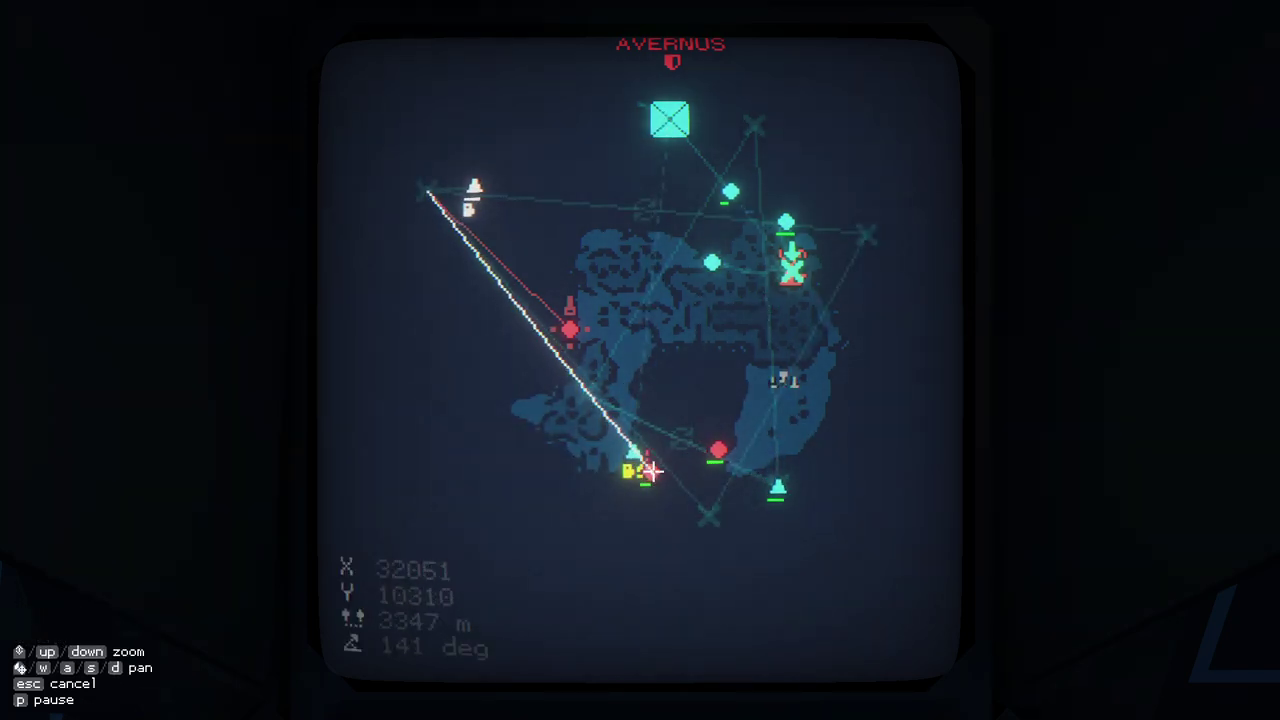
pyautogui.click(427, 191)
pyautogui.press('Return')
pyautogui.press('Escape')
pyautogui.scroll(1, 655, 487)
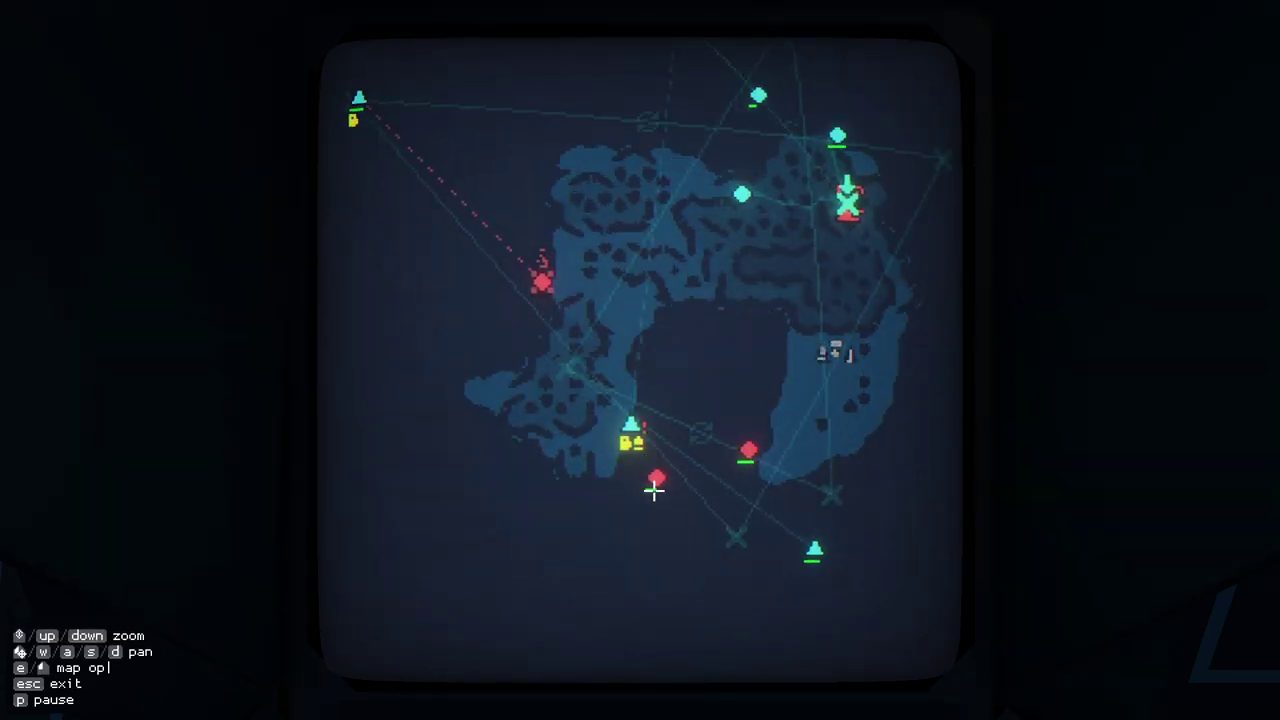
pyautogui.scroll(1, 670, 354)
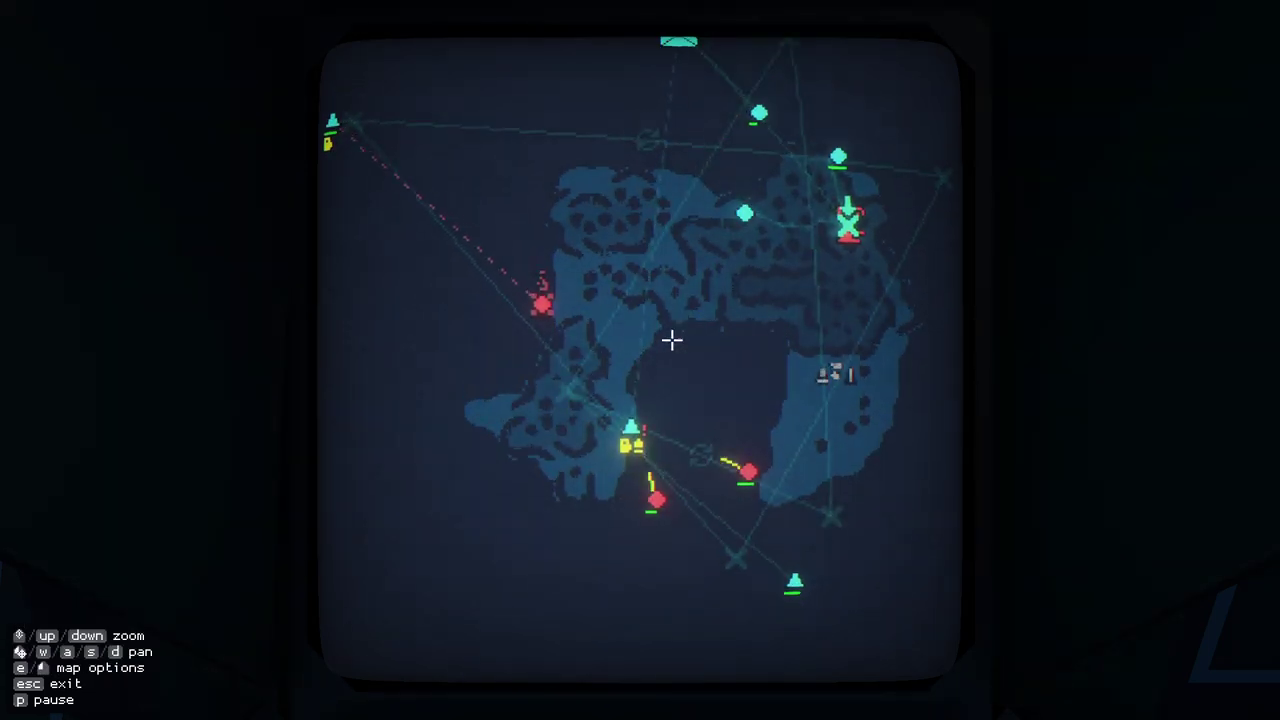
# - Route a Razorbill and another island unit back to the carrier
pyautogui.click(632, 438)
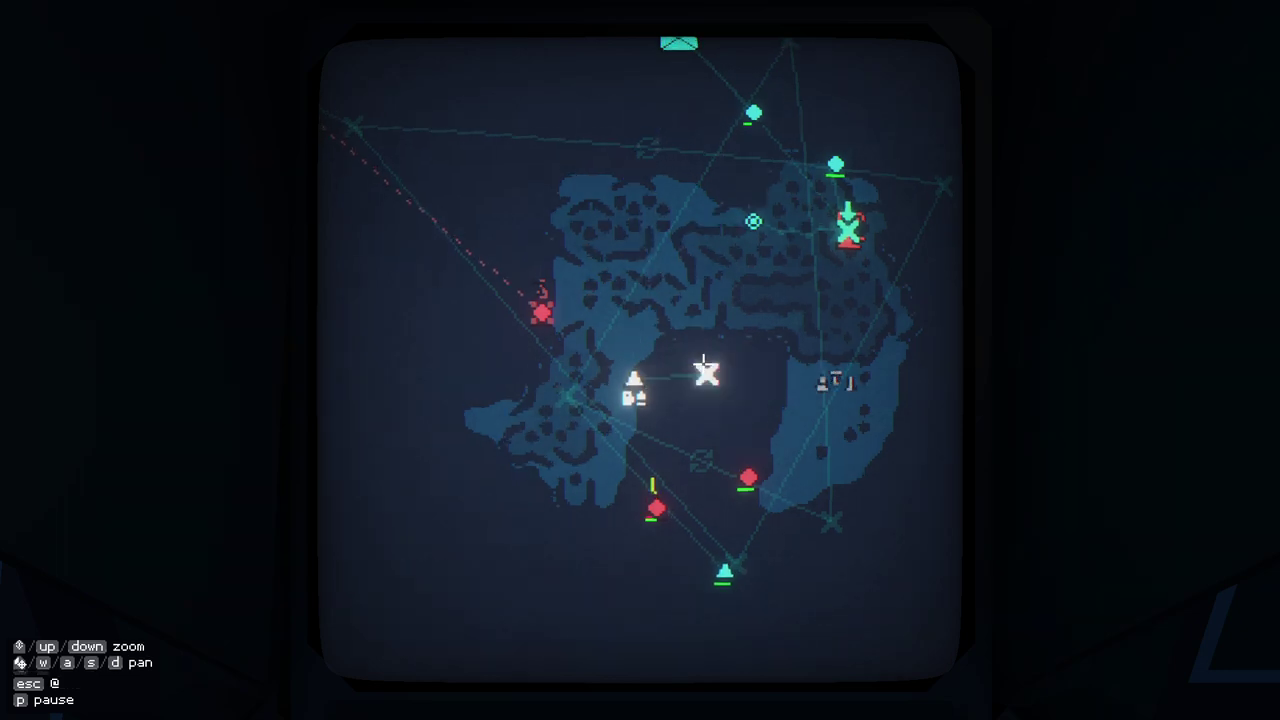
pyautogui.click(680, 88)
pyautogui.press('Escape')
pyautogui.press('d')
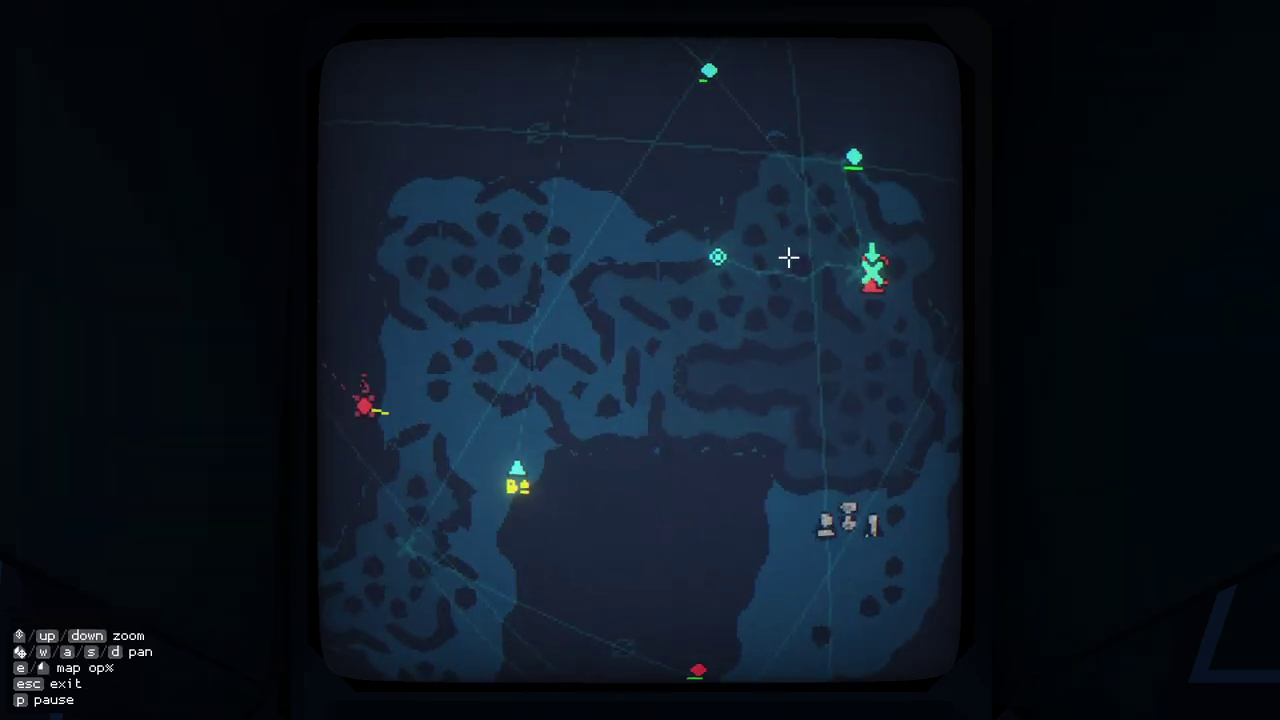
pyautogui.scroll(-2, 766, 278)
pyautogui.click(790, 310)
pyautogui.click(608, 166)
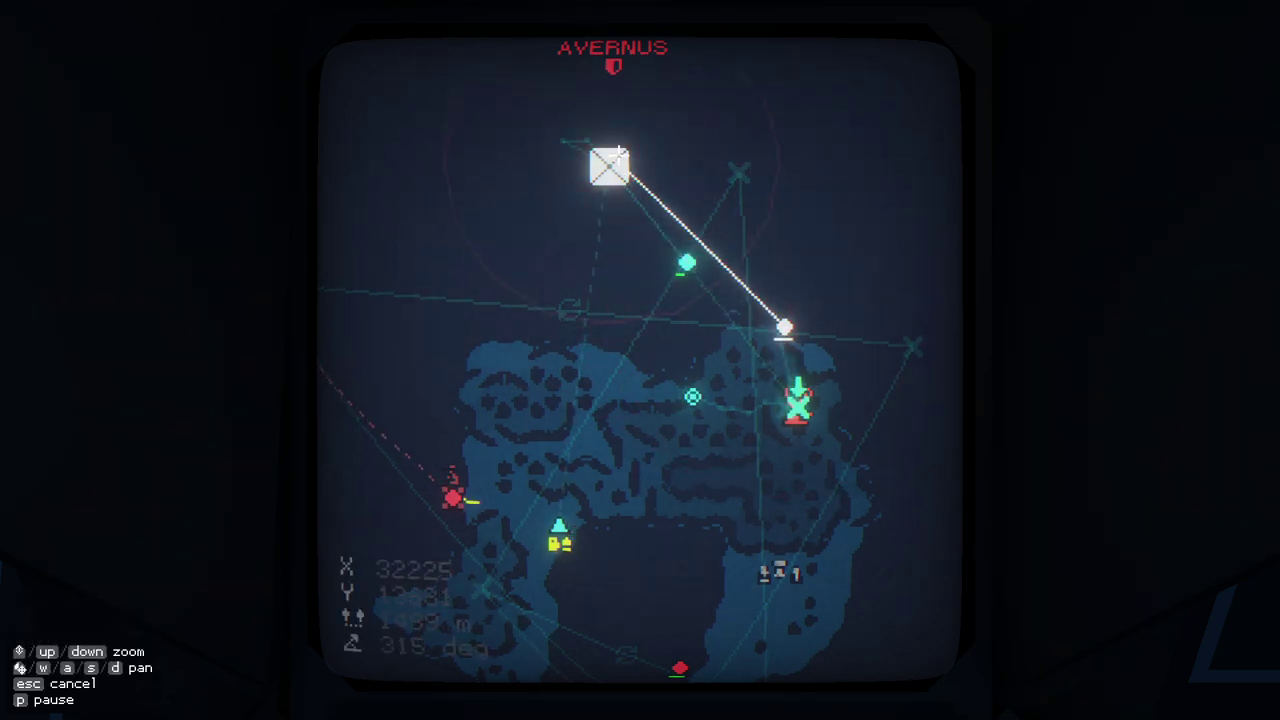
pyautogui.press('Escape')
pyautogui.press('s')
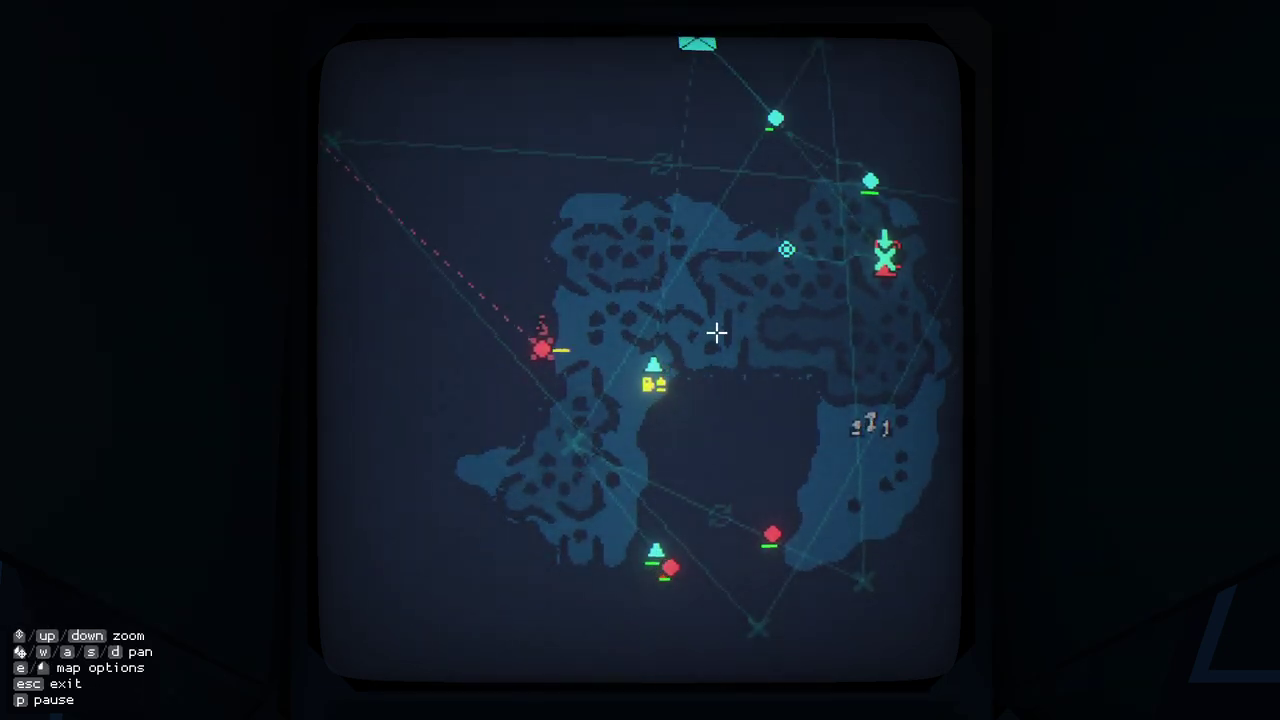
pyautogui.click(870, 185)
# - Connect to the vehicle's camera and drive it manually forward and left
pyautogui.press('e')
pyautogui.click(700, 255)
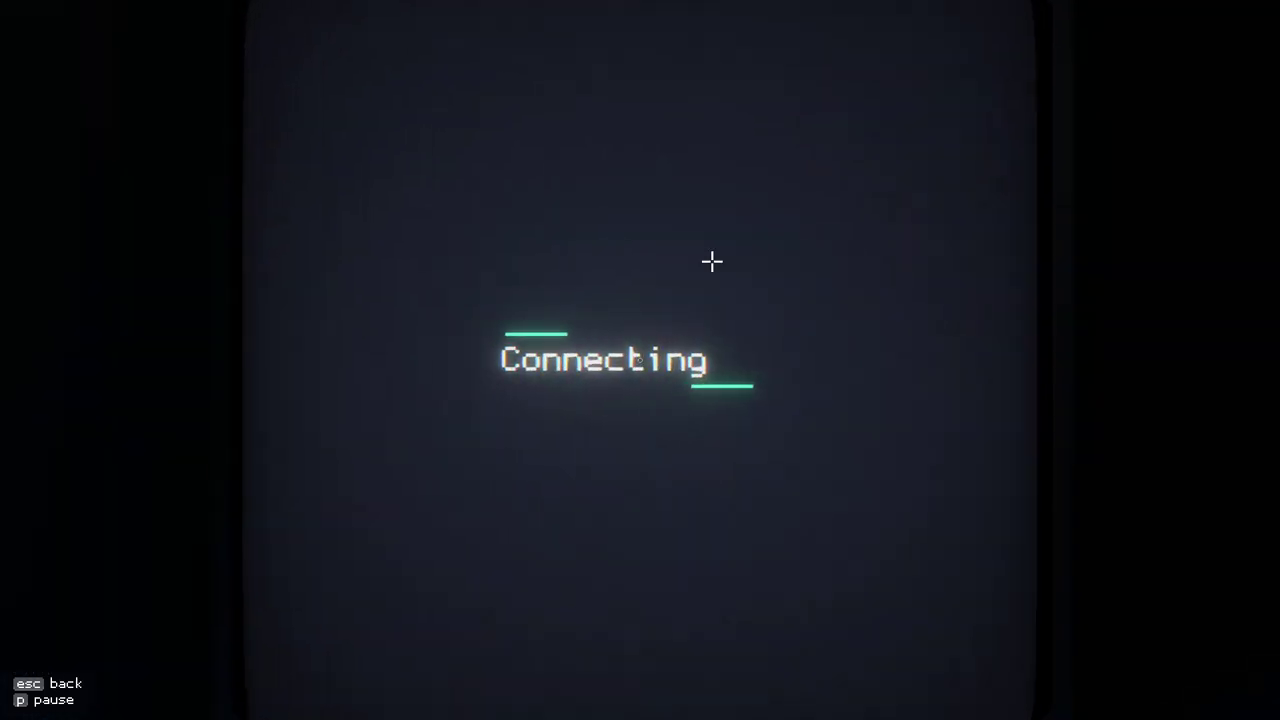
pyautogui.press('r')
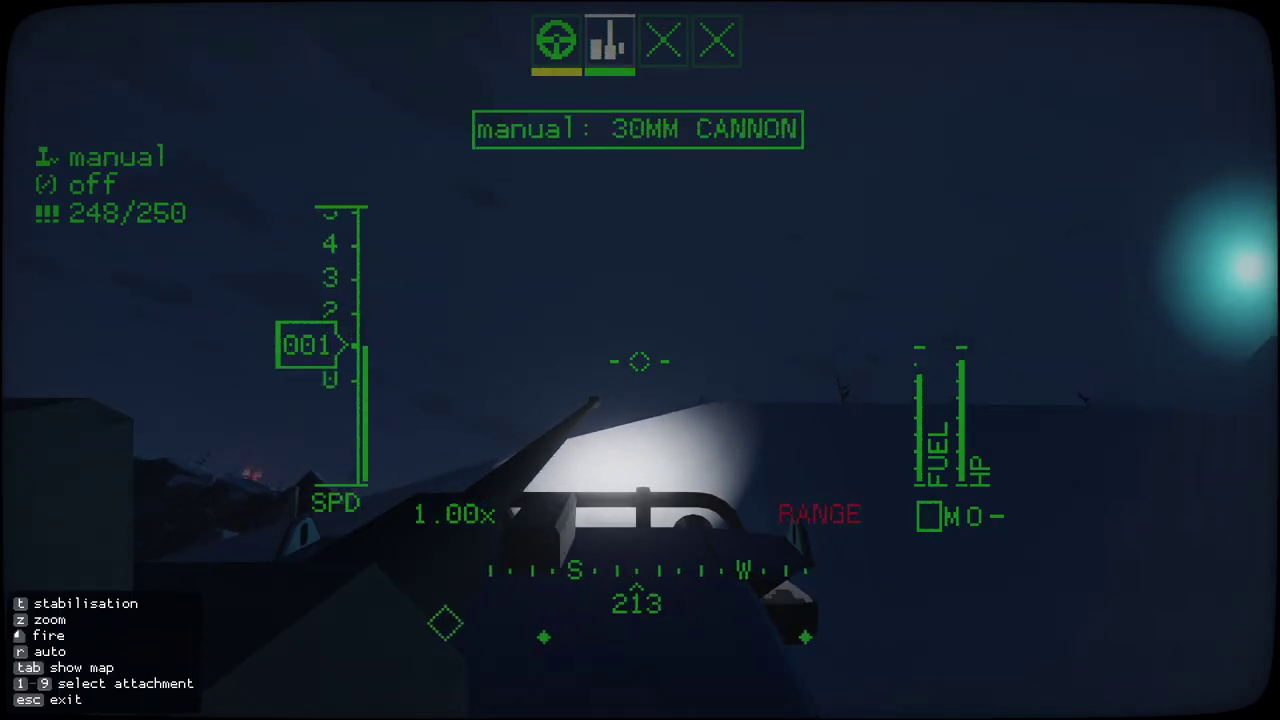
pyautogui.press('1')
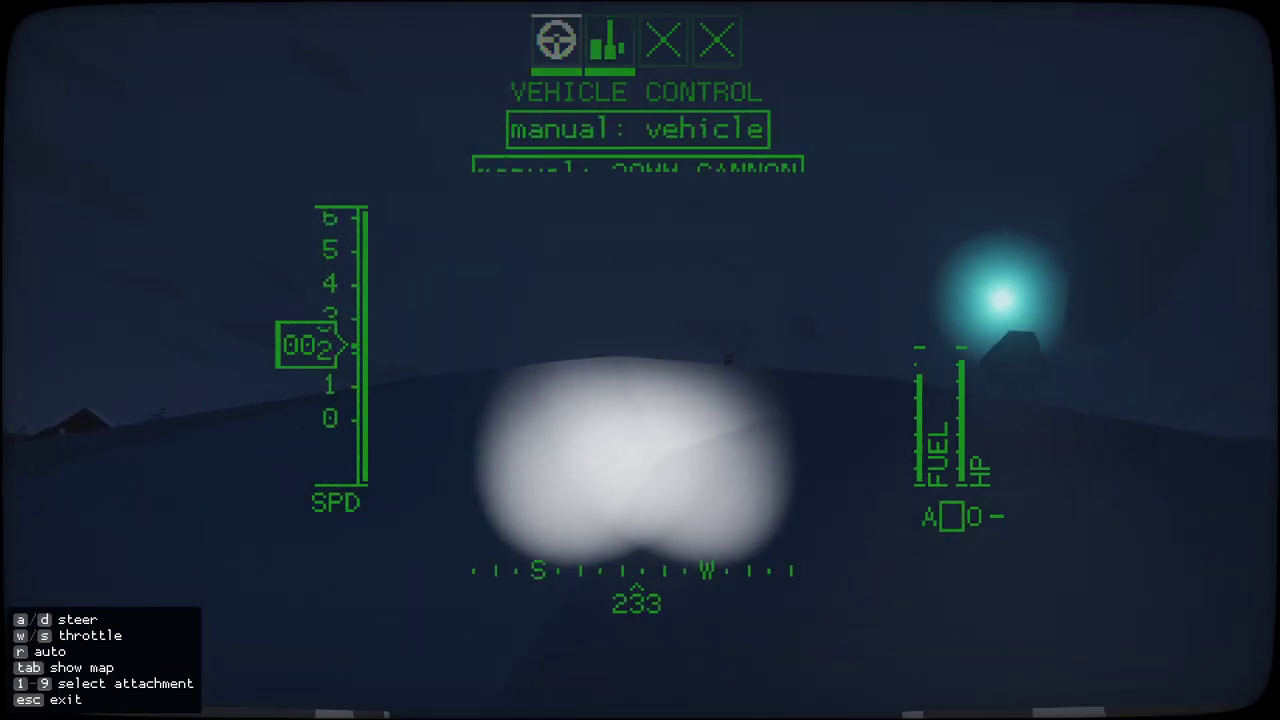
pyautogui.press('w')
pyautogui.press('a')
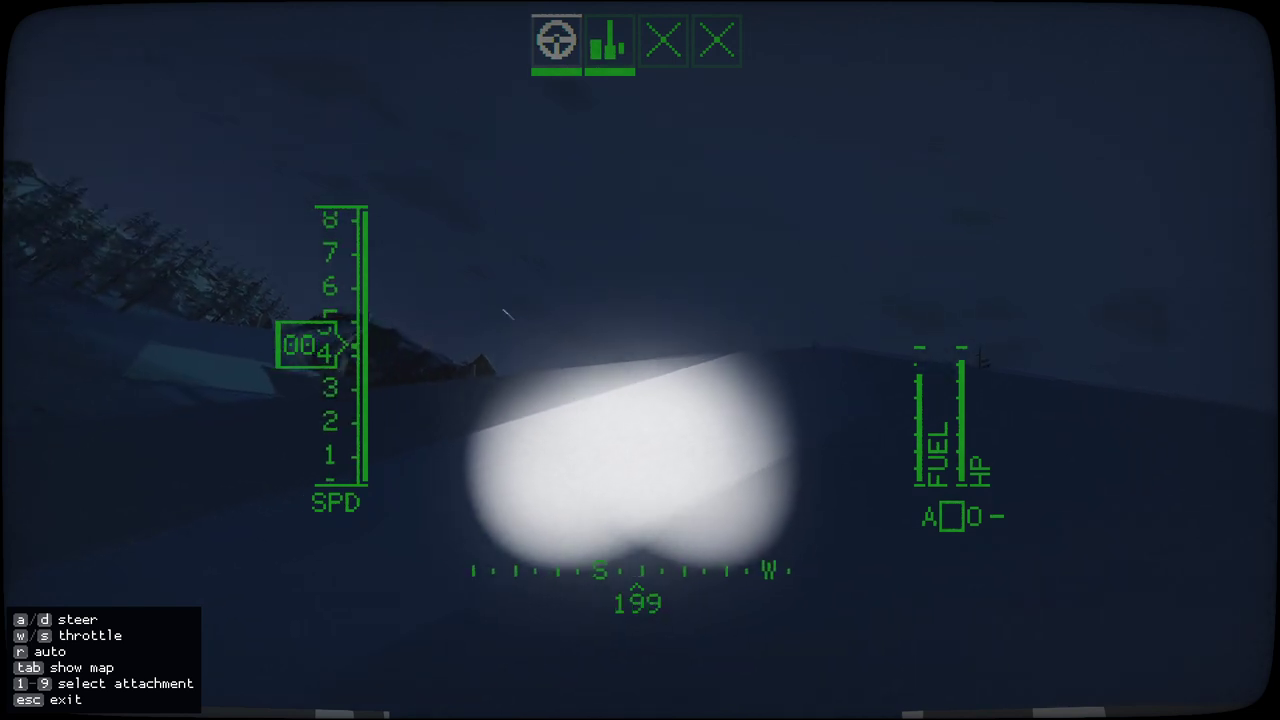
pyautogui.press('w')
pyautogui.press('a')
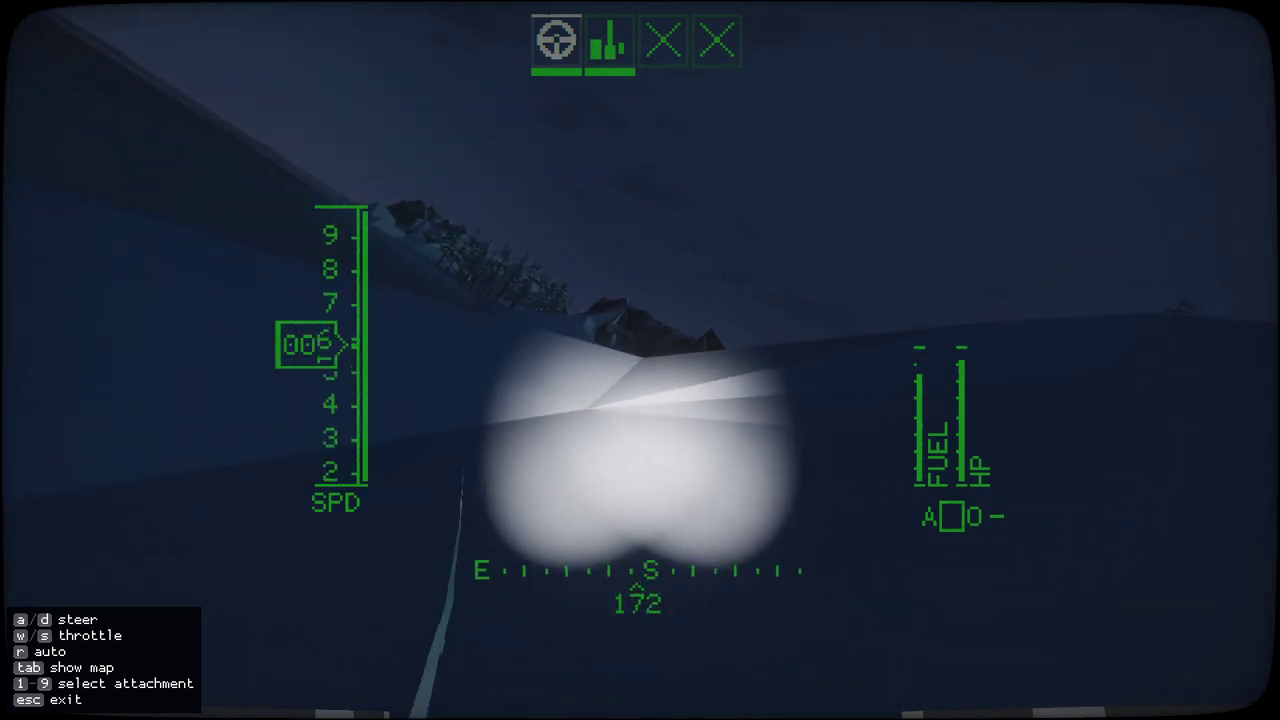
# - Keep steering over the snowy hills, then restore autopilot and return to the map
pyautogui.press('s')
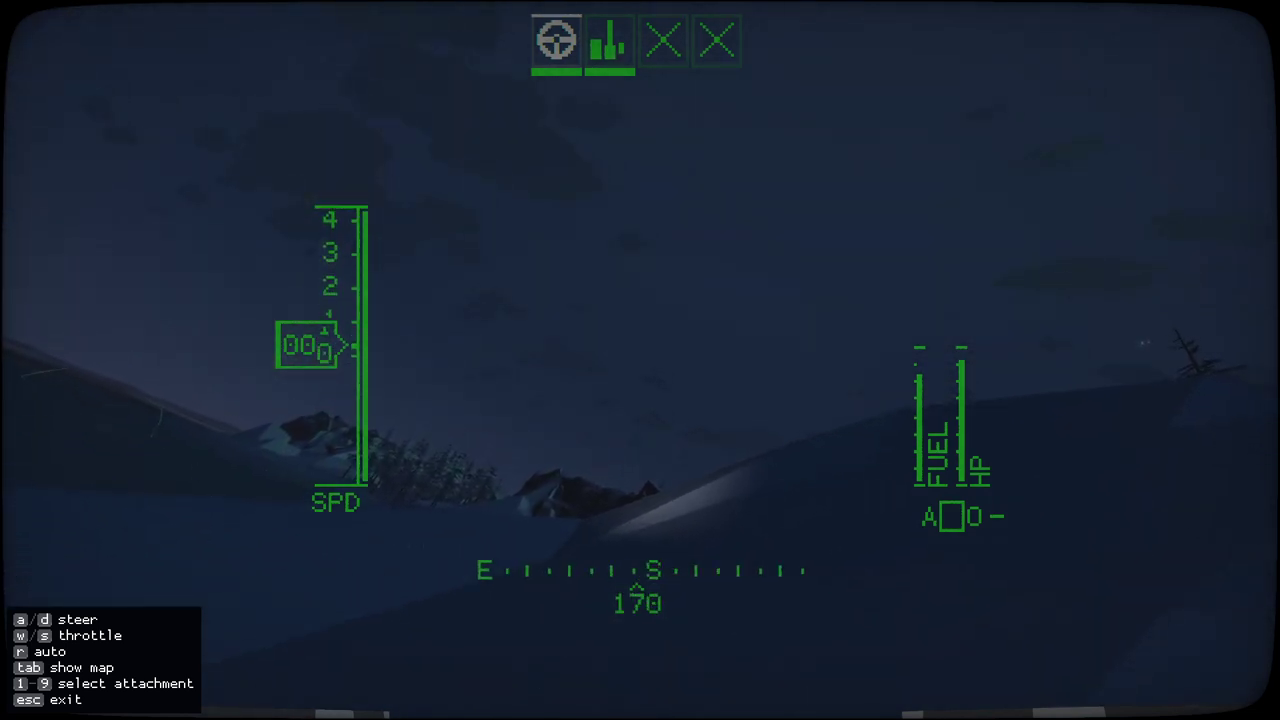
pyautogui.press('w')
pyautogui.press('a')
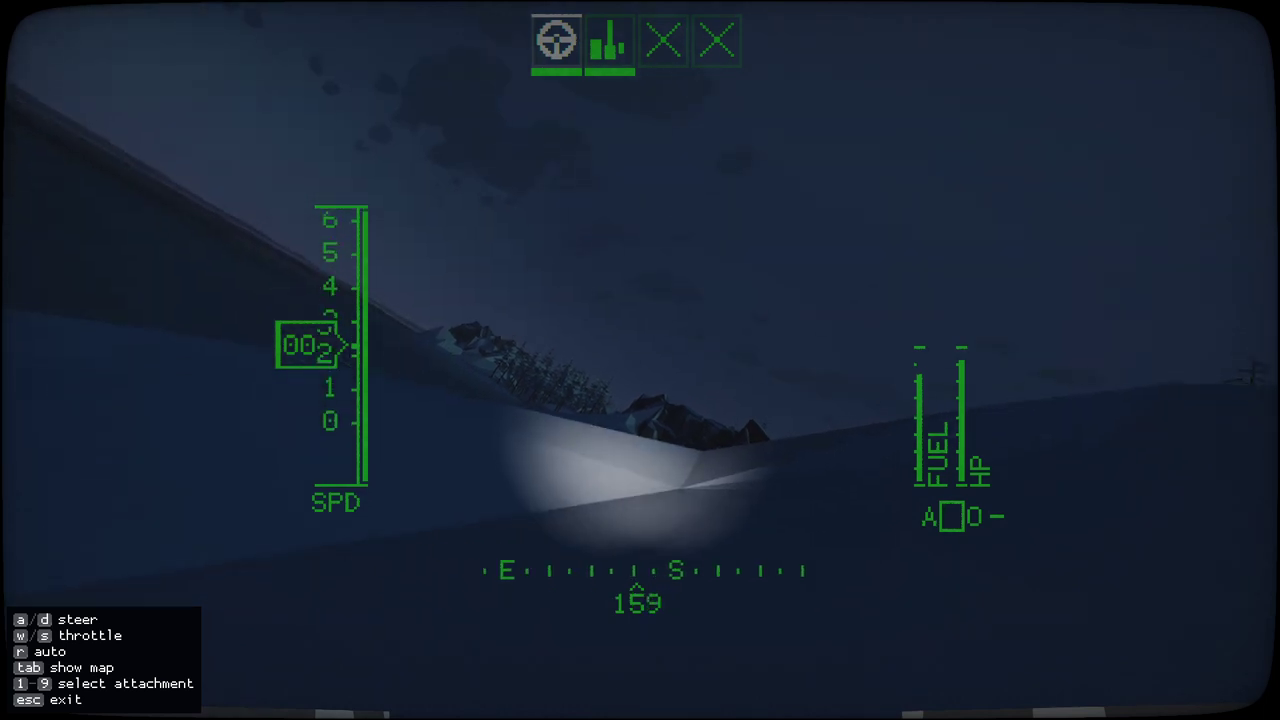
pyautogui.press('w')
pyautogui.press('a')
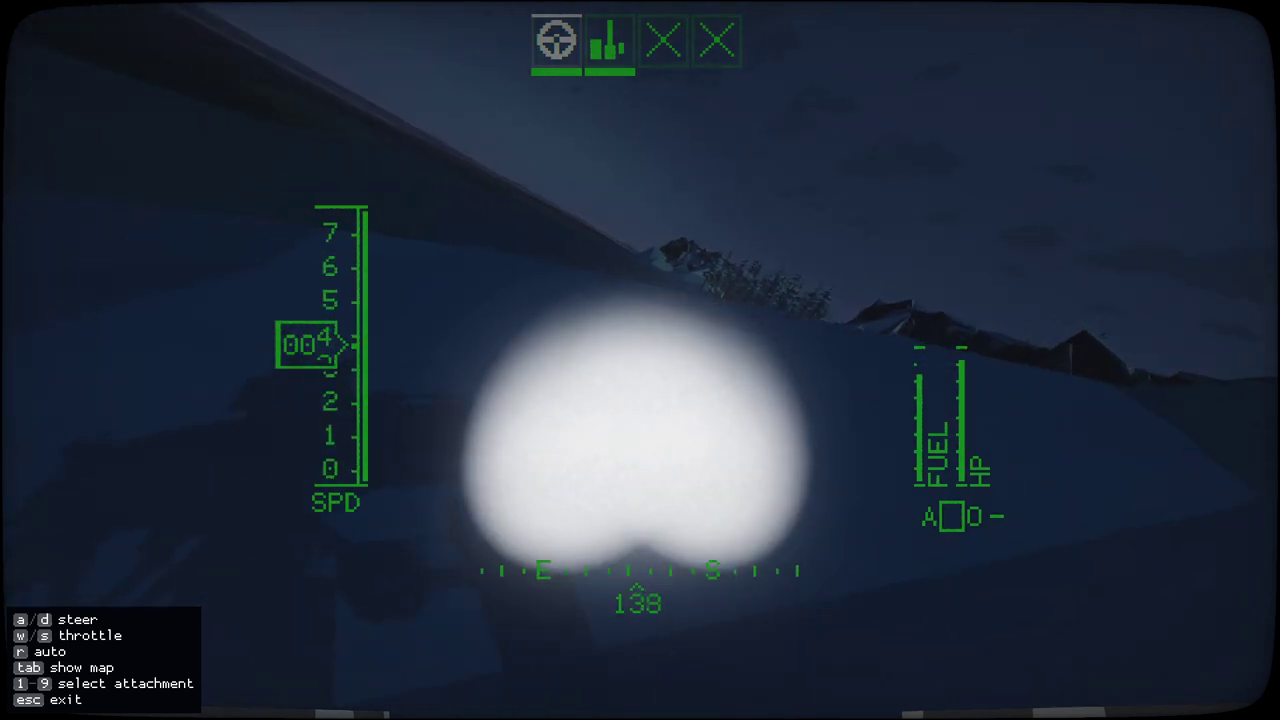
pyautogui.press('w')
pyautogui.press('a')
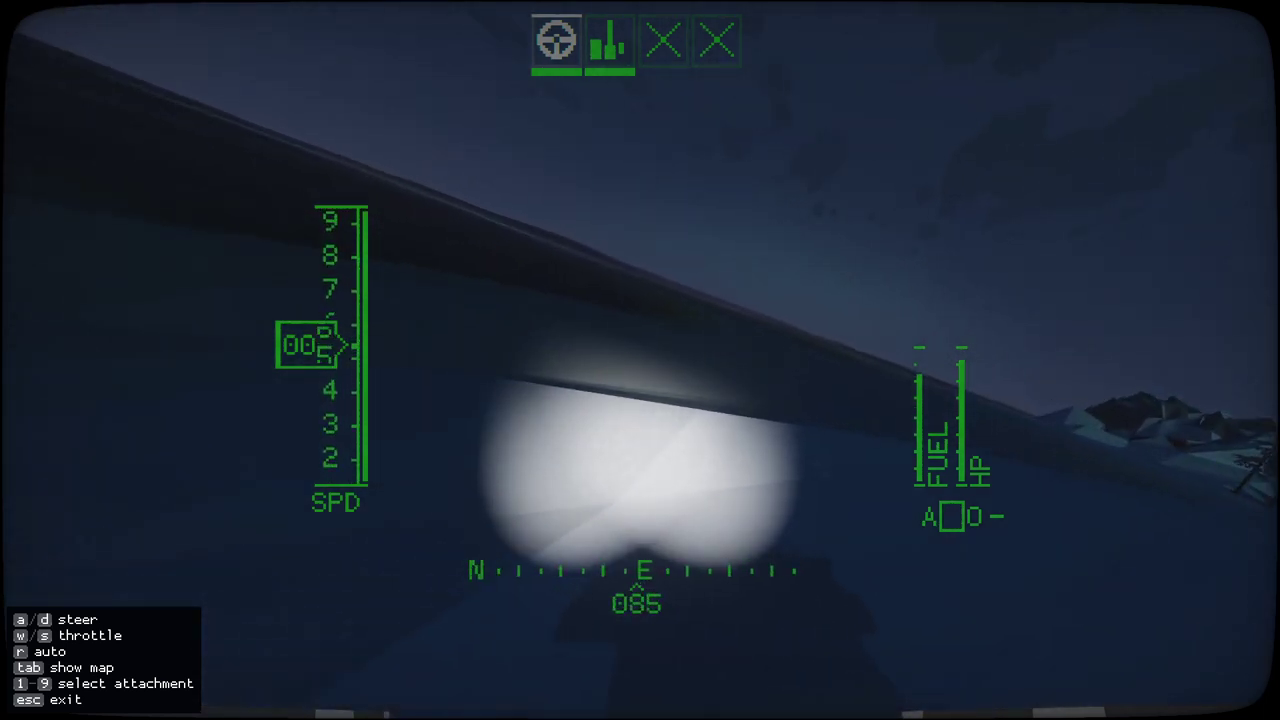
pyautogui.press('a')
pyautogui.press('r')
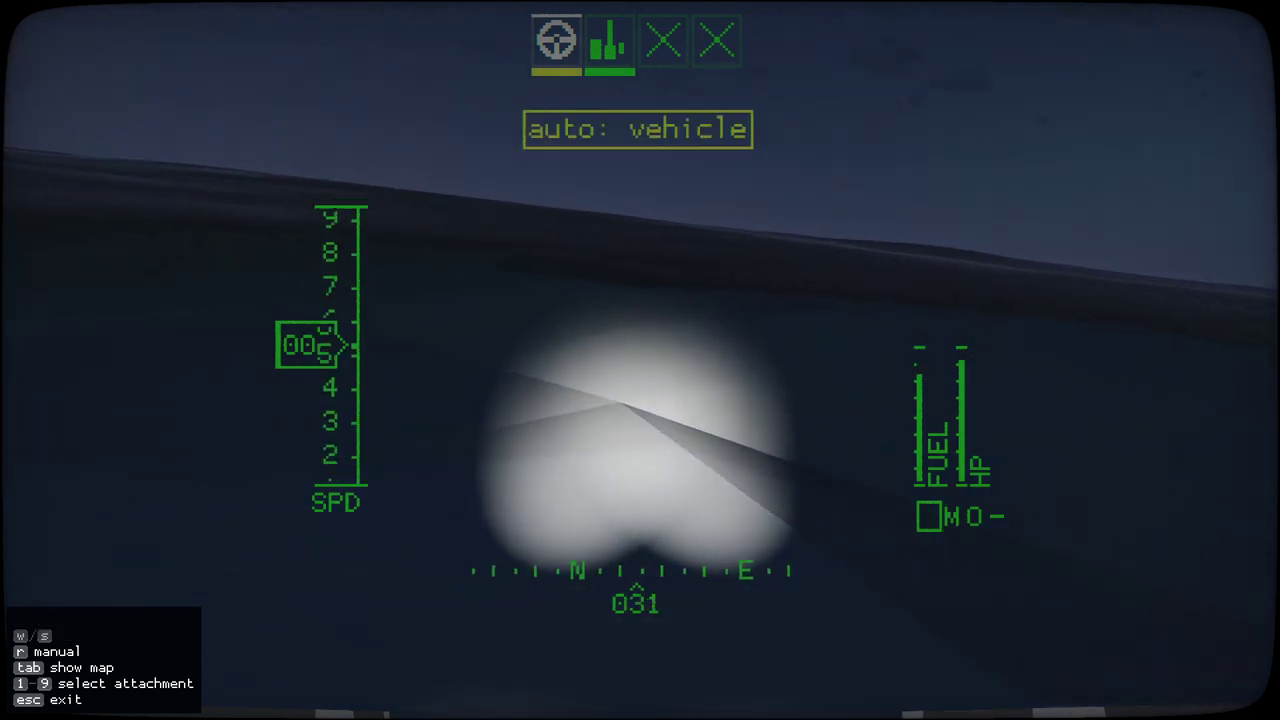
pyautogui.press('Tab')
# - Briefly view an aircraft's camera, then return to the map and pick a waypoint marker
pyautogui.press('Down')
pyautogui.press('s')
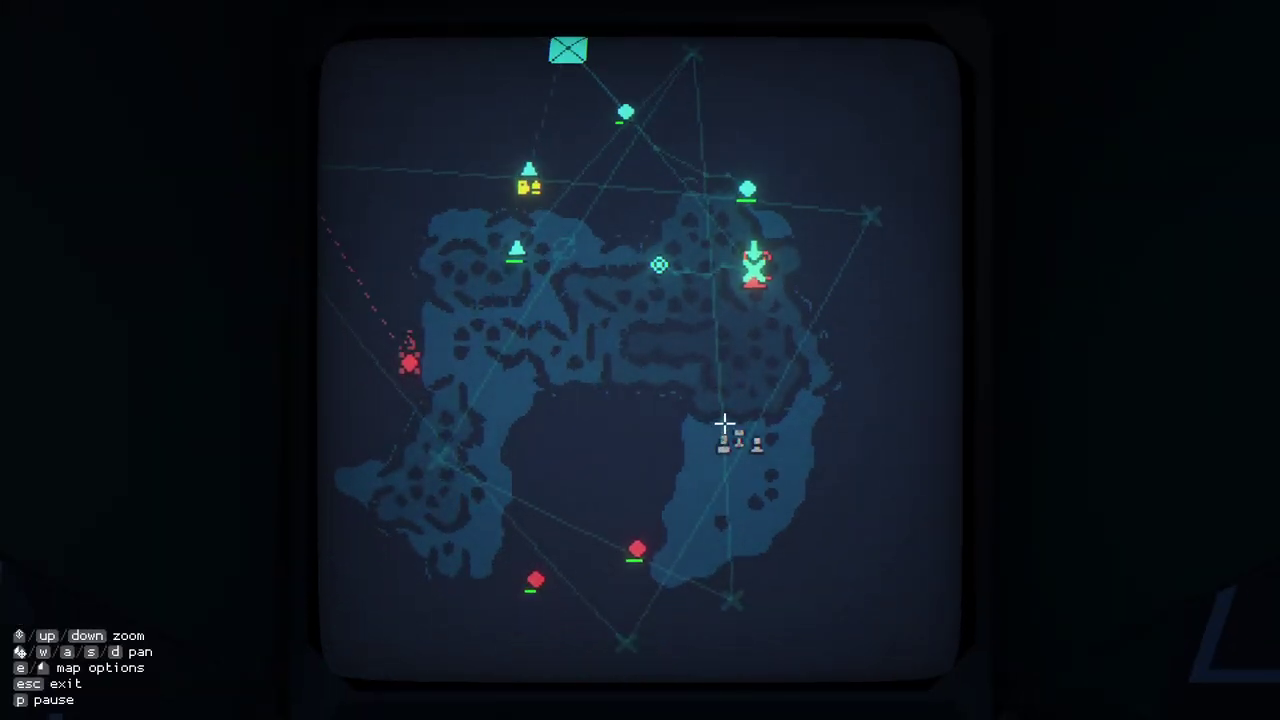
pyautogui.press('w')
pyautogui.press('a')
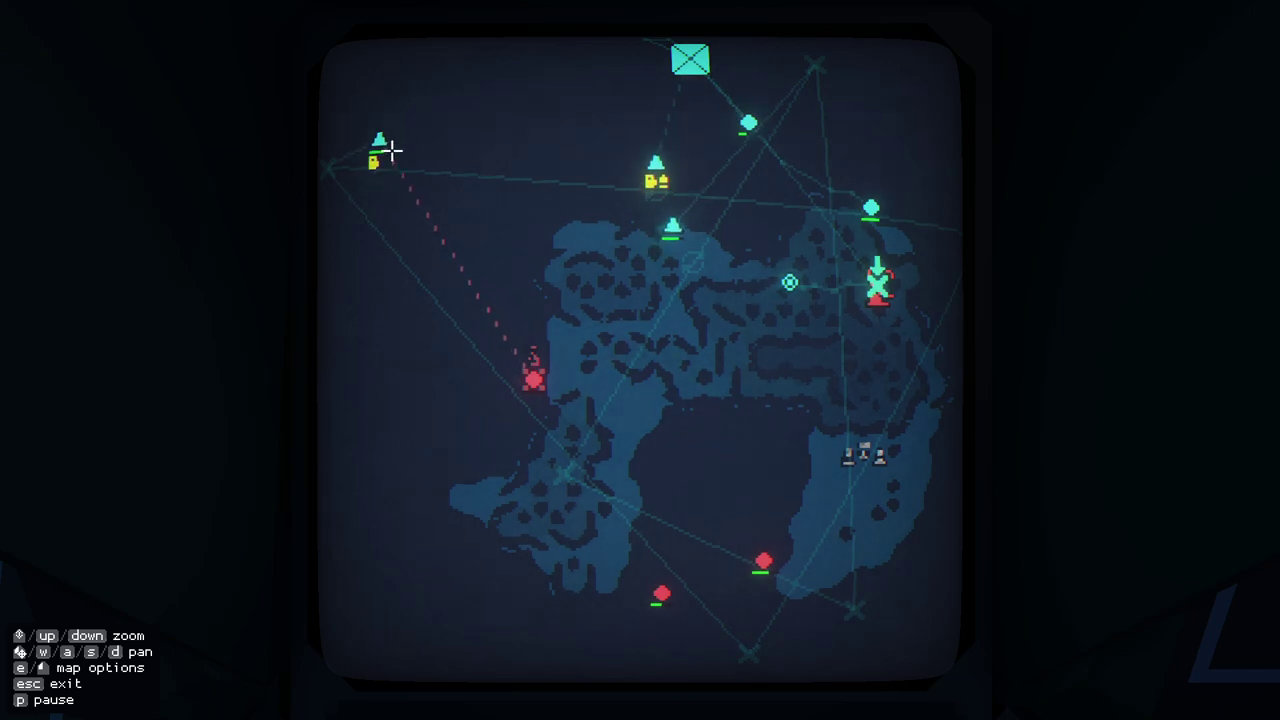
pyautogui.click(380, 145)
pyautogui.click(410, 254)
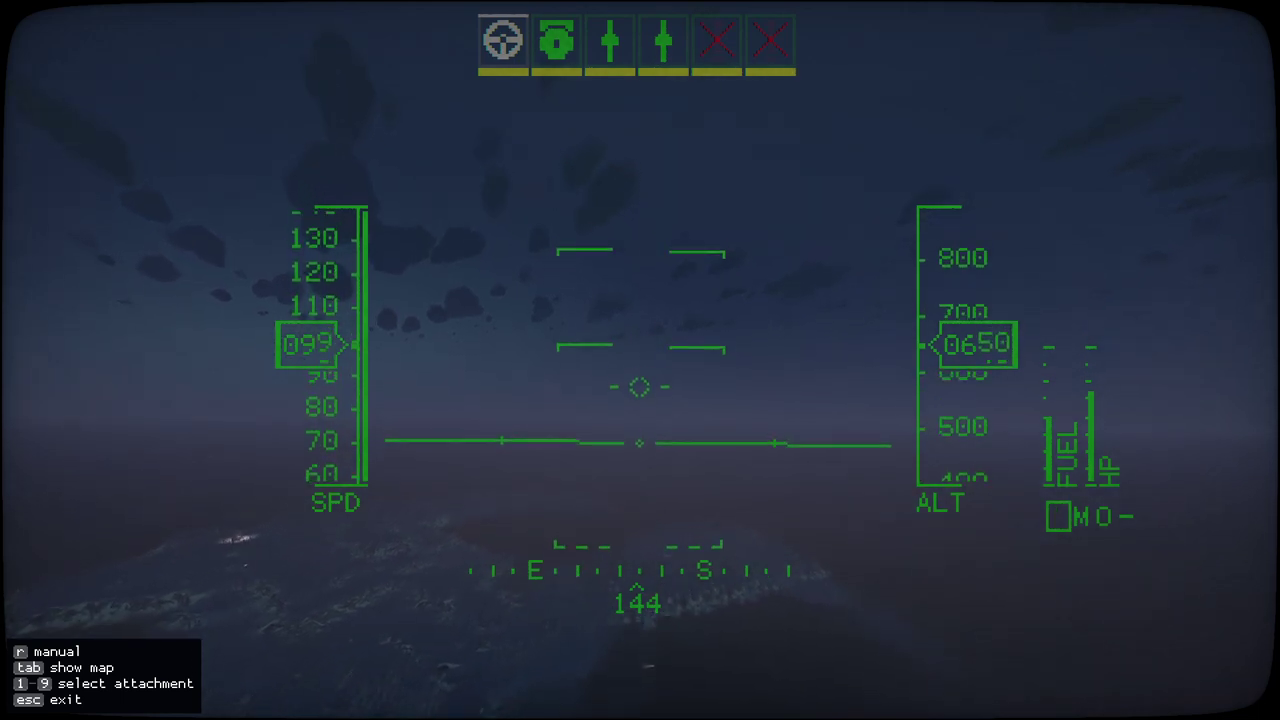
pyautogui.press('Escape')
pyautogui.press('Escape')
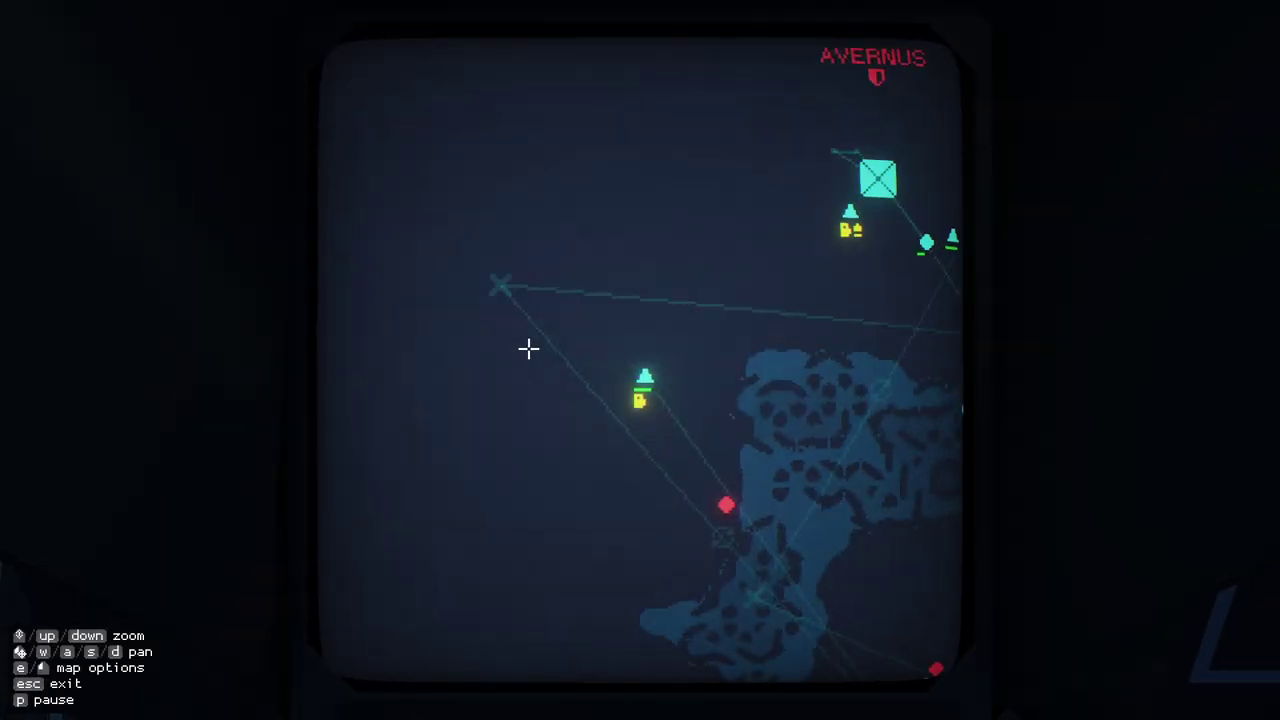
pyautogui.scroll(-4, 528, 348)
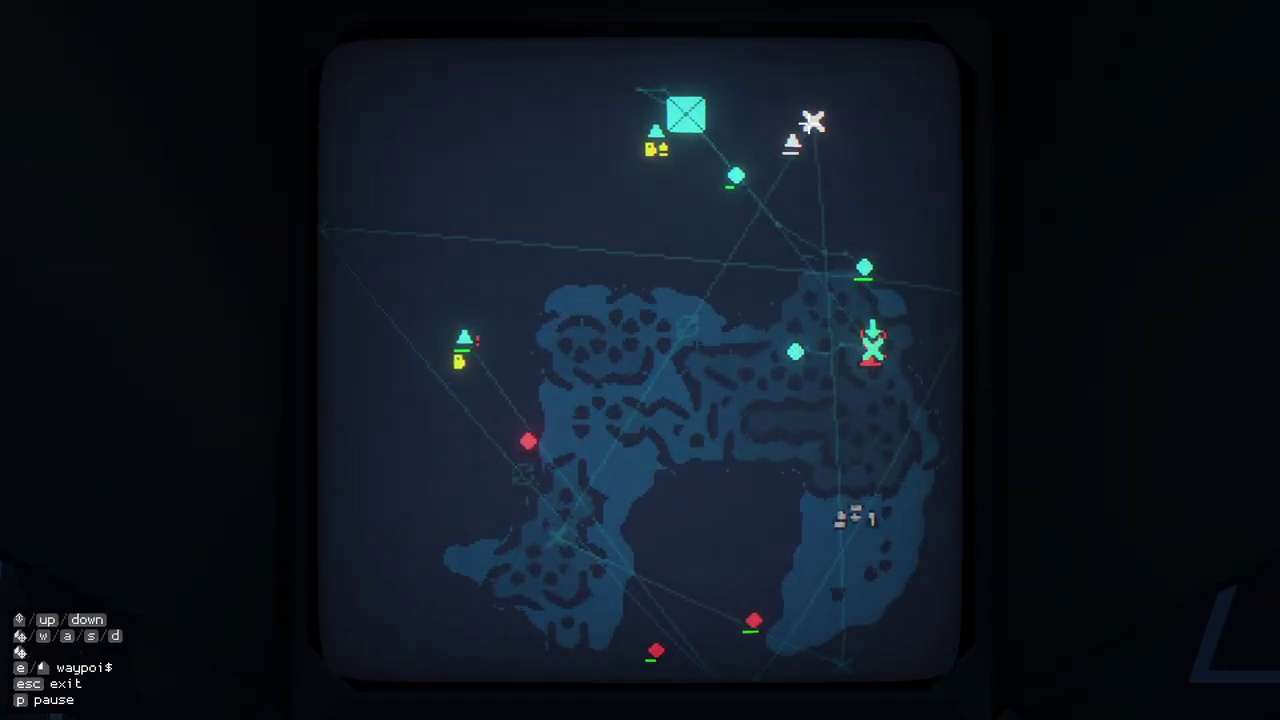
pyautogui.click(528, 442)
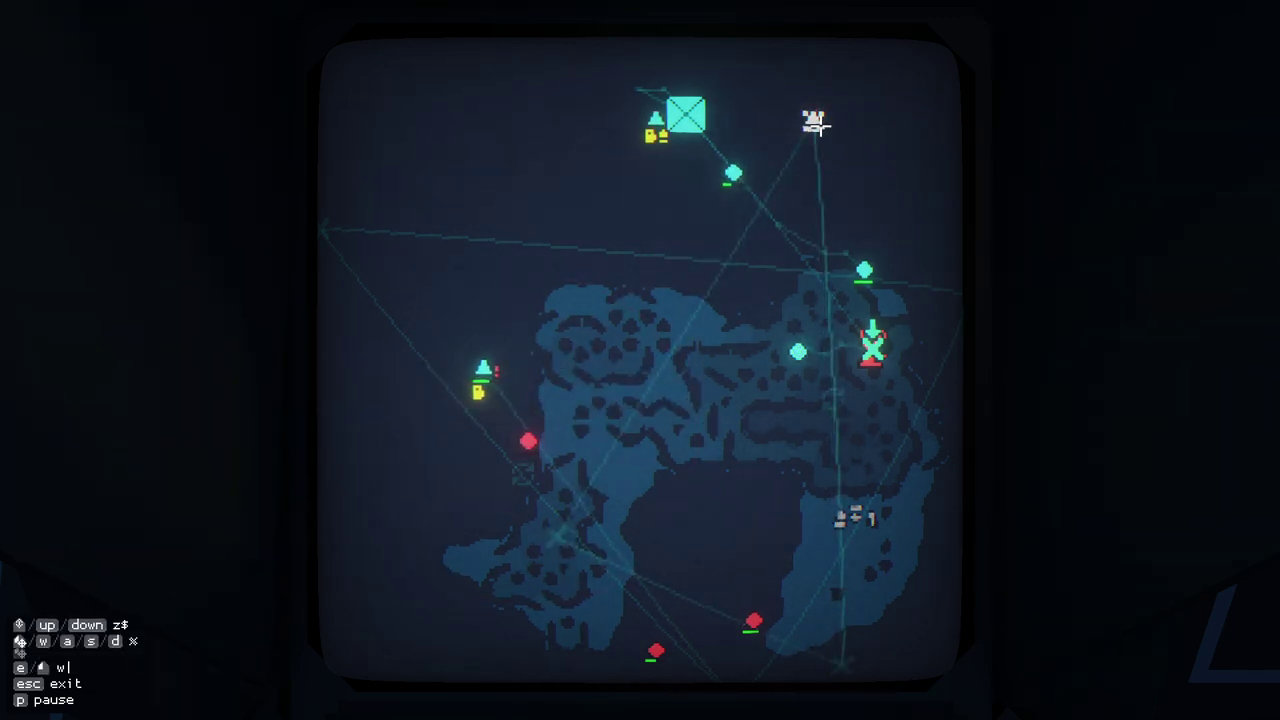
pyautogui.moveTo(815, 125); pyautogui.dragTo(796, 581)
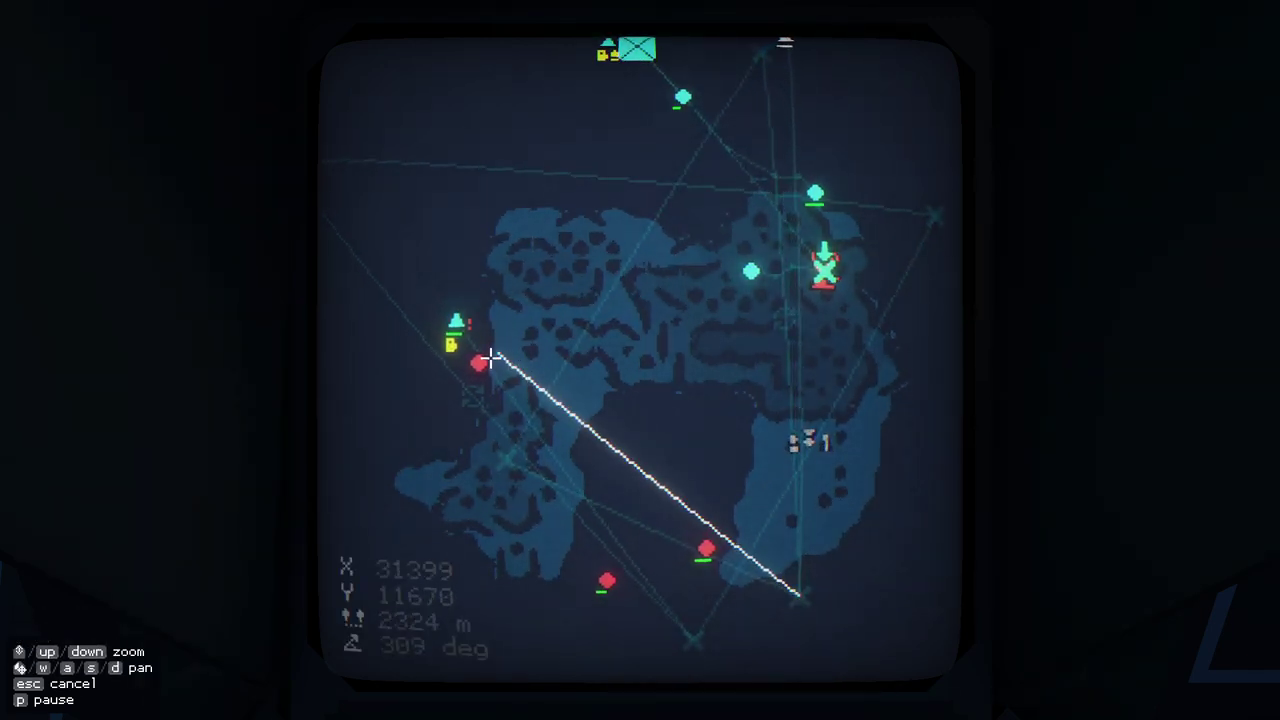
# - Target the western enemy unit with a single missile and a single bomb
pyautogui.click(815, 594)
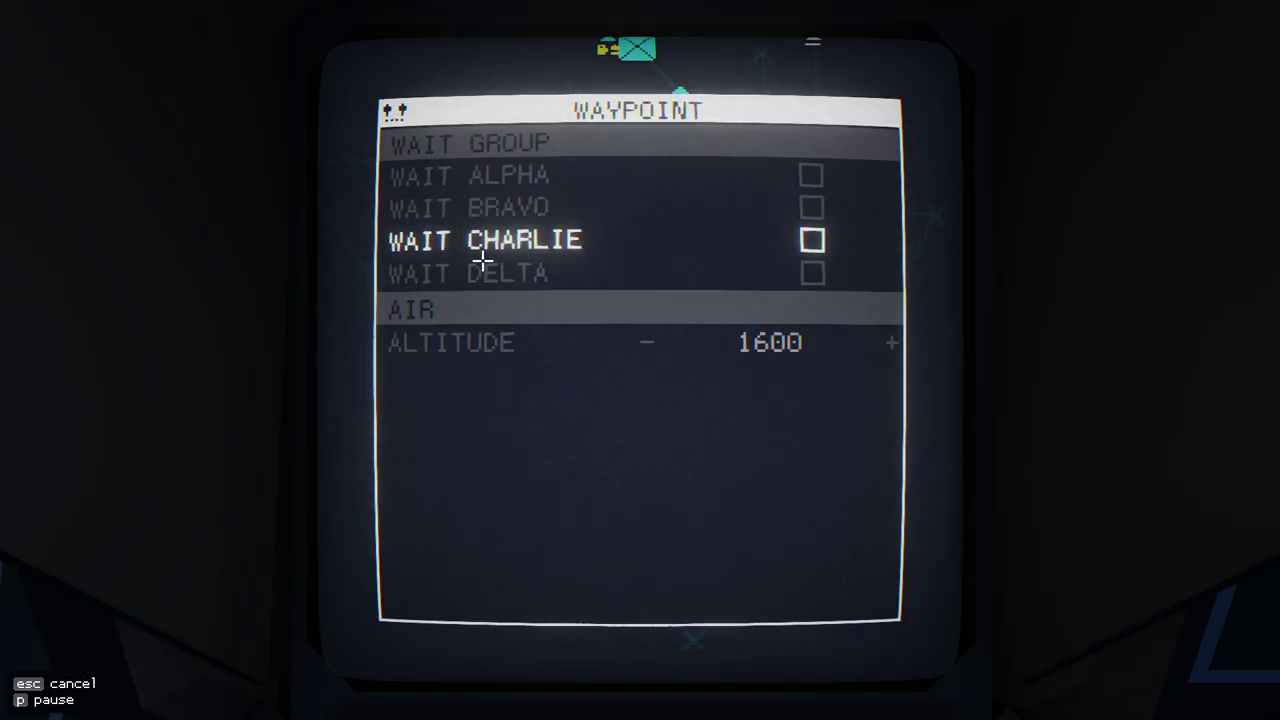
pyautogui.press('Escape')
pyautogui.scroll(2, 458, 247)
pyautogui.scroll(1, 458, 247)
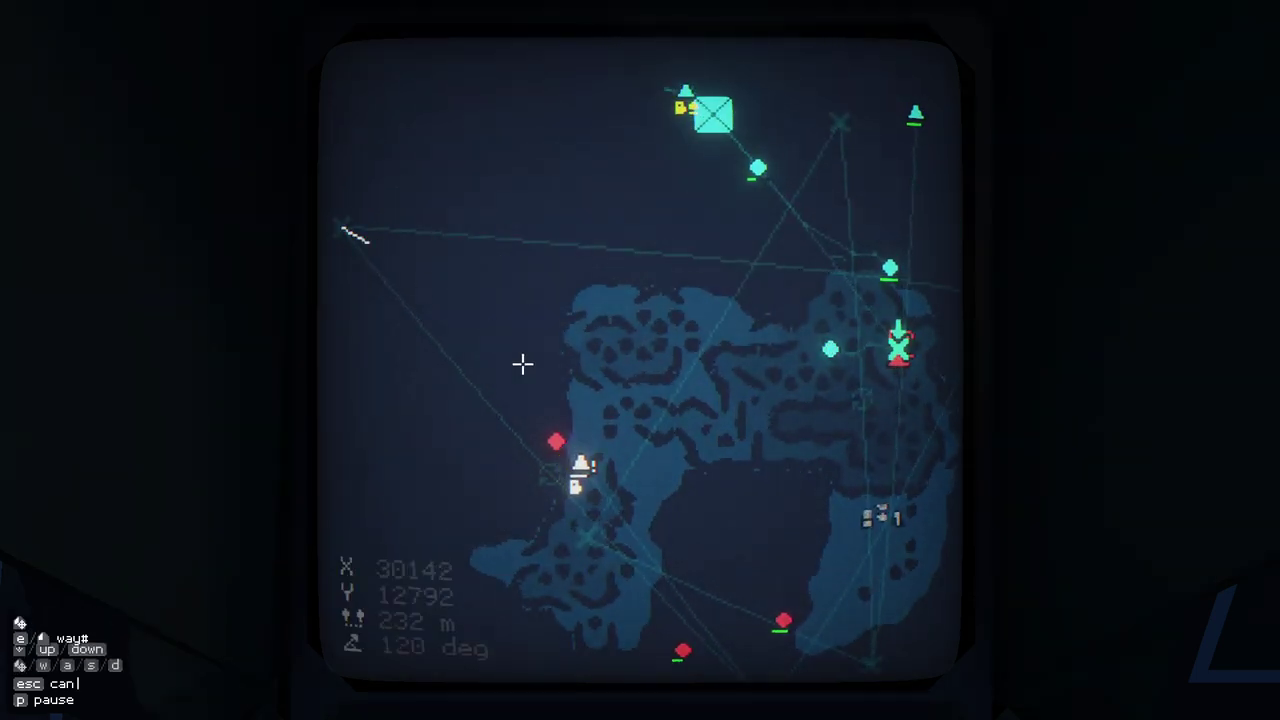
pyautogui.click(554, 440)
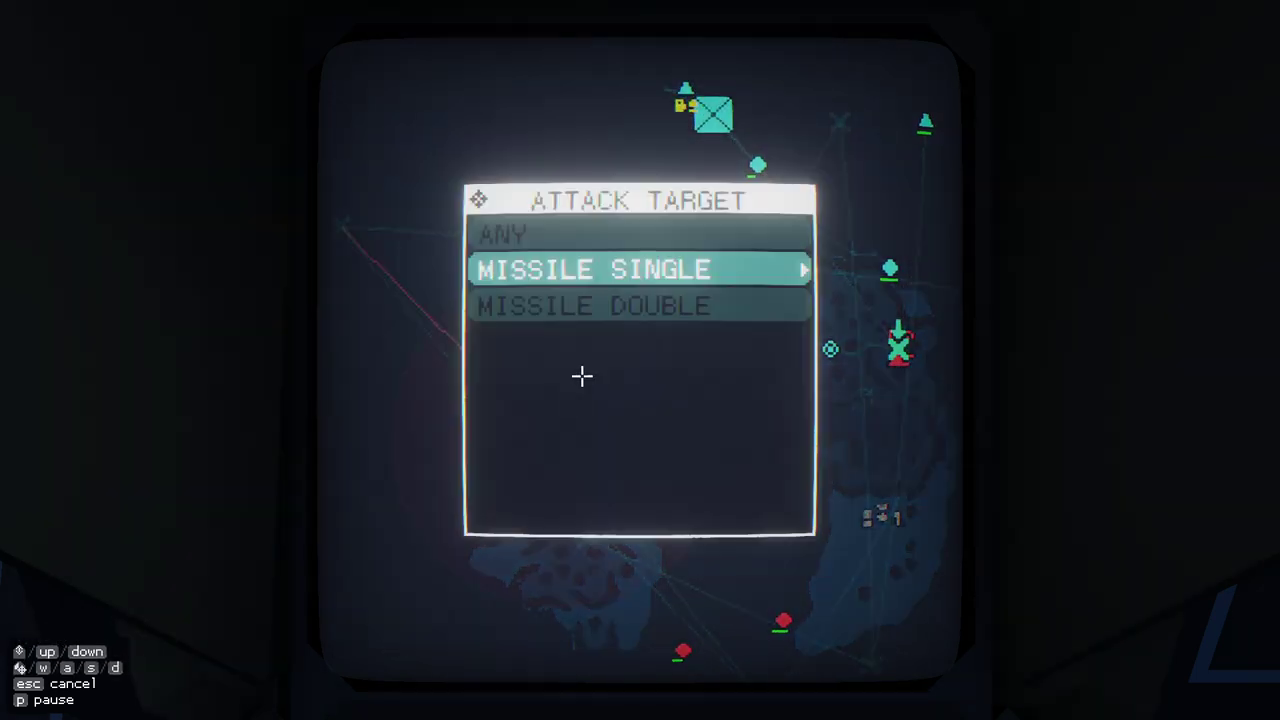
pyautogui.click(605, 268)
pyautogui.scroll(2, 762, 483)
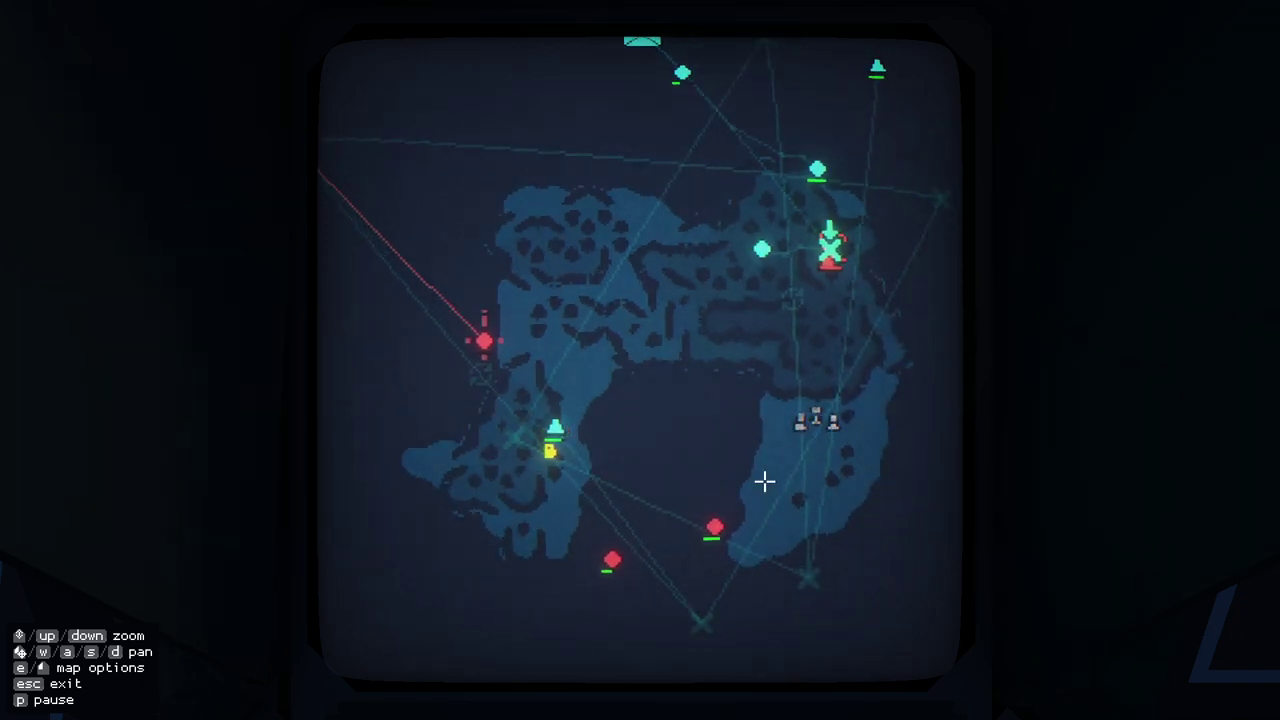
pyautogui.click(806, 576)
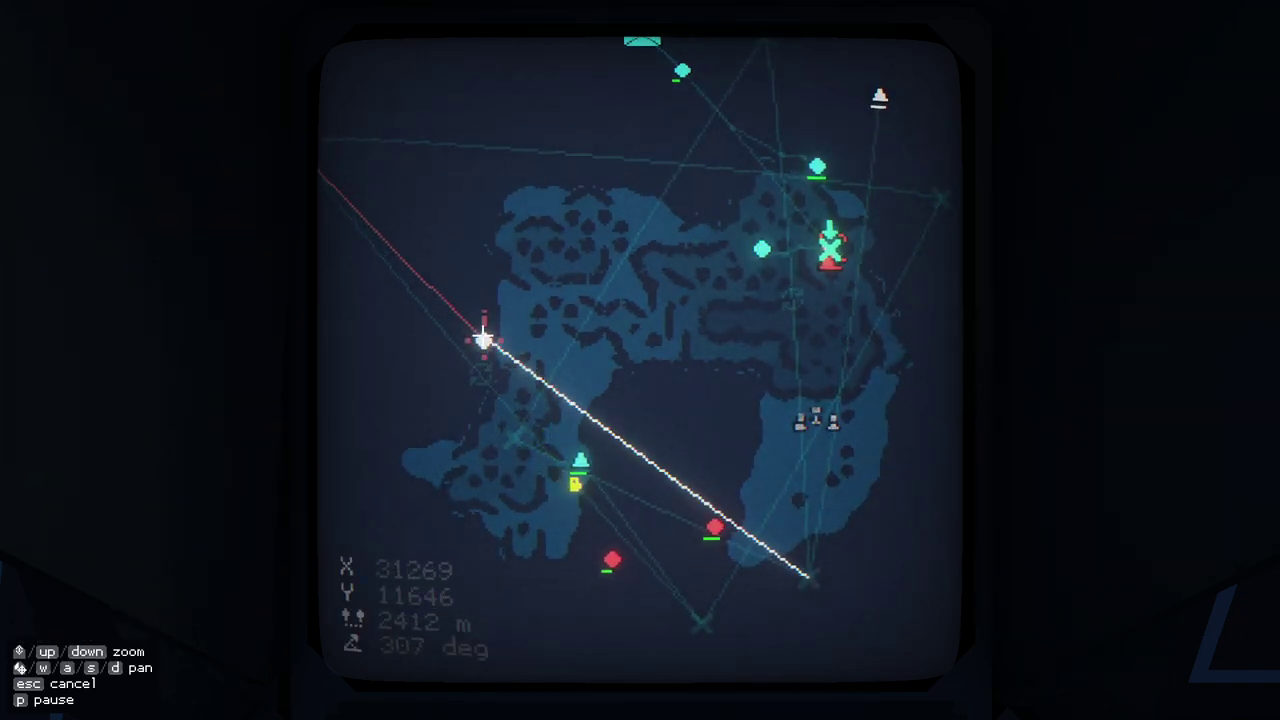
pyautogui.click(483, 330)
pyautogui.click(552, 268)
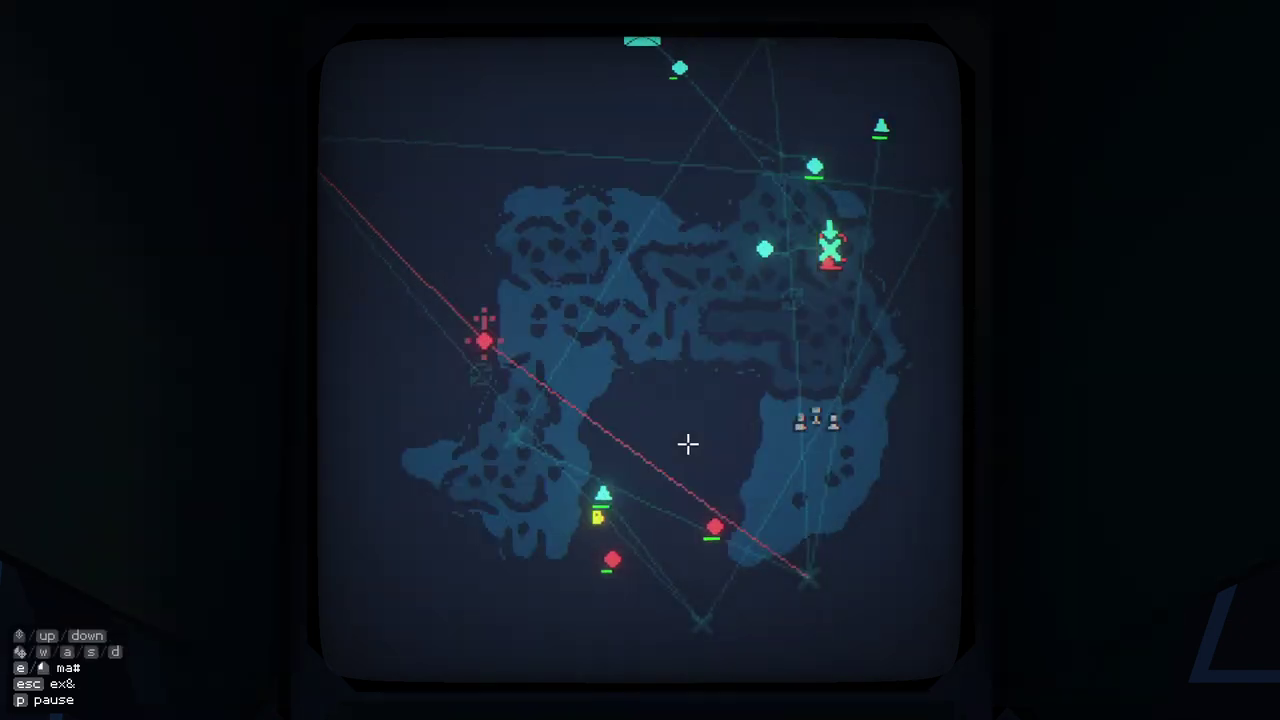
# - Order a double bomb drop on the southern enemy unit
pyautogui.press('d')
pyautogui.press('s')
pyautogui.press('a')
pyautogui.press('w')
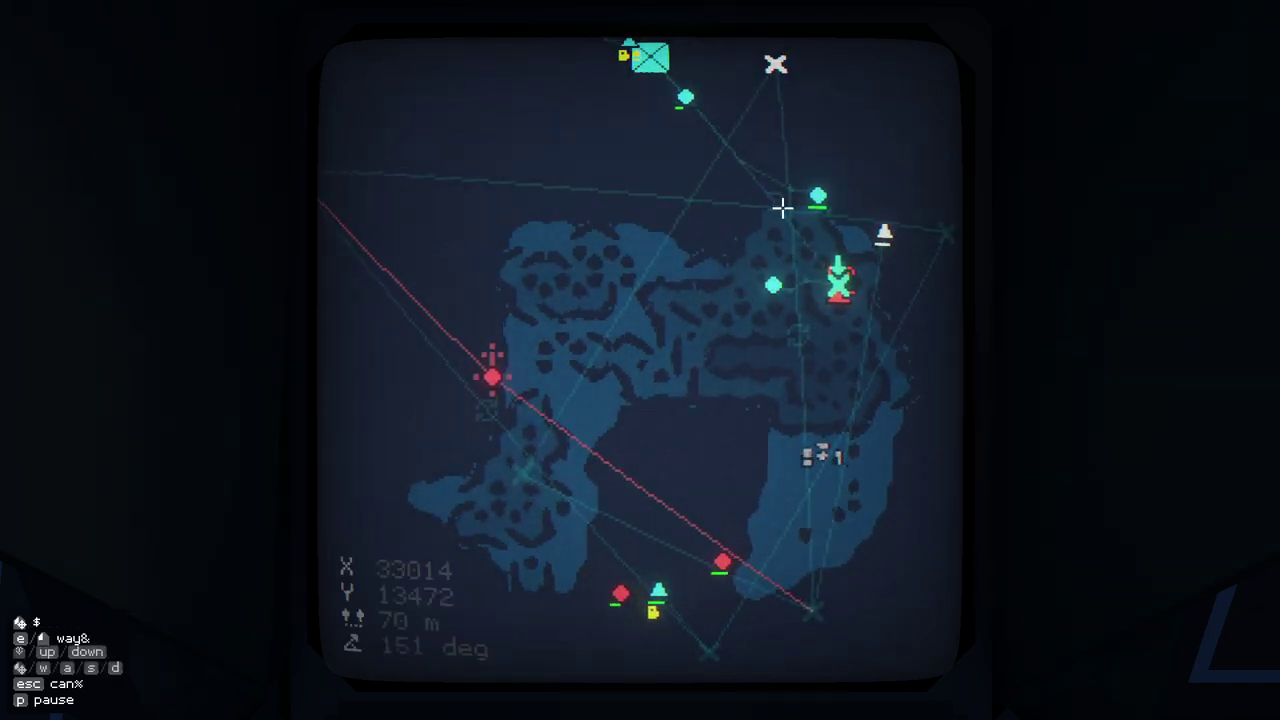
pyautogui.click(718, 563)
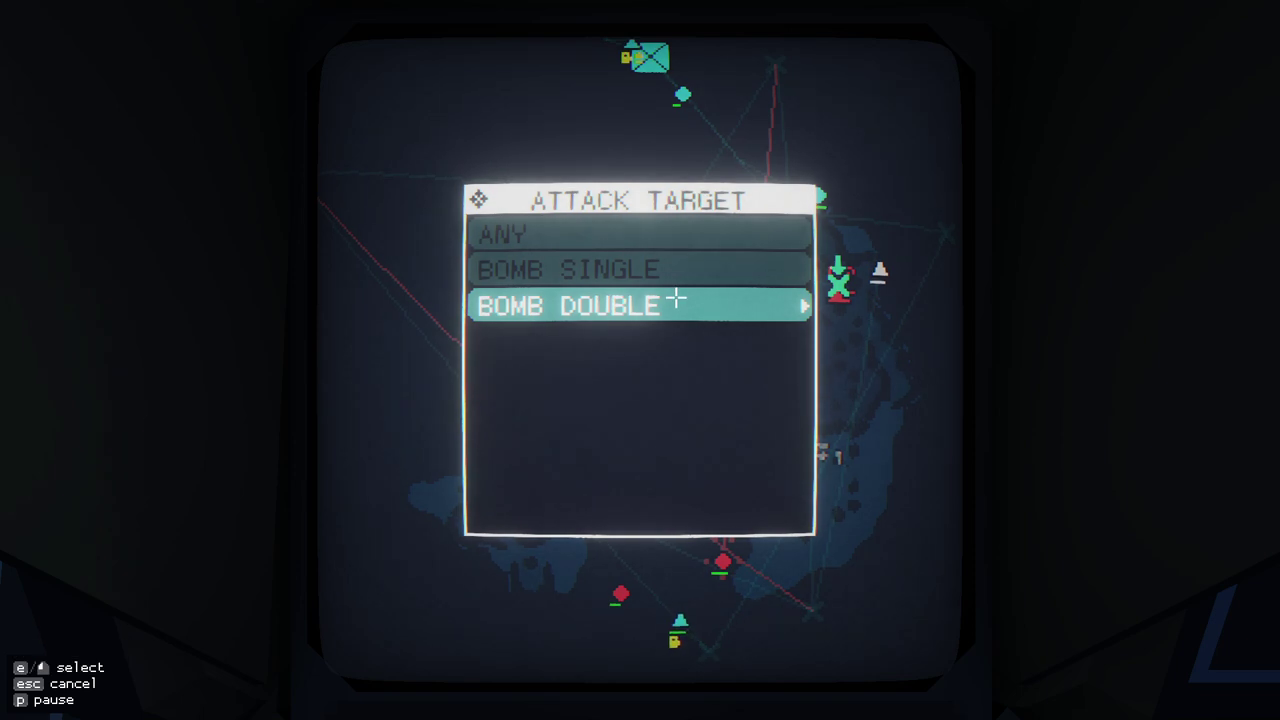
pyautogui.click(677, 304)
pyautogui.press('d')
pyautogui.press('s')
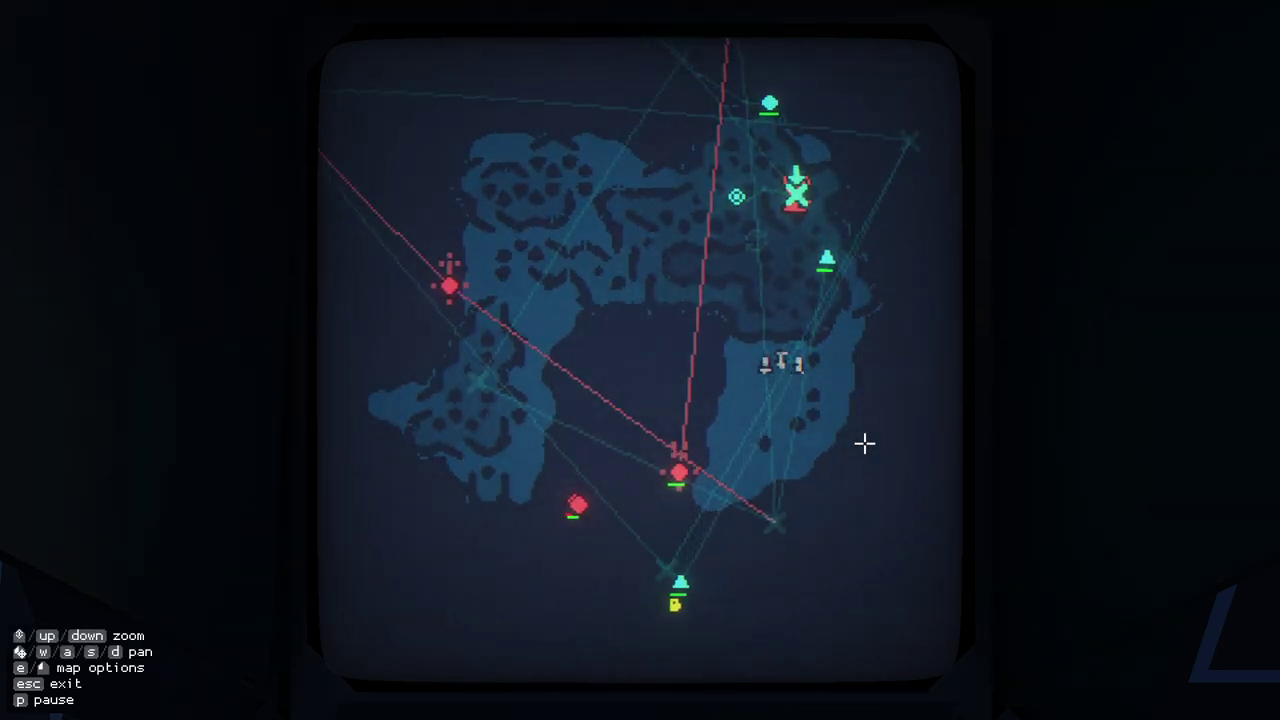
pyautogui.press('w')
pyautogui.press('w')
# - Look through the ground vehicle's onboard camera, then back out to the map
pyautogui.click(741, 295)
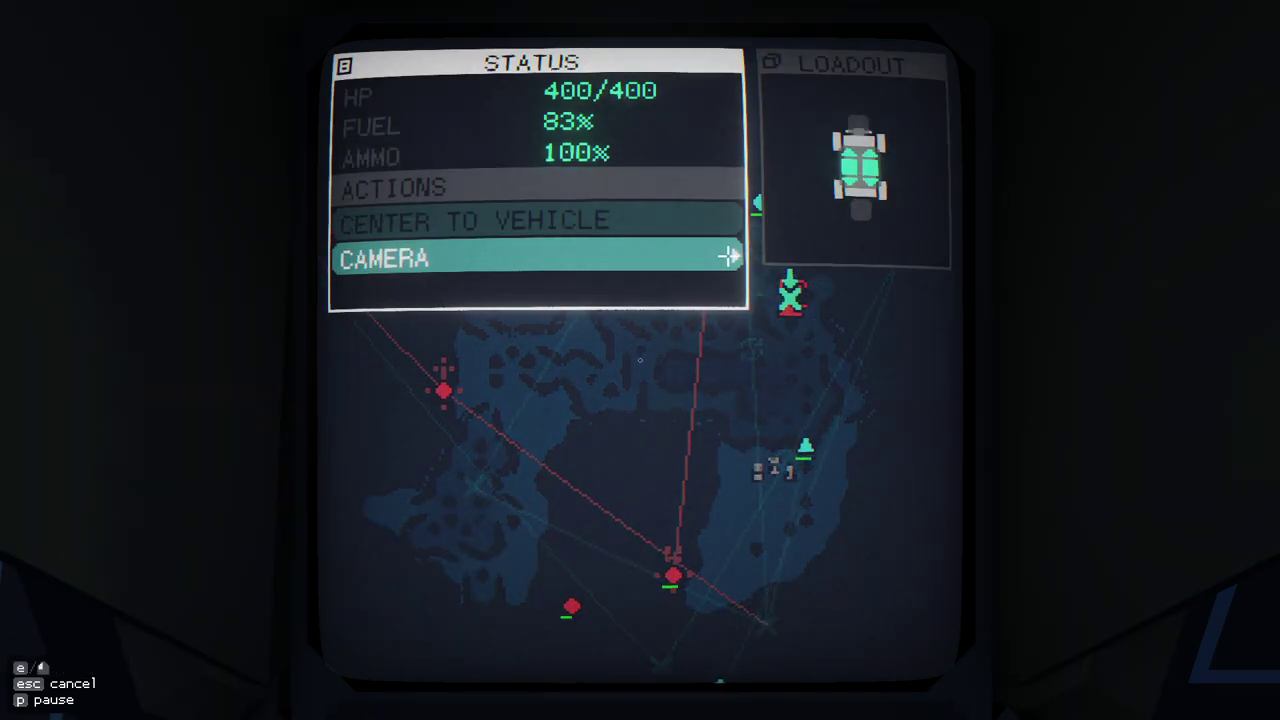
pyautogui.click(540, 255)
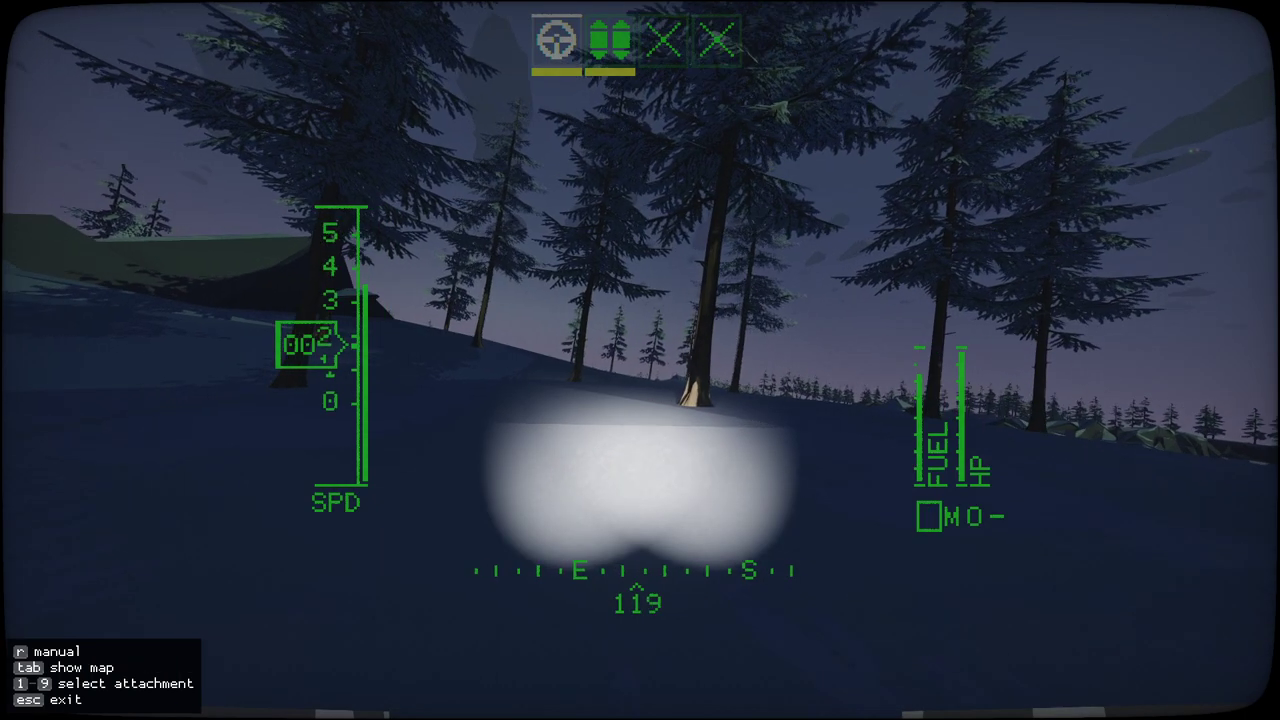
pyautogui.press('Escape')
pyautogui.press('Escape')
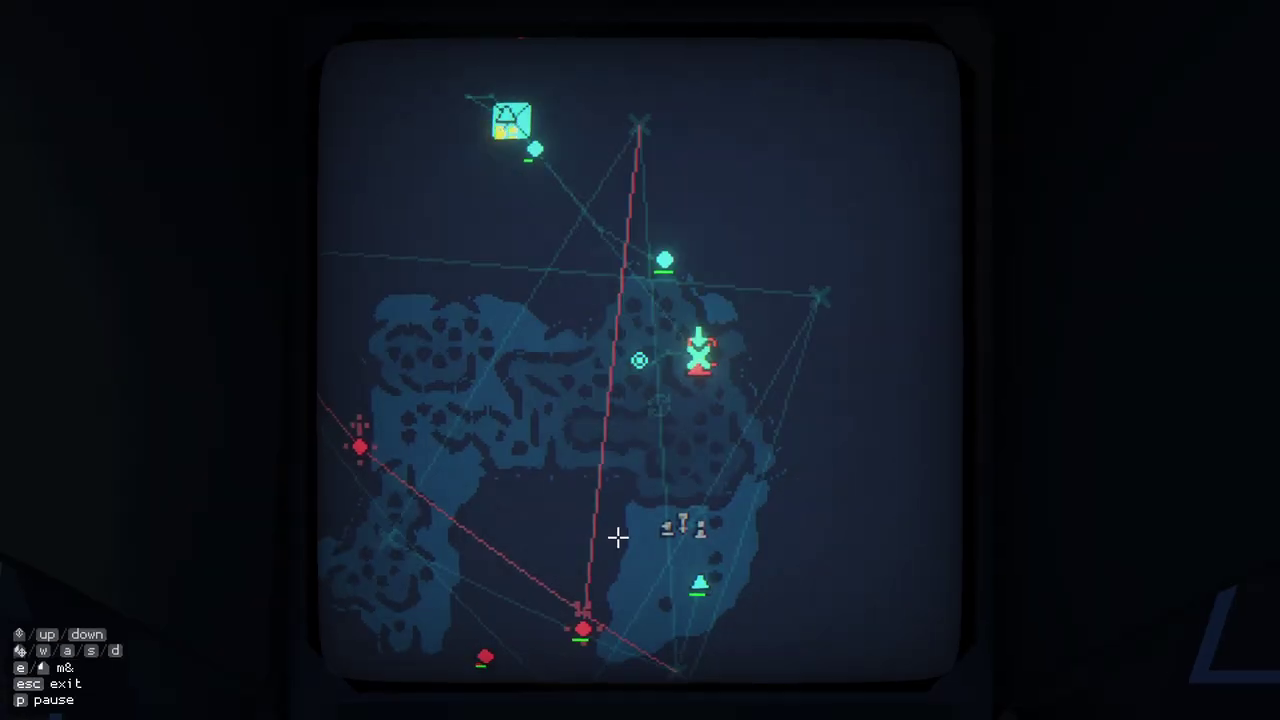
pyautogui.scroll(2, 615, 530)
pyautogui.scroll(2, 660, 500)
# - Select the aircraft on the map and view from its cockpit camera
pyautogui.press('s')
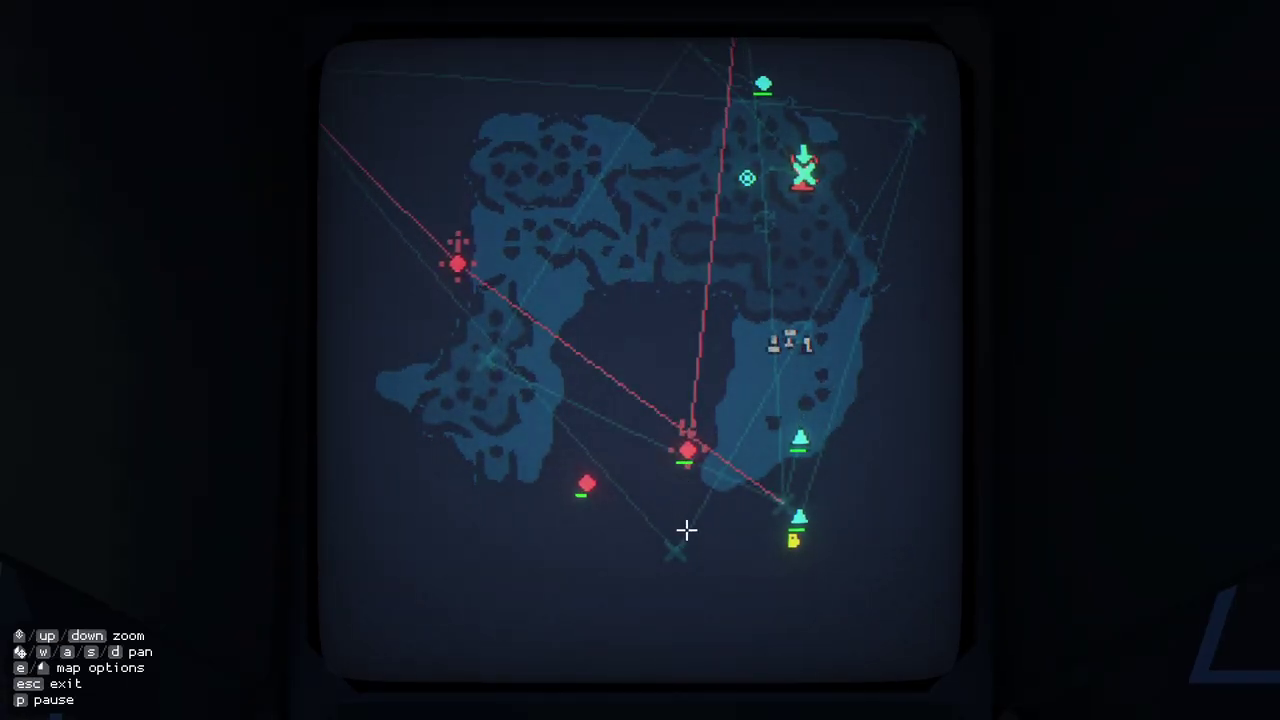
pyautogui.press('w')
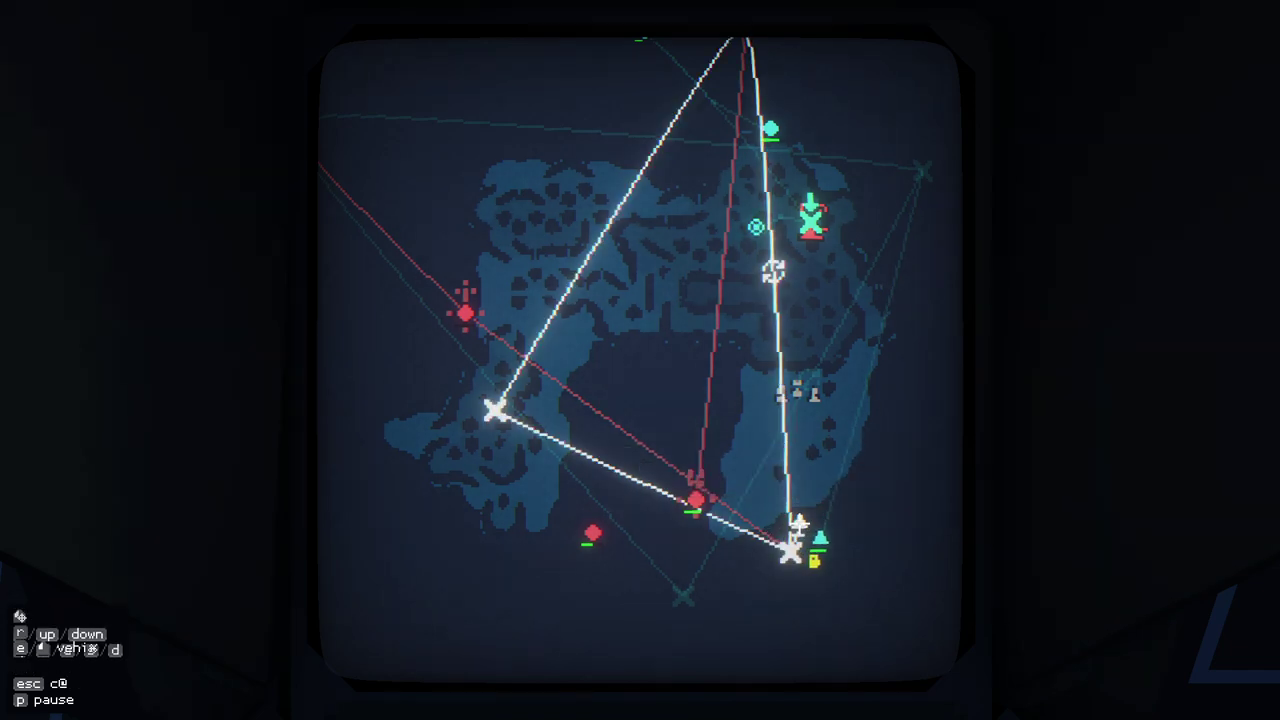
pyautogui.click(778, 531)
pyautogui.click(646, 261)
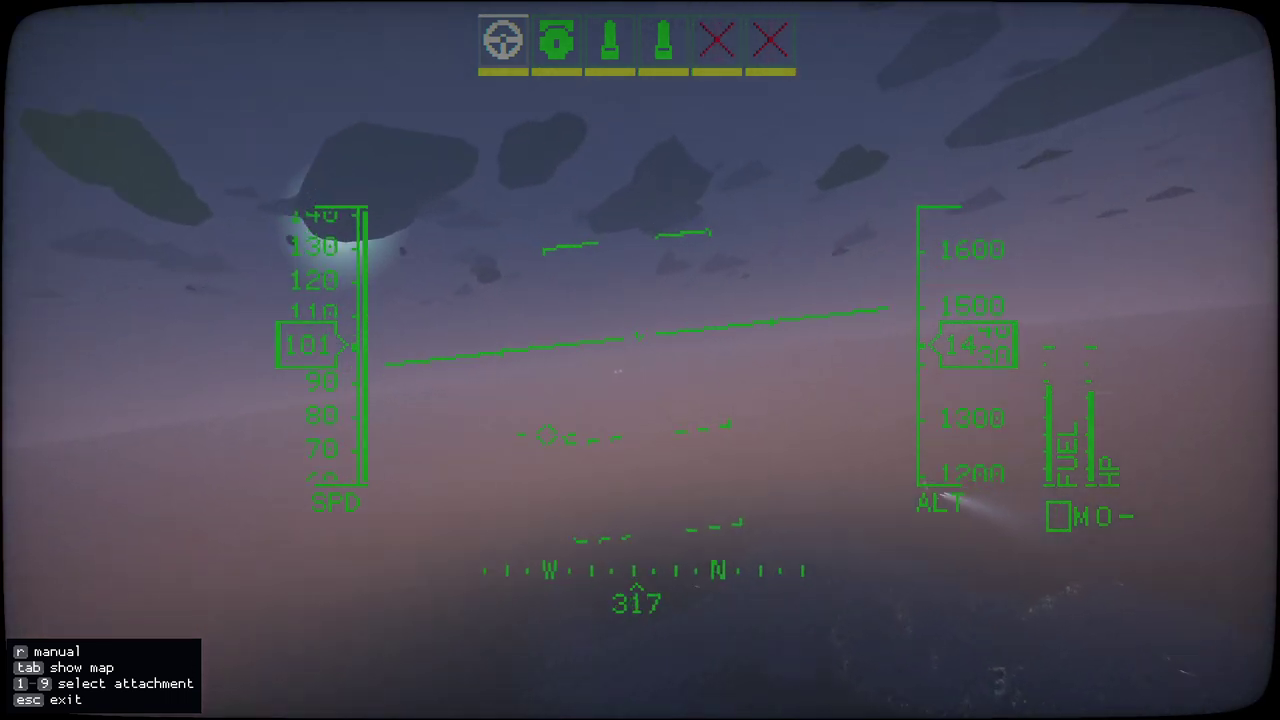
# - Arm the aircraft's light bomb and reconnect to its camera
pyautogui.press('3')
pyautogui.press('Escape')
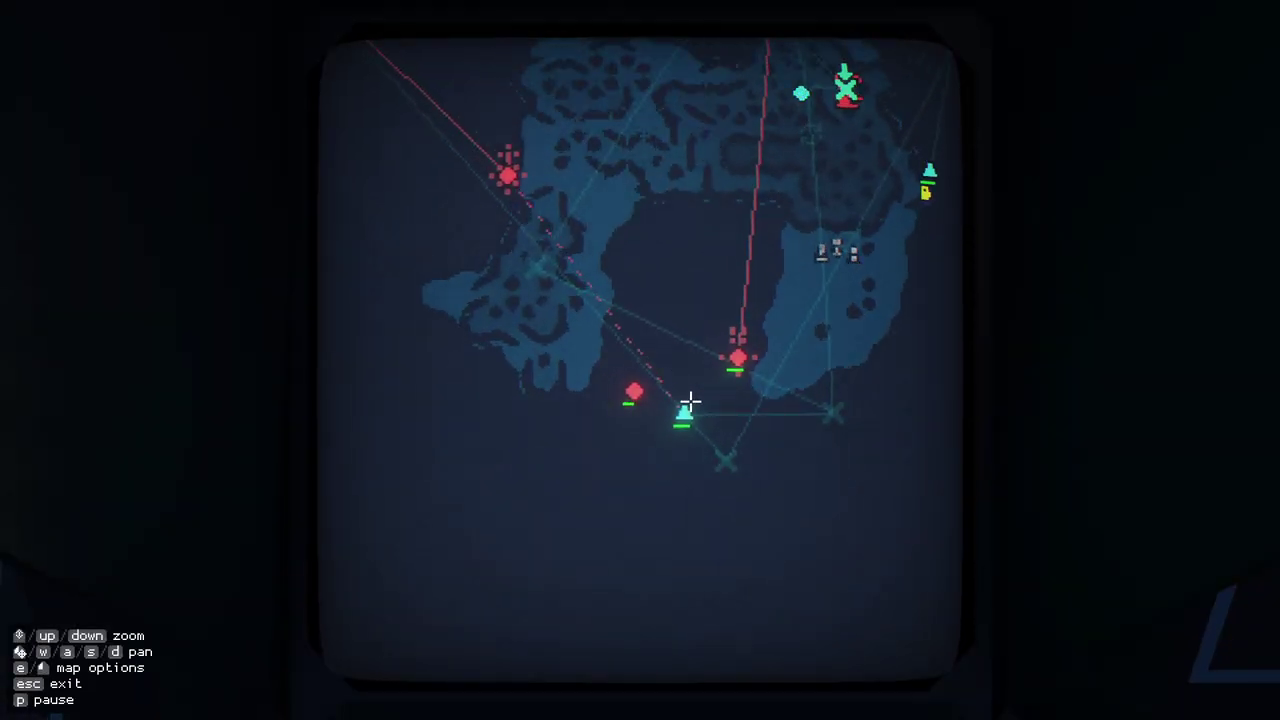
pyautogui.click(678, 405)
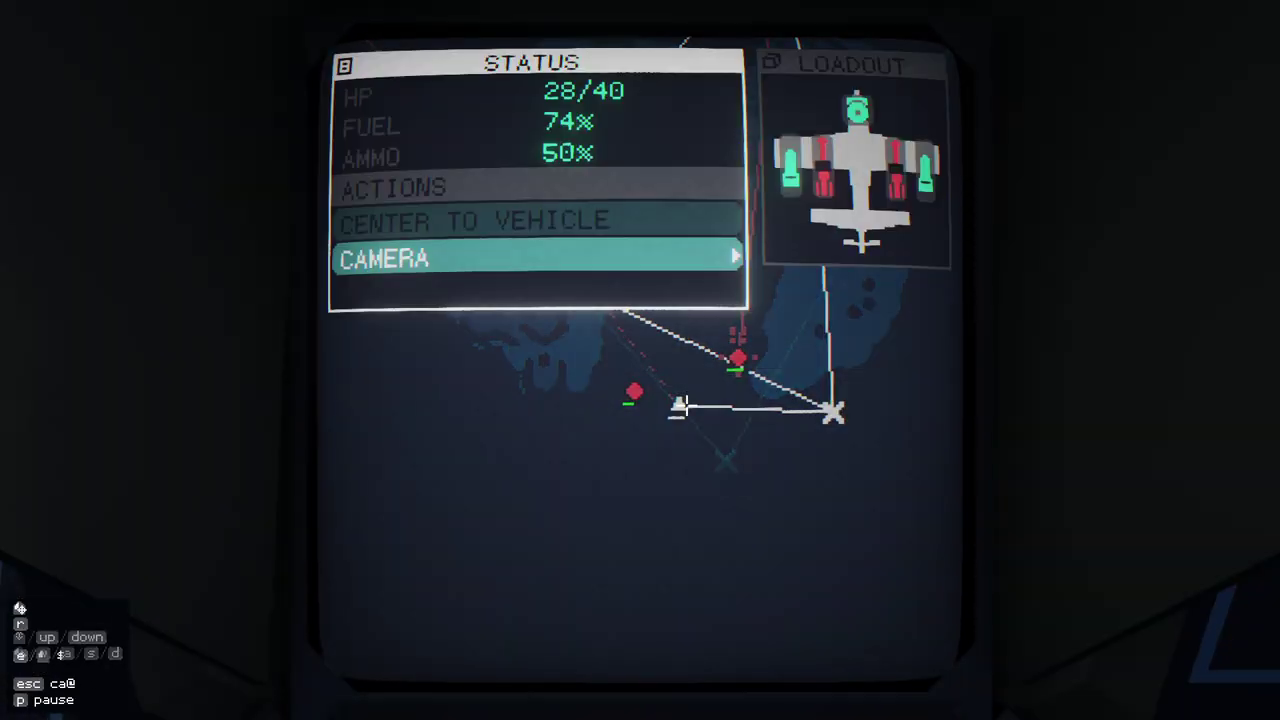
pyautogui.click(652, 256)
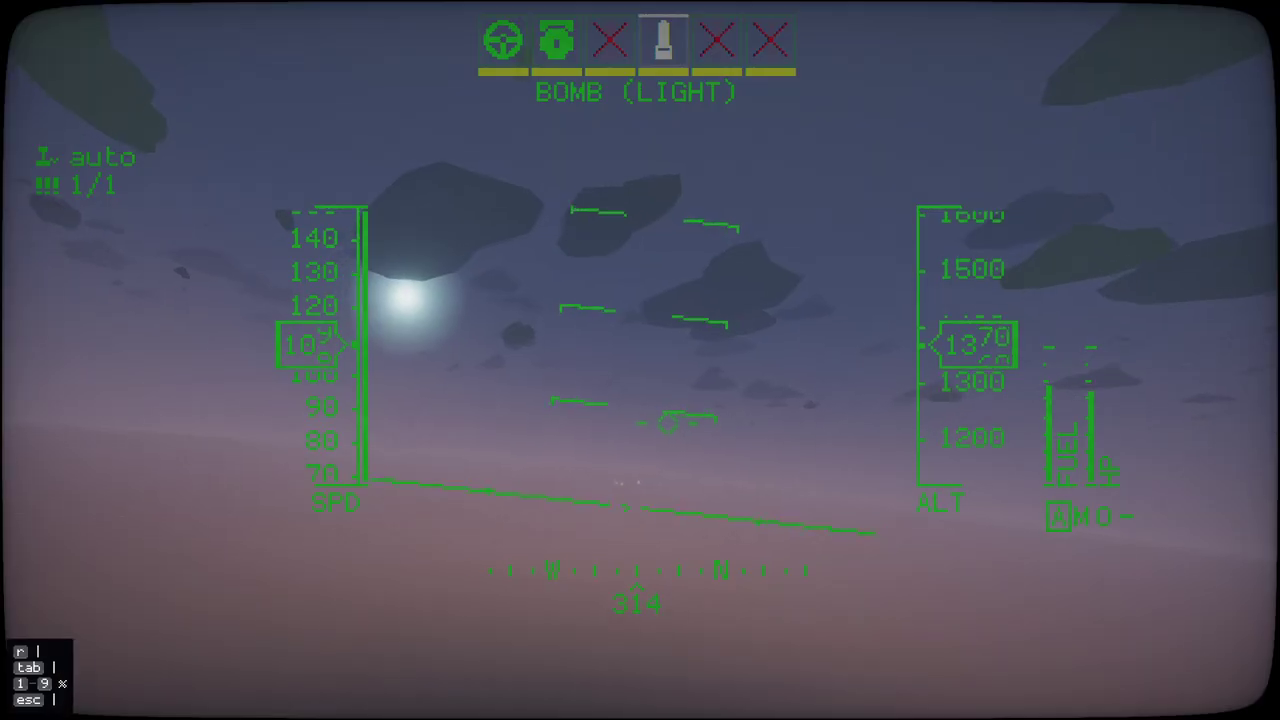
# - Aim the manual gimbal camera at the enemy Walrus gun, then exit to the map
pyautogui.press('2')
pyautogui.press('r')
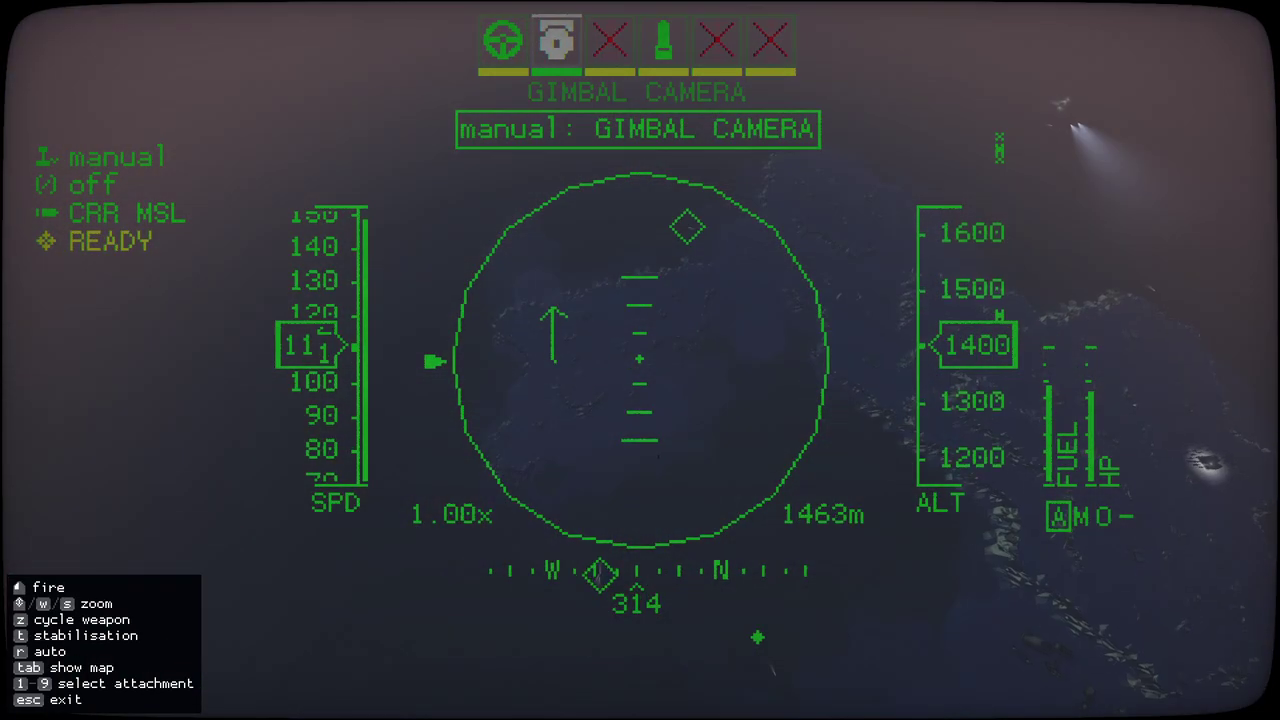
pyautogui.moveTo(640, 360); pyautogui.dragTo(900, 300)
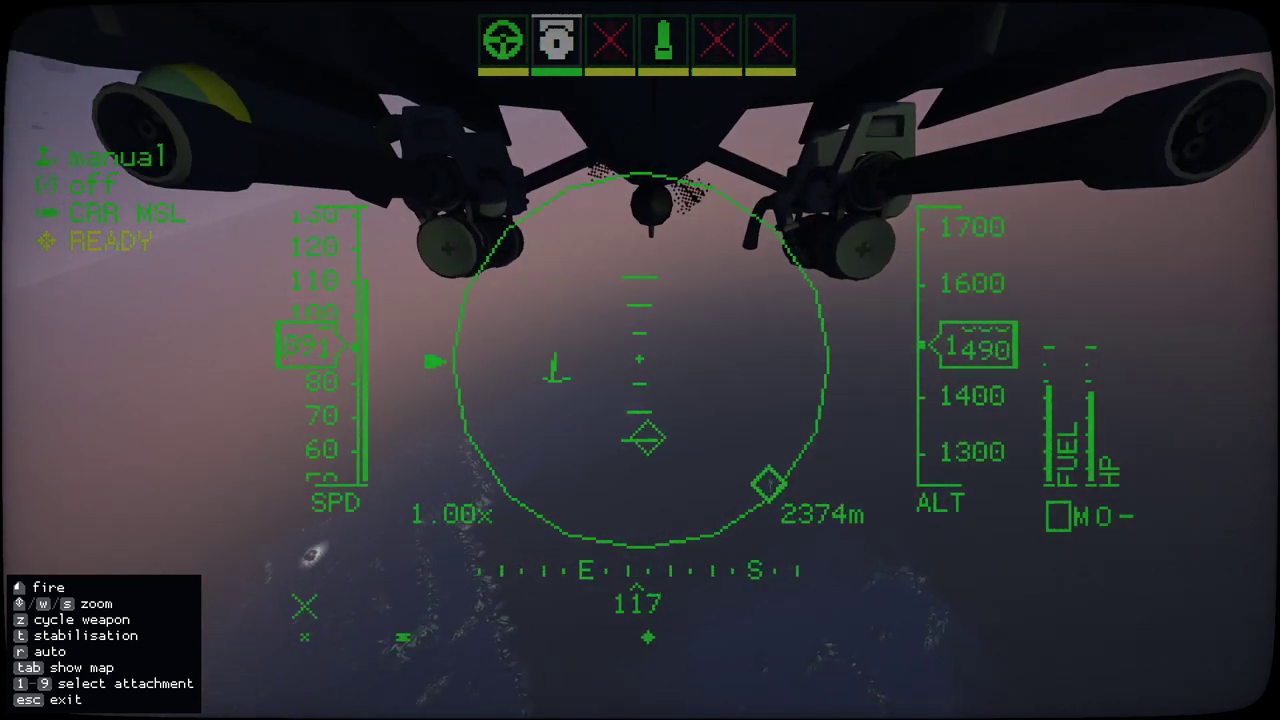
pyautogui.moveTo(640, 360); pyautogui.dragTo(400, 500)
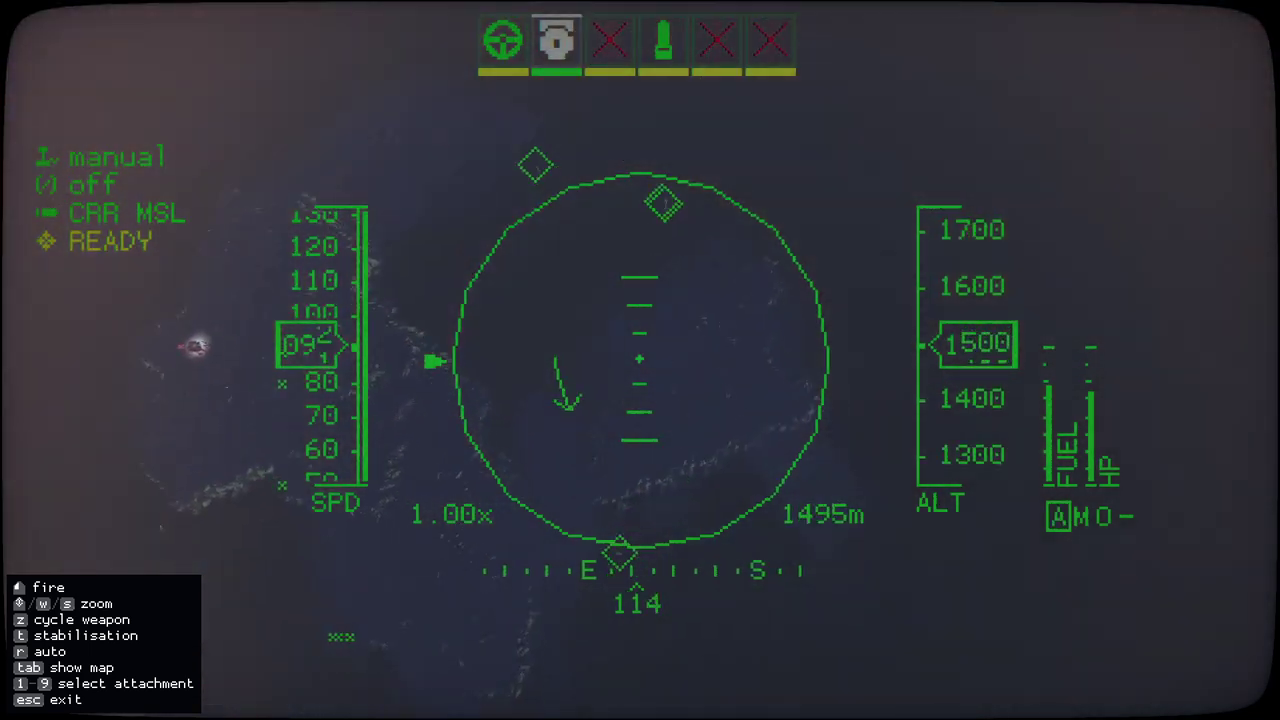
pyautogui.scroll(3, 640, 360)
pyautogui.scroll(1, 640, 360)
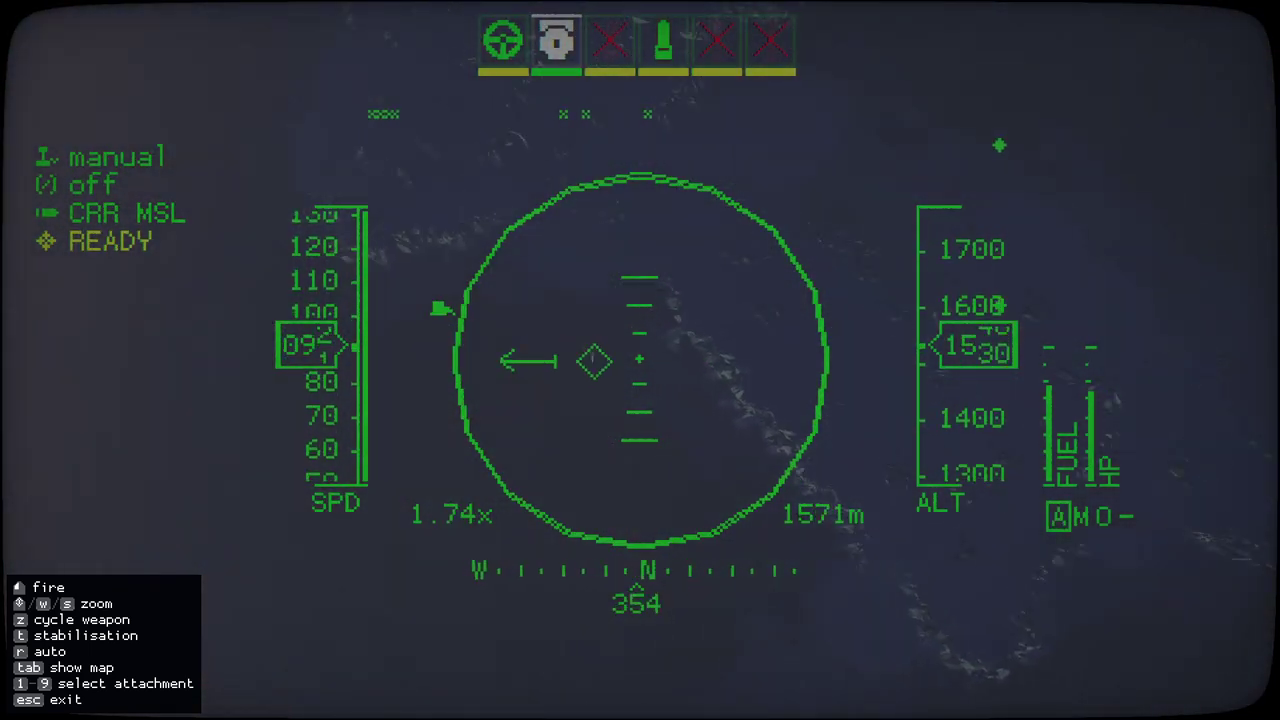
pyautogui.scroll(3, 640, 360)
pyautogui.scroll(3, 640, 360)
pyautogui.scroll(3, 640, 360)
pyautogui.scroll(-3, 640, 360)
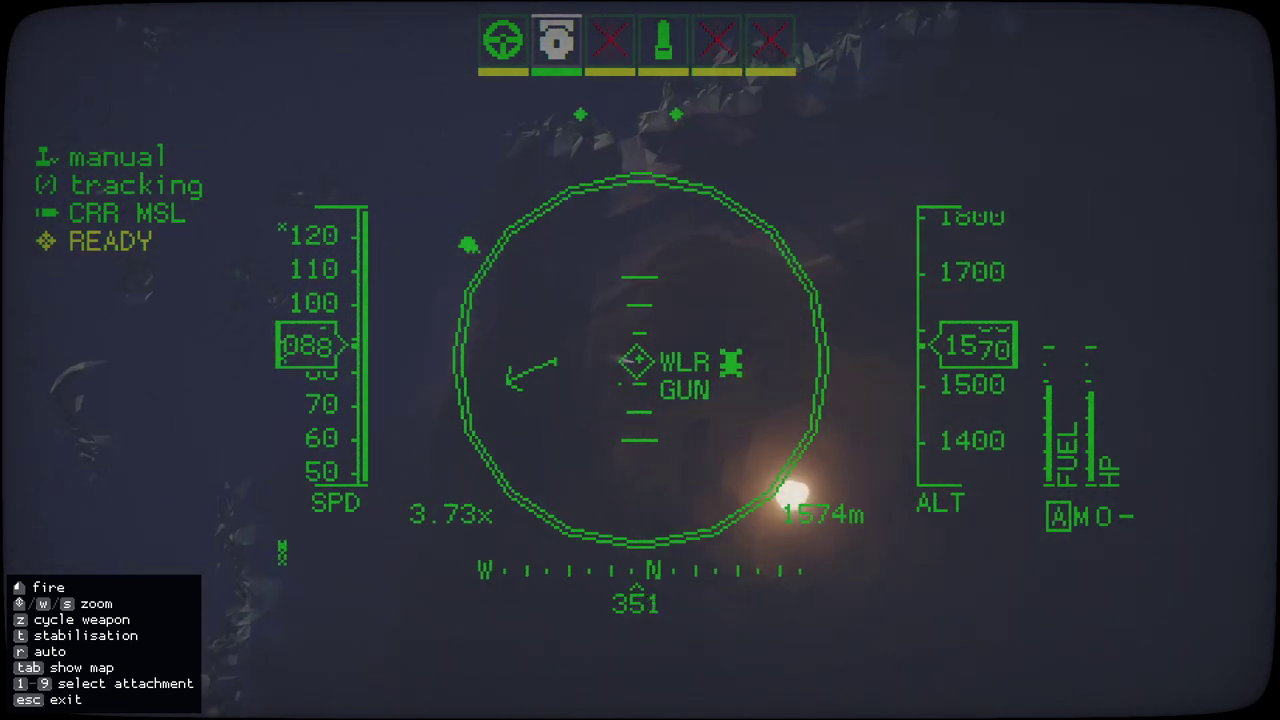
pyautogui.scroll(3, 640, 360)
pyautogui.scroll(-2, 640, 360)
pyautogui.scroll(-2, 640, 360)
pyautogui.scroll(-2, 640, 360)
pyautogui.scroll(-2, 640, 360)
pyautogui.press('Escape')
pyautogui.scroll(-2, 689, 340)
# - Launch aircraft A1 from the carrier's docked units panel
pyautogui.press('w')
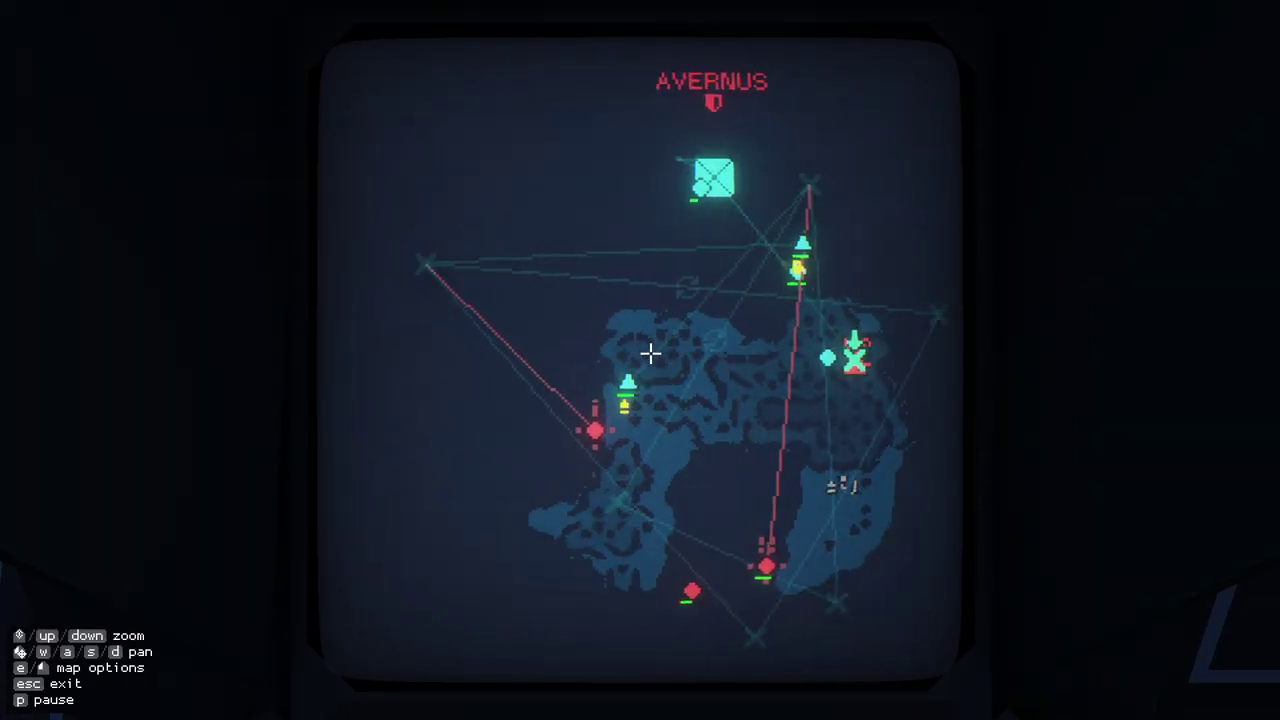
pyautogui.press('d')
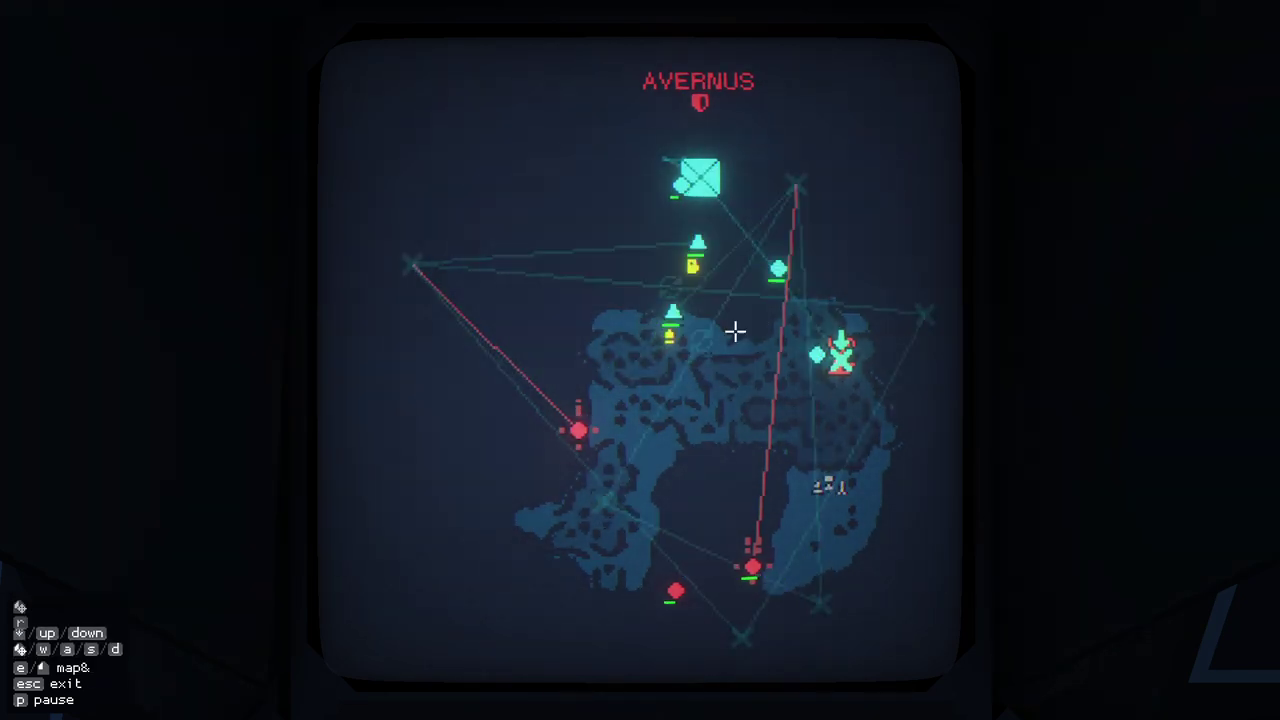
pyautogui.press('d')
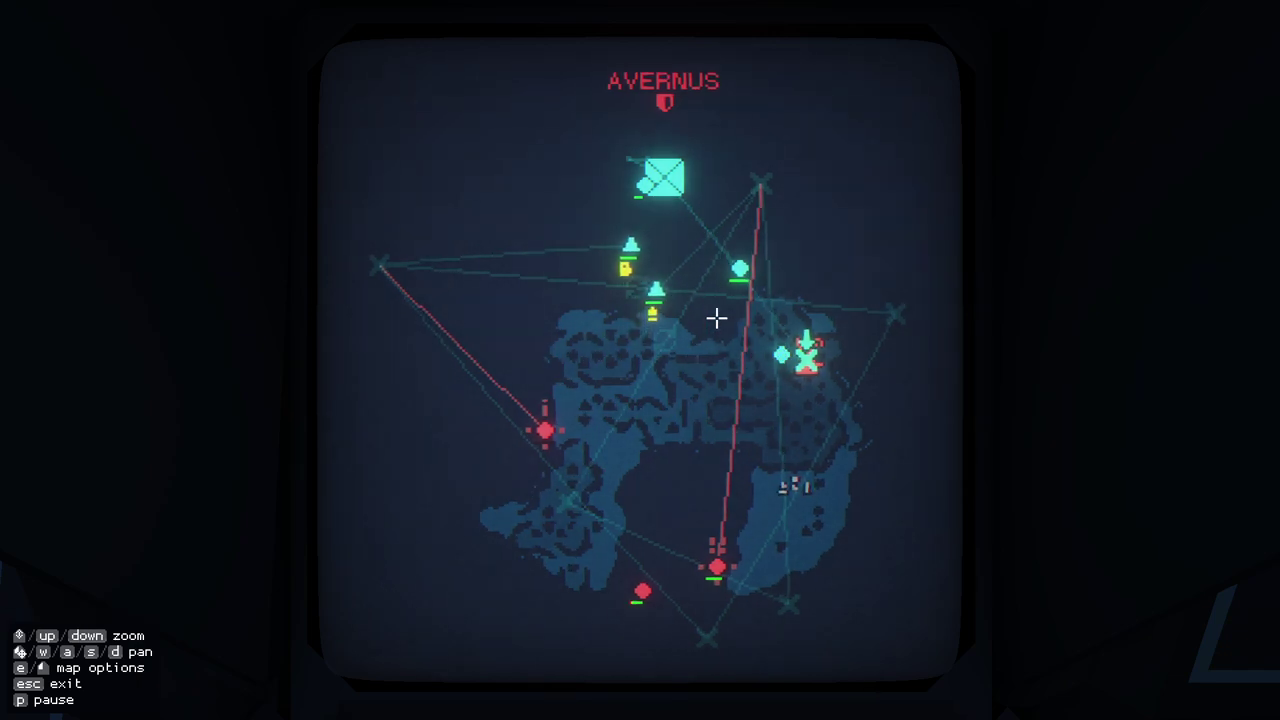
pyautogui.press('w')
pyautogui.press('w')
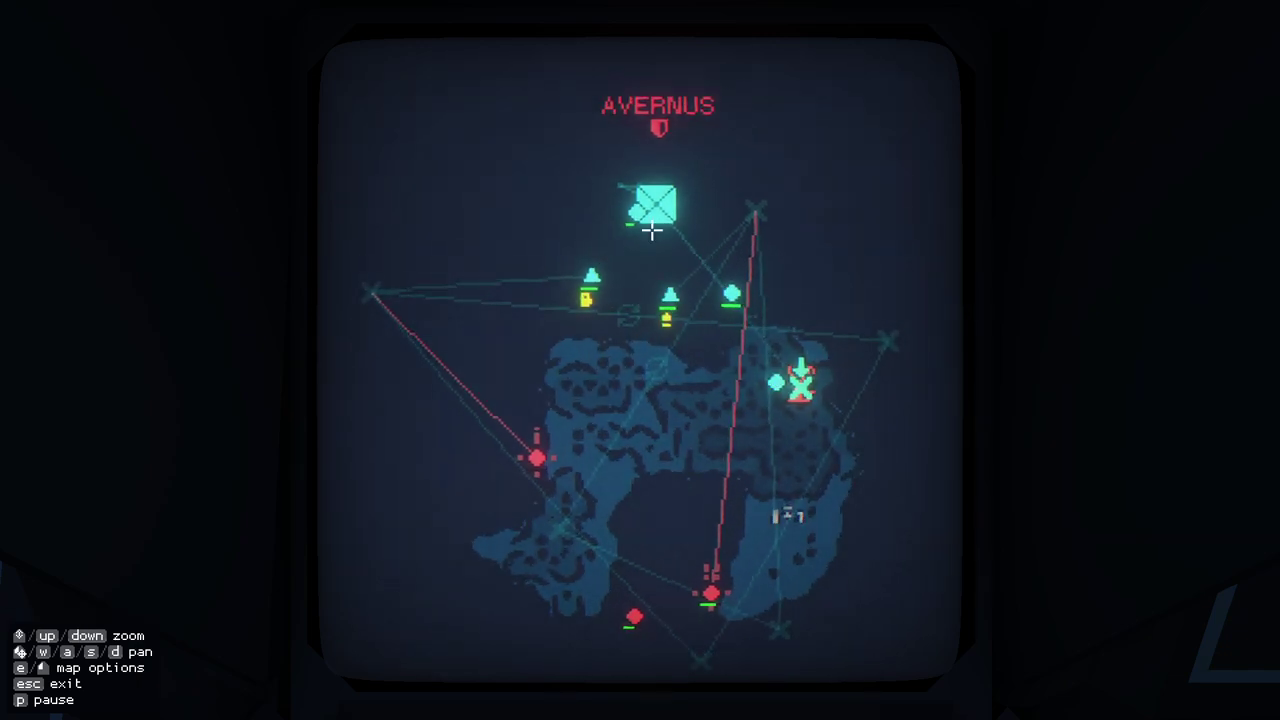
pyautogui.click(650, 228)
pyautogui.click(595, 343)
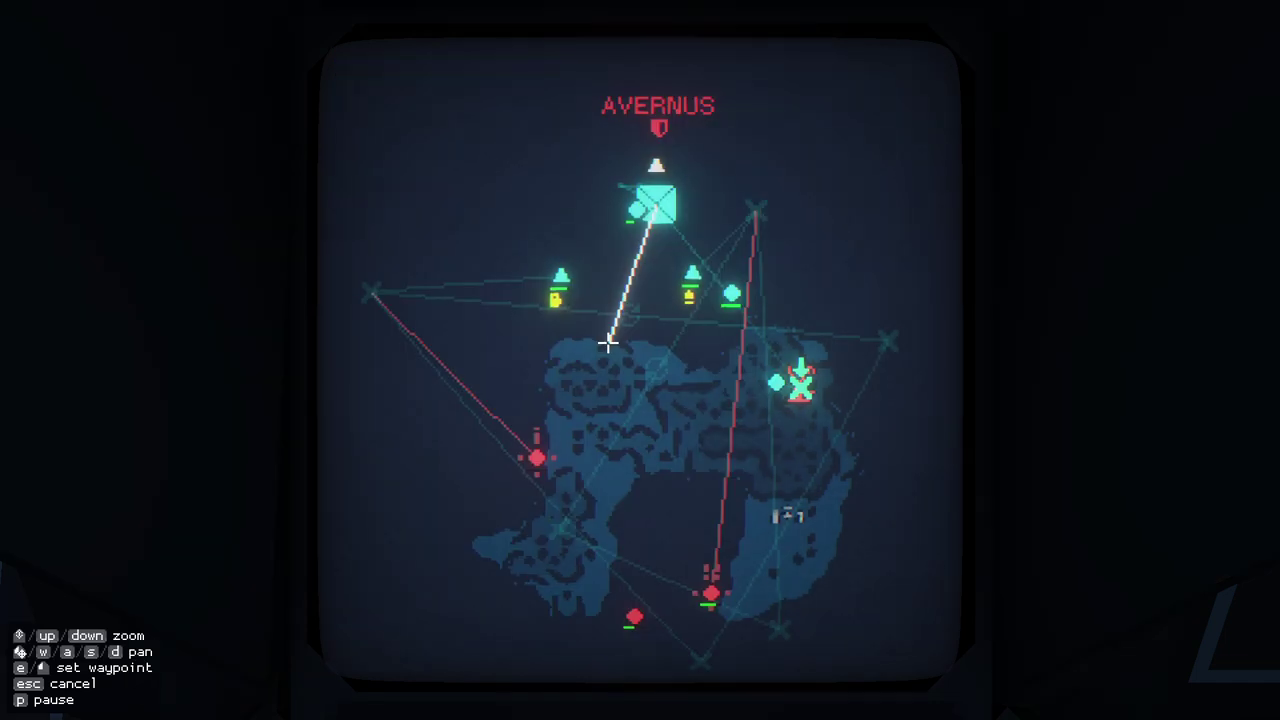
pyautogui.click(658, 204)
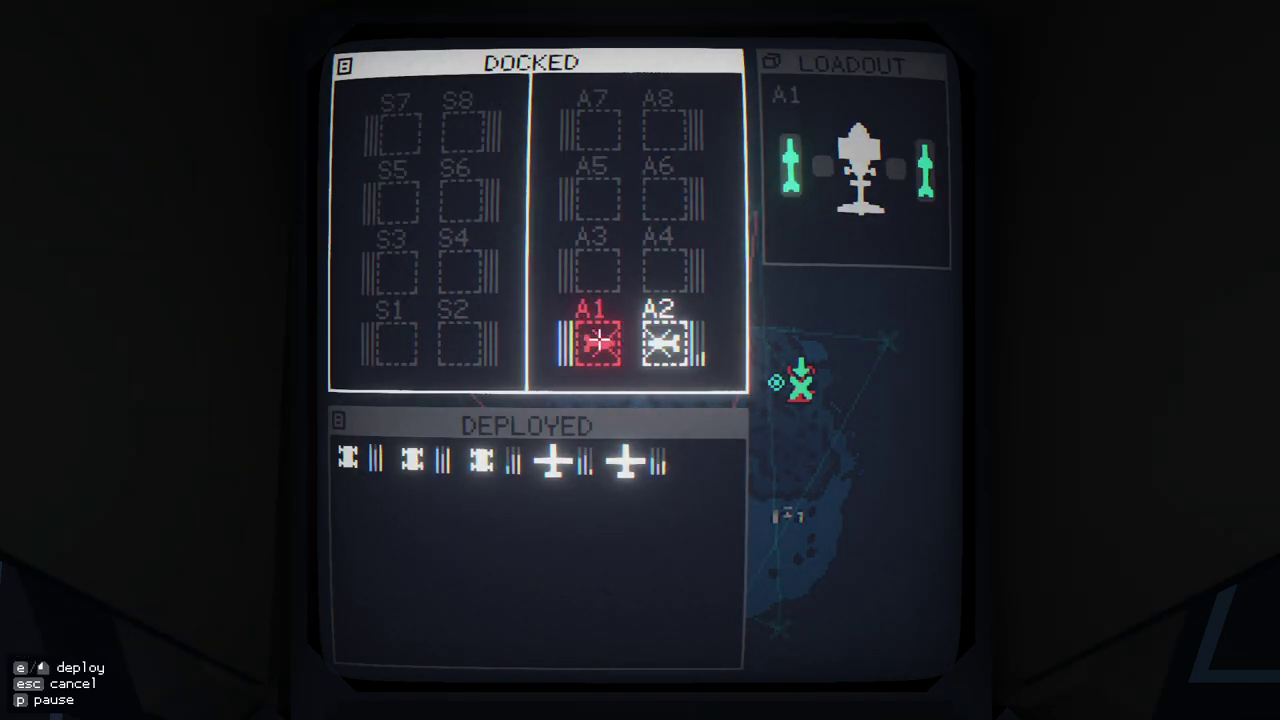
pyautogui.click(595, 343)
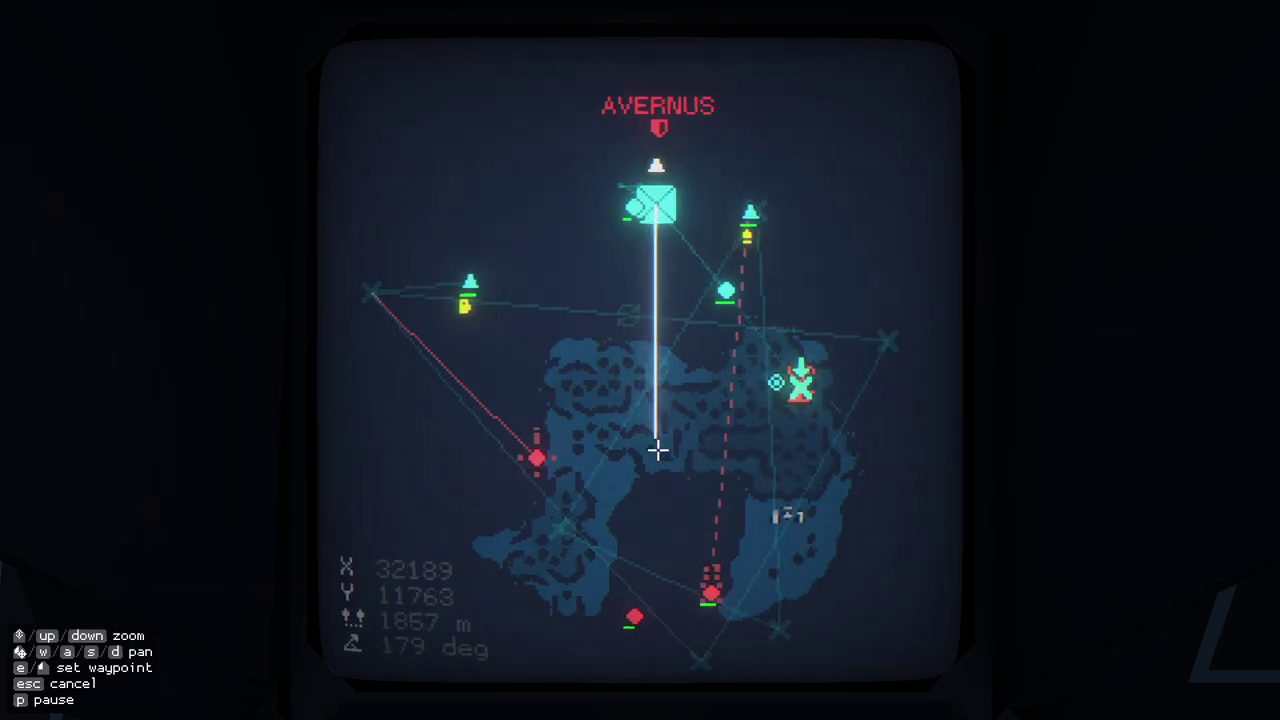
# - Order a MISSILE DOUBLE attack on the southern enemy unit and select the ALBATROSS
pyautogui.click(622, 360)
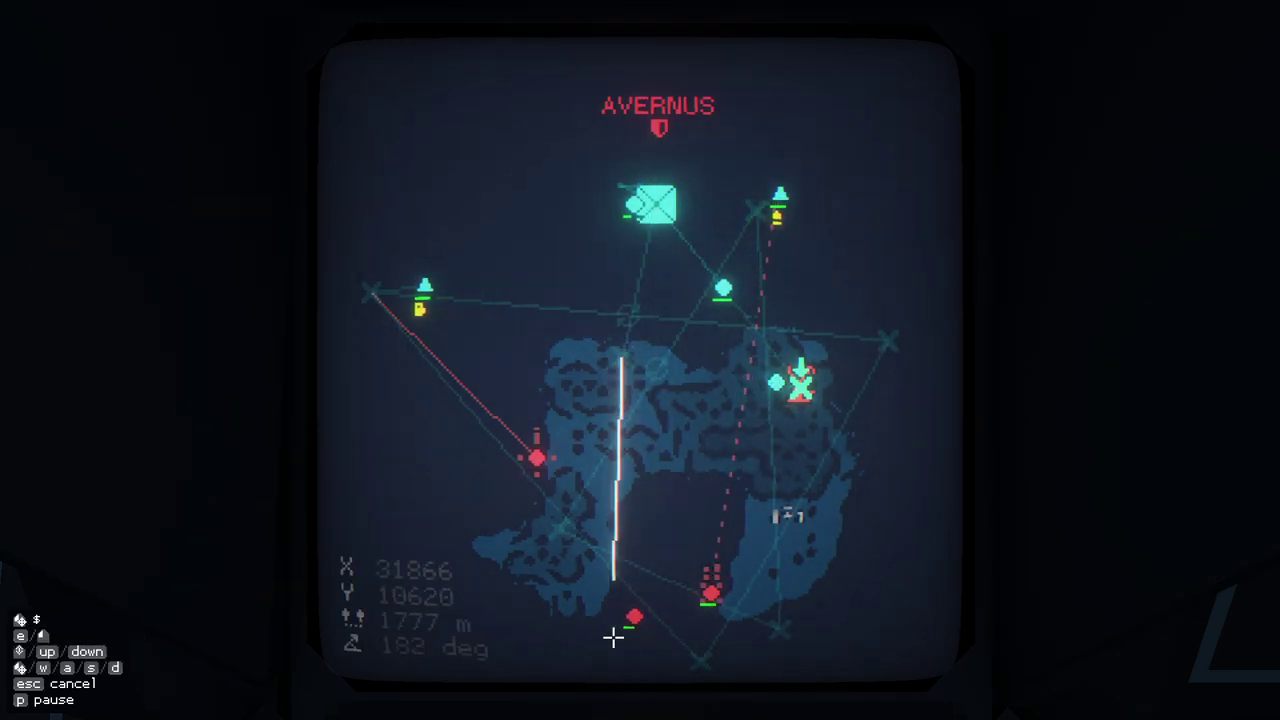
pyautogui.click(708, 590)
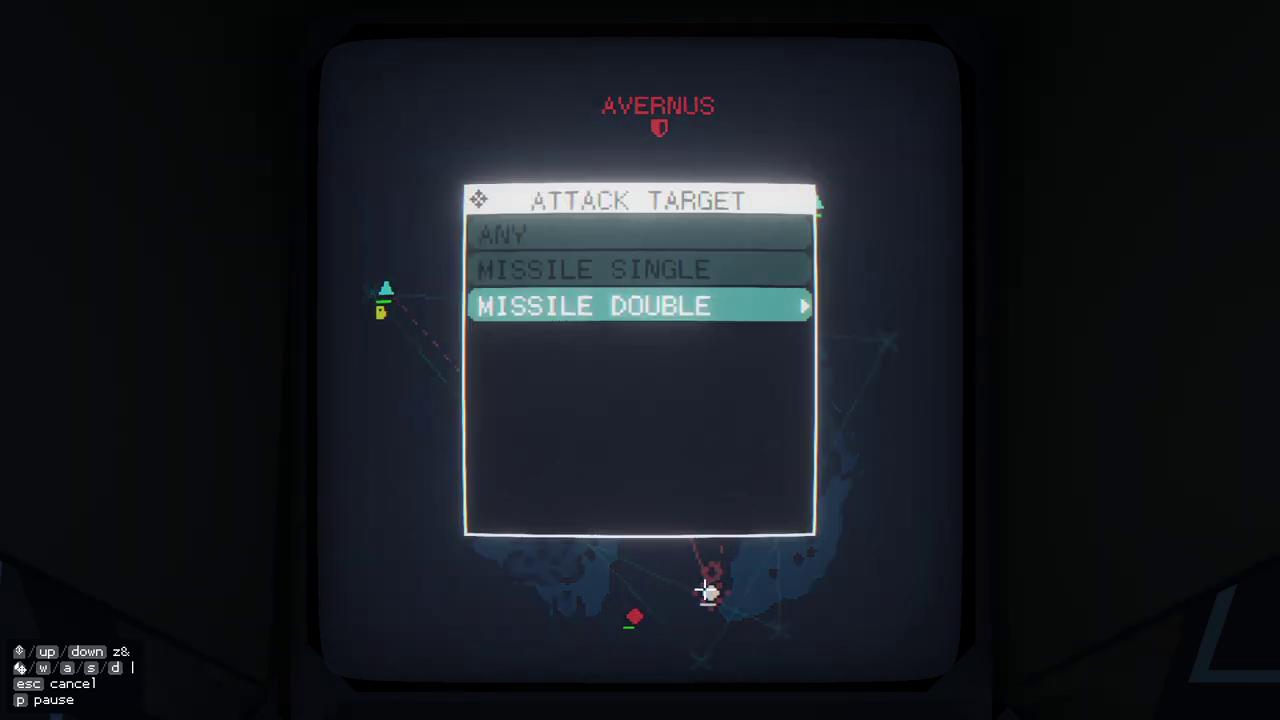
pyautogui.click(530, 272)
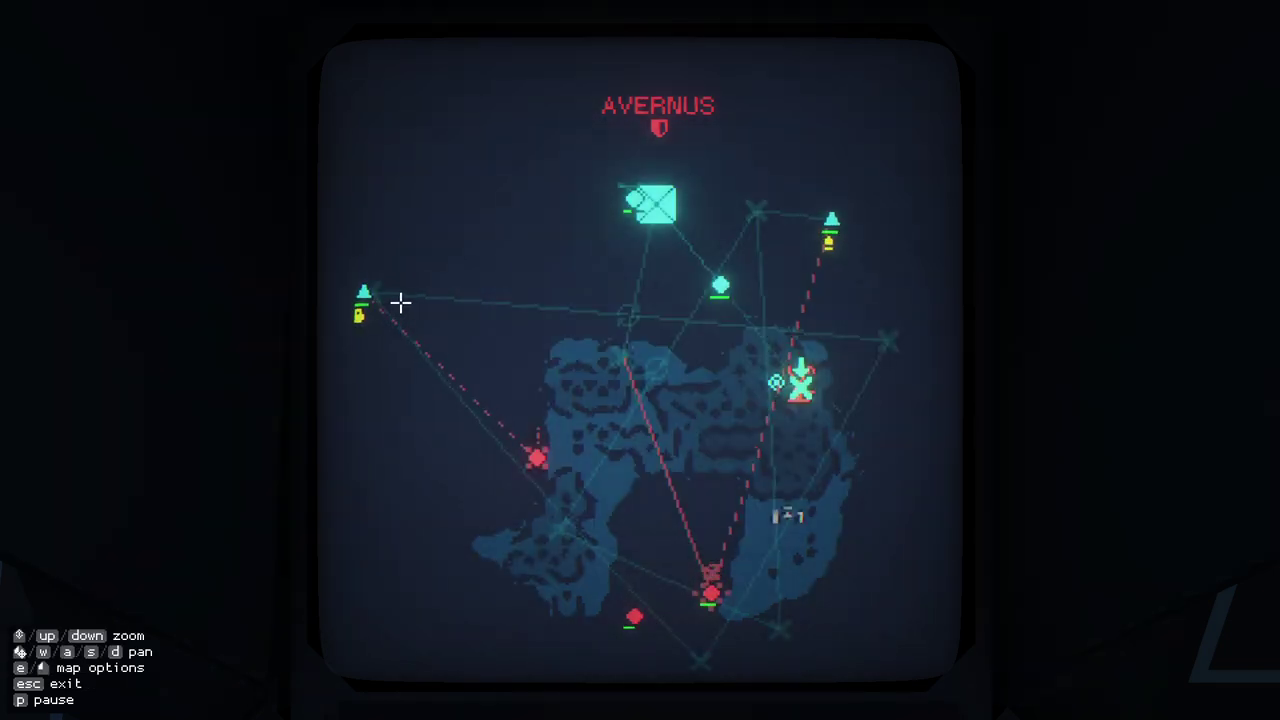
pyautogui.click(365, 295)
# - Take manual camera control, fire missiles at the locked target until impact, then exit
pyautogui.click(385, 260)
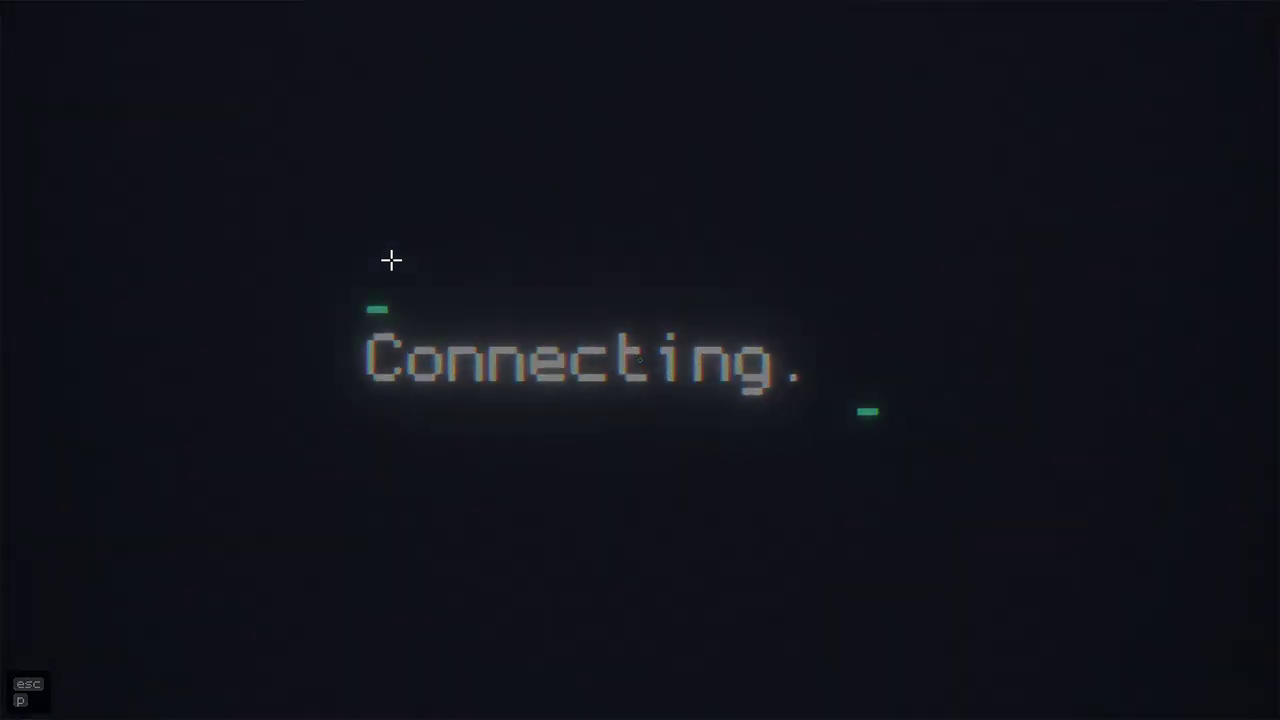
pyautogui.press('r')
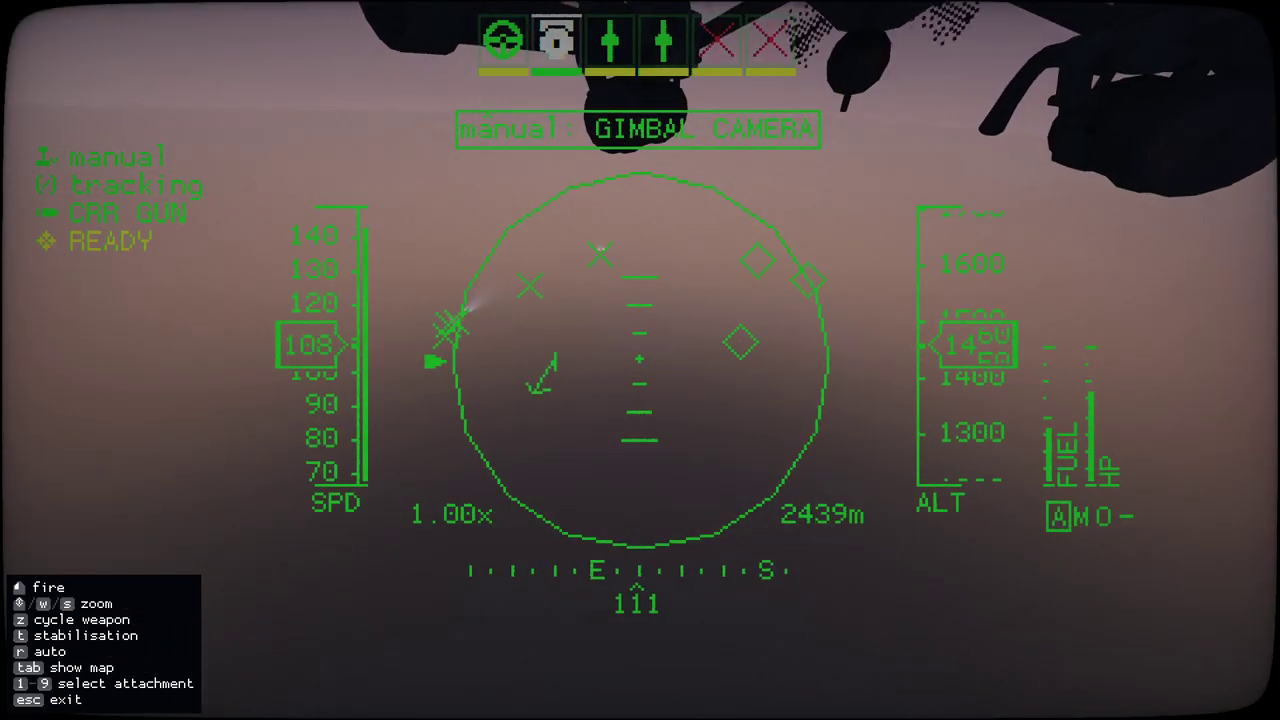
pyautogui.scroll(3, 640, 360)
pyautogui.scroll(2, 640, 360)
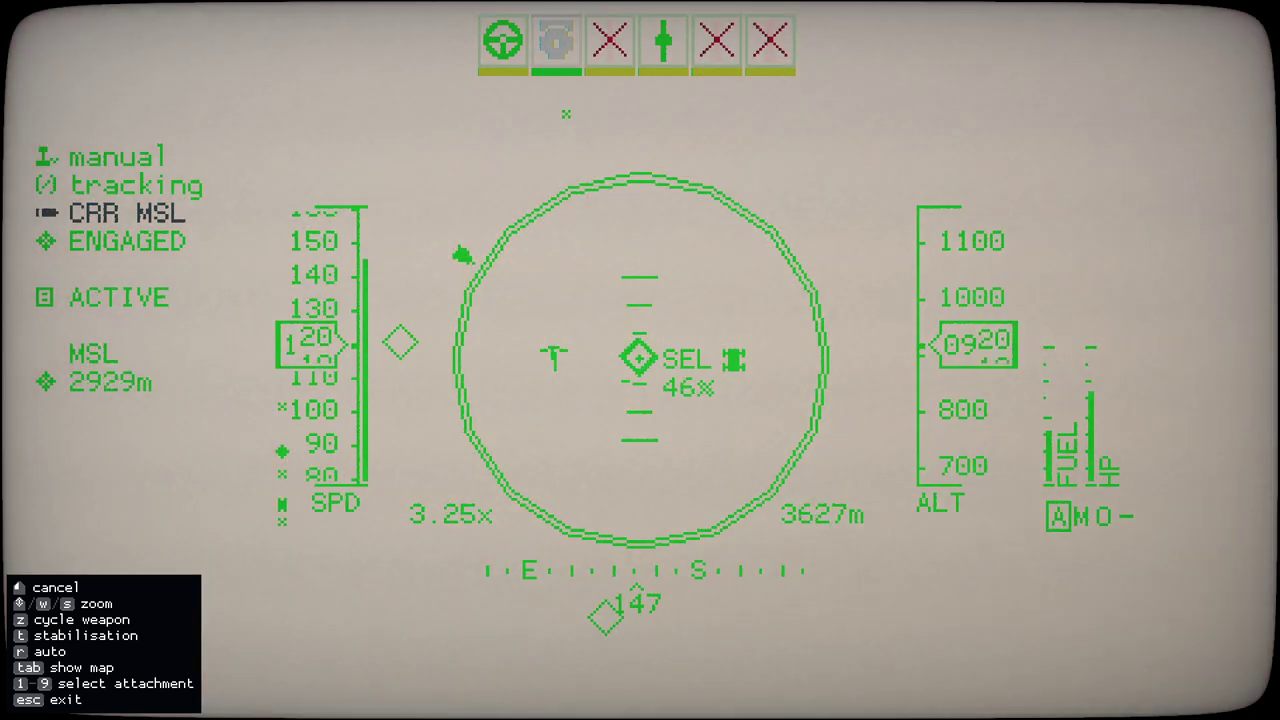
pyautogui.press('s')
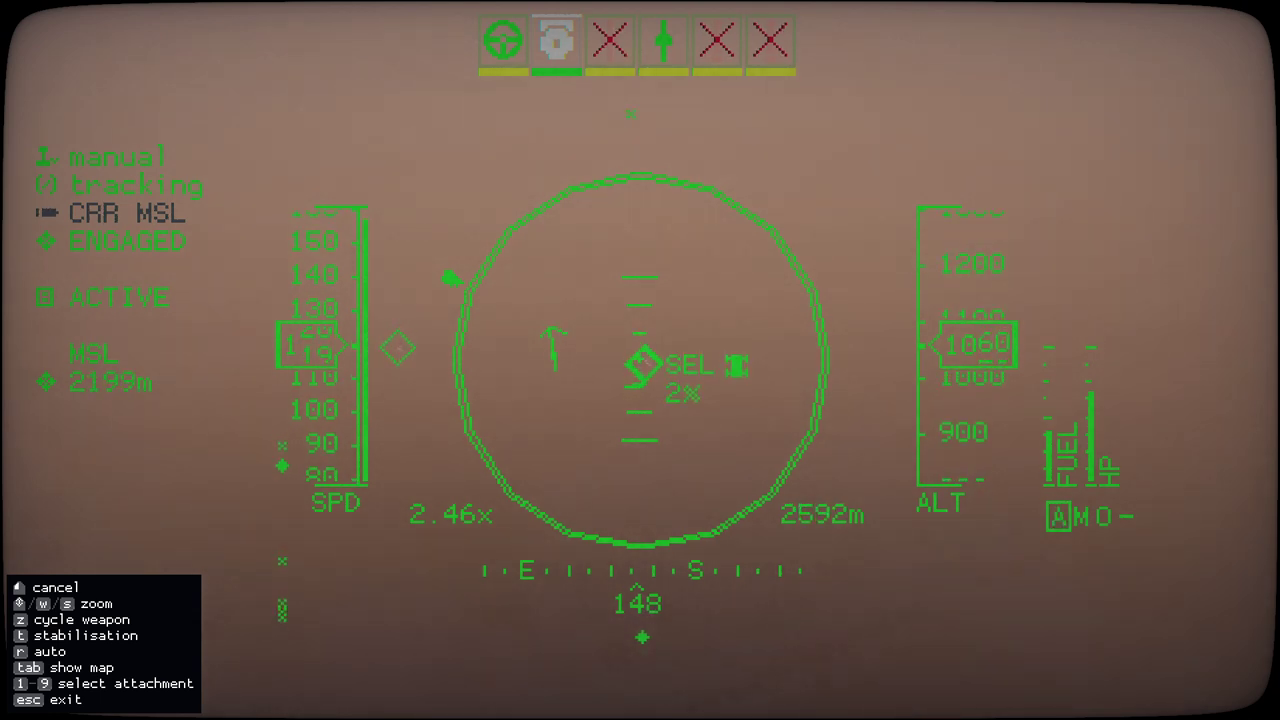
pyautogui.press('w')
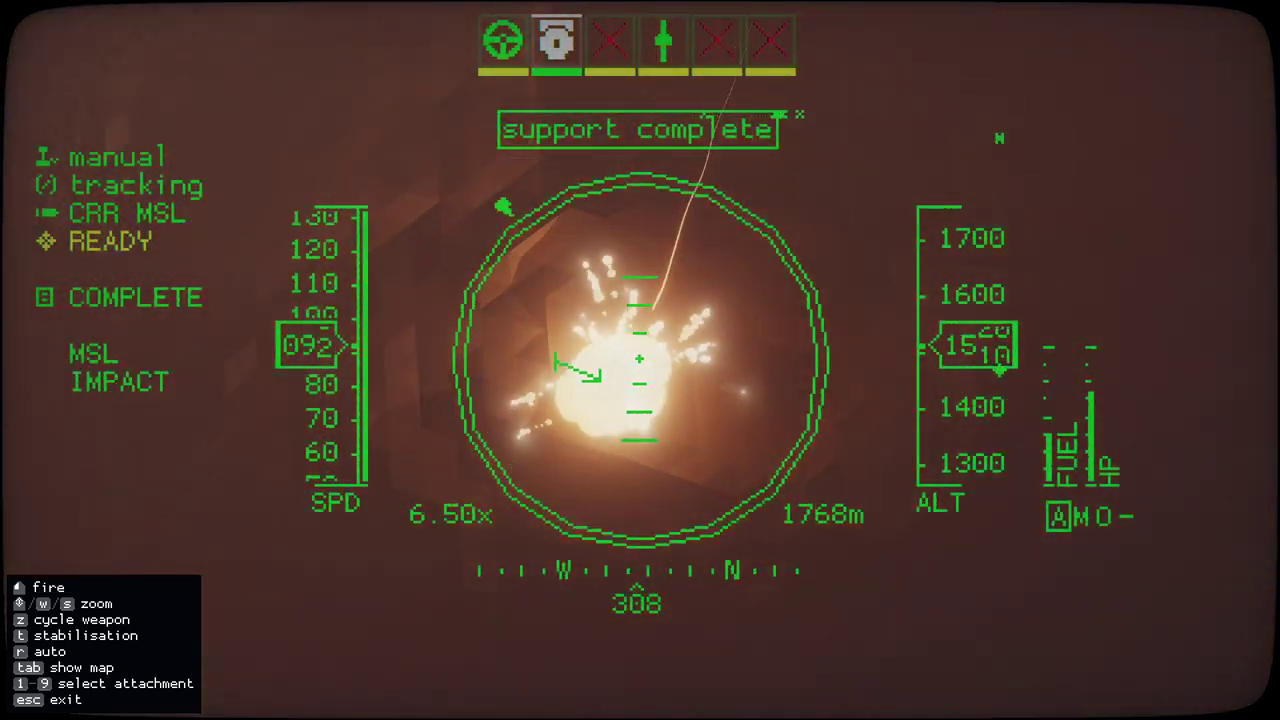
pyautogui.press('Escape')
pyautogui.press('Escape')
pyautogui.scroll(-3, 804, 339)
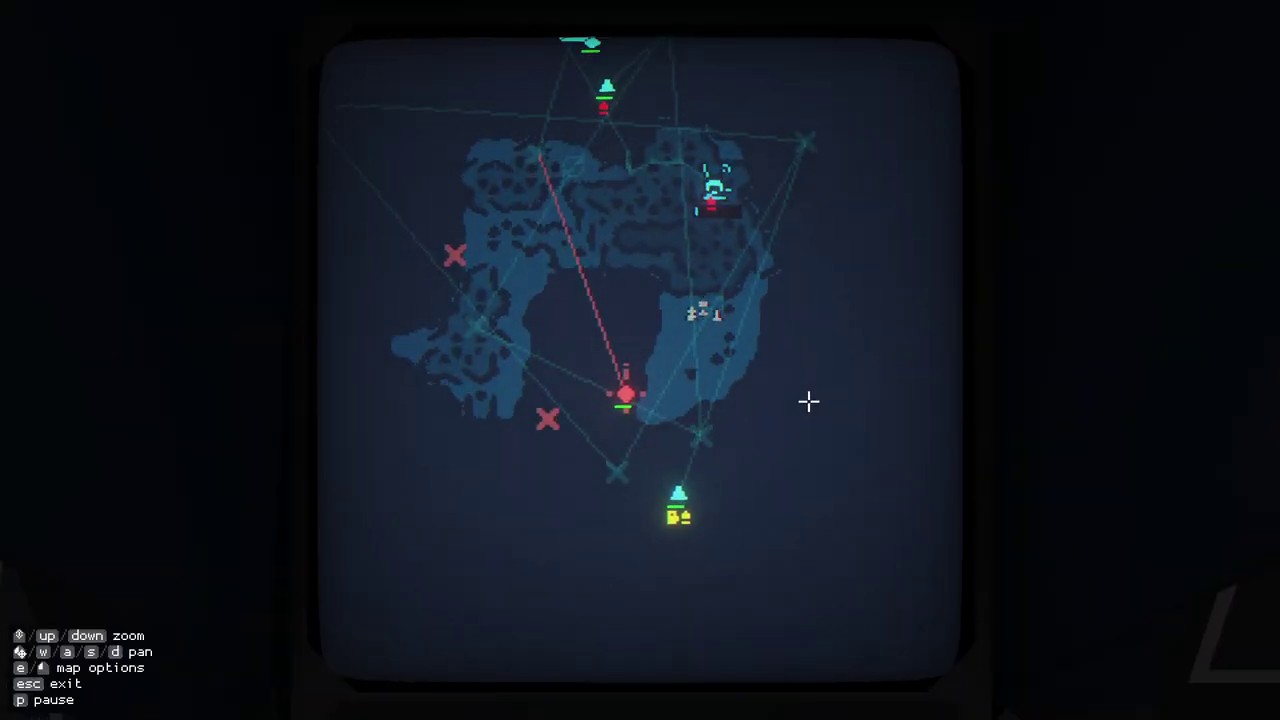
# - Place a waypoint for the southern aircraft near Avernus
pyautogui.press('w')
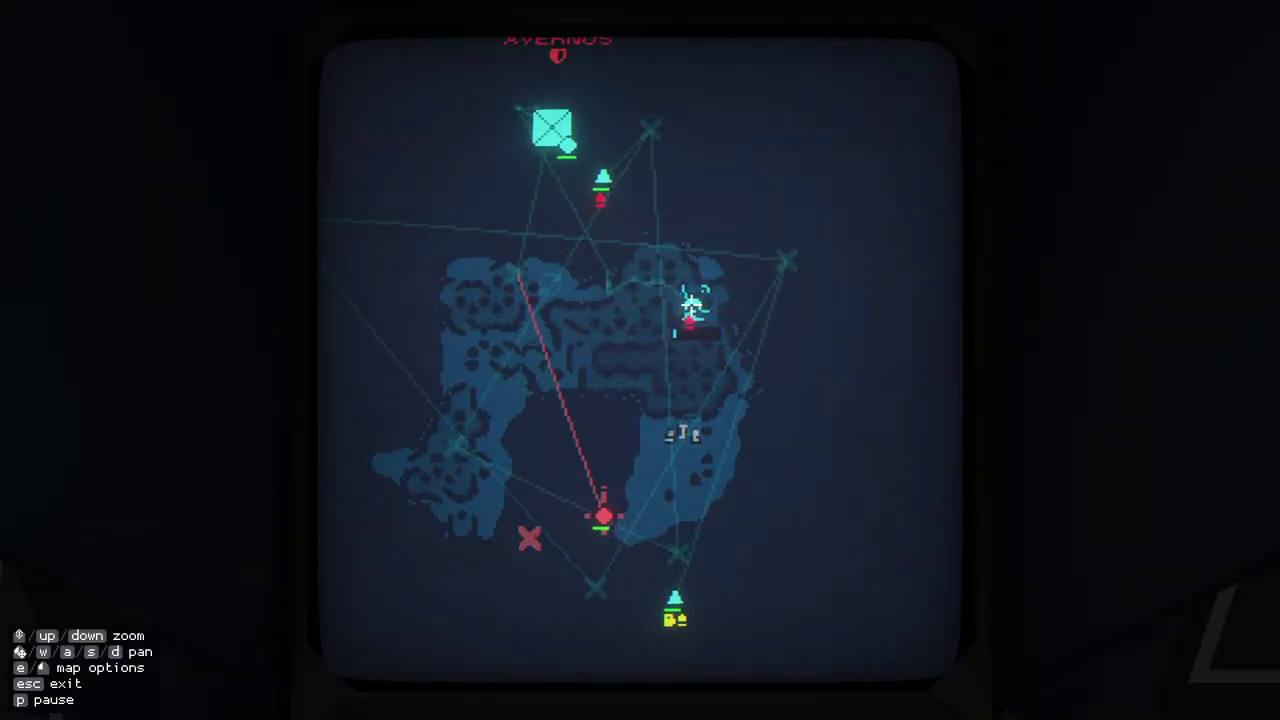
pyautogui.press('a')
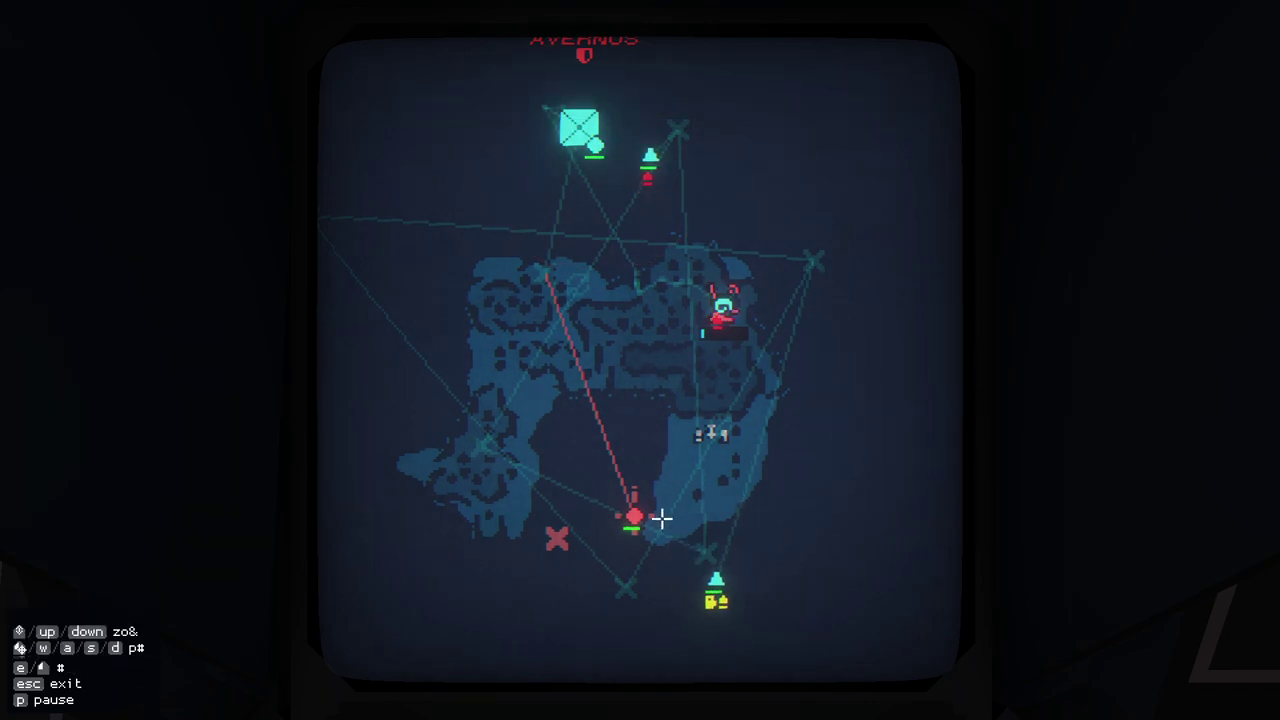
pyautogui.click(817, 262)
pyautogui.click(775, 272)
pyautogui.press('Escape')
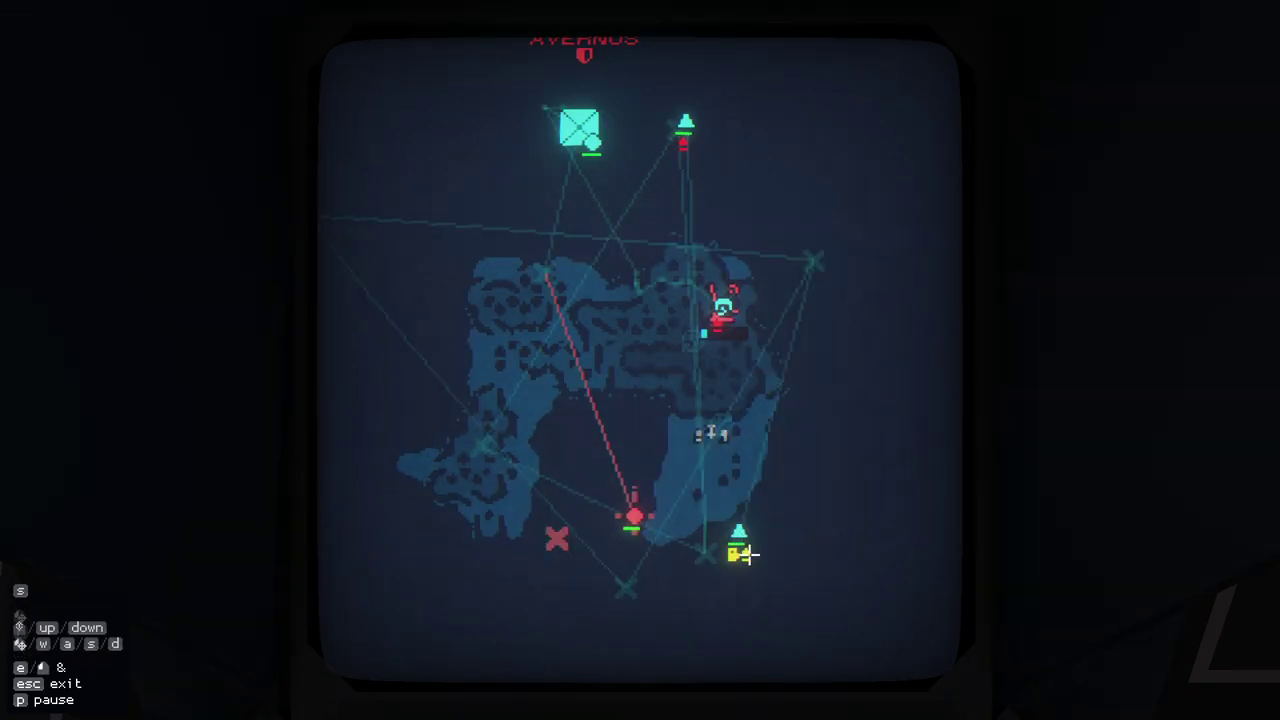
# - Order a MISSILE SINGLE attack on the red enemy target
pyautogui.click(745, 540)
pyautogui.press('Escape')
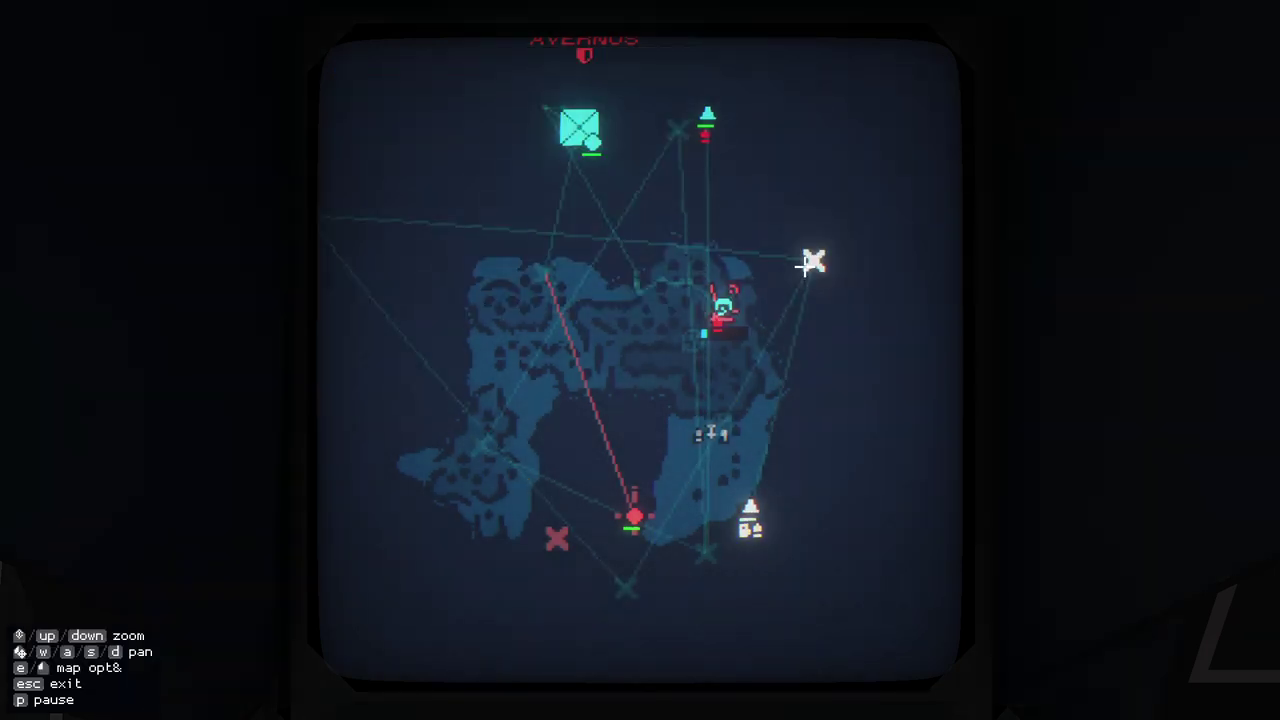
pyautogui.click(750, 515)
pyautogui.press('Escape')
pyautogui.press('e')
pyautogui.click(632, 515)
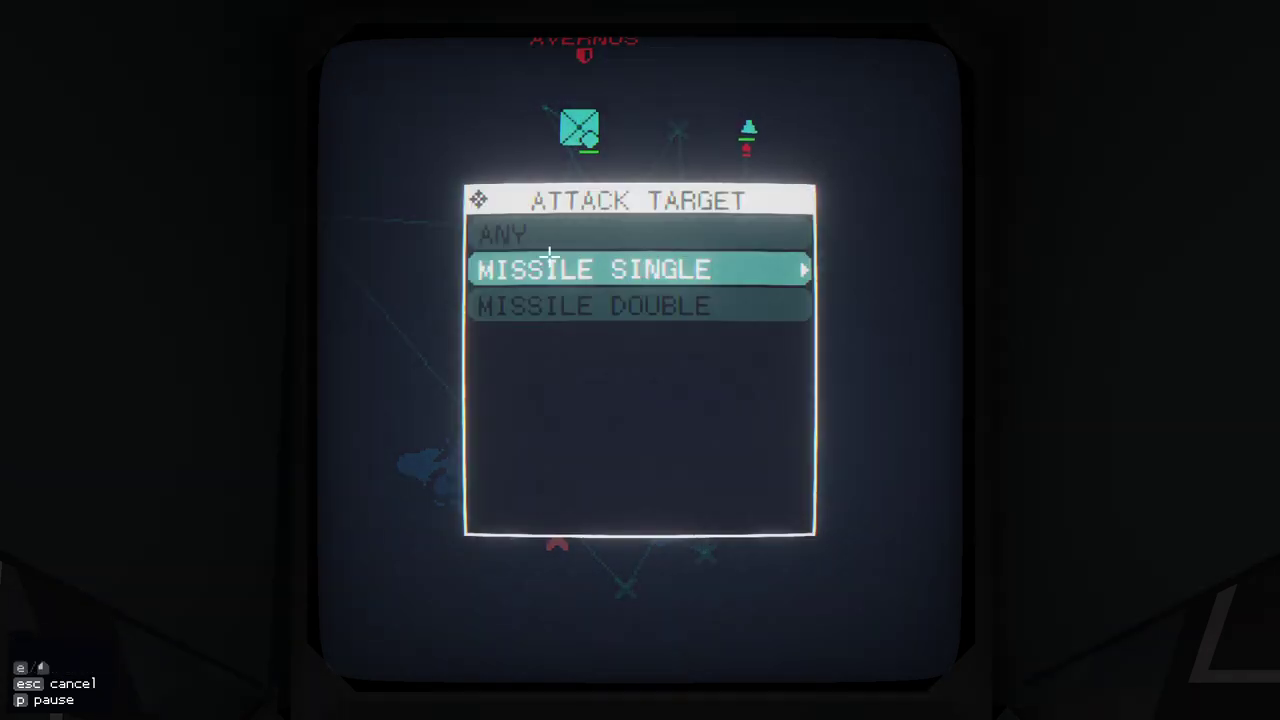
pyautogui.click(573, 272)
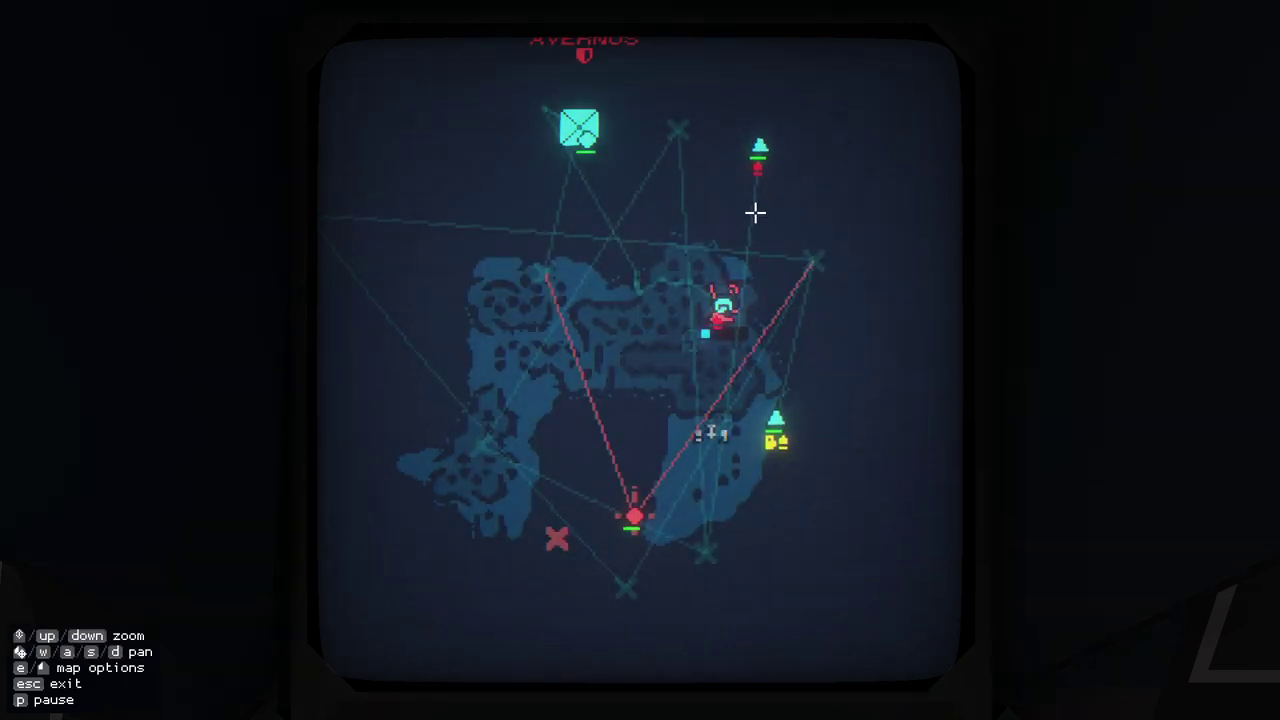
# - Select the aircraft and start plotting a new roughly 3 km route leg
pyautogui.click(759, 150)
pyautogui.press('Escape')
pyautogui.click(765, 185)
pyautogui.press('Escape')
pyautogui.press('Escape')
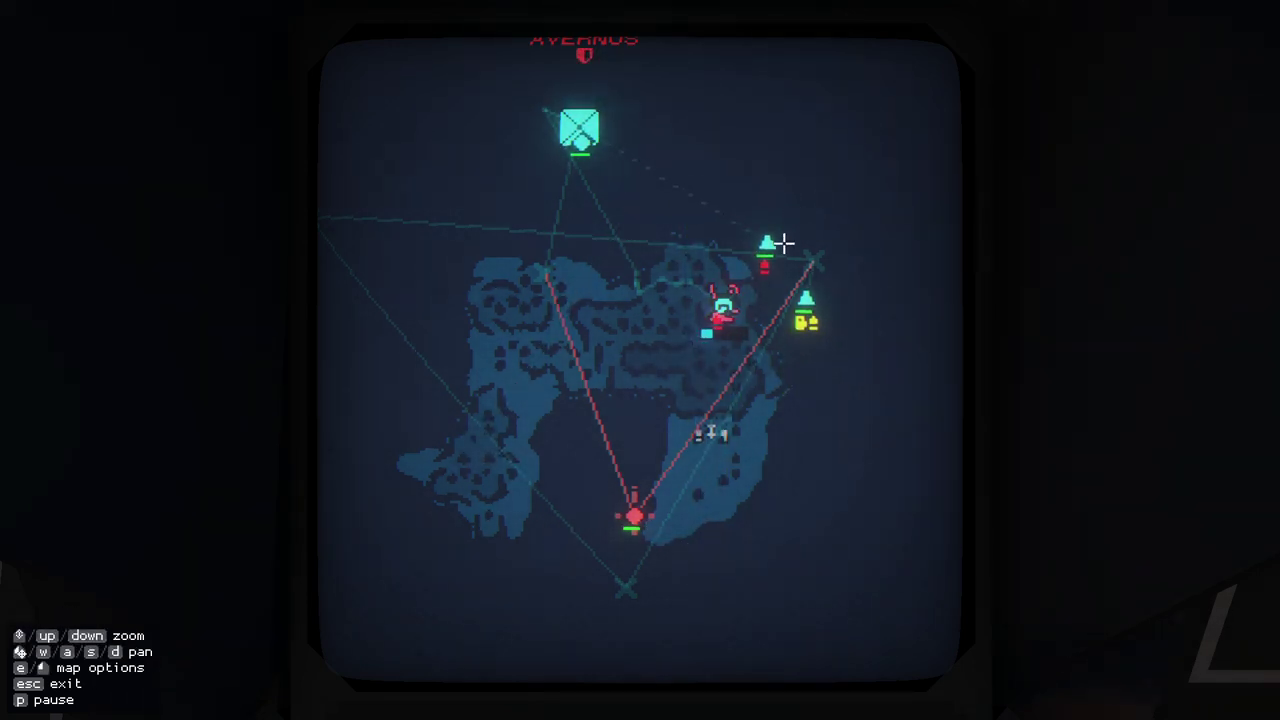
pyautogui.click(770, 244)
pyautogui.click(757, 539)
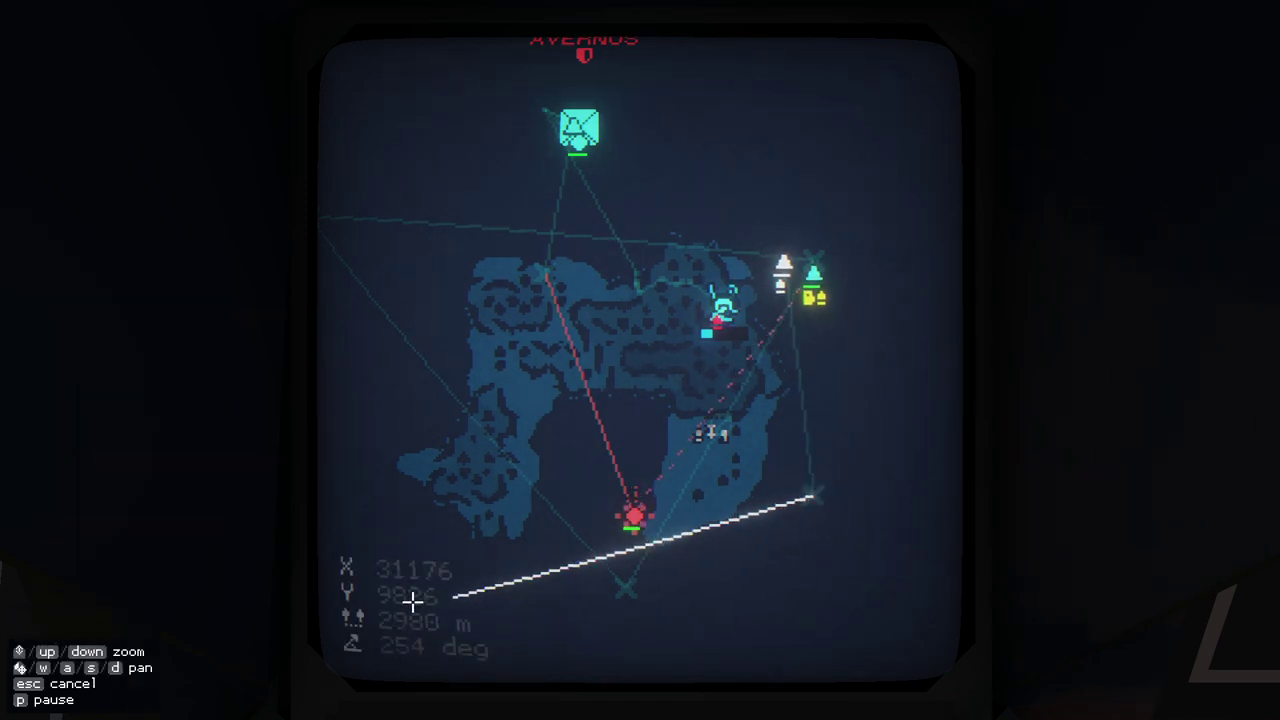
# - Set the first waypoint's altitude to 1100 and confirm it
pyautogui.click(815, 494)
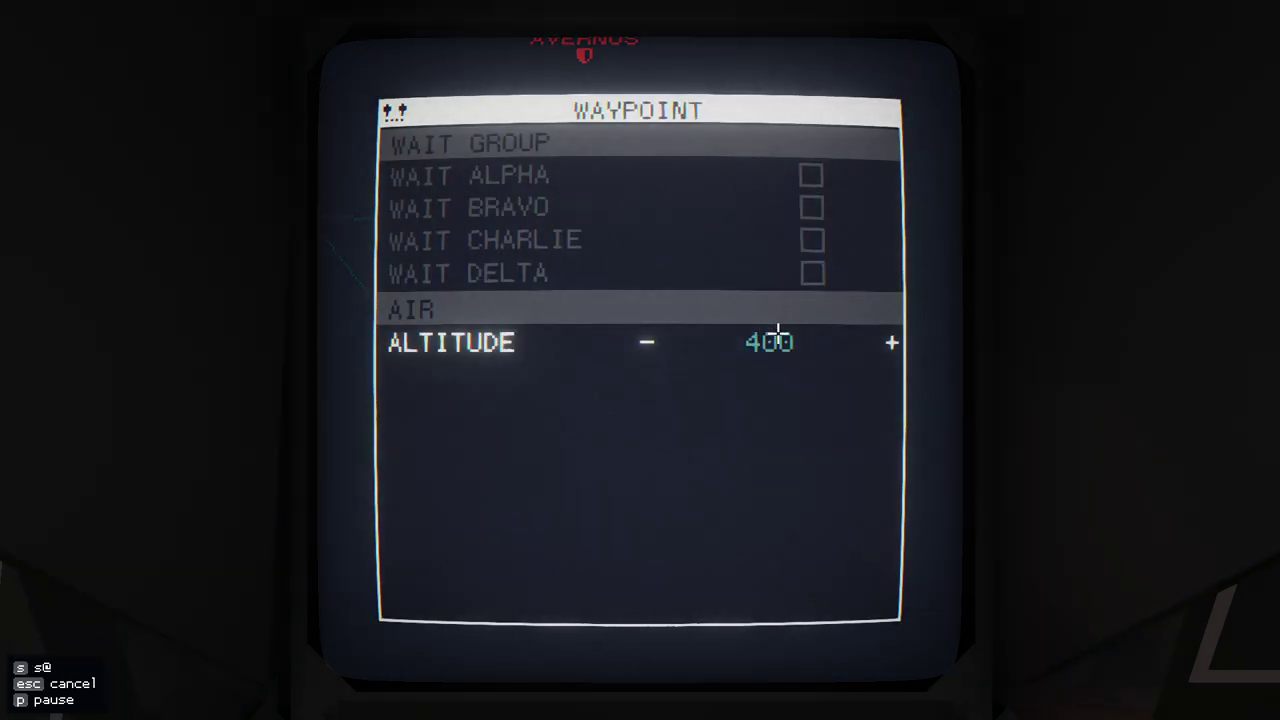
pyautogui.scroll(4, 778, 333)
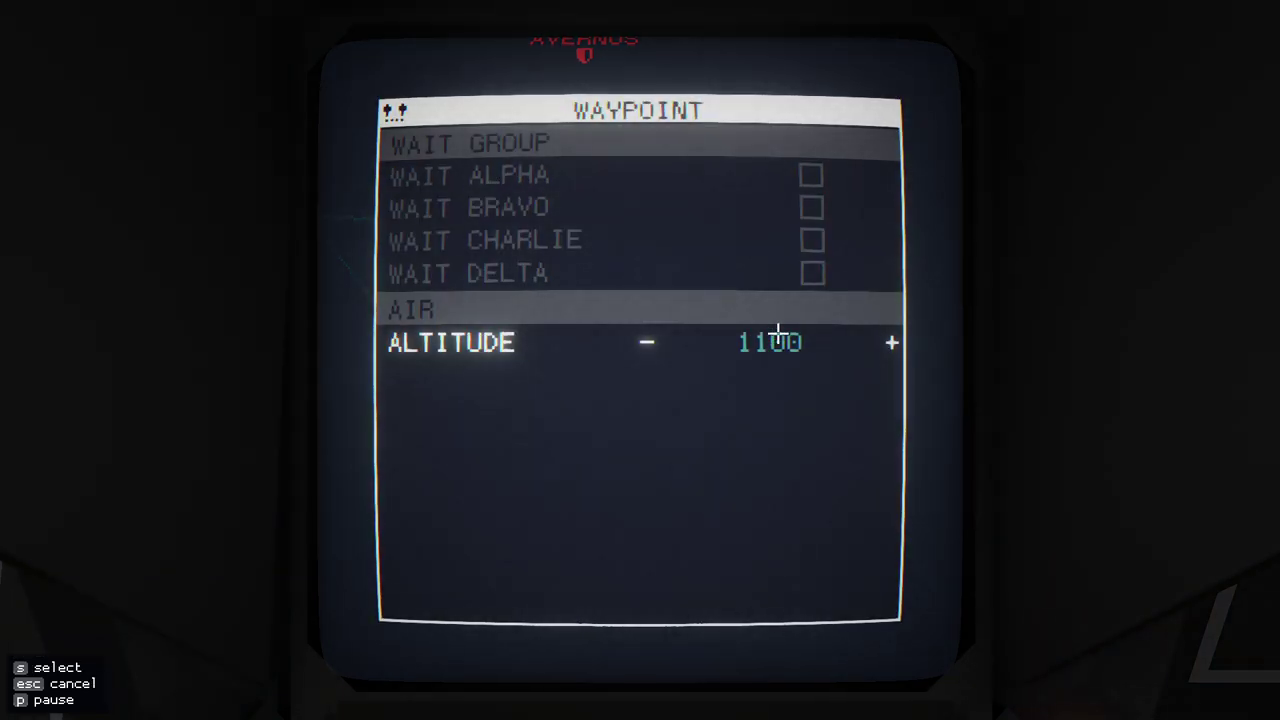
pyautogui.press('s')
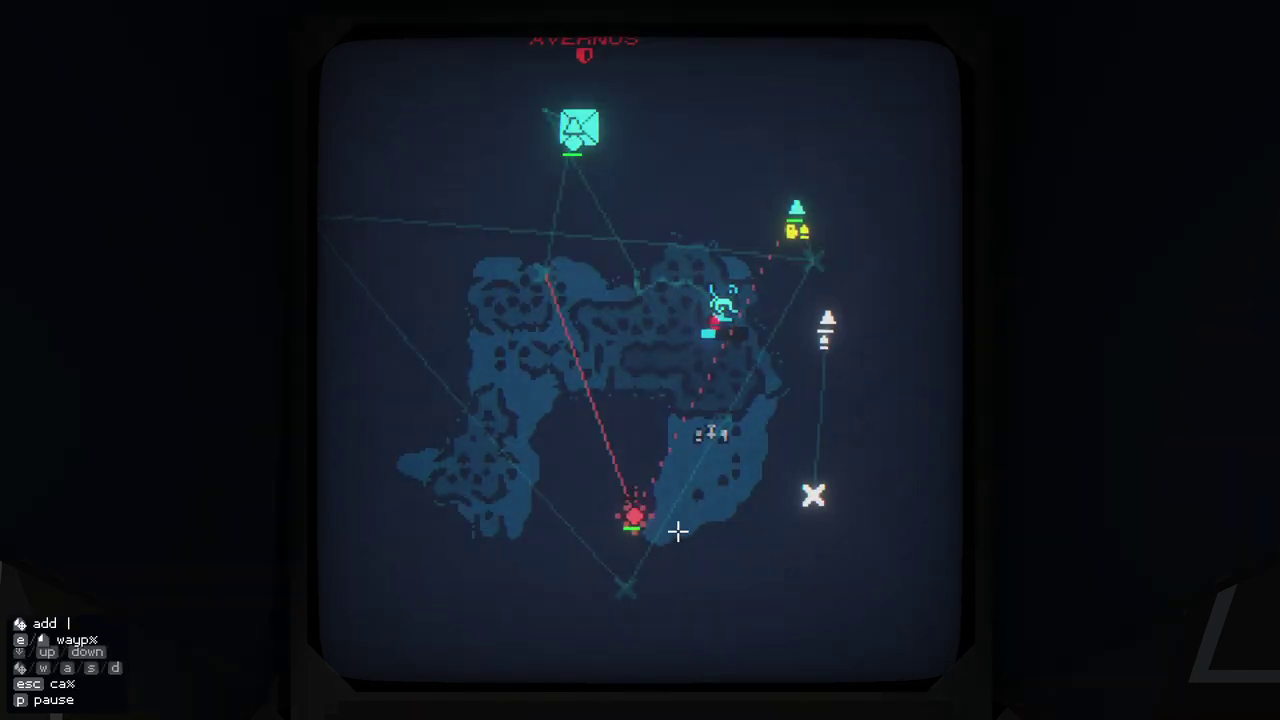
pyautogui.click(519, 580)
# - Add west, north, middle and east waypoints to close the patrol loop, then select ALBATROSS
pyautogui.click(519, 578)
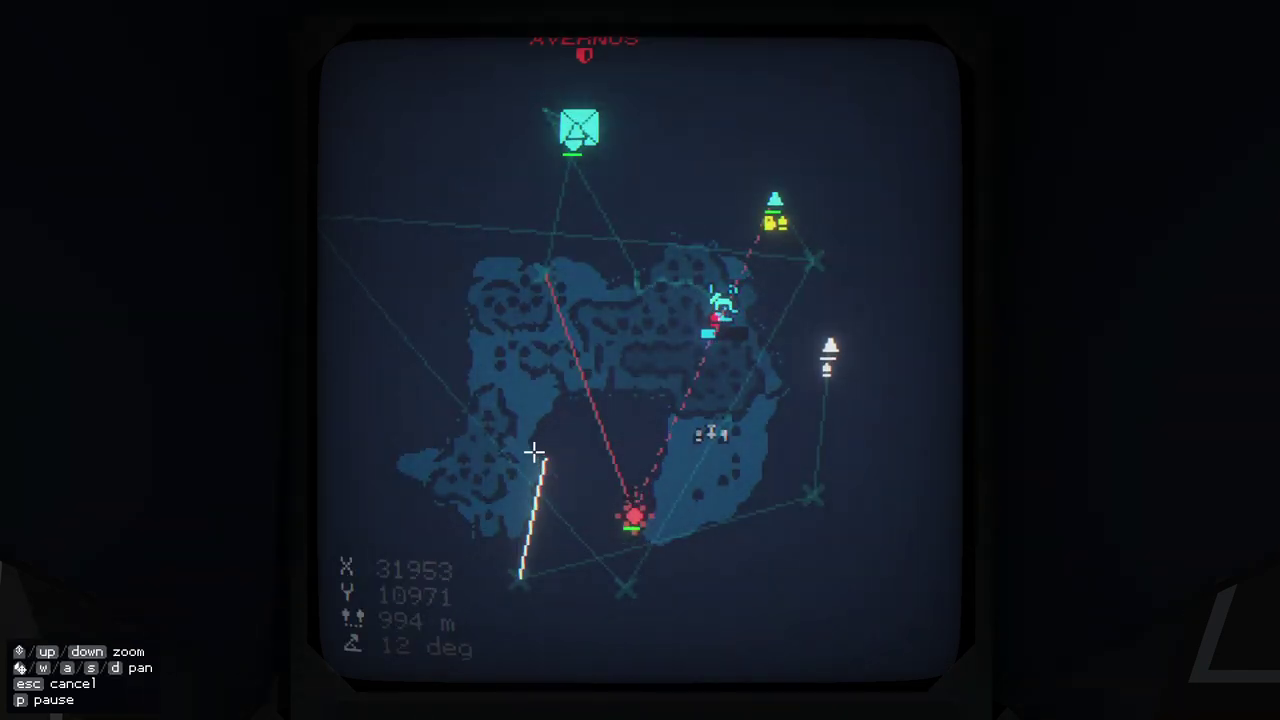
pyautogui.click(445, 500)
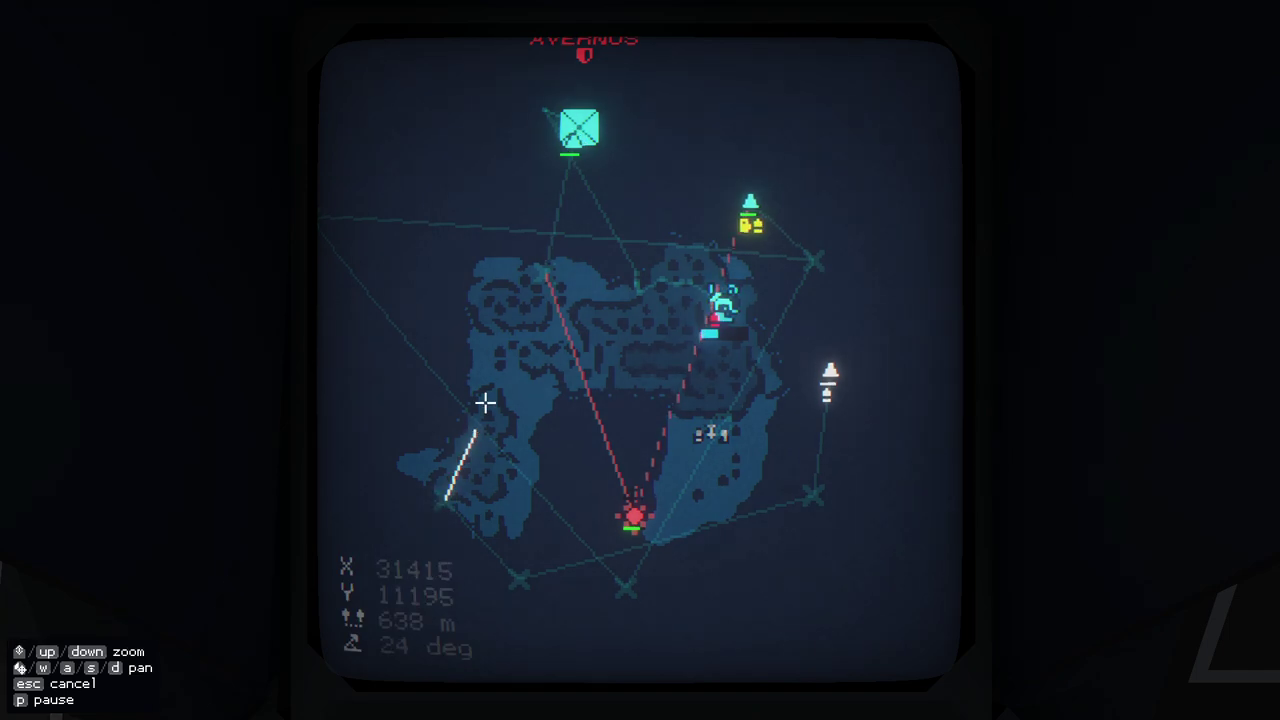
pyautogui.click(486, 402)
pyautogui.click(703, 353)
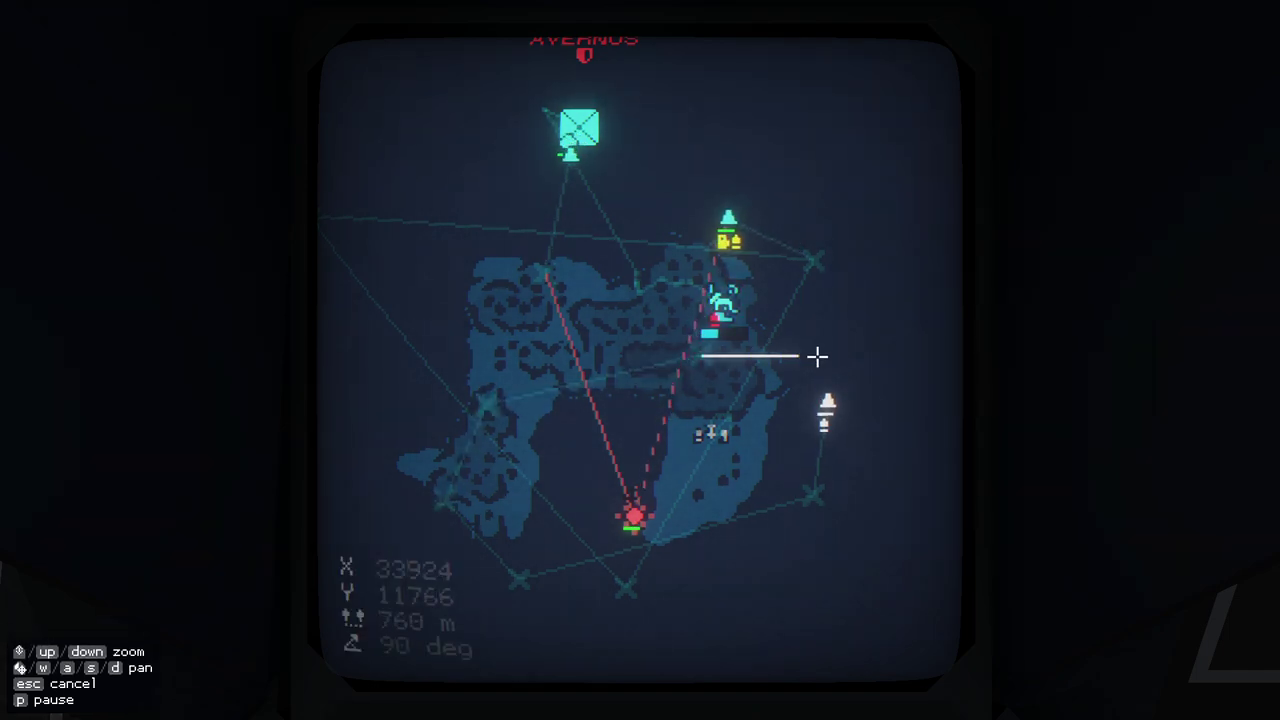
pyautogui.click(833, 376)
pyautogui.click(815, 495)
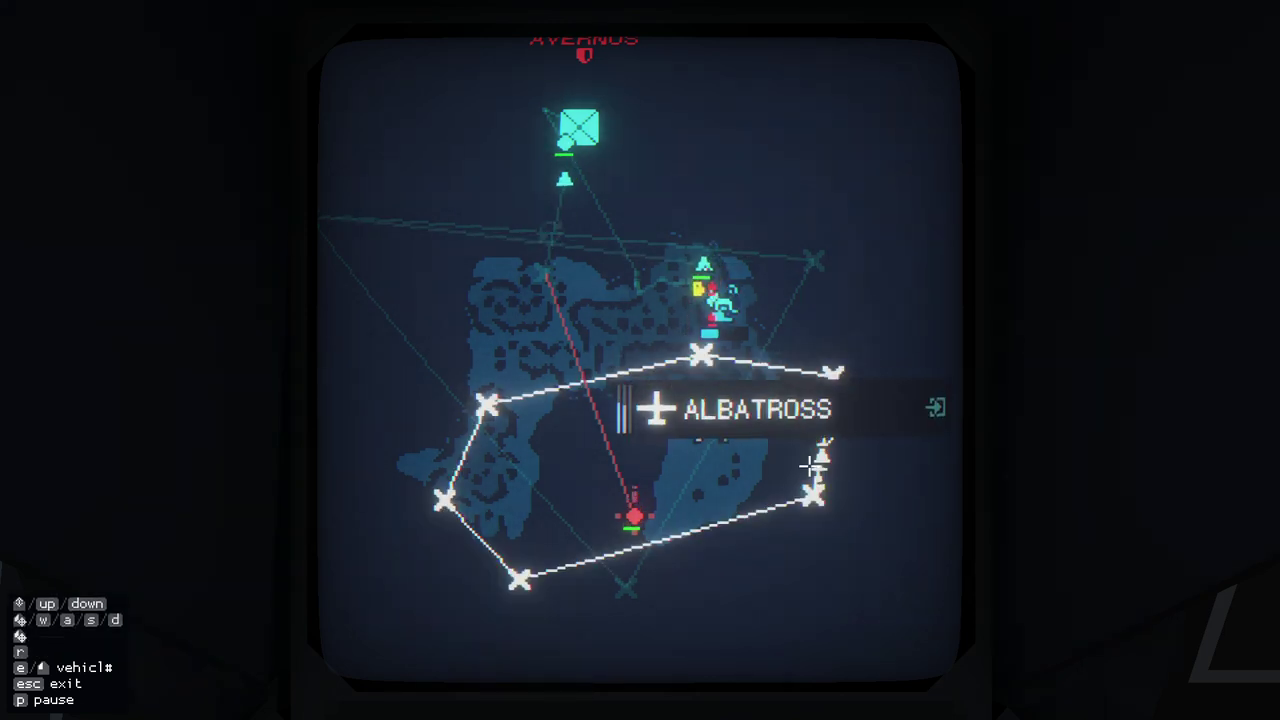
pyautogui.click(651, 408)
# - Connect to the ALBATROSS camera and zoom in on the target
pyautogui.click(642, 254)
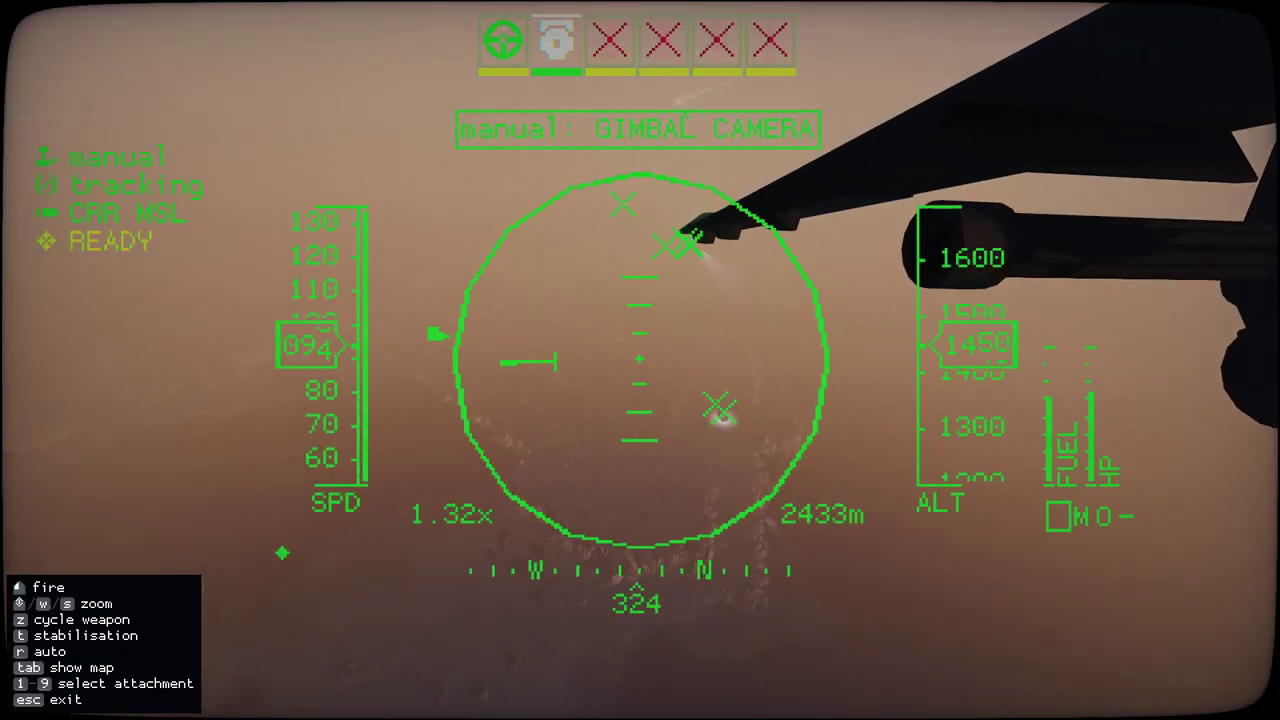
pyautogui.moveTo(640, 360); pyautogui.dragTo(700, 340)
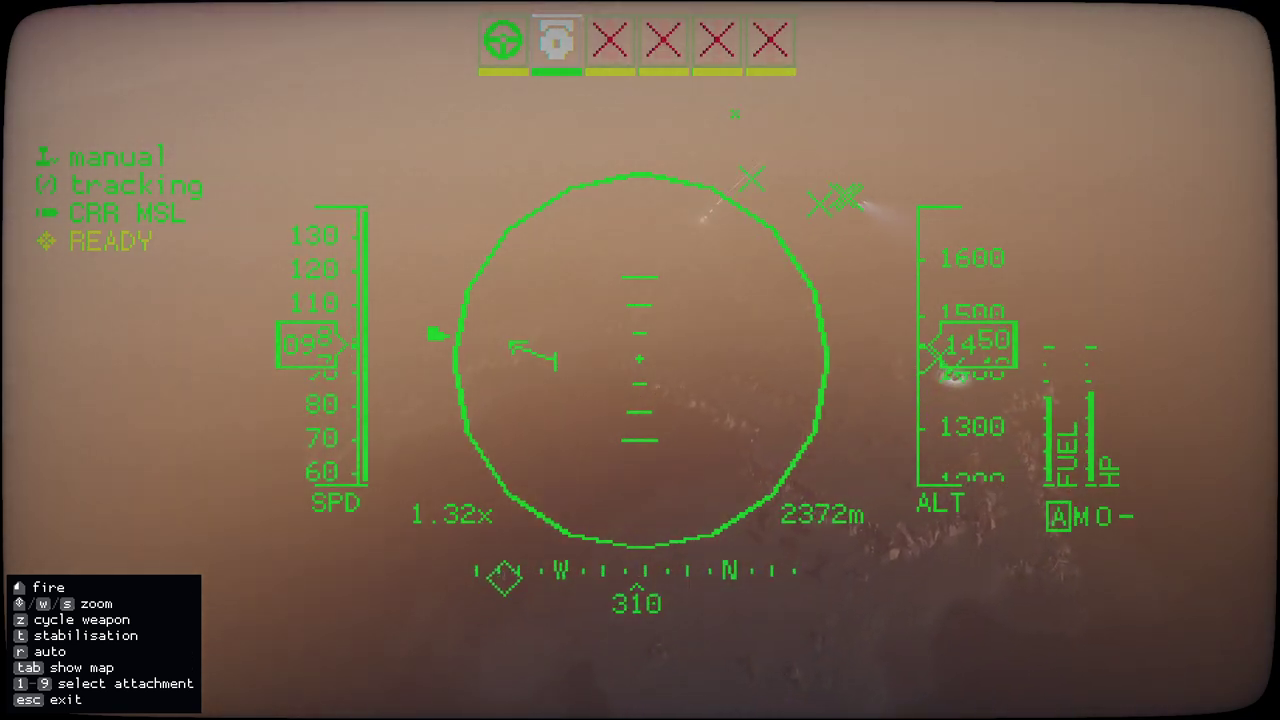
pyautogui.press('w')
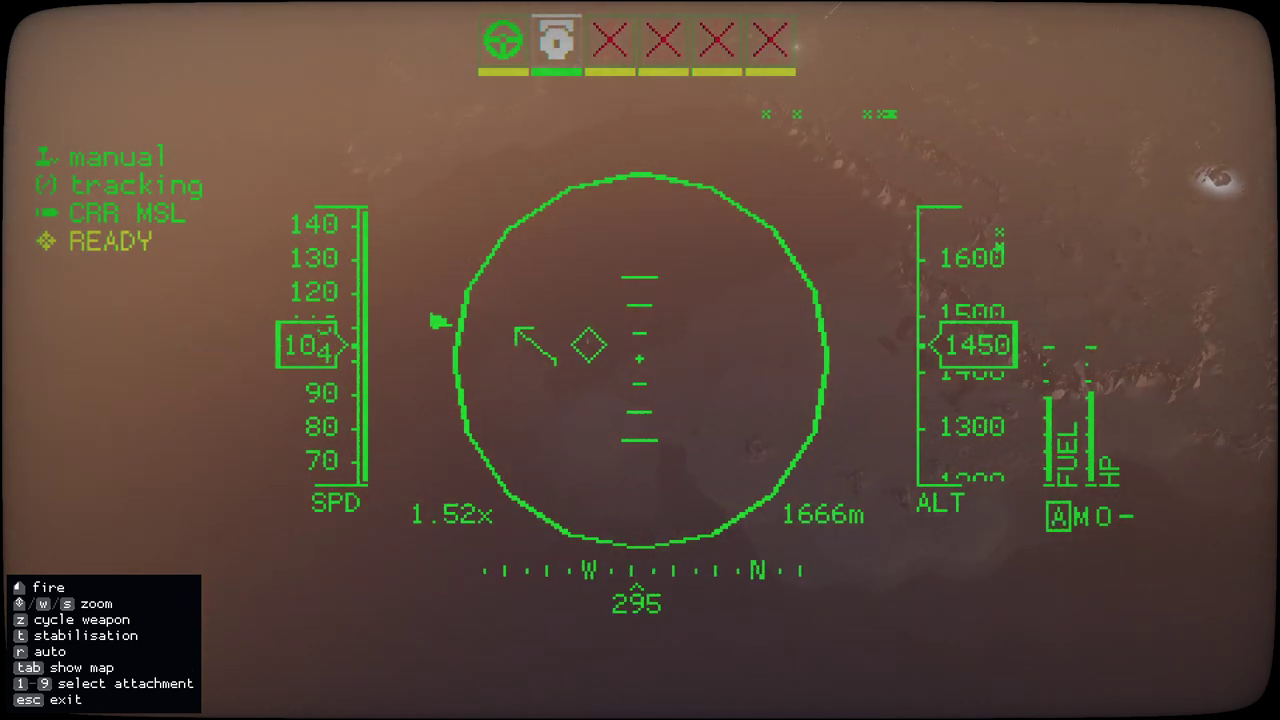
pyautogui.press('w')
pyautogui.press('w')
pyautogui.press('w')
pyautogui.press('w')
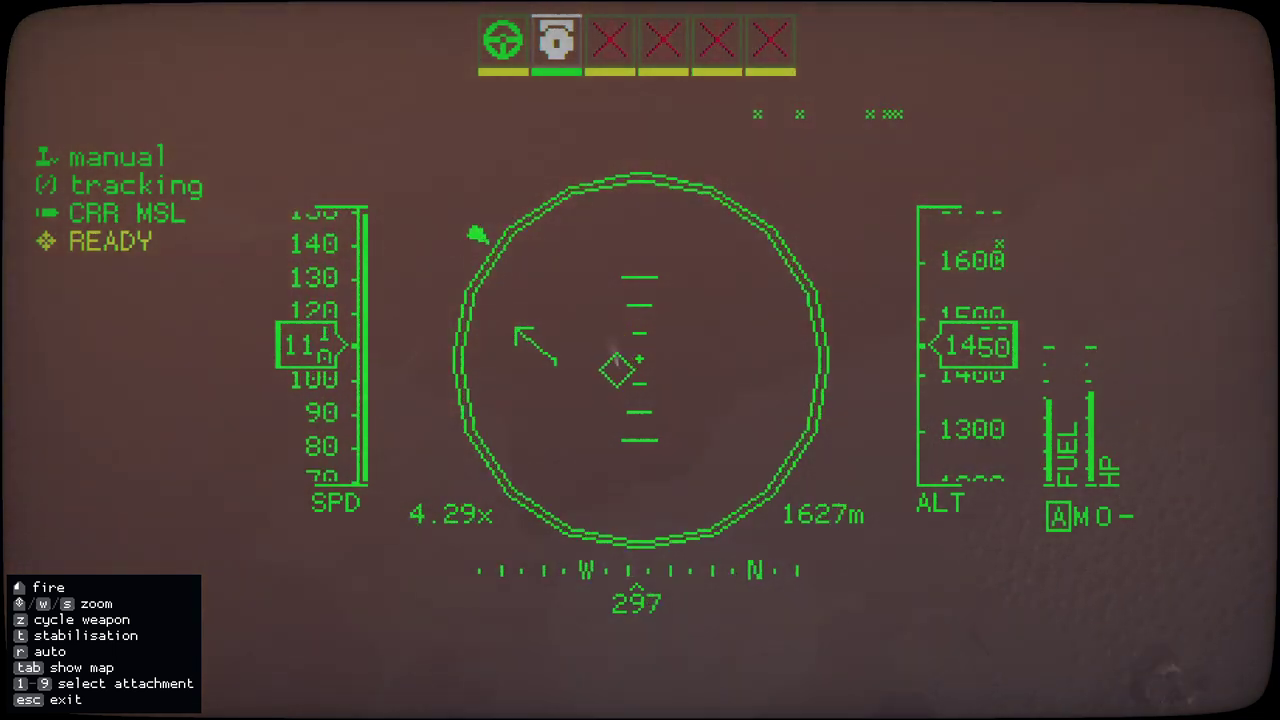
pyautogui.press('s')
pyautogui.press('w')
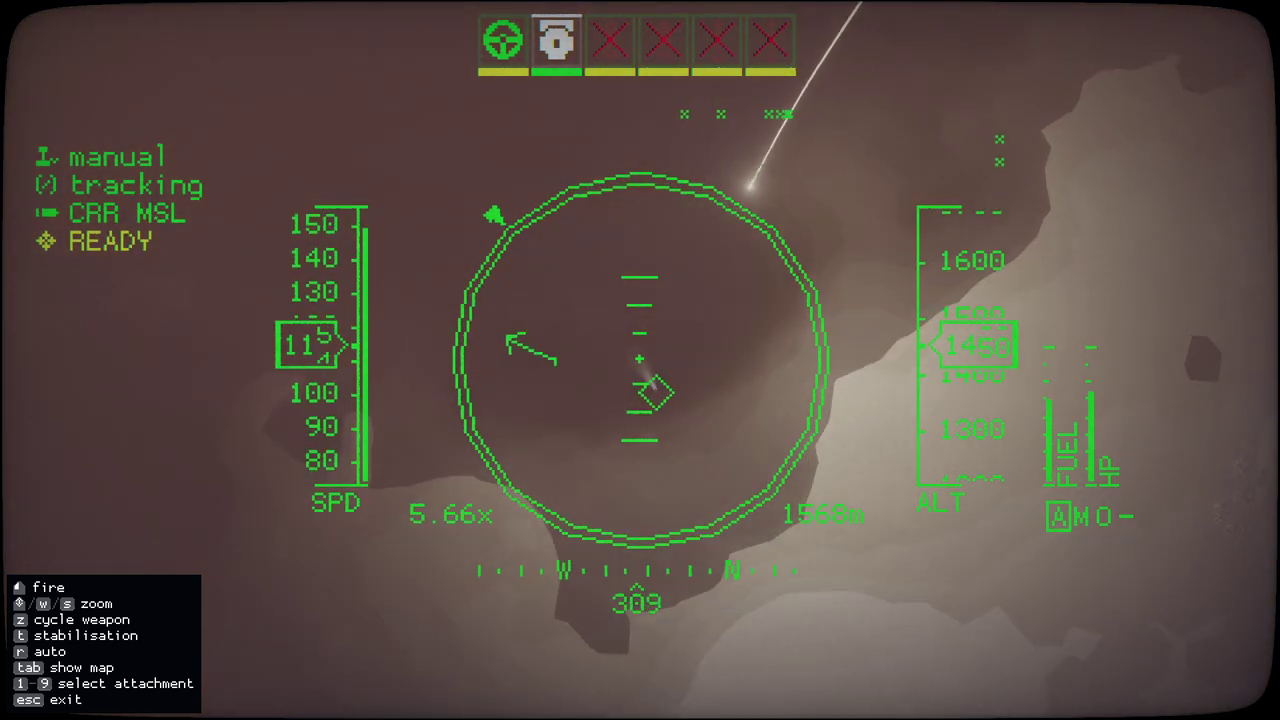
pyautogui.press('w')
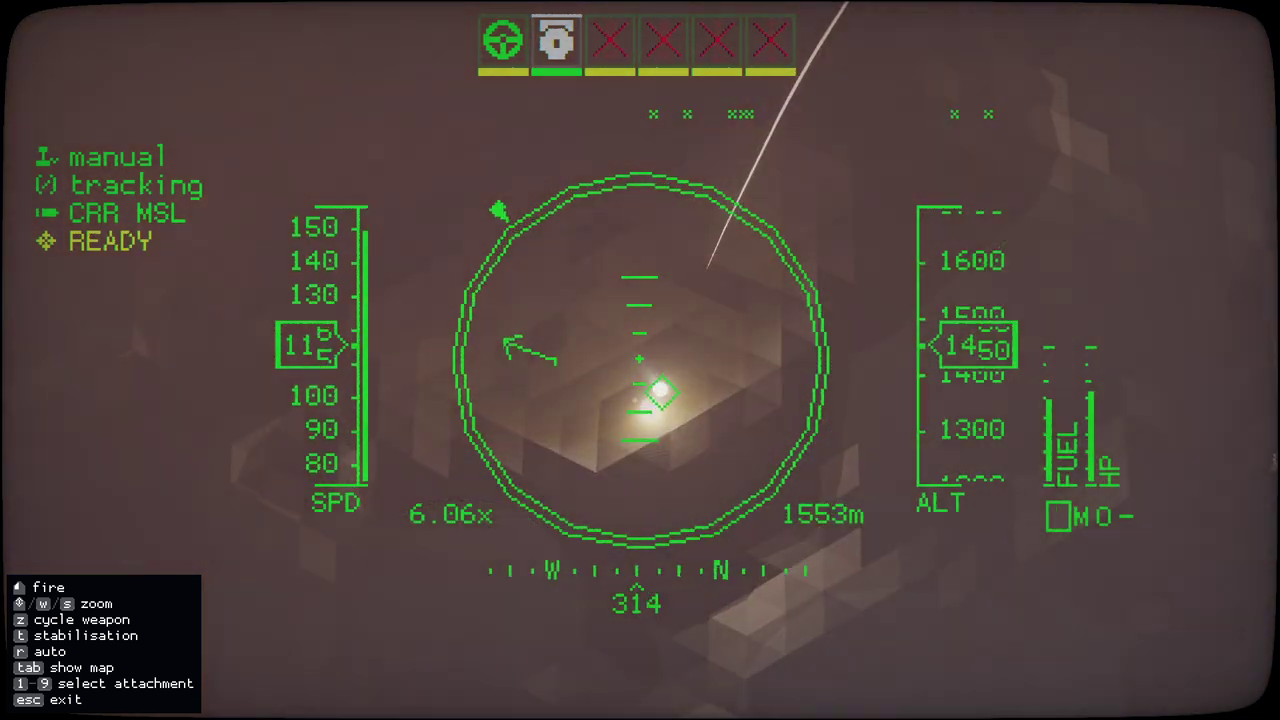
pyautogui.press('w')
pyautogui.press('s')
pyautogui.press('w')
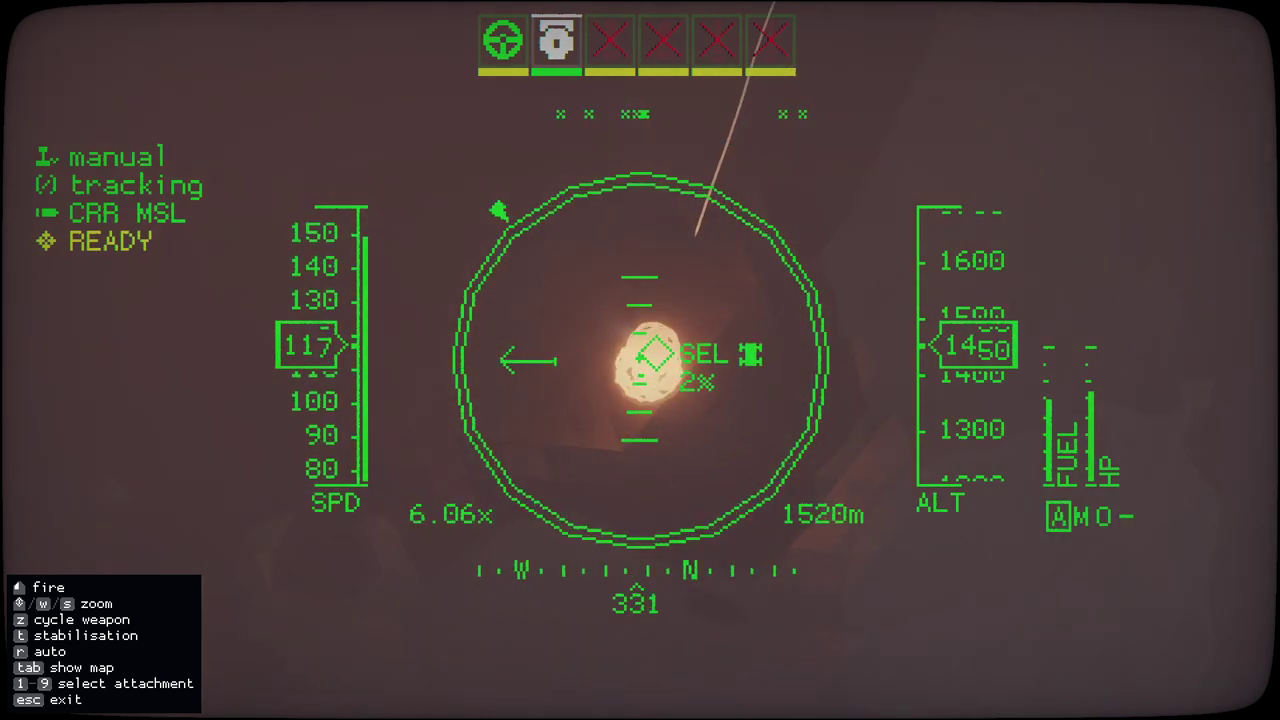
pyautogui.press('w')
pyautogui.press('w')
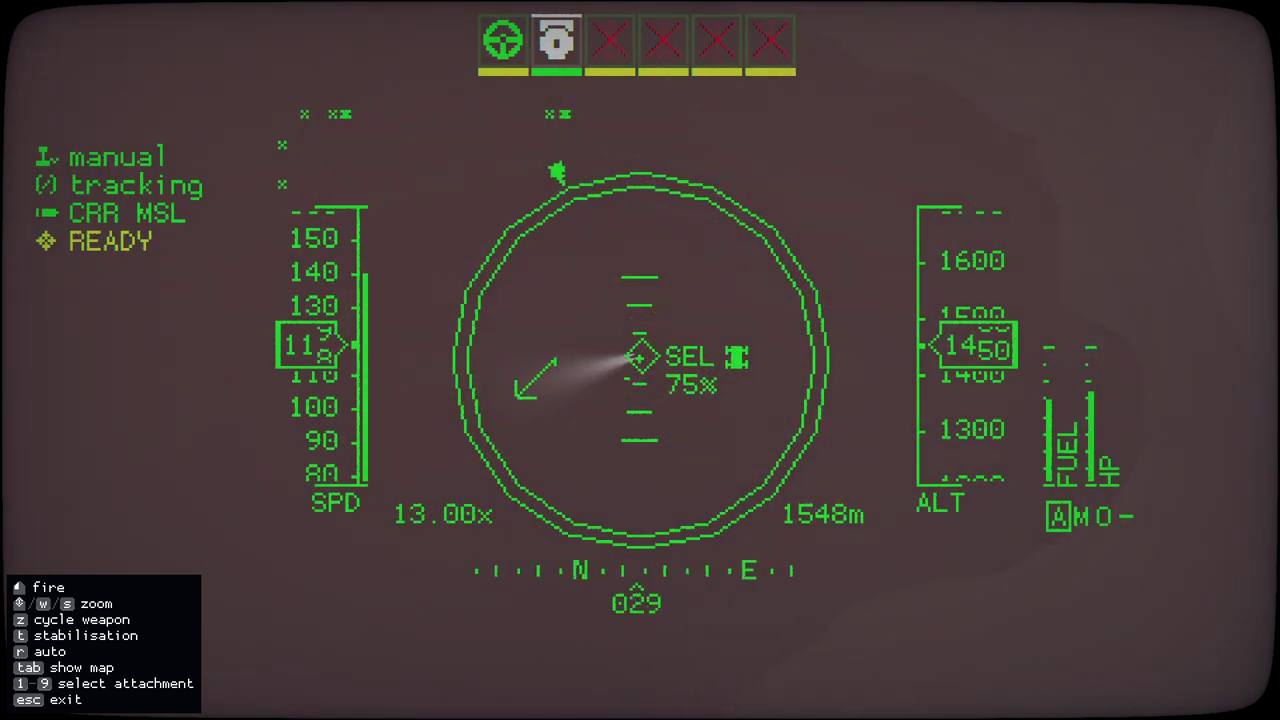
# - Fire the carrier gun at the target and exit to the tactical map
pyautogui.press('z')
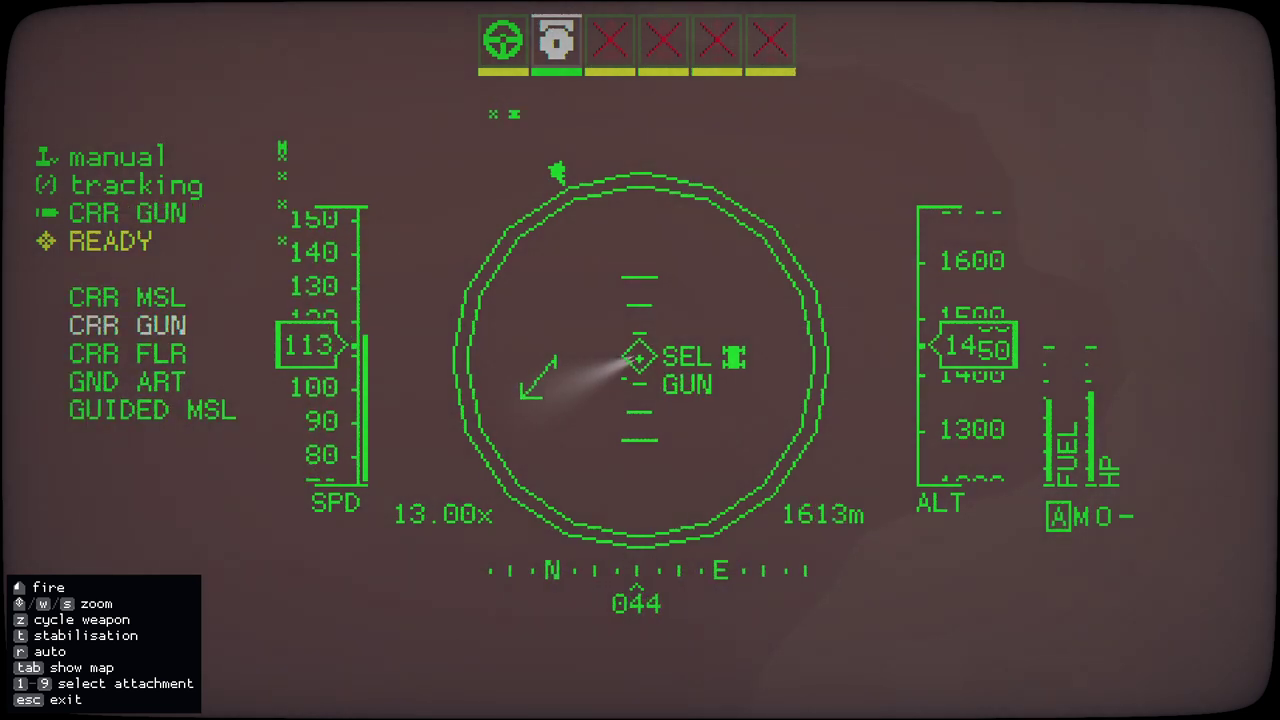
pyautogui.click(640, 360)
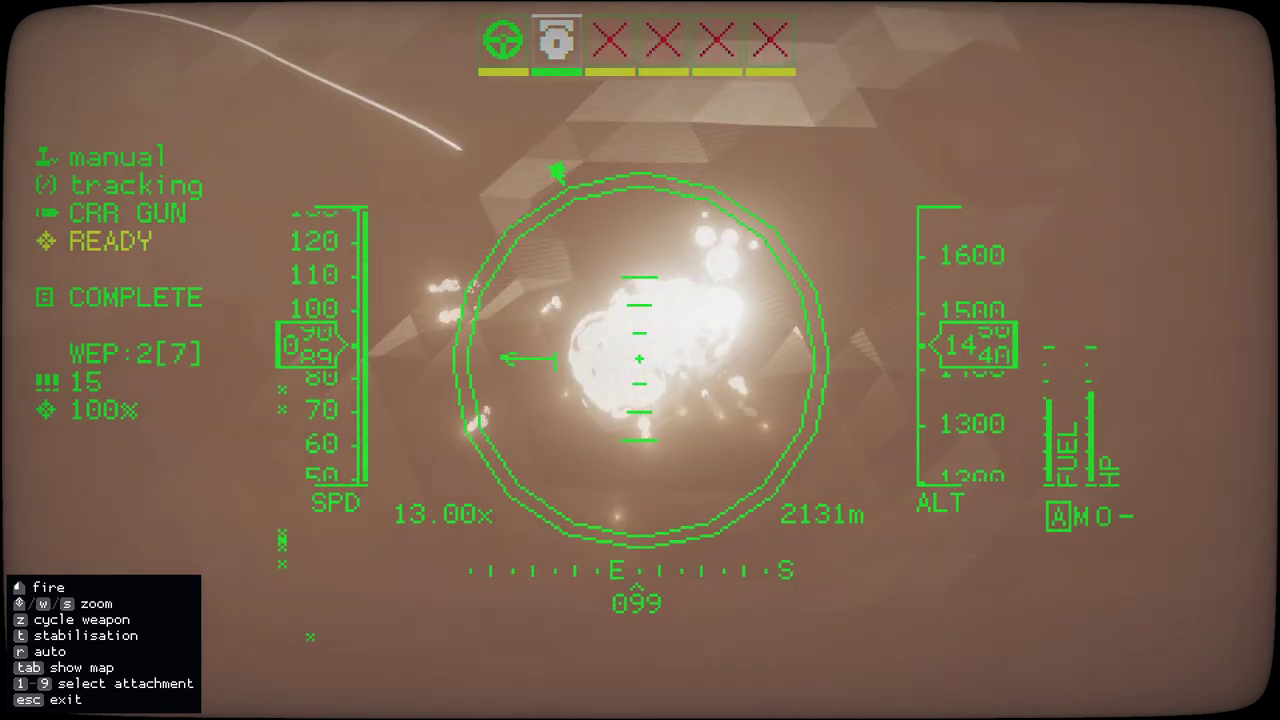
pyautogui.press('s')
pyautogui.press('Tab')
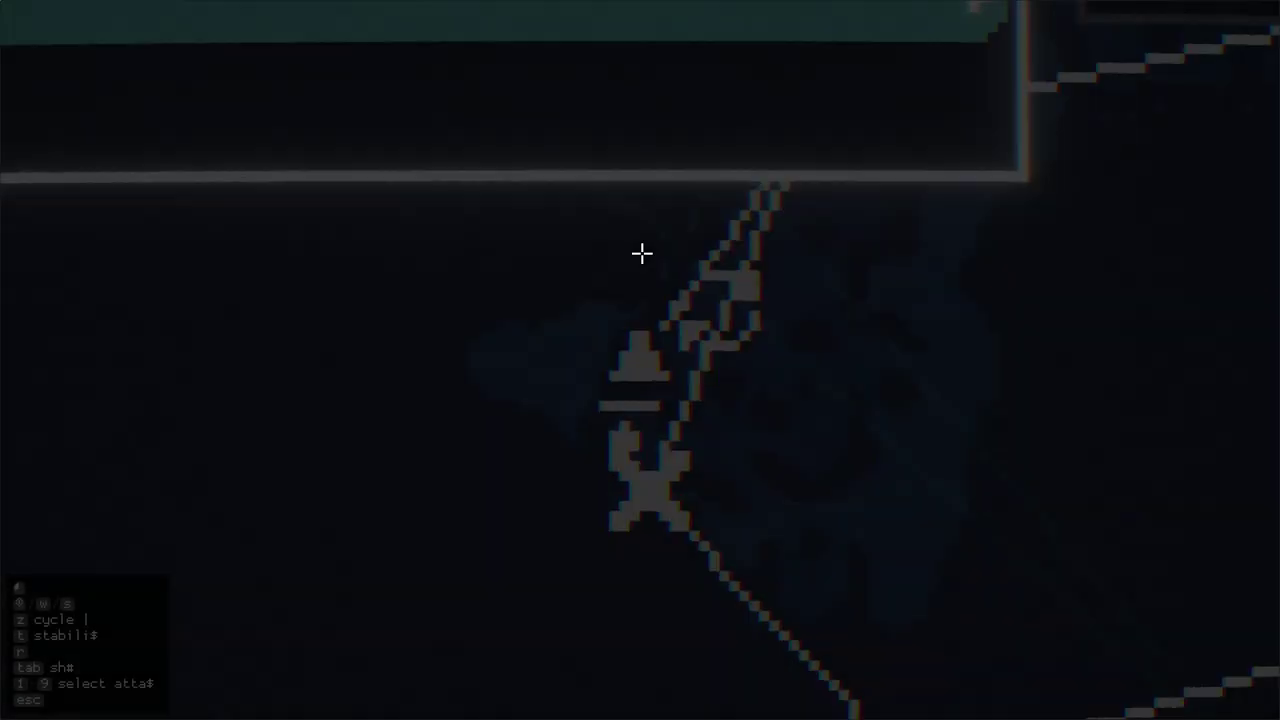
pyautogui.scroll(-5, 641, 254)
pyautogui.scroll(-3, 641, 254)
# - Route three units, including ALBATROSS, back to the carrier and waypoint a fourth
pyautogui.click(655, 375)
pyautogui.click(660, 193)
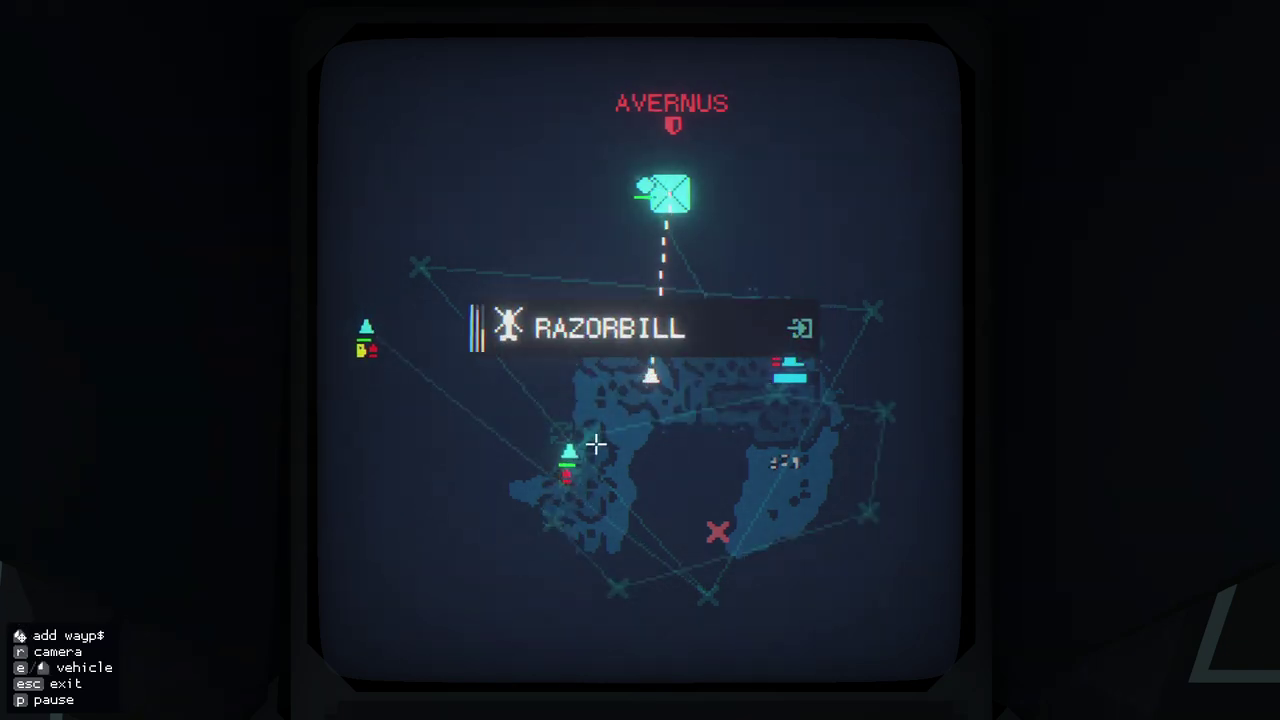
pyautogui.click(570, 455)
pyautogui.click(665, 193)
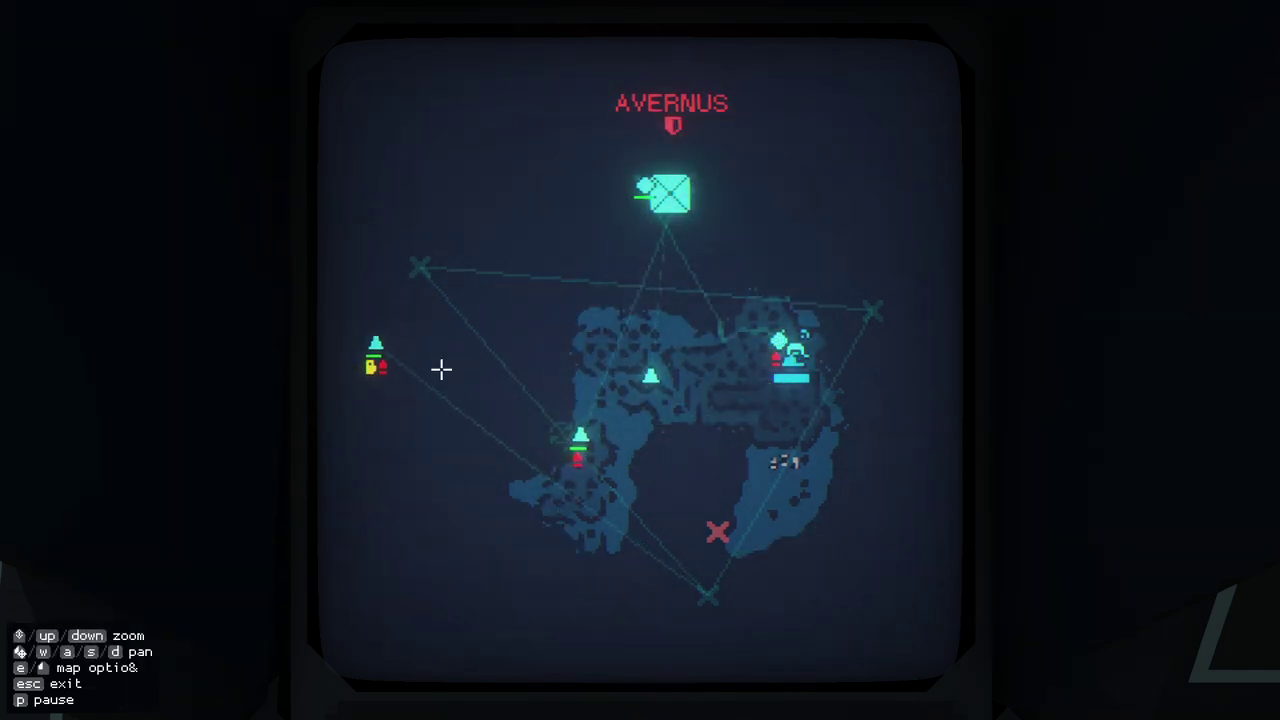
pyautogui.click(375, 355)
pyautogui.click(665, 193)
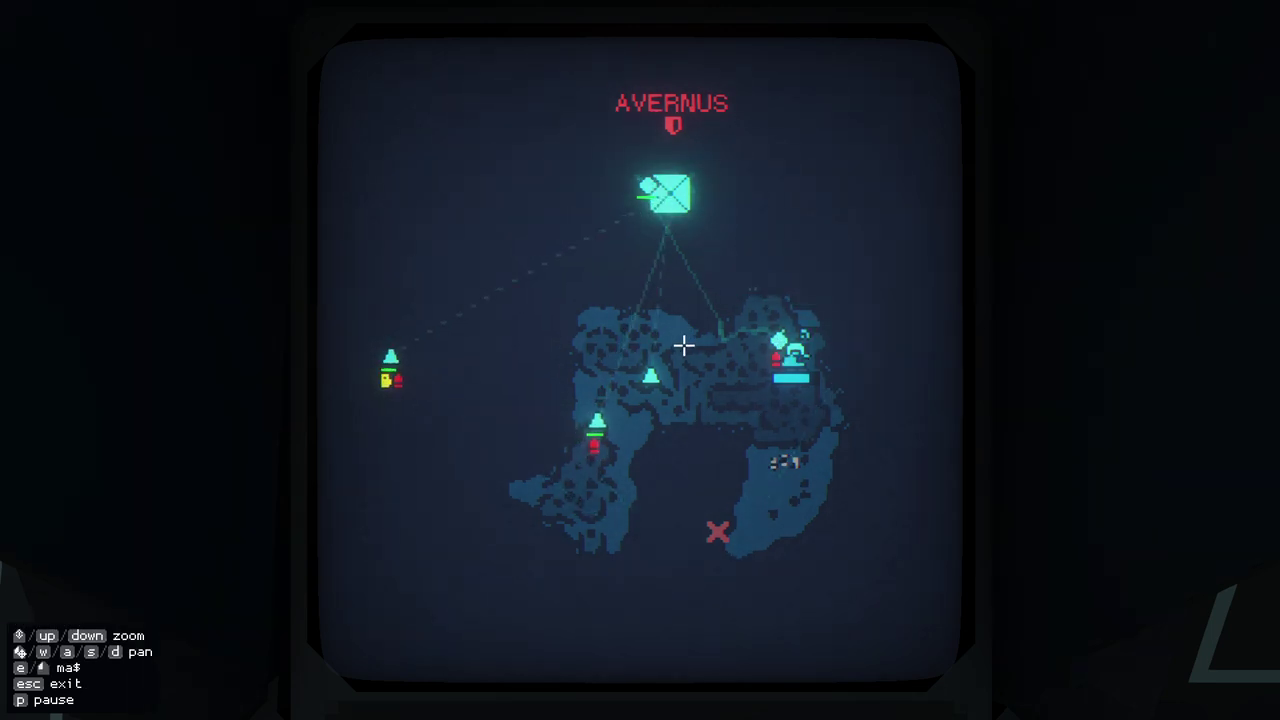
pyautogui.click(658, 373)
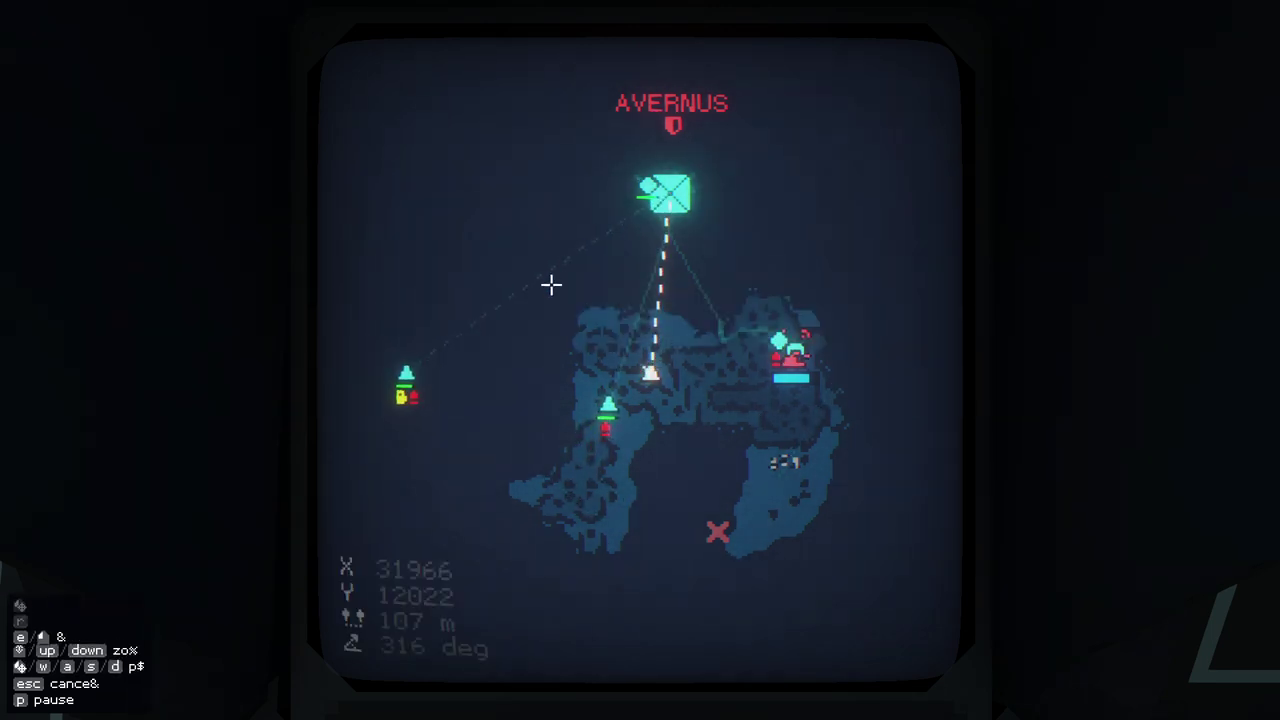
pyautogui.click(533, 261)
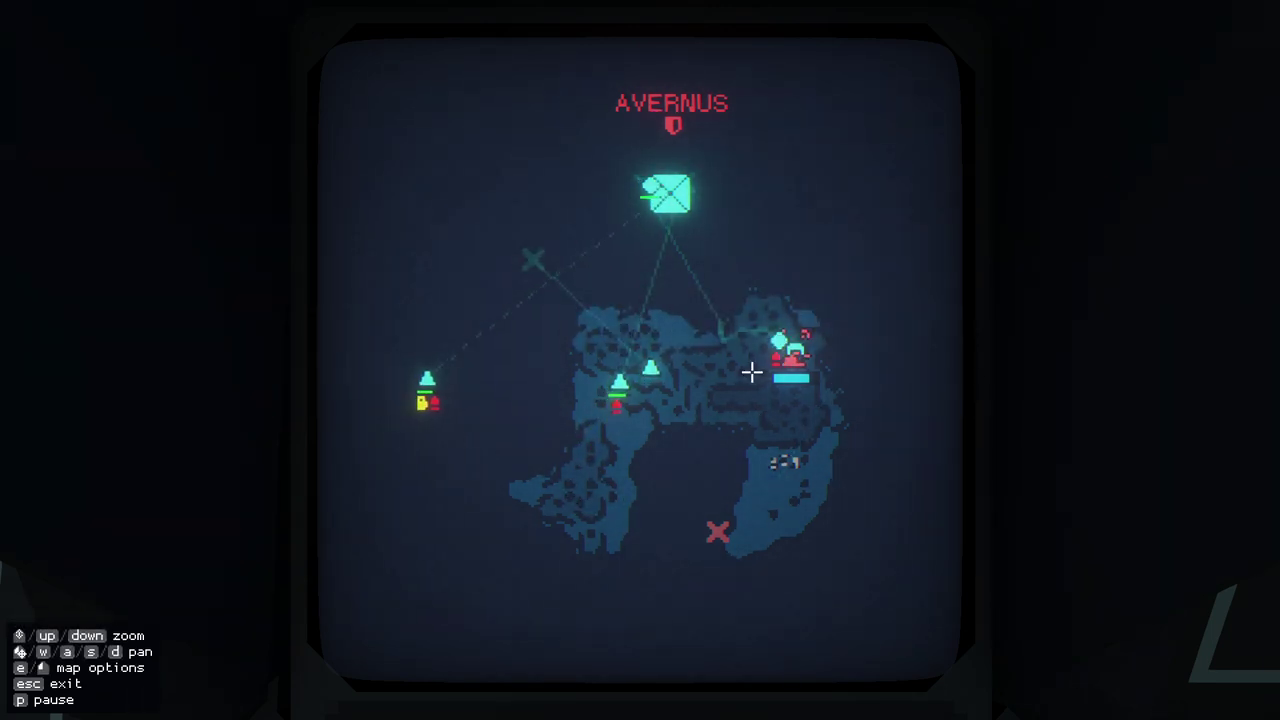
pyautogui.scroll(2, 760, 365)
pyautogui.scroll(2, 860, 320)
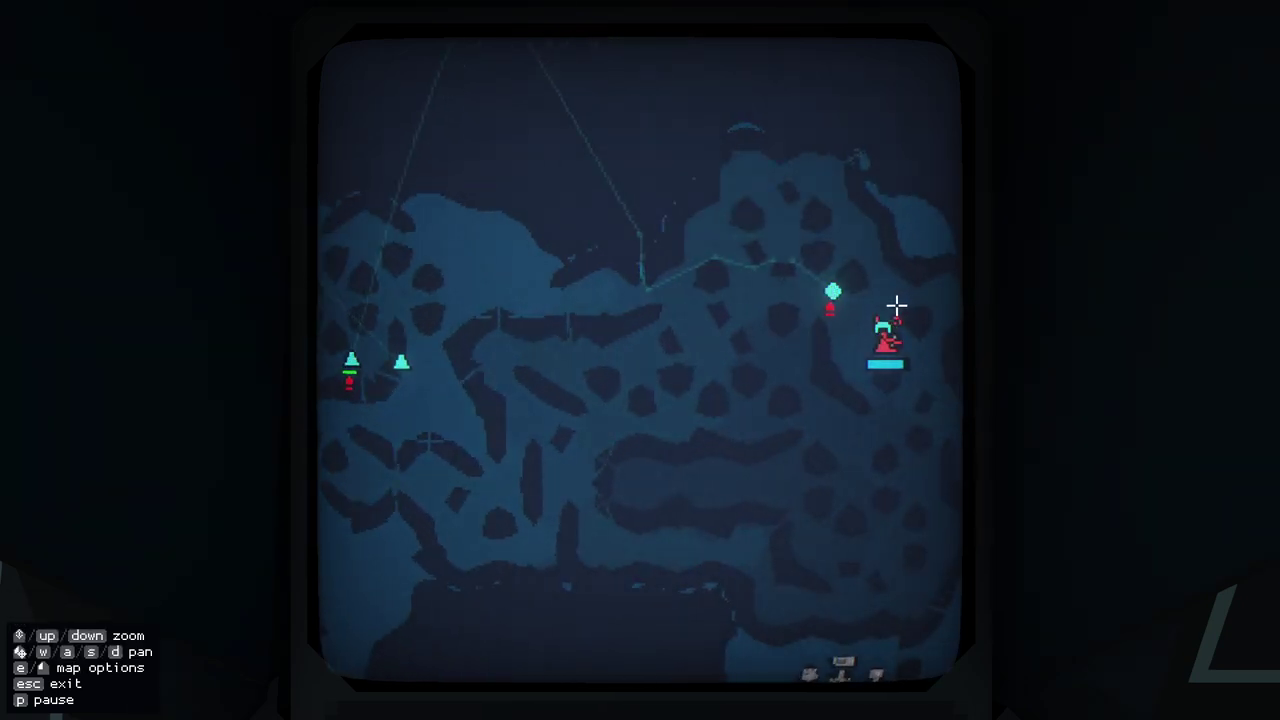
# - Check the eastern-shore unit's camera feed, then return to the map
pyautogui.click(891, 303)
pyautogui.click(885, 335)
pyautogui.click(655, 257)
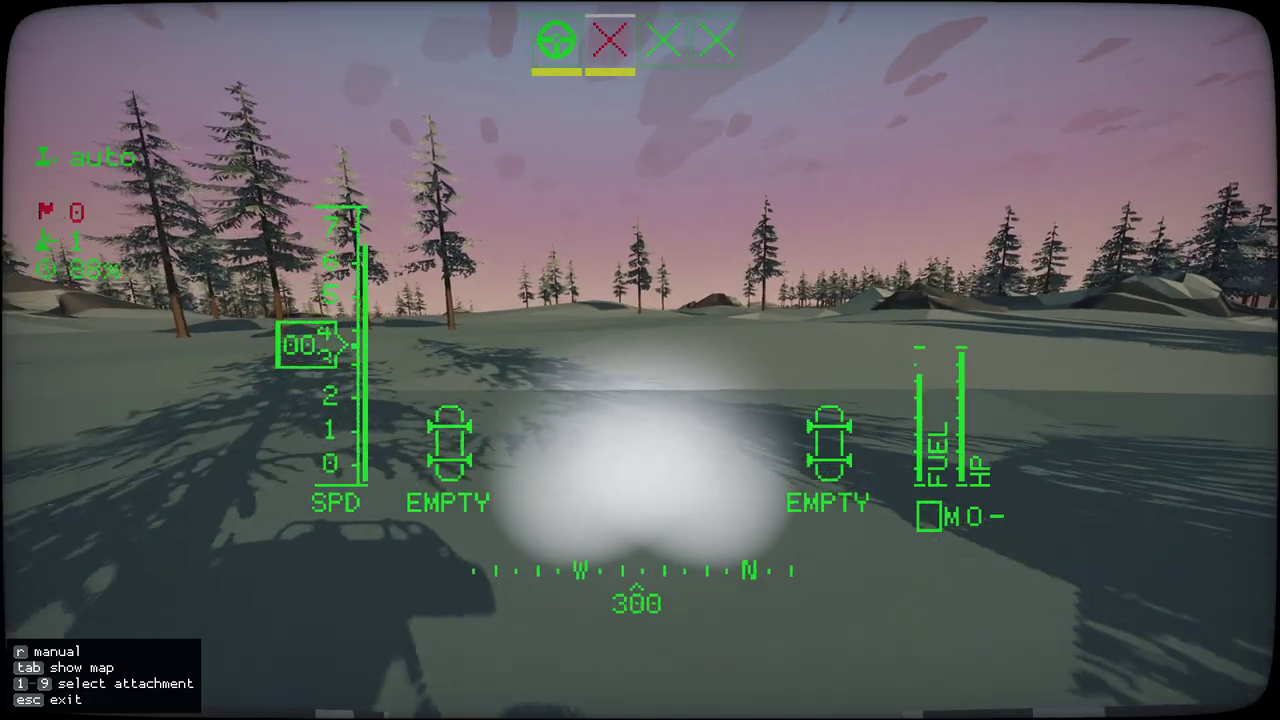
pyautogui.press('Tab')
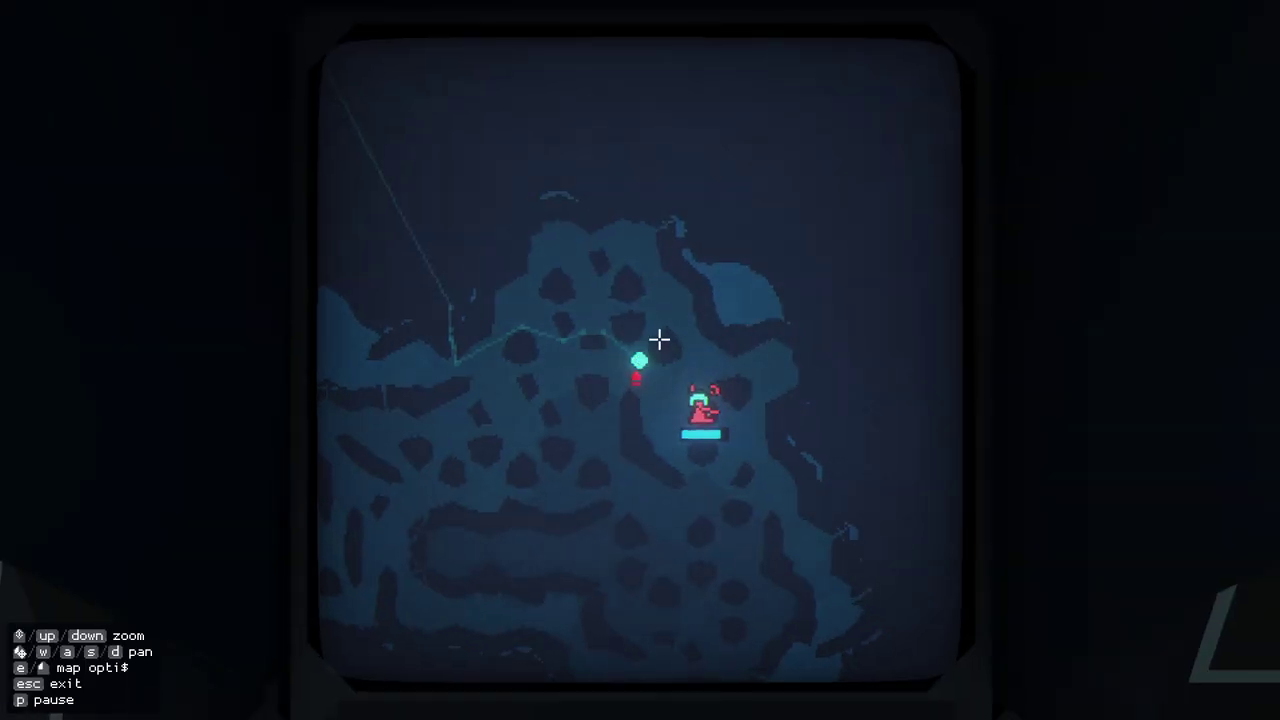
pyautogui.scroll(-3, 659, 340)
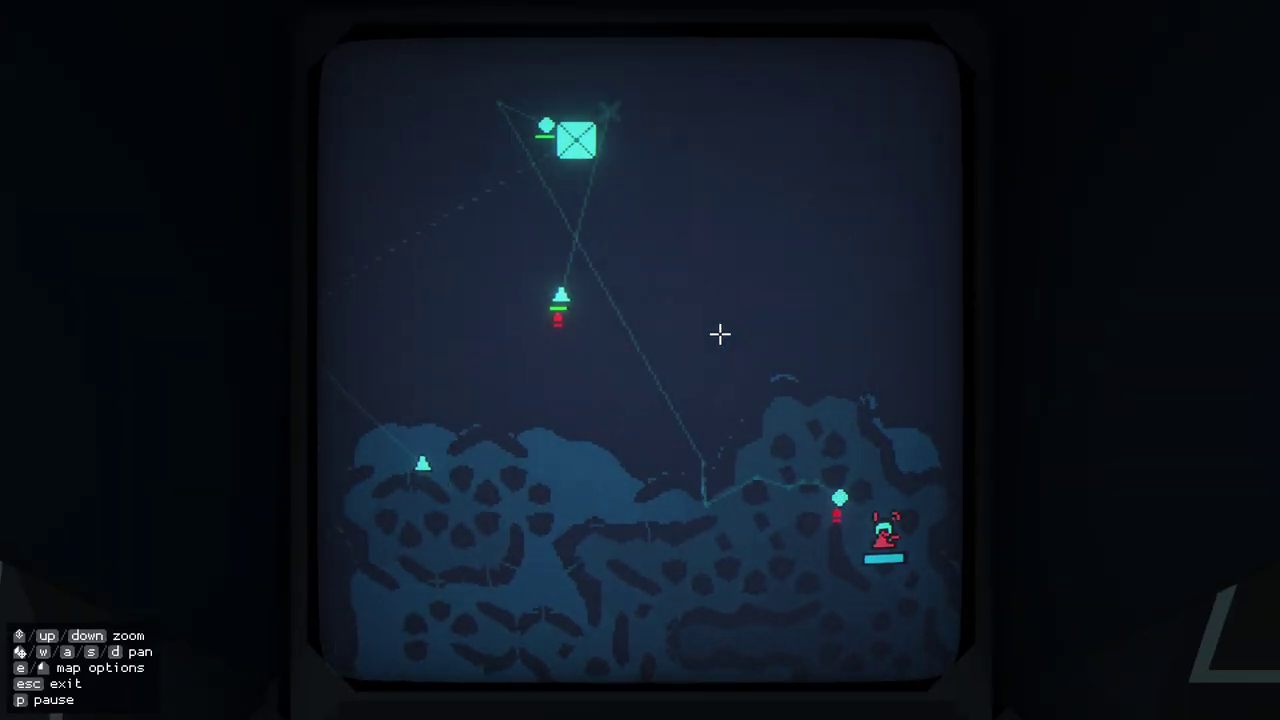
# - Watch the aircraft's camera feed briefly, then exit to the bridge view
pyautogui.press('w')
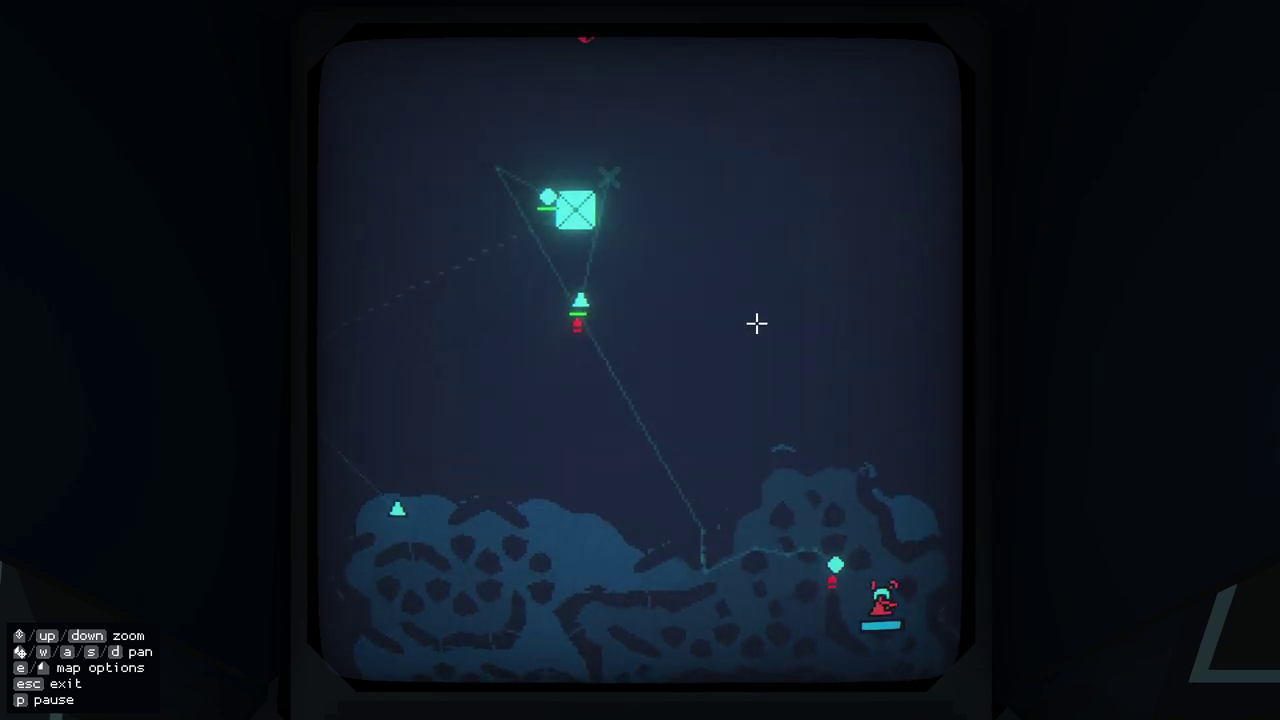
pyautogui.press('w')
pyautogui.press('s')
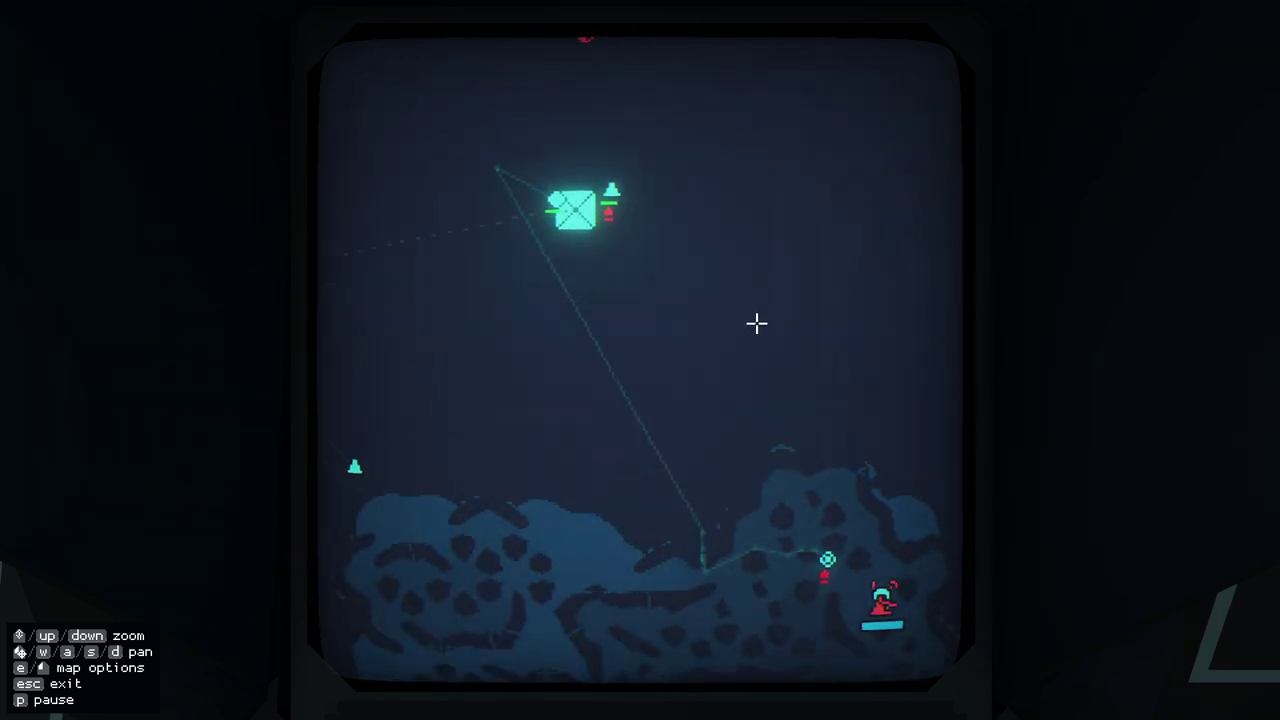
pyautogui.scroll(-2, 757, 323)
pyautogui.scroll(-2, 740, 370)
pyautogui.scroll(-1, 724, 398)
pyautogui.press('w')
pyautogui.click(482, 230)
pyautogui.click(548, 254)
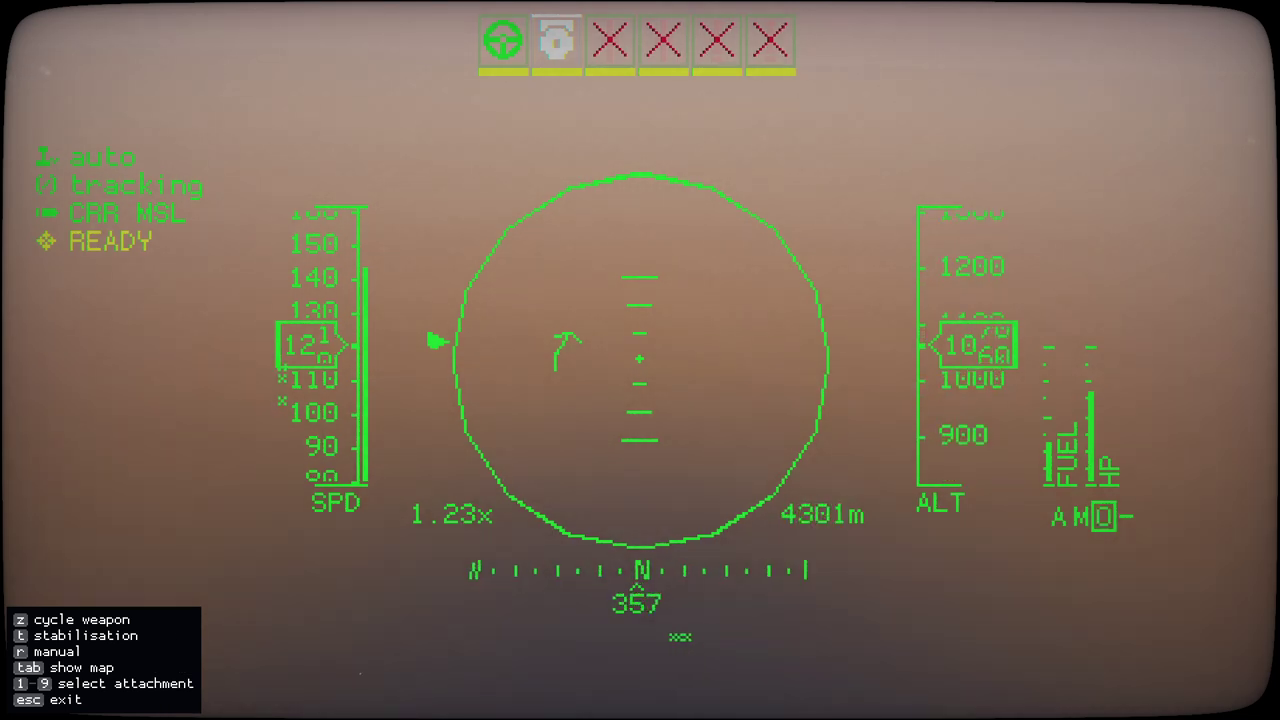
pyautogui.press('Escape')
pyautogui.press('Escape')
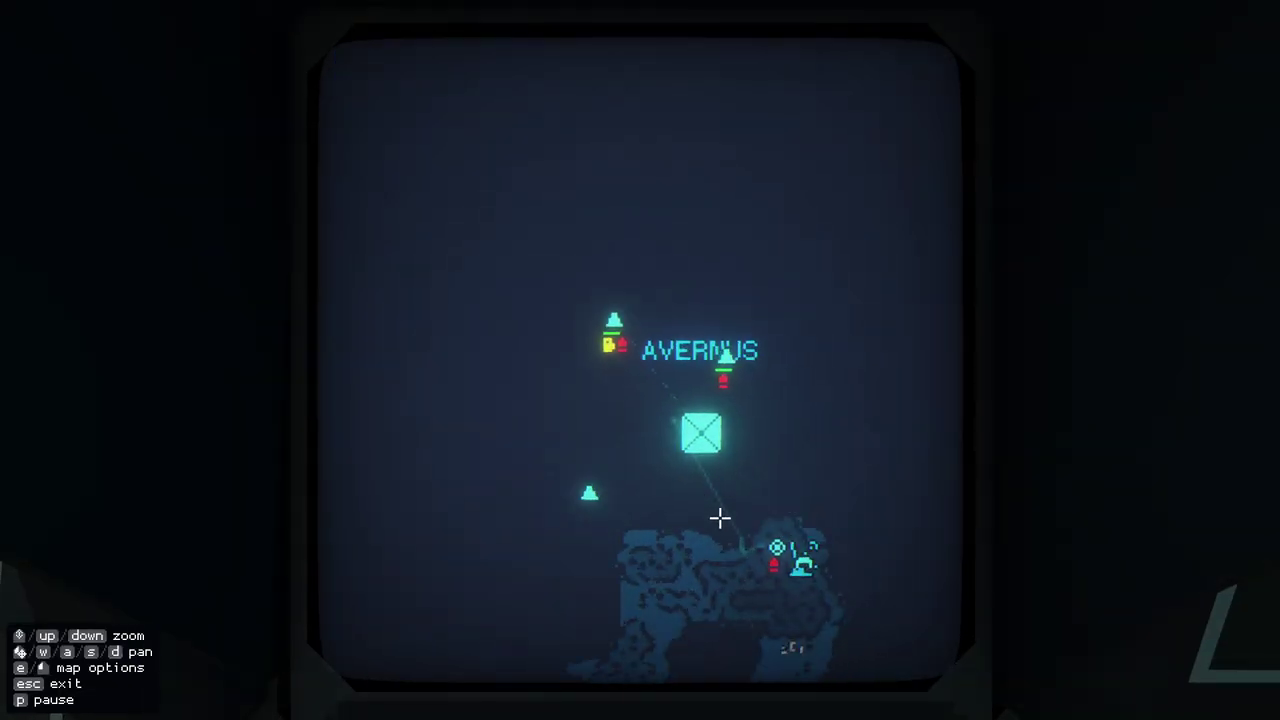
pyautogui.press('Escape')
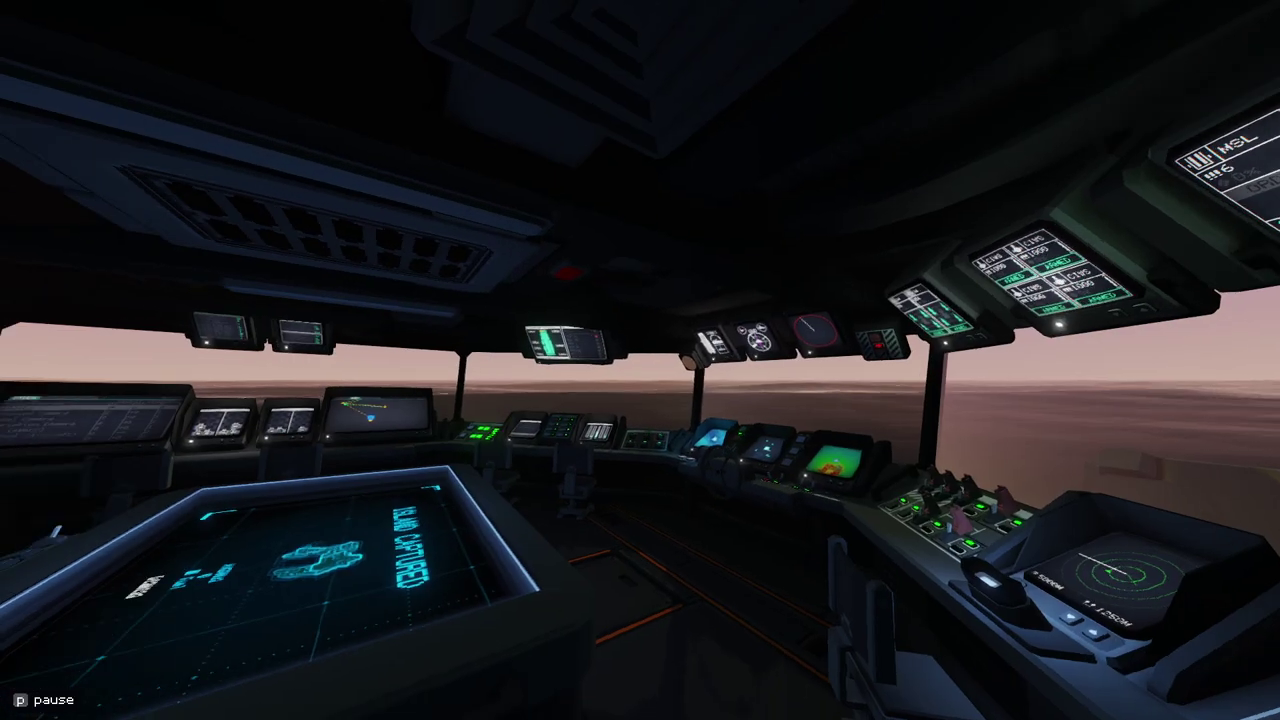
# - Dismiss the Avernus Island Captured notice at the map table, then leave the table
pyautogui.press('s')
pyautogui.click(640, 360)
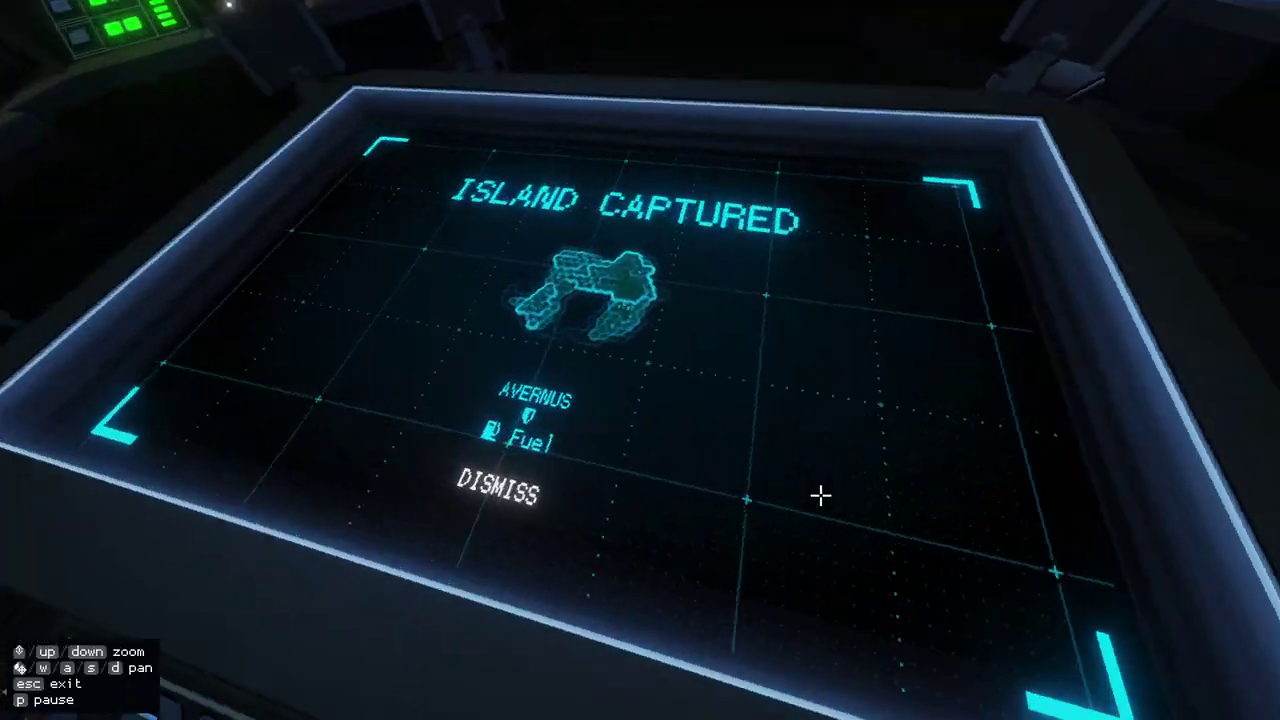
pyautogui.click(640, 525)
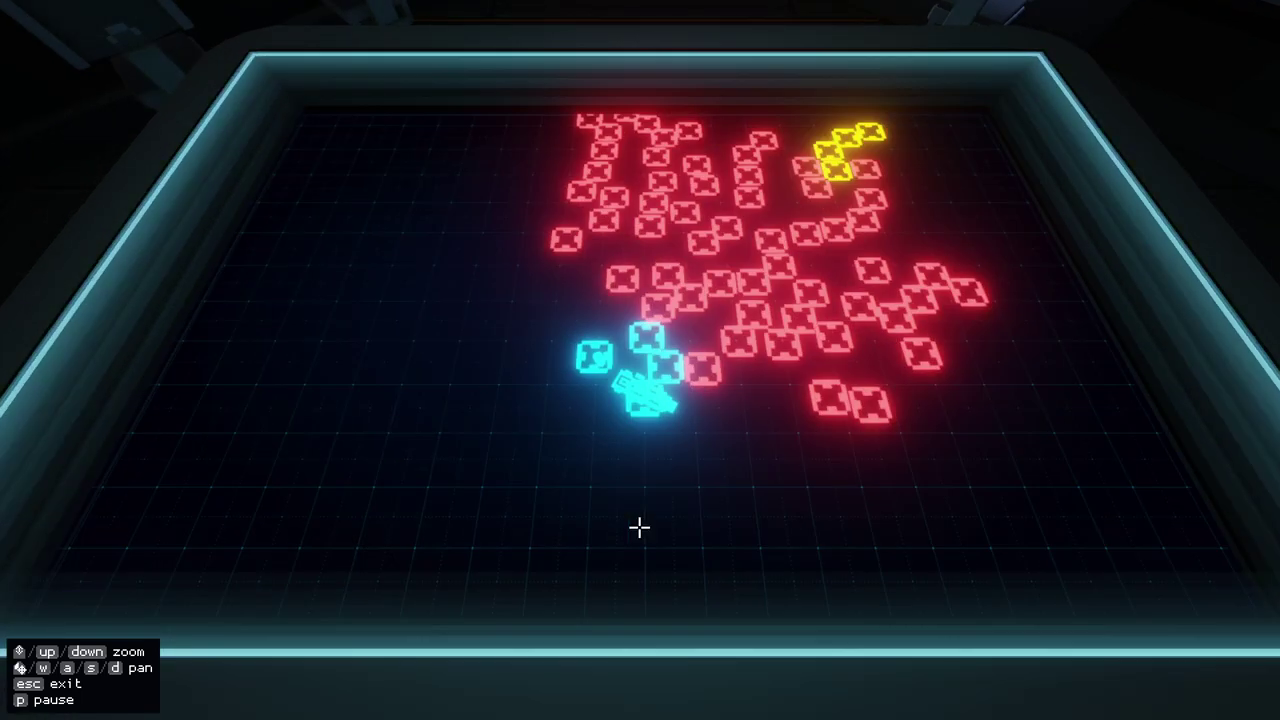
pyautogui.press('w')
pyautogui.press('d')
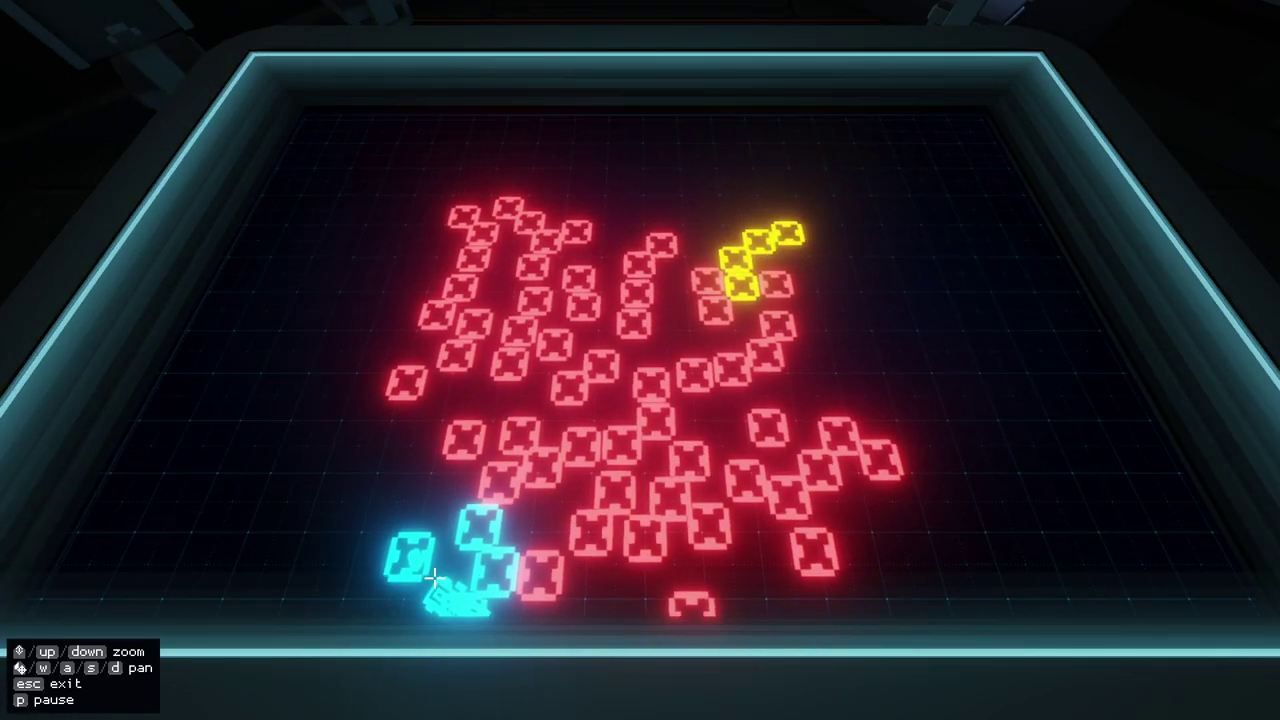
pyautogui.scroll(5, 512, 540)
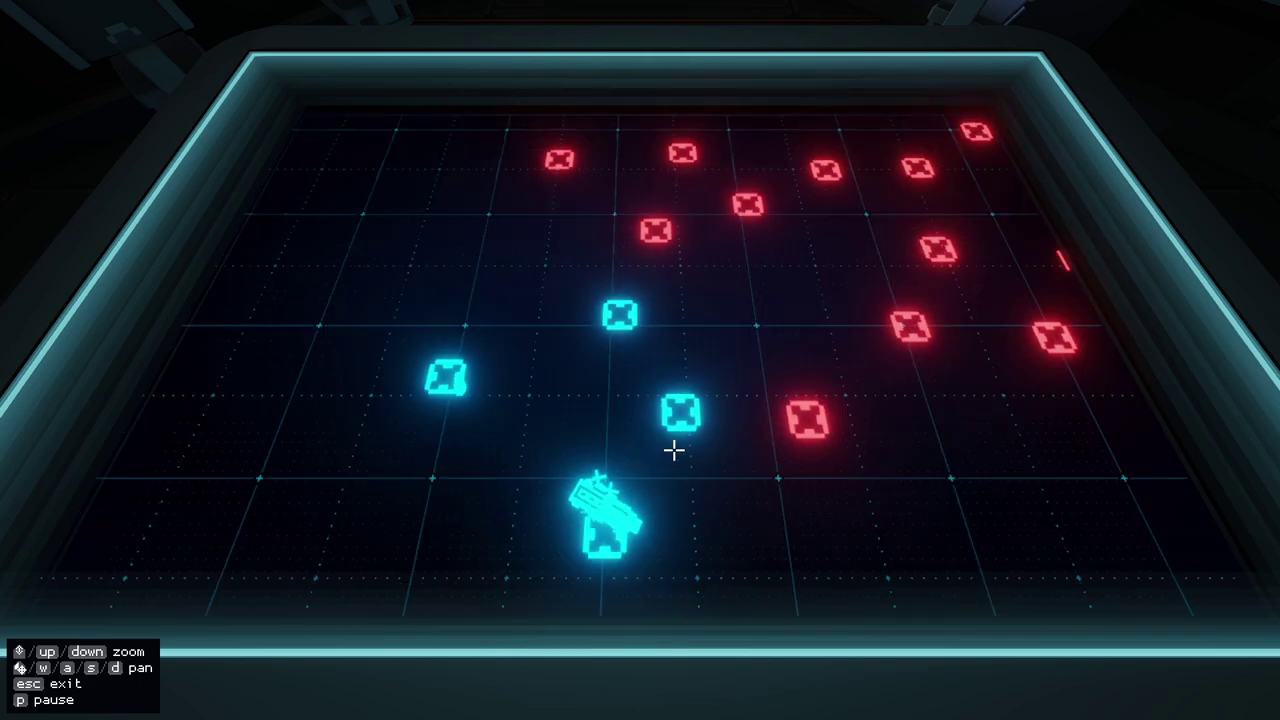
pyautogui.scroll(-5, 673, 452)
pyautogui.press('Escape')
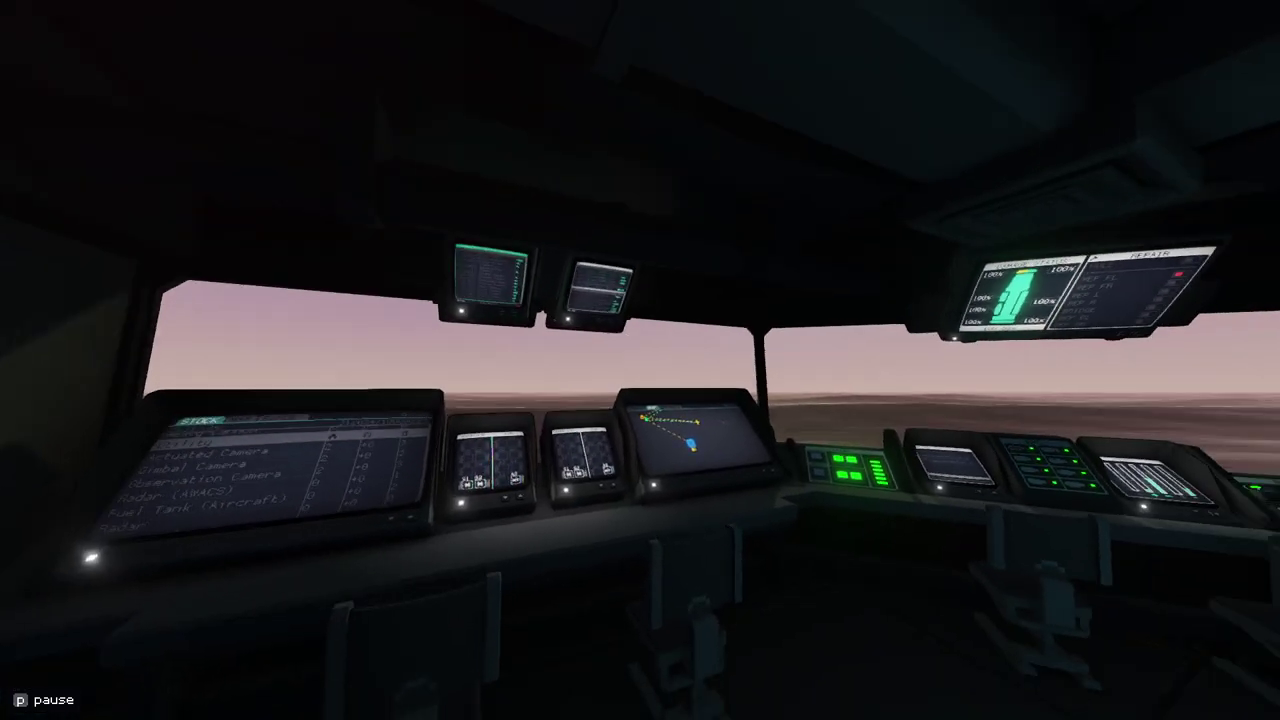
# - Queue Fuel (1000L) containers from the warehouse on the logistics map
pyautogui.press('f')
pyautogui.press('w')
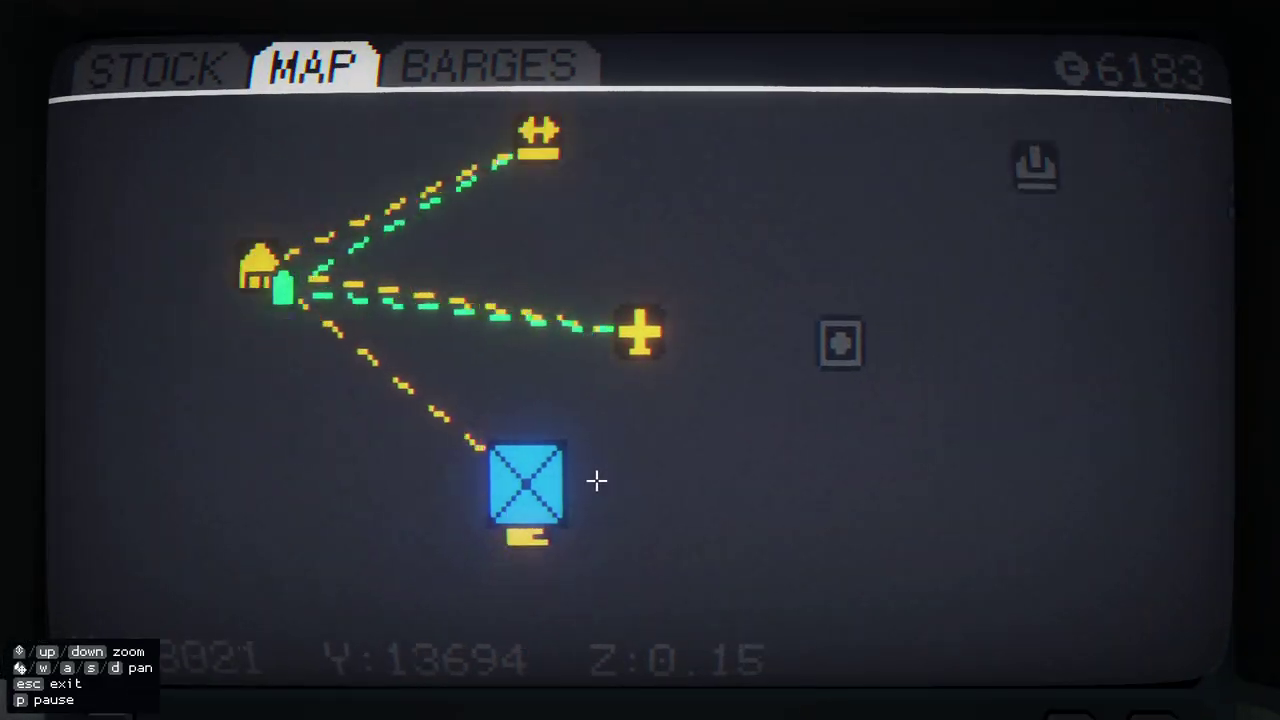
pyautogui.press('w')
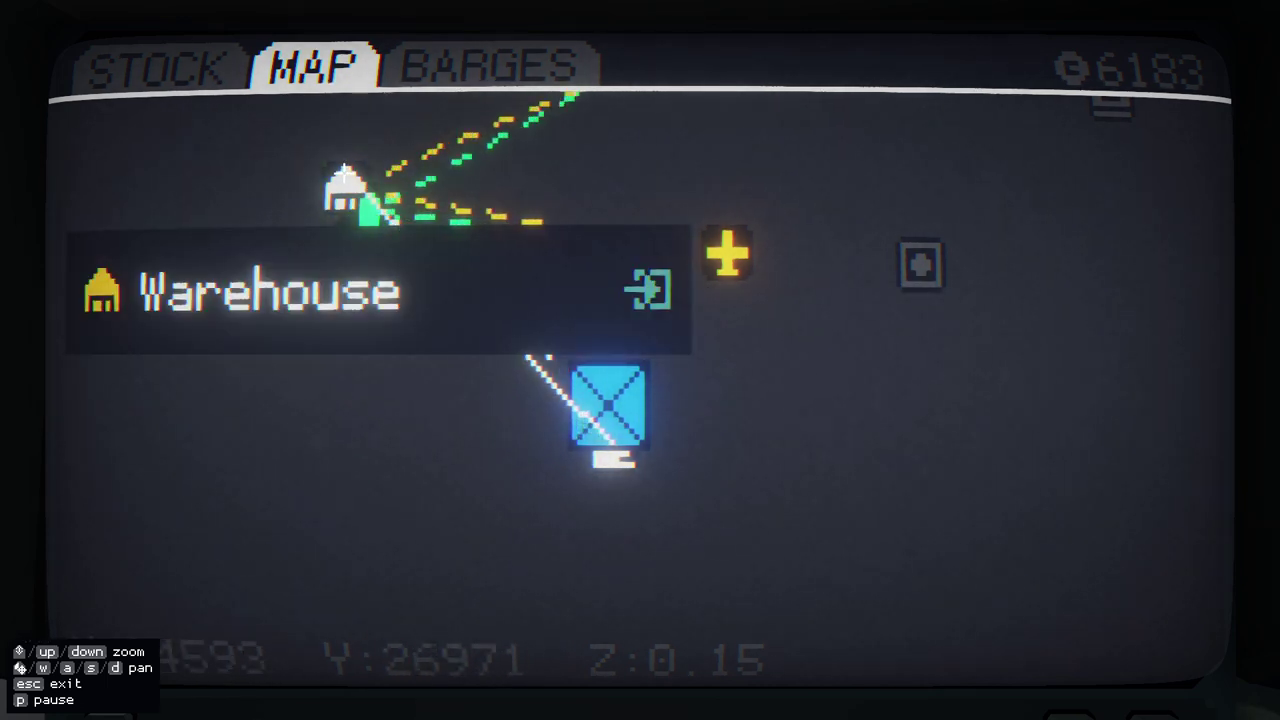
pyautogui.click(610, 408)
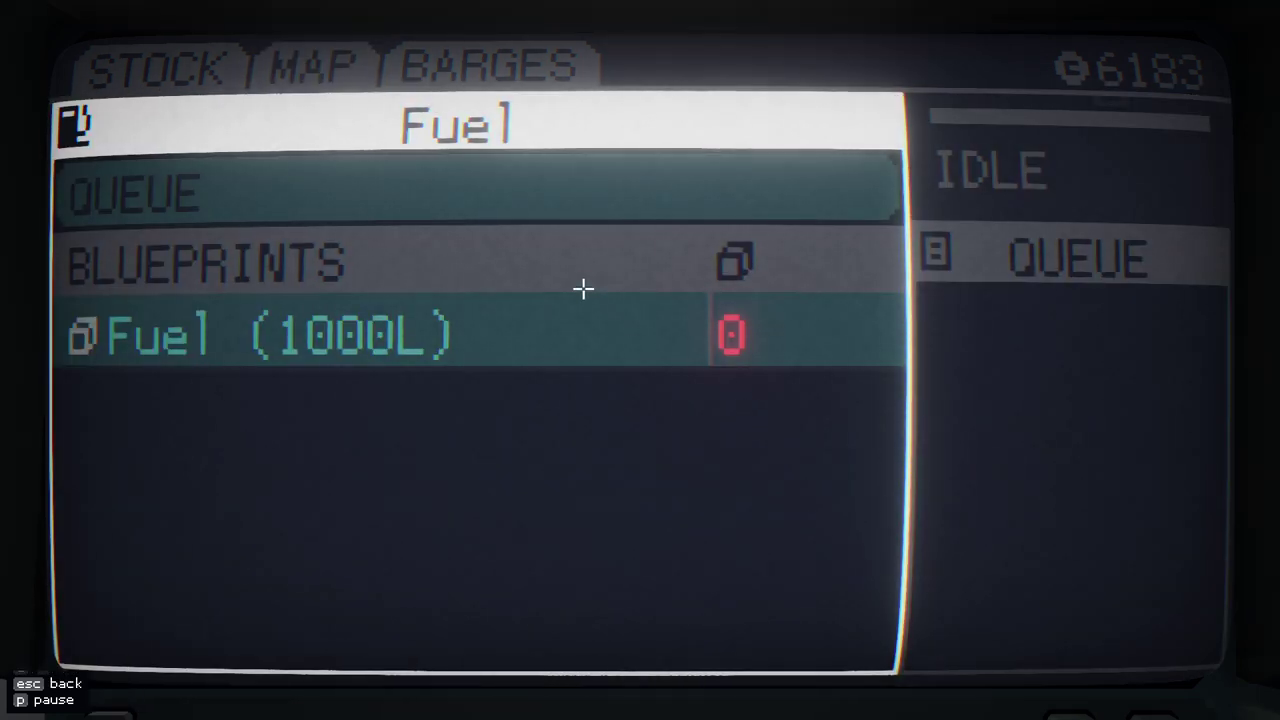
pyautogui.click(563, 362)
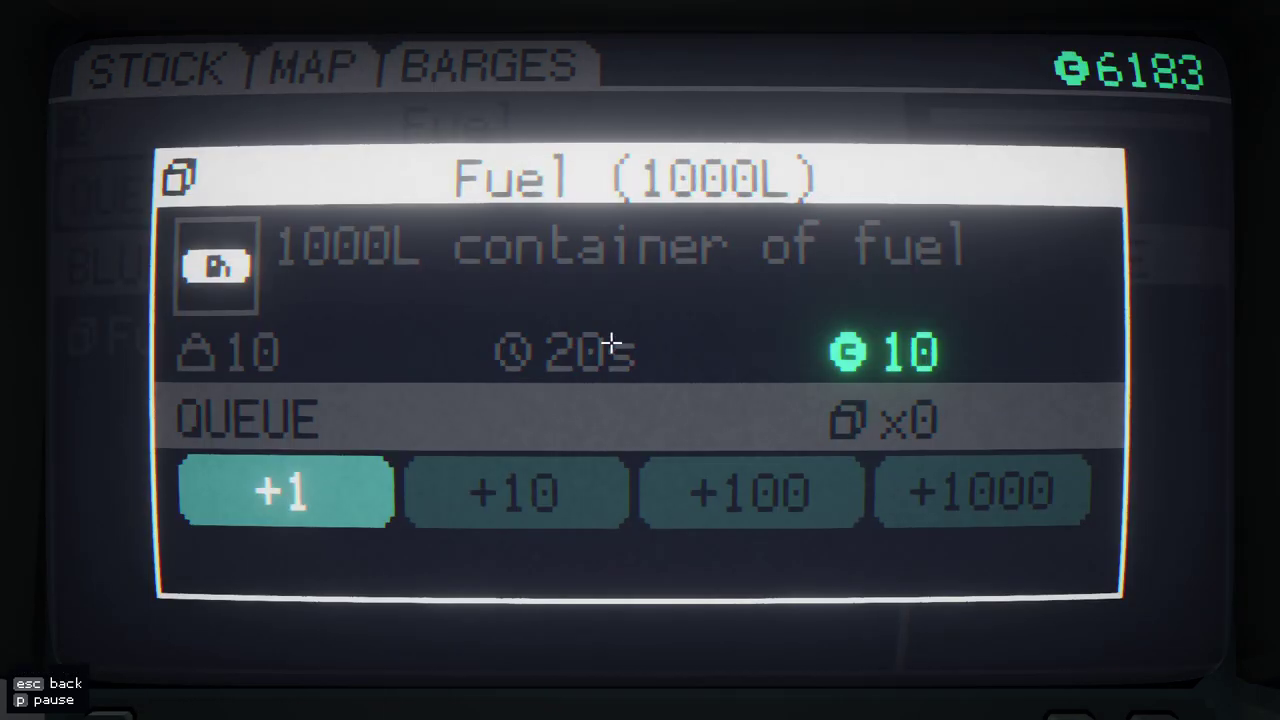
pyautogui.click(785, 500)
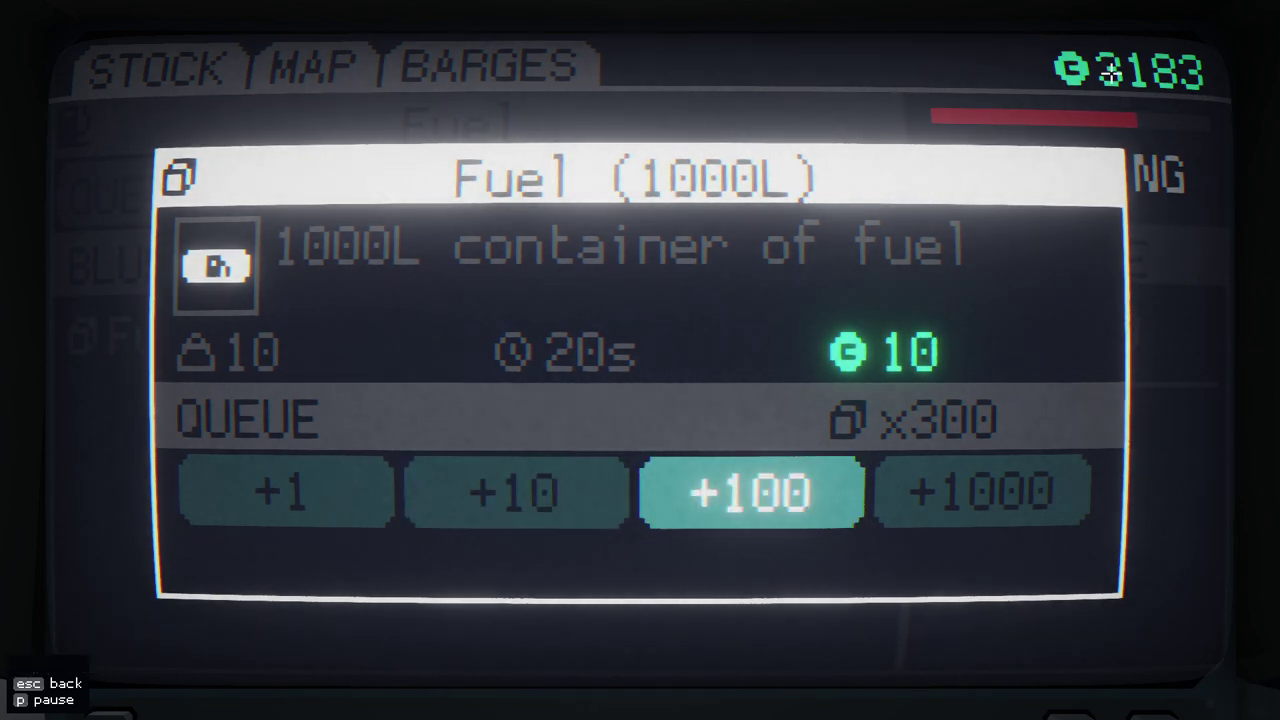
pyautogui.press('Escape')
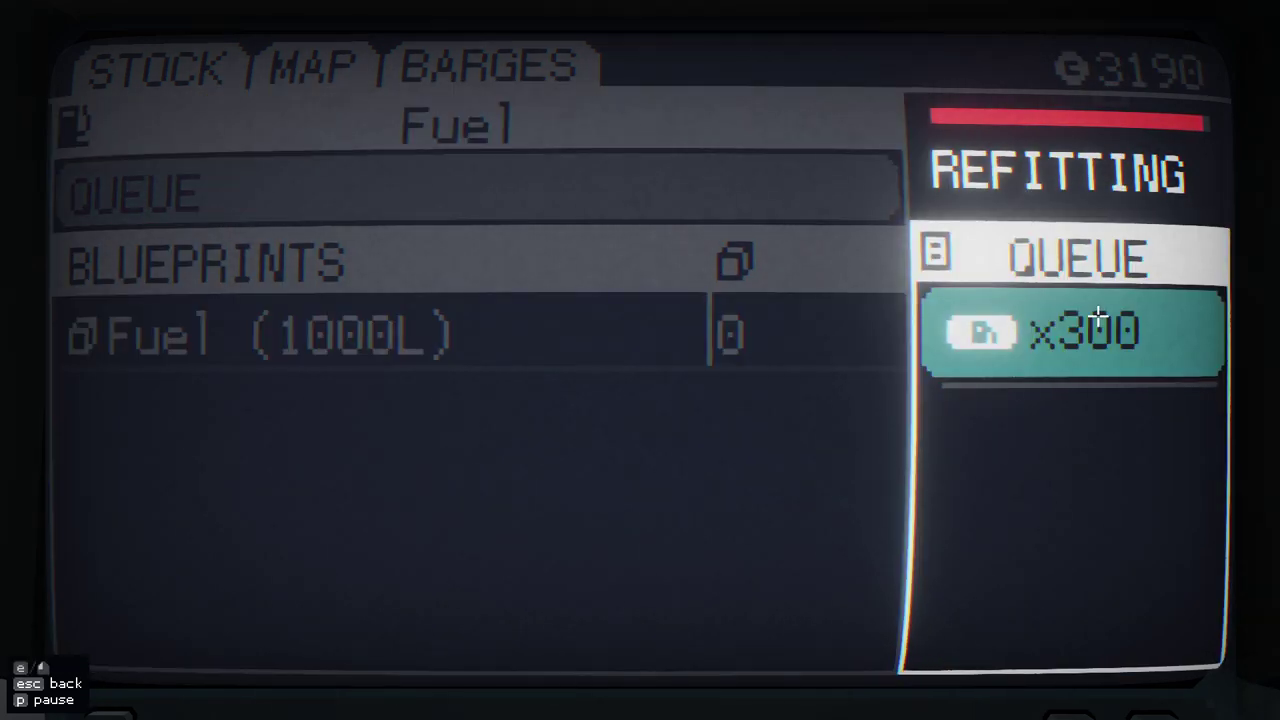
# - Adjust the queued fuel order so 100 containers remain
pyautogui.click(1094, 323)
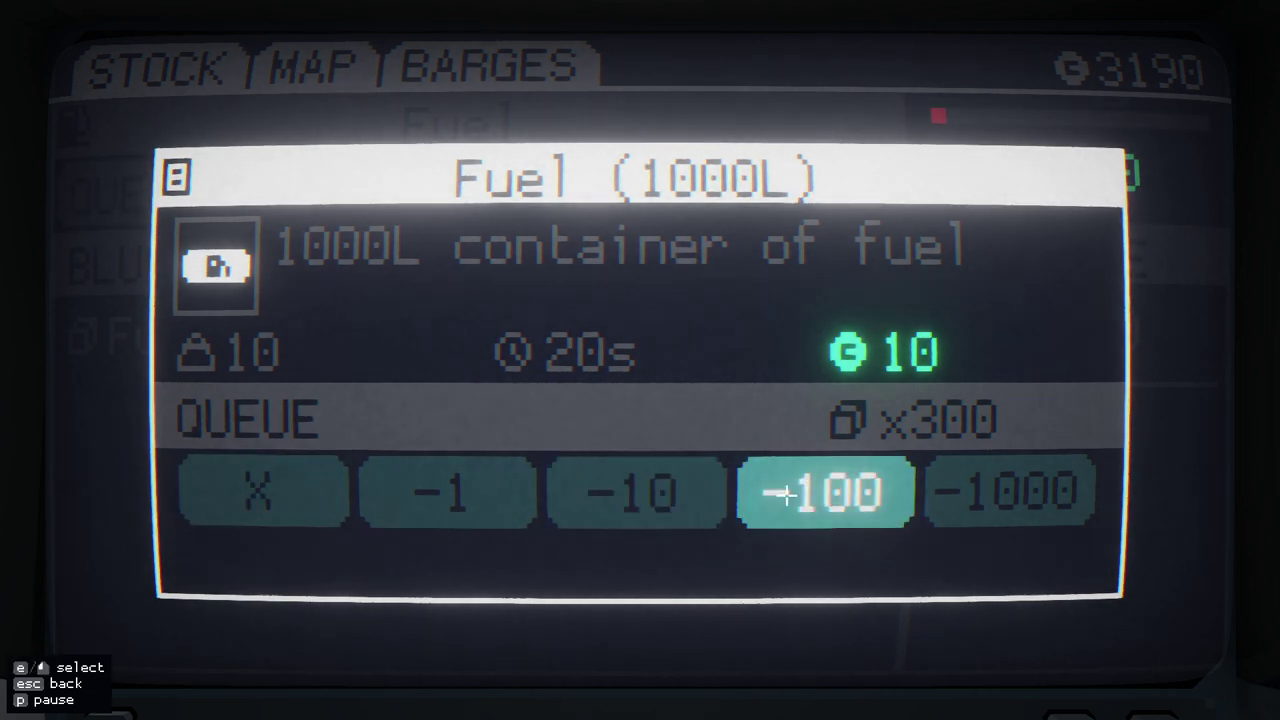
pyautogui.press('Escape')
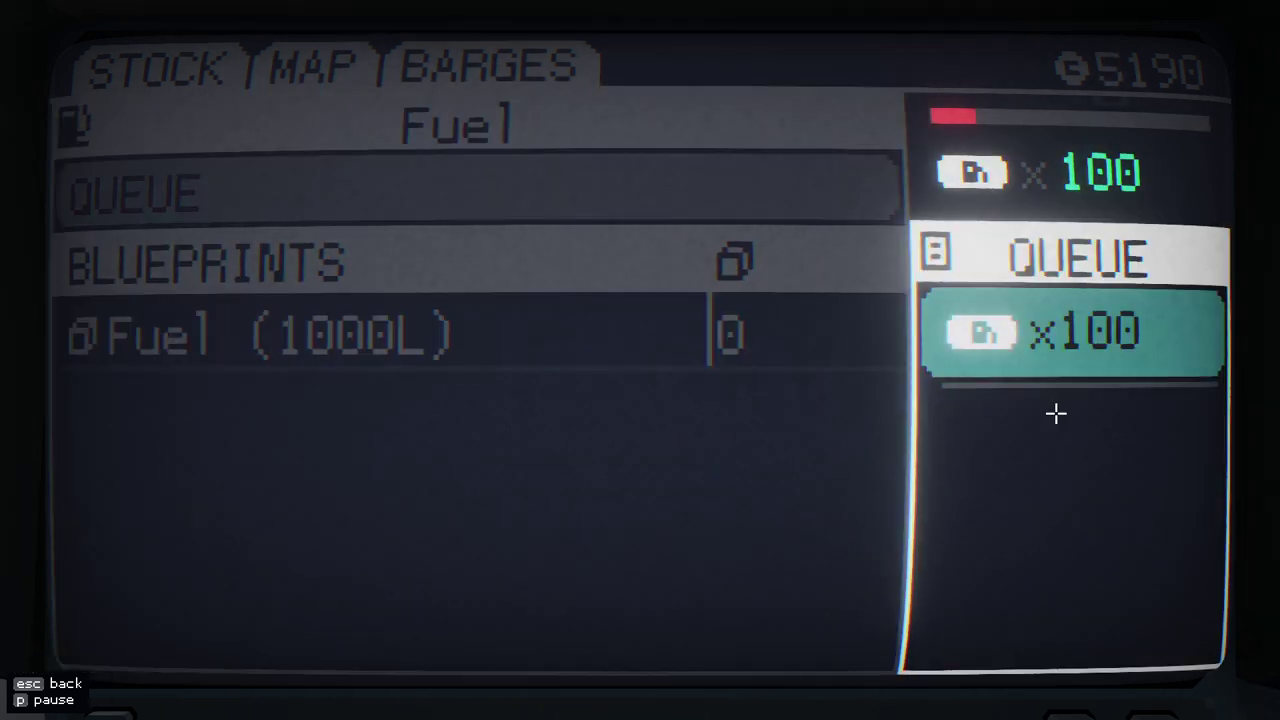
pyautogui.click(1050, 345)
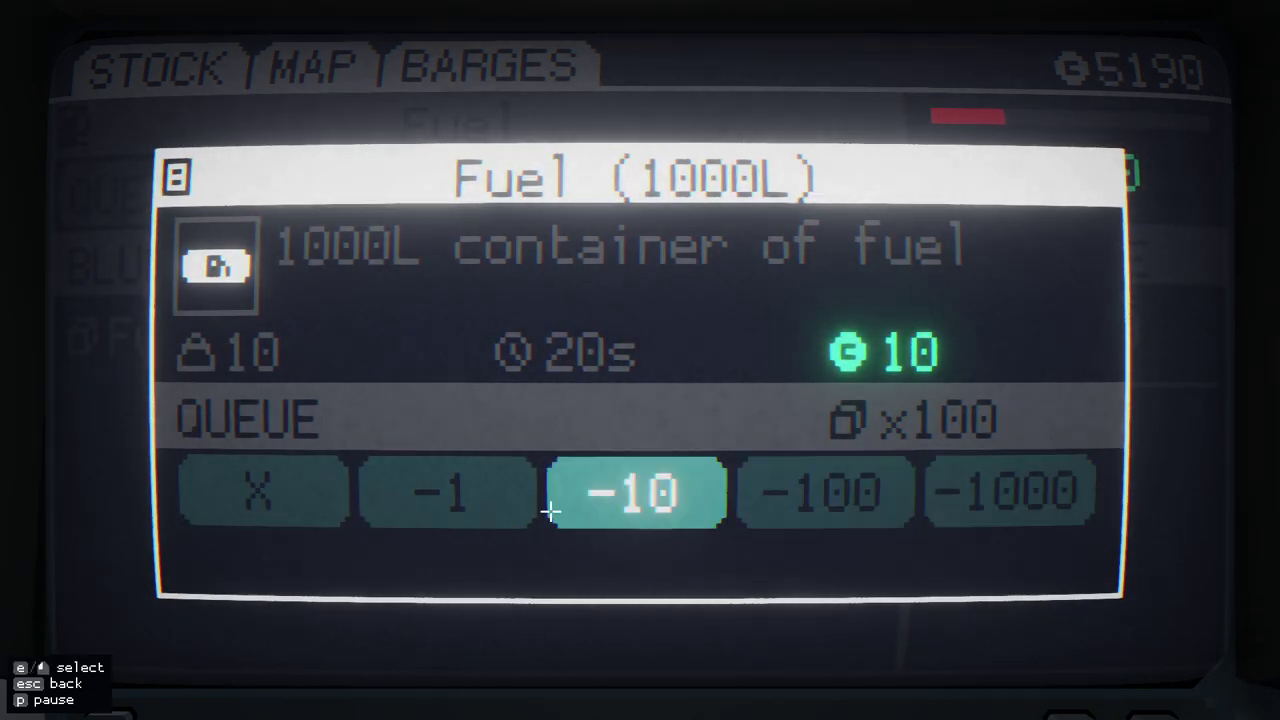
pyautogui.press('Escape')
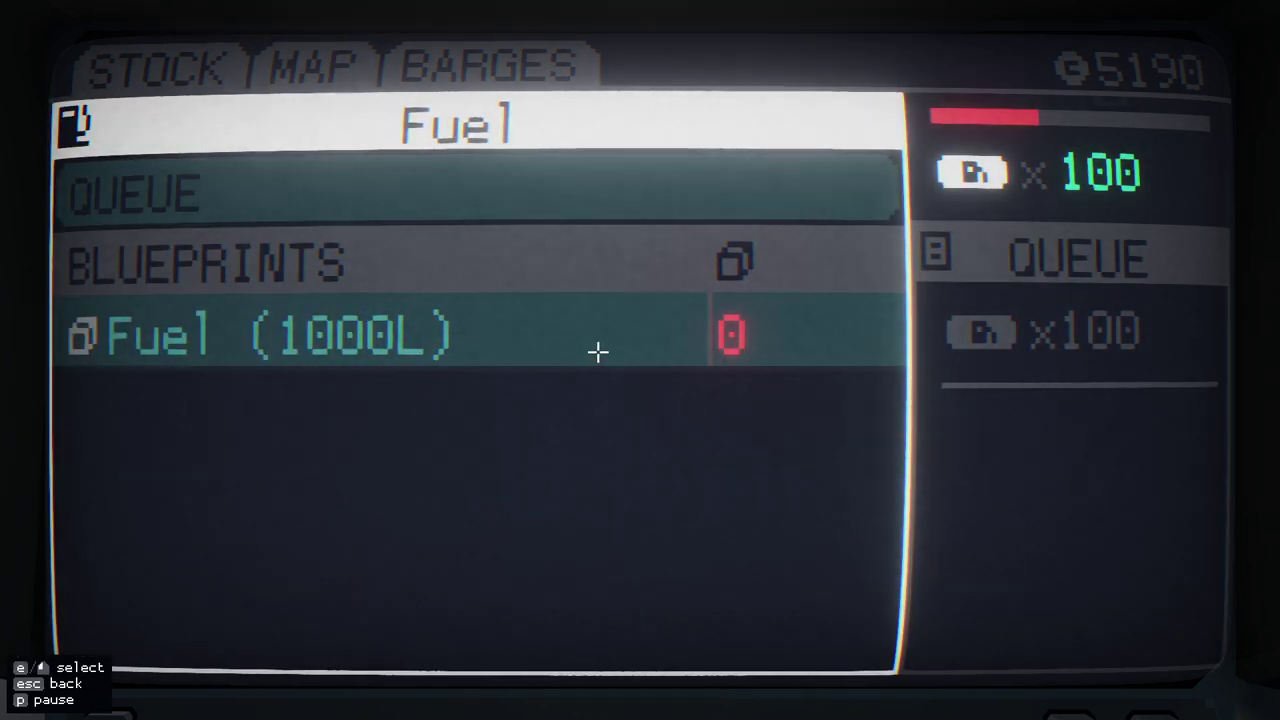
pyautogui.press('Escape')
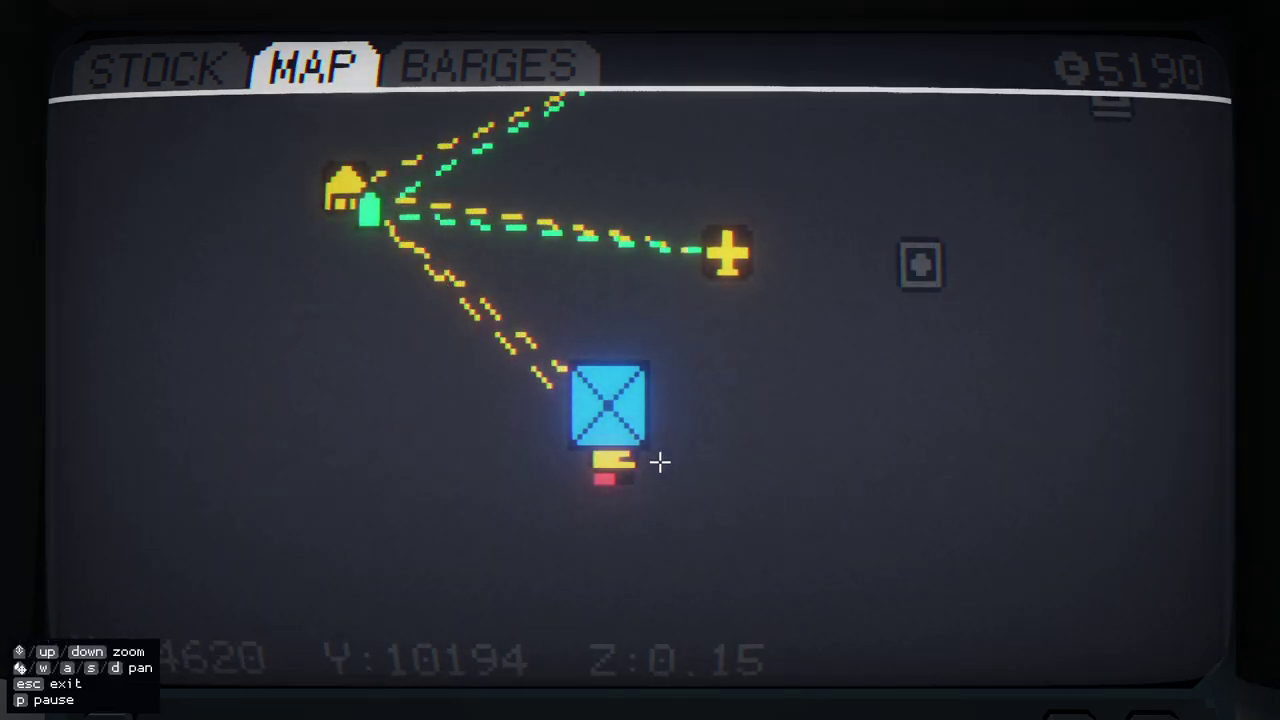
pyautogui.press('w')
pyautogui.press('w')
pyautogui.press('w')
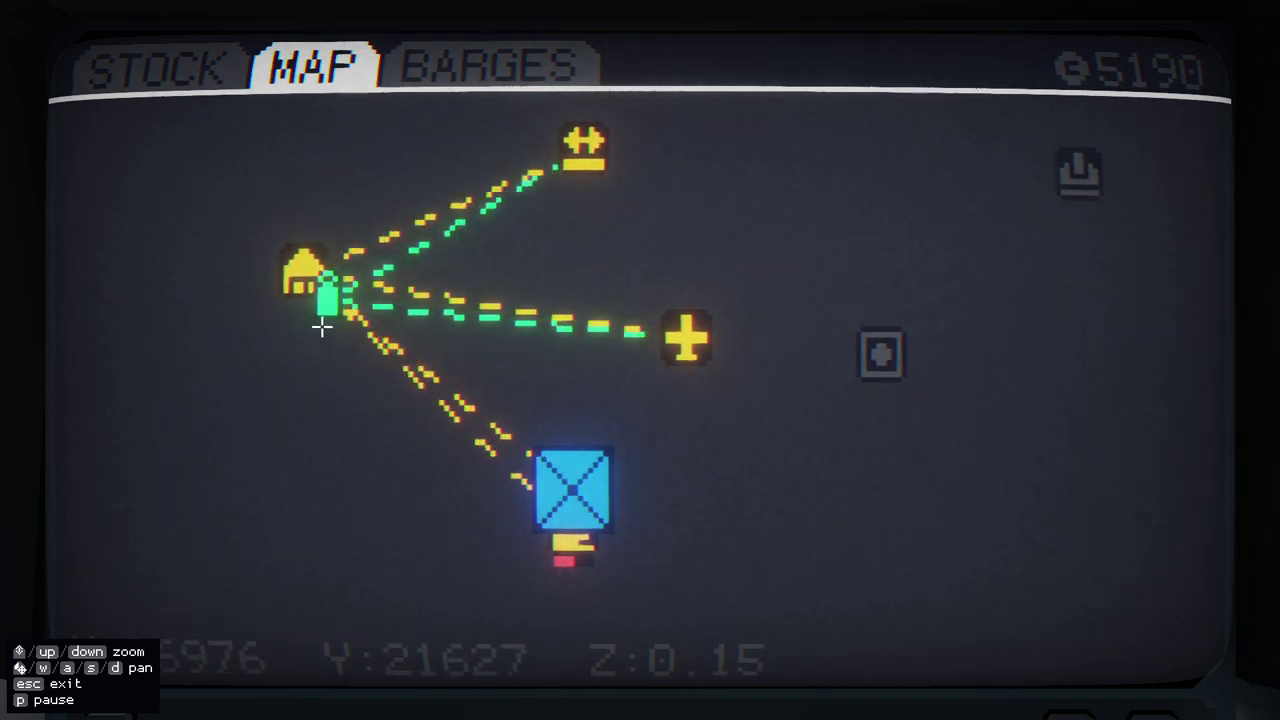
pyautogui.scroll(3, 440, 360)
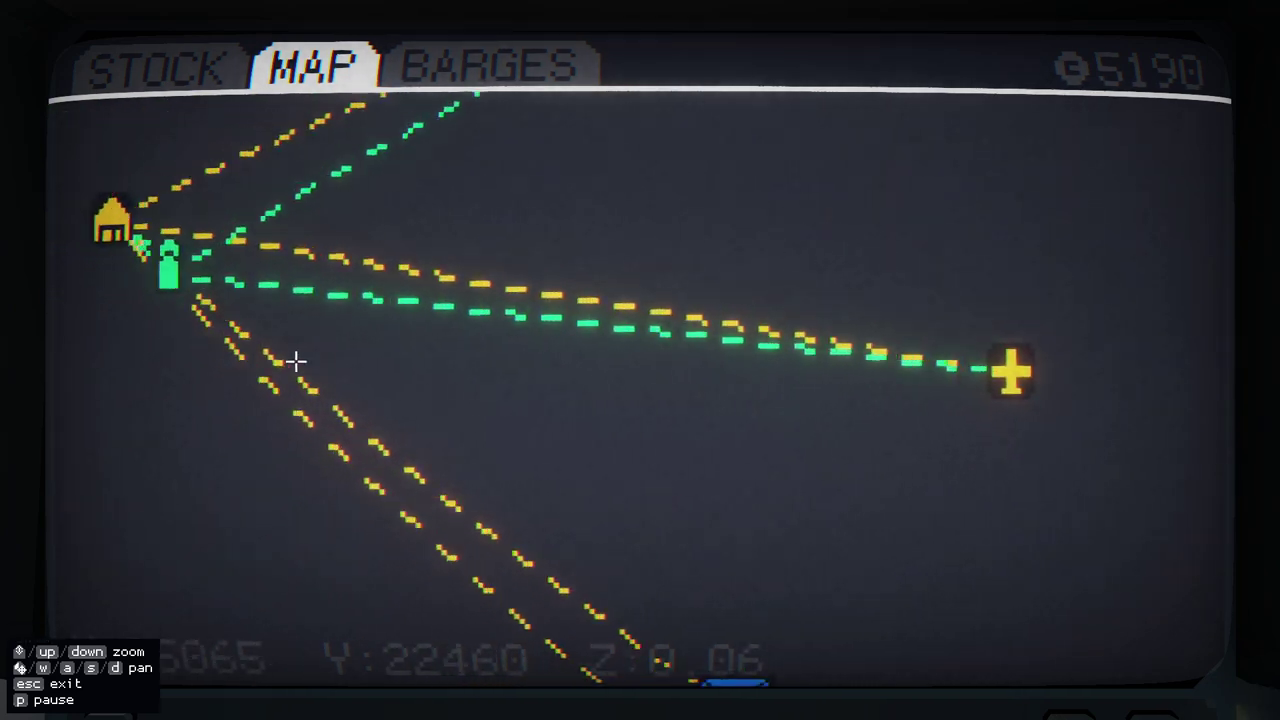
pyautogui.click(225, 320)
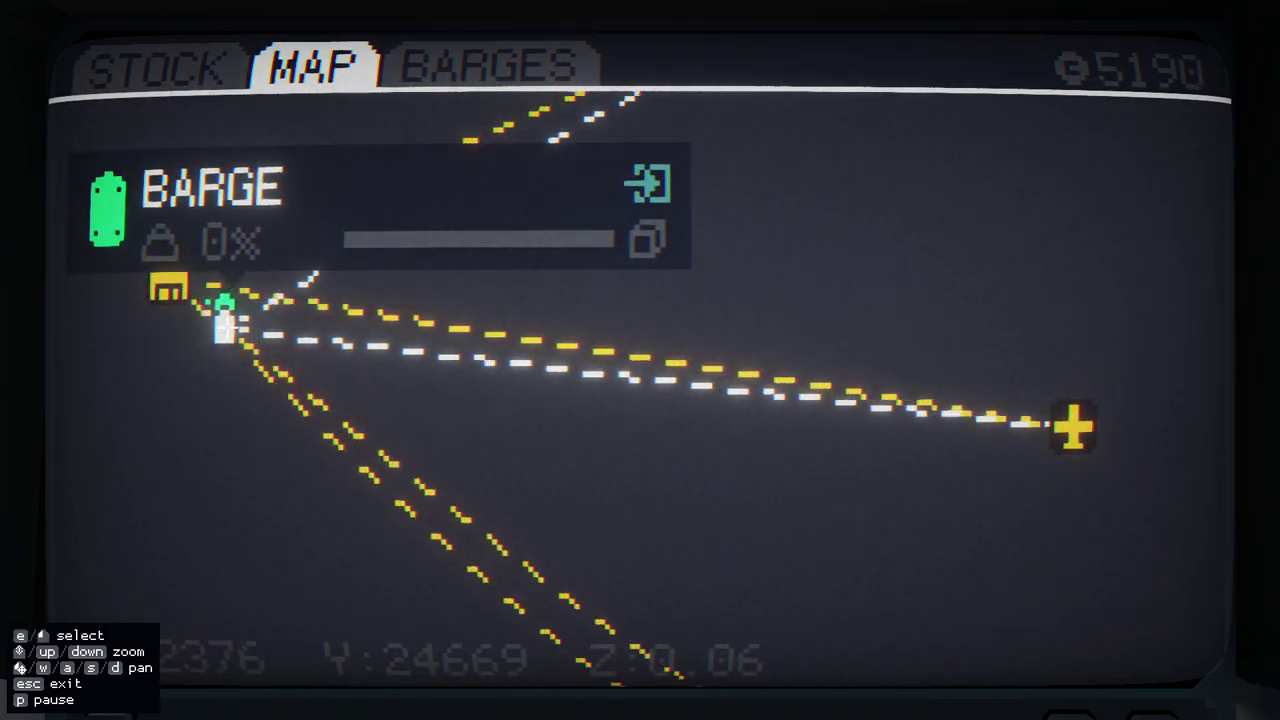
pyautogui.press('s')
pyautogui.press('s')
pyautogui.press('s')
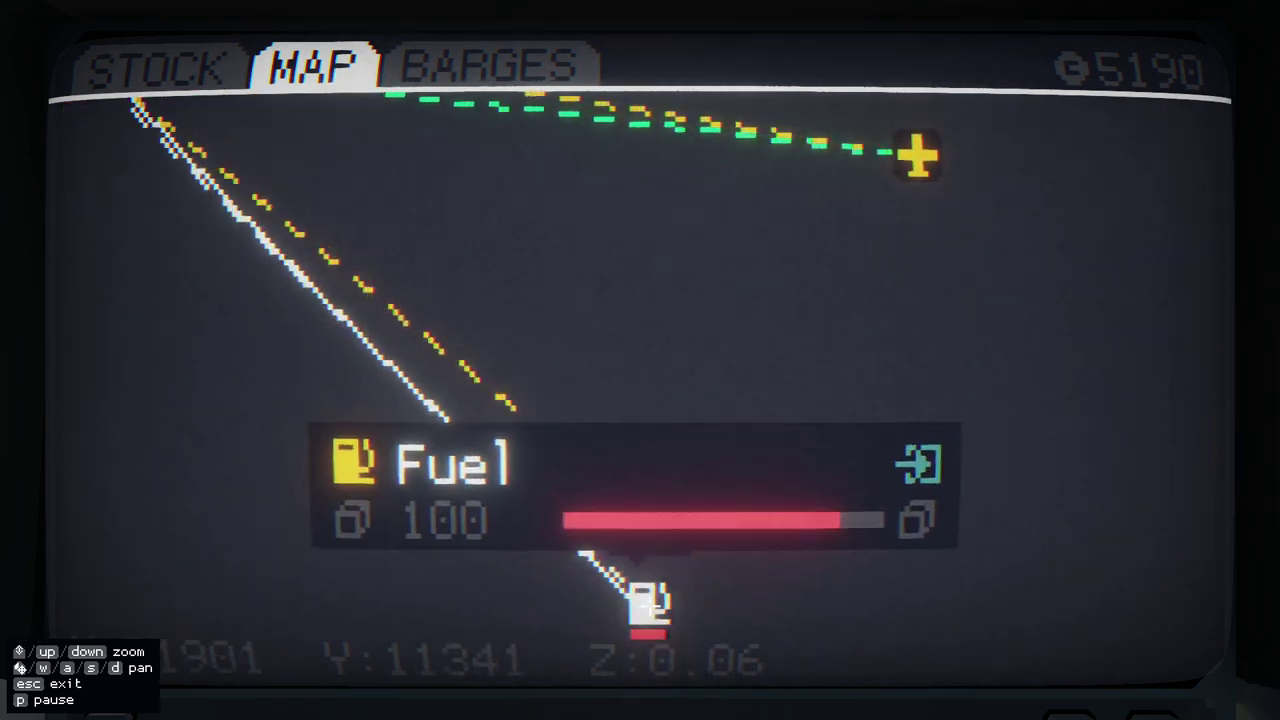
pyautogui.press('w')
pyautogui.press('w')
pyautogui.press('w')
pyautogui.press('w')
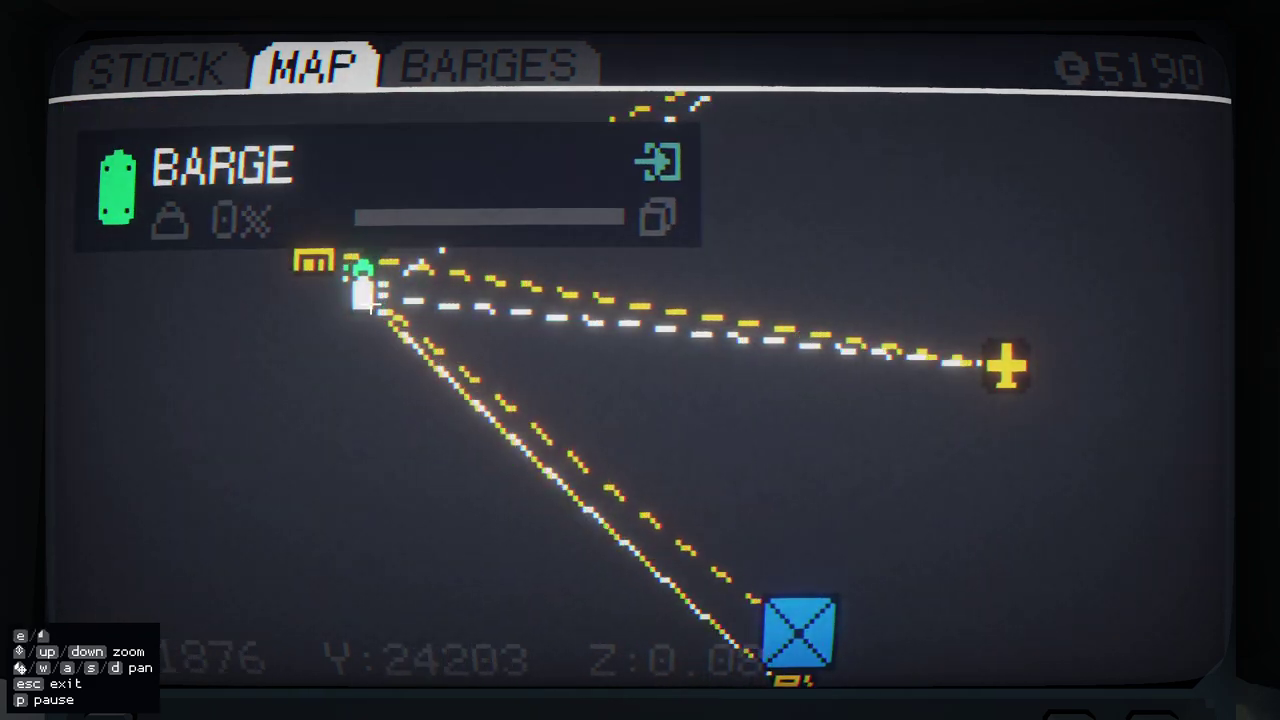
pyautogui.click(372, 305)
pyautogui.press('Escape')
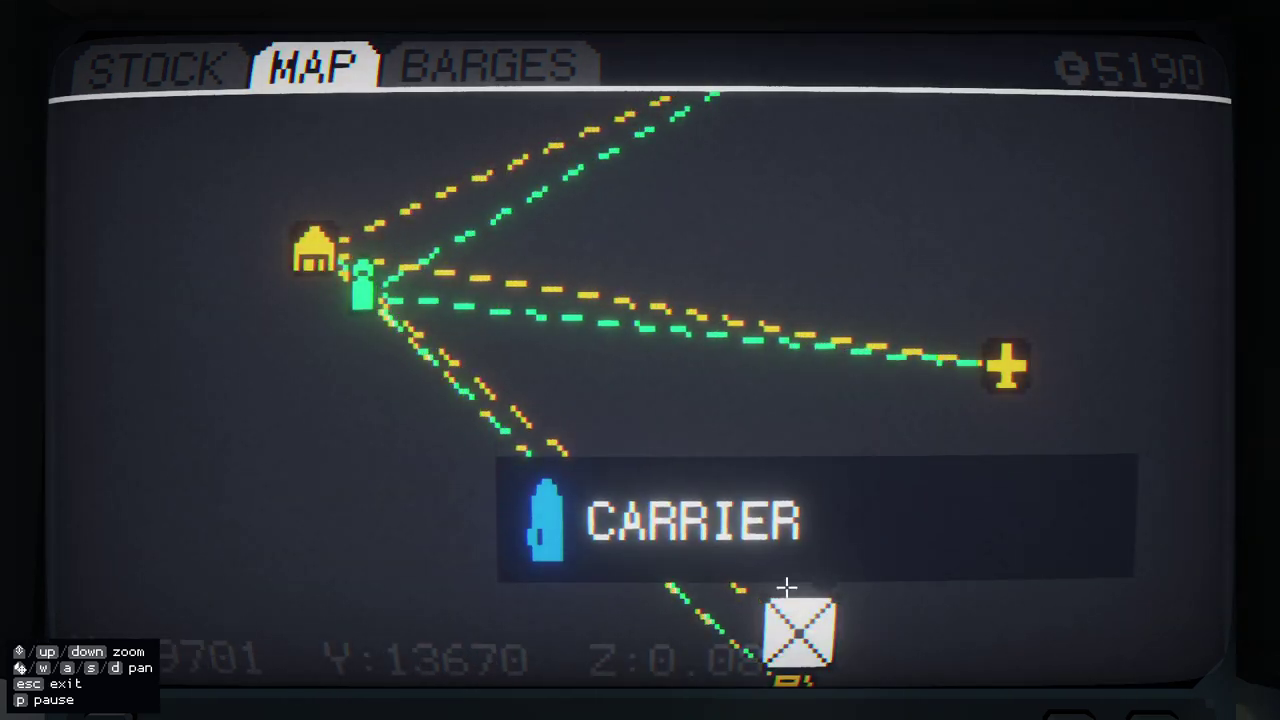
pyautogui.click(815, 620)
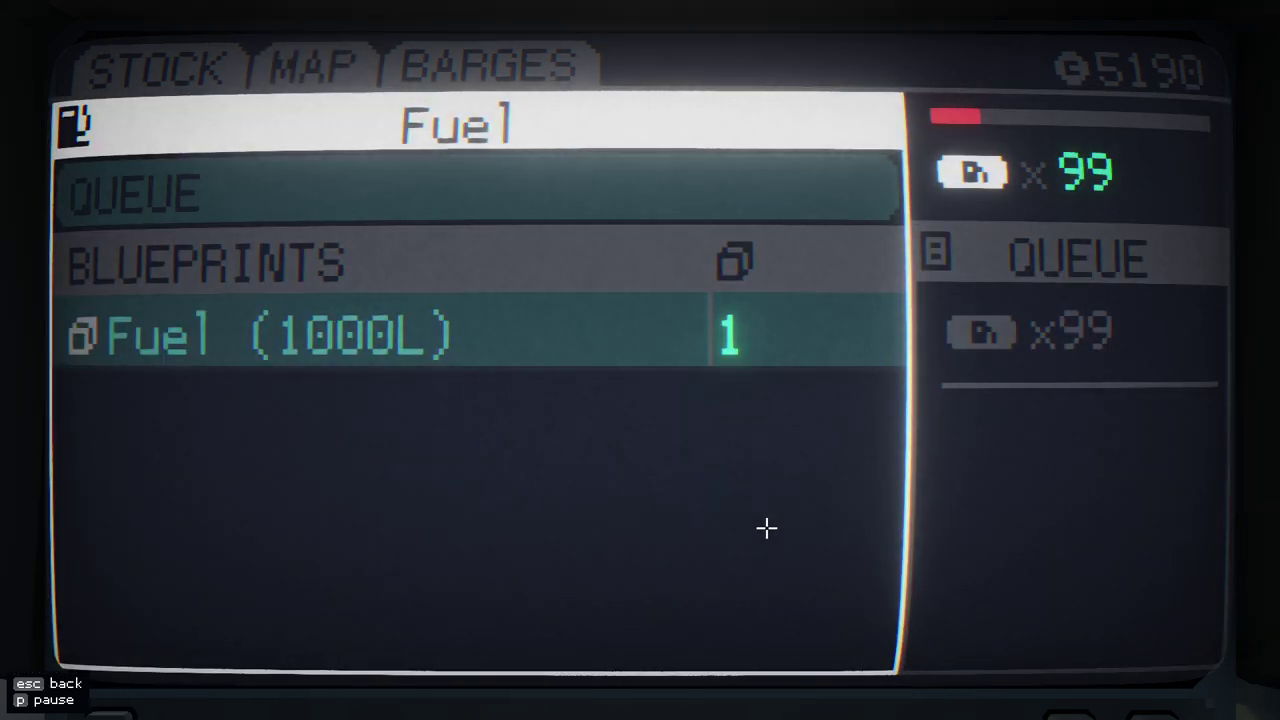
pyautogui.press('Escape')
pyautogui.click(390, 205)
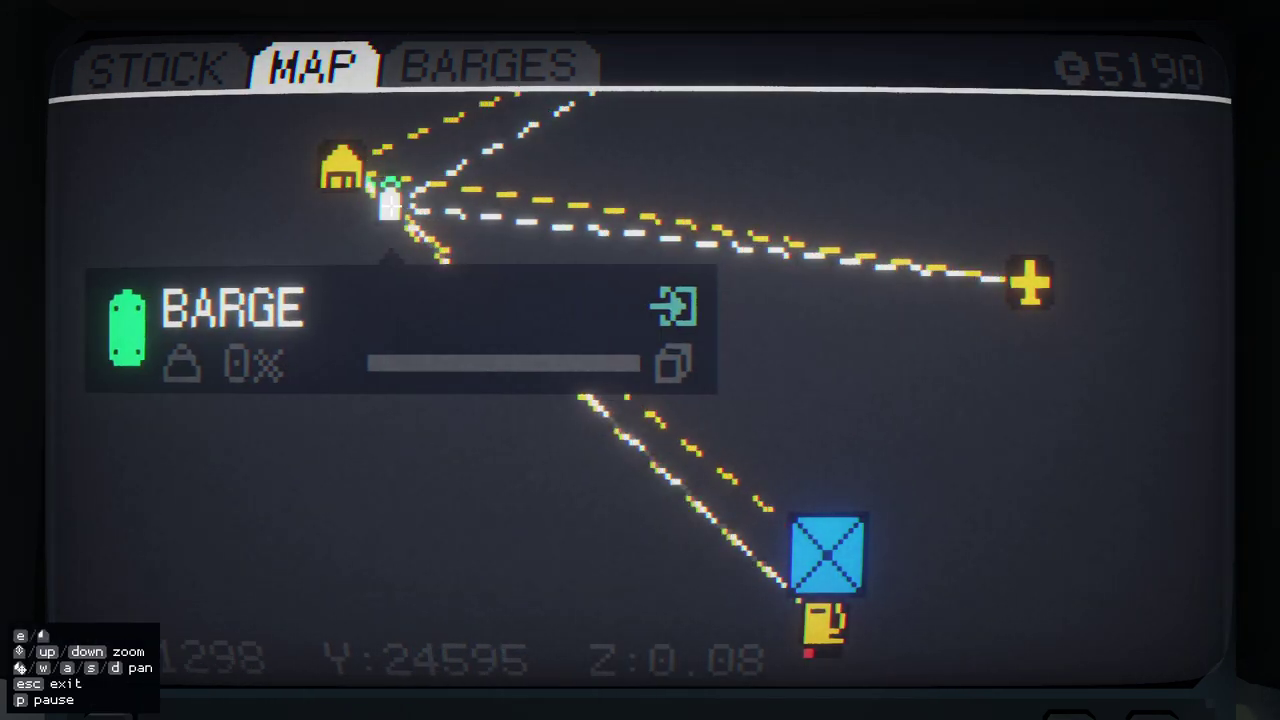
pyautogui.click(666, 294)
pyautogui.press('Escape')
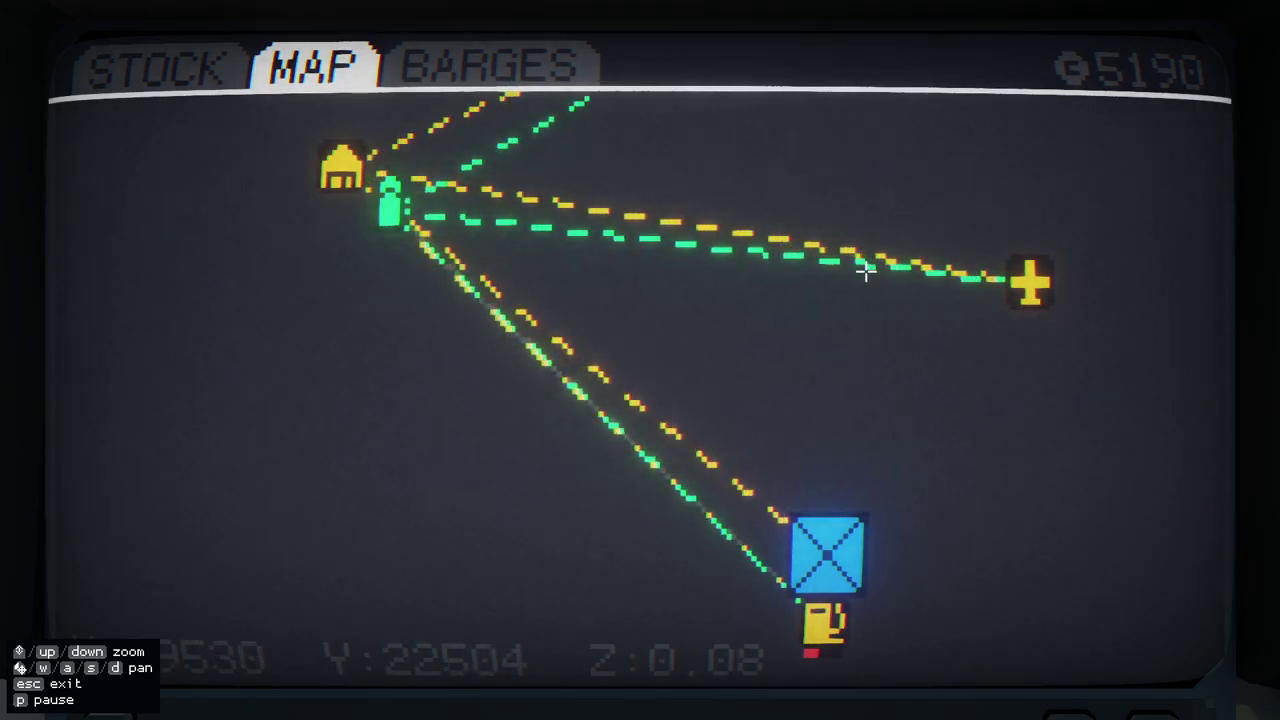
pyautogui.scroll(2, 810, 280)
pyautogui.moveTo(810, 280); pyautogui.dragTo(760, 500)
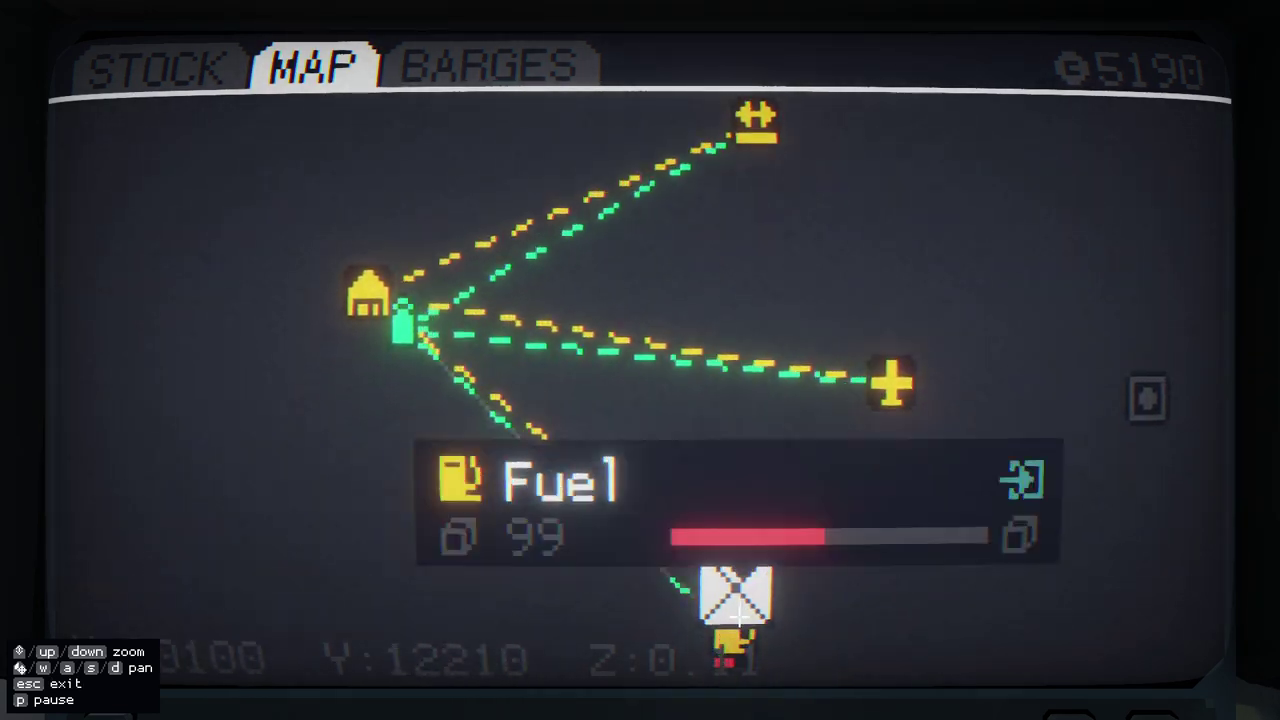
# - Add 100 more fuel to the fuel station's queue, bringing it to 199
pyautogui.click(738, 636)
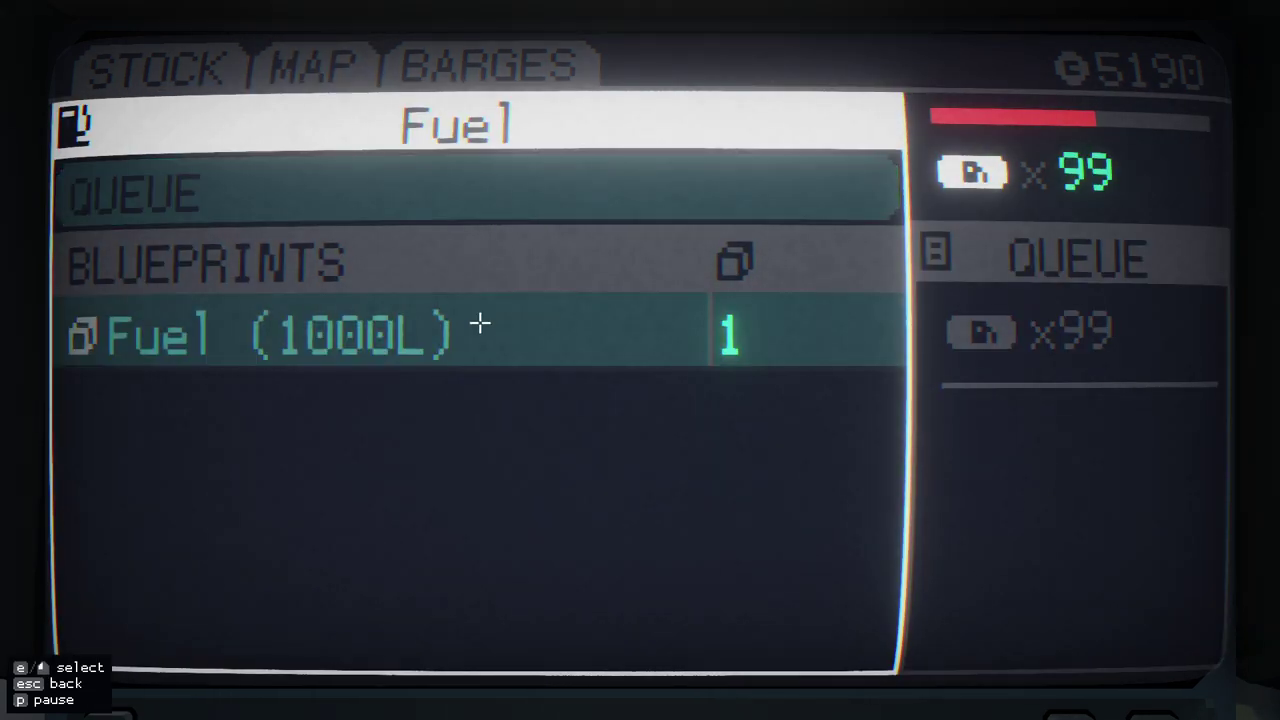
pyautogui.click(480, 335)
pyautogui.press('Escape')
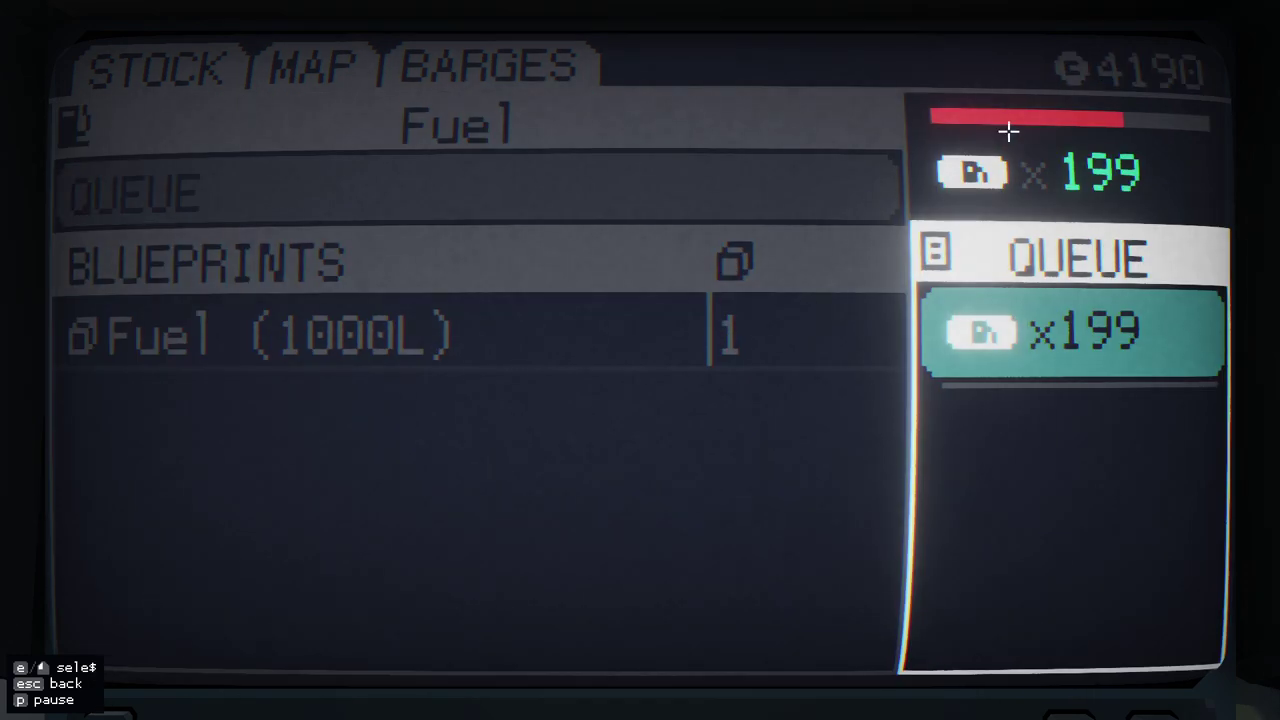
pyautogui.press('Escape')
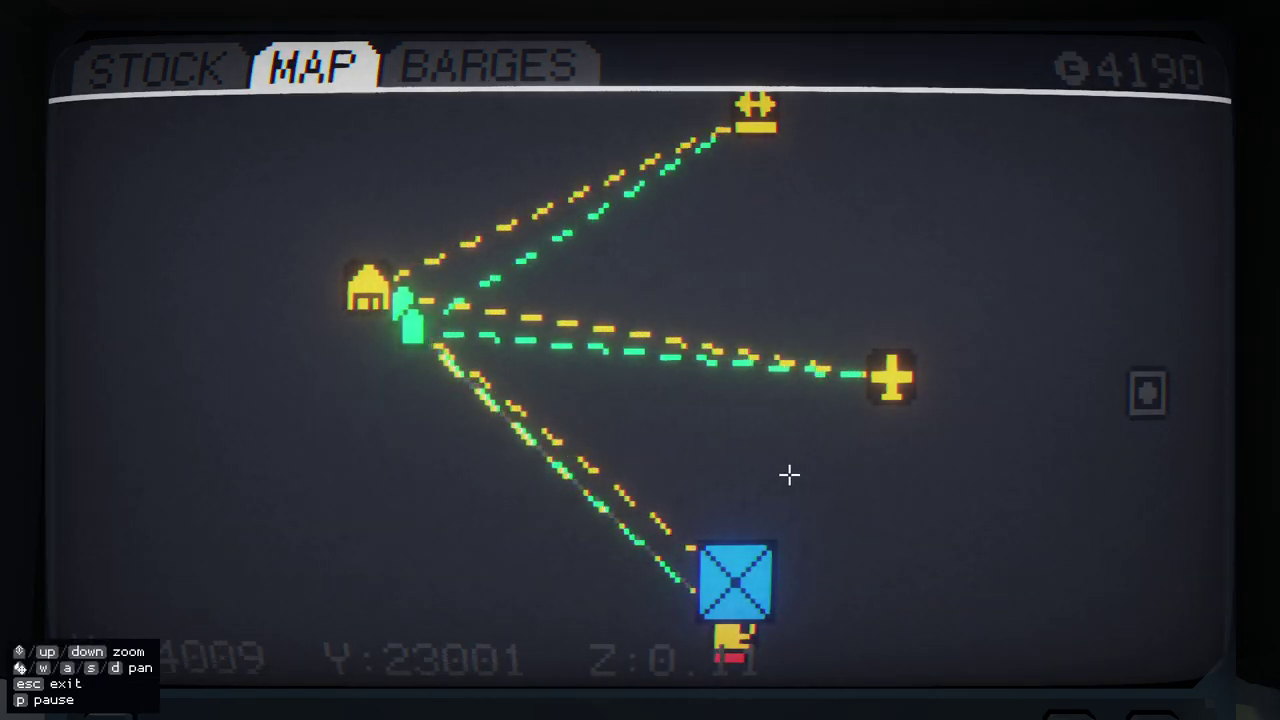
# - Check the Air Chassis and Barge station queues, both idle, and return to the bridge
pyautogui.click(890, 368)
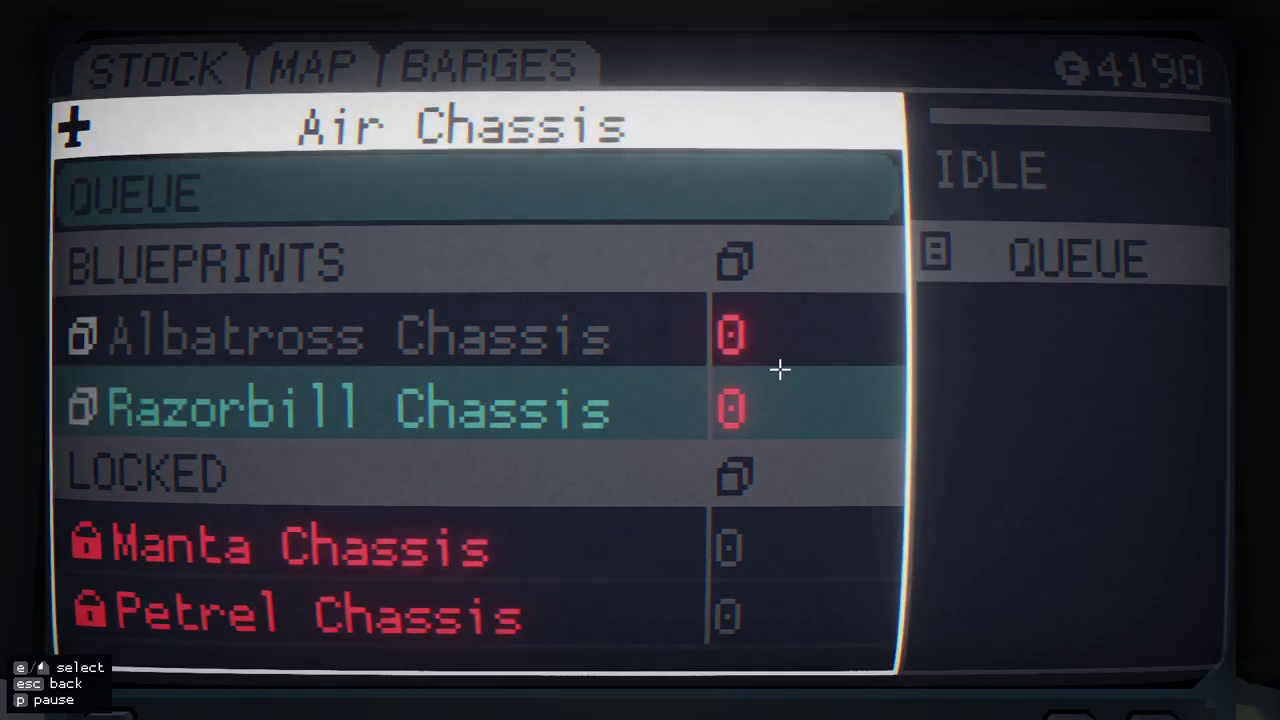
pyautogui.press('Escape')
pyautogui.click(760, 178)
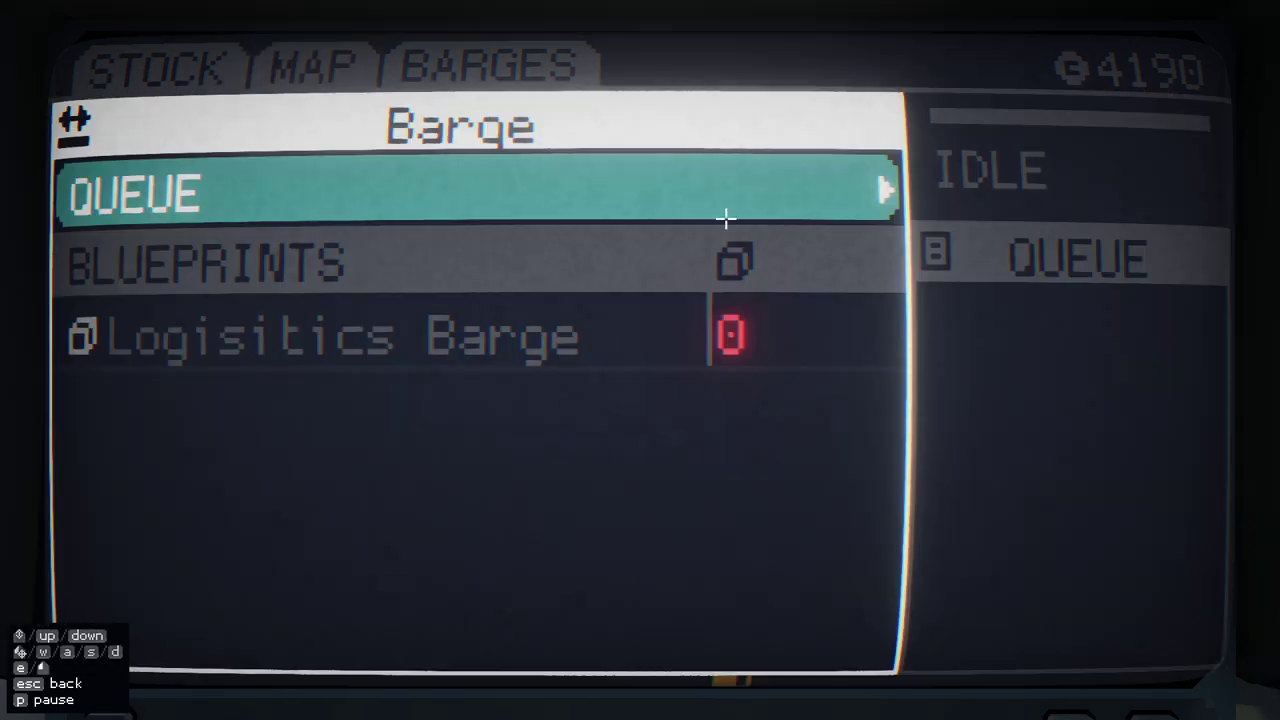
pyautogui.press('Escape')
pyautogui.press('Escape')
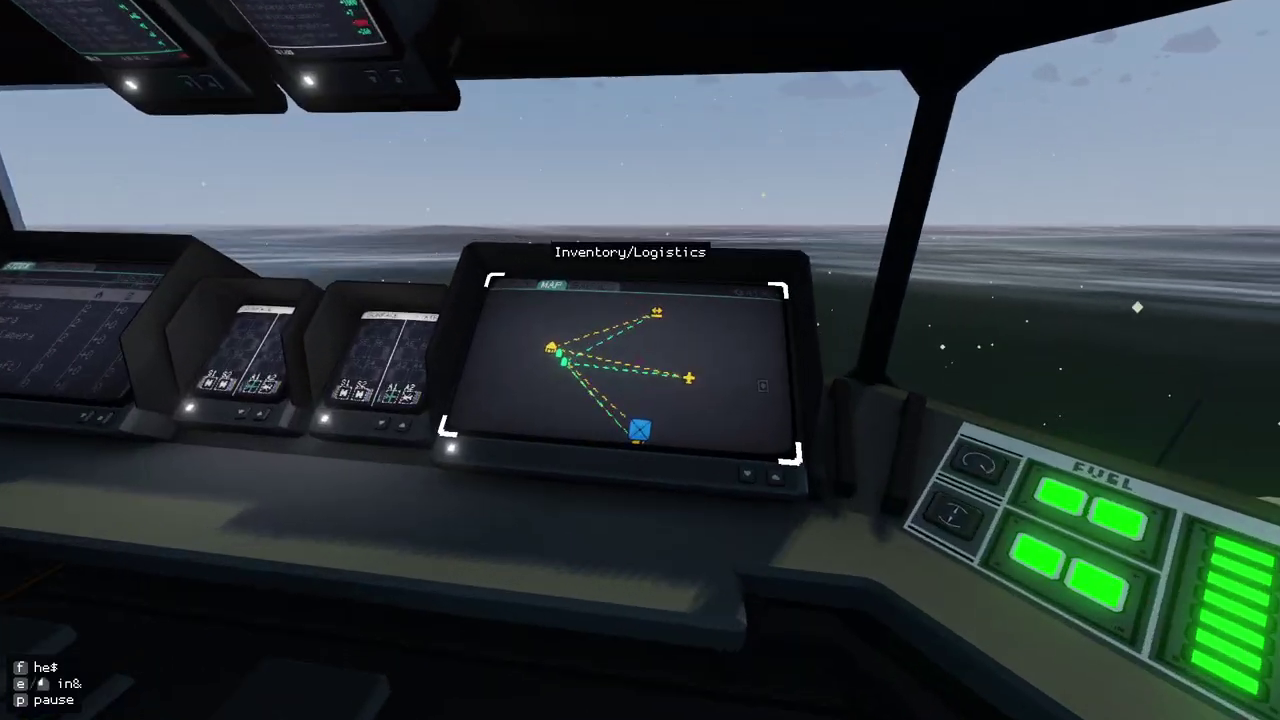
pyautogui.click(640, 360)
pyautogui.press('s')
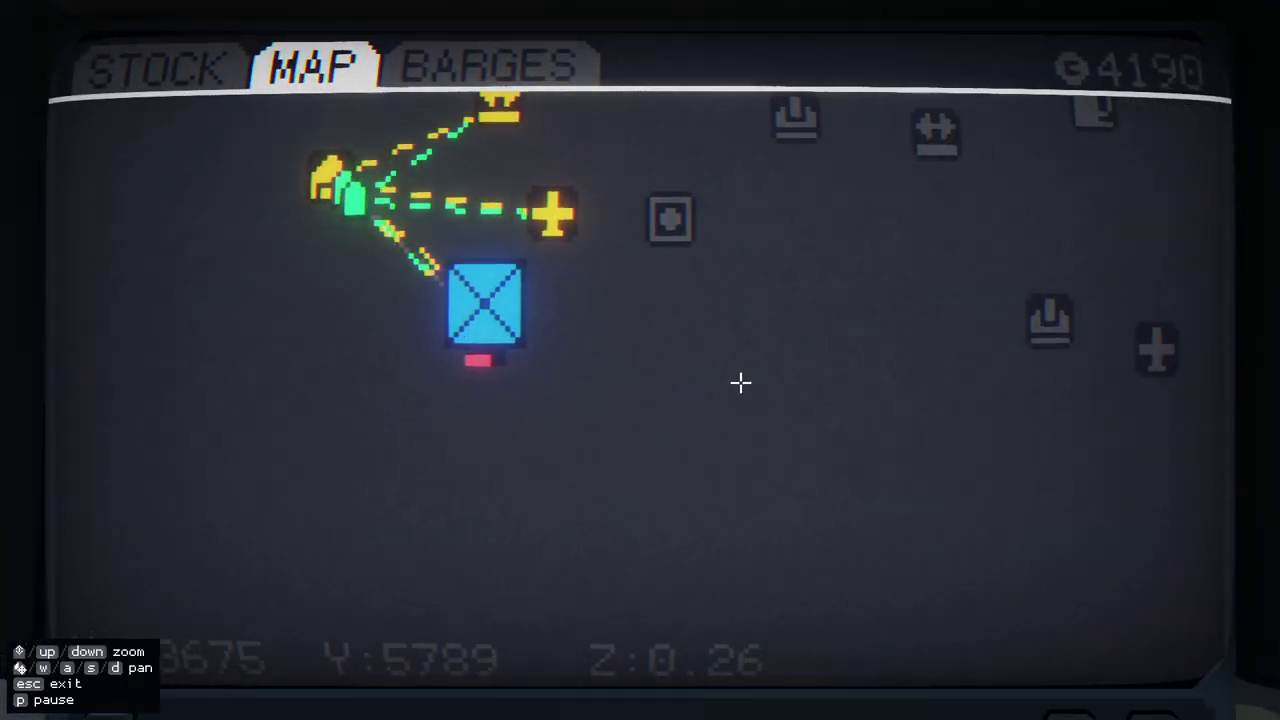
pyautogui.press('w')
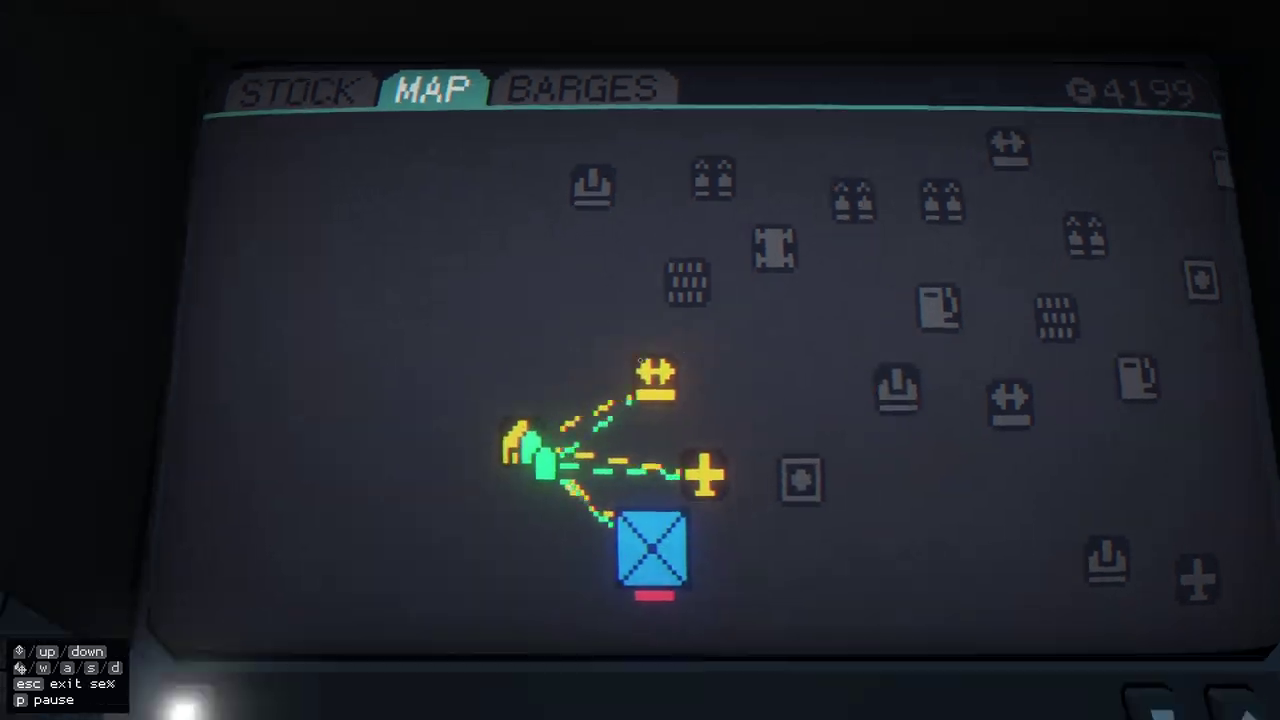
pyautogui.press('Escape')
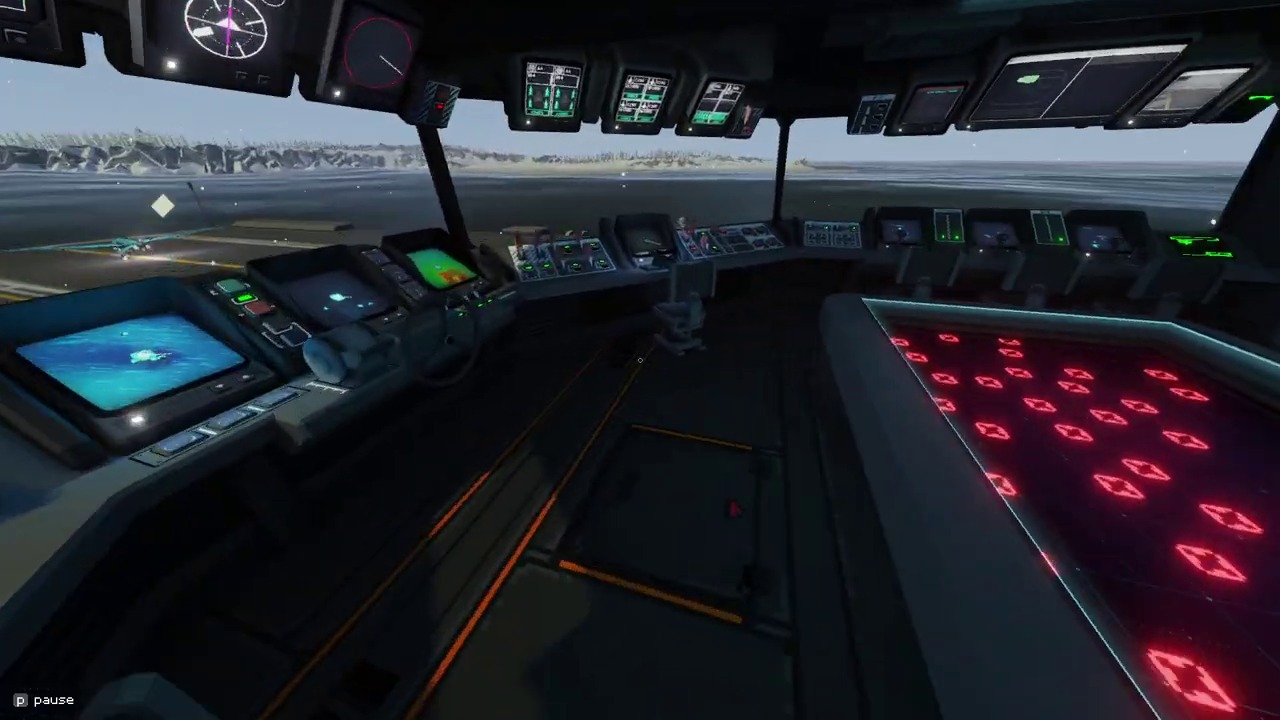
pyautogui.press('w')
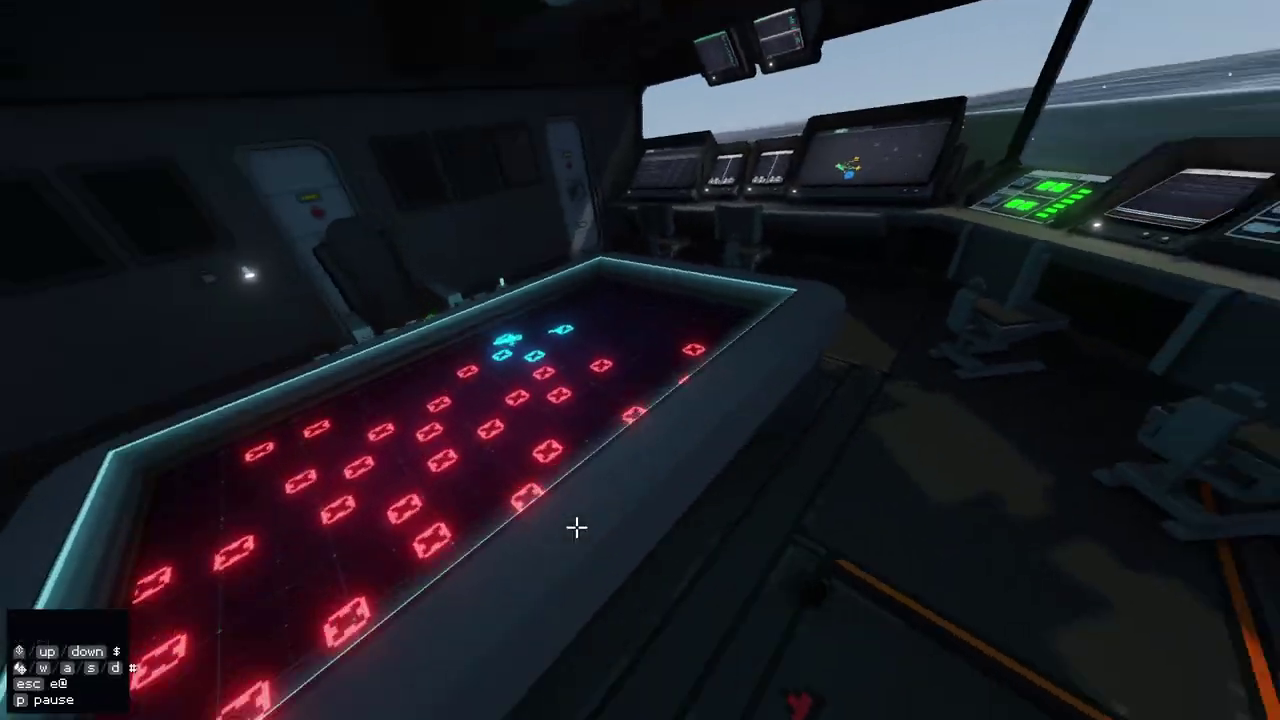
pyautogui.click(576, 527)
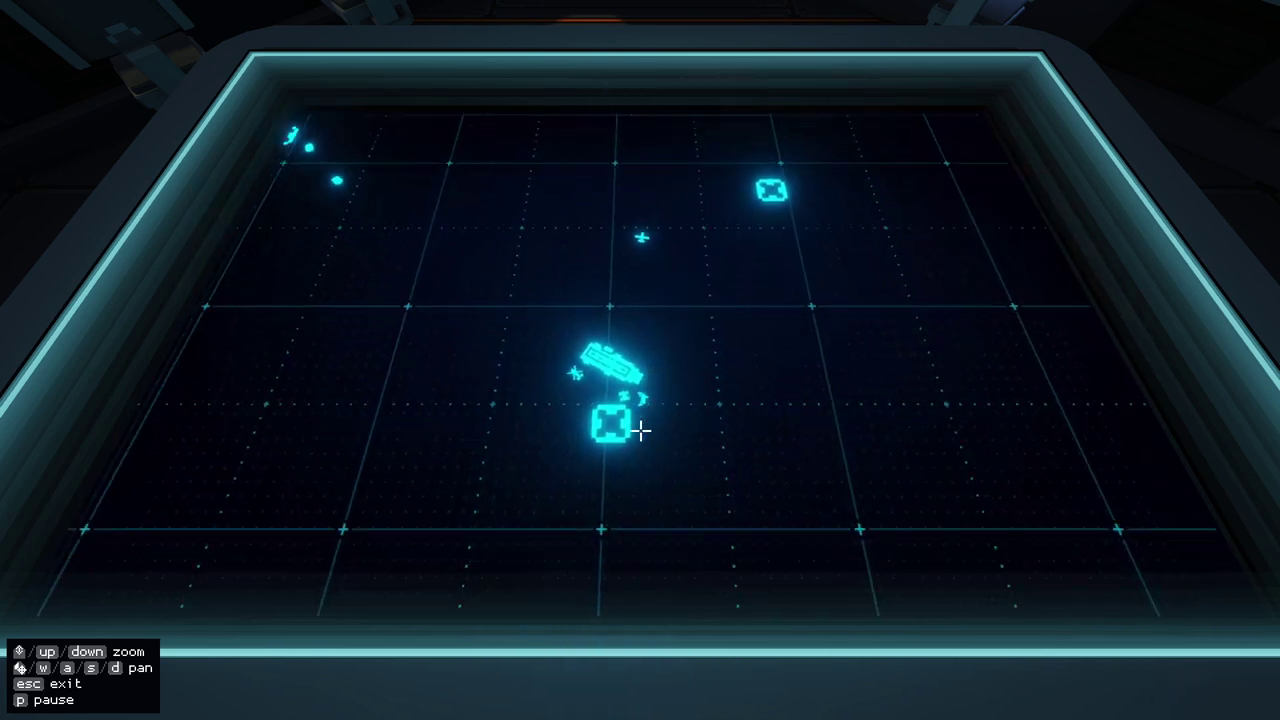
pyautogui.scroll(4, 676, 406)
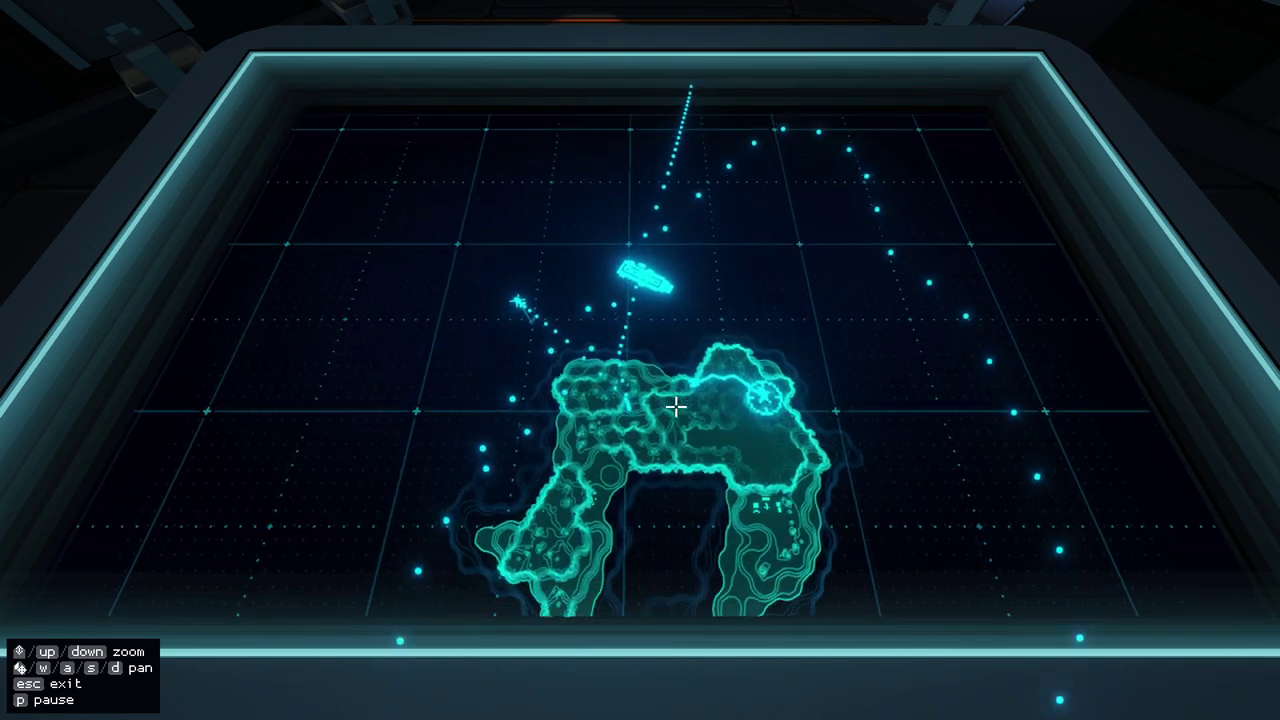
pyautogui.scroll(-3, 676, 406)
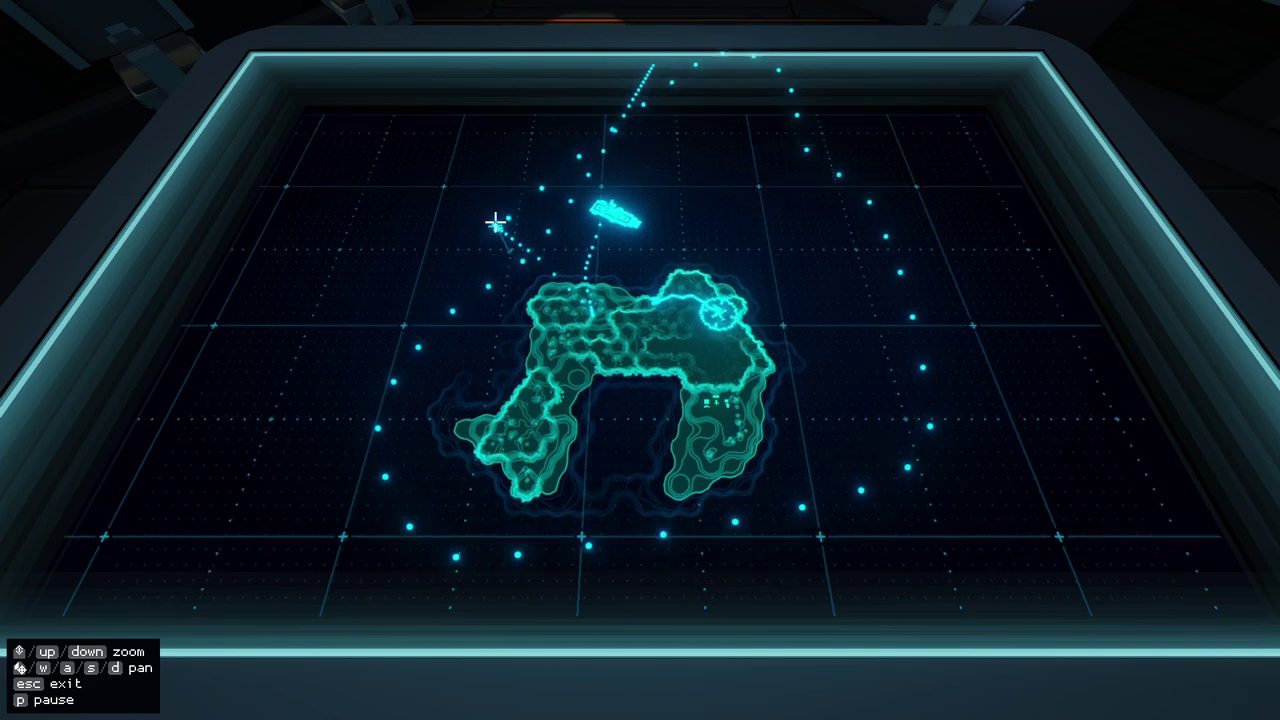
pyautogui.press('Escape')
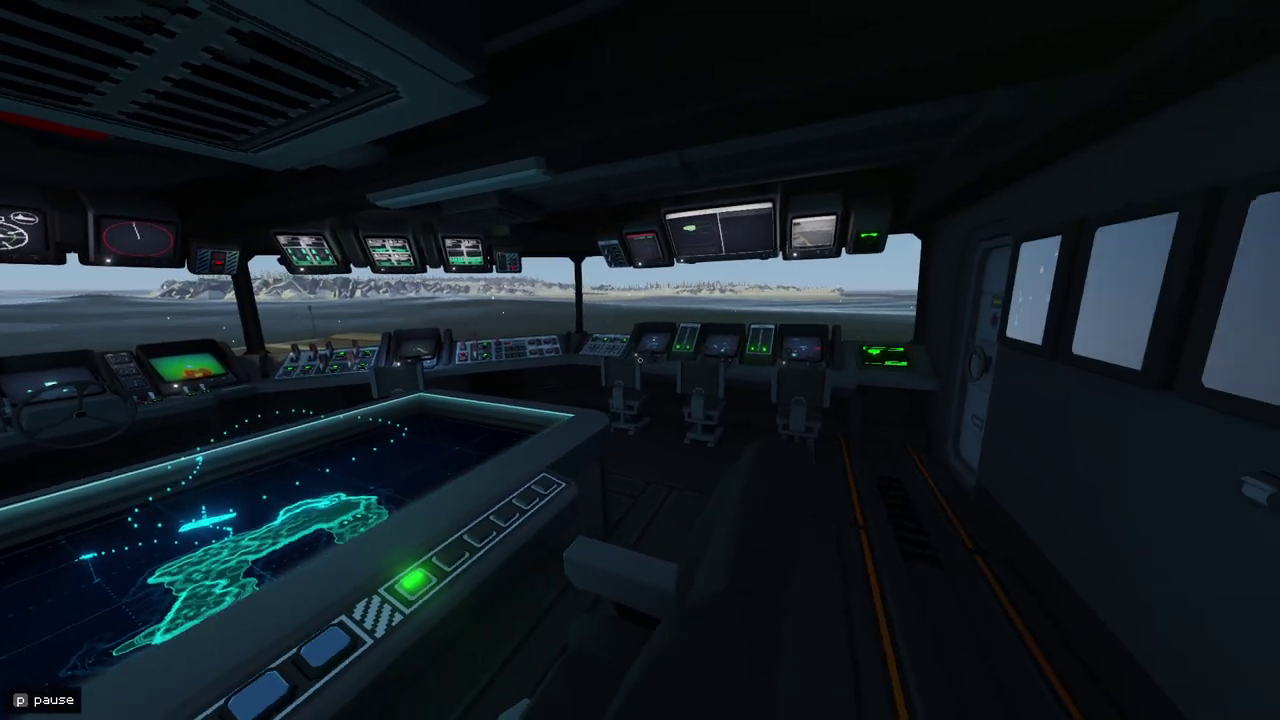
# - Walk to the vehicle control screen and view its island map
pyautogui.press('w')
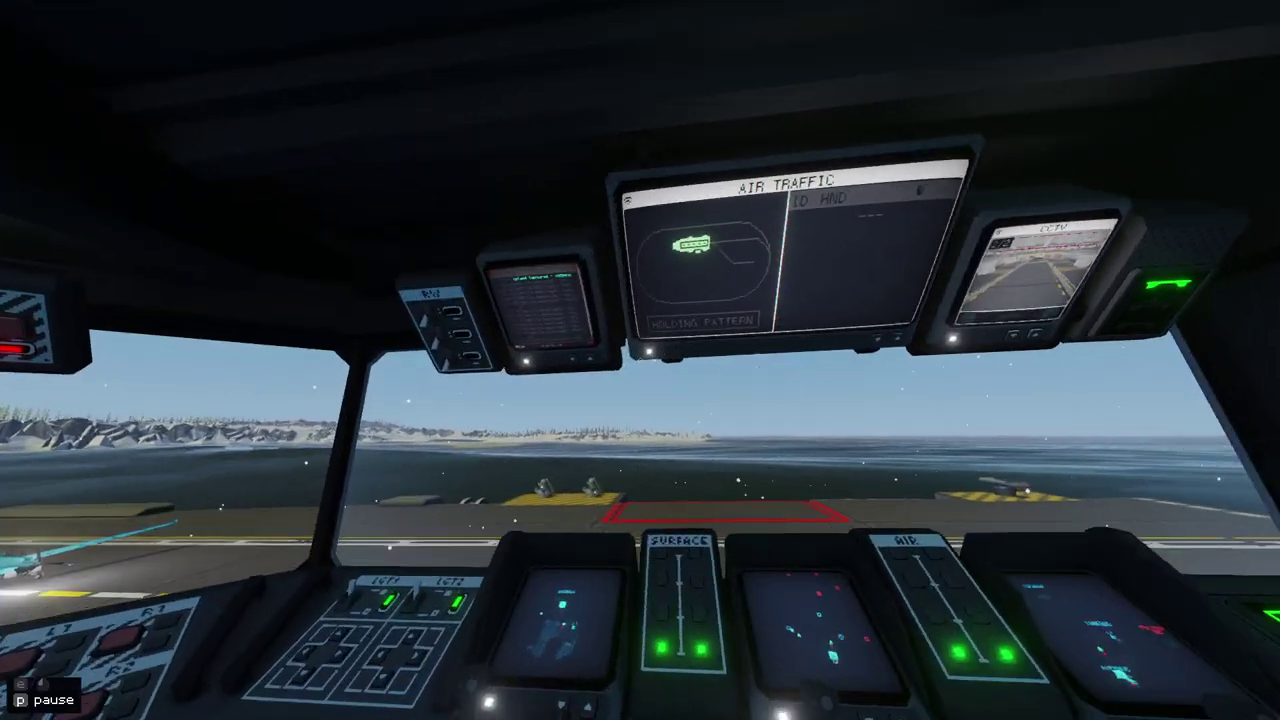
pyautogui.press('w')
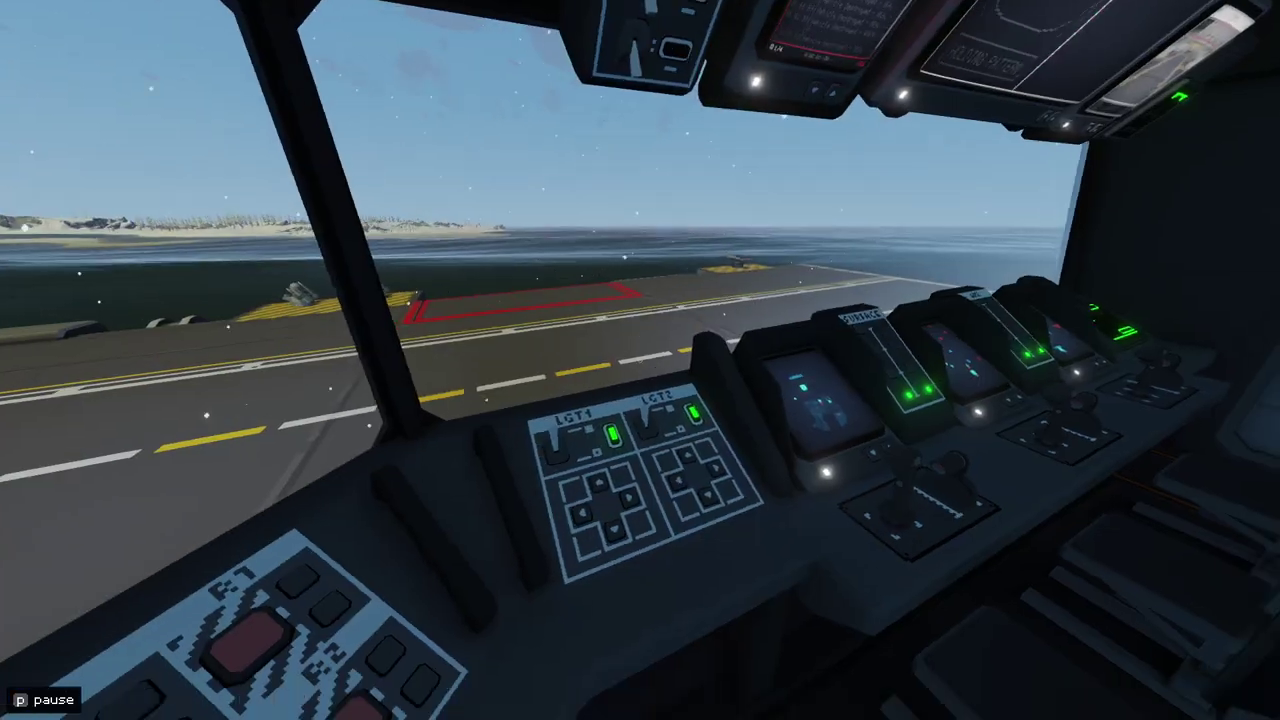
pyautogui.press('e')
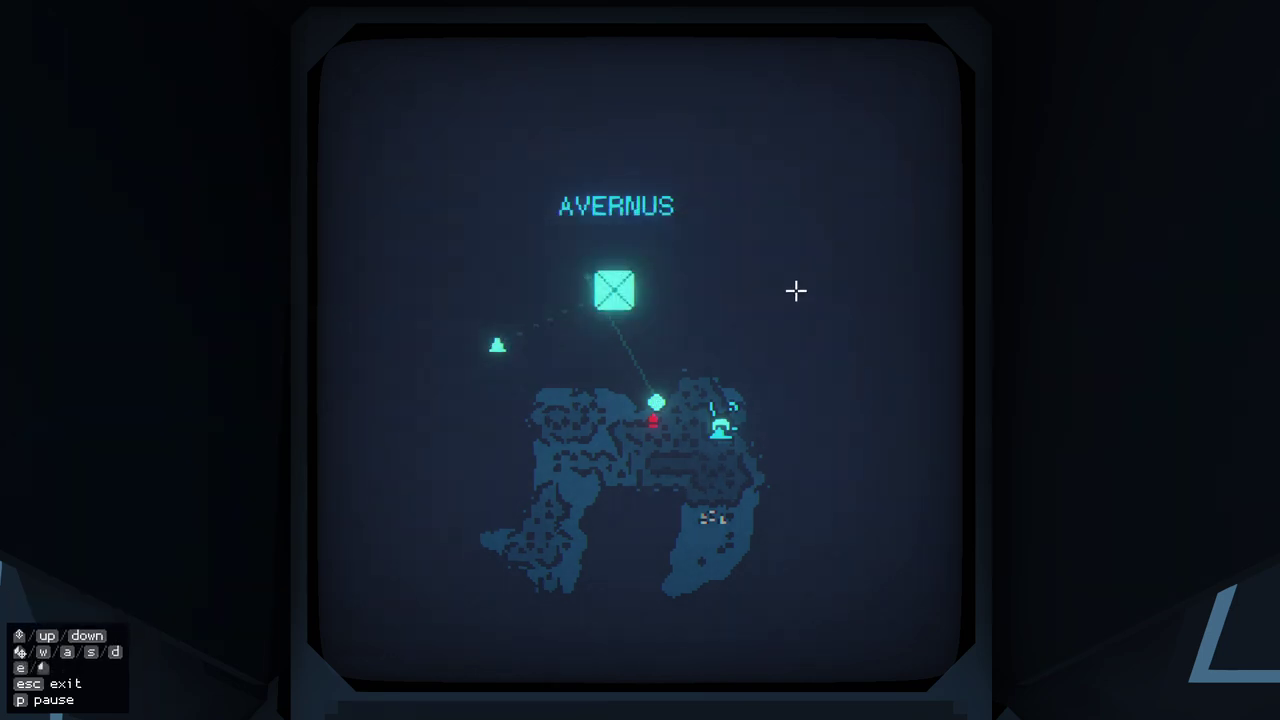
pyautogui.press('Escape')
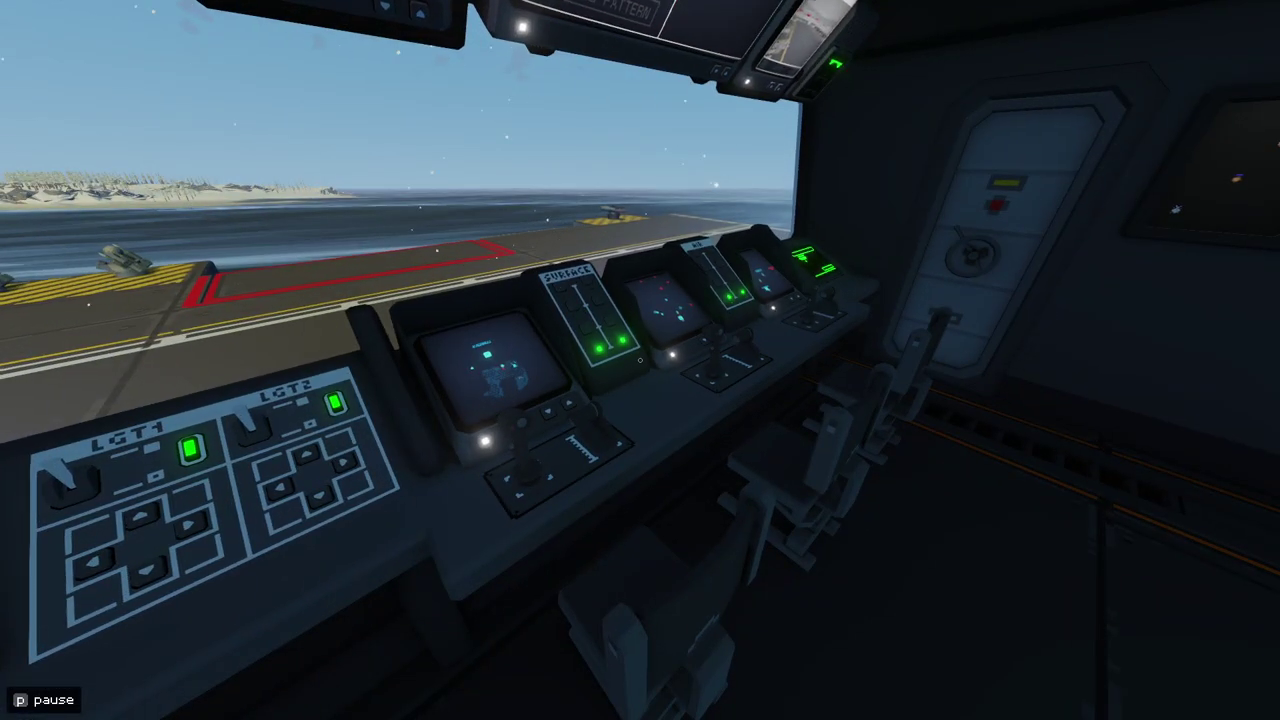
# - Look over the Air Traffic screen and check the Vehicle Loadout console
pyautogui.press('w')
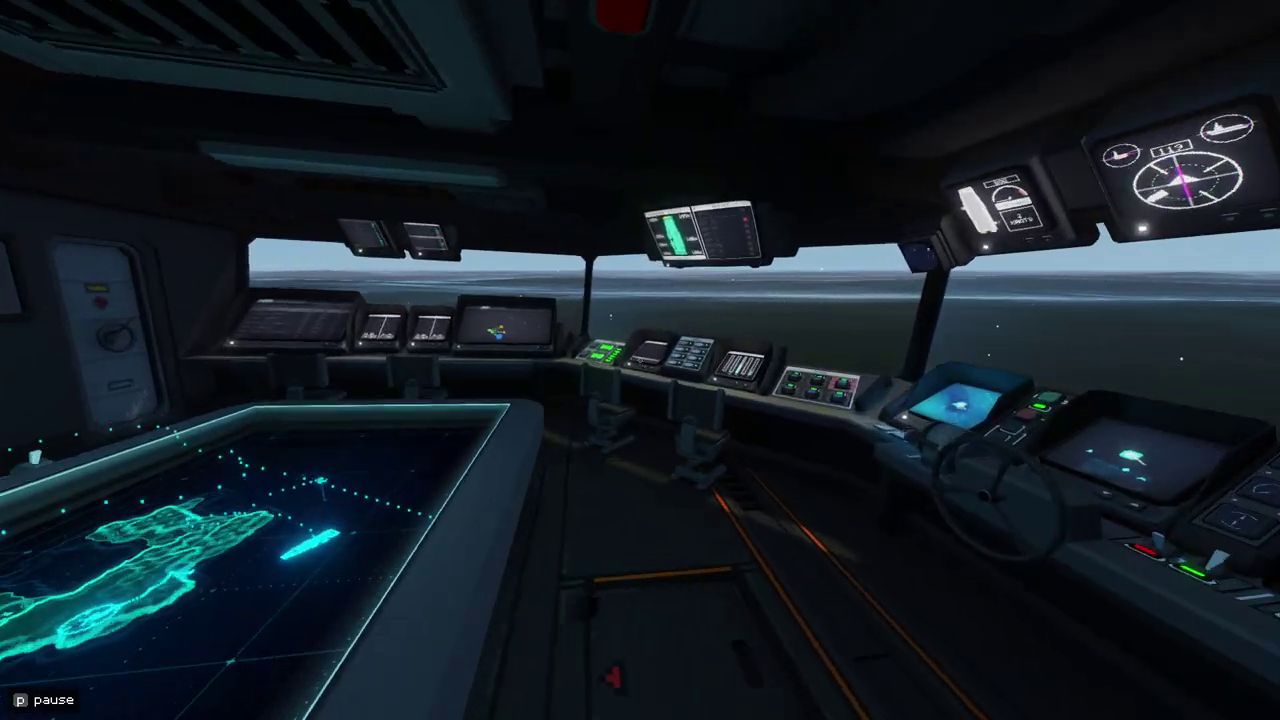
pyautogui.press('w')
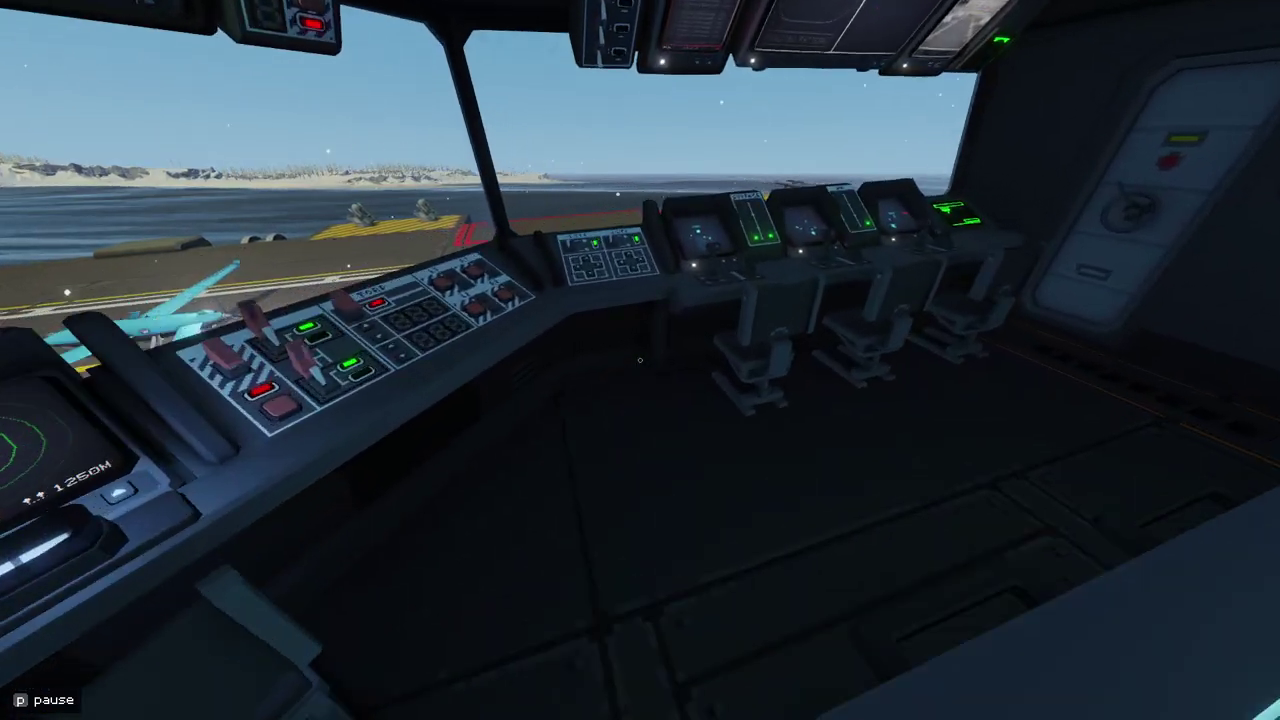
pyautogui.press('w')
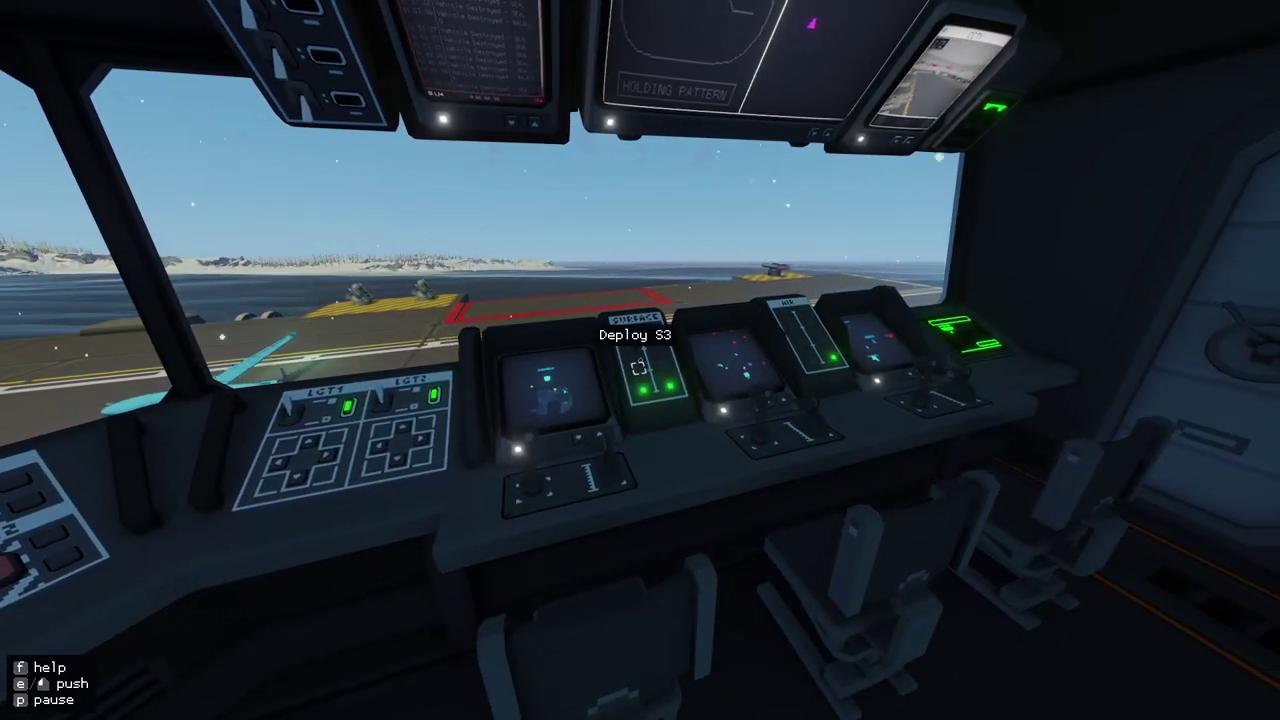
pyautogui.press('w')
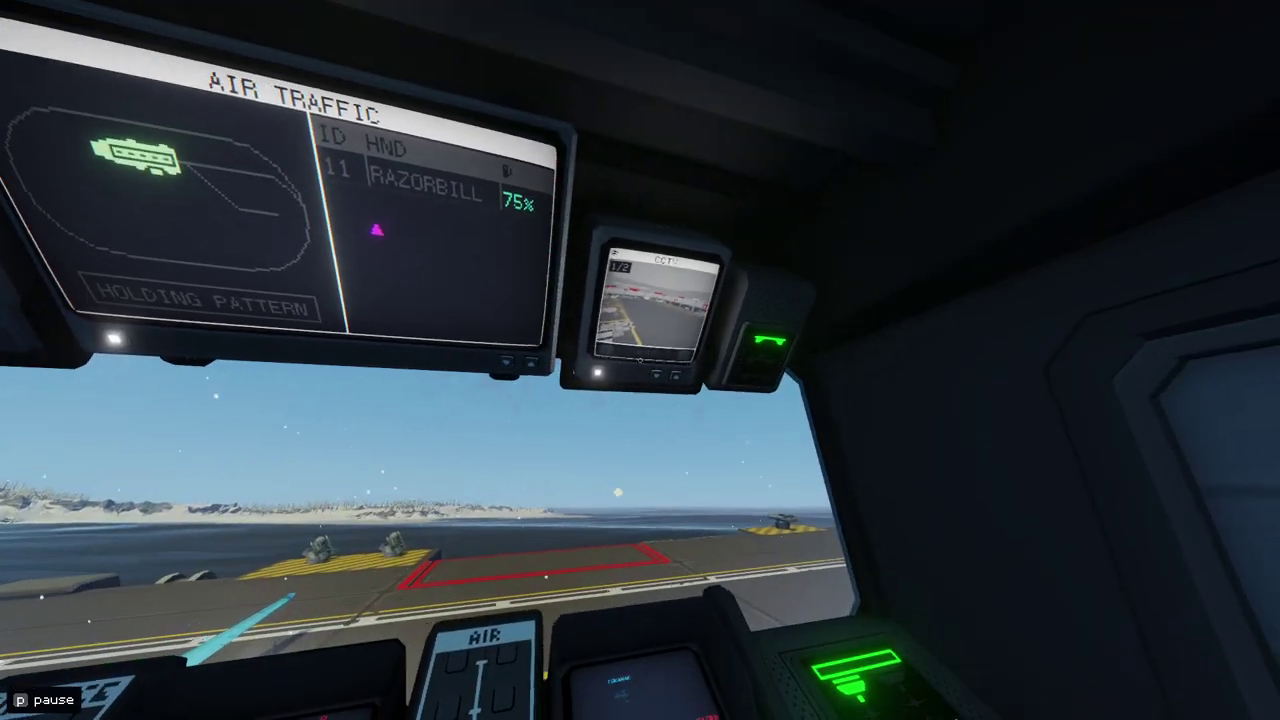
pyautogui.press('w')
pyautogui.press('w')
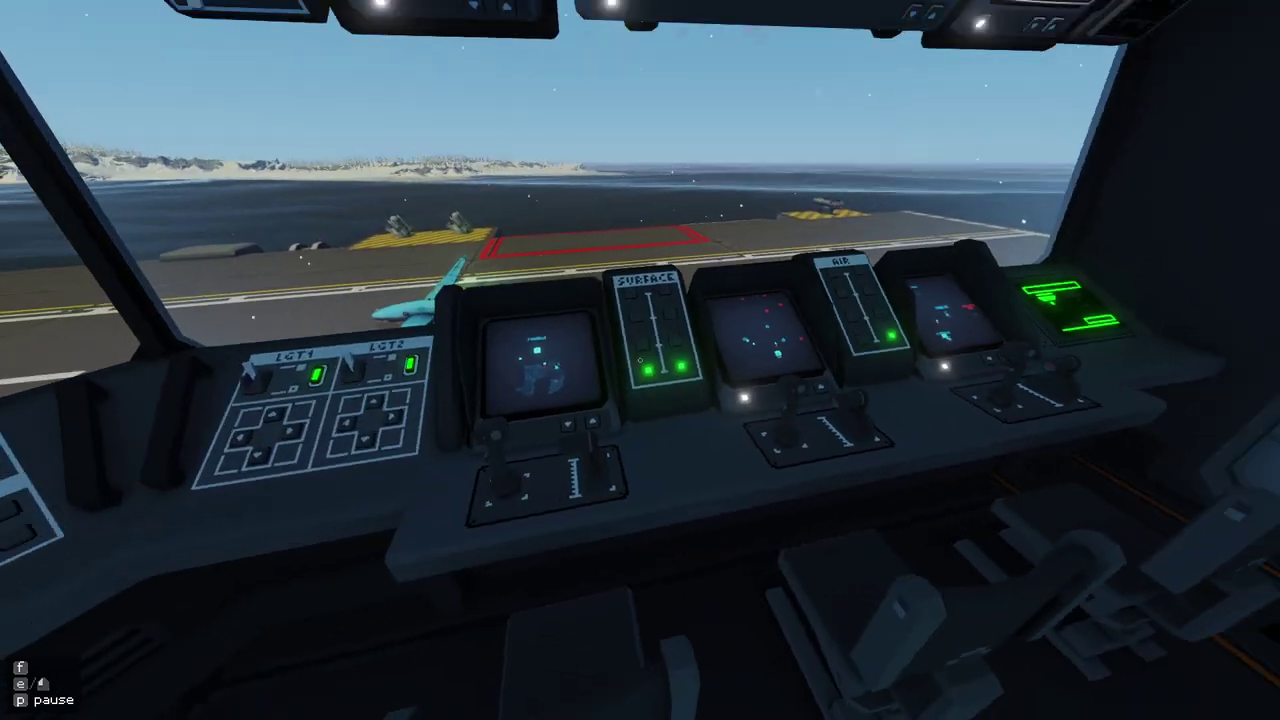
pyautogui.press('w')
pyautogui.press('e')
pyautogui.press('e')
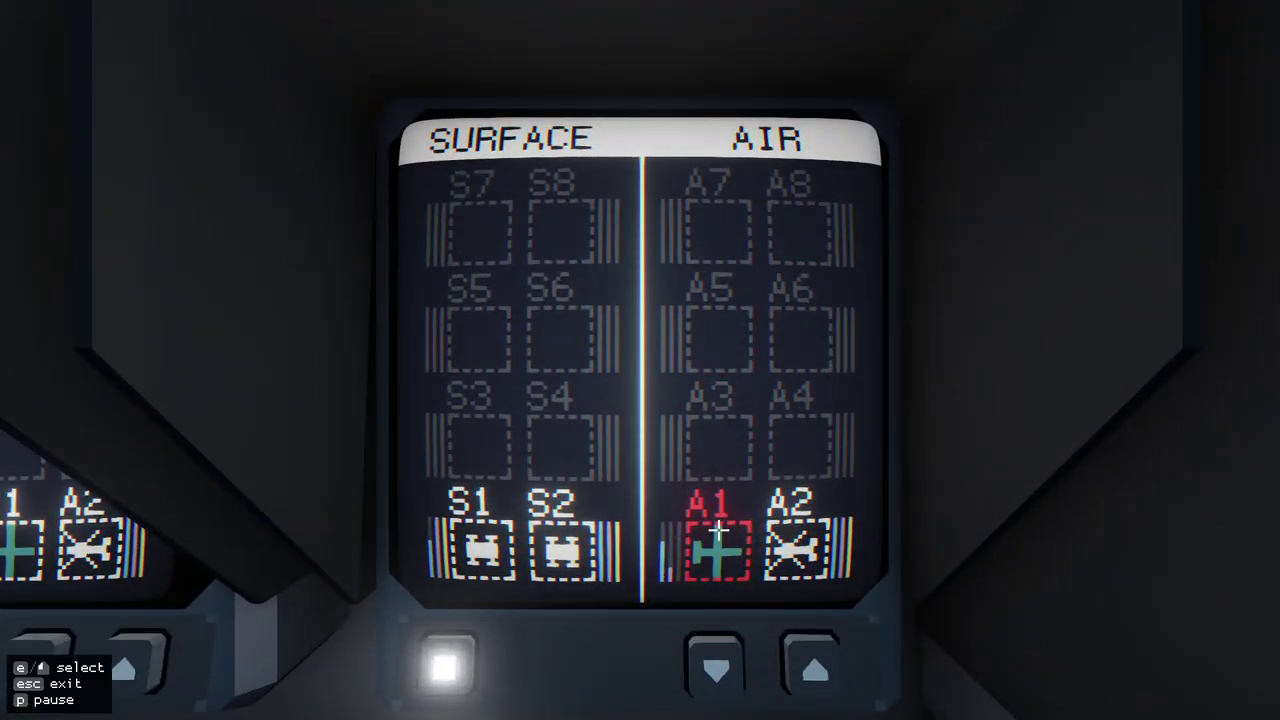
pyautogui.press('Escape')
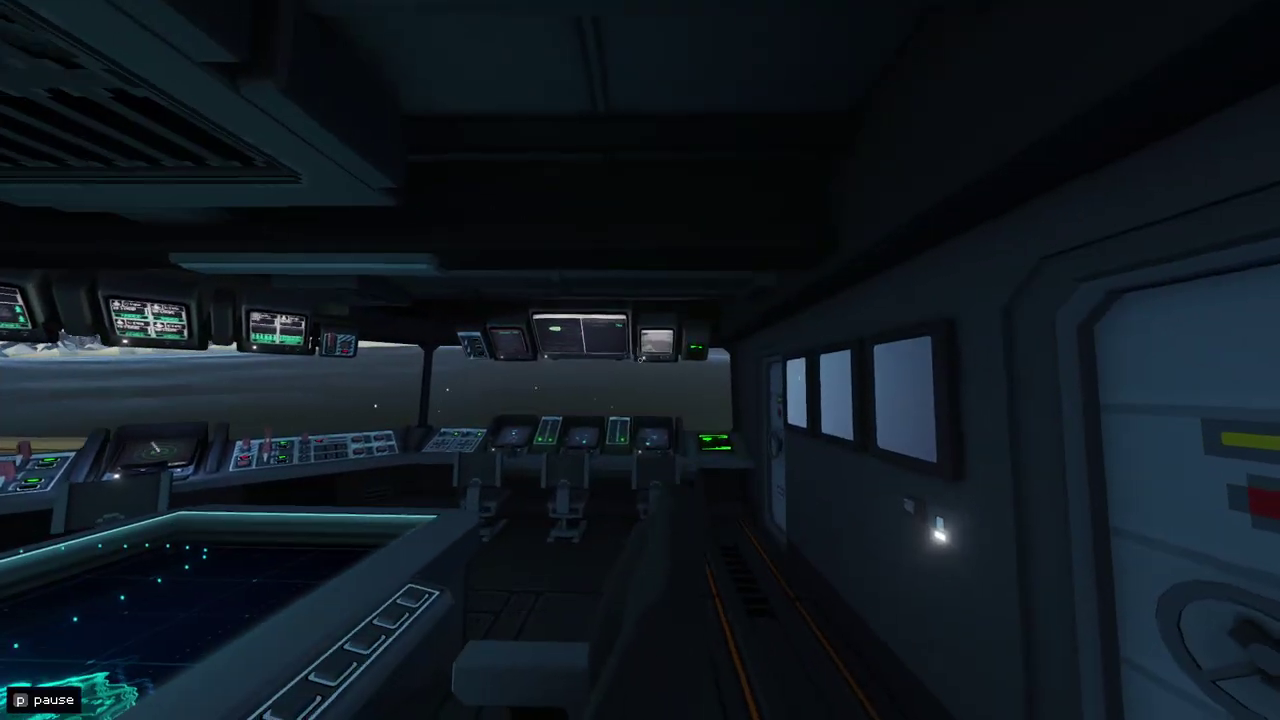
# - Cross the bridge and view the Avernus map
pyautogui.press('w')
pyautogui.press('w')
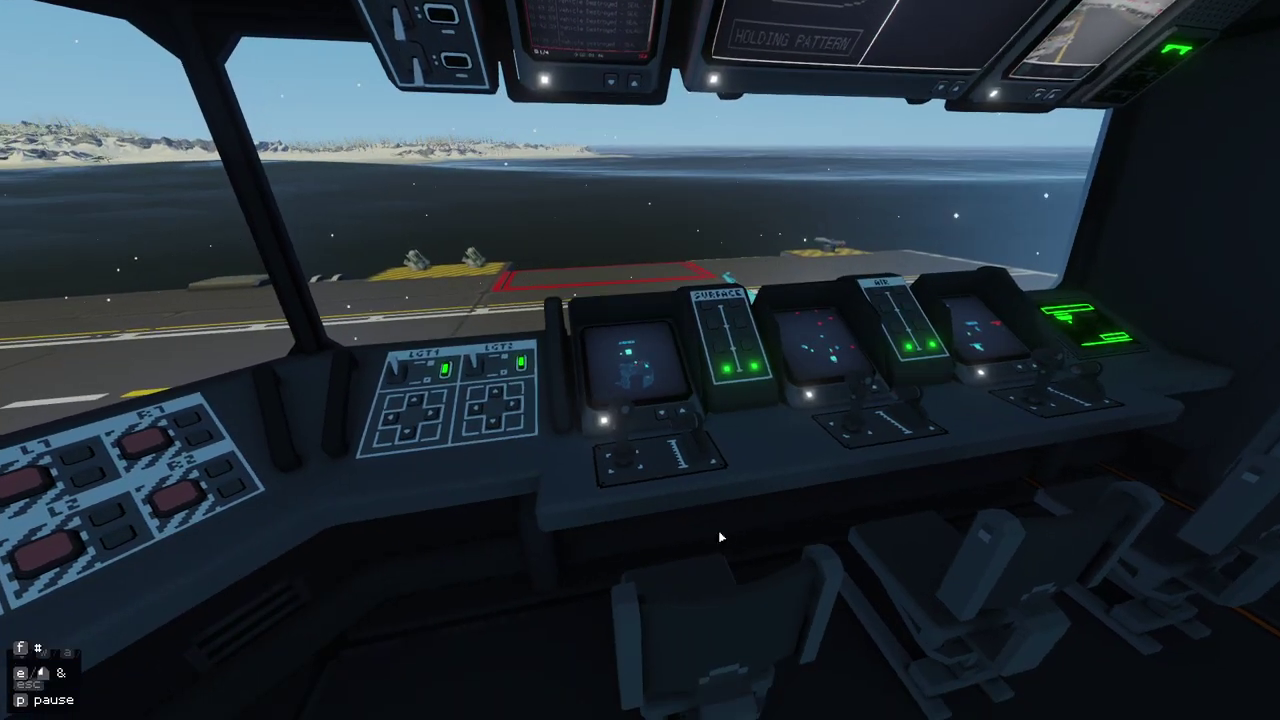
pyautogui.press('f')
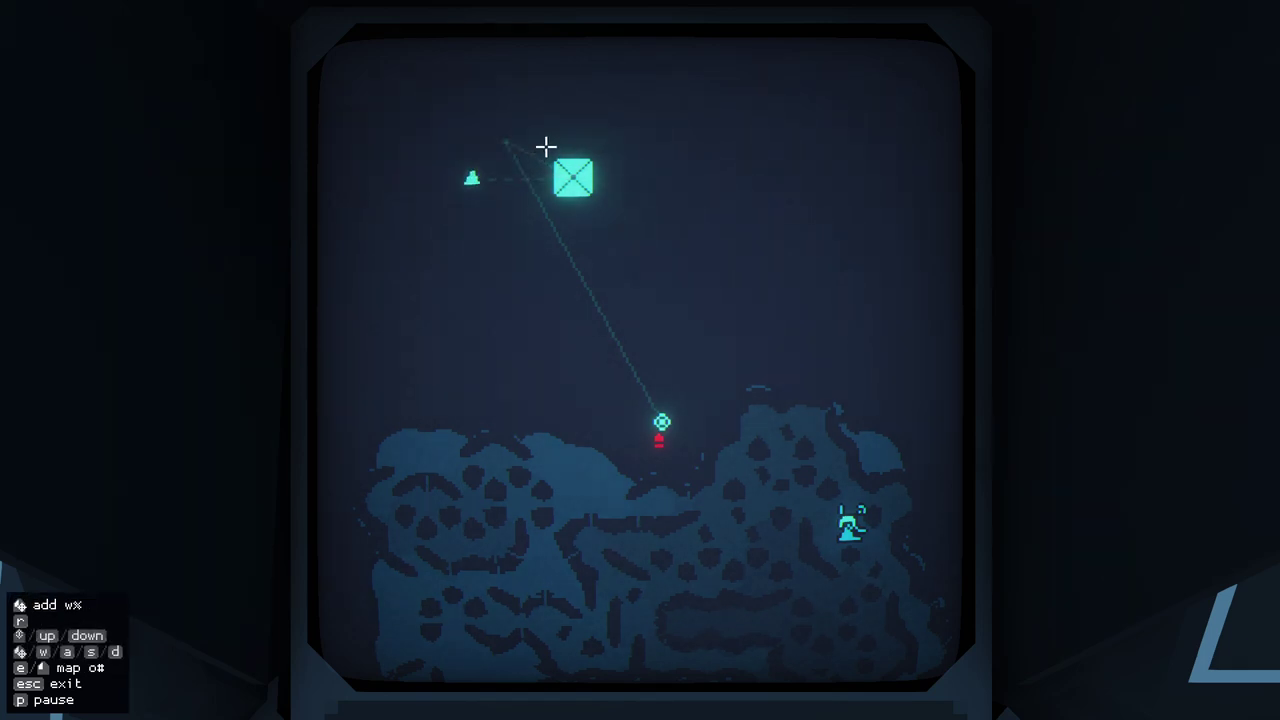
pyautogui.scroll(-3, 546, 149)
pyautogui.press('Escape')
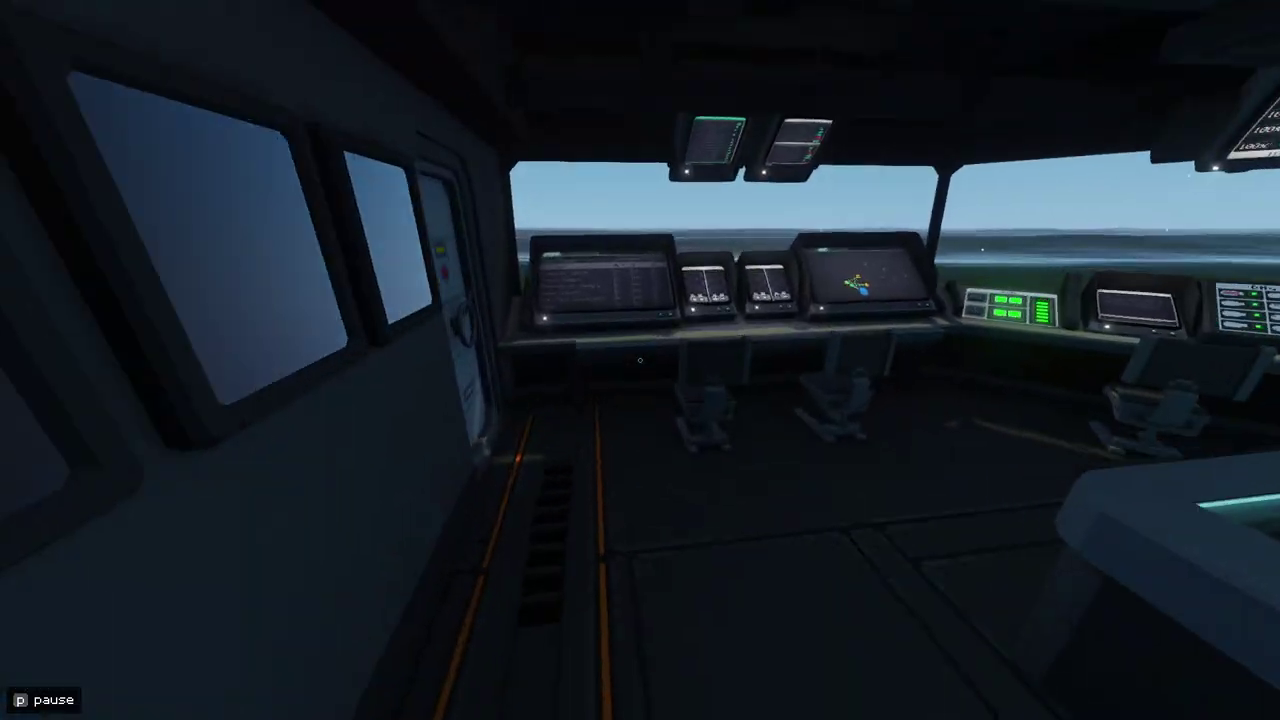
# - Inspect the A1 Albatross bay details, then go through the bridge door outside
pyautogui.press('w')
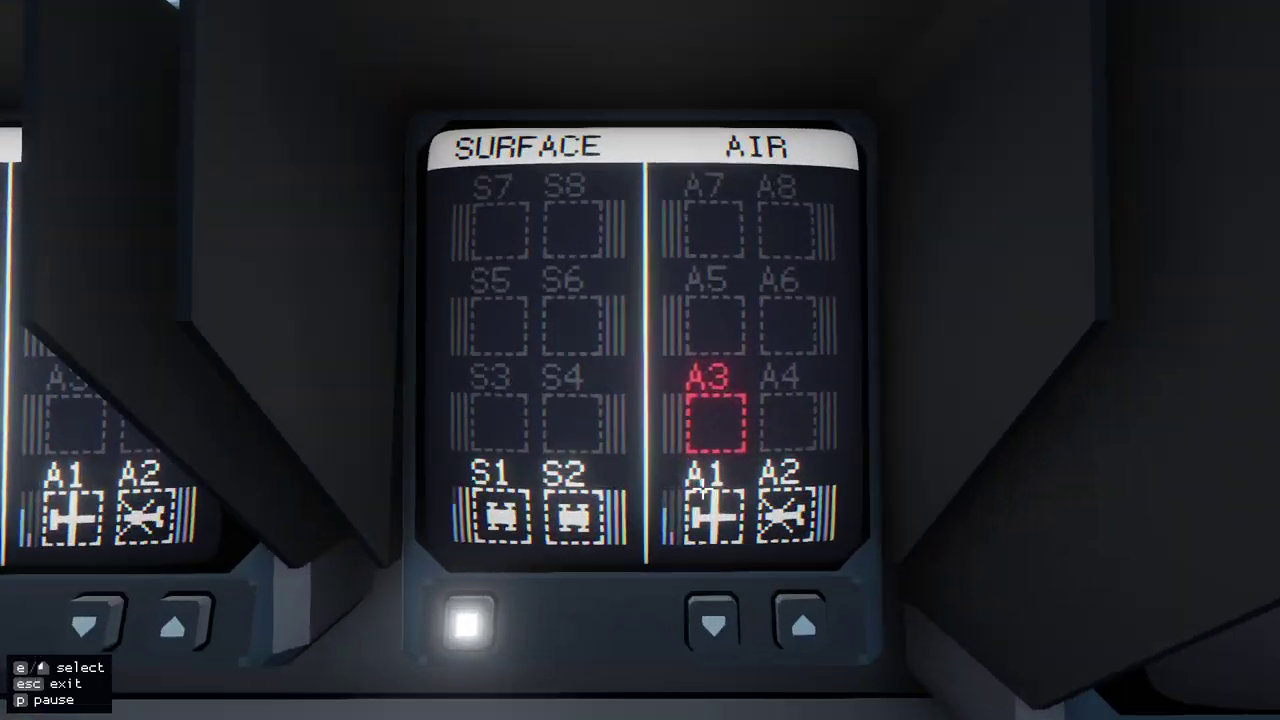
pyautogui.click(640, 360)
pyautogui.press('Escape')
pyautogui.press('w')
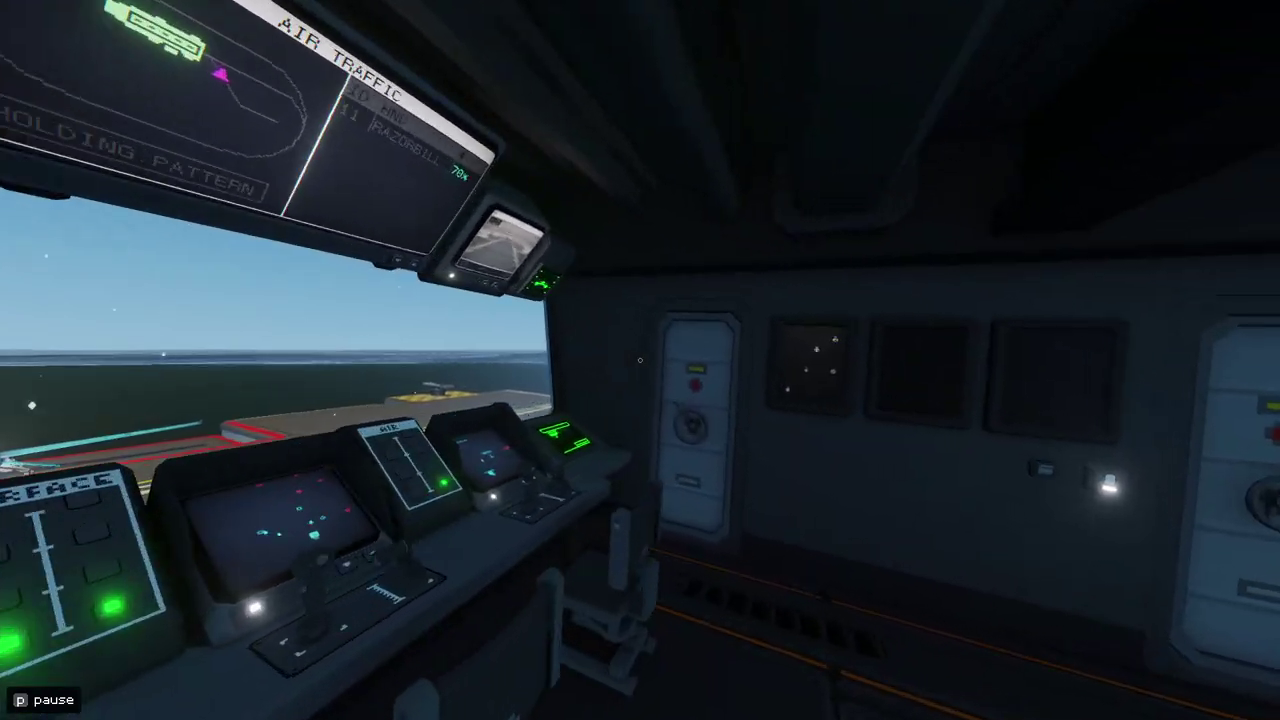
pyautogui.press('e')
# - Walk along the walkway and watch the Razorbill helicopter take off from the flight deck
pyautogui.press('w')
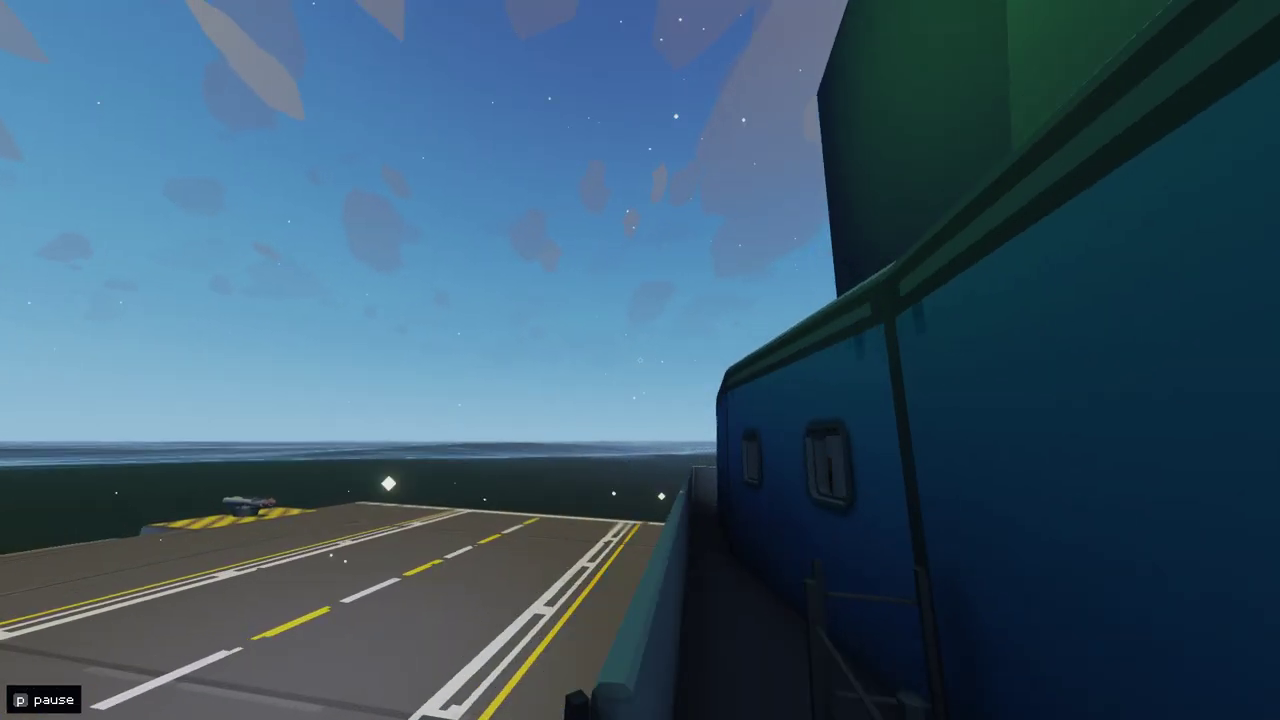
pyautogui.press('w')
pyautogui.press('w')
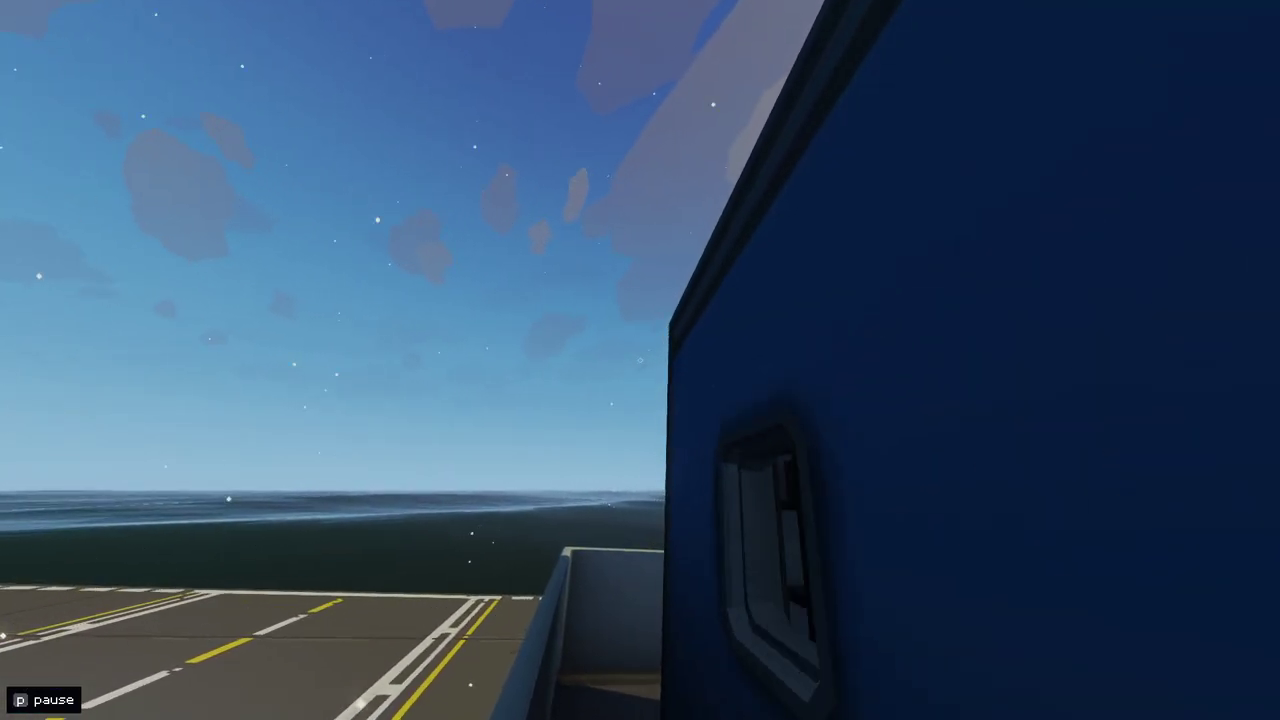
pyautogui.press('w')
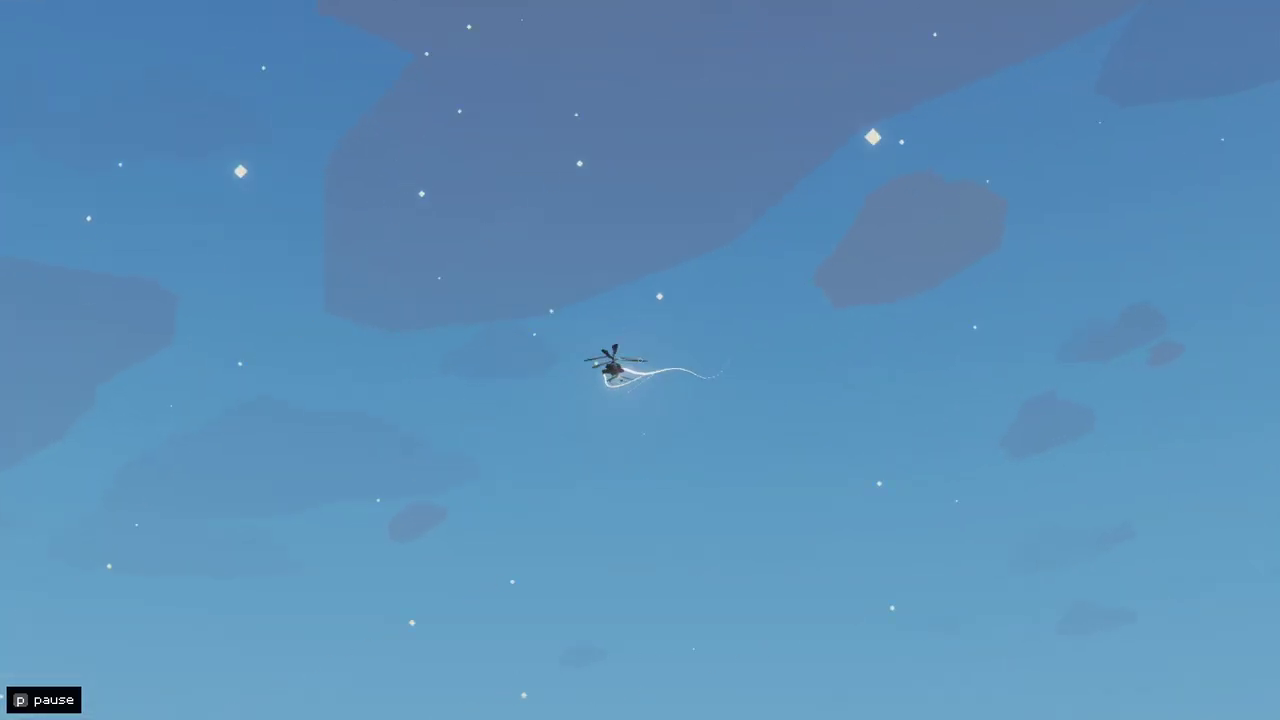
pyautogui.press('w')
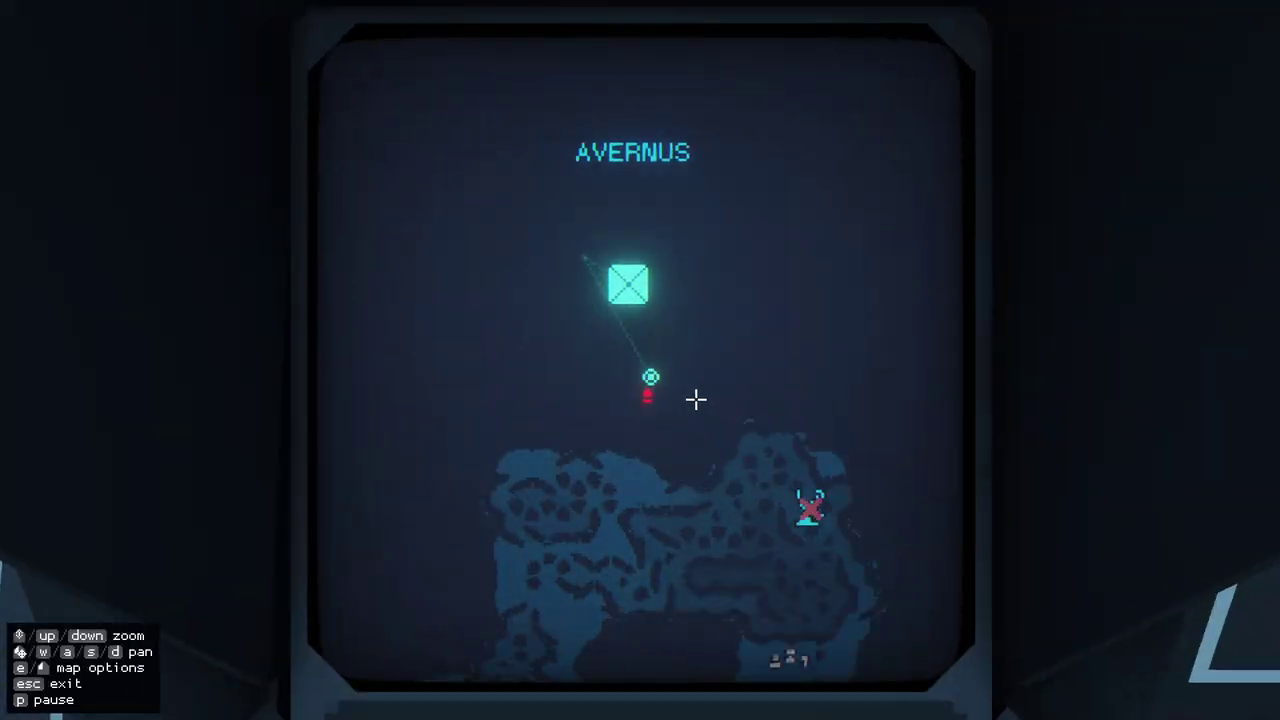
# - Close the map, sit in the helm seat and check the carrier's position on the navigation map
pyautogui.press('Escape')
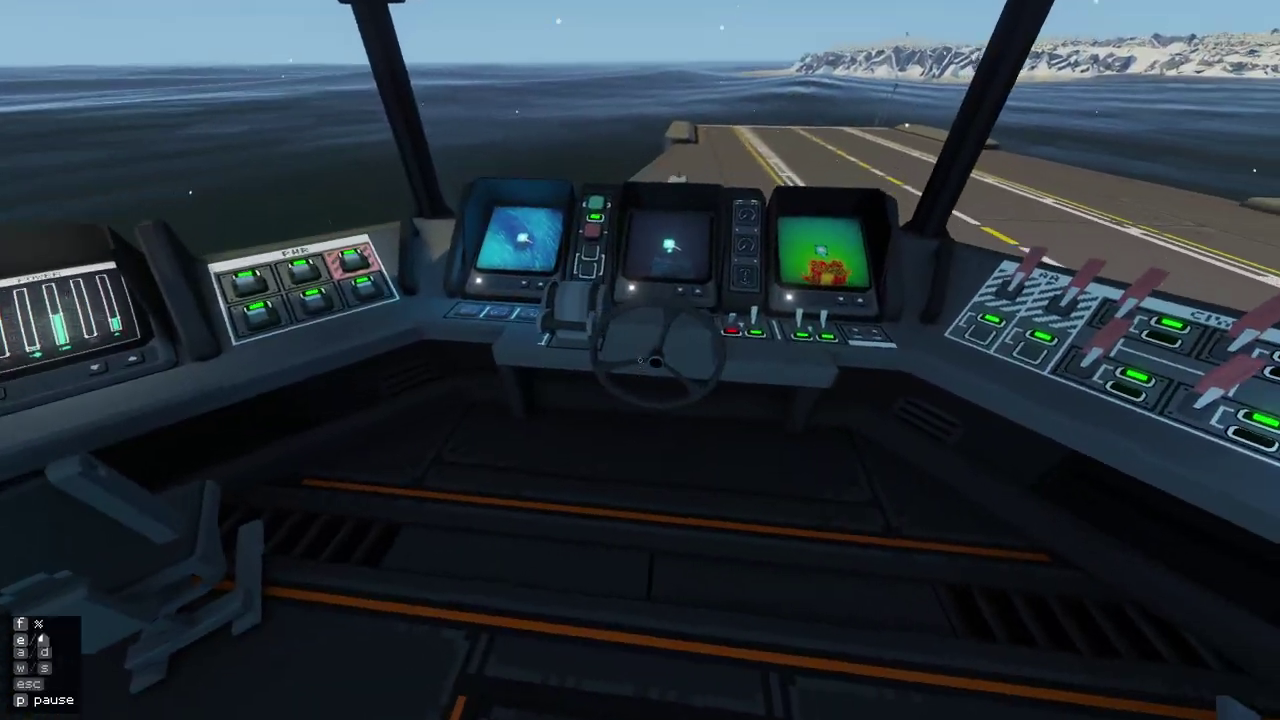
pyautogui.press('f')
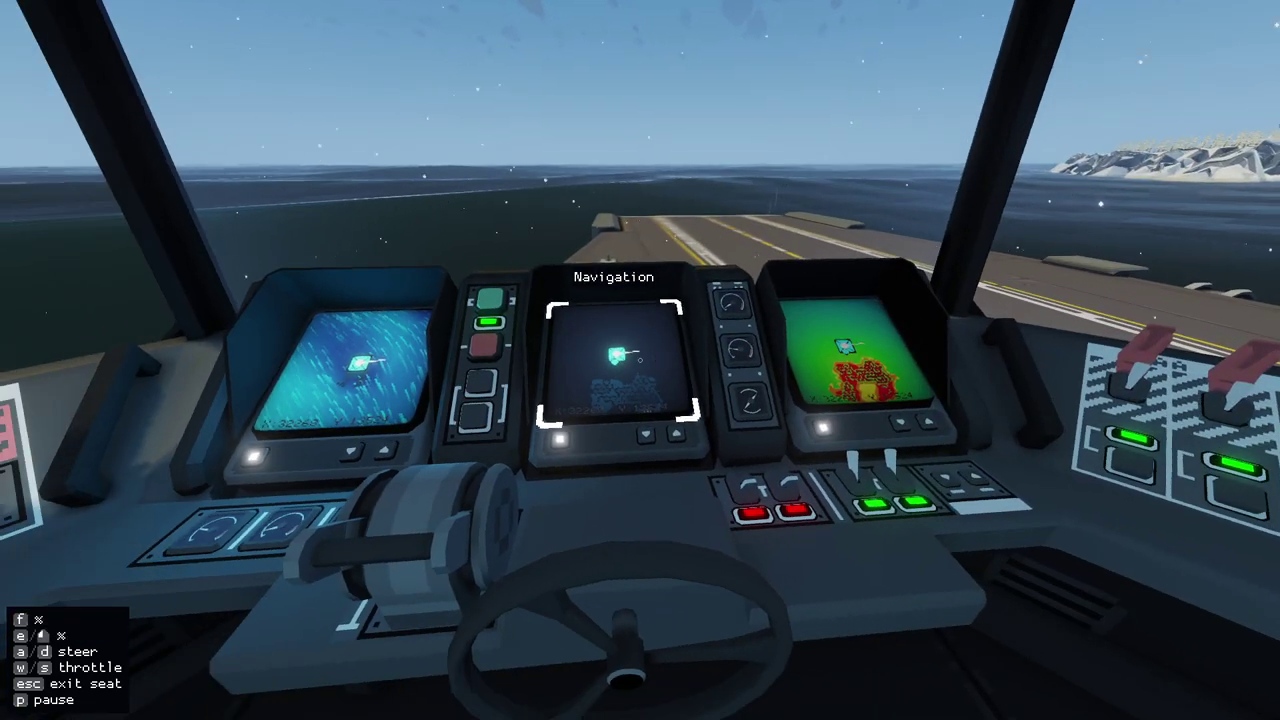
pyautogui.press('f')
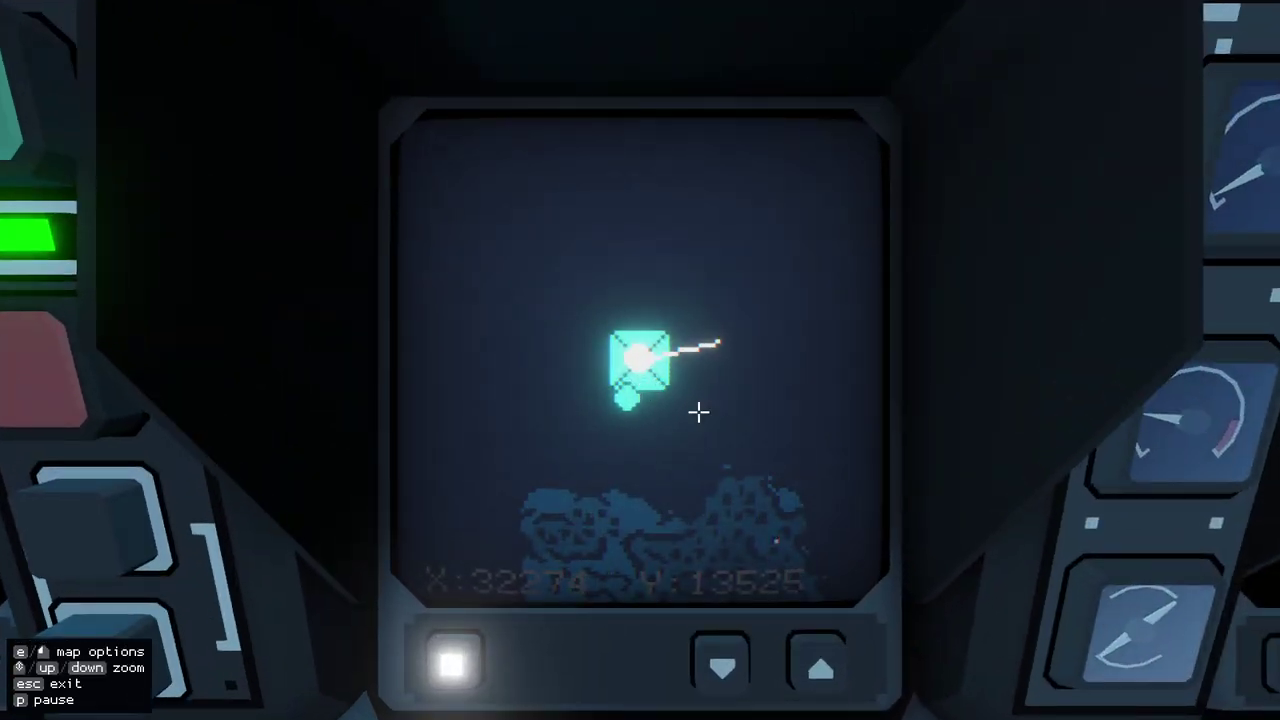
pyautogui.press('Escape')
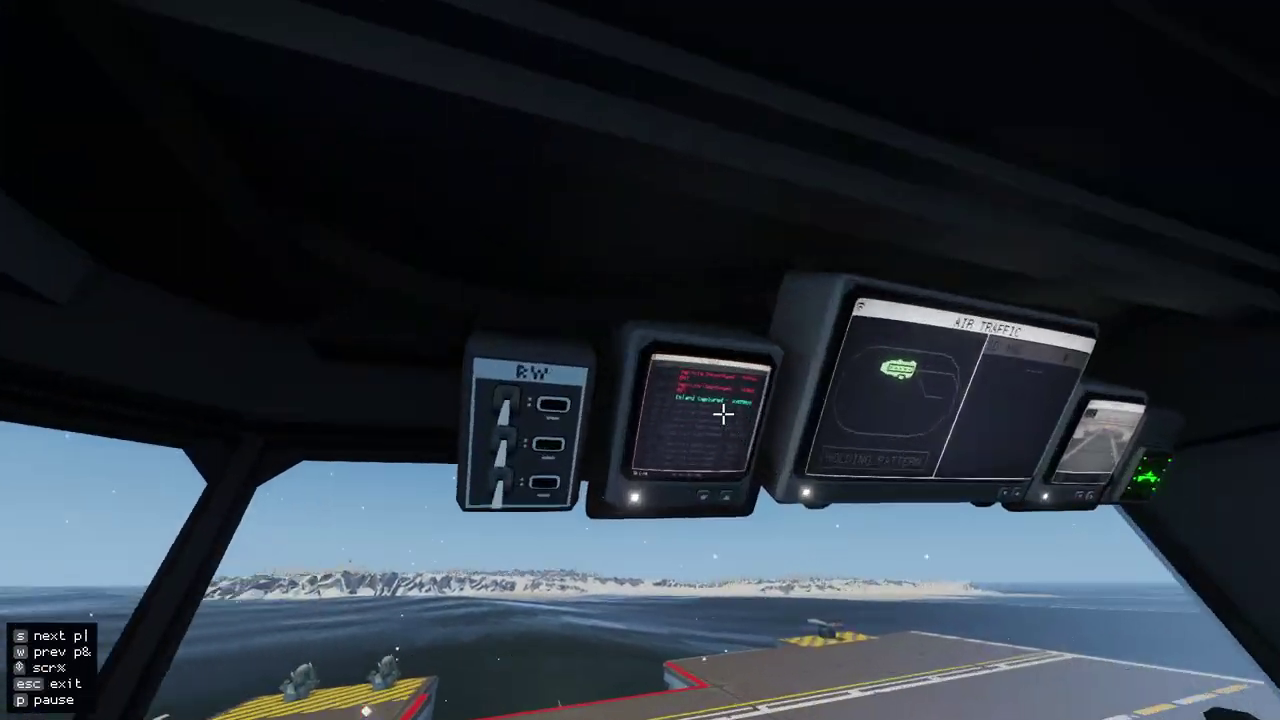
pyautogui.click(724, 413)
pyautogui.press('s')
pyautogui.press('s')
pyautogui.press('w')
pyautogui.press('w')
pyautogui.press('s')
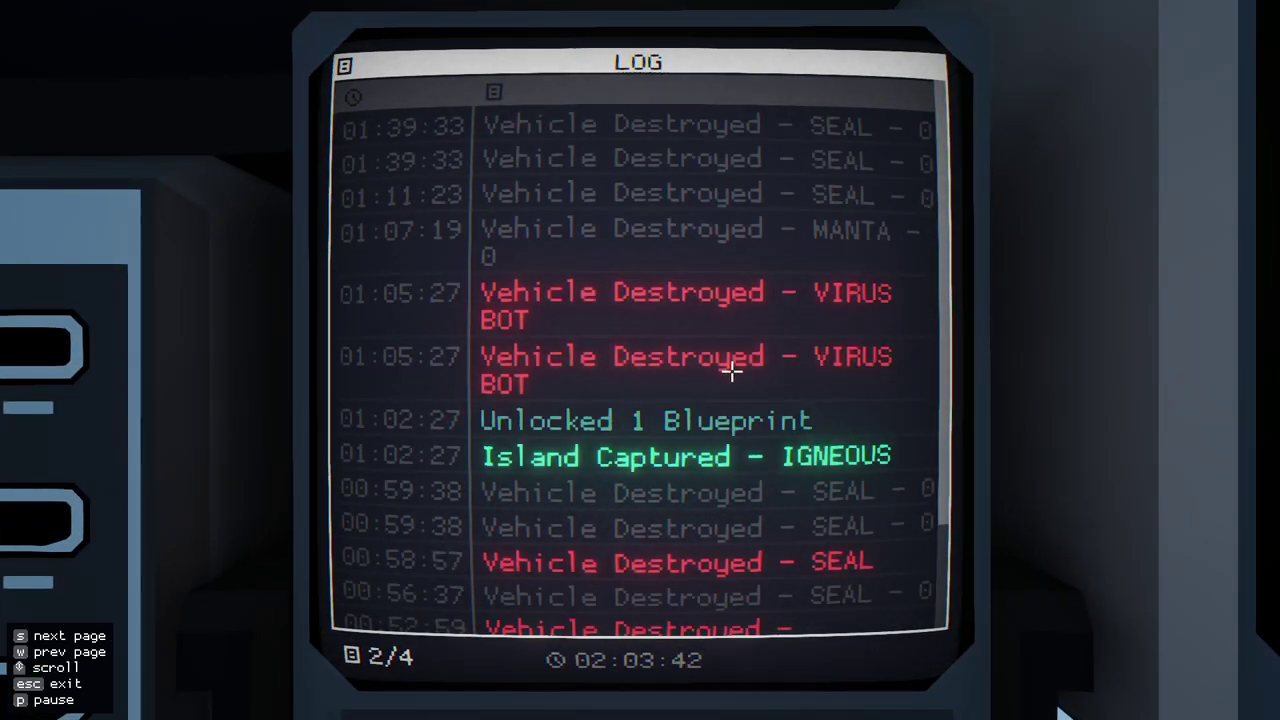
pyautogui.press('w')
pyautogui.press('s')
pyautogui.press('w')
pyautogui.press('s')
pyautogui.press('w')
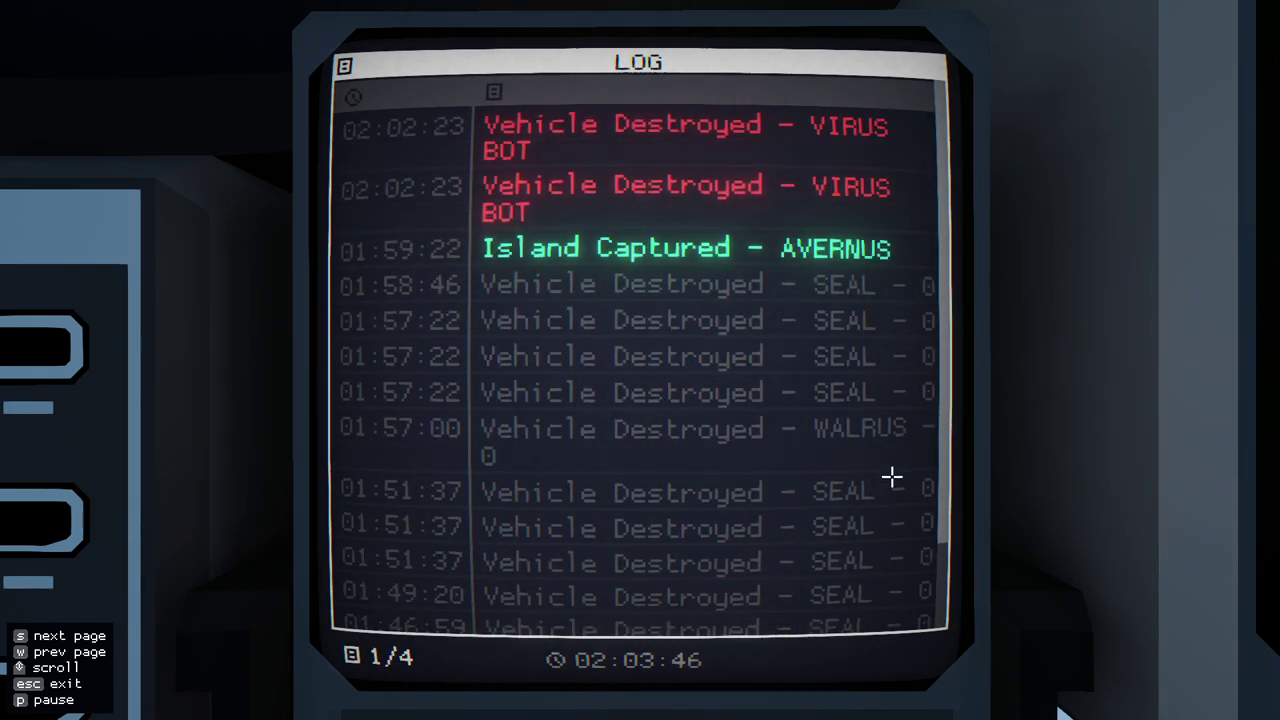
pyautogui.press('Escape')
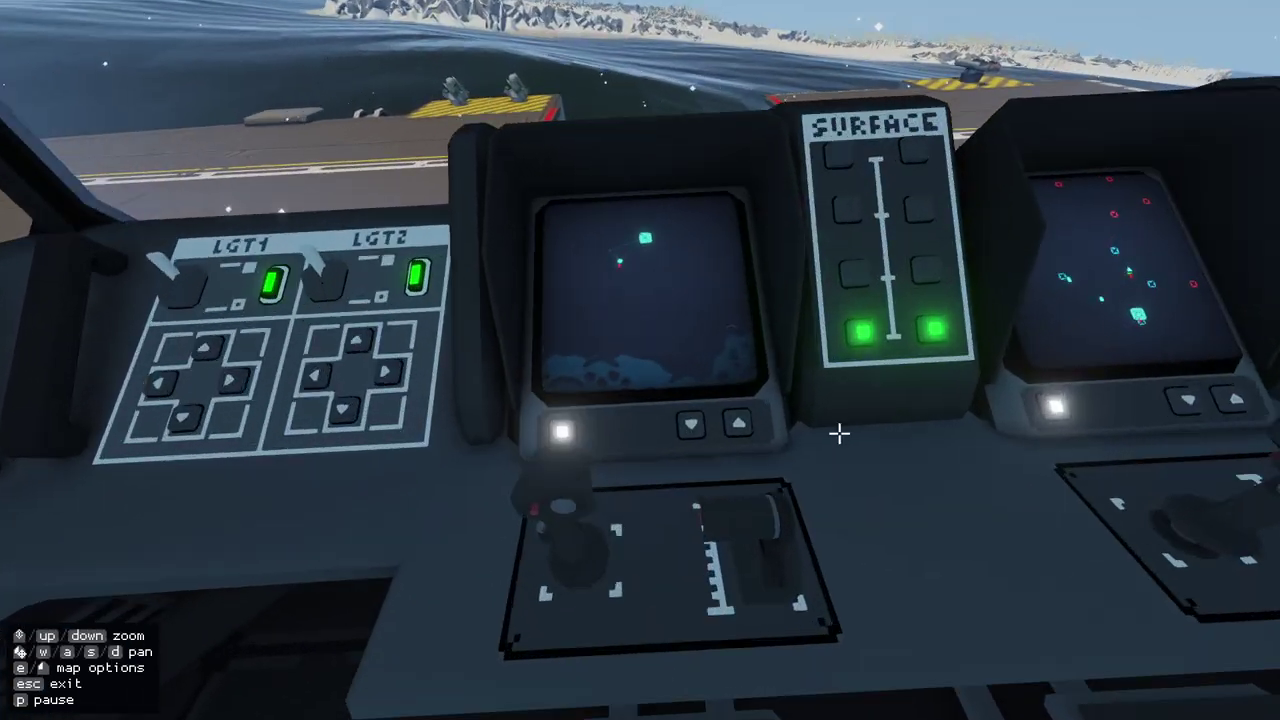
# - Pick the SEAL on the surface radar, view its camera, and steer it toward the carrier
pyautogui.click(565, 320)
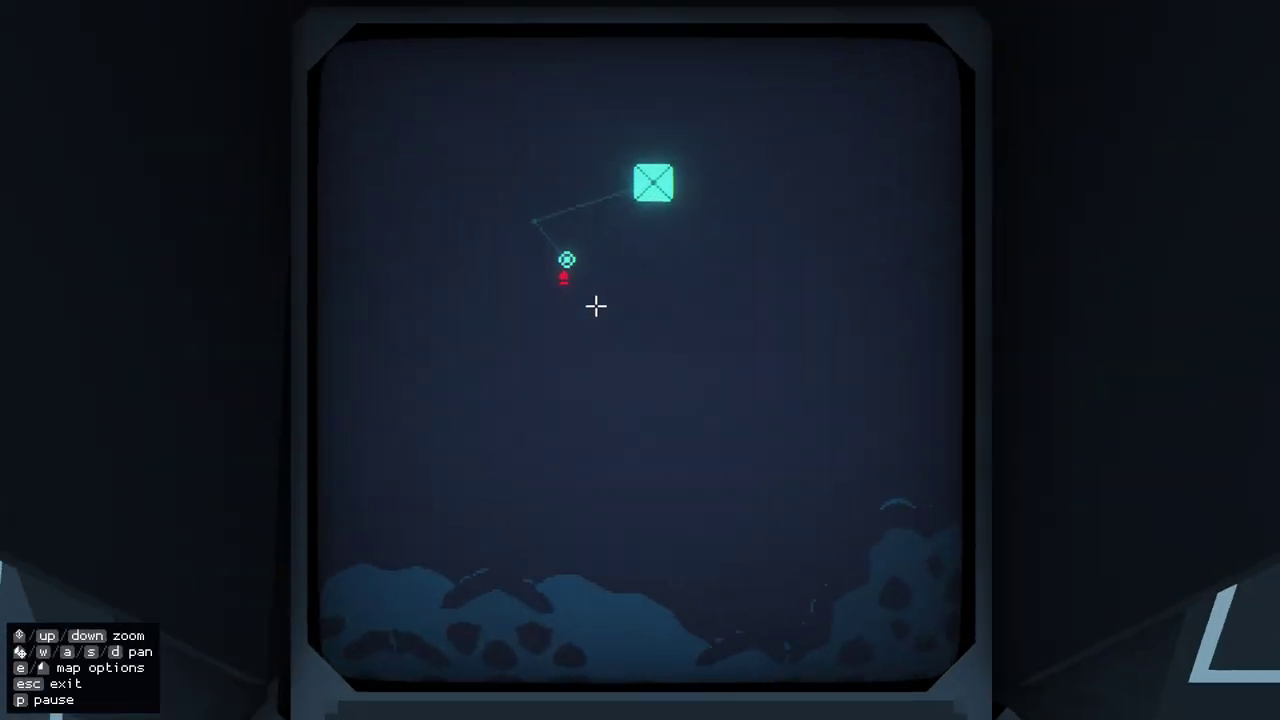
pyautogui.click(573, 261)
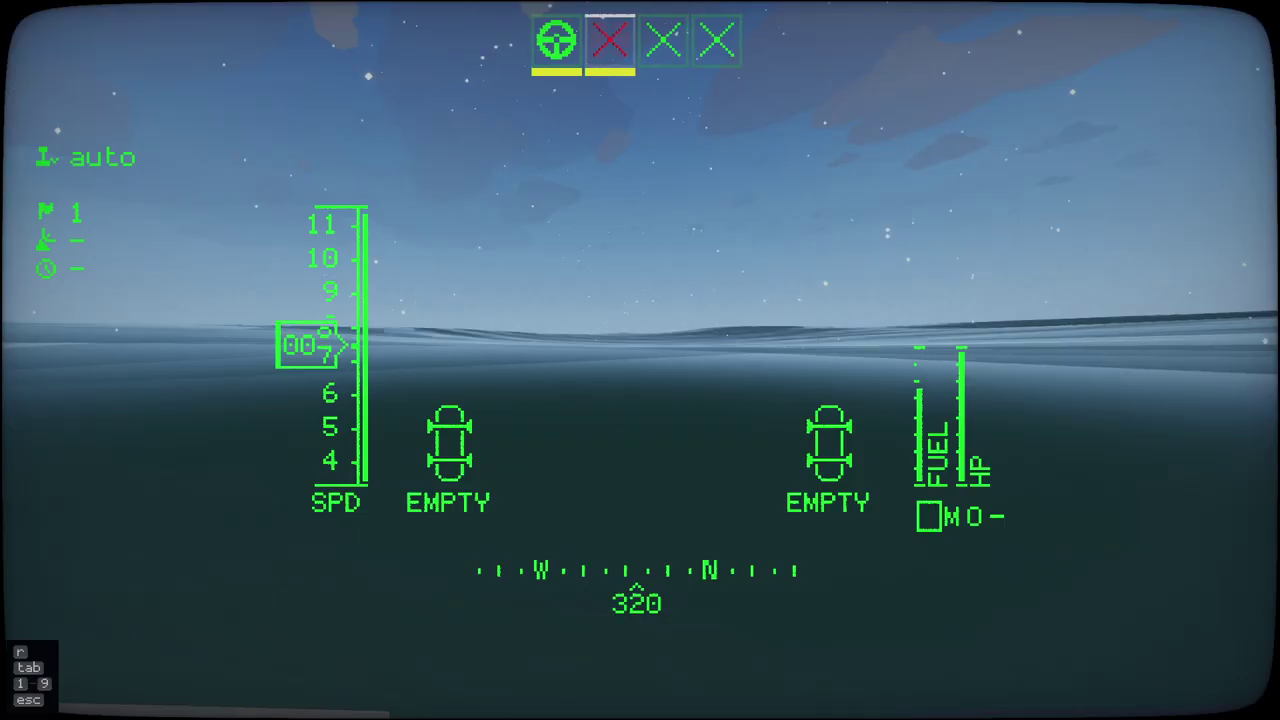
pyautogui.press('d')
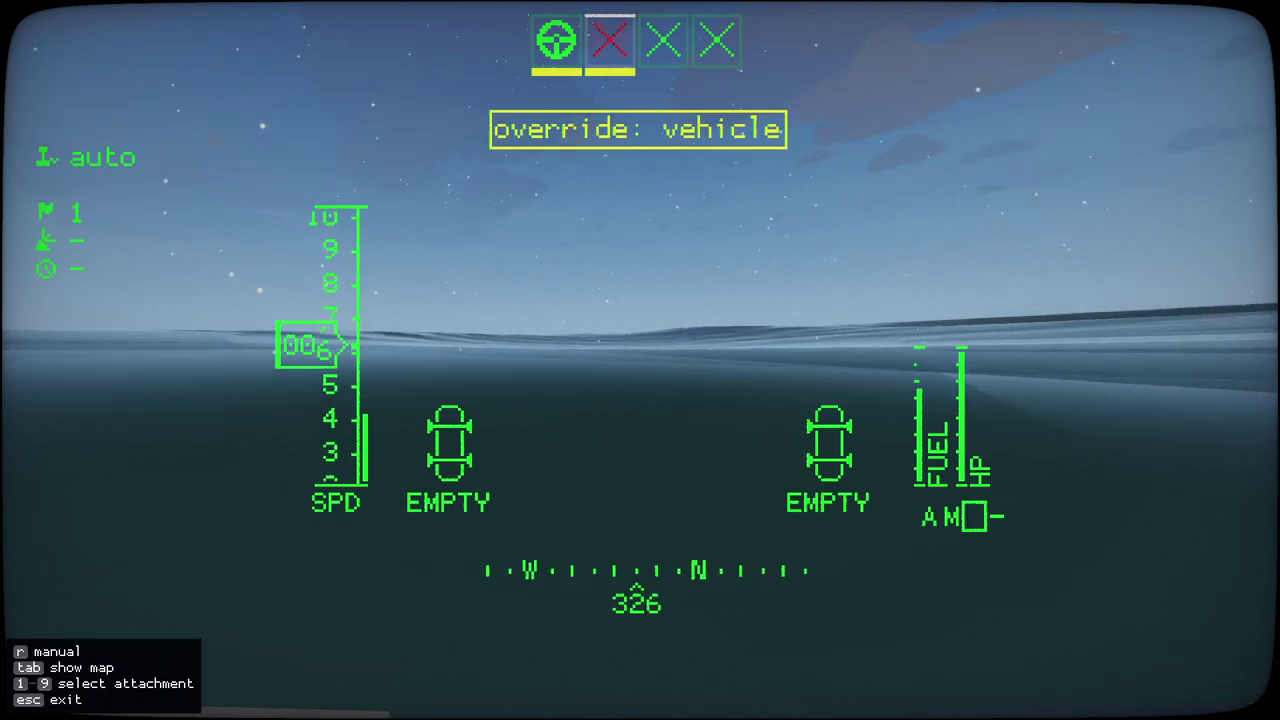
pyautogui.press('d')
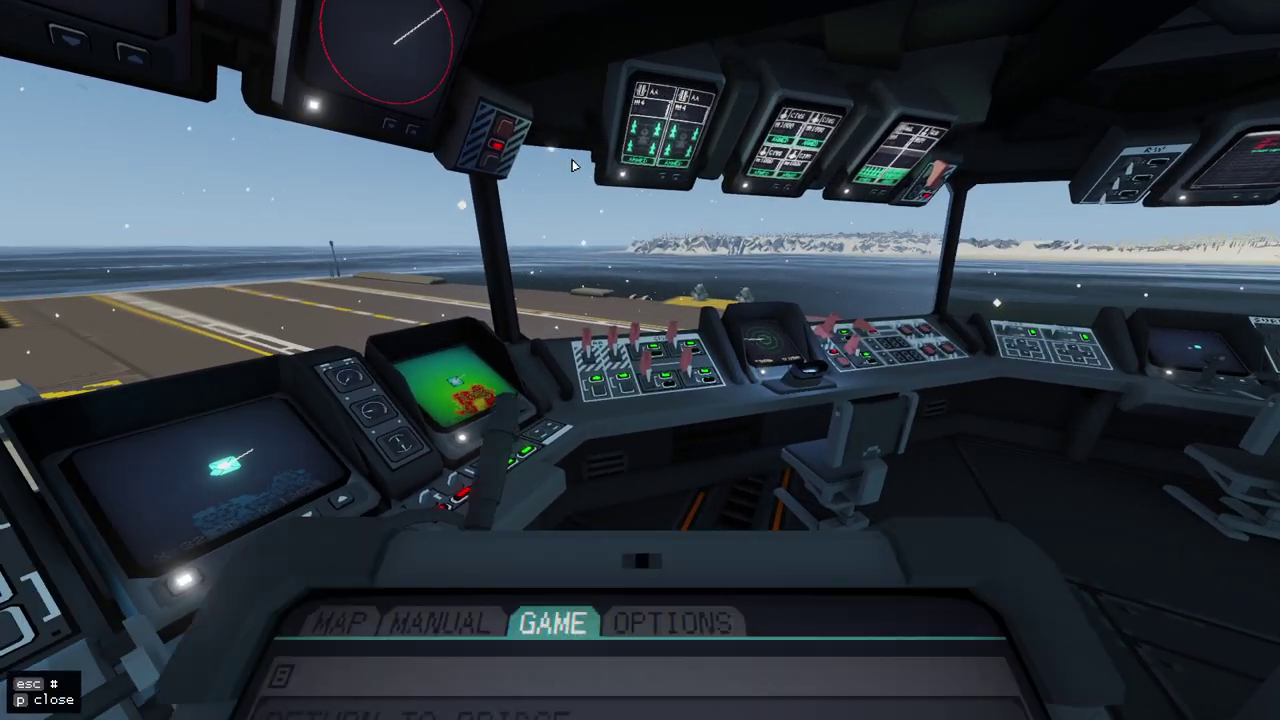
# - From the P game menu's save list, choose the existing slot and confirm overwriting it
pyautogui.press('p')
pyautogui.click(495, 270)
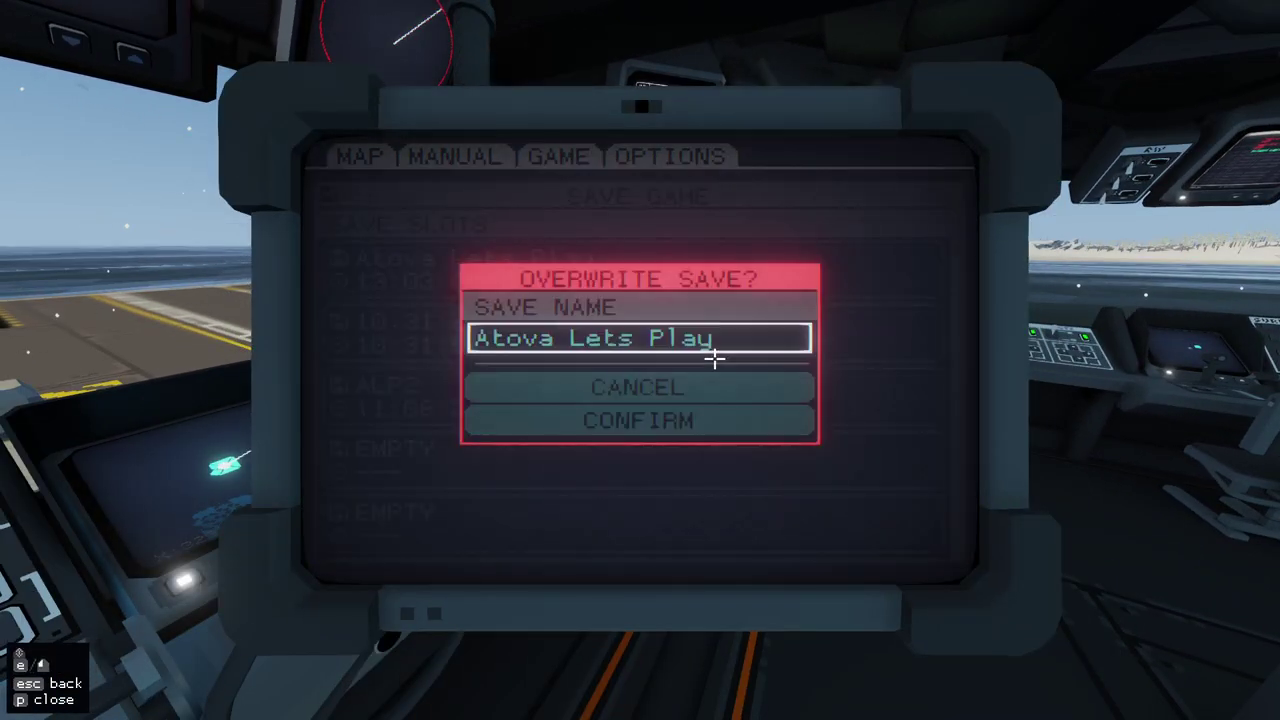
pyautogui.click(728, 422)
pyautogui.press('Escape')
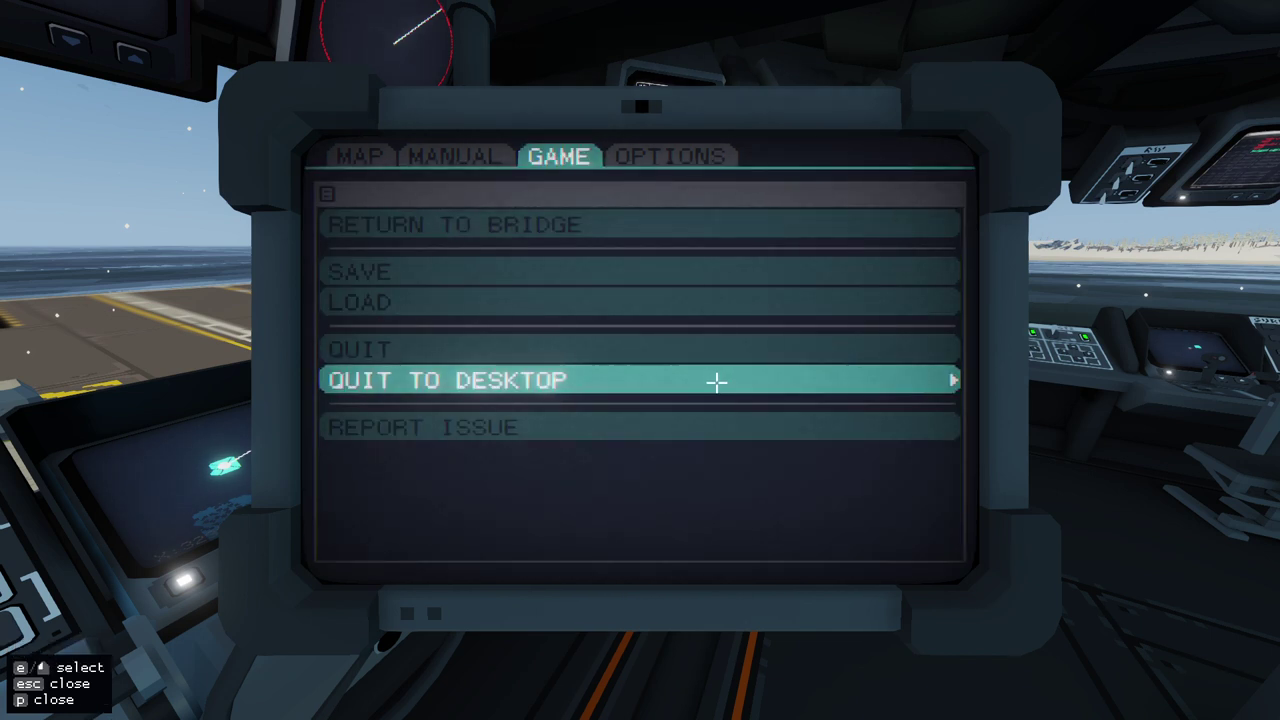